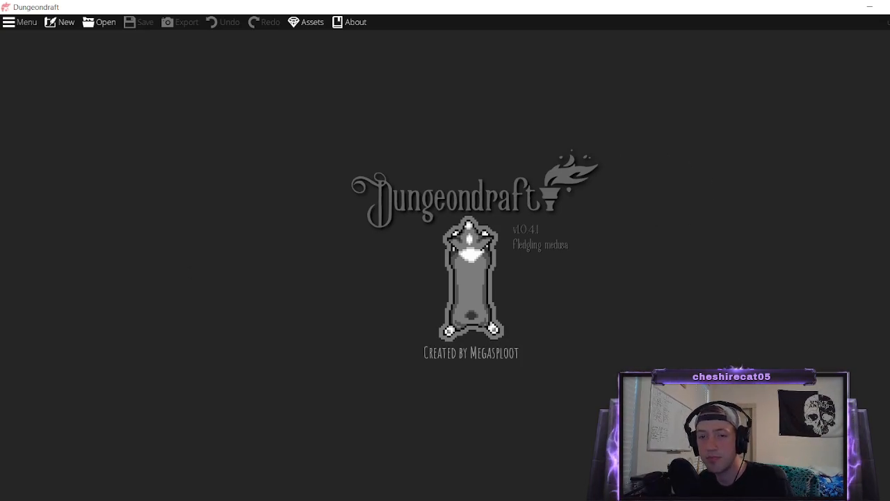
Create a new map from the 40" TV template, 35 tiles wide and 20 tiles high, without custom asset packs.
click(21, 22)
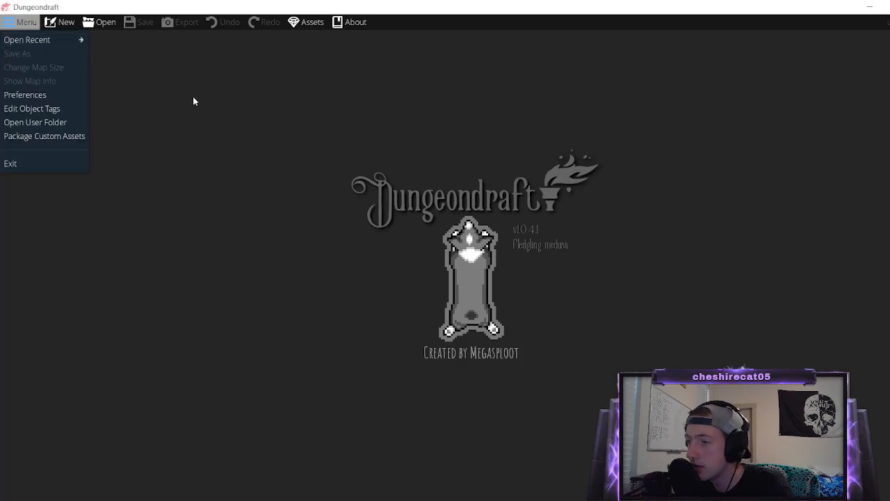
click(112, 81)
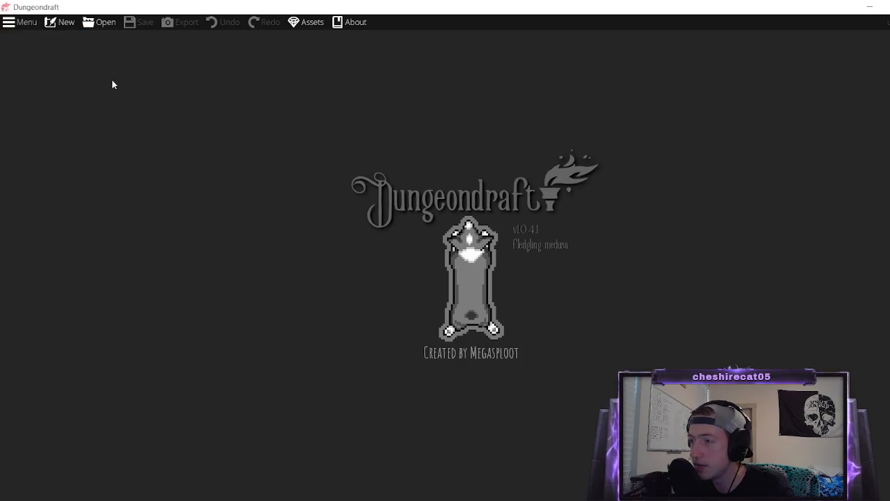
click(63, 21)
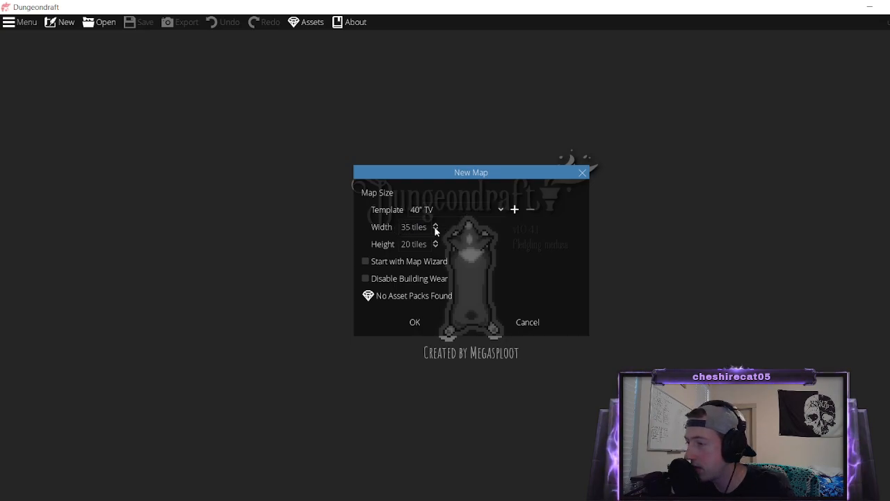
click(500, 209)
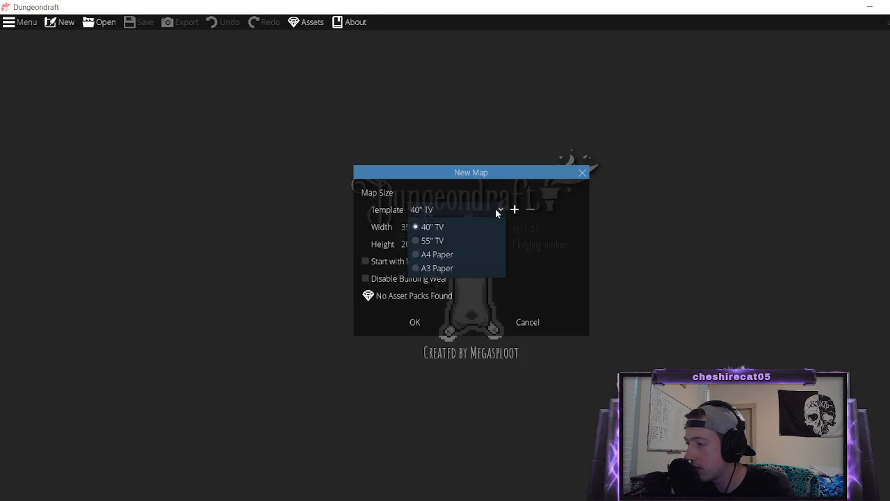
click(461, 287)
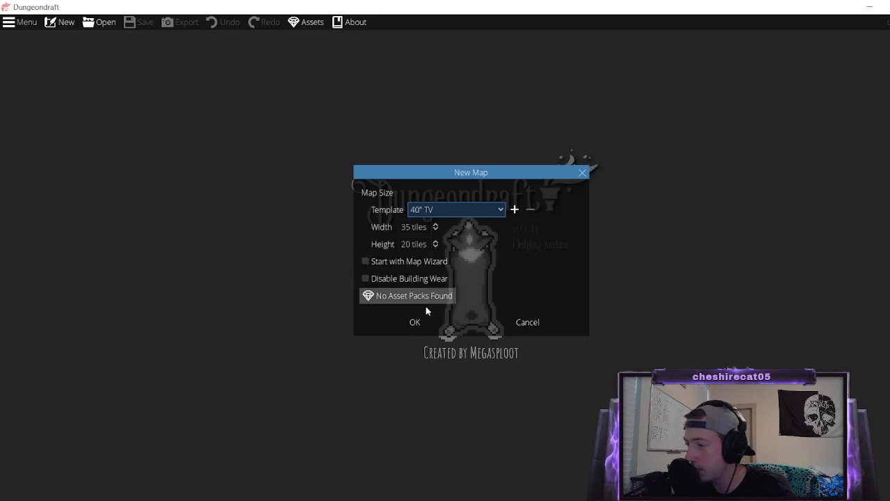
click(408, 295)
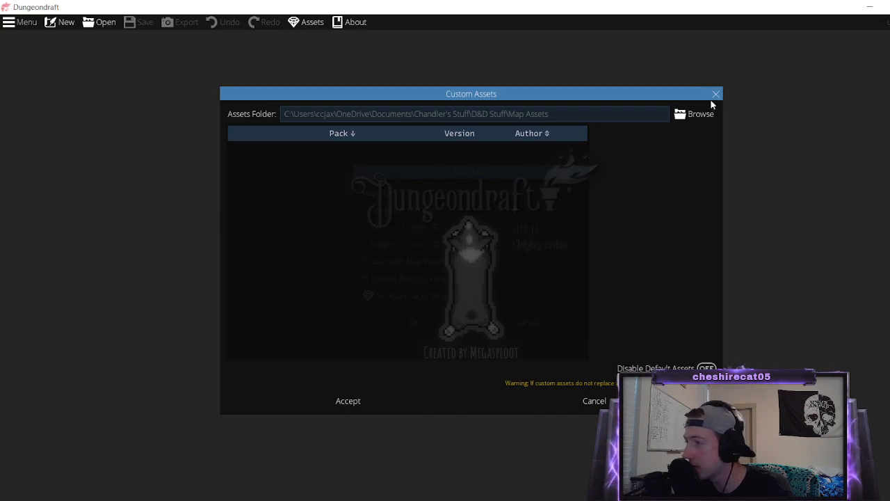
click(595, 403)
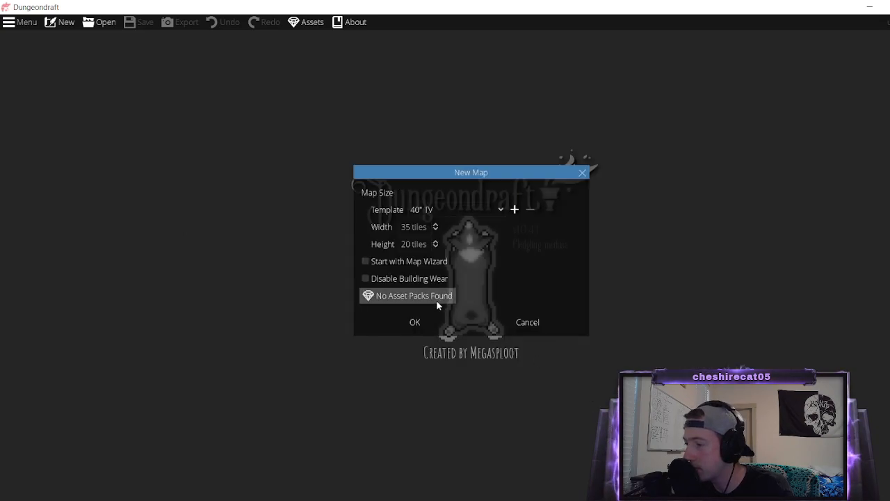
click(417, 322)
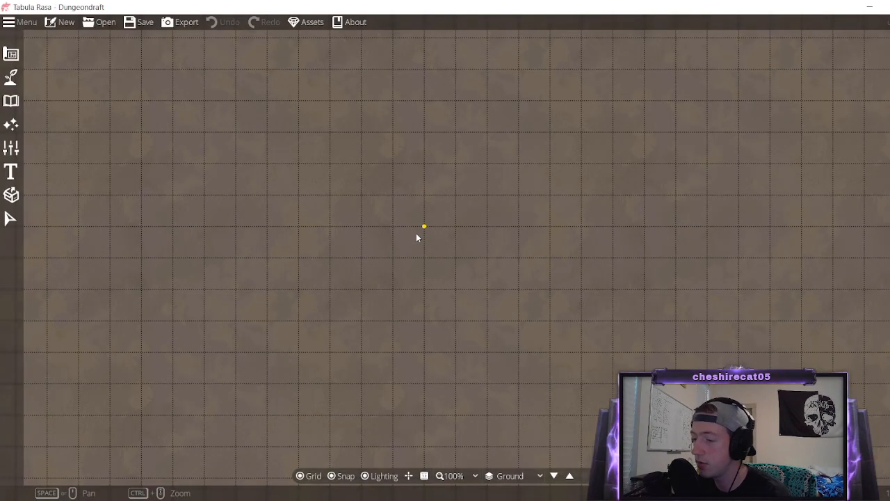
scroll(528, 260, down, 3)
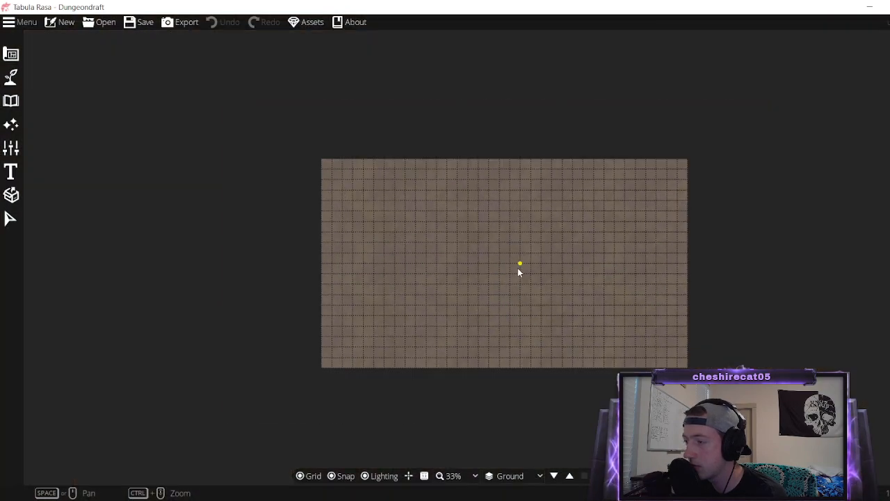
scroll(519, 268, up, 3)
scroll(492, 274, down, 1)
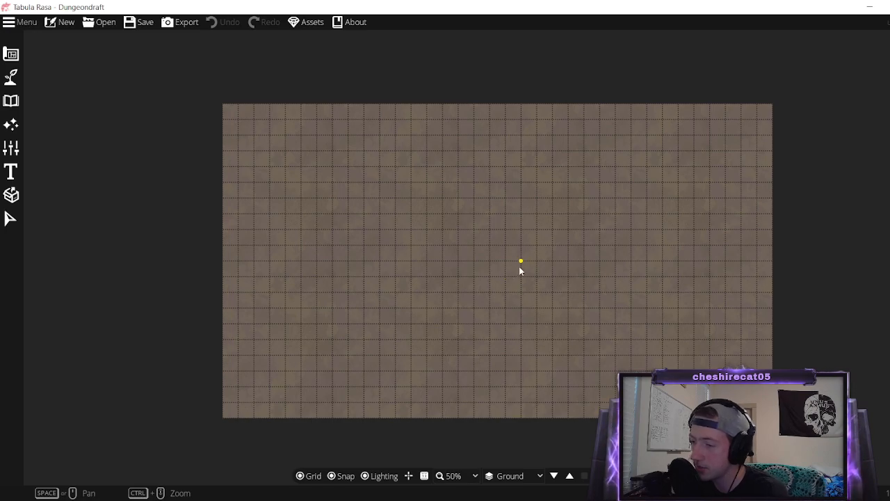
drag(523, 266, 464, 253)
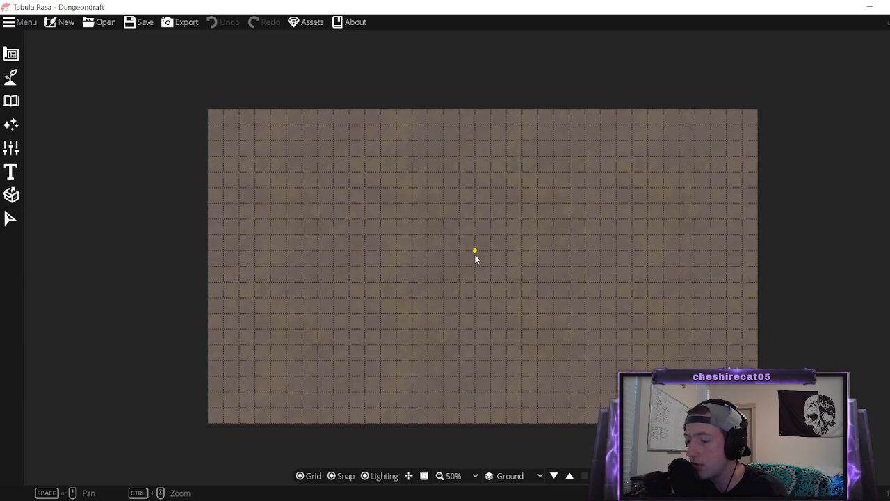
scroll(475, 257, up, 1)
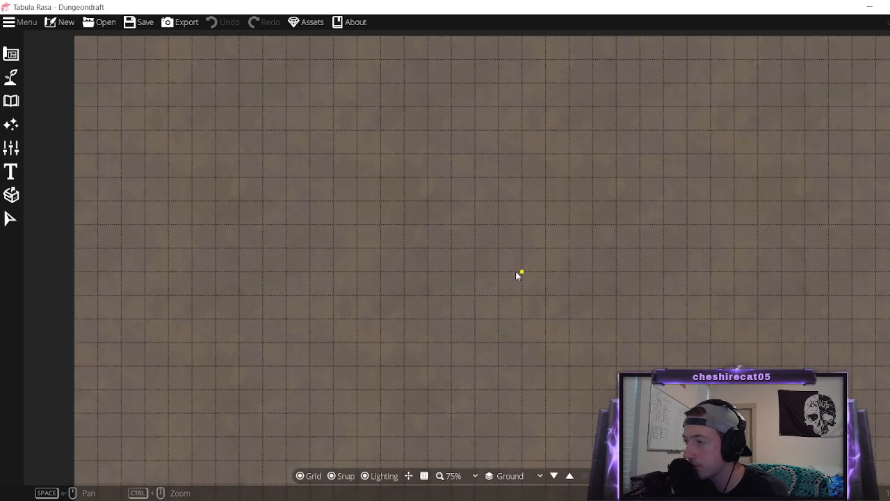
mouse_move(515, 274)
mouse_down()
mouse_move(536, 248)
mouse_move(517, 264)
mouse_up()
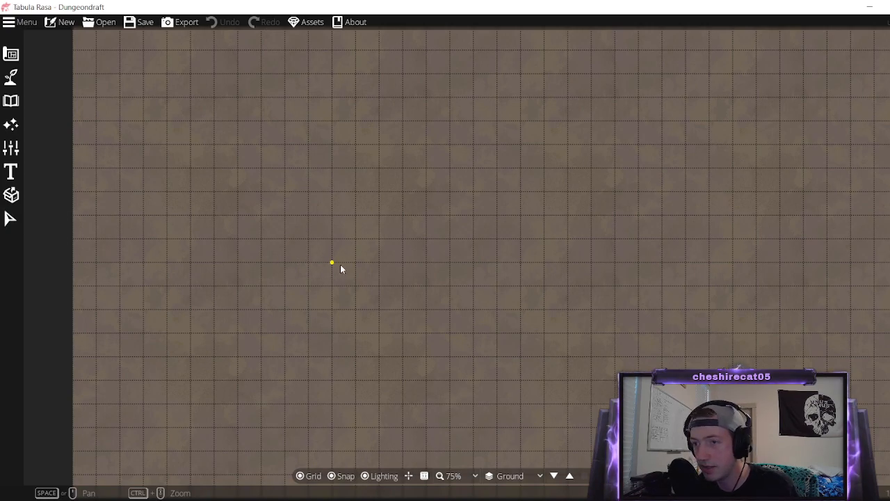
drag(340, 266, 310, 269)
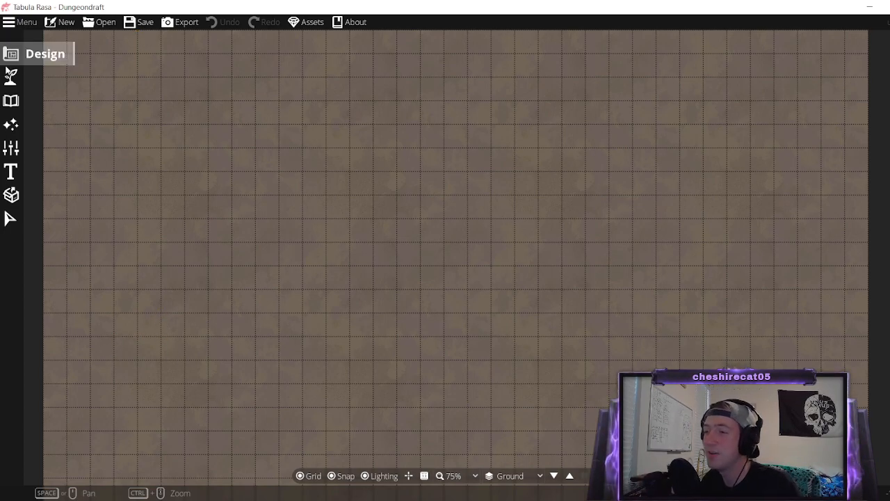
Examine the Design tools and the options offered for the Building Tool, Wall Tool and Cave Brush.
click(11, 54)
click(88, 81)
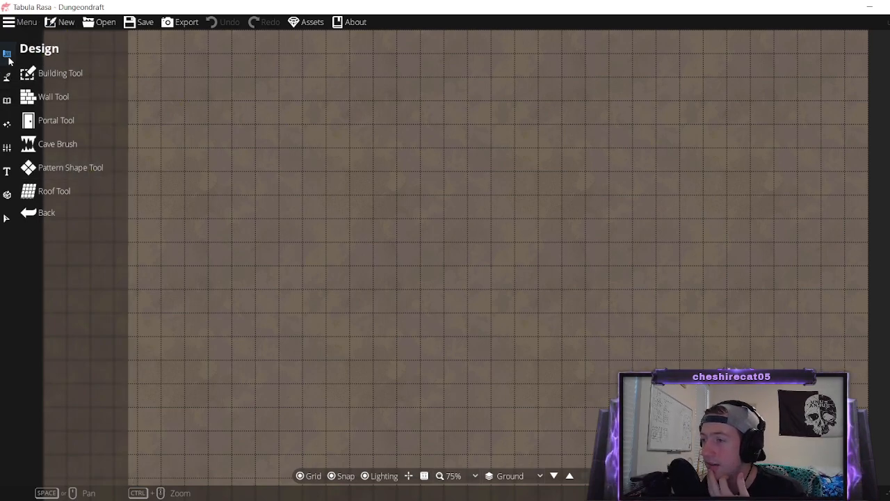
click(5, 26)
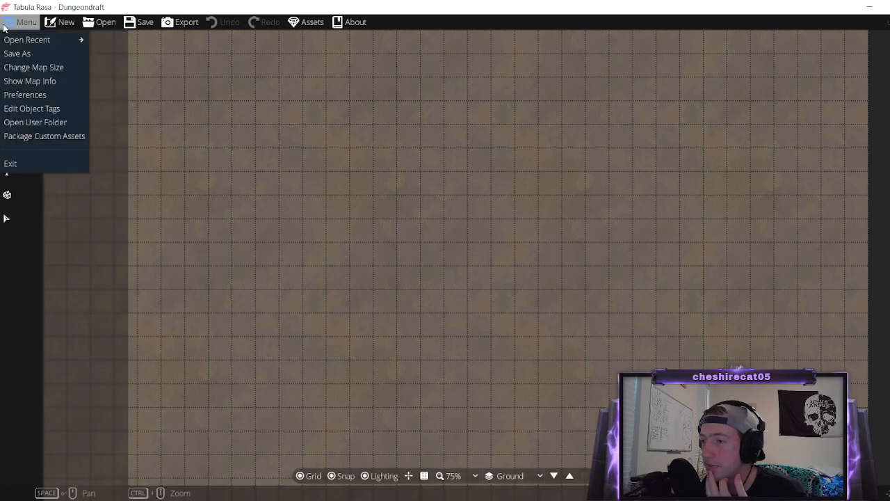
click(4, 26)
click(3, 64)
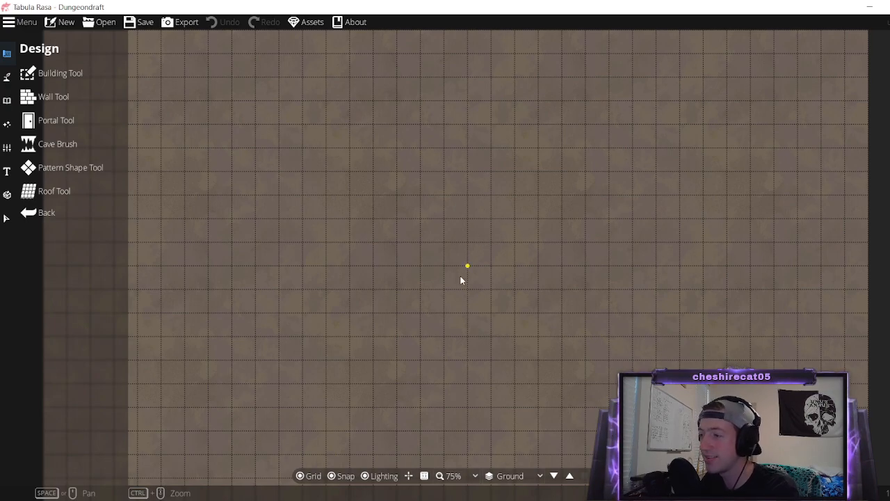
scroll(463, 279, down, 2)
drag(447, 284, 440, 257)
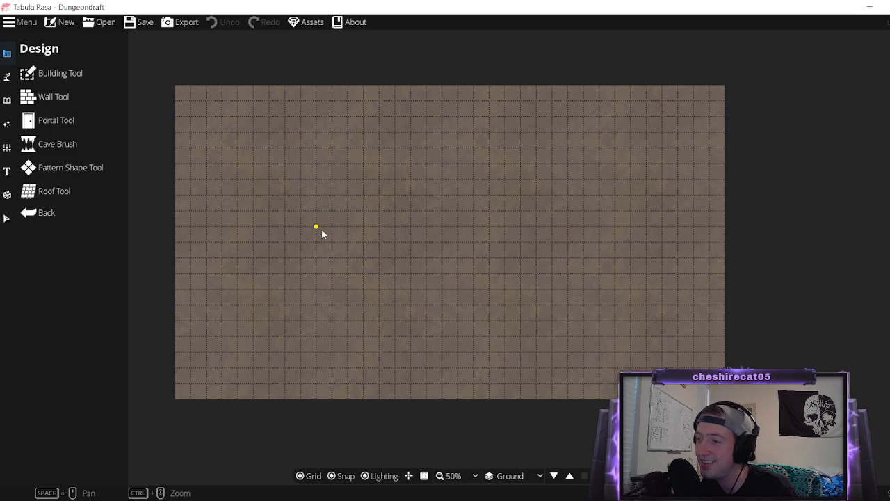
drag(321, 230, 338, 237)
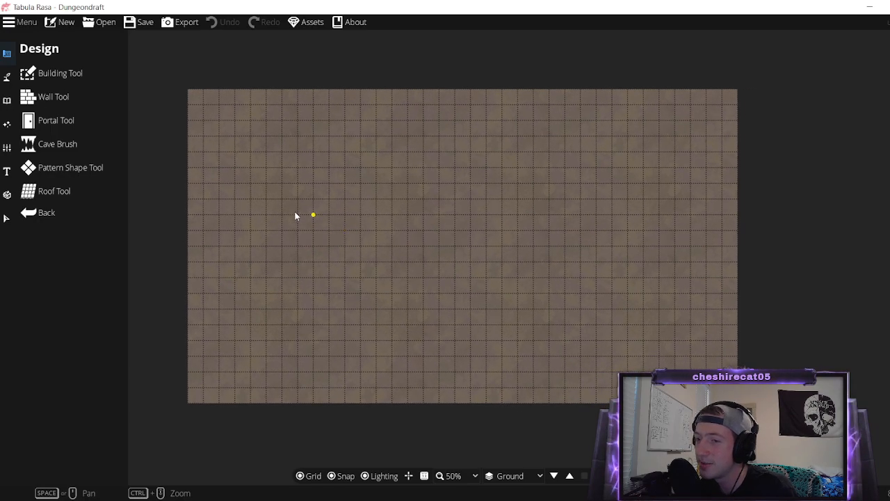
click(62, 73)
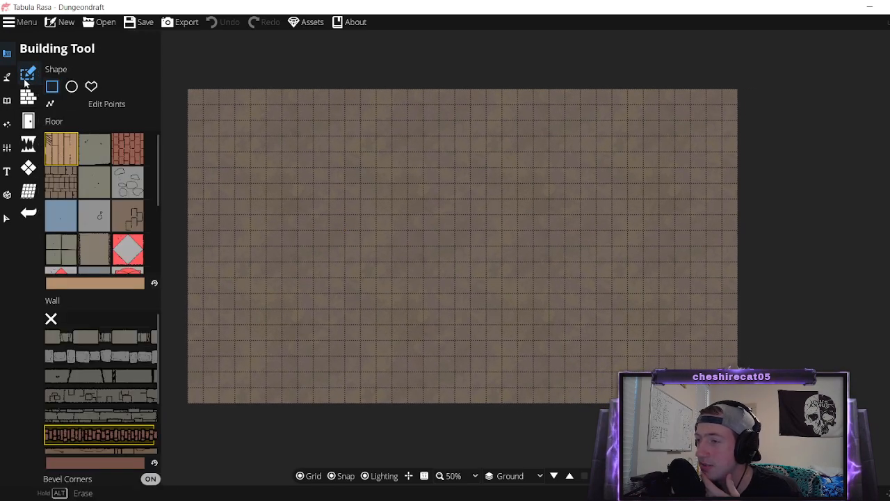
click(28, 121)
click(26, 104)
click(28, 121)
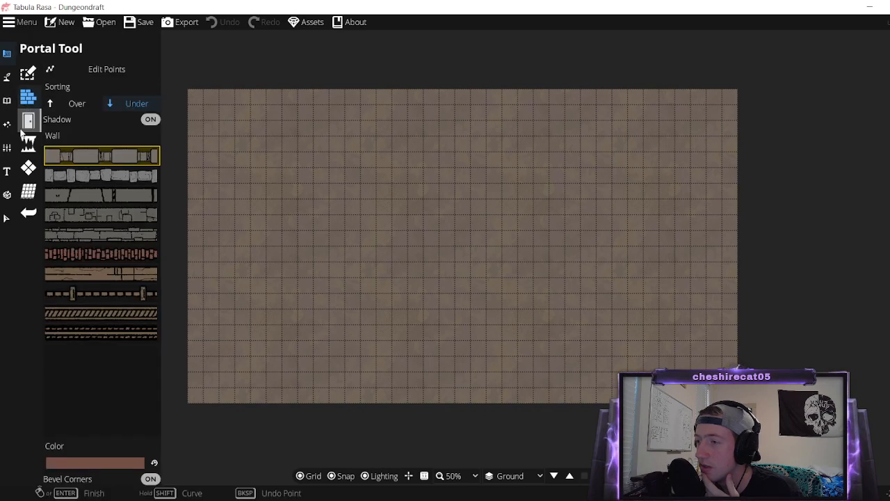
click(28, 145)
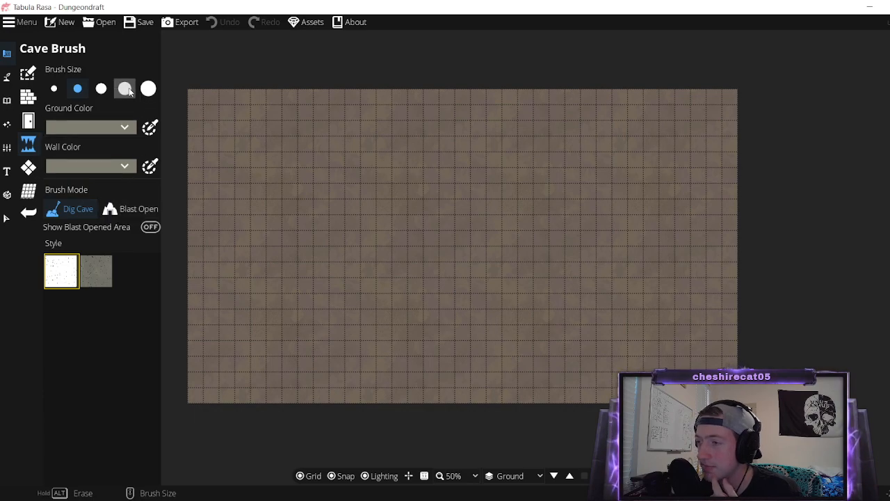
click(29, 75)
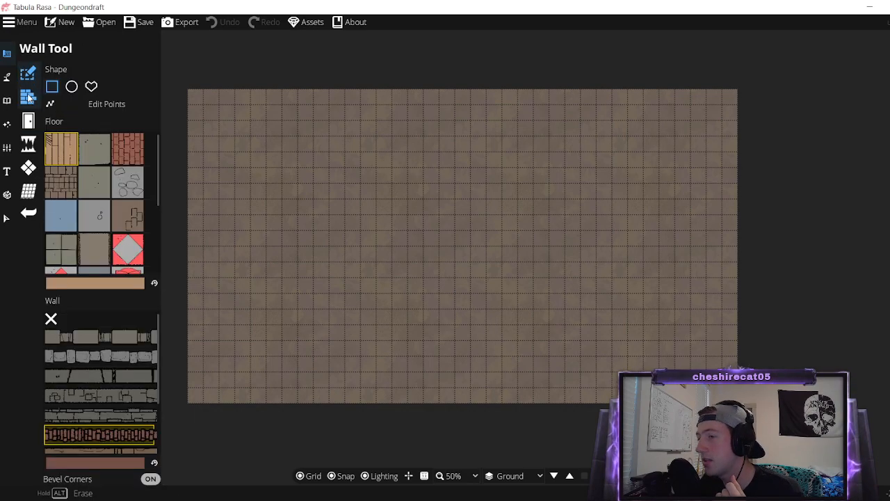
click(26, 99)
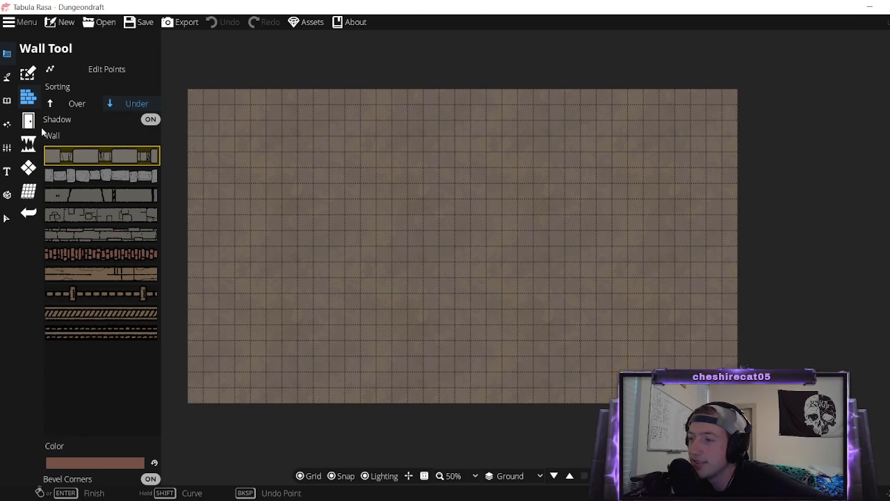
Dig a large cave with the Cave Brush at its largest size, spanning the map's middle from upper to lower edge.
click(31, 144)
scroll(189, 104, up, 3)
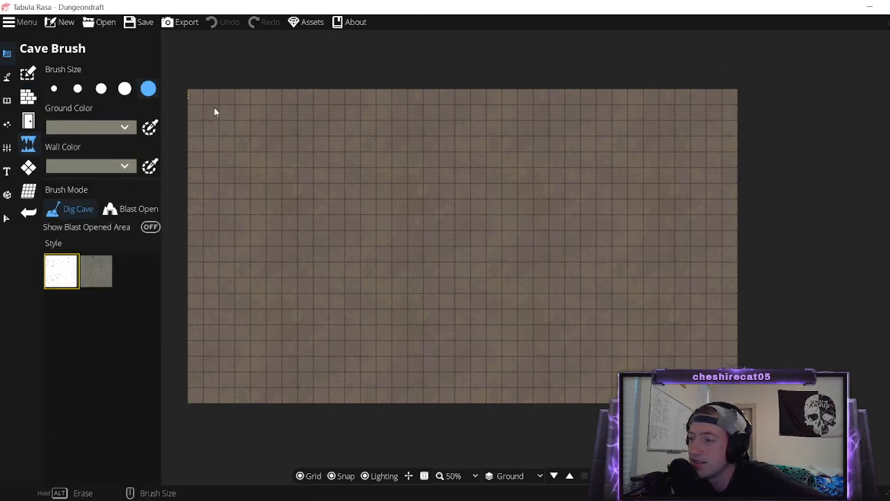
mouse_move(386, 111)
mouse_down()
mouse_move(327, 179)
mouse_move(339, 136)
mouse_move(404, 100)
mouse_move(326, 190)
mouse_move(304, 233)
mouse_move(311, 183)
mouse_move(280, 356)
mouse_move(276, 264)
mouse_move(291, 372)
mouse_move(316, 222)
mouse_up()
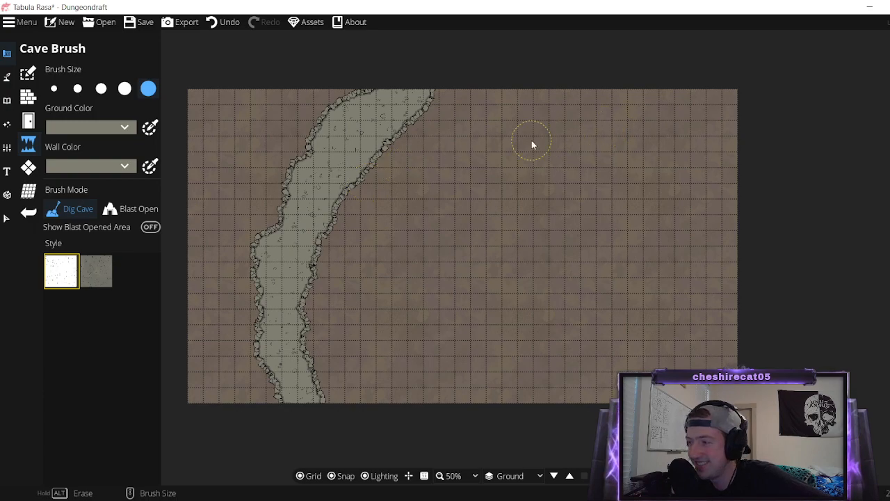
mouse_move(456, 119)
mouse_down()
mouse_move(498, 164)
mouse_move(486, 109)
mouse_move(488, 132)
mouse_move(573, 222)
mouse_move(534, 139)
mouse_move(531, 86)
mouse_move(617, 180)
mouse_move(651, 242)
mouse_move(596, 177)
mouse_move(588, 127)
mouse_move(648, 369)
mouse_move(591, 236)
mouse_move(609, 356)
mouse_move(567, 271)
mouse_move(434, 279)
mouse_move(448, 211)
mouse_move(517, 201)
mouse_move(517, 176)
mouse_move(457, 214)
mouse_move(413, 213)
mouse_move(398, 180)
mouse_move(436, 140)
mouse_move(361, 243)
mouse_move(369, 200)
mouse_move(330, 259)
mouse_move(305, 324)
mouse_move(326, 410)
mouse_move(314, 317)
mouse_move(338, 314)
mouse_move(363, 423)
mouse_move(365, 262)
mouse_move(394, 412)
mouse_move(365, 335)
mouse_move(367, 272)
mouse_move(423, 246)
mouse_move(409, 302)
mouse_move(480, 281)
mouse_move(437, 307)
mouse_move(423, 349)
mouse_move(466, 331)
mouse_move(398, 408)
mouse_move(480, 404)
mouse_move(531, 358)
mouse_move(500, 353)
mouse_move(562, 417)
mouse_move(561, 262)
mouse_move(544, 323)
mouse_move(544, 313)
mouse_move(509, 297)
mouse_up()
mouse_move(487, 179)
mouse_down()
mouse_move(511, 221)
mouse_move(512, 289)
mouse_up()
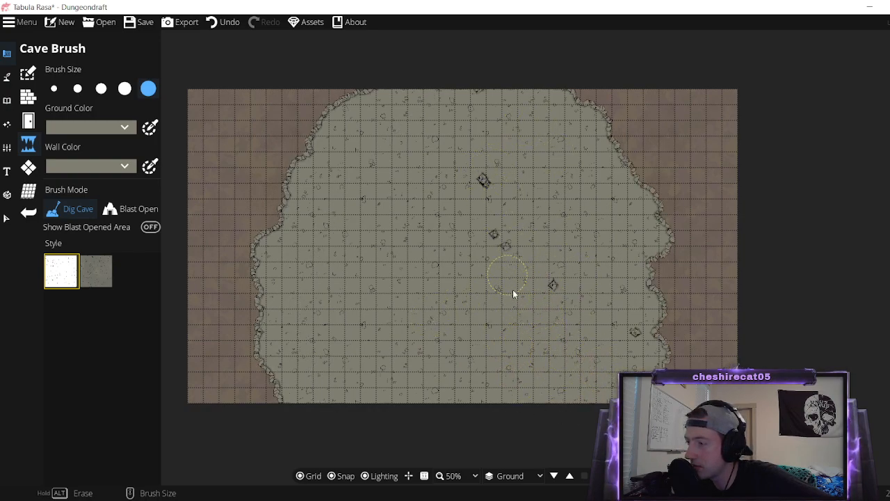
Dig away the leftover rock fragments inside the cave and at the map's upper edge.
click(556, 287)
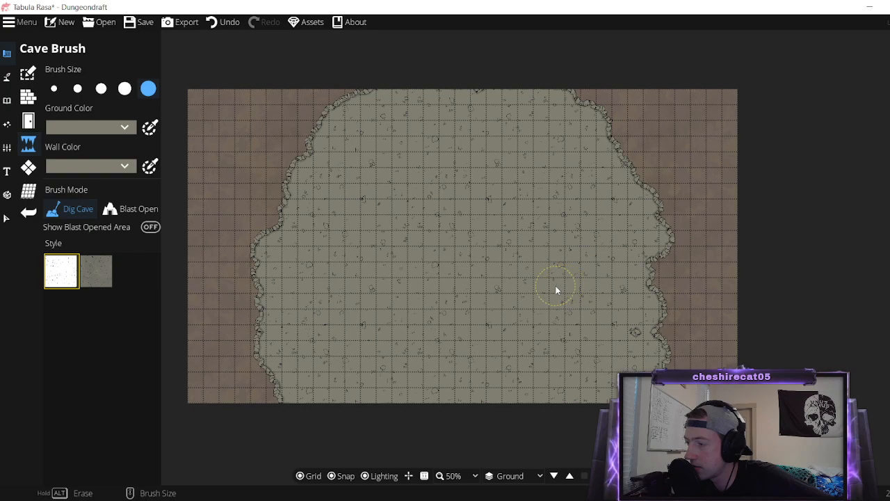
click(632, 335)
click(478, 95)
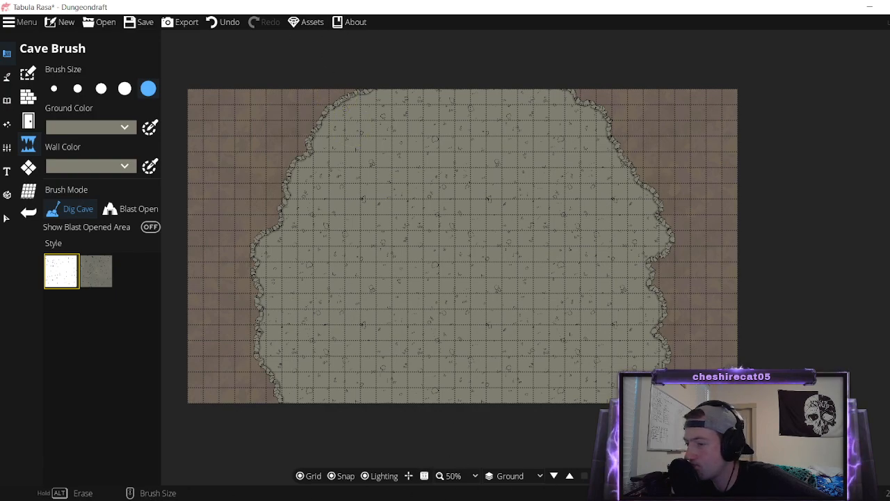
scroll(466, 272, down, 1)
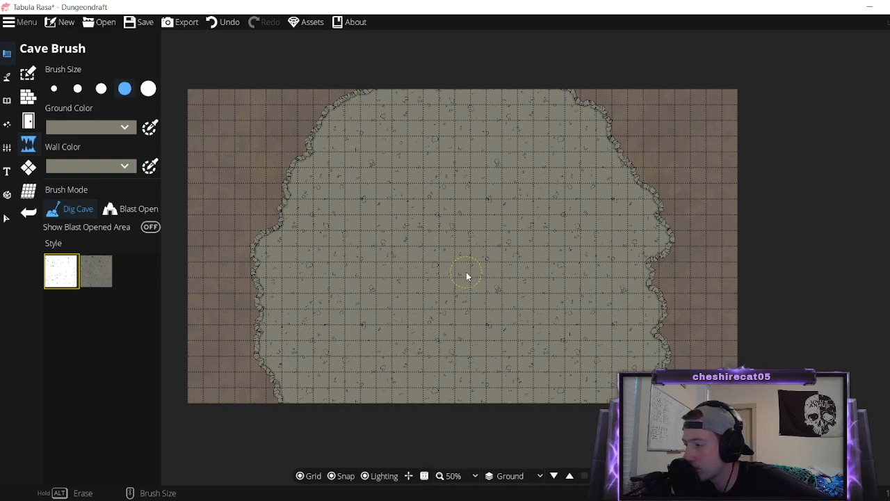
scroll(466, 272, up, 1)
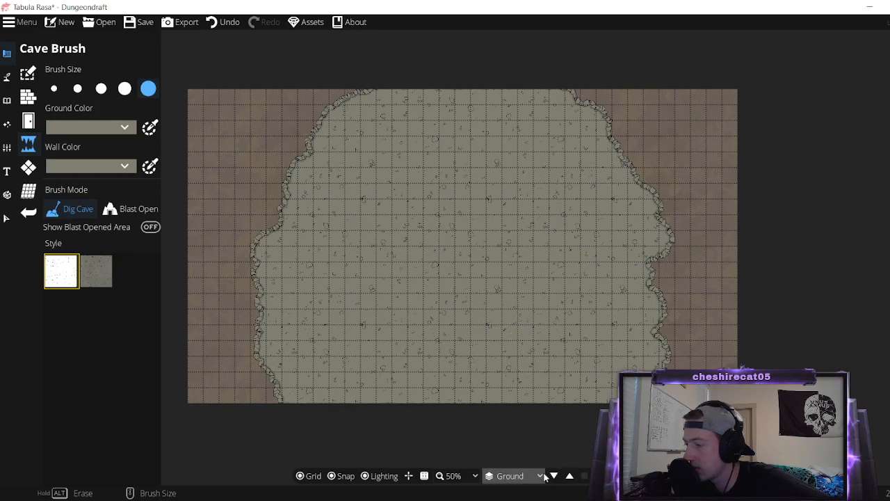
Change the map size by adding 2 tiles at the top and cropping 5 tiles from the bottom.
click(24, 22)
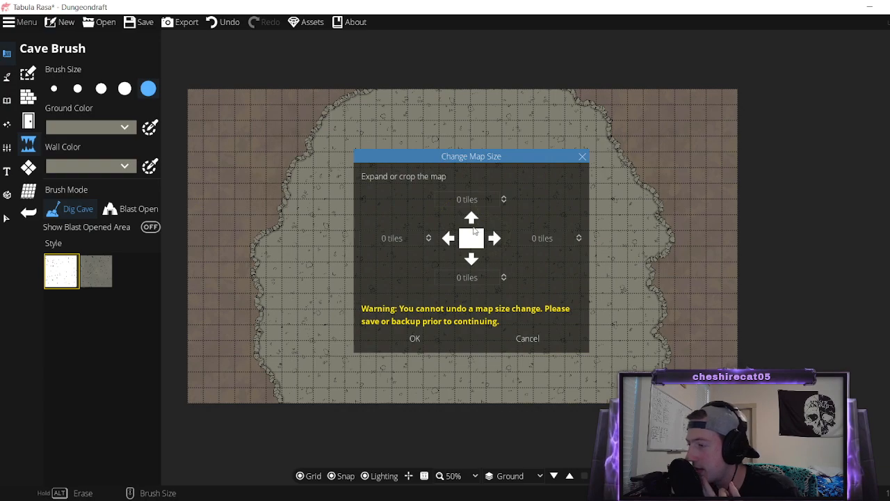
click(502, 199)
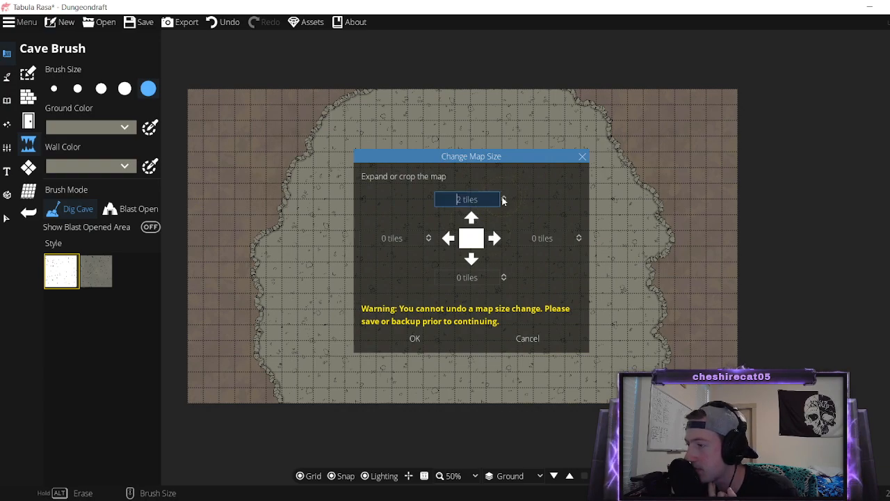
click(504, 278)
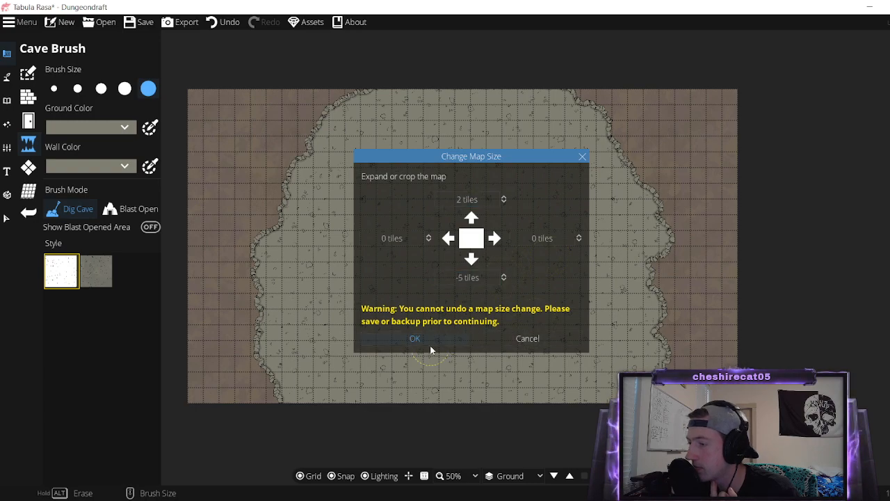
click(414, 338)
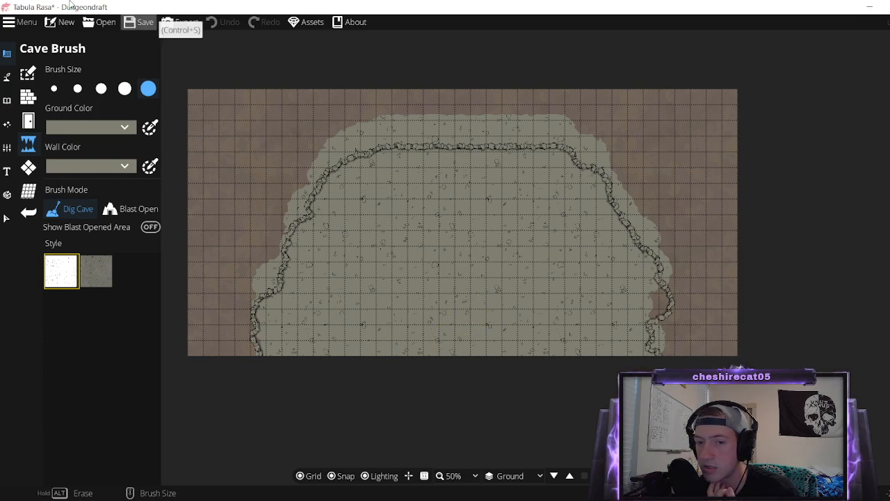
Save the map and expand it by 8 tiles at the bottom.
click(417, 232)
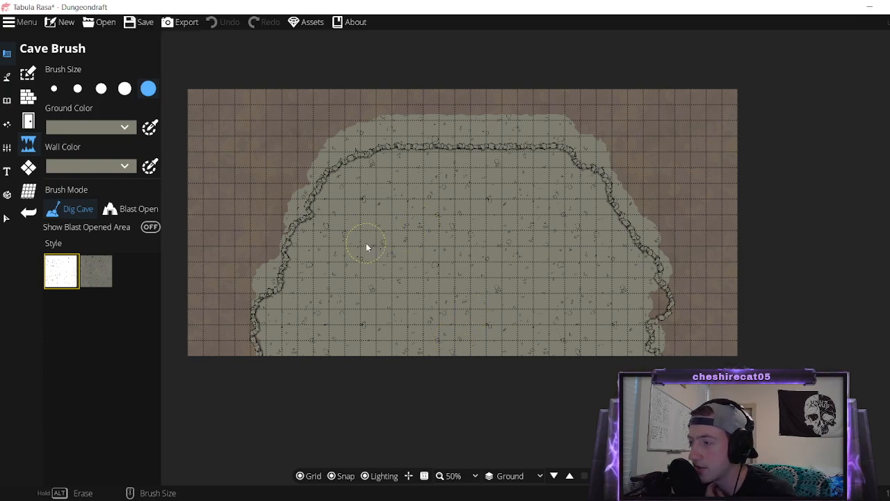
click(21, 21)
click(28, 67)
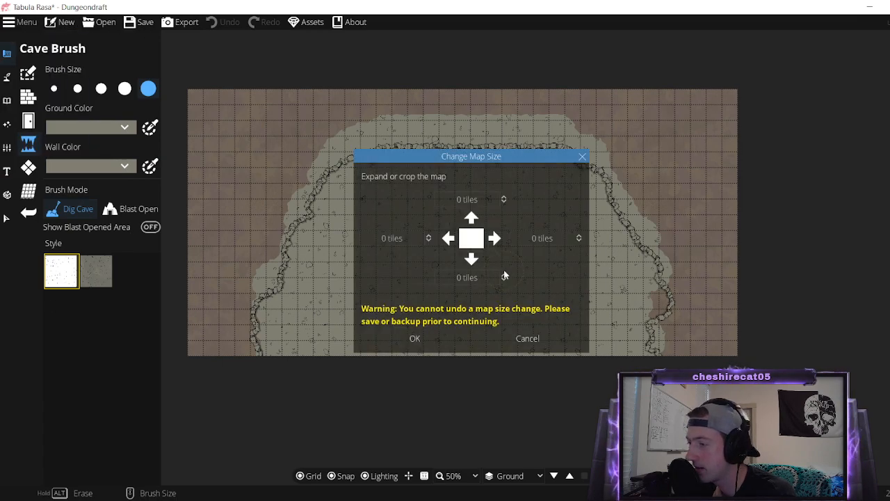
click(503, 275)
scroll(504, 278, up, 4)
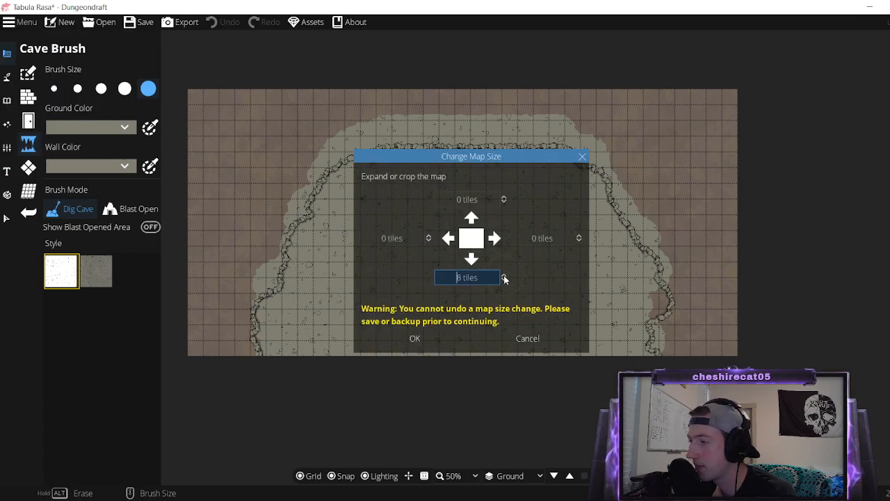
click(417, 340)
Extend the cave with the Cave Brush into the added area, digging a rounded lower half down to the map's lower edge.
scroll(779, 353, down, 3)
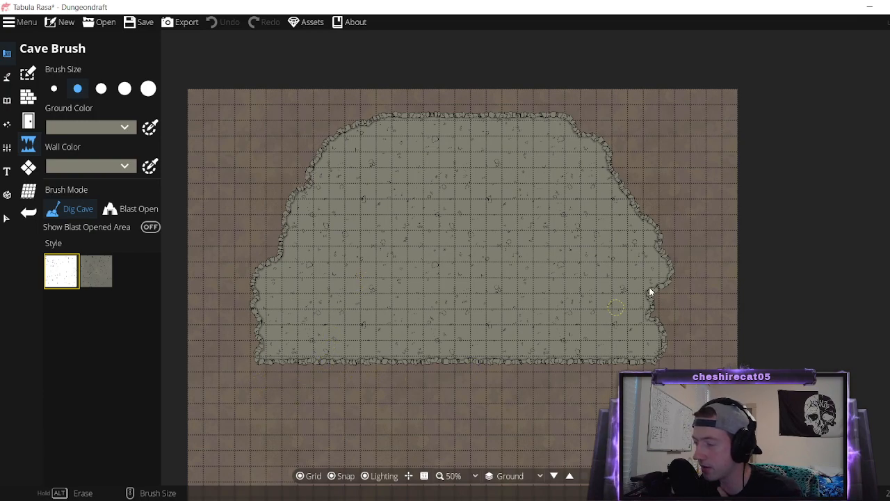
drag(490, 306, 515, 261)
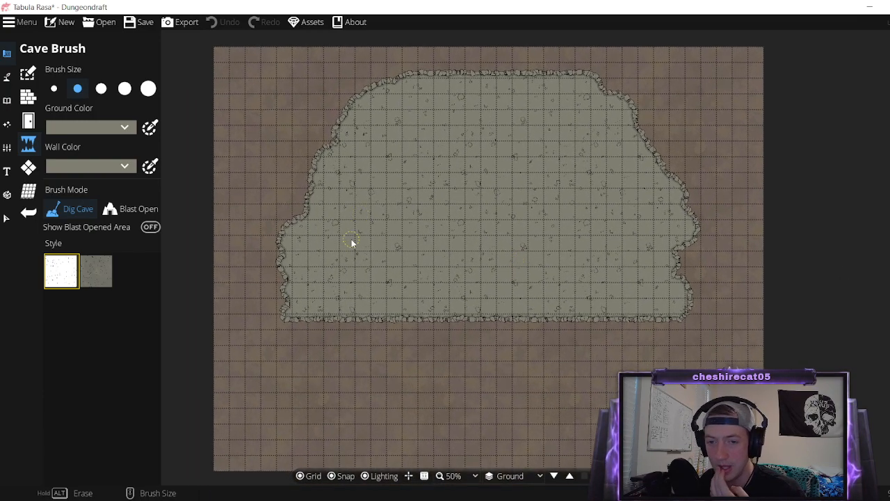
scroll(290, 309, up, 3)
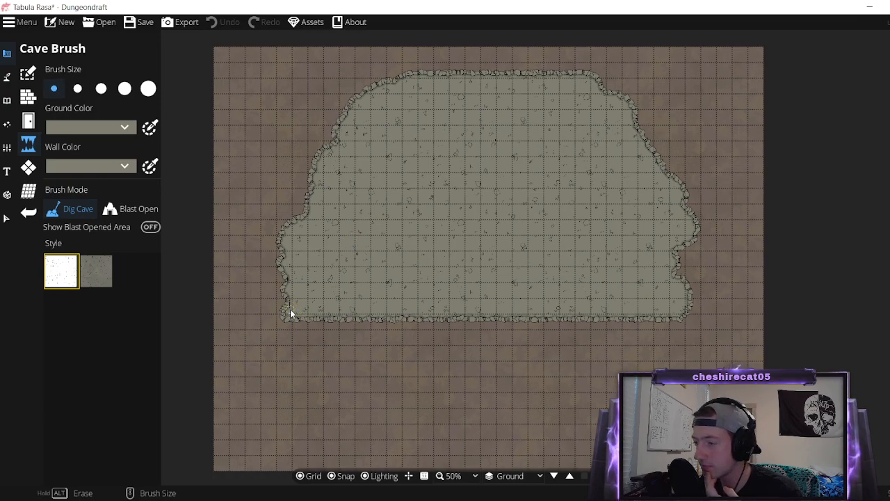
mouse_move(306, 318)
mouse_down()
mouse_move(301, 346)
mouse_move(340, 410)
mouse_move(440, 459)
mouse_move(565, 448)
mouse_move(679, 321)
mouse_move(571, 425)
mouse_move(615, 374)
mouse_move(603, 341)
mouse_move(629, 316)
mouse_move(603, 334)
mouse_move(542, 330)
mouse_move(574, 318)
mouse_move(501, 326)
mouse_move(434, 311)
mouse_move(409, 337)
mouse_move(344, 360)
mouse_move(384, 333)
mouse_move(371, 369)
mouse_move(394, 382)
mouse_move(418, 437)
mouse_move(504, 426)
mouse_move(504, 377)
mouse_move(548, 372)
mouse_move(533, 433)
mouse_move(532, 409)
mouse_move(427, 366)
mouse_up()
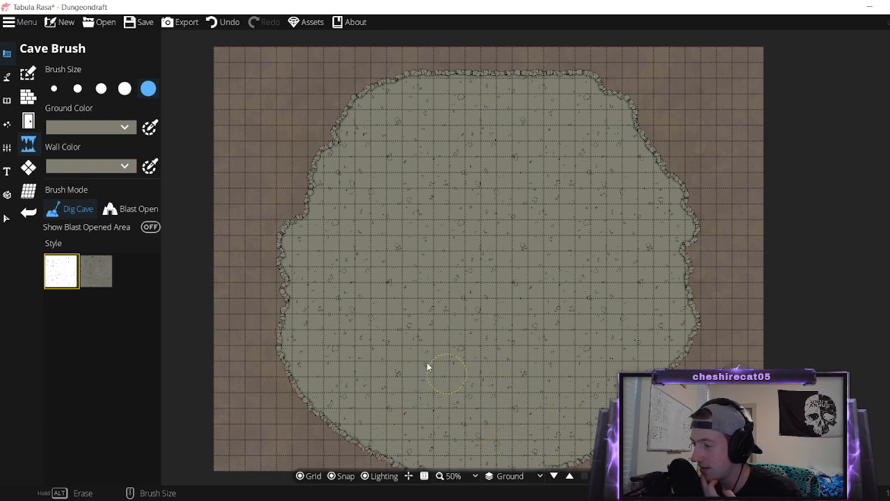
mouse_move(552, 365)
mouse_down()
mouse_move(559, 341)
mouse_move(554, 352)
mouse_up()
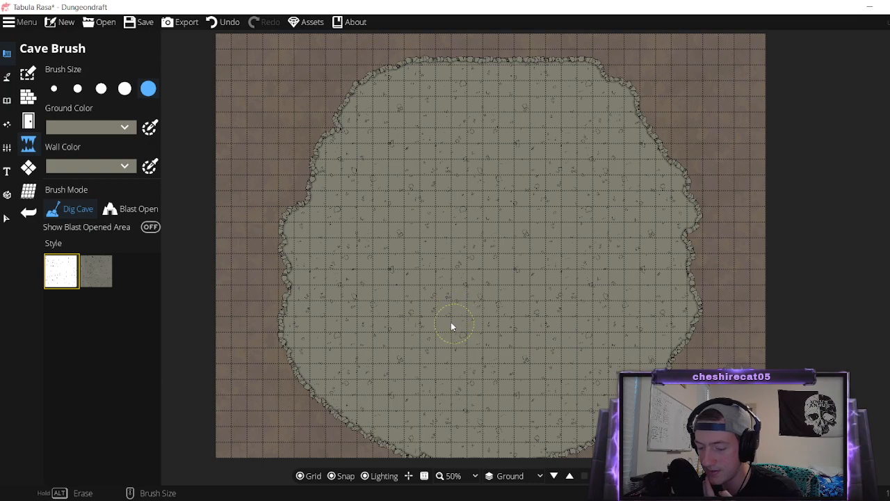
Expand the map by 1 tile at the bottom.
click(21, 22)
click(62, 67)
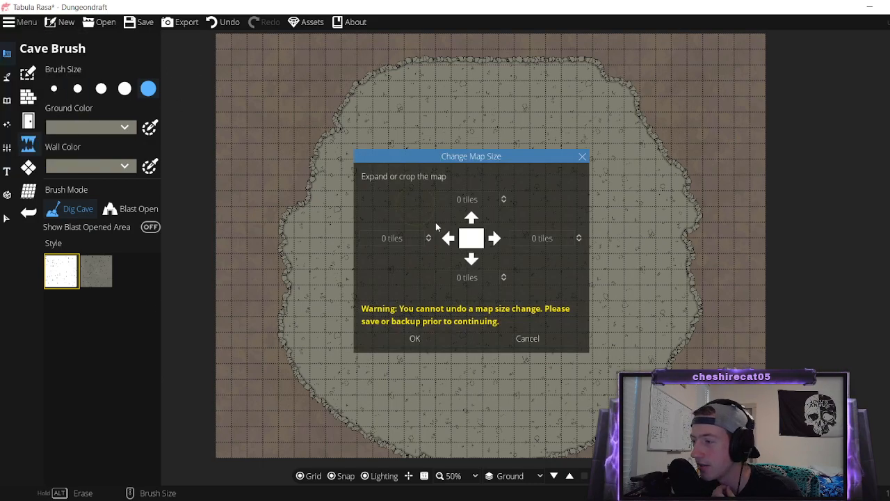
click(504, 276)
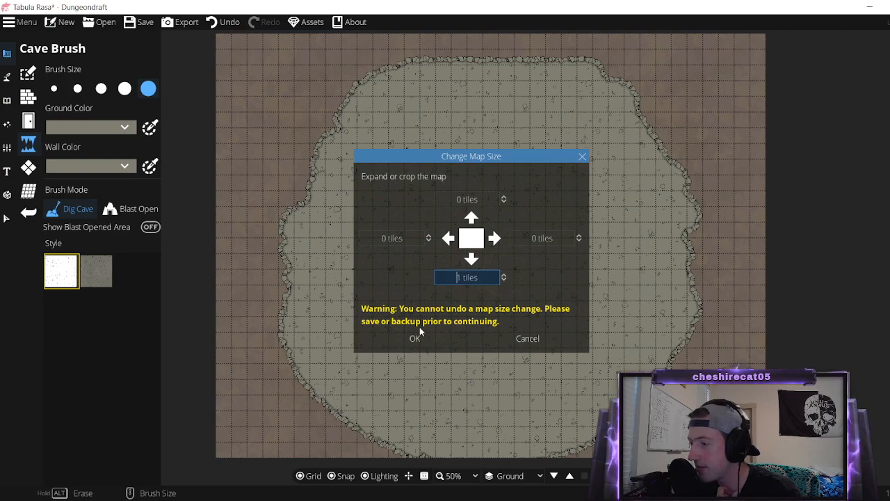
click(417, 338)
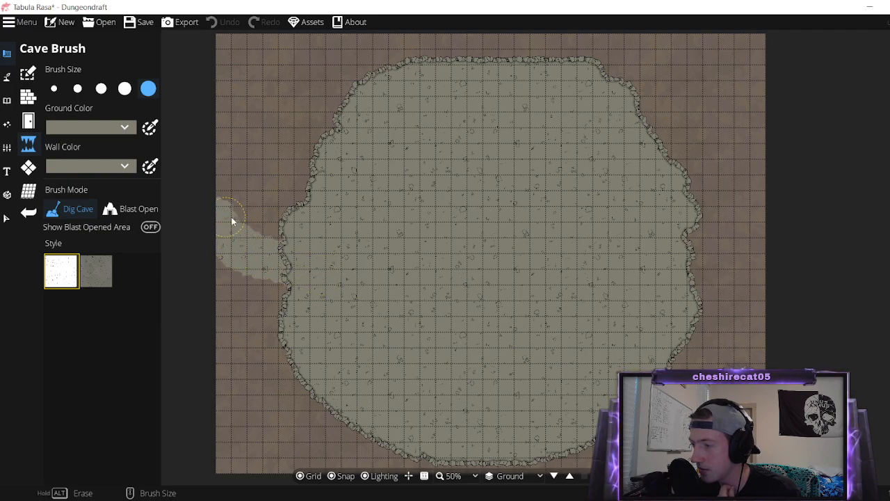
Dig a wide passage from the cave's left side to the map edge and apply the darker, cracked-stone cave style.
mouse_move(312, 223)
mouse_down()
mouse_move(226, 183)
mouse_move(532, 303)
mouse_up()
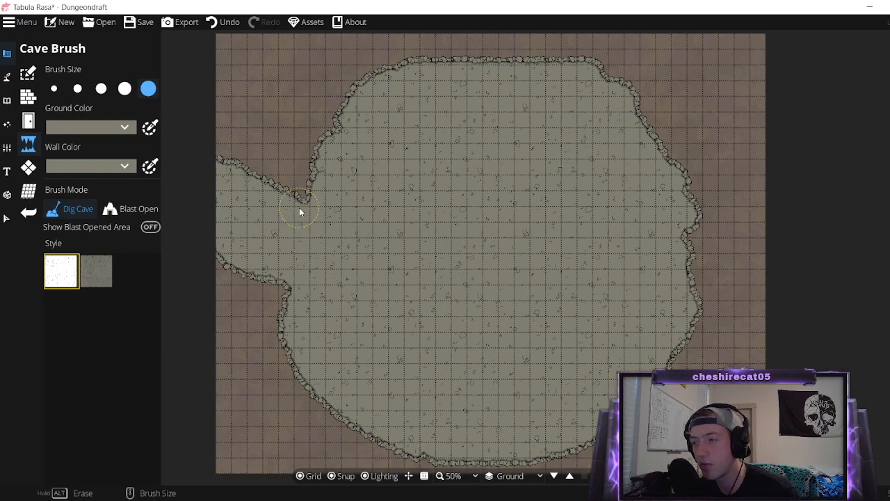
drag(400, 278, 417, 264)
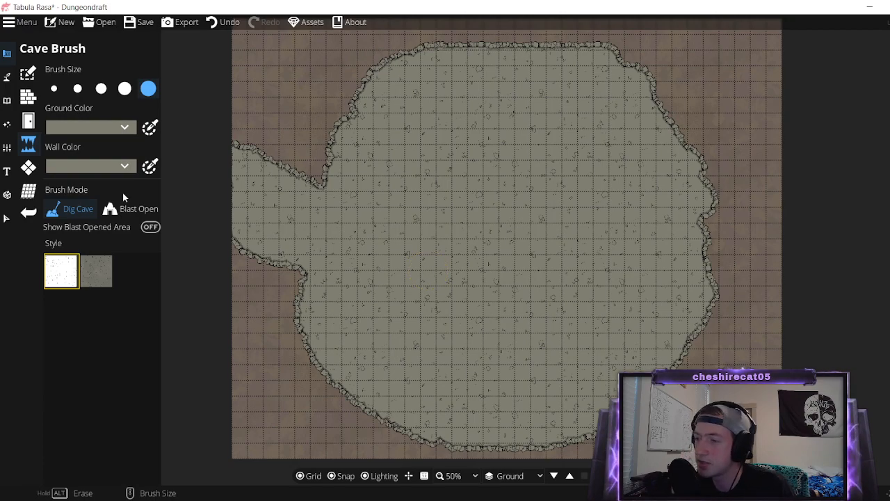
click(98, 272)
click(65, 272)
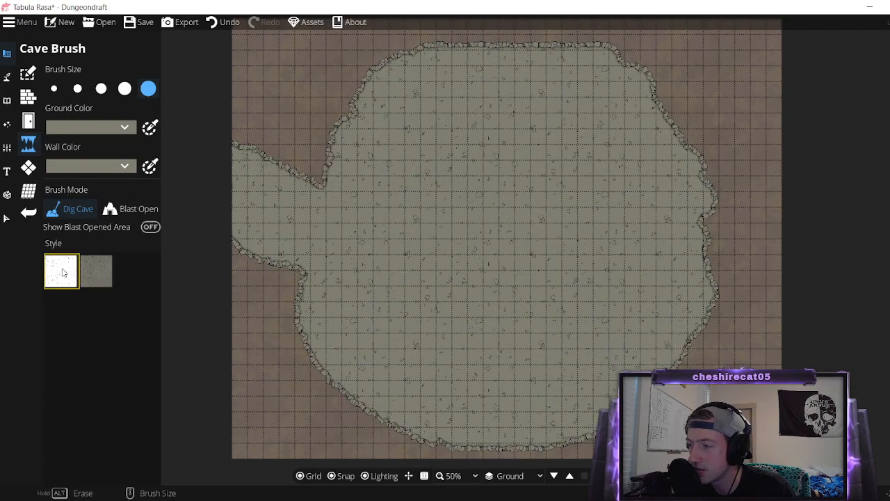
click(91, 273)
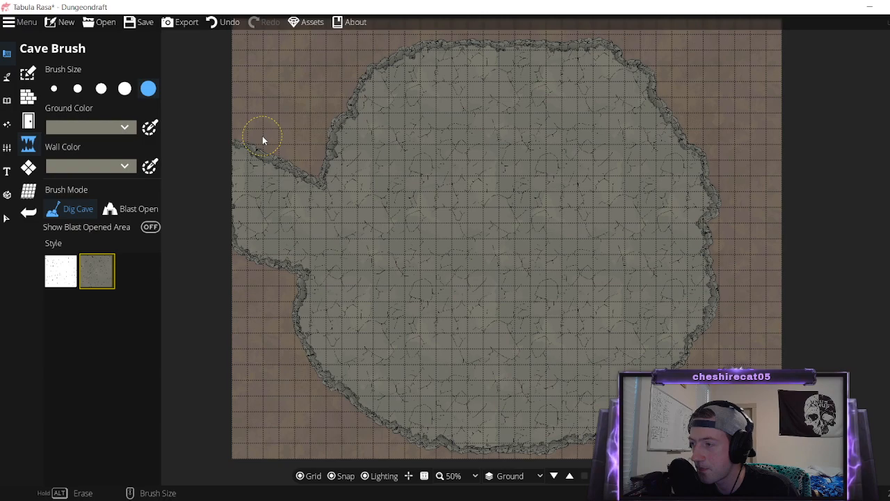
Examine the settings offered for the Terrain Brush, Text and Object Tool.
click(7, 76)
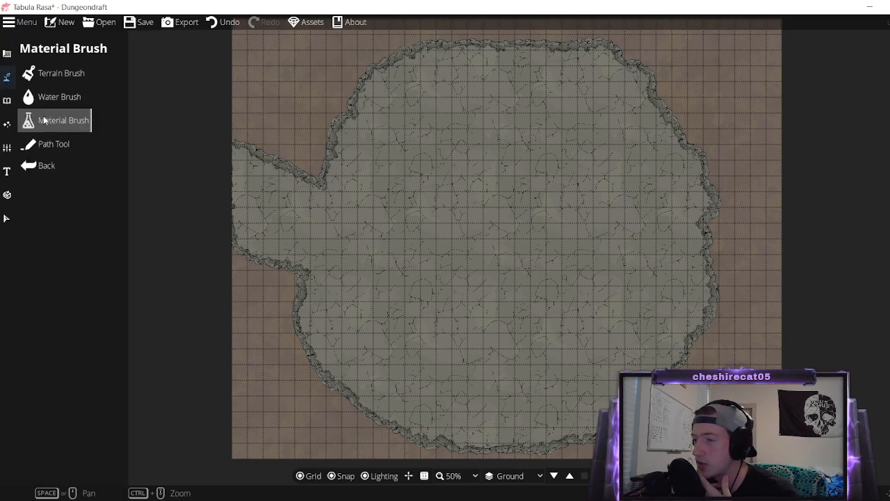
click(74, 73)
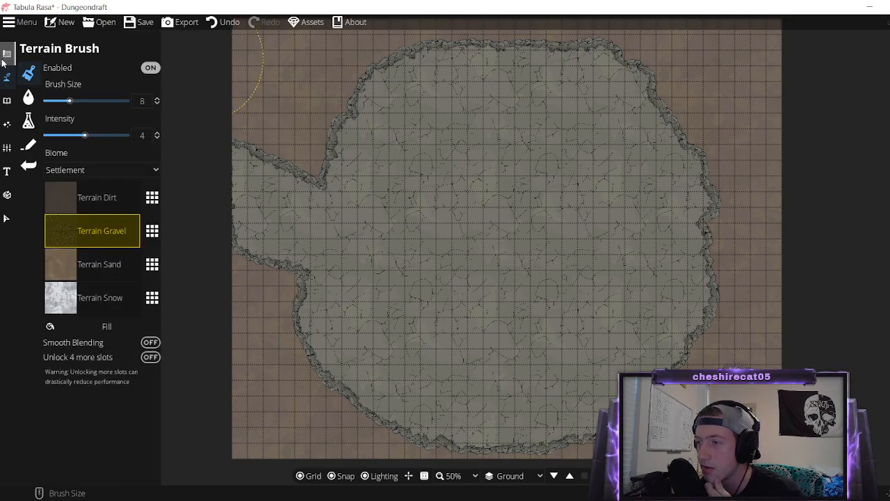
click(7, 100)
click(7, 171)
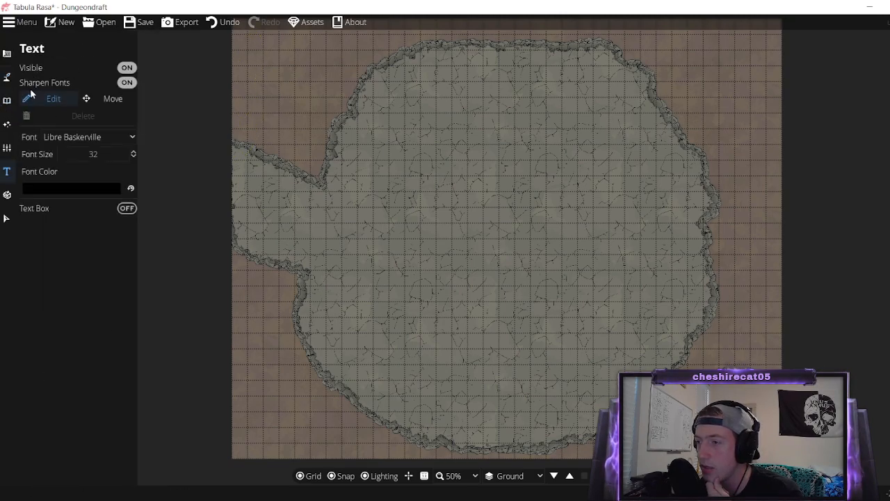
click(7, 100)
click(53, 73)
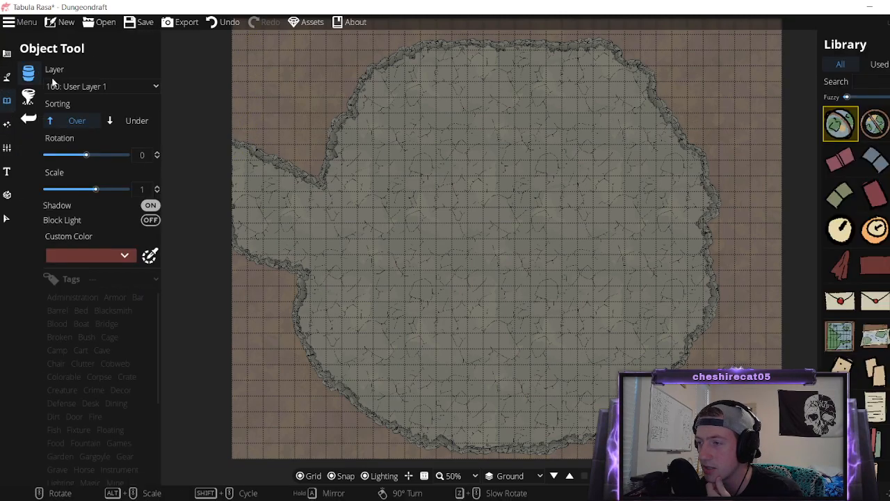
Set the Scatter Tool's spread to 1.78 and scatter a small globe inside the cave.
click(28, 97)
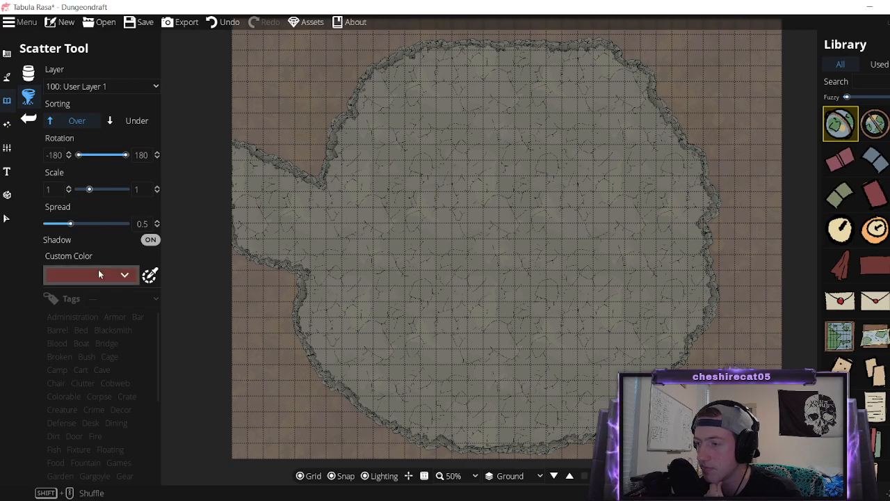
drag(71, 227, 82, 228)
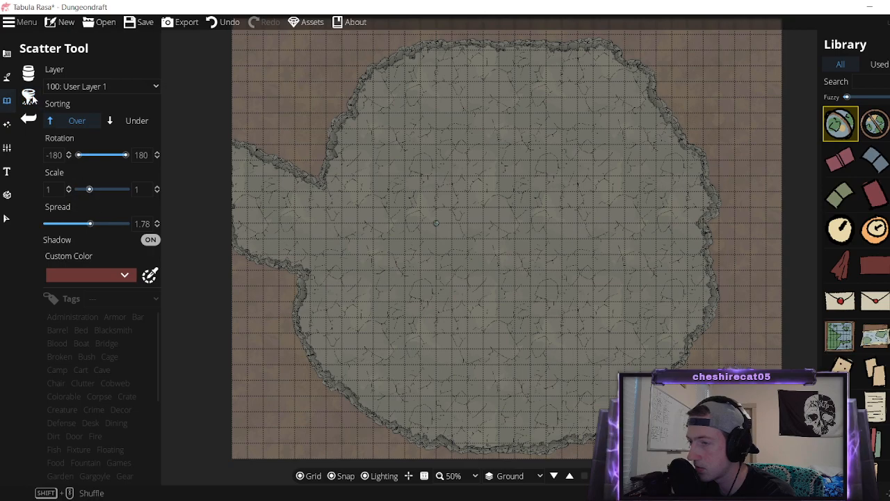
Select the small globe scattered on the cave floor and delete it.
click(7, 76)
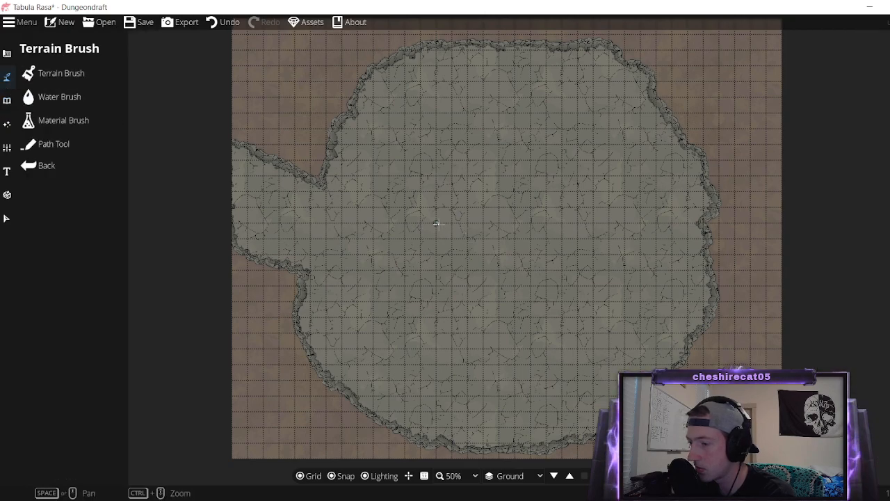
scroll(437, 223, up, 10)
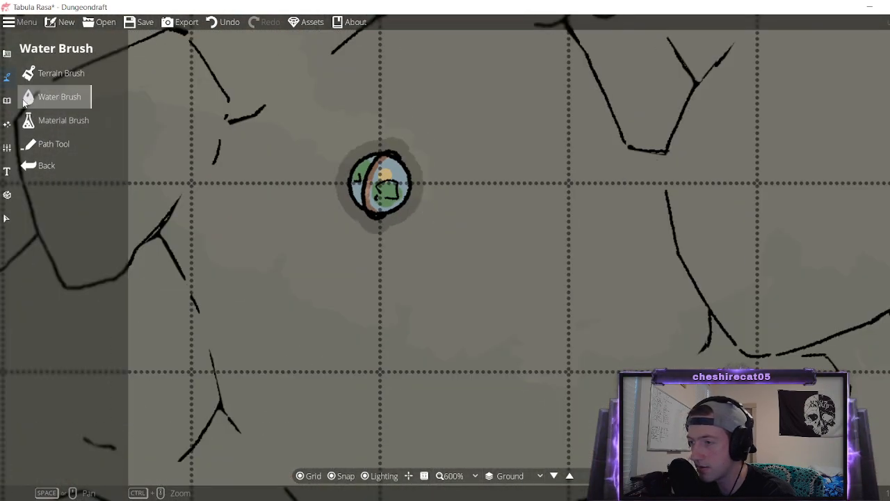
click(7, 100)
click(75, 78)
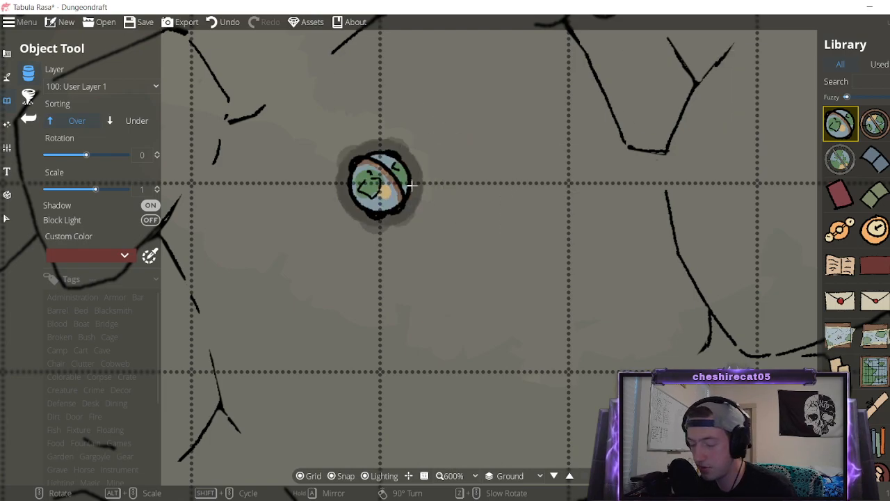
click(7, 220)
click(380, 184)
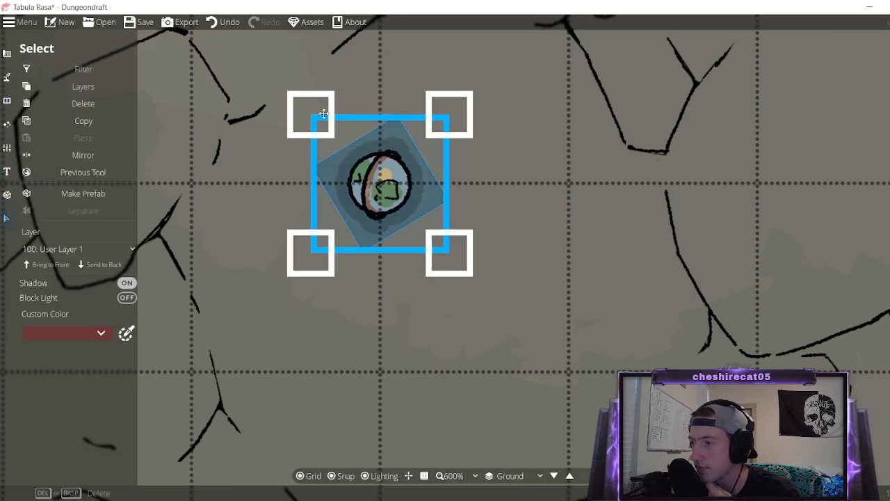
click(83, 104)
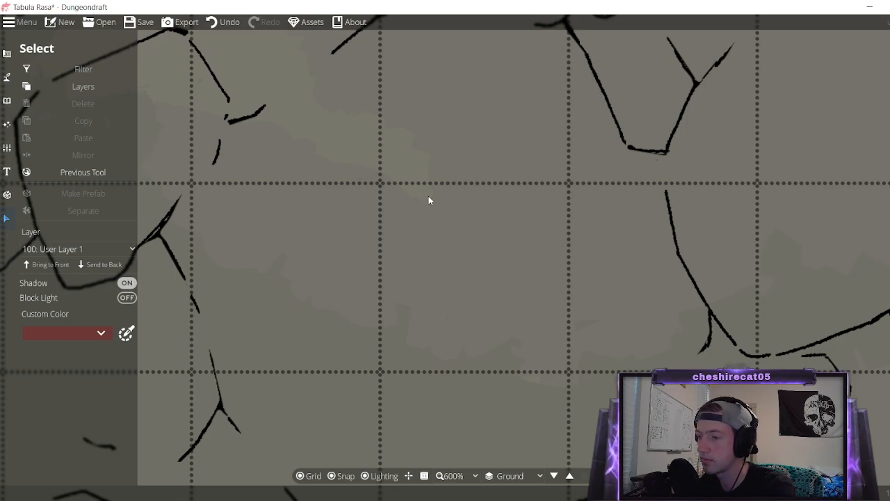
Filter the Scatter Tool's object library with the Nature tag set and narrow it to the Rock tag.
click(7, 53)
scroll(418, 211, down, 10)
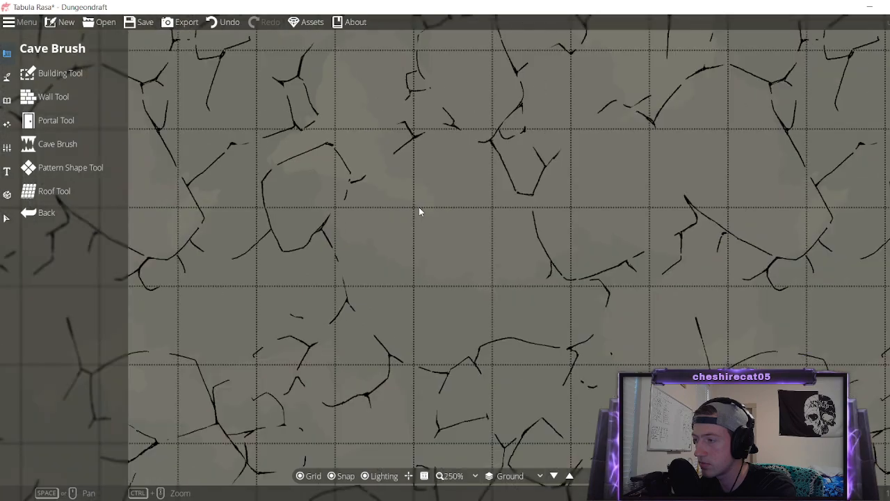
scroll(417, 211, up, 5)
scroll(418, 212, down, 1)
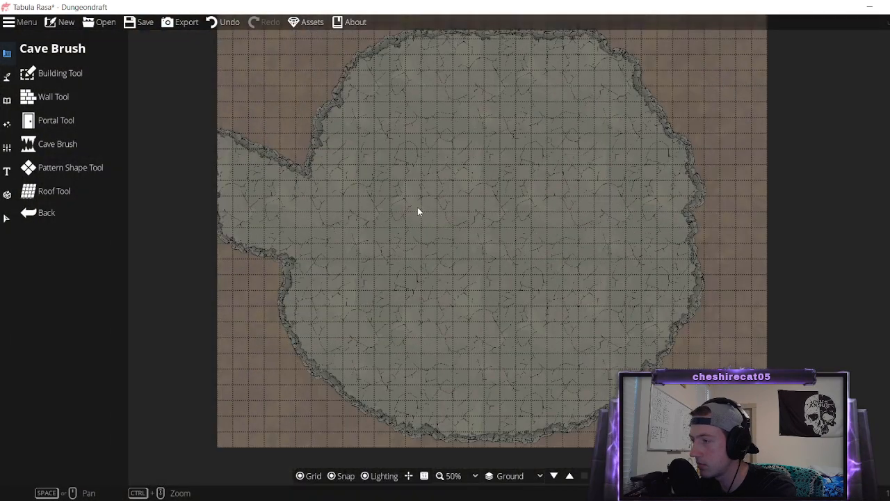
drag(439, 238, 449, 256)
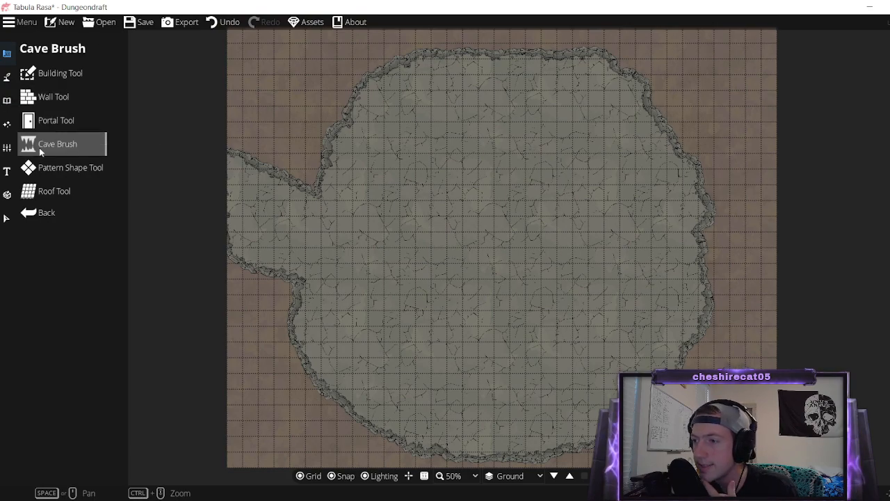
click(7, 100)
click(68, 101)
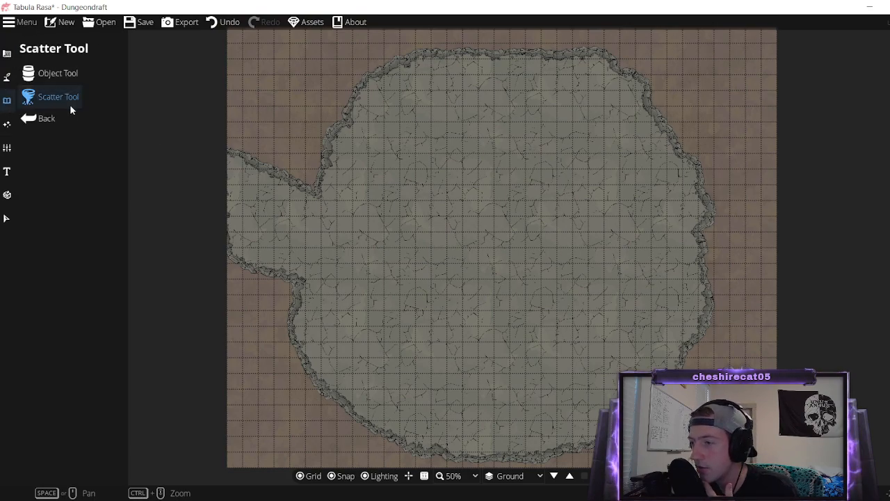
click(105, 297)
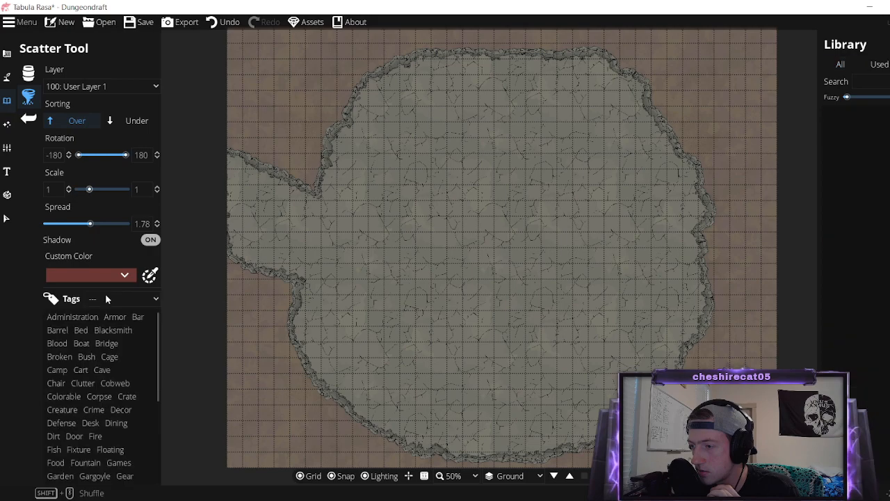
click(119, 299)
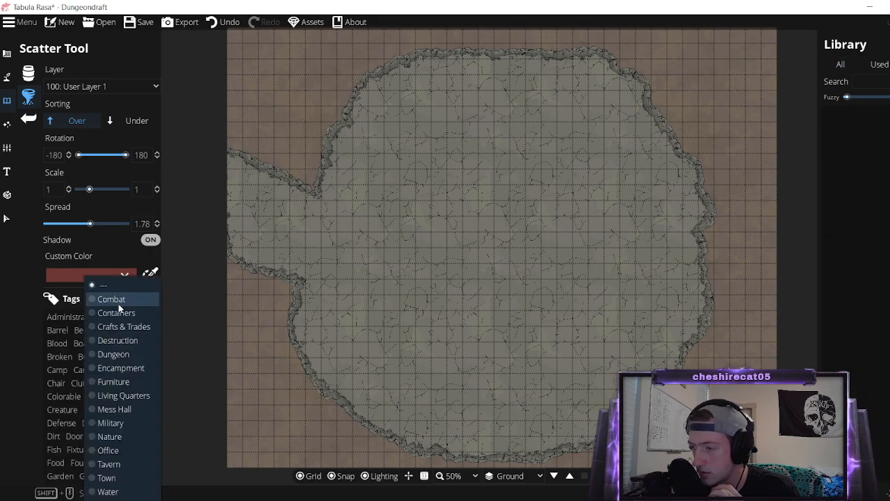
click(109, 436)
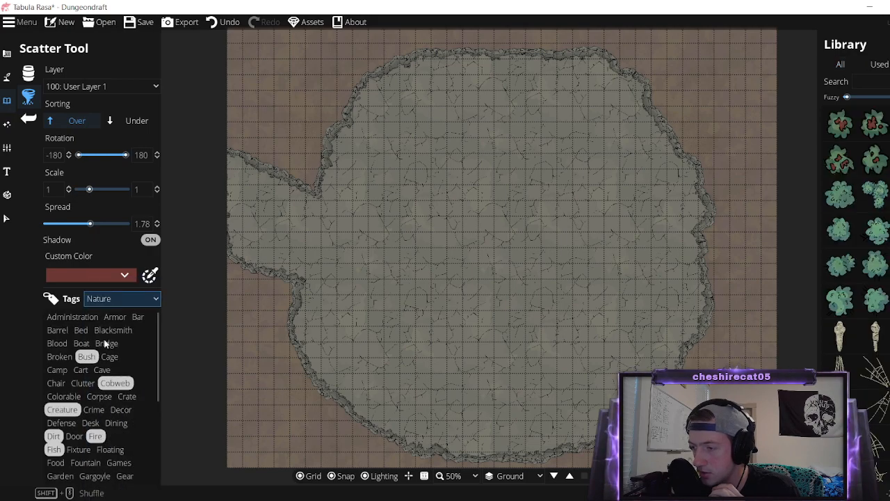
scroll(105, 343, down, 5)
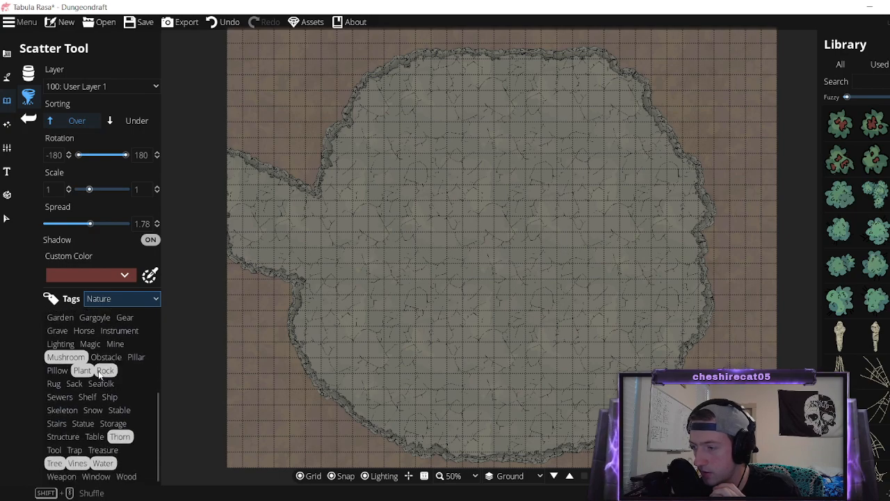
click(101, 371)
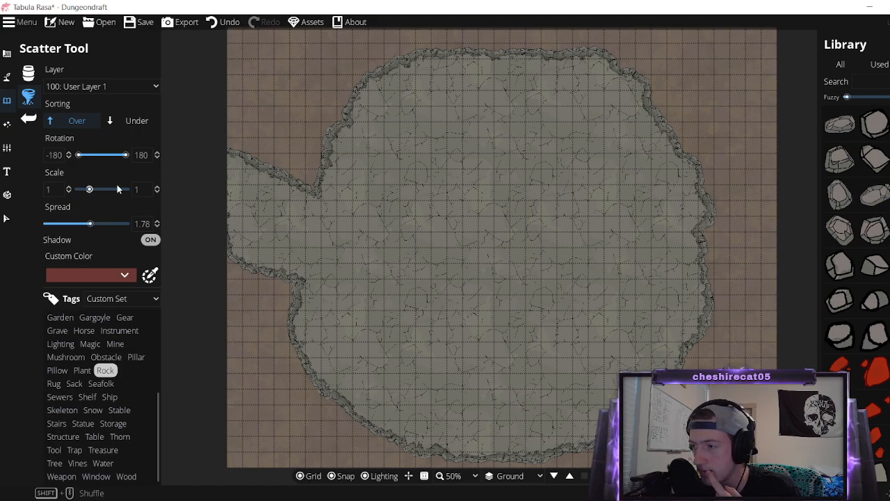
Set the Scatter Tool's maximum scale to 2.18 and choose all the grey boulders from the library, leaving out the lava rocks and rubble.
drag(89, 189, 103, 190)
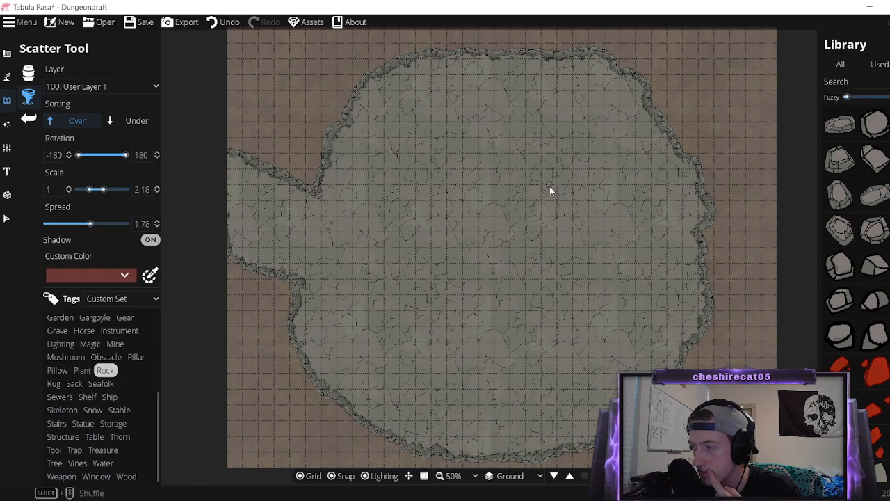
click(840, 124)
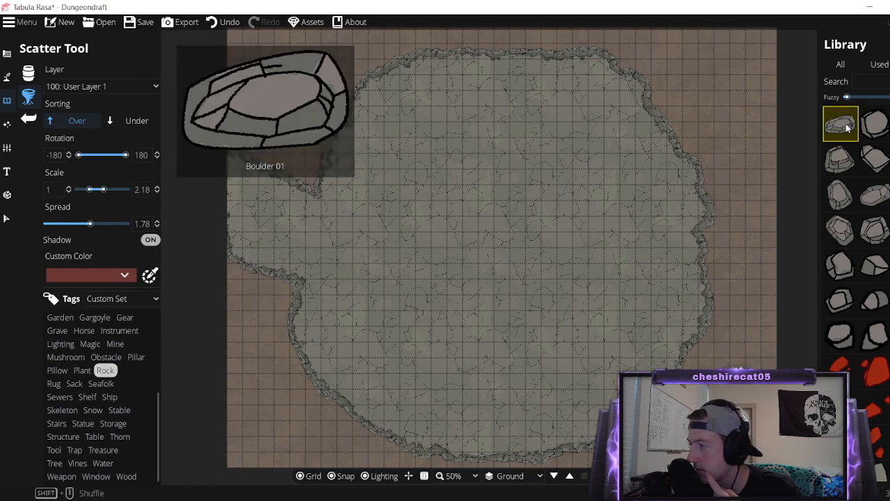
shift+click(878, 337)
scroll(882, 351, down, 3)
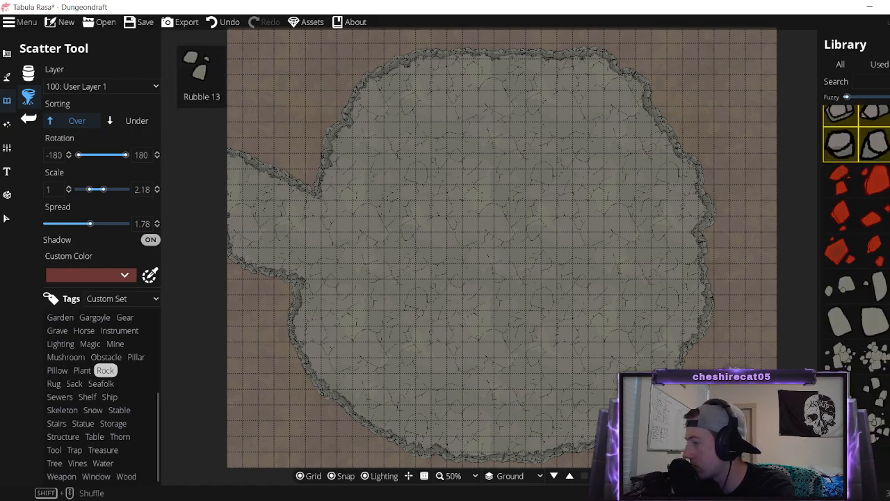
shift+click(877, 427)
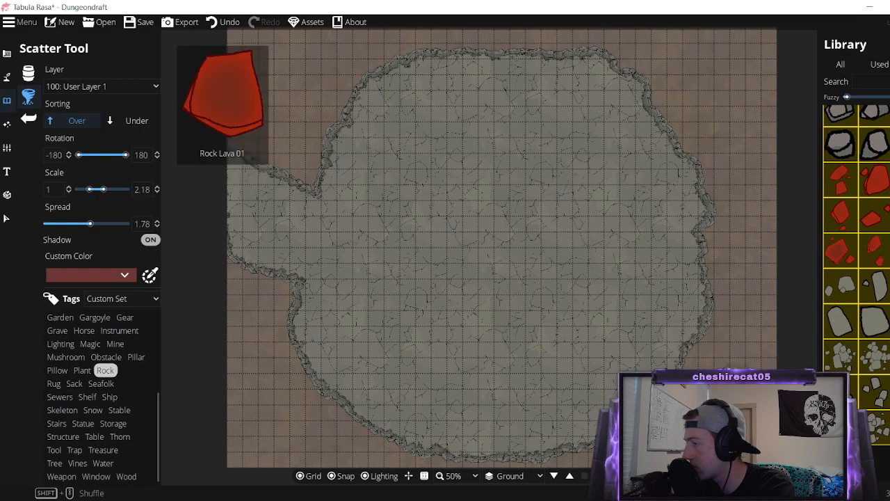
click(888, 180)
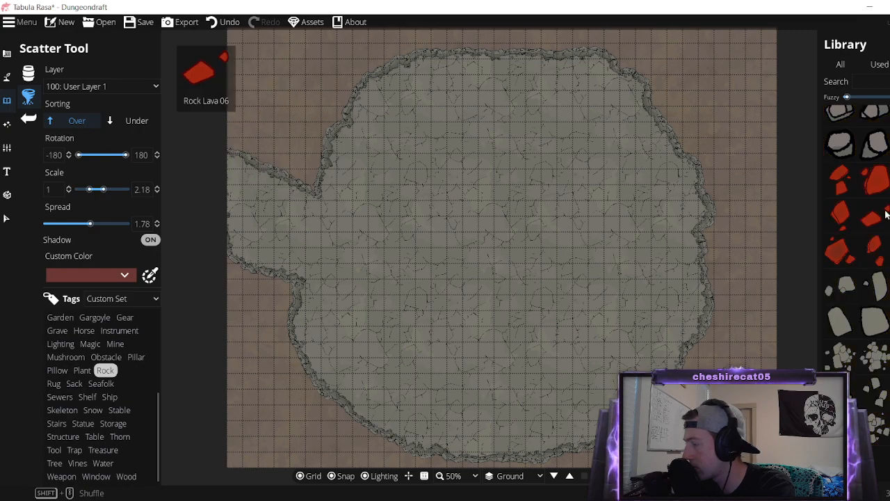
scroll(886, 213, up, 4)
click(841, 126)
shift+click(871, 340)
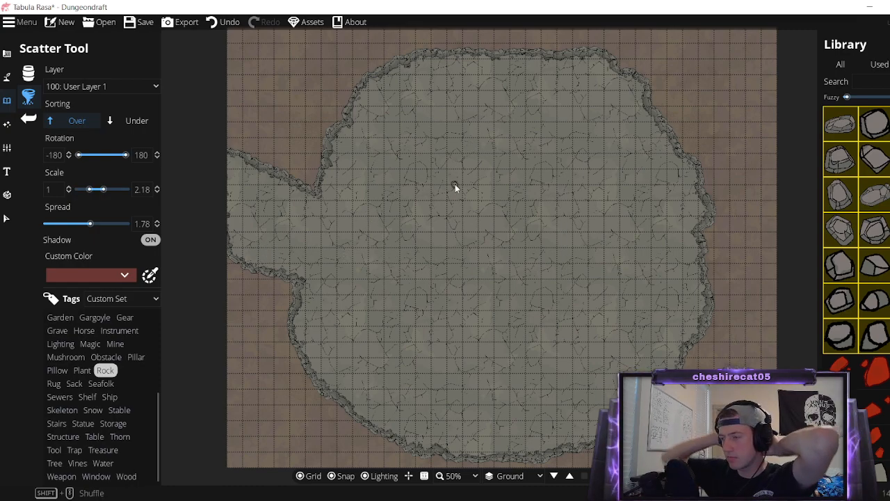
Try blasting open the lower wall of the west side passage with the Cave Brush, and dig over the blasted area.
click(7, 54)
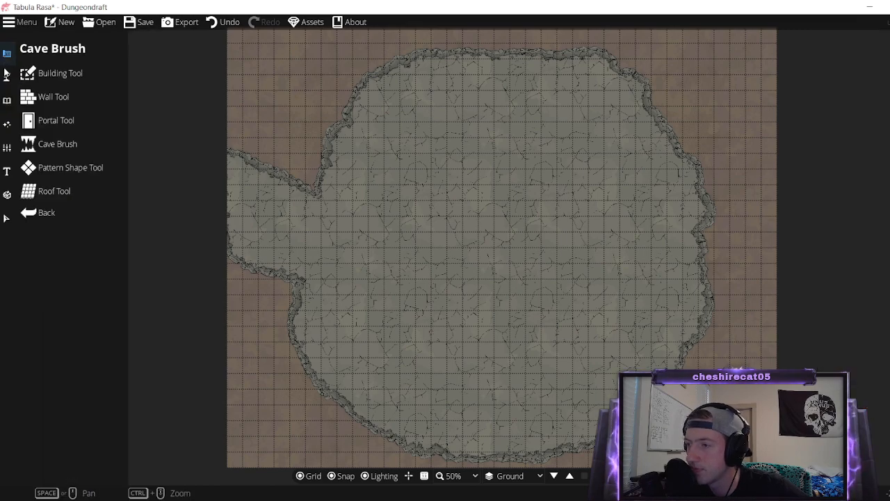
click(64, 143)
click(117, 206)
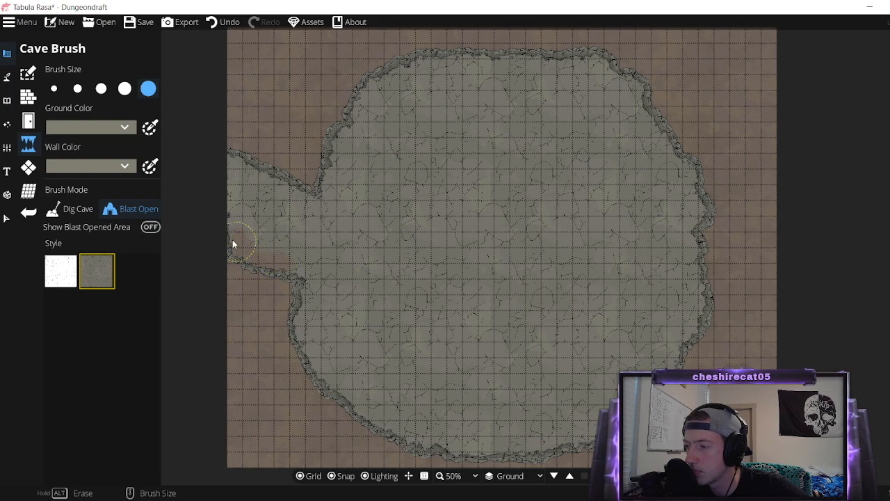
click(288, 252)
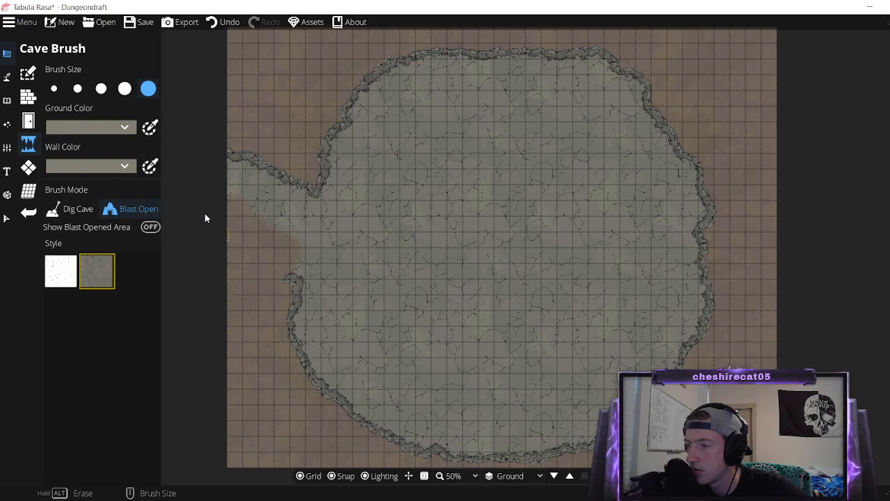
click(79, 209)
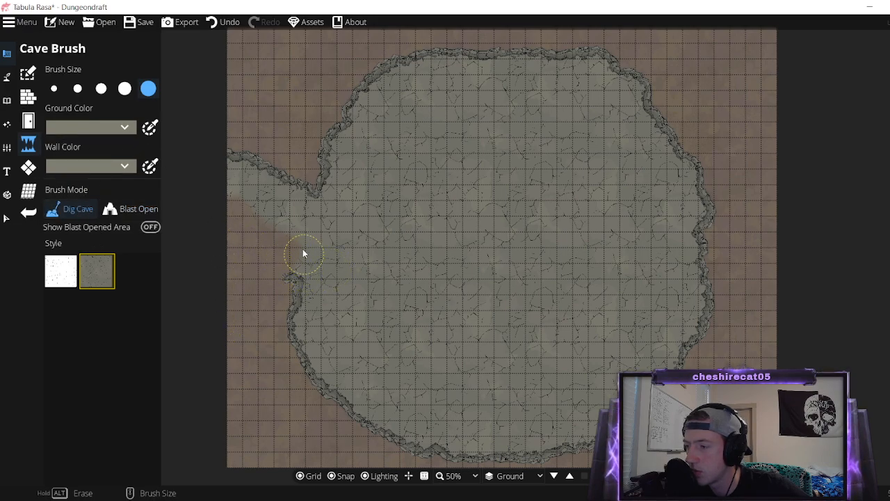
mouse_move(303, 253)
mouse_down()
mouse_move(241, 193)
mouse_move(313, 253)
mouse_up()
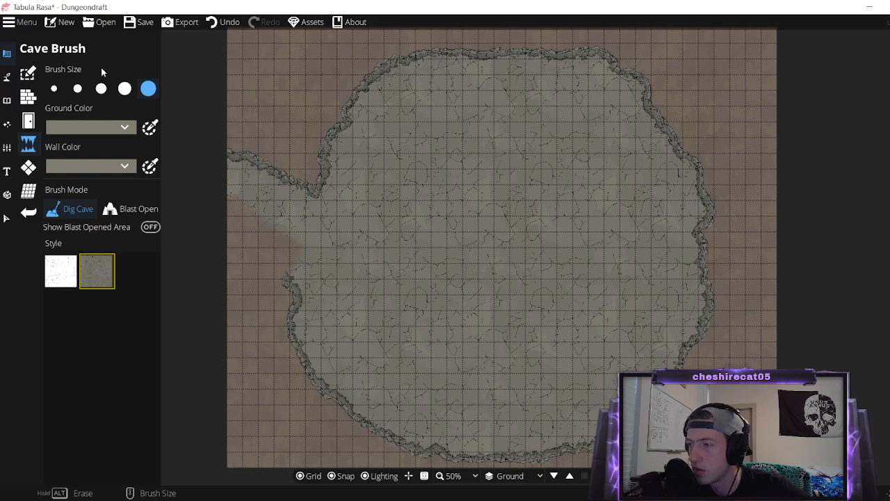
Turn on the display of blast opened areas for the Cave Brush.
click(28, 168)
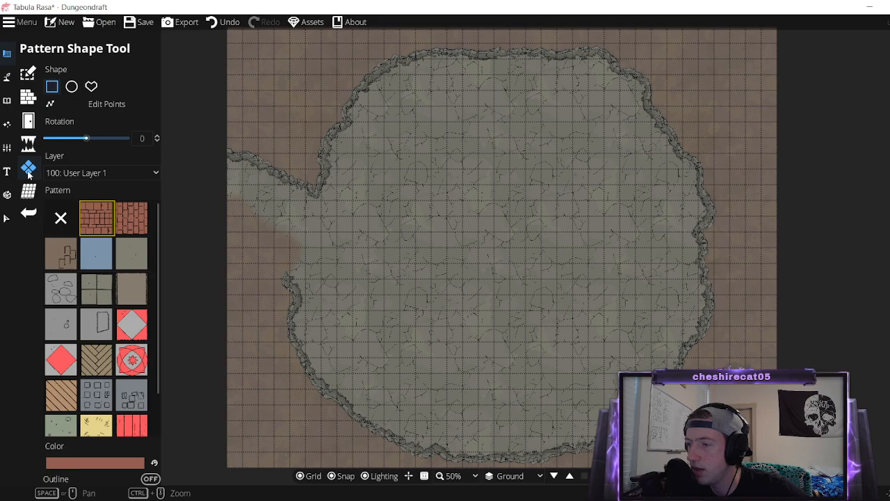
click(27, 144)
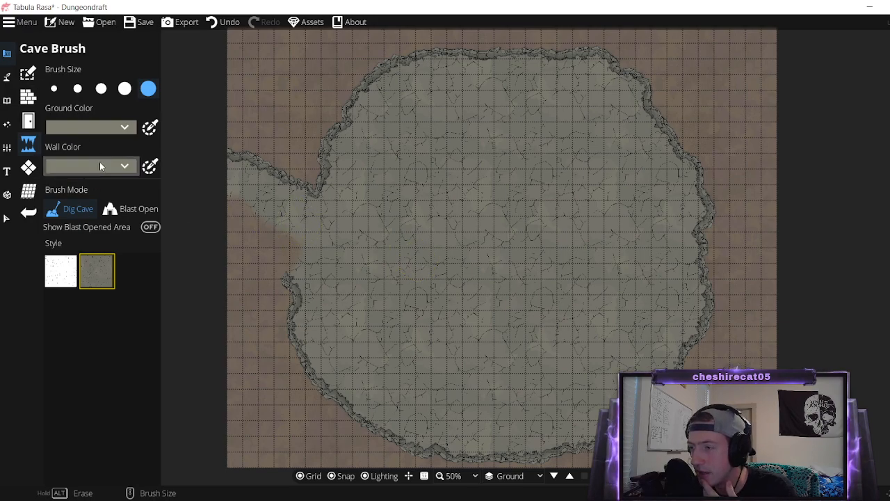
click(147, 231)
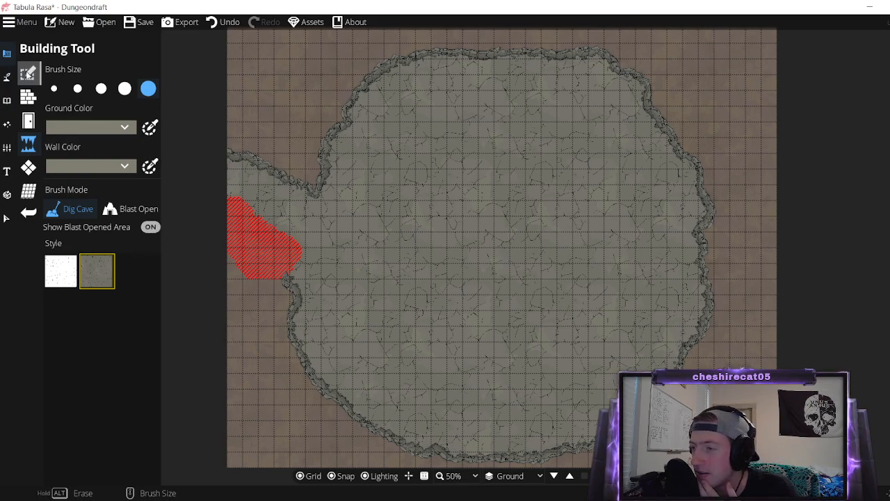
click(27, 73)
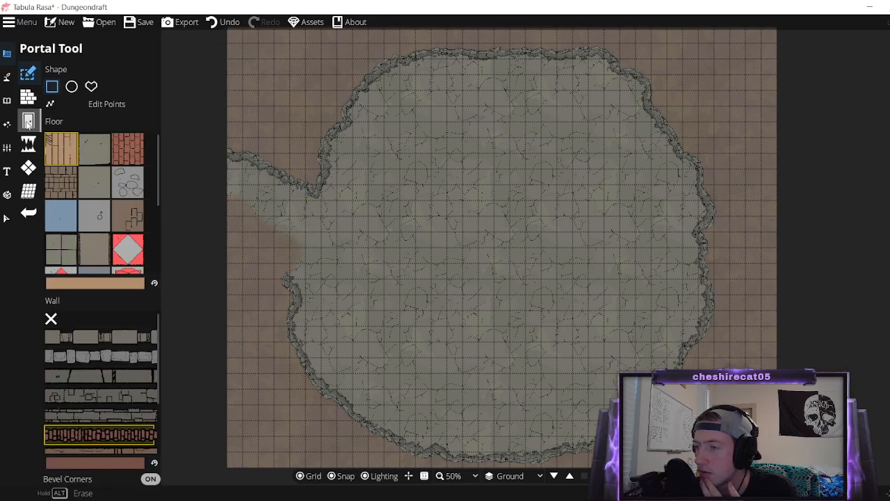
click(28, 144)
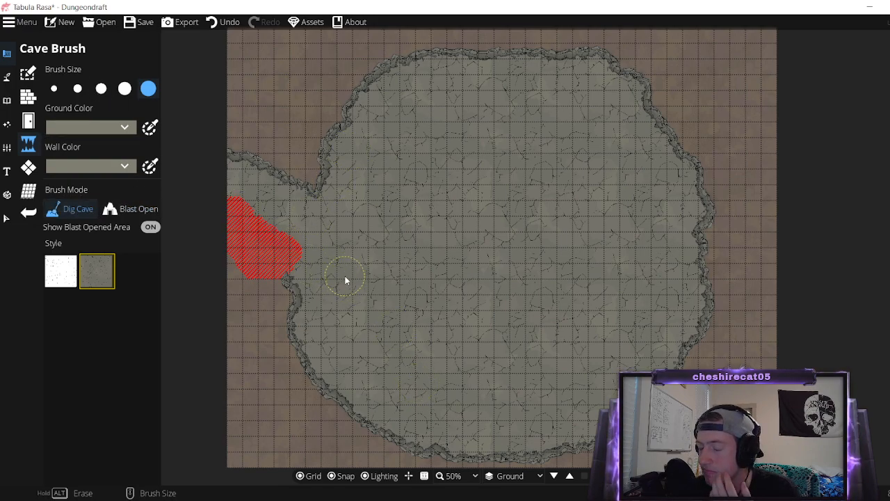
Undo the blast strokes on the west passage and dig its lower side out again with the Cave Brush.
click(223, 22)
click(229, 27)
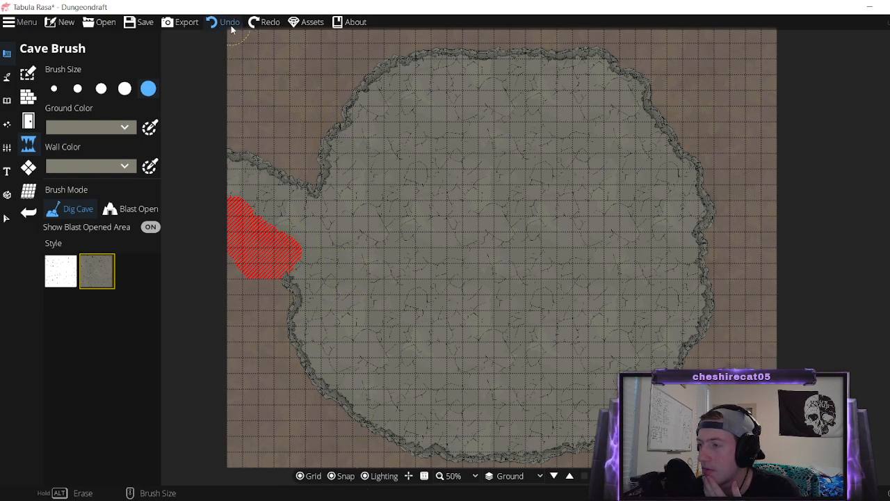
click(226, 26)
click(220, 27)
click(220, 28)
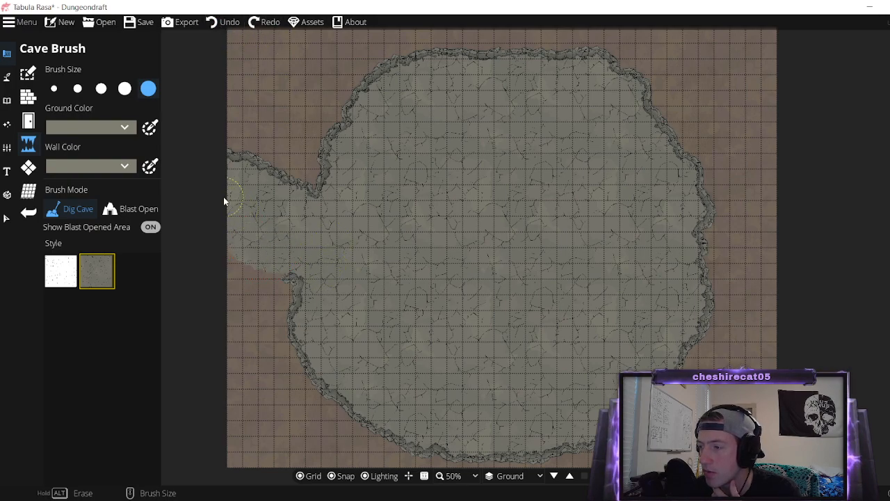
drag(223, 199, 319, 283)
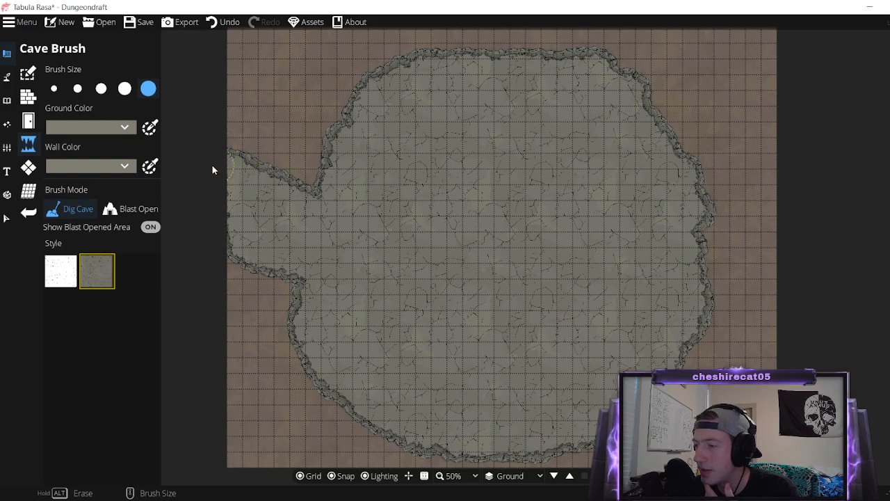
Examine the settings offered for the Terrain Brush, Water Brush, Material Brush and Path Tool.
click(7, 218)
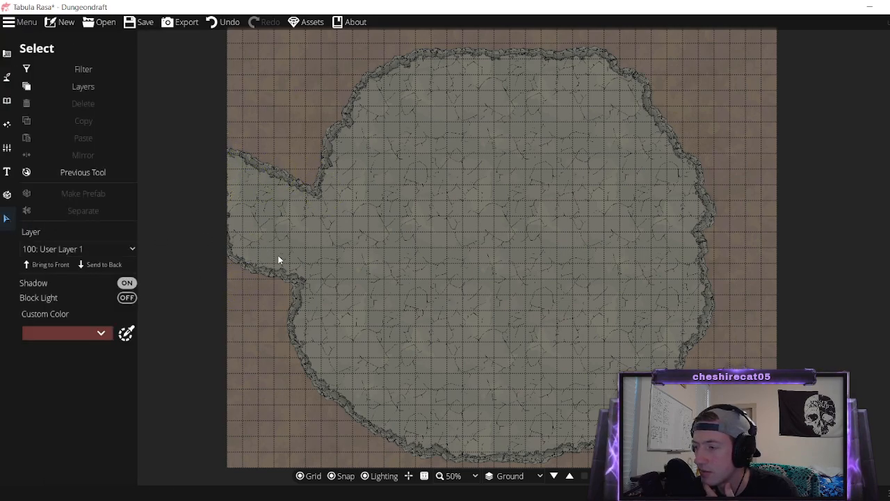
click(7, 125)
click(8, 148)
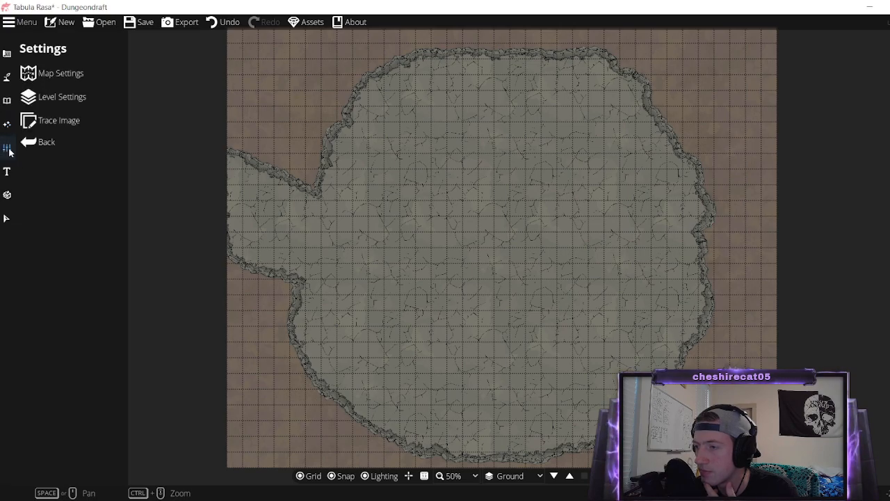
click(7, 100)
click(31, 78)
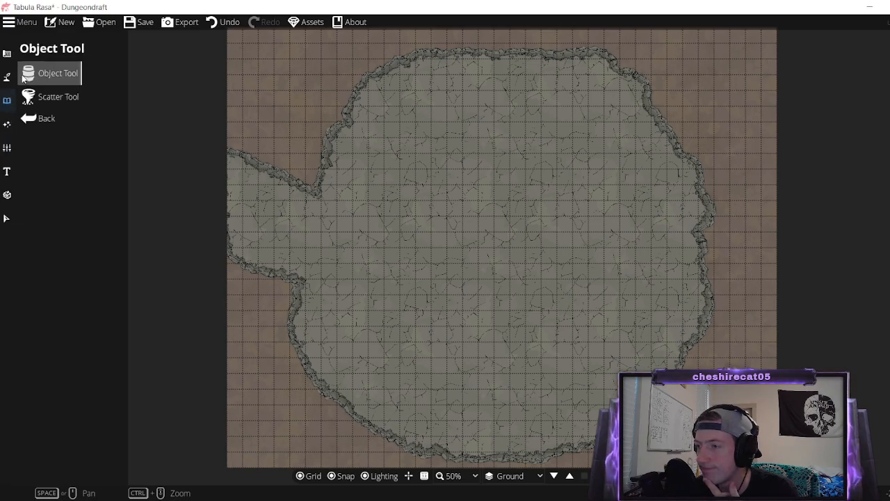
click(7, 78)
click(57, 120)
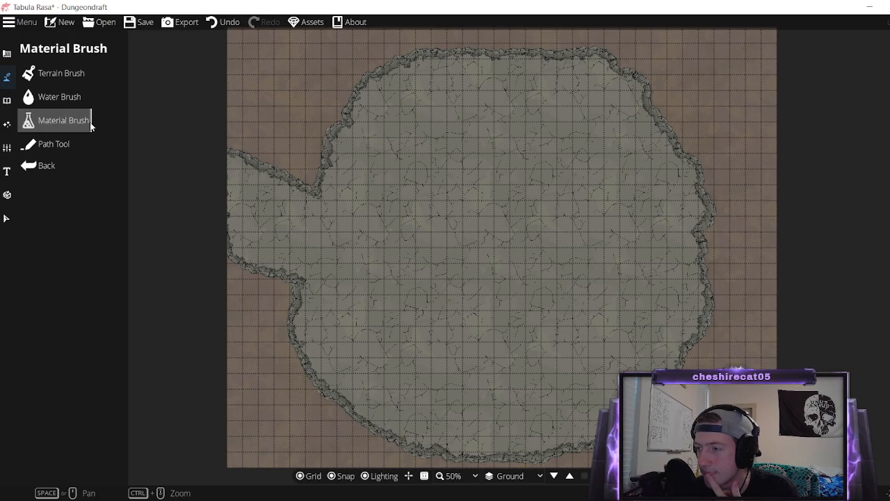
click(57, 73)
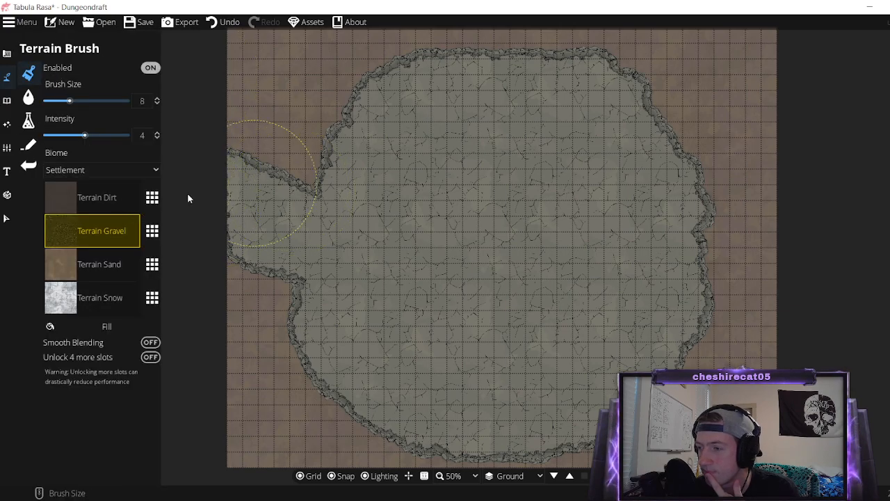
click(31, 100)
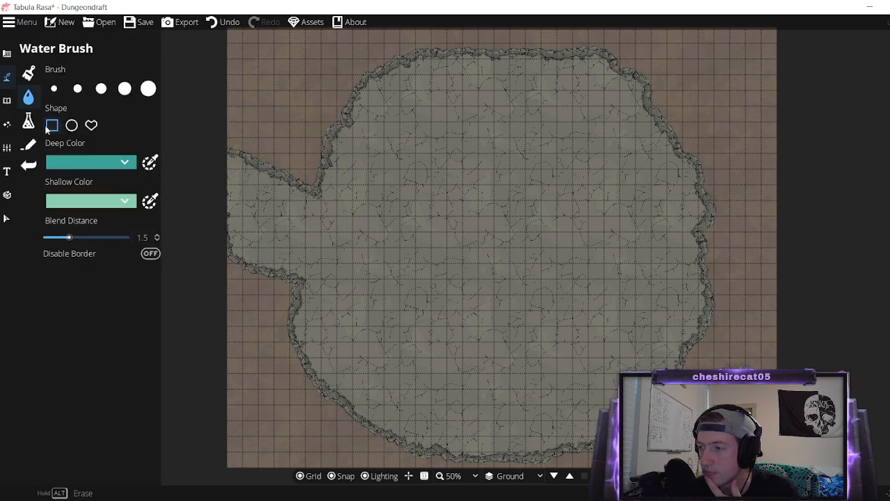
click(38, 125)
click(50, 227)
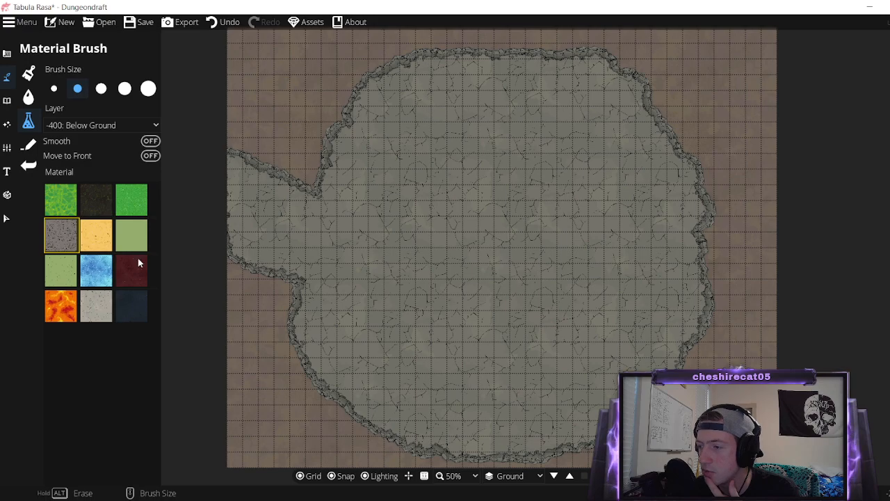
click(30, 145)
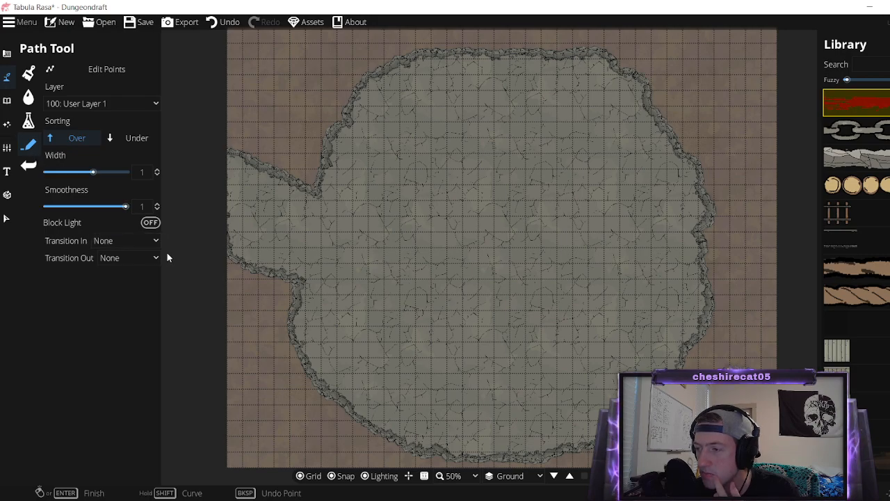
Return to the Cave Brush and undo the earlier edits until the west side passage is removed.
click(7, 53)
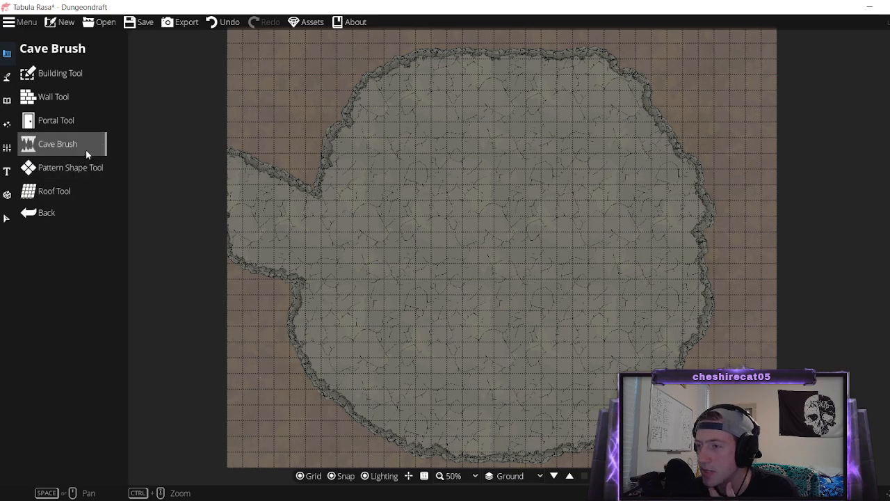
click(68, 143)
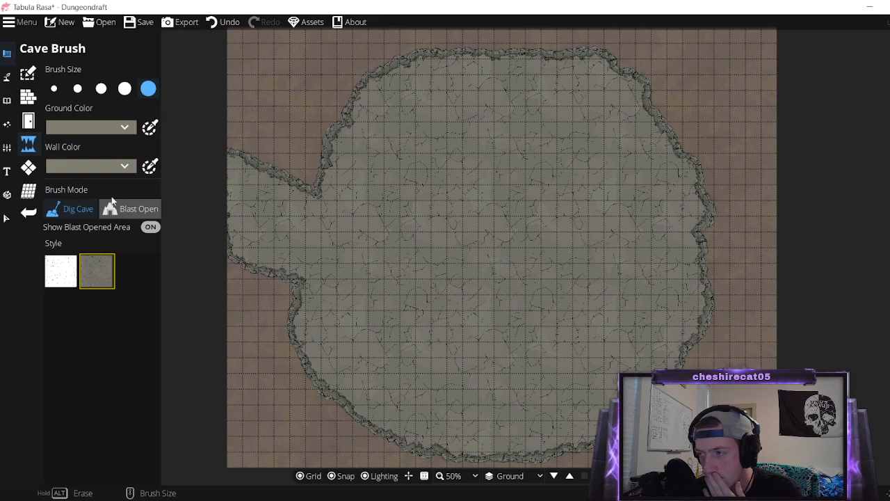
click(215, 23)
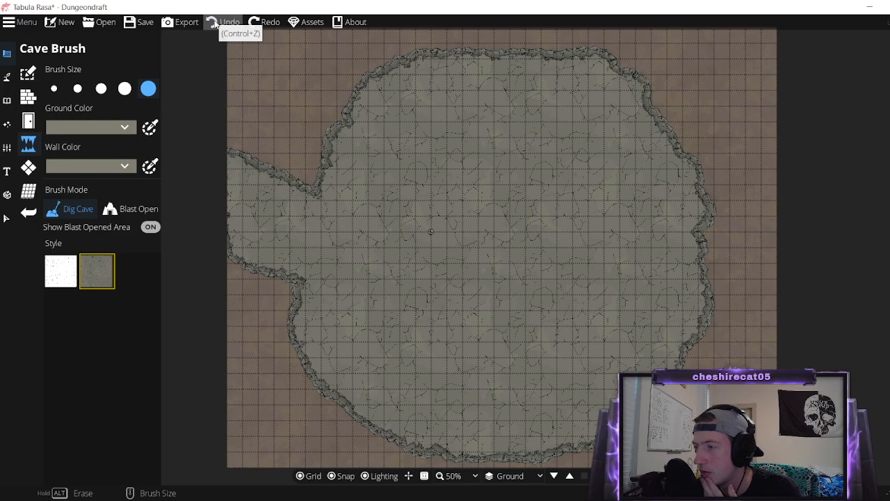
click(215, 23)
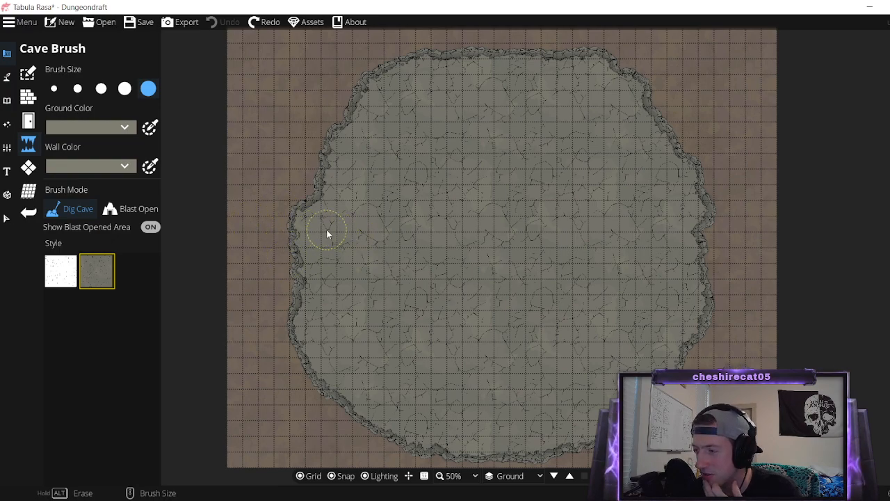
Replace the trial west passage with a curved one dug from the cave's northwest wall up to the map's top edge.
drag(238, 179, 222, 162)
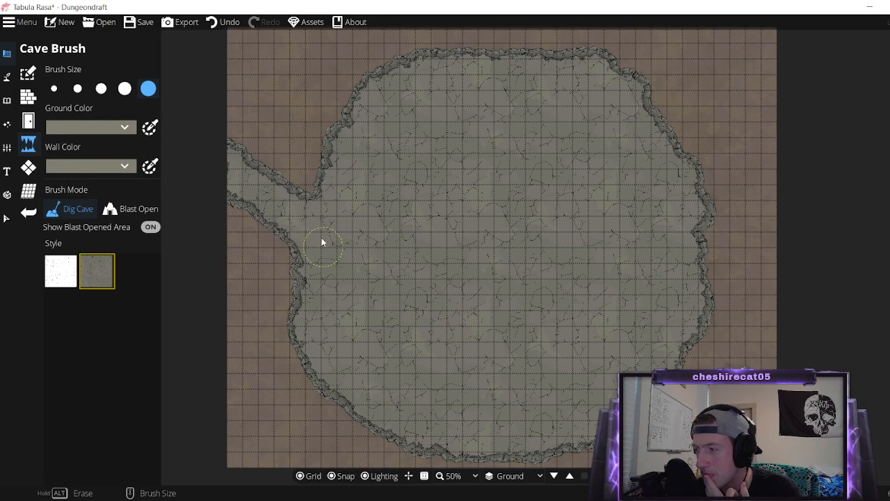
click(230, 22)
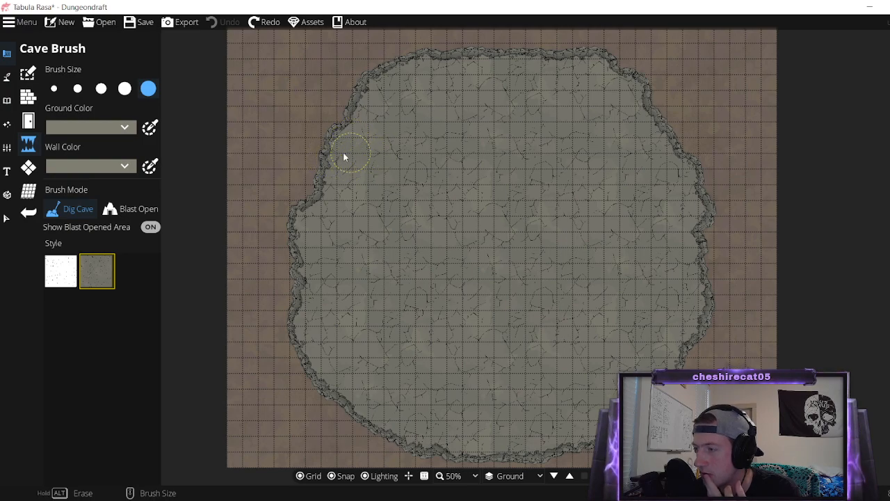
mouse_move(343, 156)
mouse_down()
mouse_move(282, 123)
mouse_move(277, 27)
mouse_move(305, 61)
mouse_up()
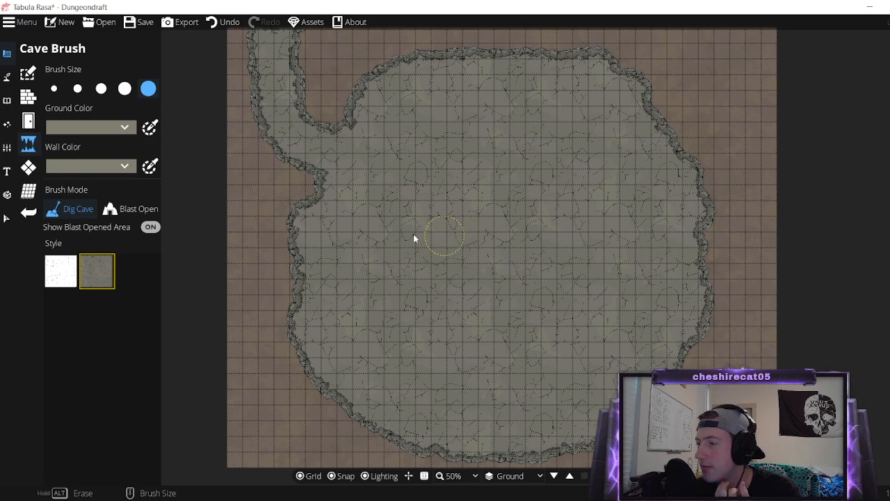
Switch to the Scatter Tool and look through the Pillar objects in the library.
click(7, 100)
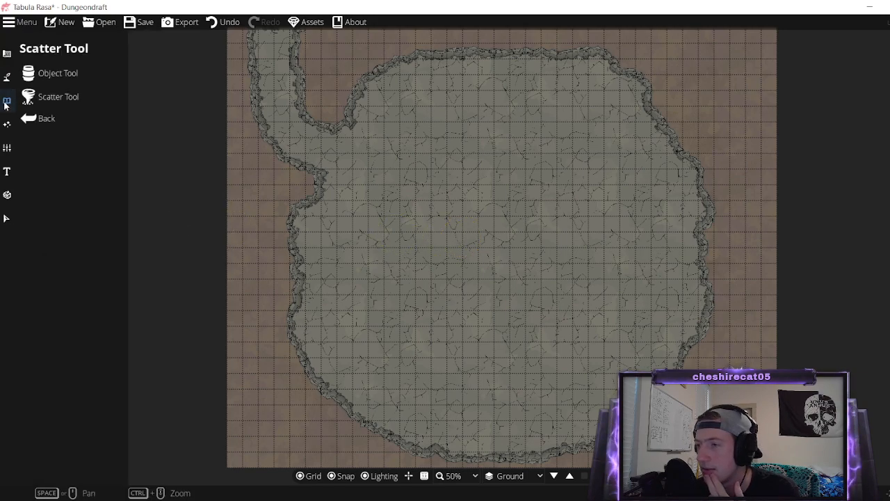
click(57, 97)
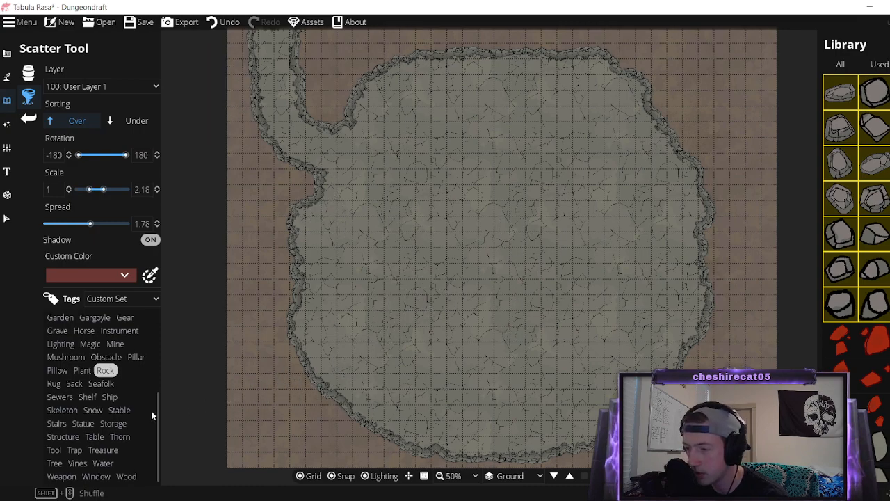
scroll(92, 409, up, 3)
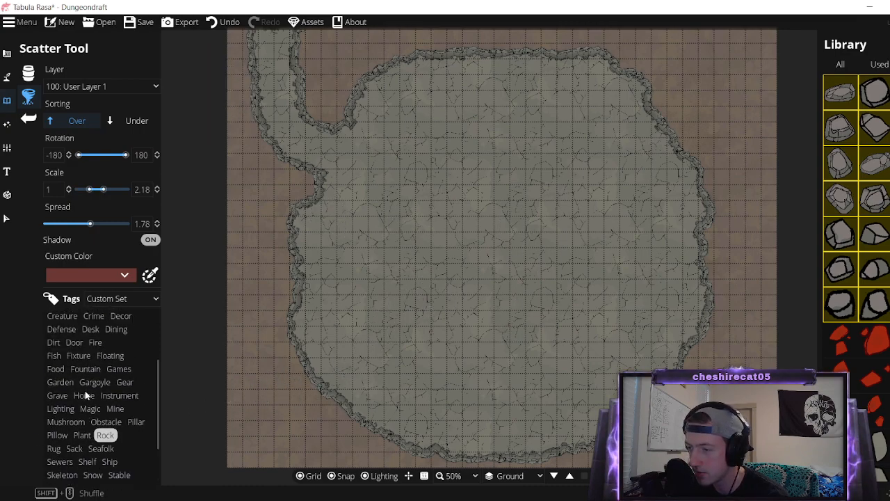
scroll(88, 407, down, 3)
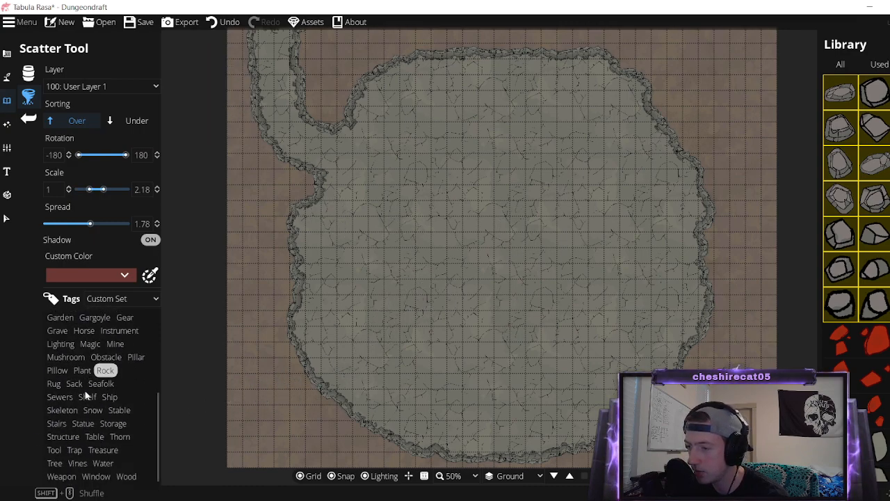
click(137, 357)
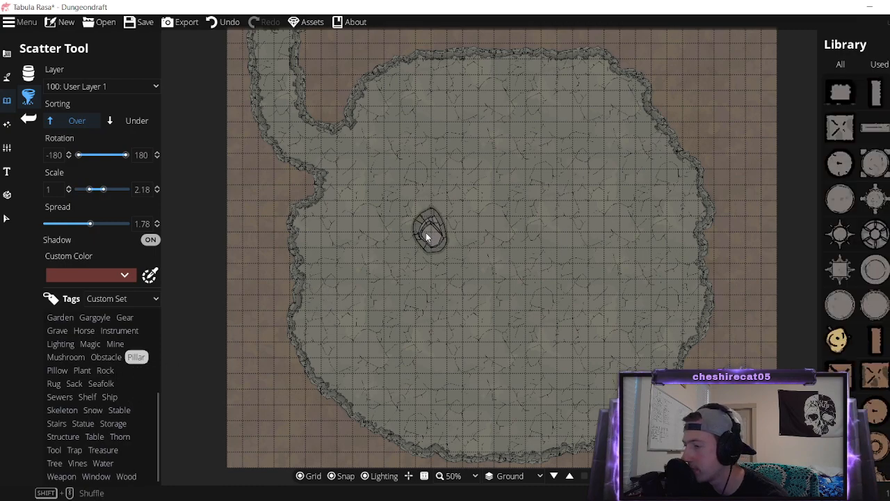
mouse_move(865, 261)
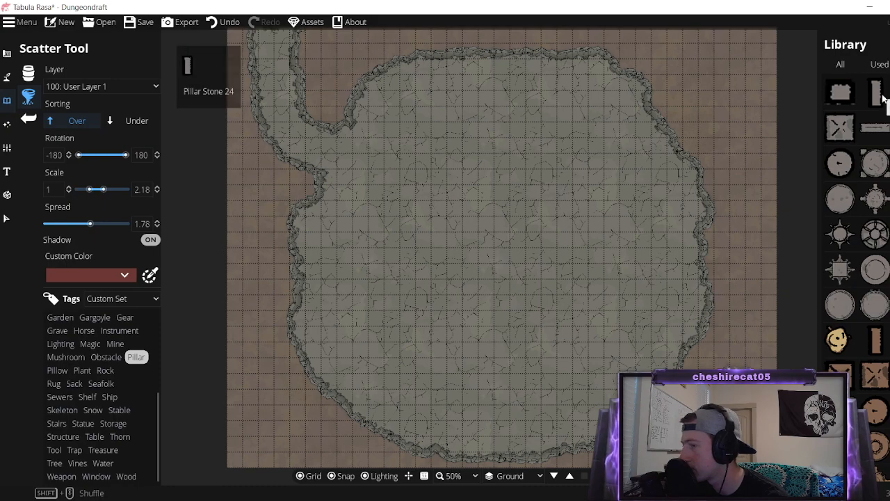
click(871, 198)
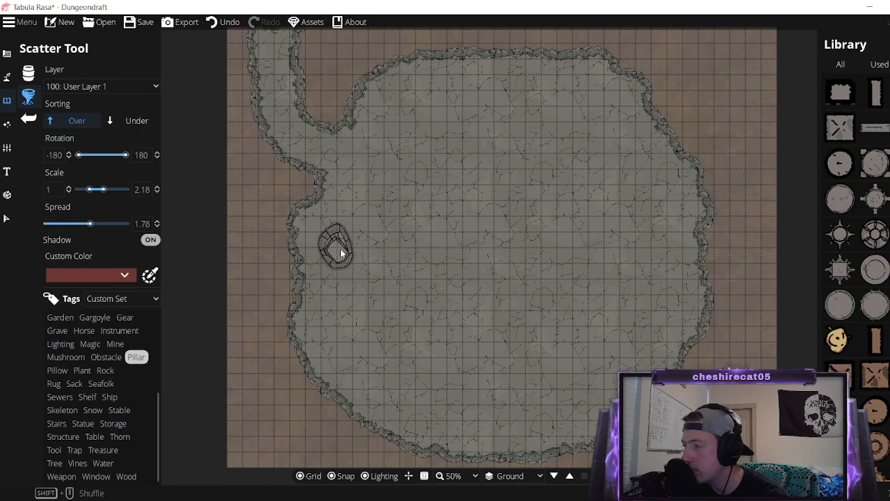
Show the Rock objects for scattering and select the whole run of grey boulders in the library.
click(106, 373)
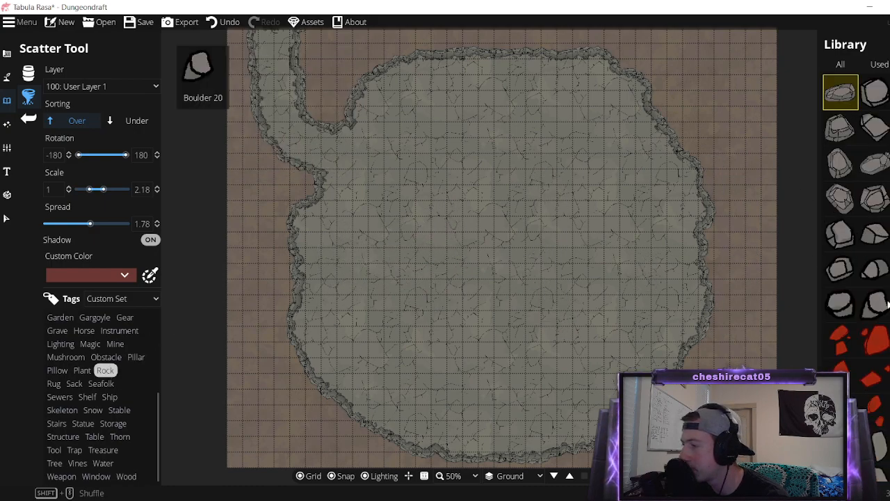
shift+click(867, 186)
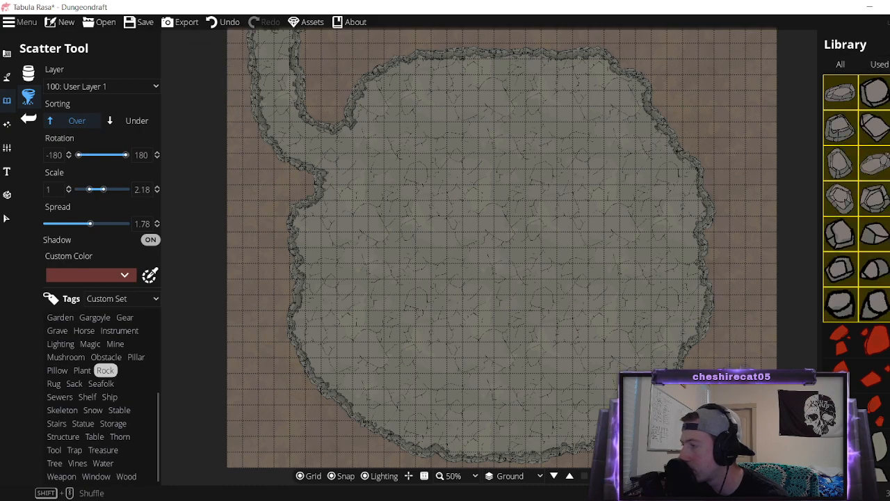
click(878, 65)
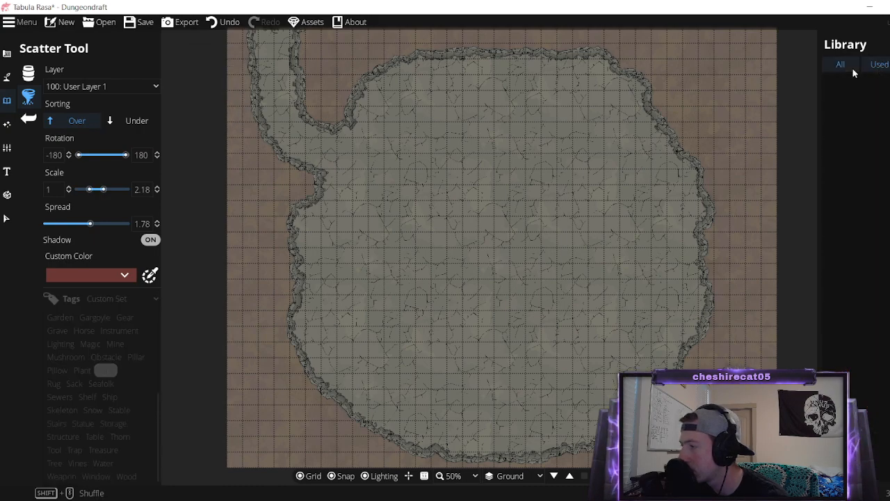
click(842, 65)
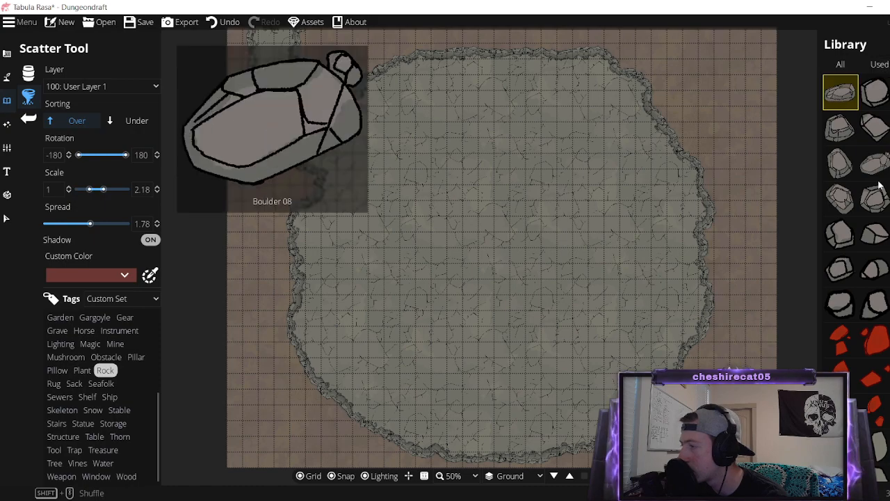
shift+click(874, 304)
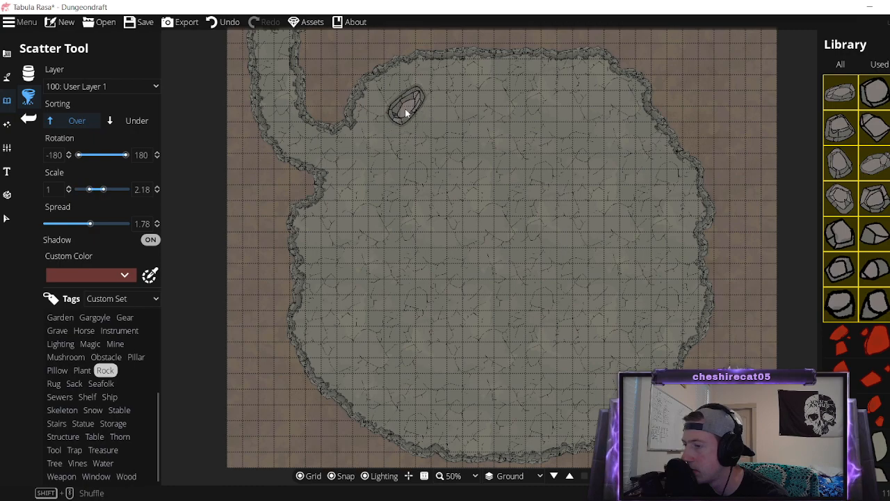
Set the scatter spread to 4 and the maximum scale to 2.99, undoing the trial rock.
key(shift)
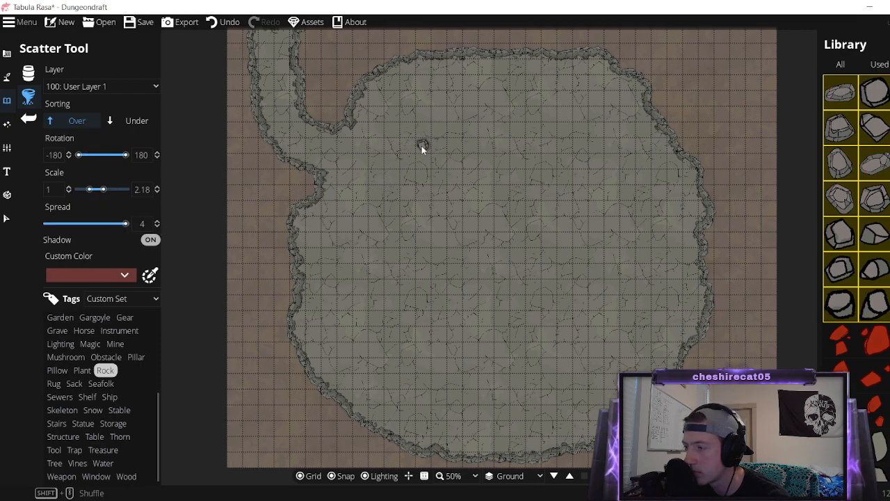
click(422, 147)
key(ctrl+z)
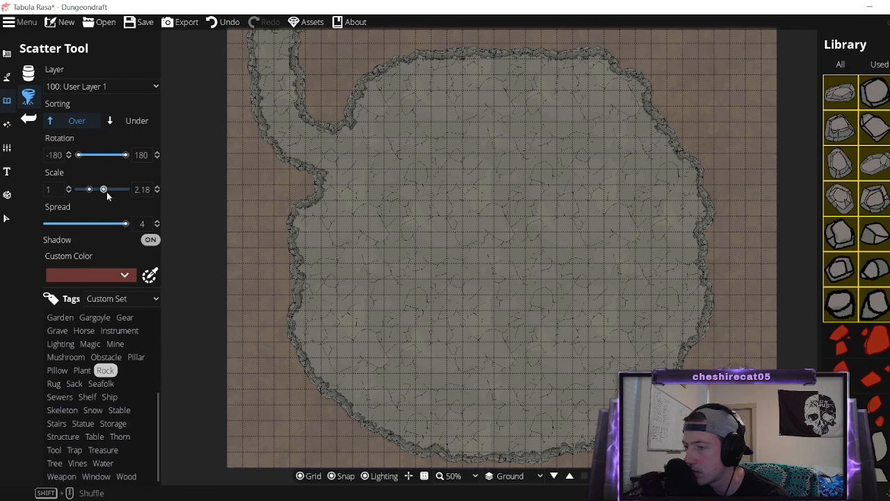
drag(106, 192, 115, 195)
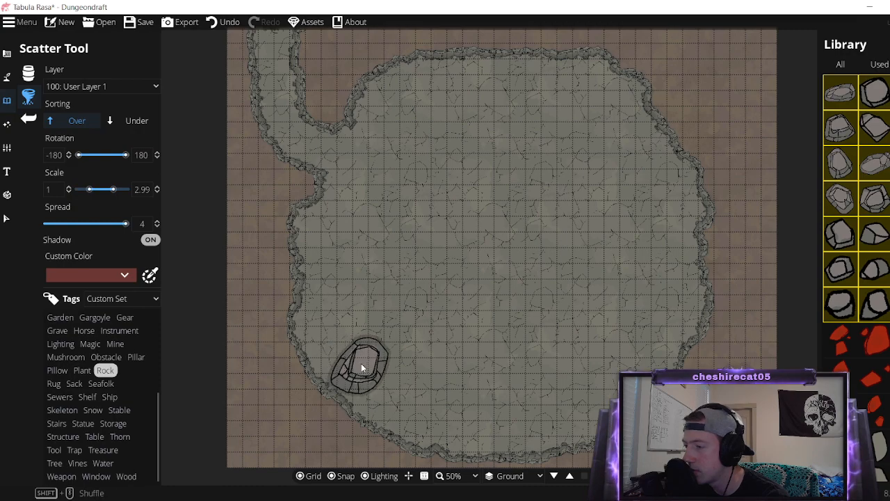
Scatter boulders of varied sizes across the cave floor, with denser piles in the southwest, south and northeast.
click(361, 363)
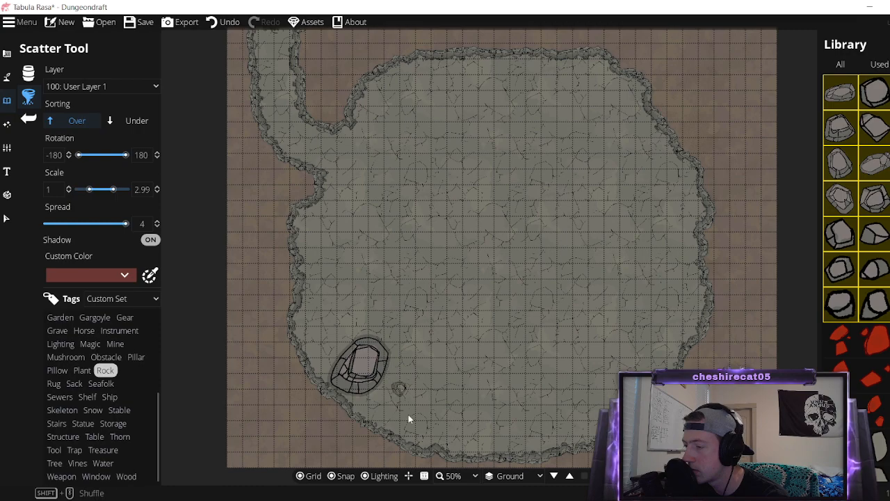
click(588, 130)
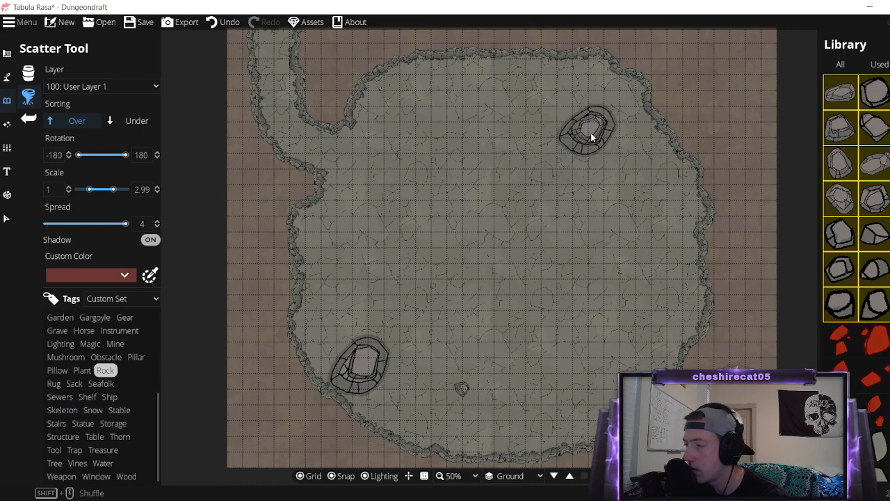
click(651, 256)
click(595, 271)
click(547, 412)
mouse_move(473, 394)
mouse_down()
mouse_move(388, 236)
mouse_move(566, 206)
mouse_move(472, 294)
mouse_move(489, 271)
mouse_move(579, 370)
mouse_move(372, 333)
mouse_move(470, 317)
mouse_move(340, 293)
mouse_up()
mouse_move(339, 332)
mouse_down()
mouse_move(333, 376)
mouse_move(405, 393)
mouse_up()
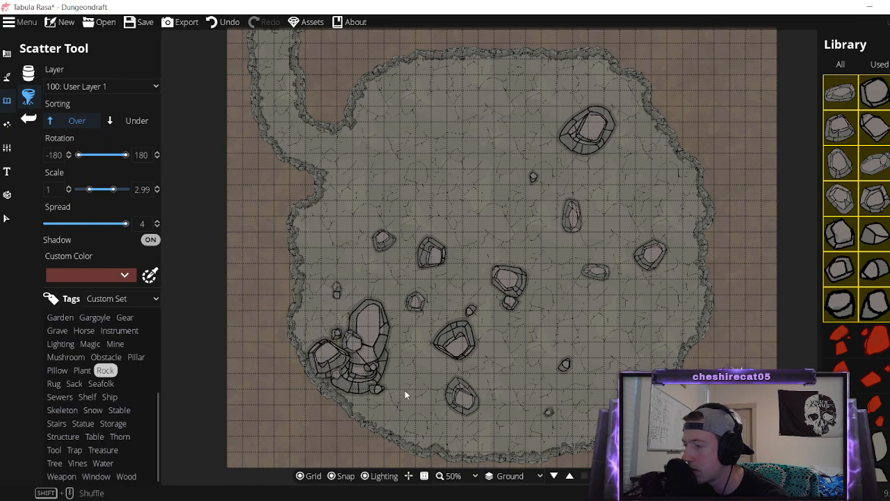
click(340, 313)
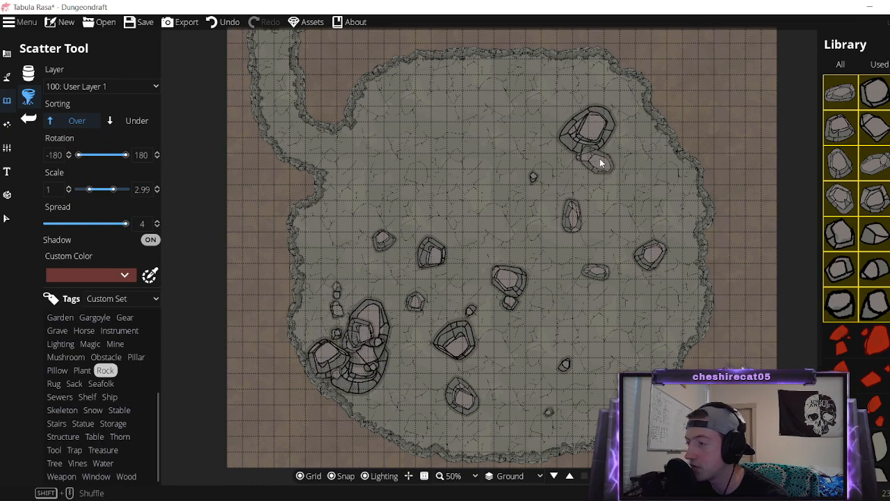
click(618, 120)
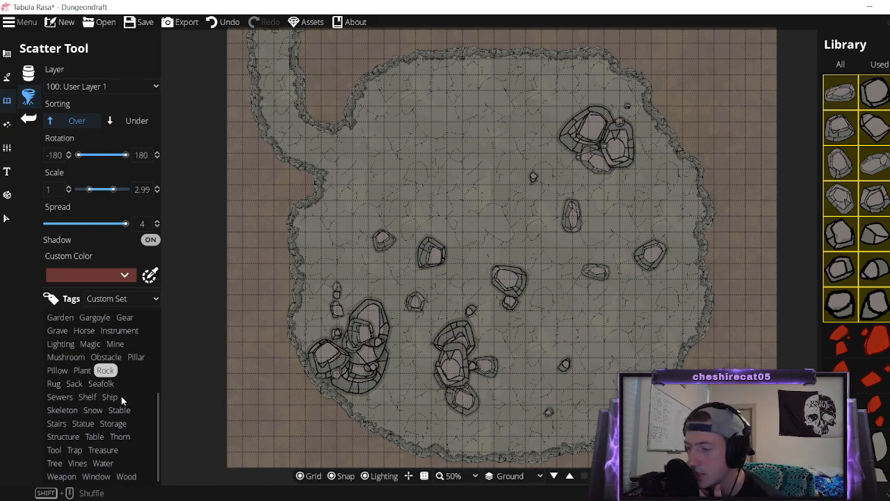
Place a narrow grey stone piece from the Bridge objects beside the southern rock pile.
scroll(121, 417, up, 5)
click(107, 342)
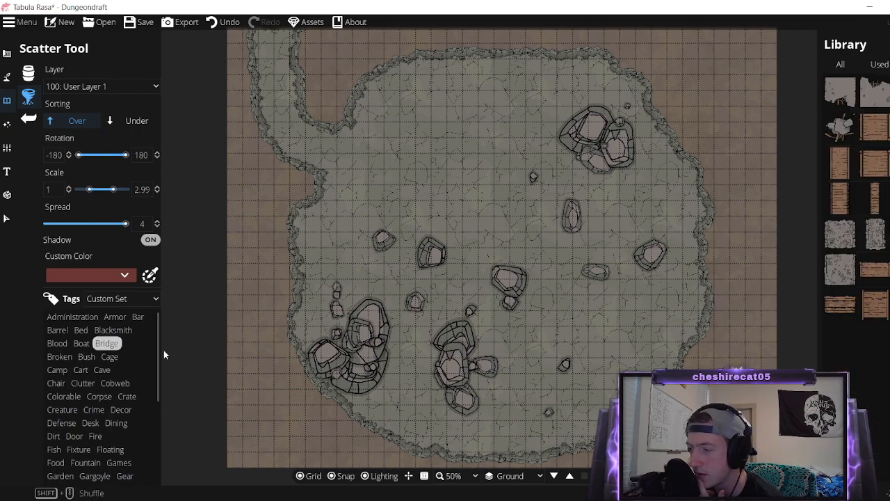
click(870, 237)
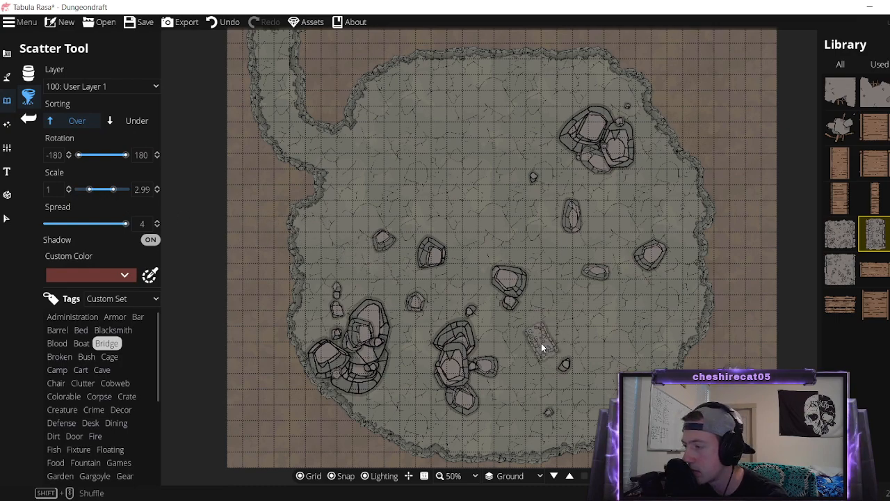
click(541, 343)
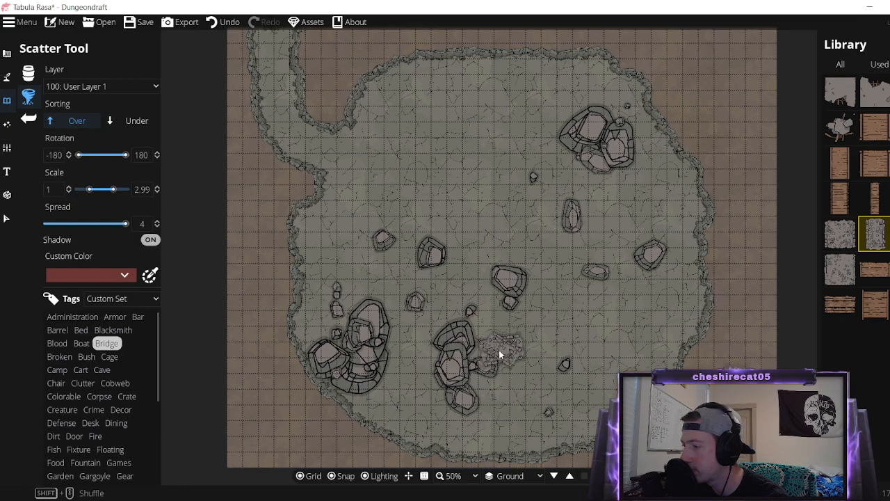
click(499, 349)
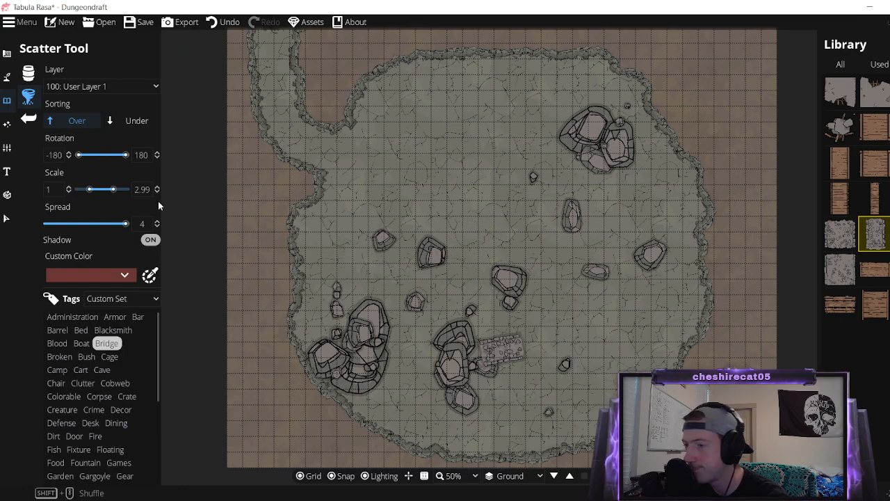
Select the southern rock pile and move it slightly southwest, clear of the stone bridge piece.
click(7, 219)
drag(447, 381, 432, 407)
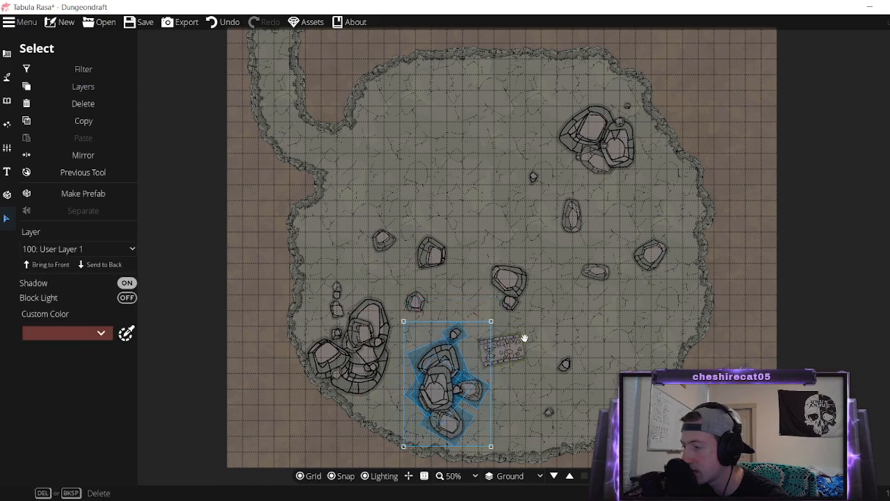
Try the stone bridge piece enlarged, rotated and moved south beside the rock pile, and delete it.
click(503, 357)
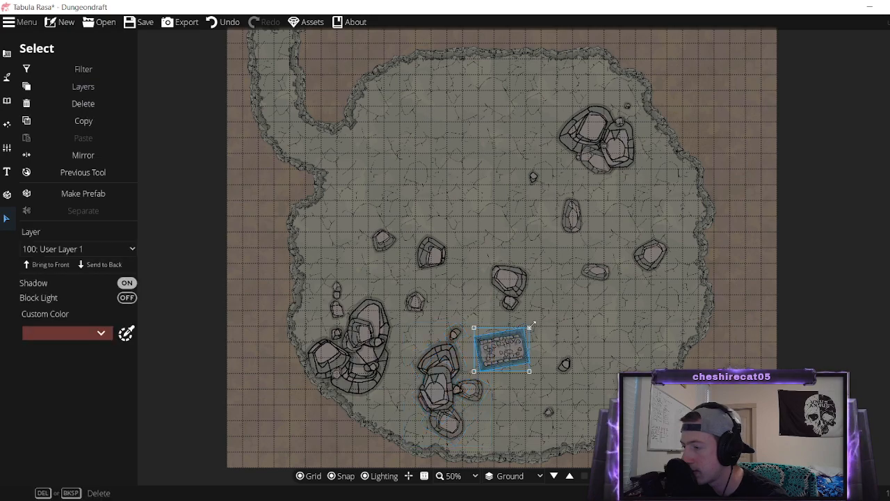
drag(530, 326, 598, 274)
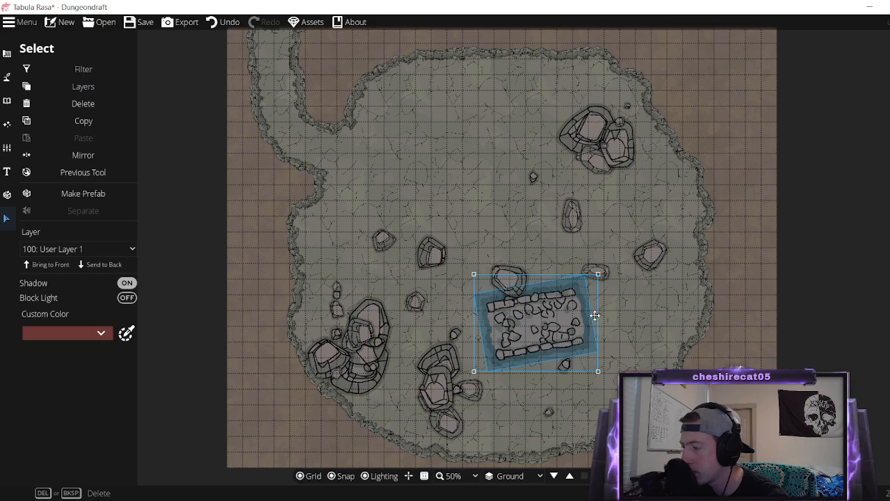
drag(618, 314, 608, 297)
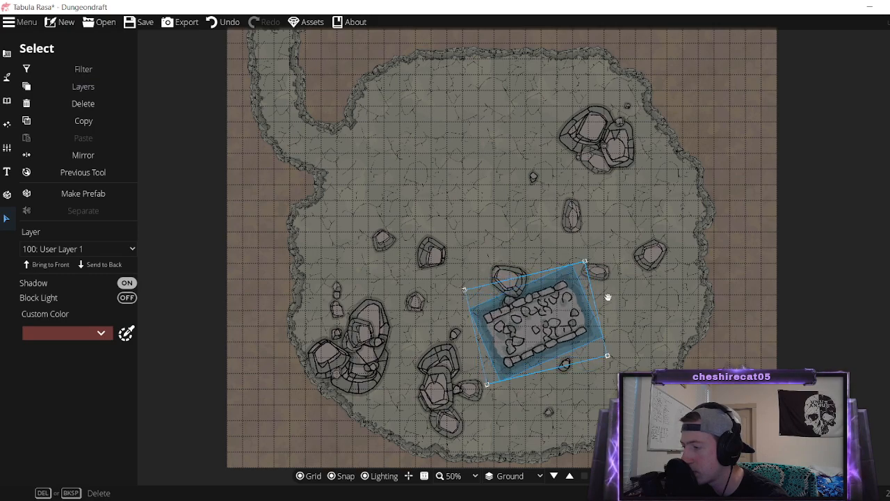
drag(523, 318, 513, 362)
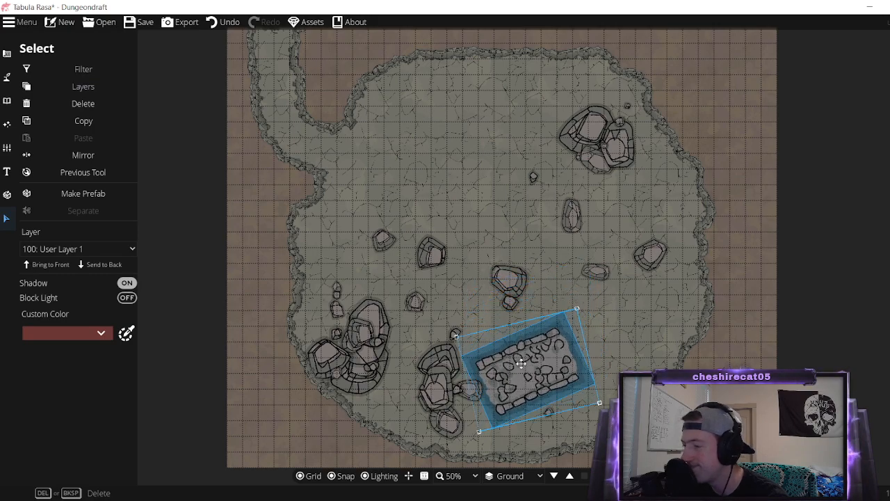
click(83, 104)
Switch to the Object Tool and examine the broken, wooden and stone pieces among the Bridge objects.
click(8, 103)
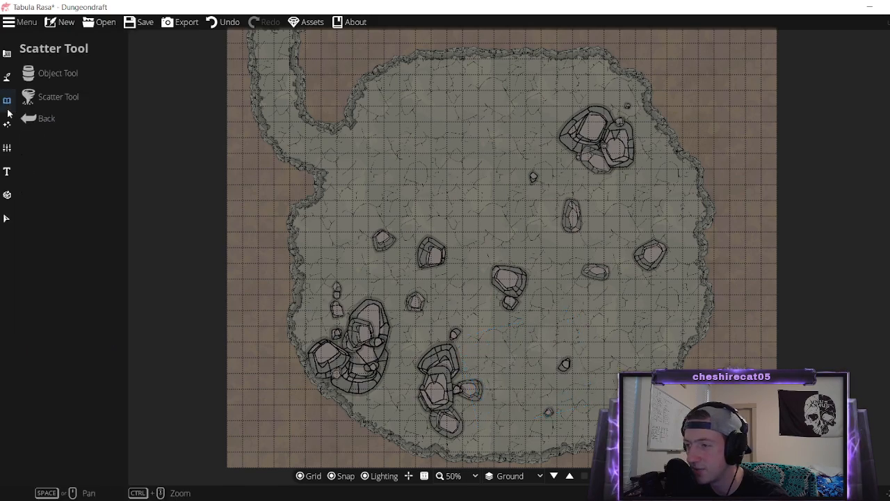
click(49, 74)
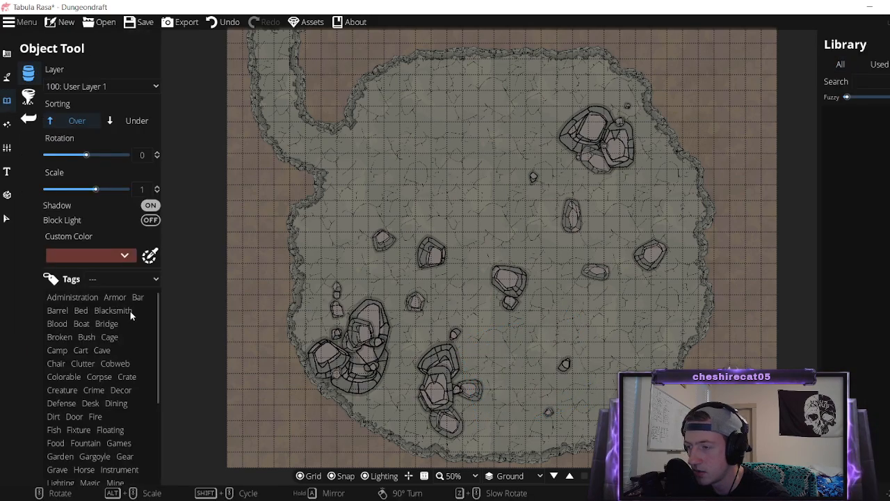
click(106, 324)
mouse_move(876, 133)
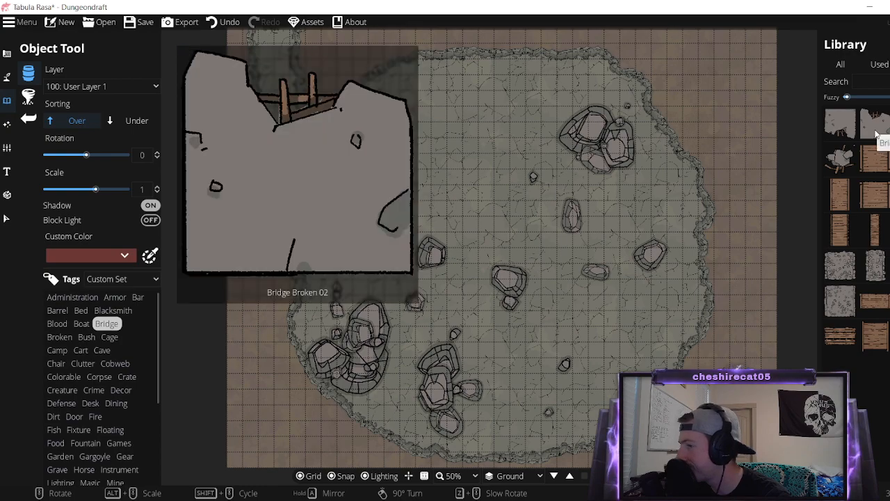
mouse_move(877, 275)
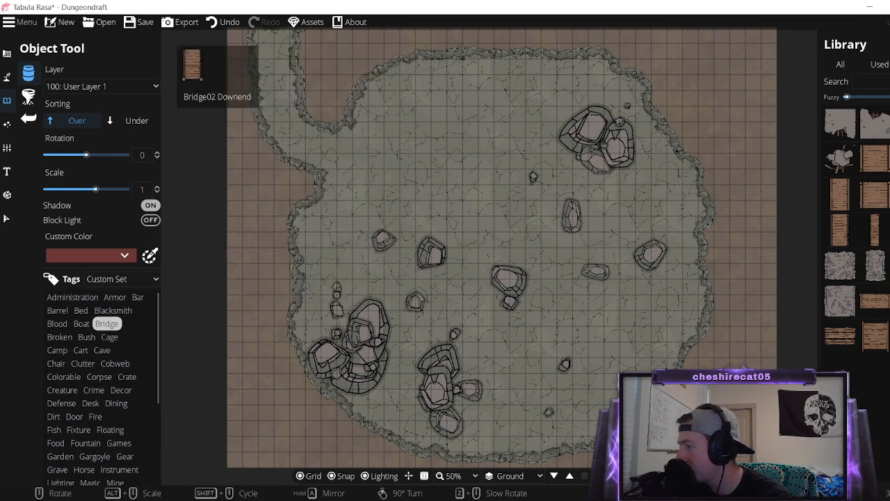
mouse_move(841, 300)
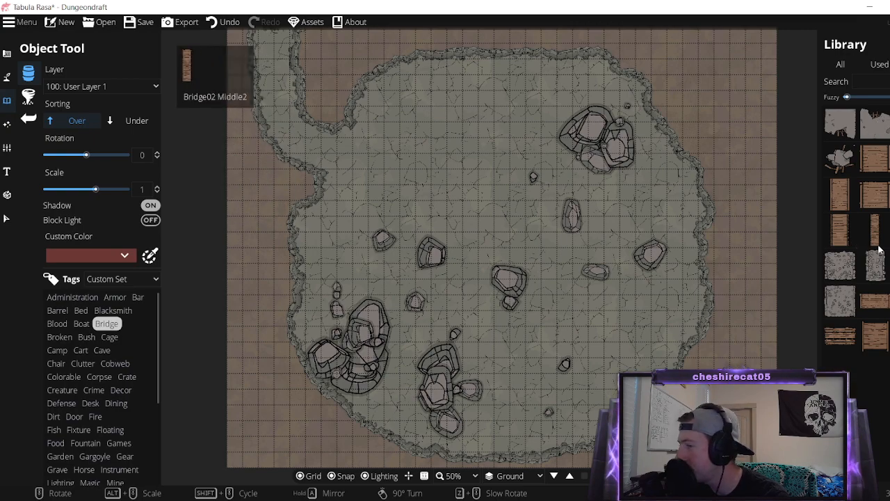
mouse_move(878, 249)
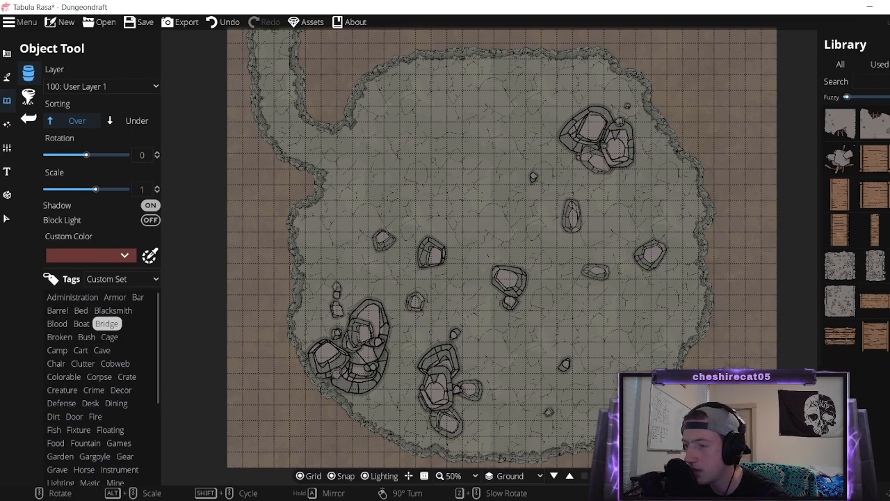
Move the two central rocks east against the eastern rock, and shift that eastern rock slightly south.
click(7, 219)
drag(559, 338, 468, 253)
drag(518, 292, 646, 255)
click(684, 303)
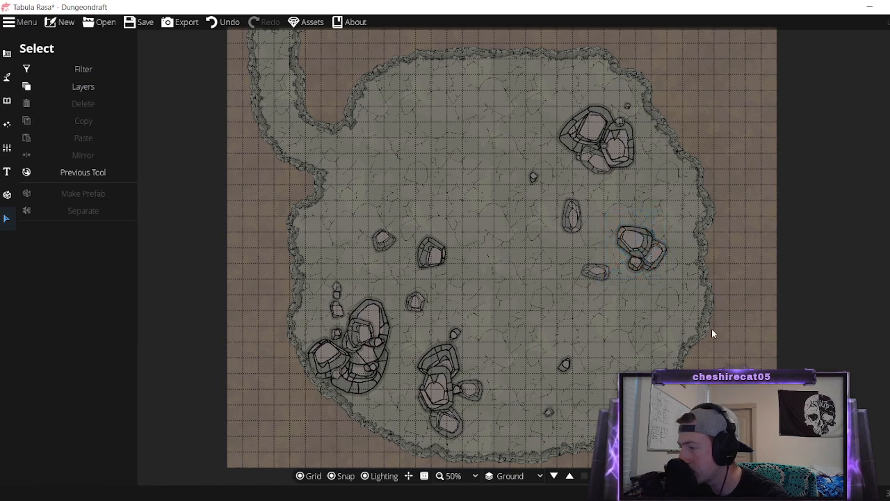
drag(656, 257, 654, 270)
click(660, 338)
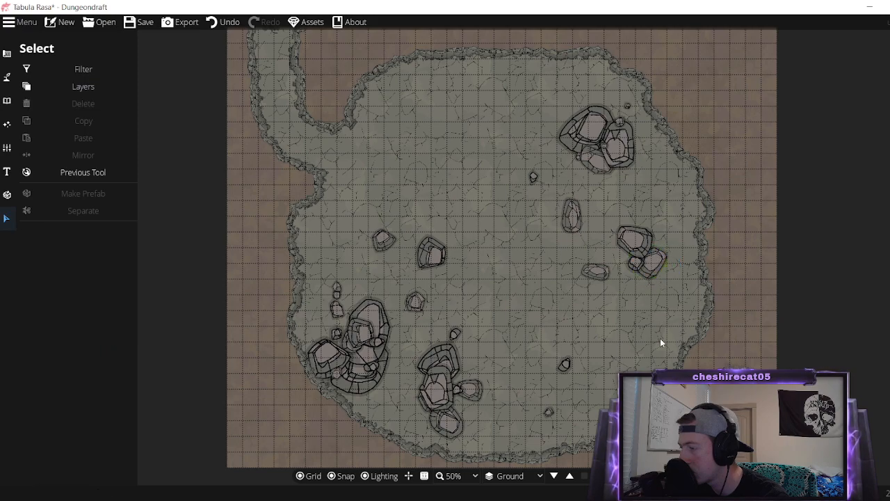
Select the small loose rocks on the southern cave floor and move them east toward the cave wall.
drag(549, 338, 584, 403)
drag(512, 329, 595, 421)
drag(564, 363, 628, 360)
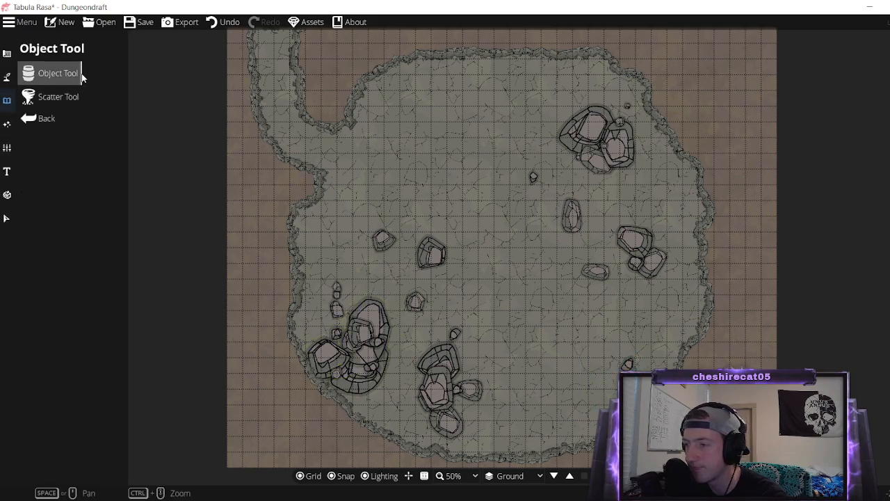
Place a stalagmite cluster from the Cave objects in the northwest part of the cave.
click(57, 73)
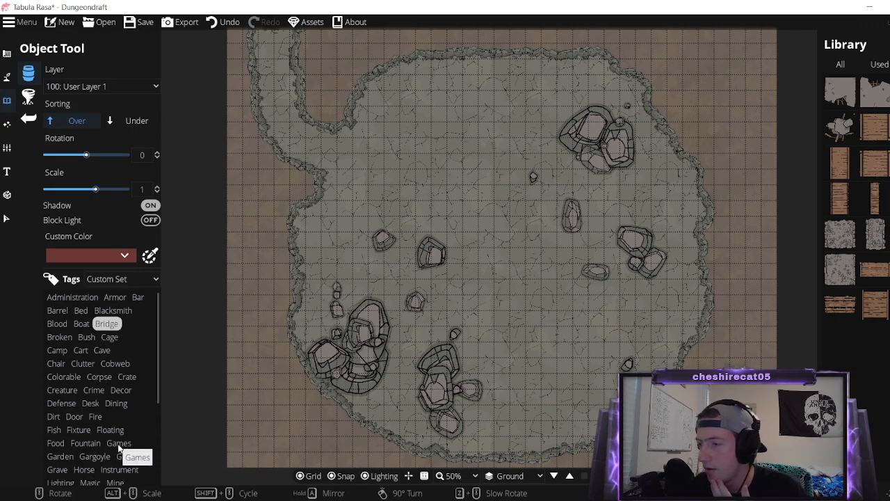
click(57, 323)
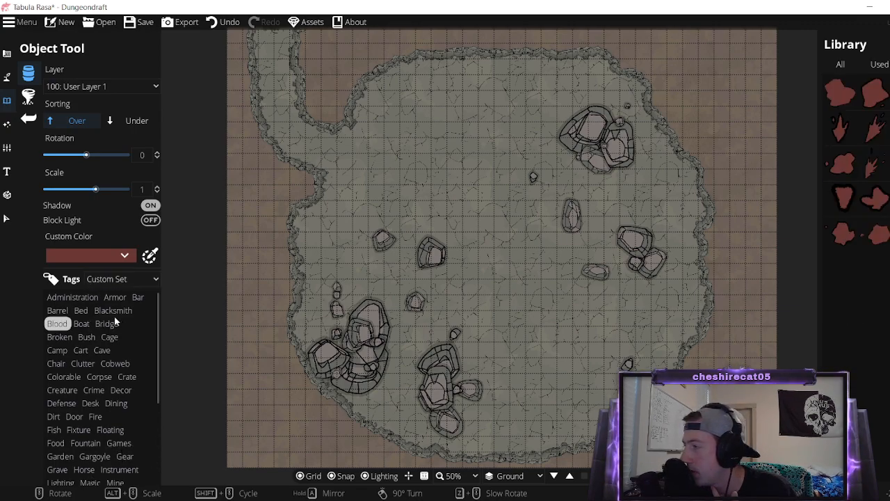
click(123, 312)
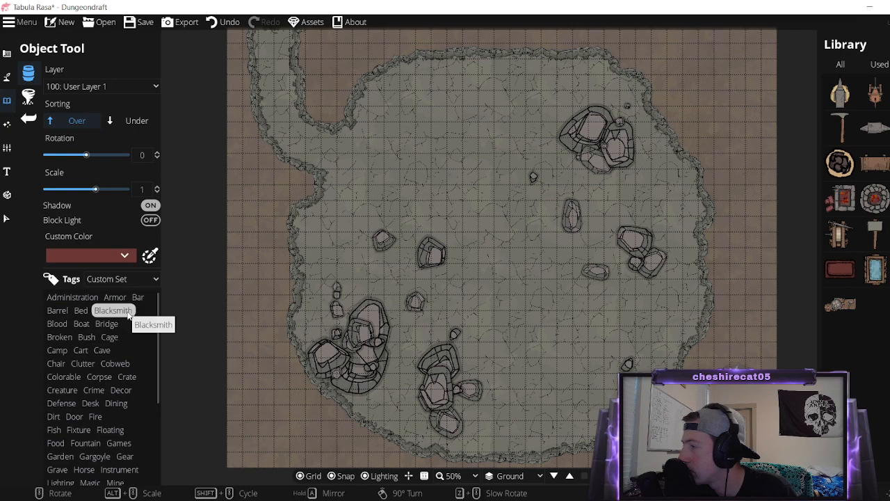
click(105, 353)
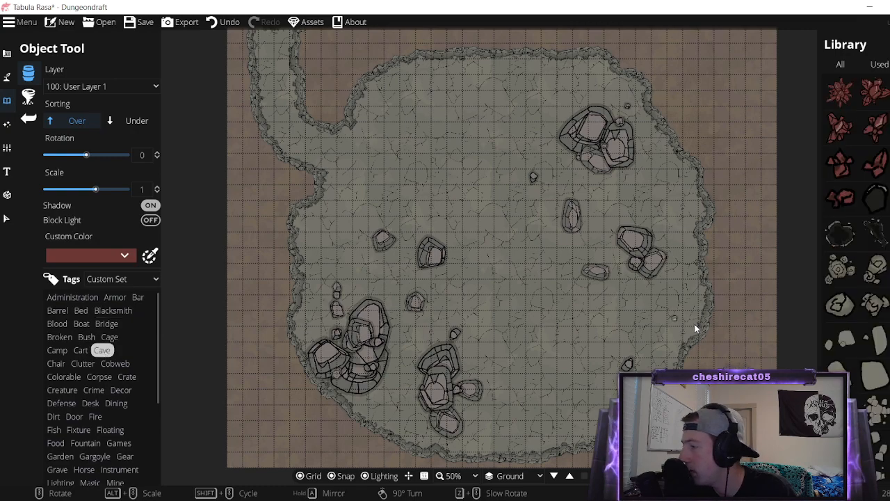
scroll(840, 271, up, 3)
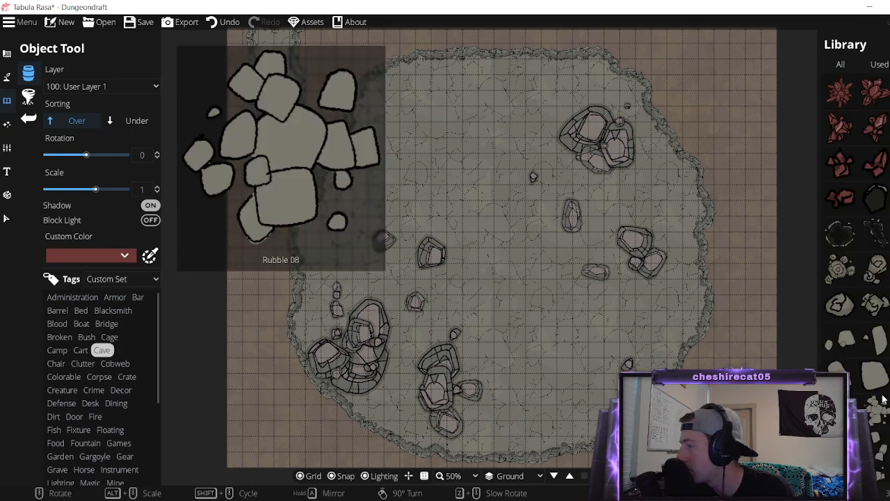
click(839, 271)
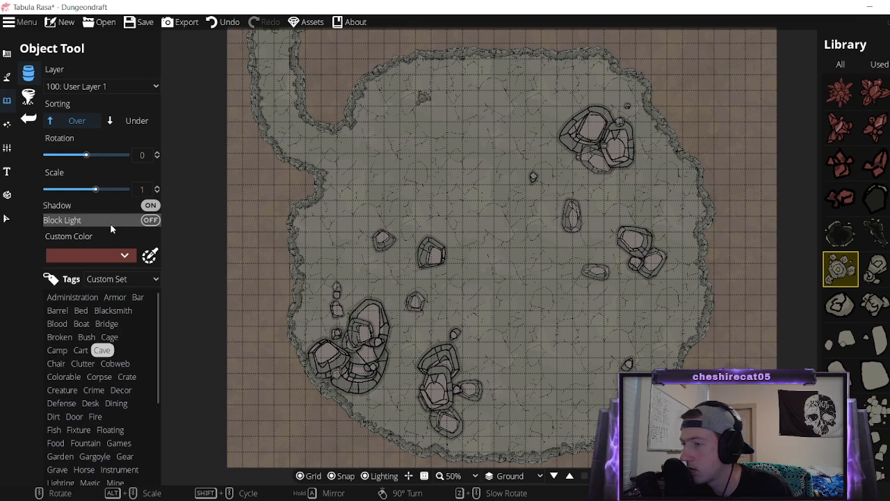
Enlarge the stalagmite cluster and move it northeast against the cave's northern wall.
click(6, 219)
click(425, 99)
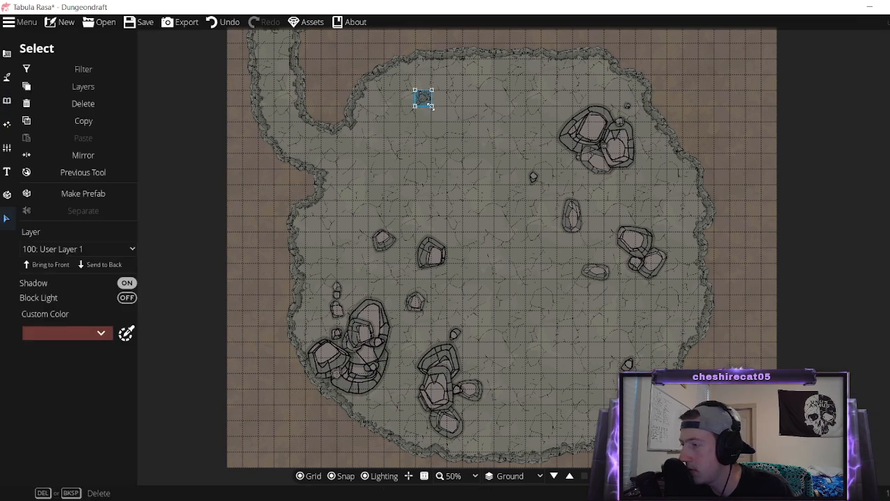
drag(431, 106, 467, 79)
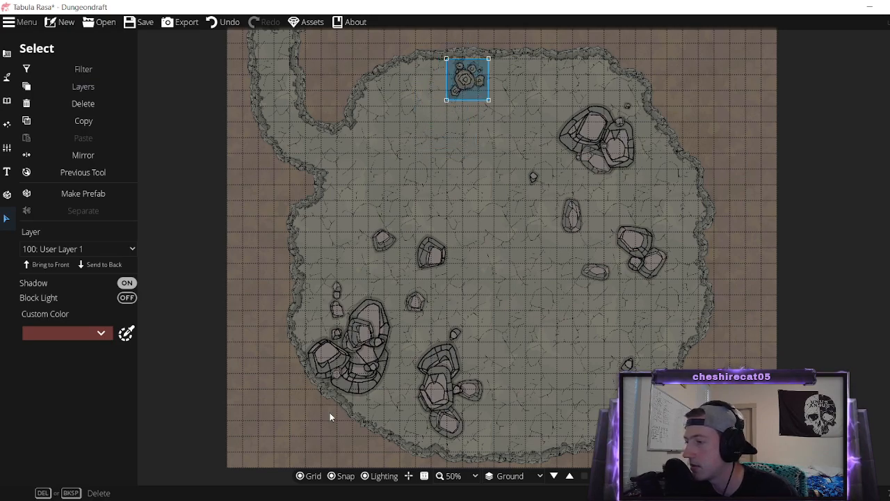
Bring the northernmost large rock of the southern rock pile to the front.
click(428, 402)
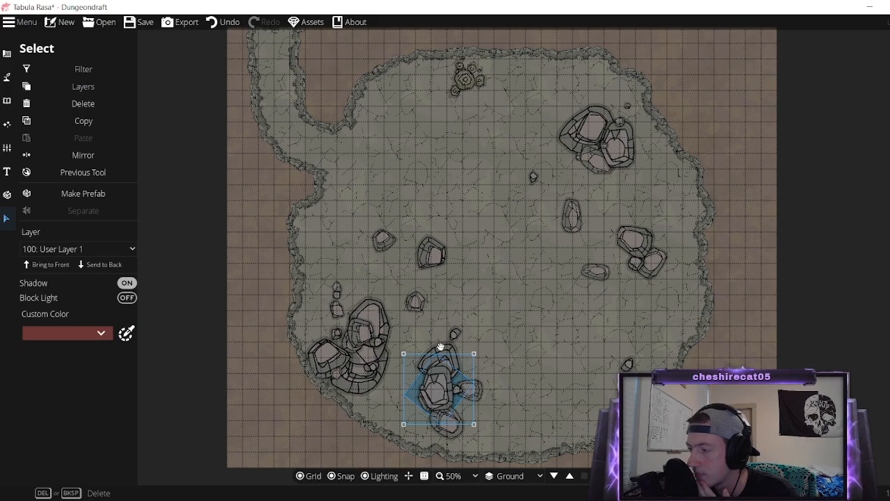
click(472, 349)
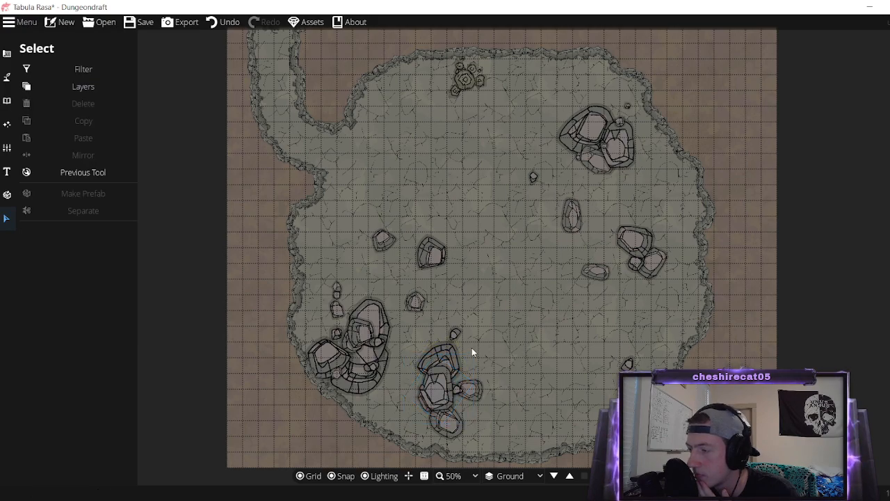
click(445, 353)
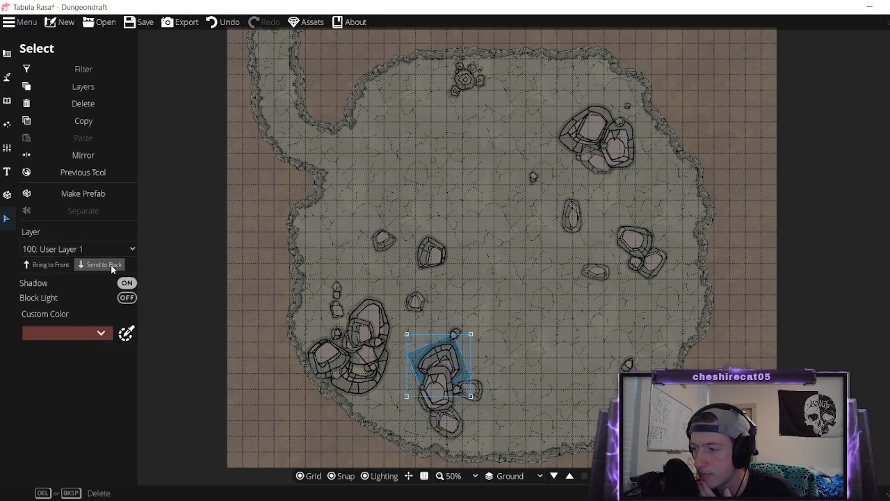
click(60, 262)
click(492, 287)
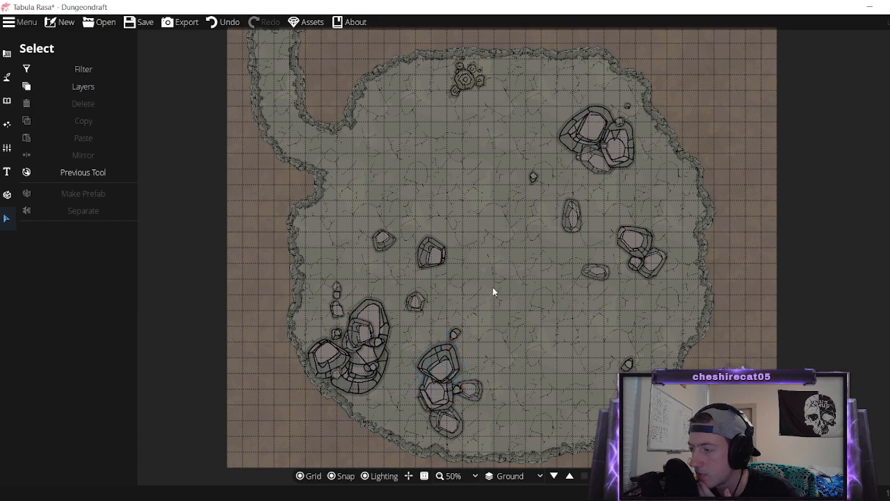
Move the southernmost rock of the southern pile to the pile's west side and bring it to the front.
click(419, 421)
drag(419, 421, 421, 388)
click(450, 390)
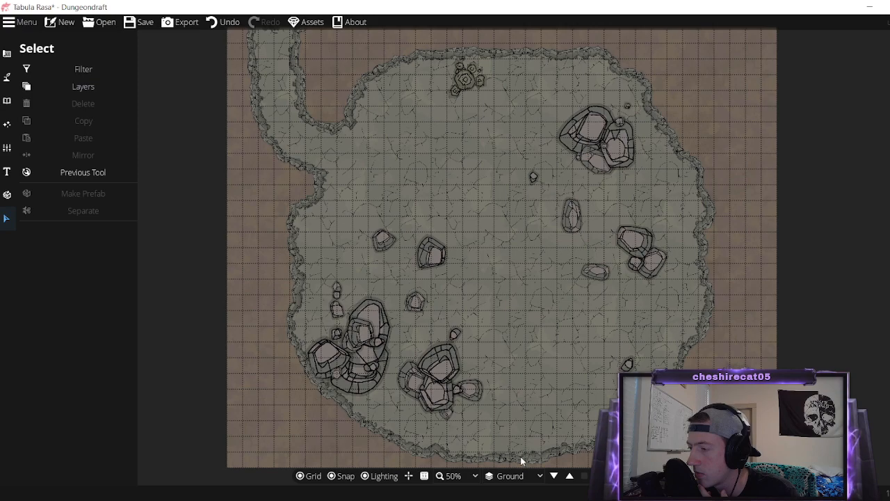
click(417, 389)
click(58, 264)
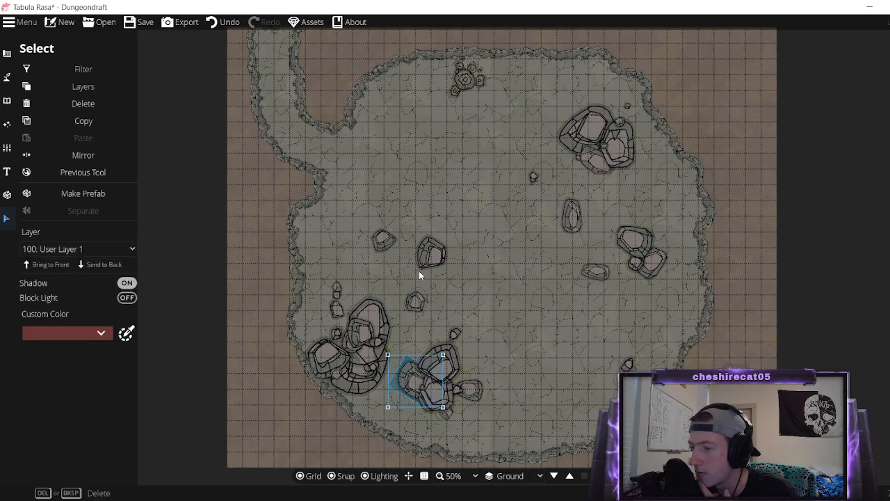
click(528, 298)
Move the stalagmite cluster southwest away from the northern wall and enlarge it slightly.
drag(454, 82, 422, 100)
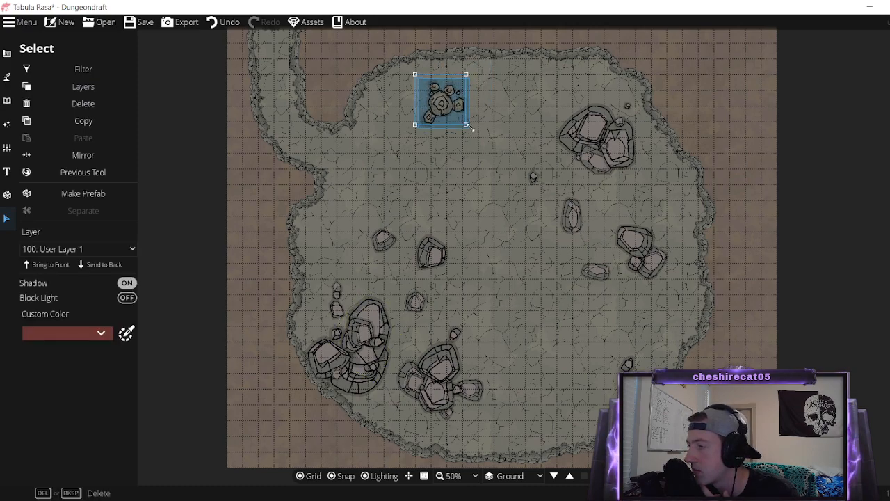
click(449, 173)
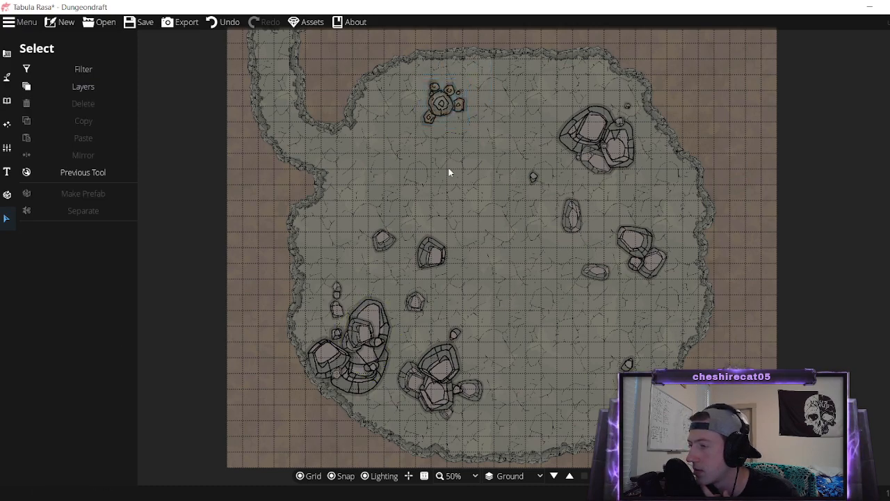
Examine the cave hole, stalagmite and rubble pieces among the Cave objects with the Object Tool.
click(7, 100)
click(63, 74)
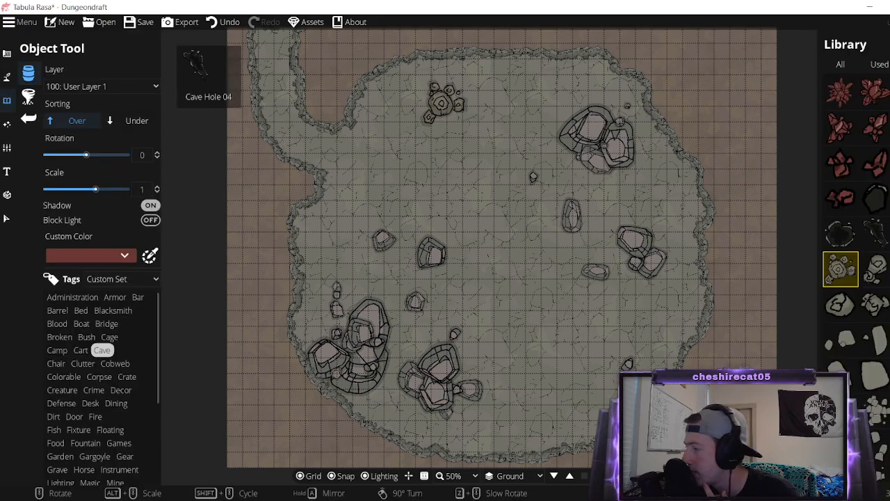
mouse_move(884, 228)
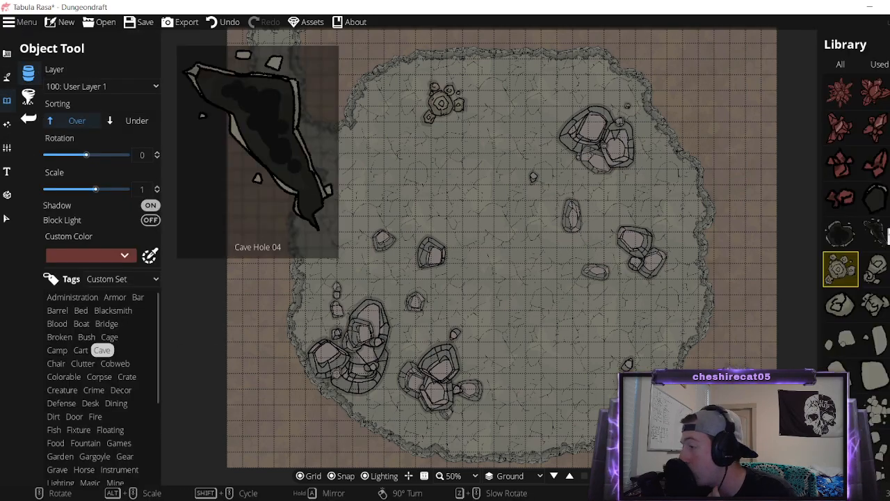
click(889, 233)
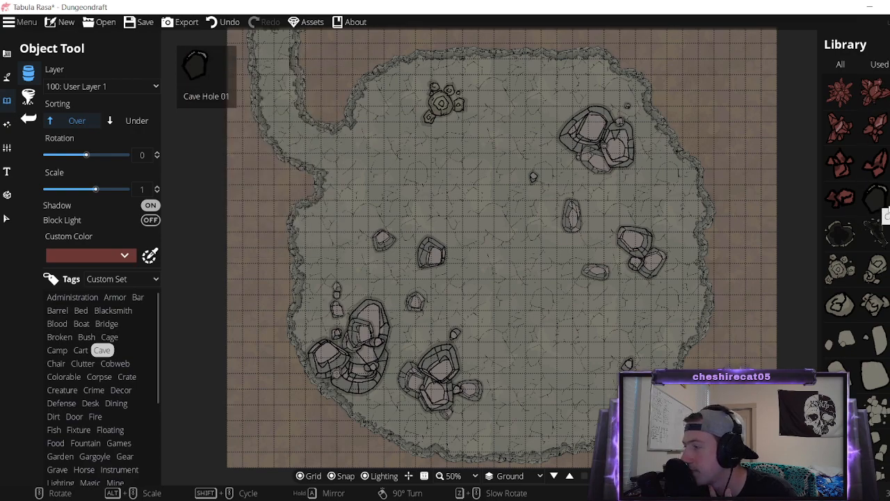
mouse_move(877, 203)
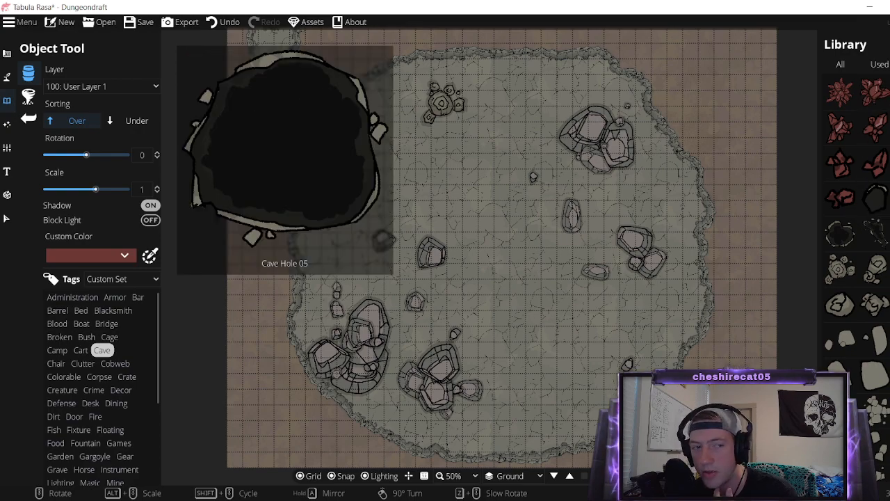
click(876, 201)
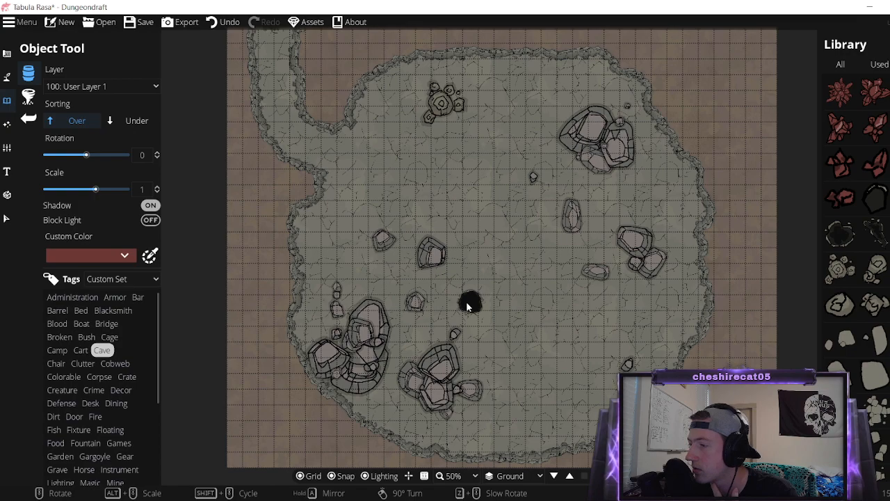
mouse_move(875, 224)
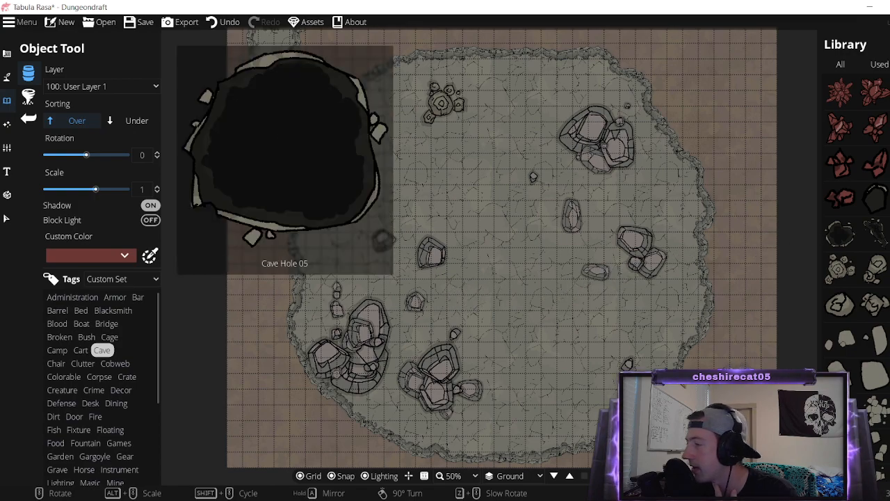
mouse_move(872, 268)
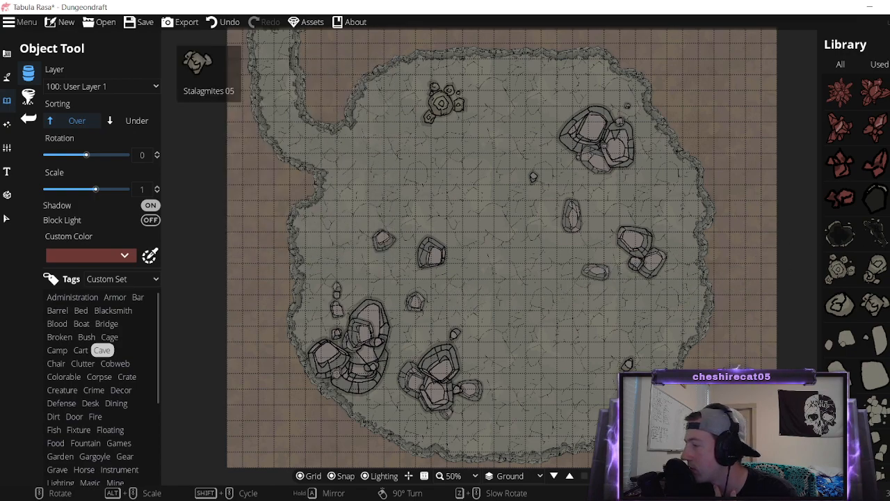
click(839, 266)
scroll(840, 268, down, 1)
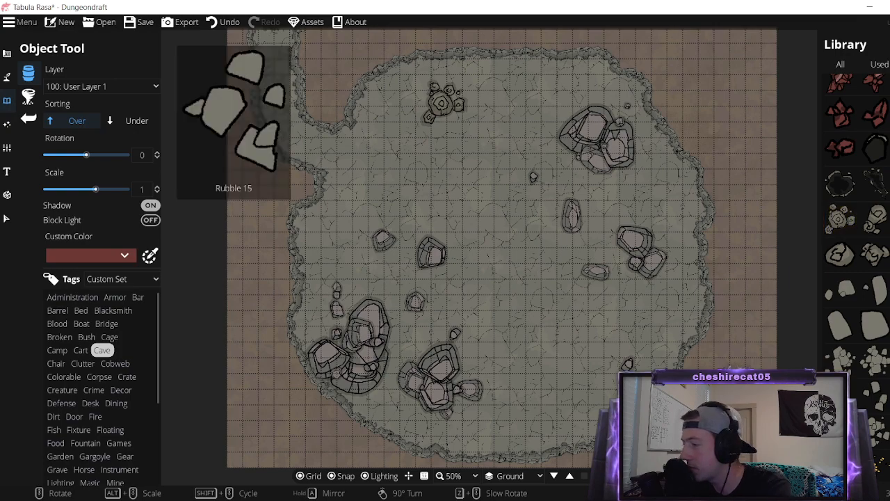
Load the Scatter Tool with the grey stalagmite and rubble pieces from the Cave objects.
click(29, 96)
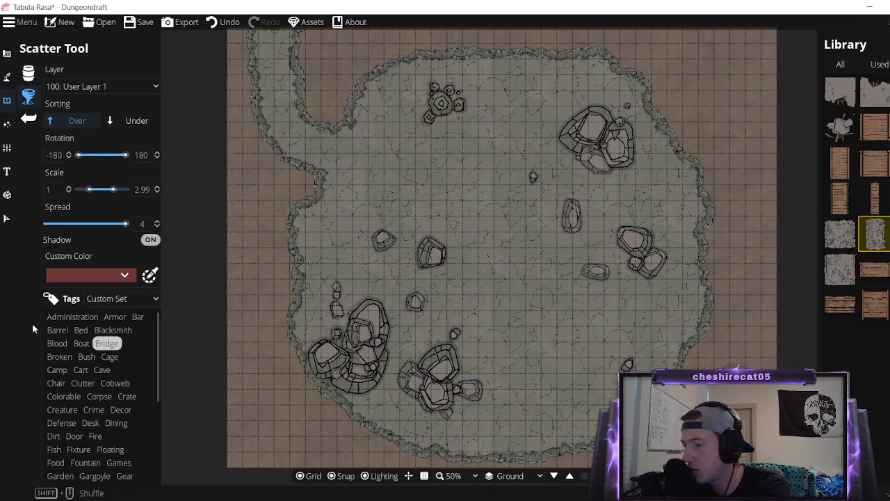
click(102, 369)
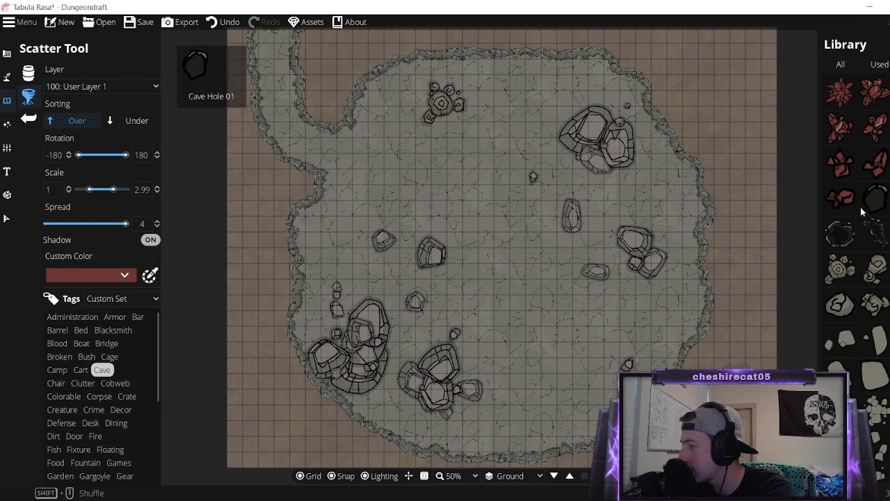
scroll(881, 445, down, 1)
shift+click(874, 389)
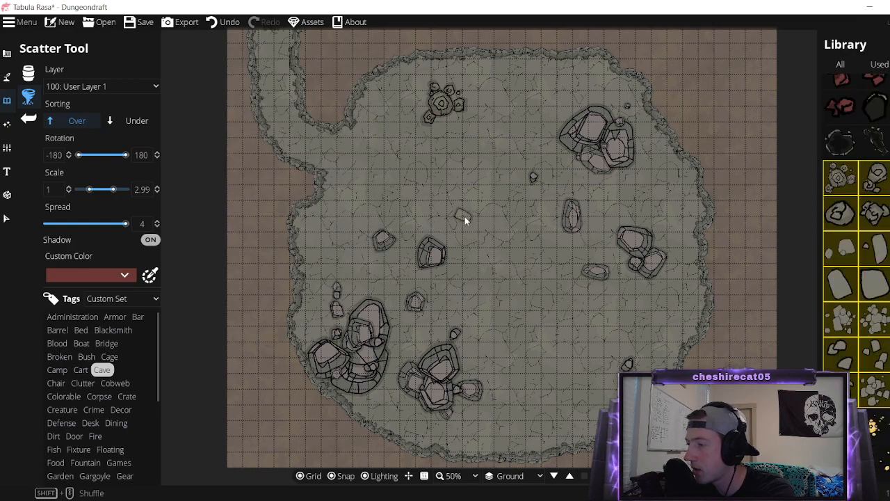
Try scattering cave rubble beside the eastern, northeastern and western rock piles, and undo the placements.
click(627, 264)
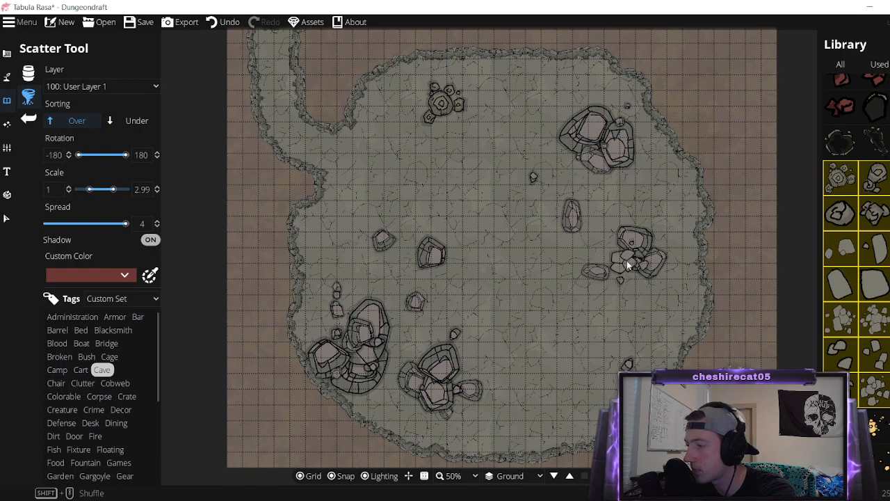
key(ctrl+z)
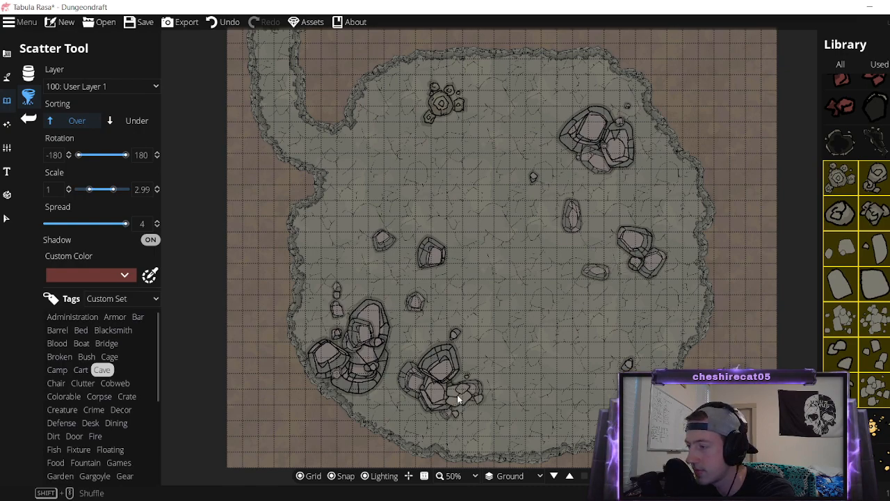
click(570, 97)
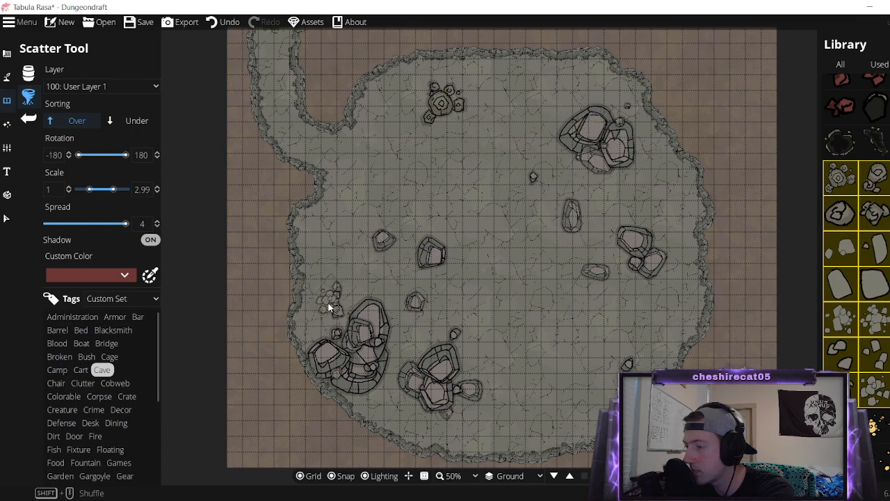
click(331, 306)
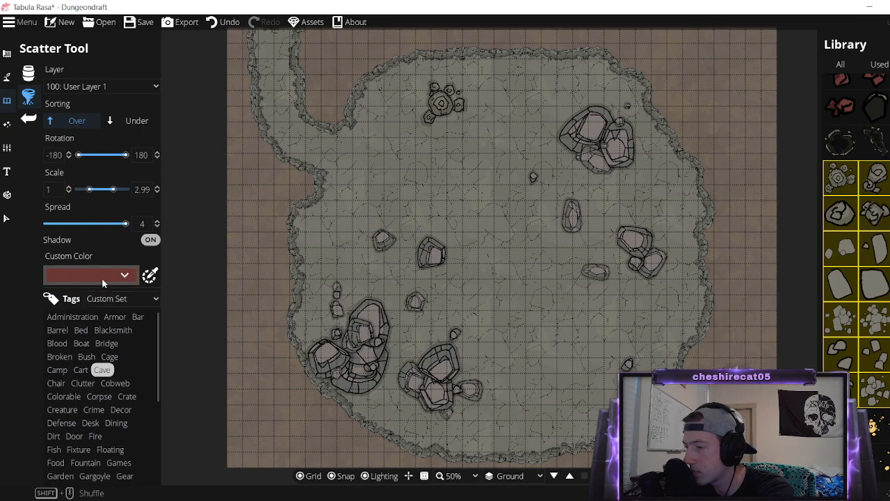
Set the scatter layer to -100: Below Water and scatter cave rubble around the edges of the rock piles.
click(127, 86)
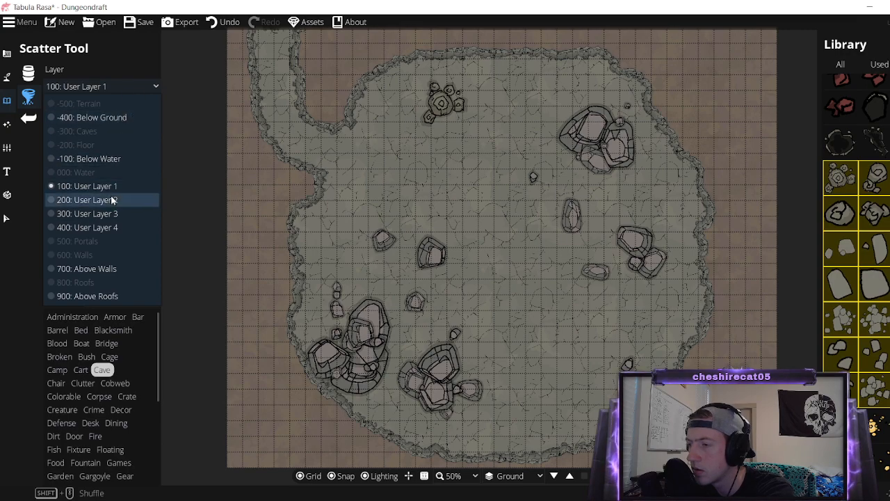
click(91, 160)
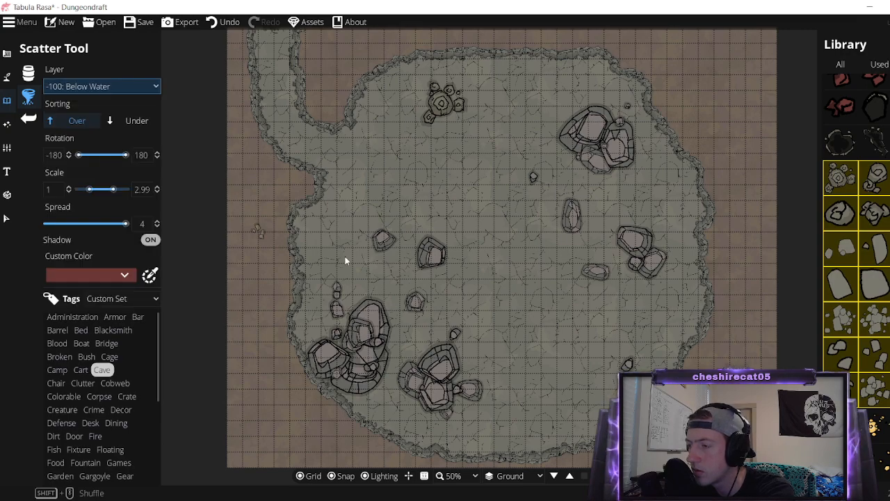
click(392, 347)
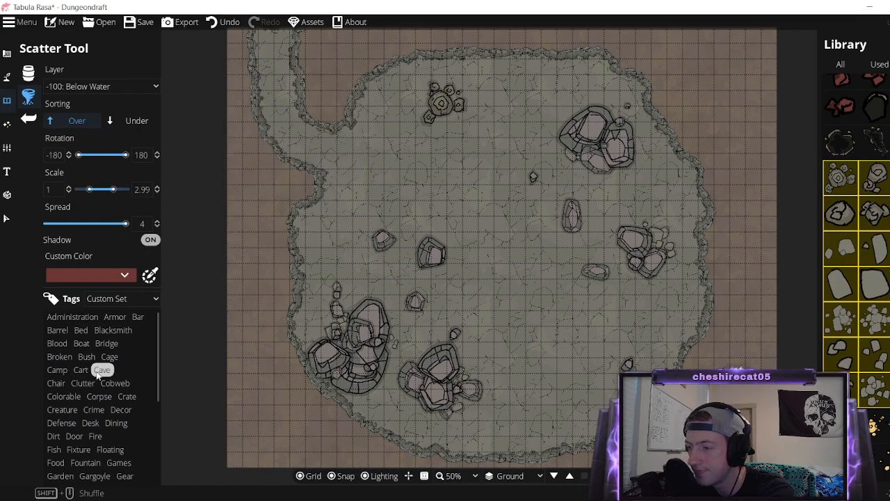
Pick the two-piece broken pillar from the Broken objects and place it near the northern wall, beside the stalagmite cluster.
click(86, 357)
click(64, 358)
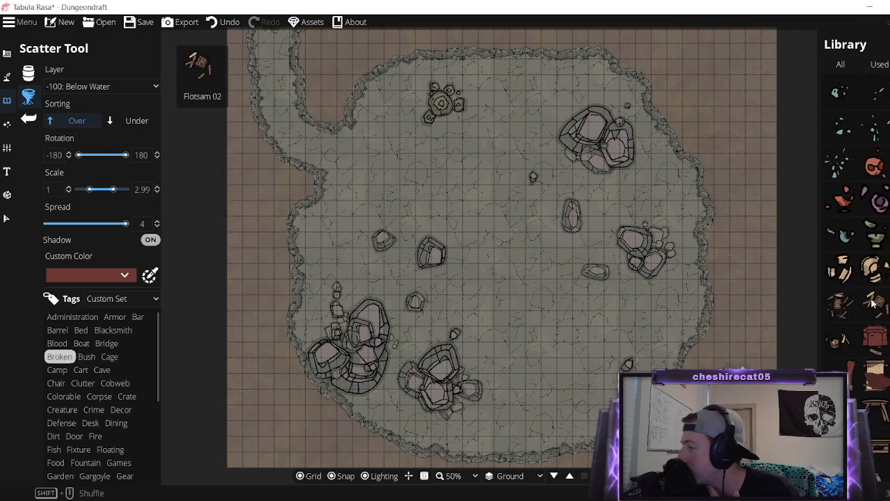
scroll(855, 243, down, 3)
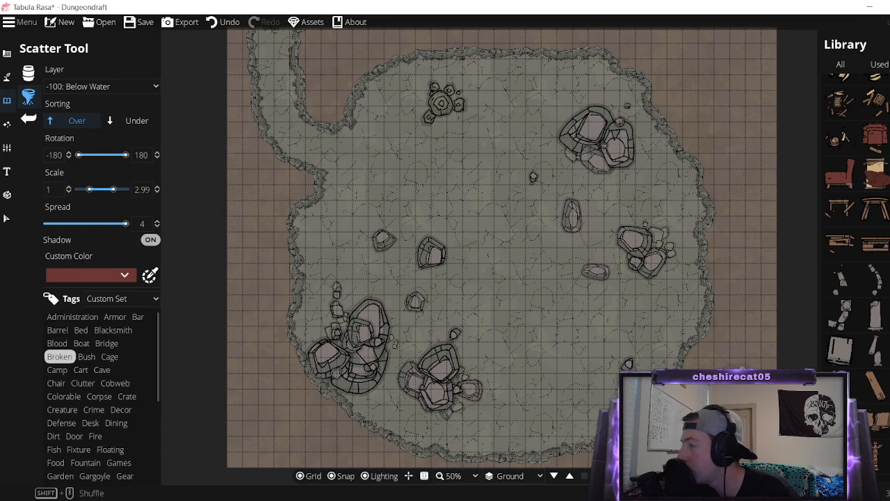
click(877, 358)
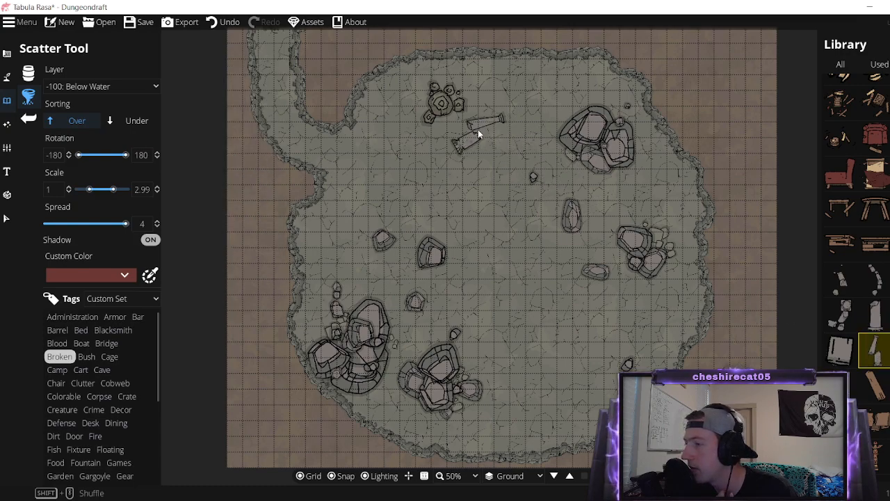
Delete the stalagmite cluster near the northern wall.
click(6, 218)
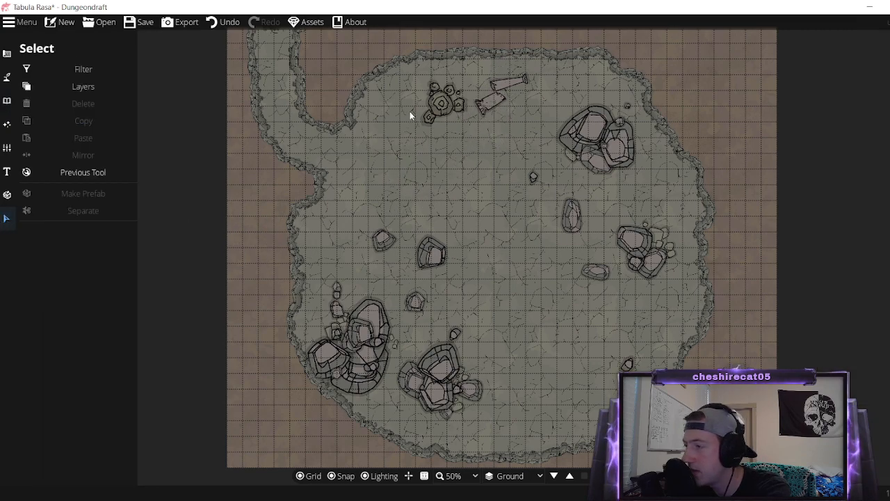
click(455, 120)
click(82, 103)
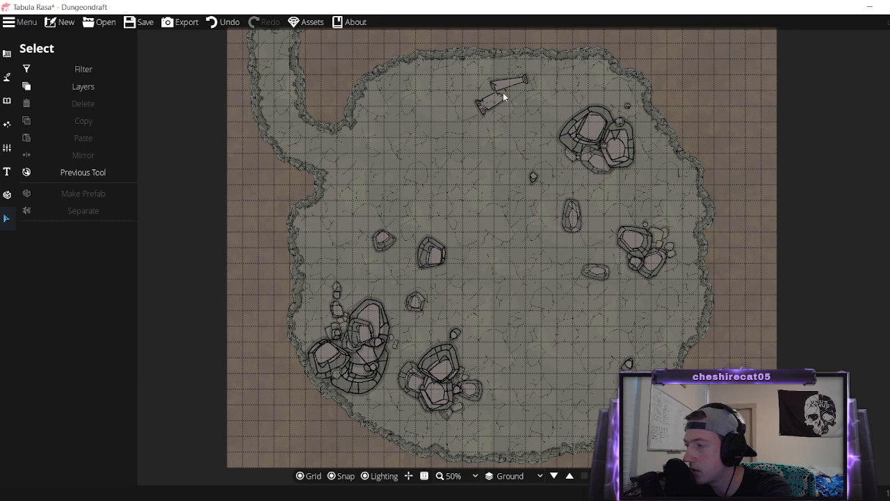
Resize and rotate the two-piece broken pillar so it lies nearly horizontal, and move it against the northern wall.
drag(502, 97, 449, 101)
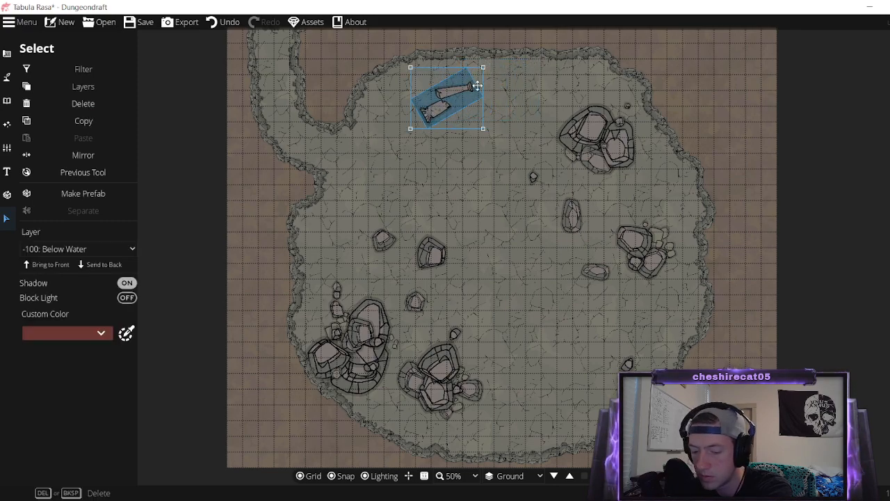
drag(479, 89, 482, 95)
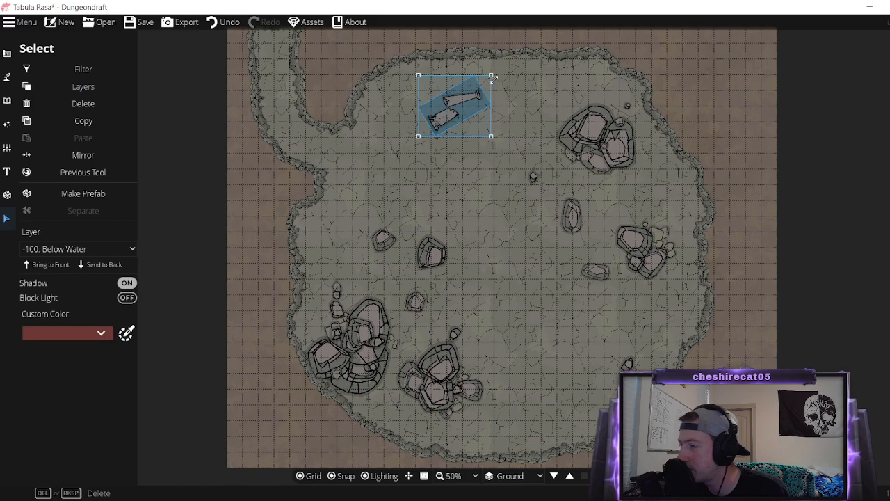
drag(484, 85, 566, 104)
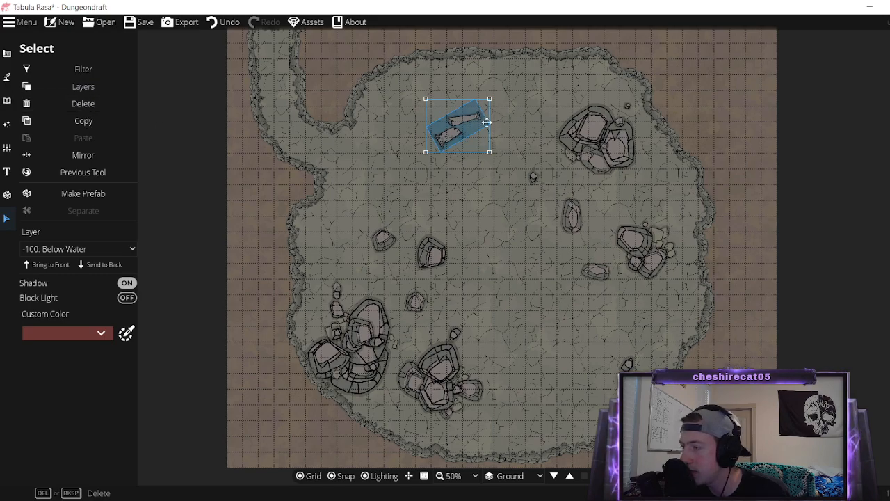
drag(470, 122, 504, 180)
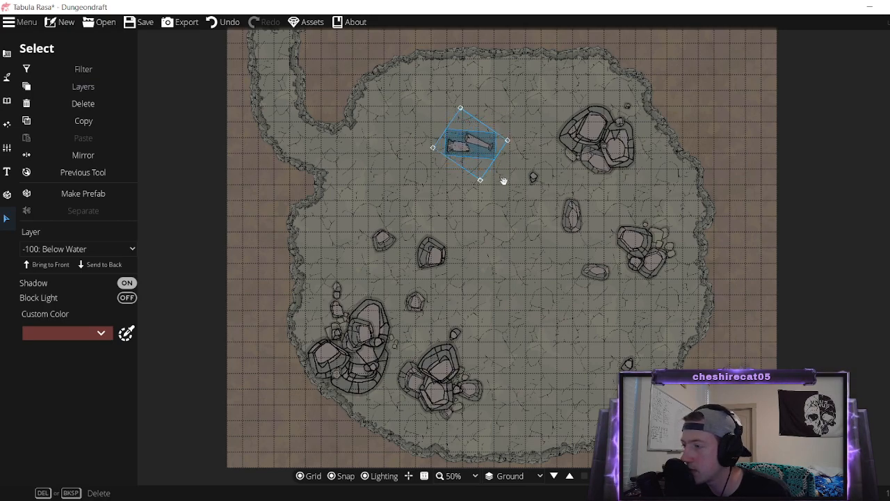
drag(507, 142, 497, 82)
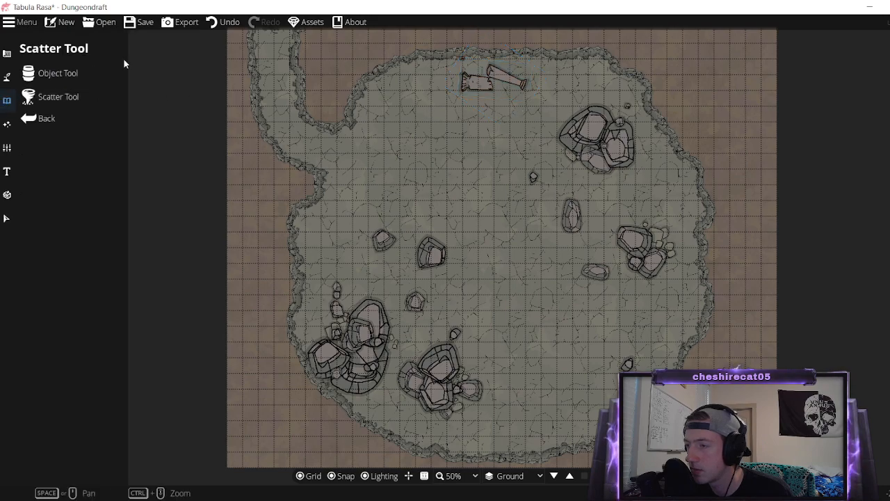
Scatter crumbled pillars beside the western rocks and above the southern rock pile, plus a square-based broken pillar beside the eastern pile.
click(78, 73)
click(25, 99)
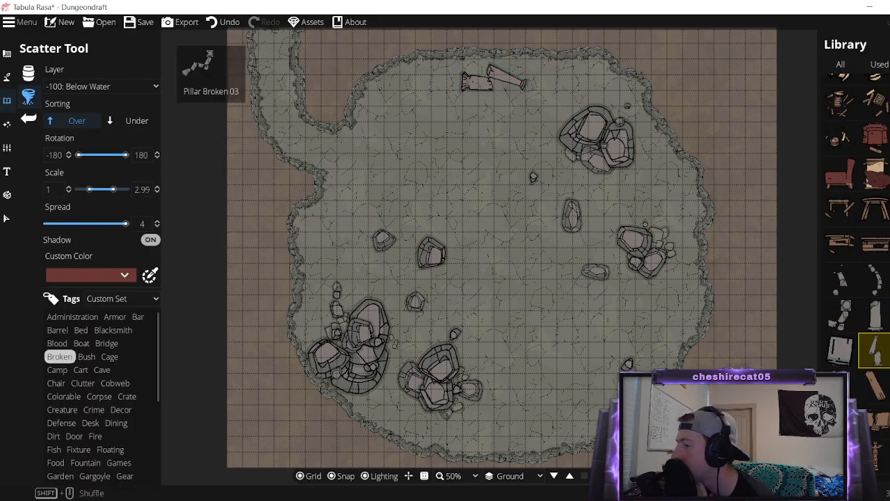
click(882, 291)
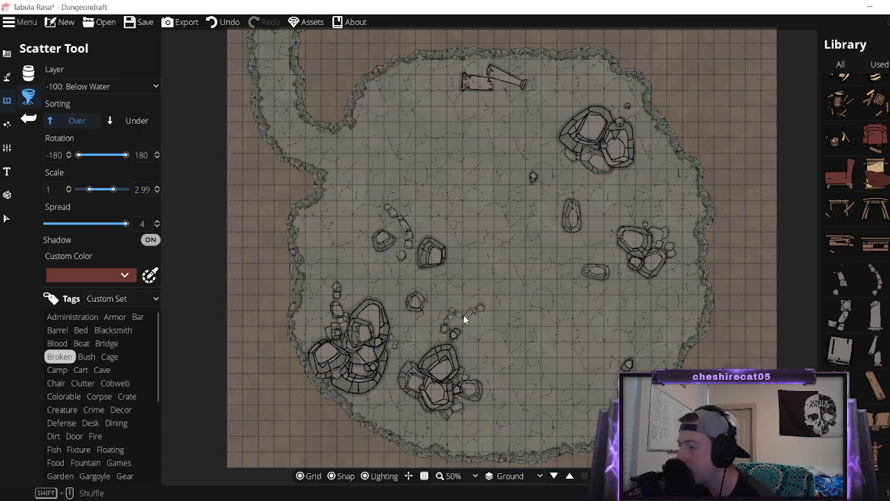
click(458, 313)
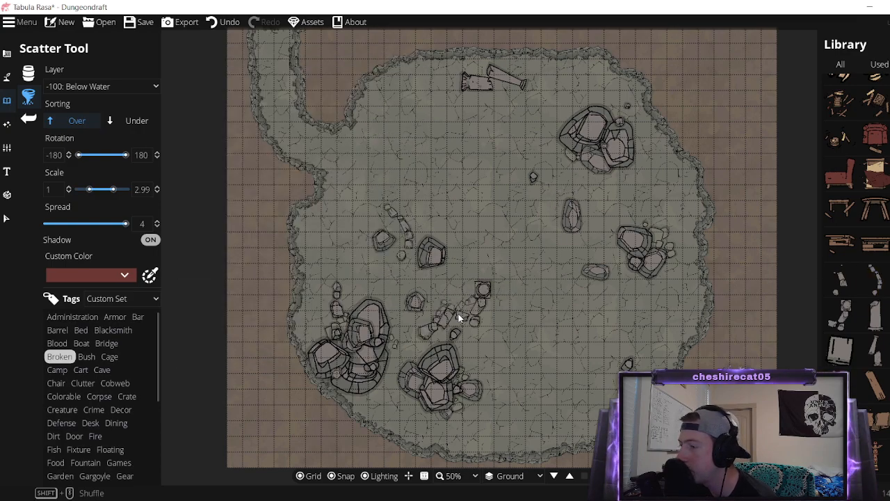
click(840, 319)
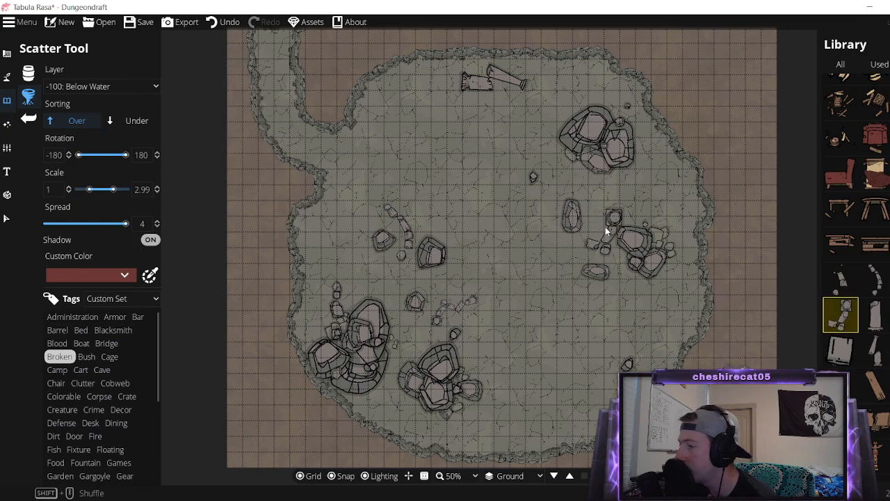
click(603, 206)
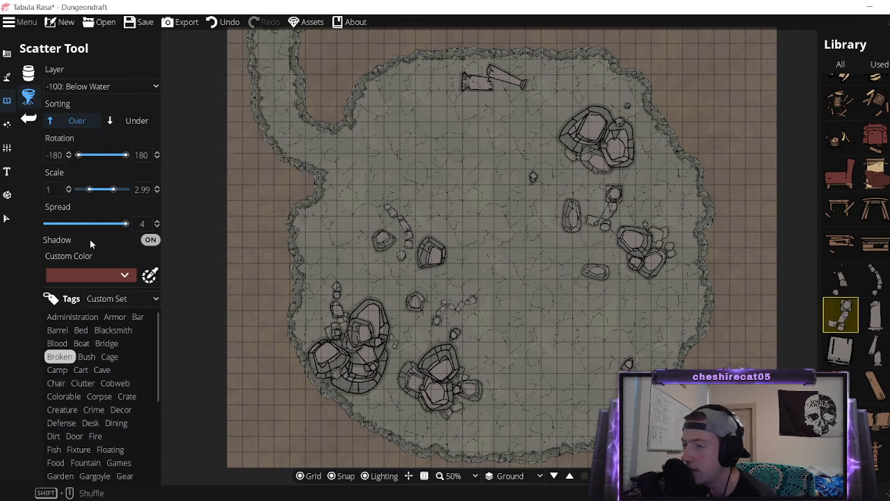
Enlarge the square-based broken pillar and position it between the small rocks west of the eastern rock pile.
click(6, 220)
drag(627, 179, 532, 273)
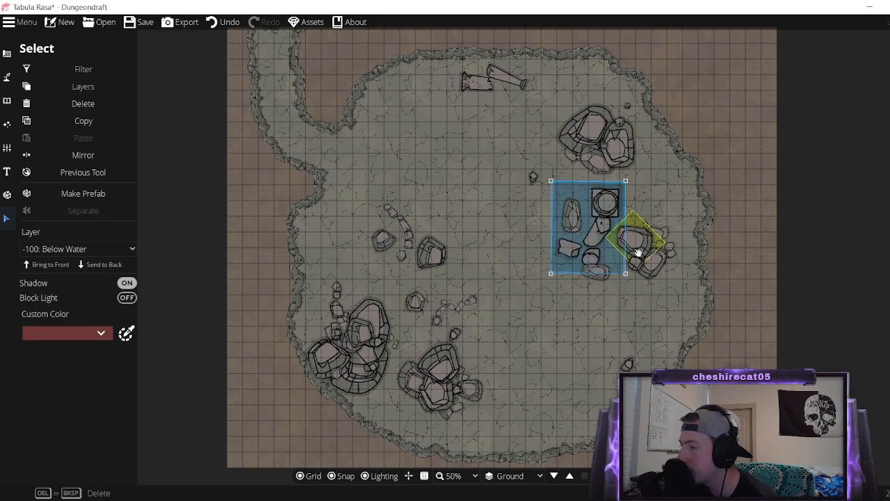
drag(600, 235, 600, 234)
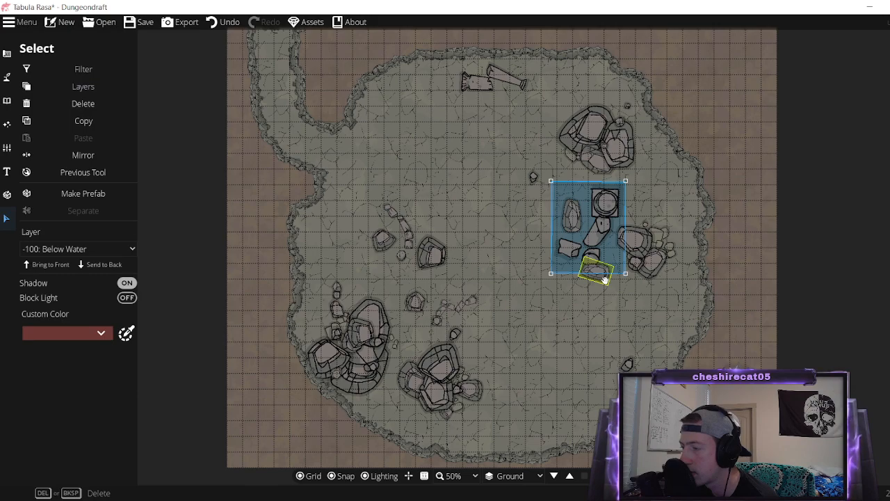
click(586, 320)
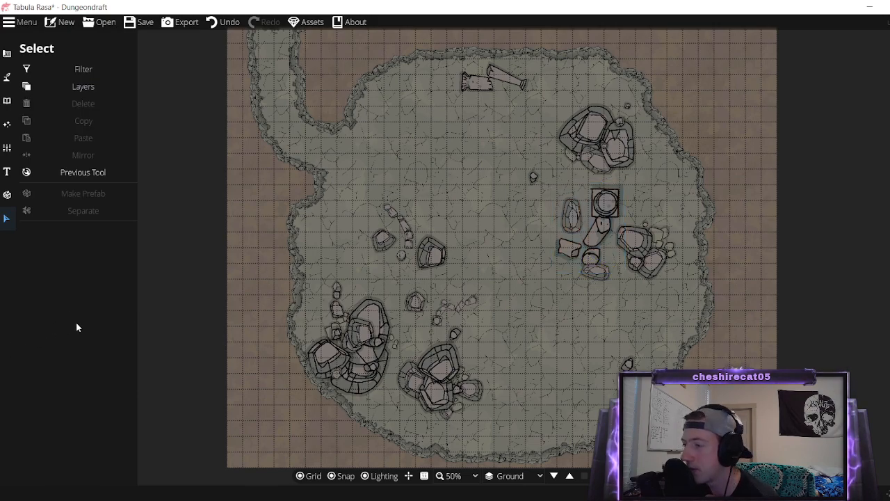
Enlarge the crumbled pillar beside the western rocks and shift it slightly southeast.
click(406, 234)
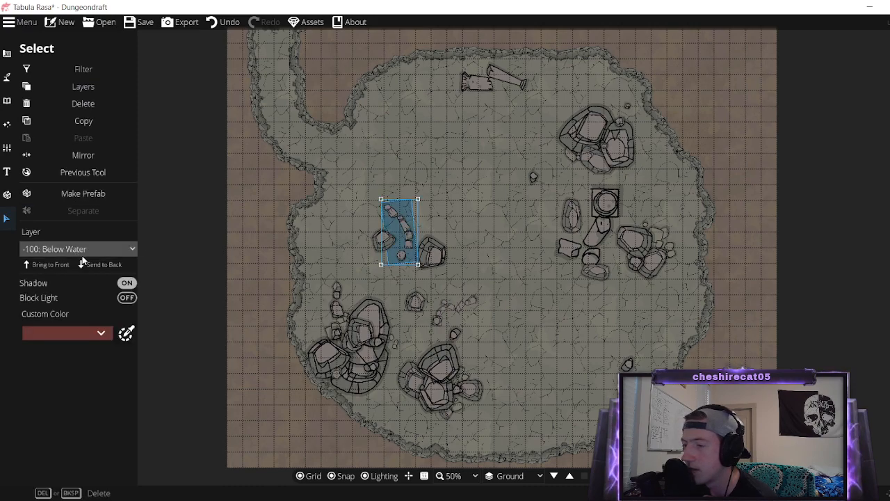
drag(381, 199, 357, 157)
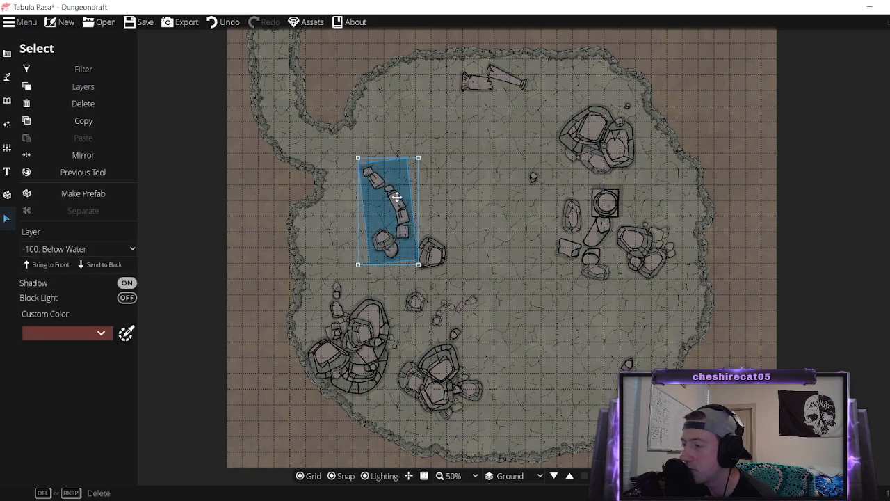
drag(396, 197, 407, 219)
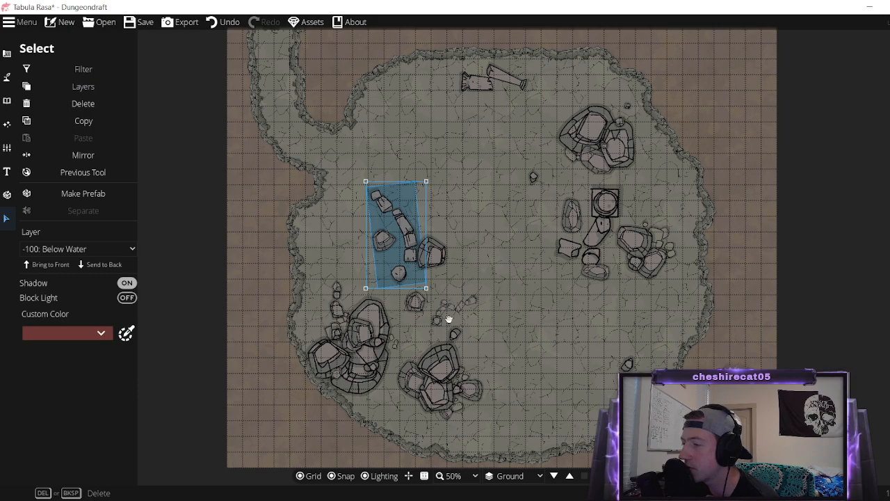
Enlarge the crumbled pillar above the southern rock pile and nudge it into place.
click(467, 303)
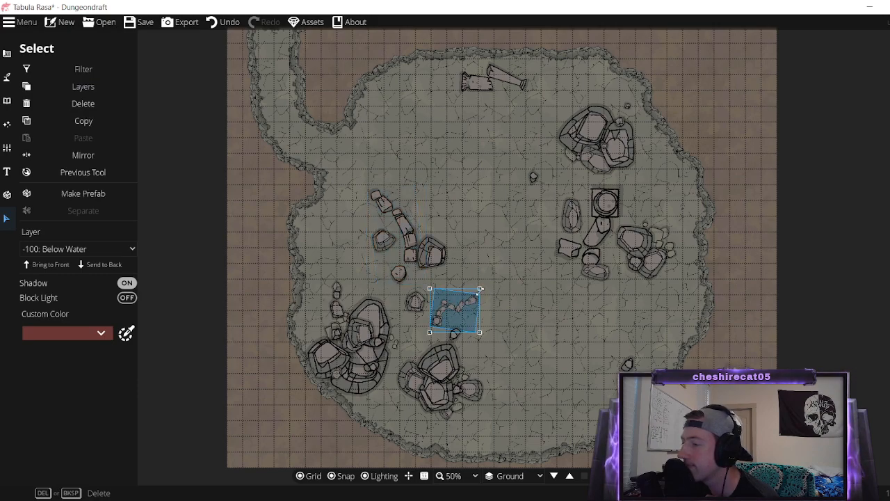
drag(480, 289, 516, 257)
mouse_move(481, 303)
mouse_down()
mouse_move(489, 315)
mouse_move(478, 317)
mouse_up()
click(579, 362)
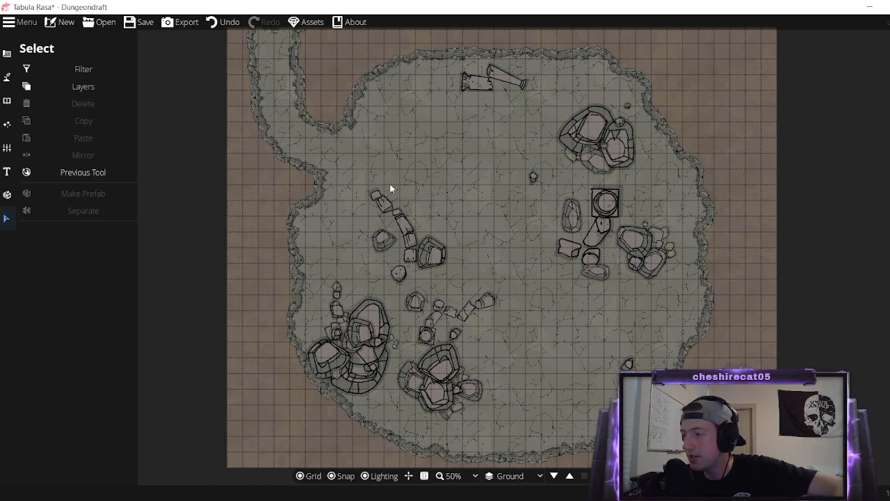
Reposition the western crumbled pillar so its lower end overlaps the larger of the two western rocks.
click(417, 230)
drag(417, 229, 404, 211)
click(332, 225)
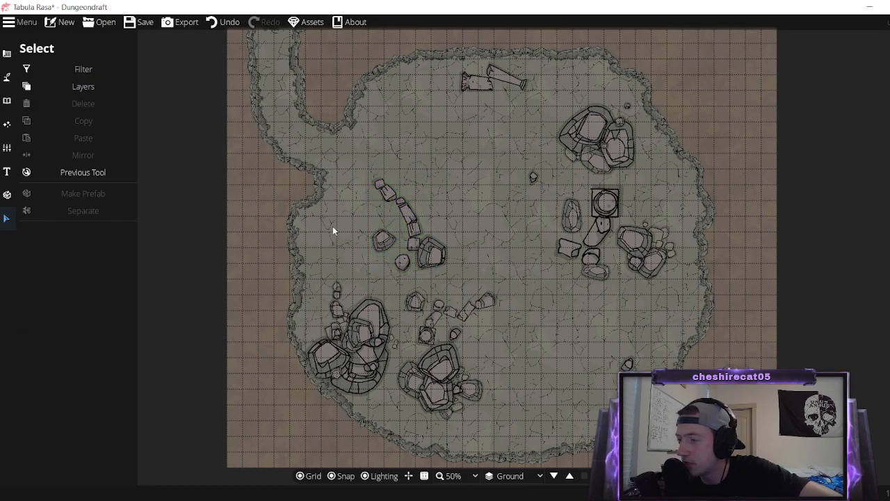
click(395, 194)
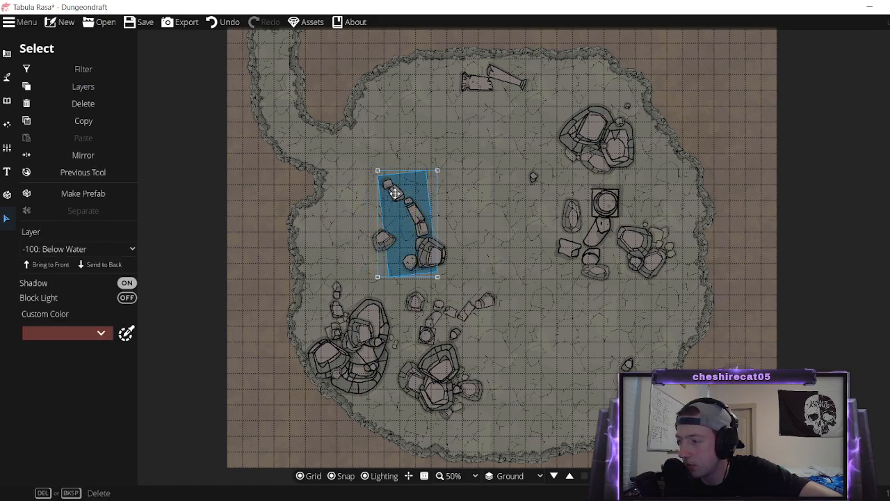
Adjust the western crumbled pillar's stacking order and assign it to layer 100: User Layer 1.
click(60, 269)
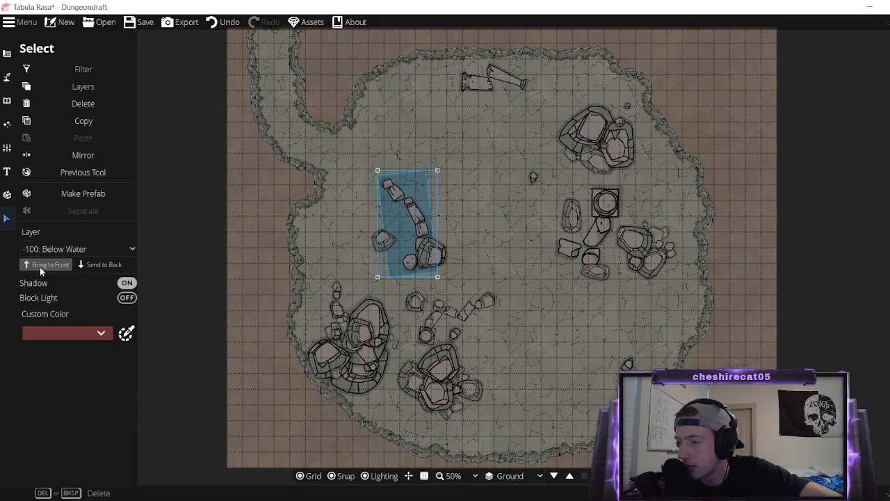
click(96, 267)
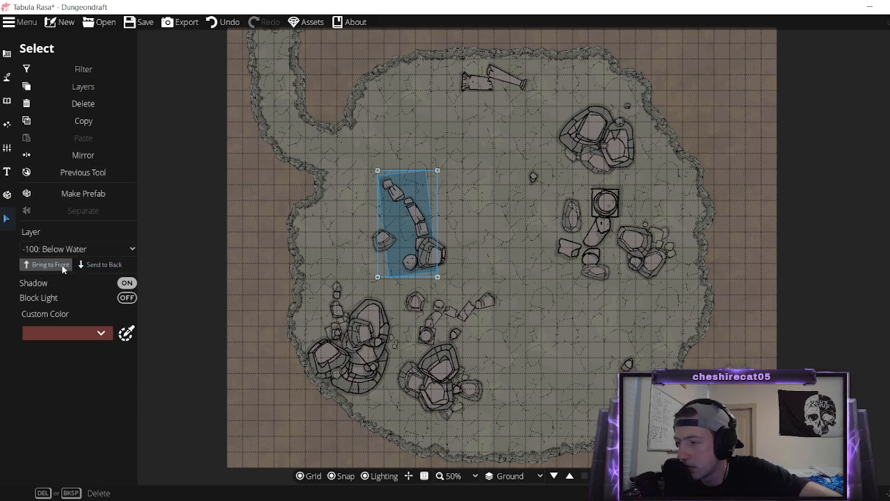
click(49, 250)
click(97, 350)
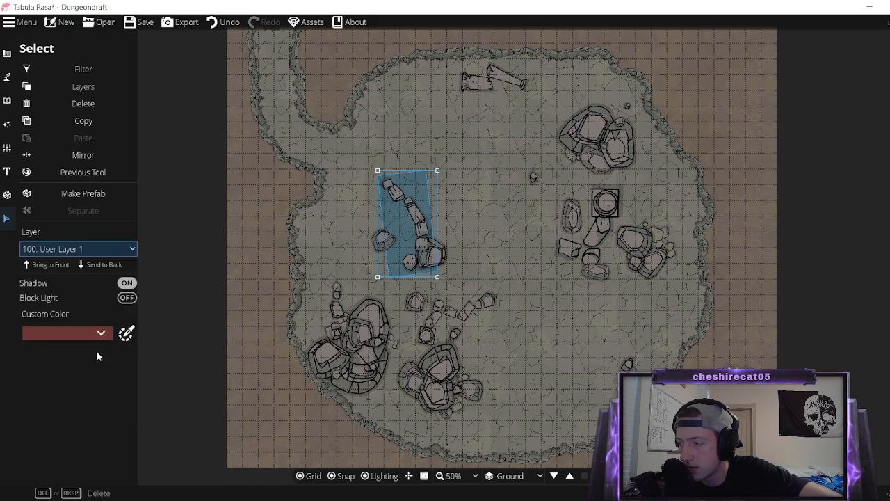
Assign the southern crumbled pillar and the eastern square-based broken pillar to layer 100: User Layer 1.
click(459, 318)
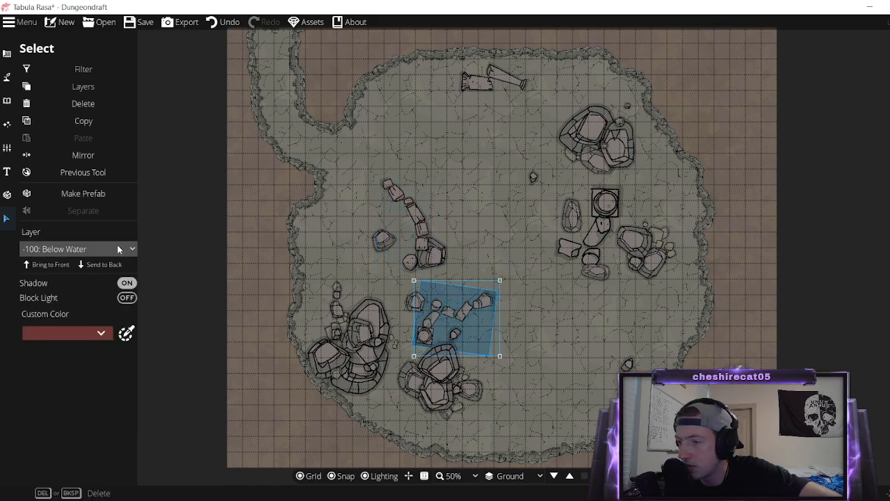
click(116, 248)
click(106, 347)
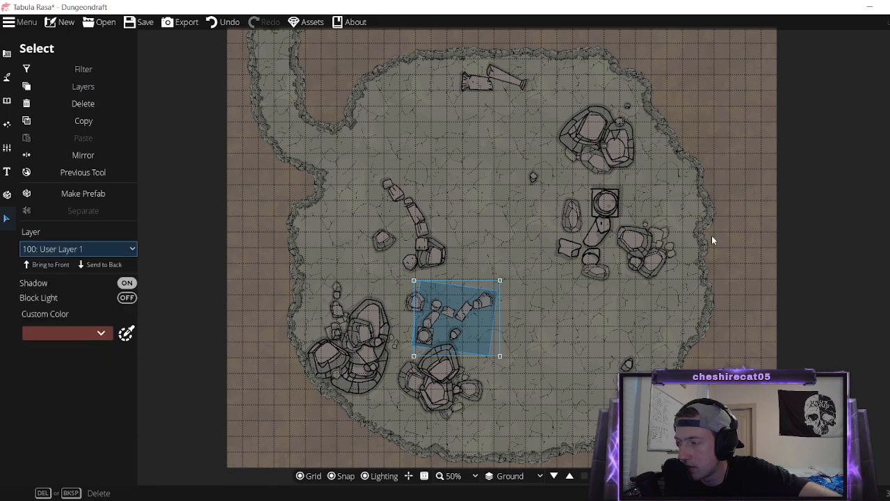
click(584, 237)
click(59, 250)
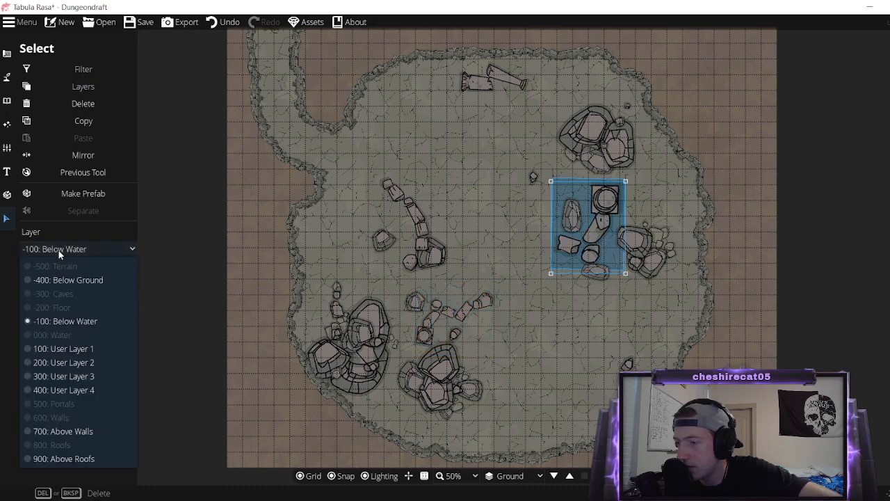
click(104, 347)
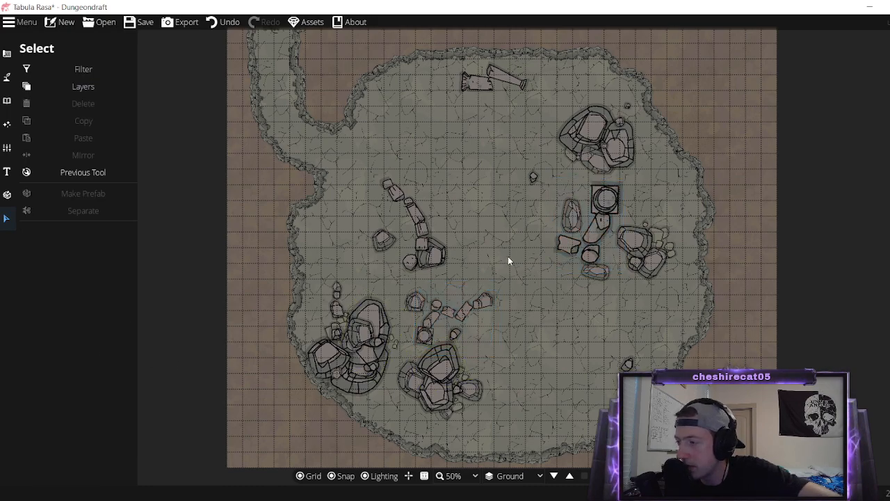
Move the western crumbled pillar slightly west so it lies between the two rocks, clear of the larger one.
mouse_move(419, 242)
mouse_down()
mouse_move(399, 243)
mouse_move(406, 244)
mouse_up()
right_click(407, 244)
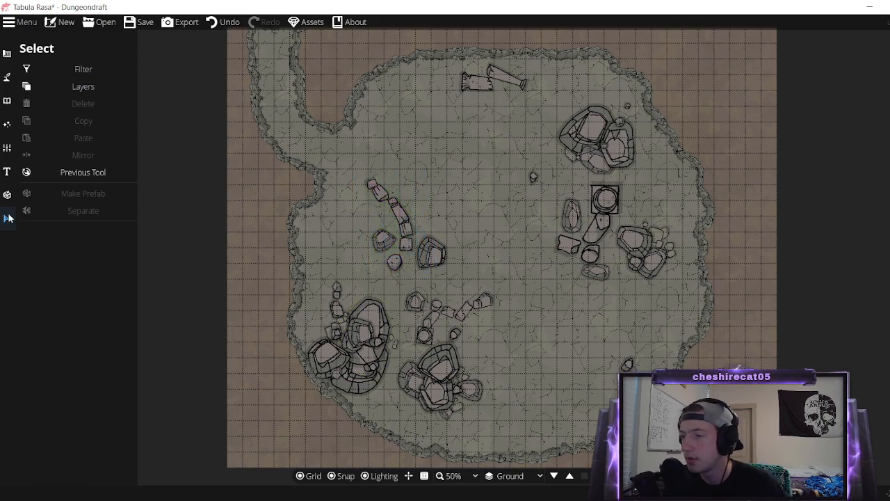
Switch to the Object Tool and undo the last small rubble placement south of the eastern broken pillar.
click(7, 102)
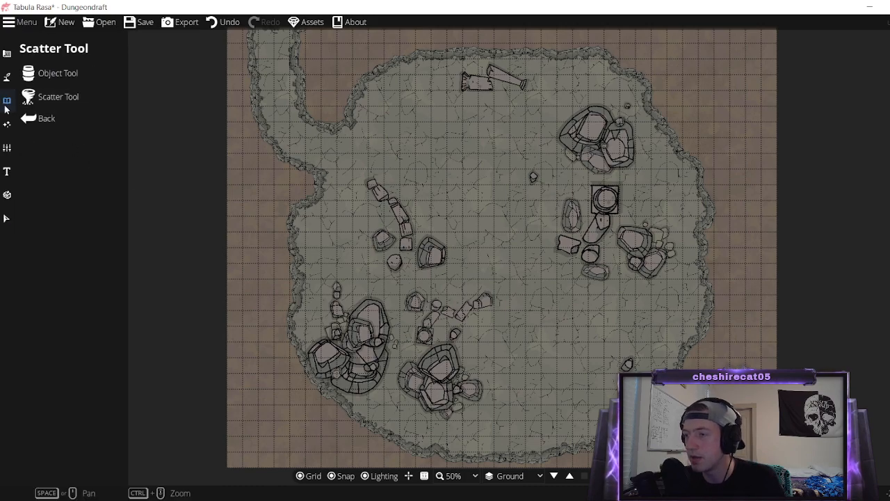
click(43, 78)
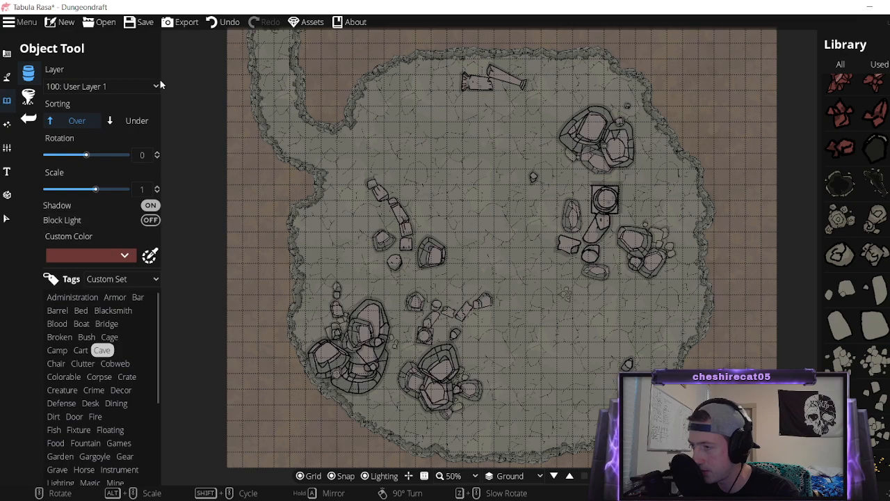
click(222, 23)
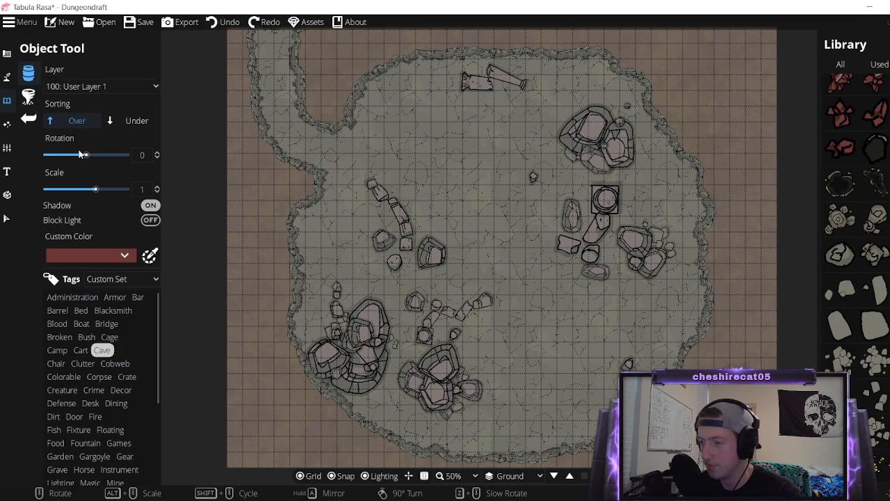
click(28, 100)
click(28, 117)
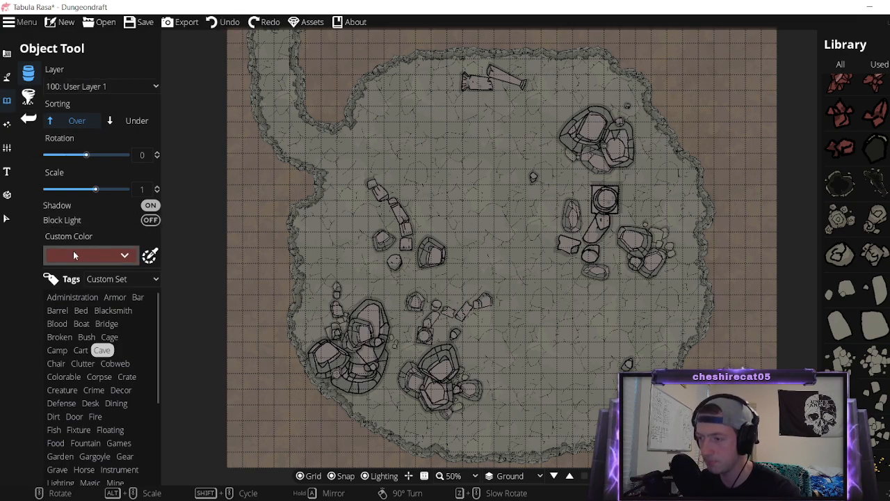
Browse the Mine, Rock, Pillar, Sewers, Sack, Plant and Magic objects for something that suits the cave.
scroll(91, 396, down, 1)
scroll(91, 396, down, 3)
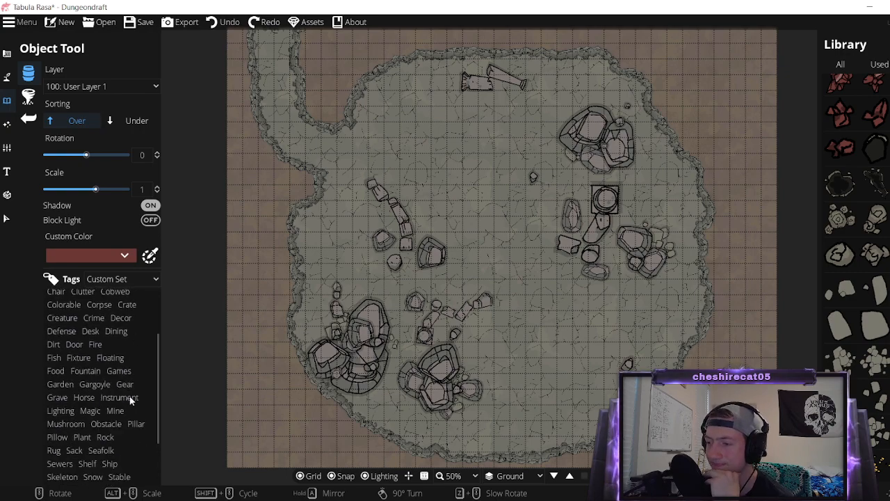
scroll(90, 420, down, 2)
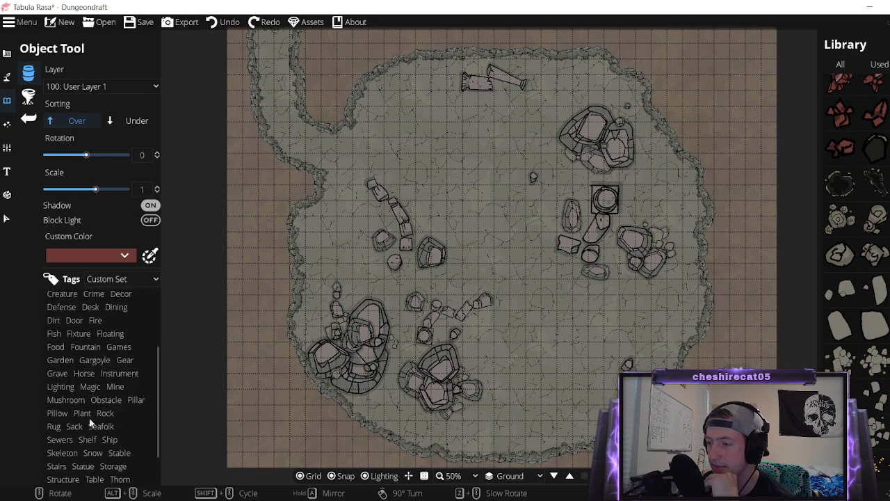
click(113, 387)
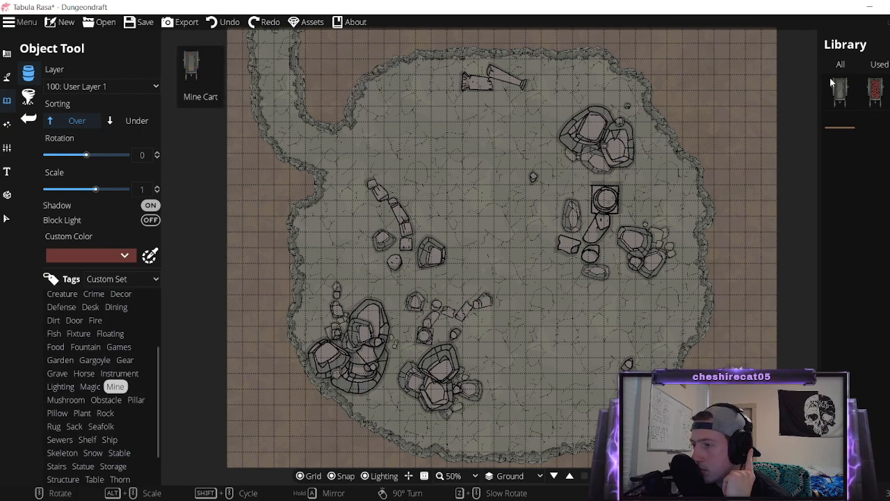
click(104, 400)
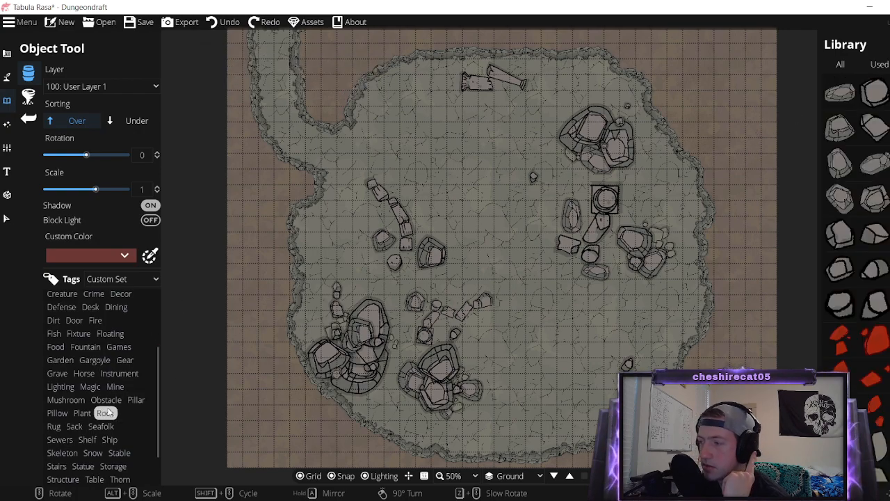
click(136, 400)
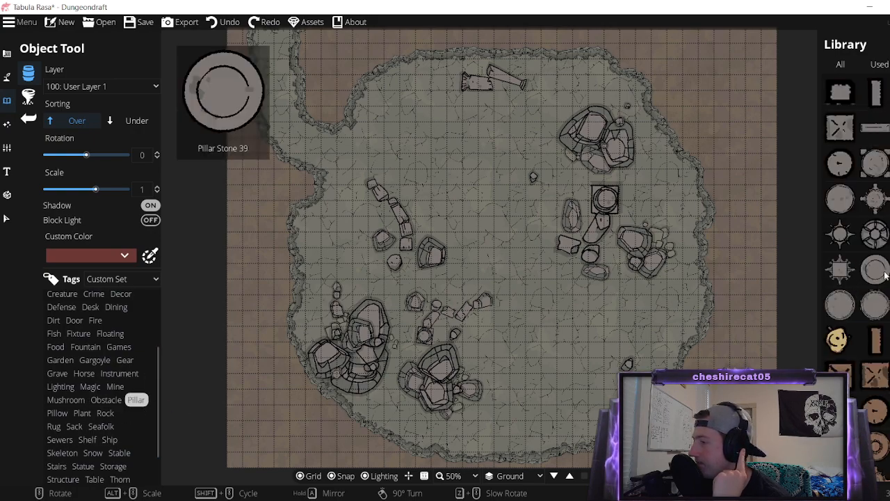
click(64, 439)
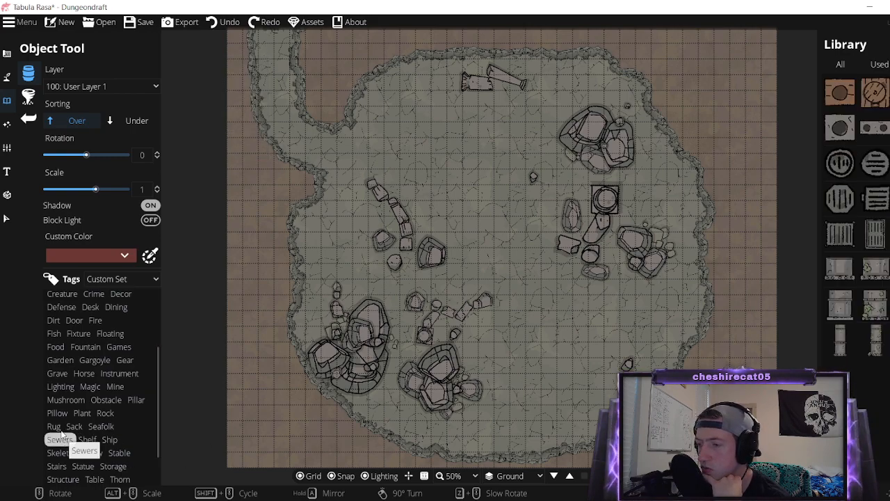
click(54, 426)
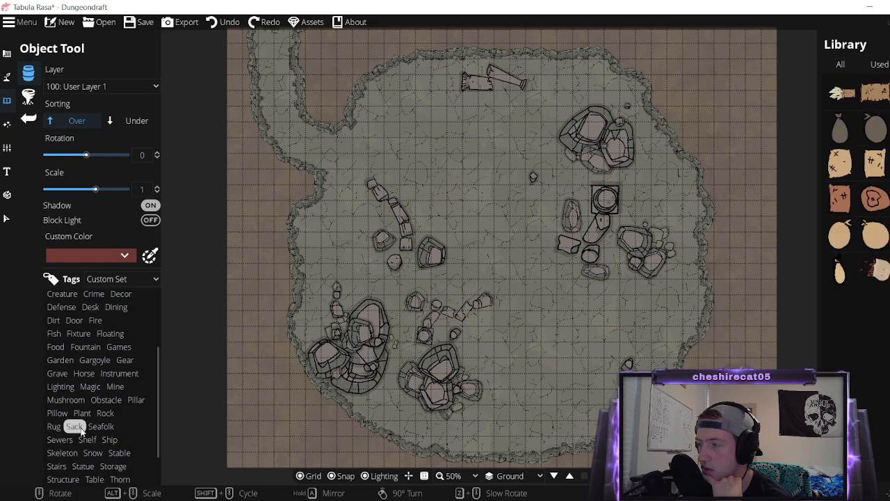
click(81, 413)
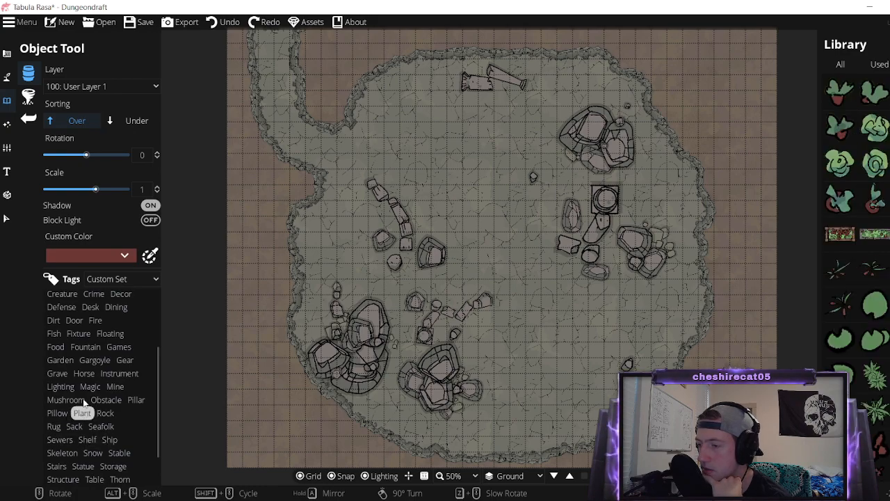
click(89, 386)
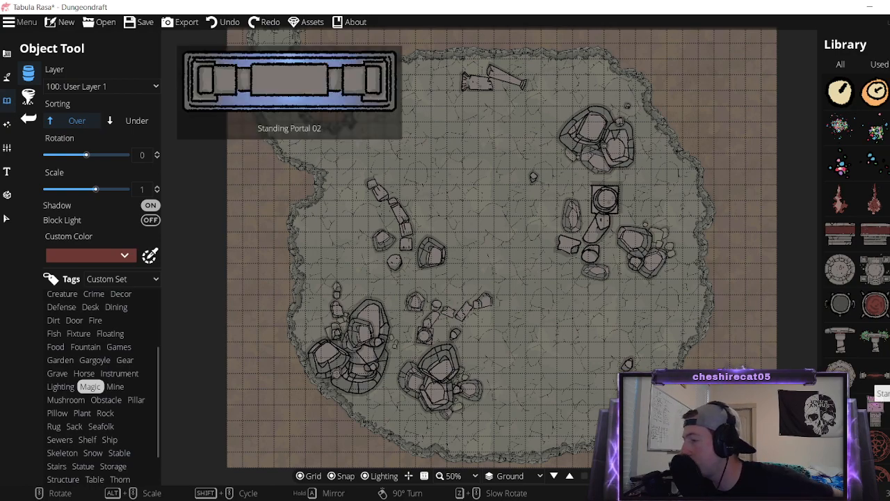
scroll(856, 278, down, 3)
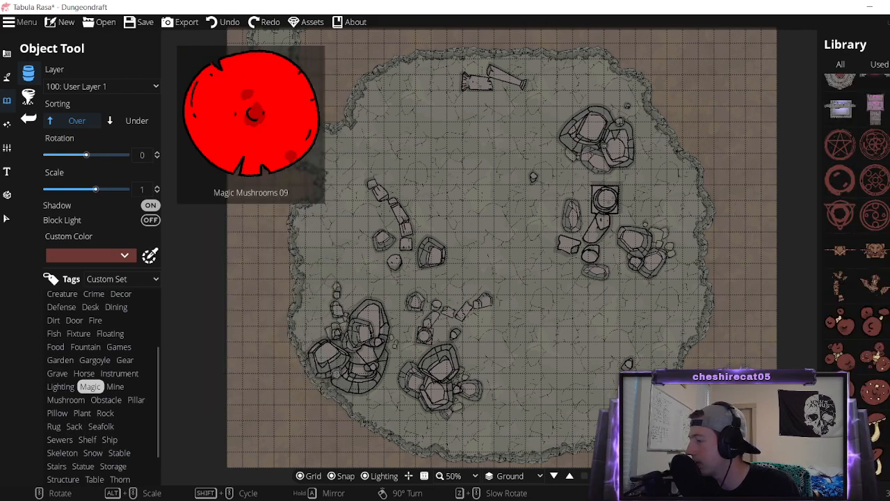
scroll(849, 366, up, 1)
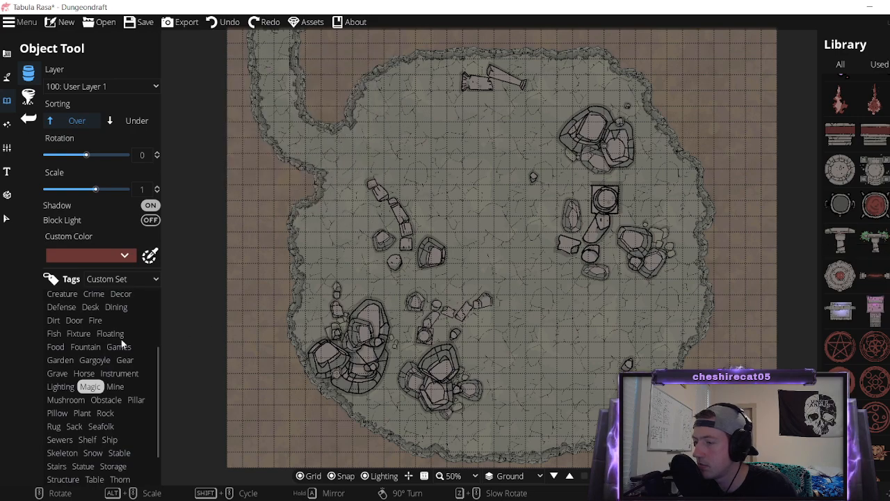
Look through the Snow, Stable, Treasure and Trap objects for further cave decorations.
scroll(45, 369, down, 1)
click(92, 409)
click(119, 410)
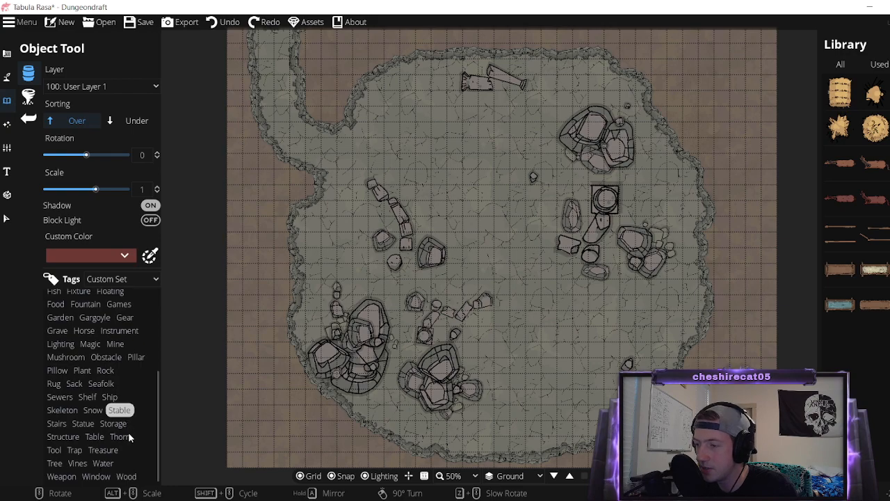
click(89, 450)
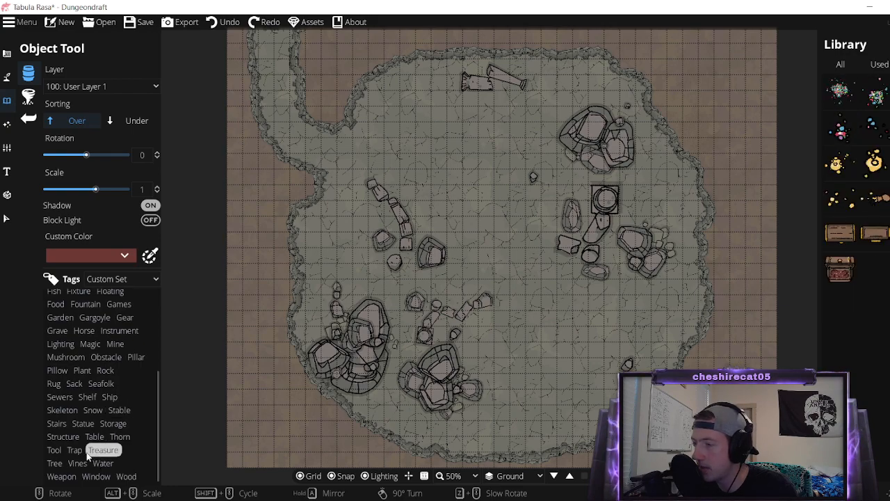
click(75, 449)
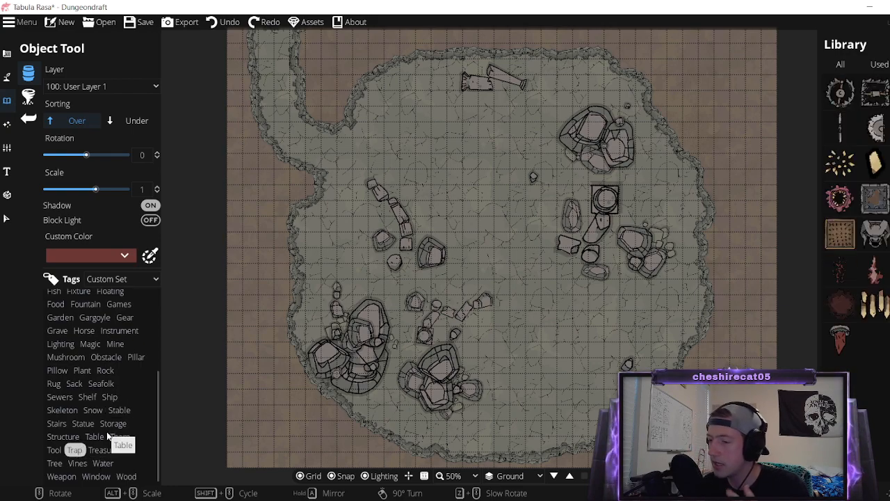
Place the grey stone bridge piece from the Structure objects on the open floor in the southern part of the cave.
click(62, 436)
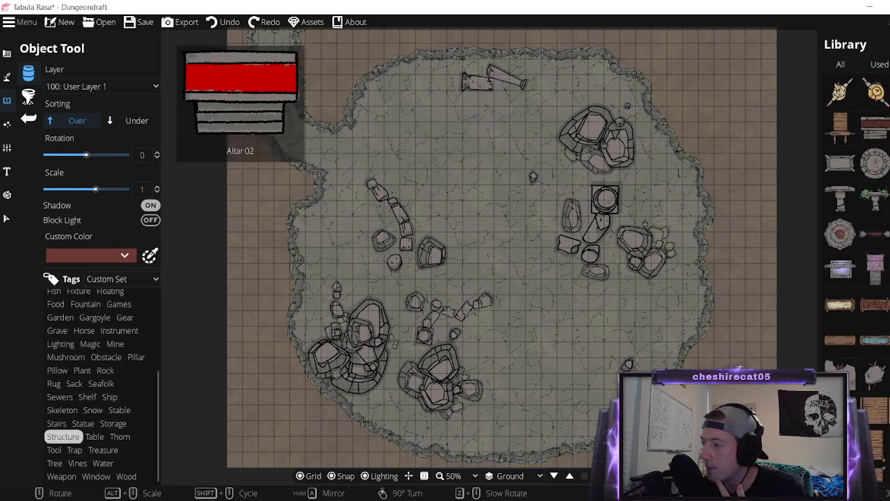
scroll(857, 204, down, 3)
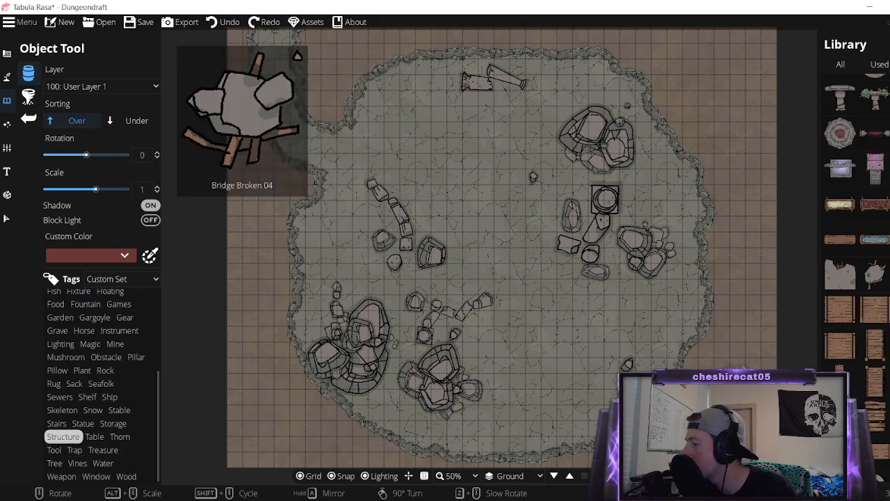
scroll(856, 204, down, 5)
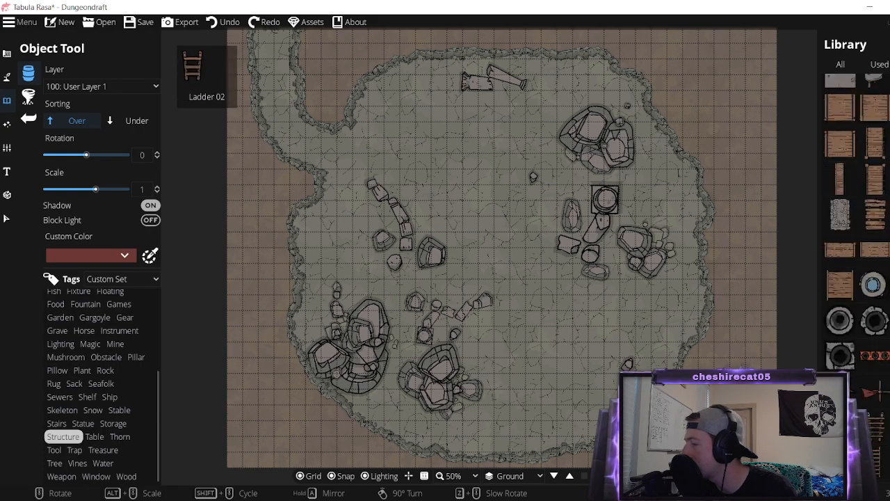
scroll(856, 204, down, 4)
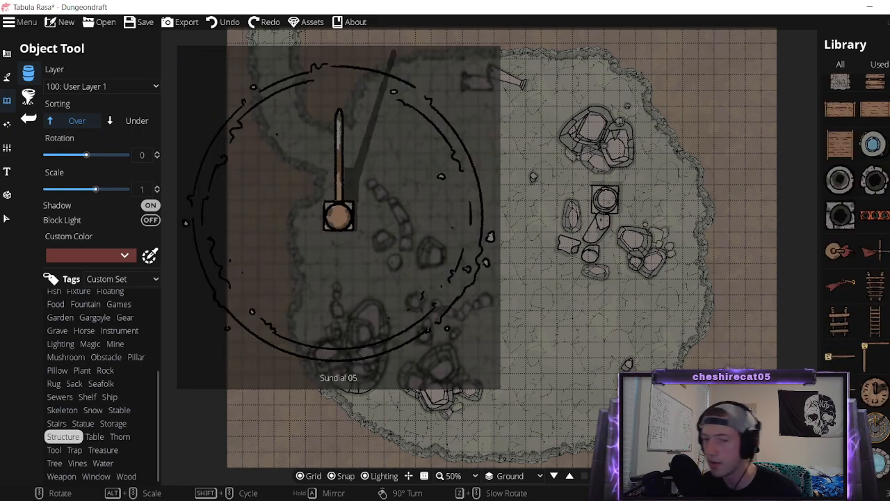
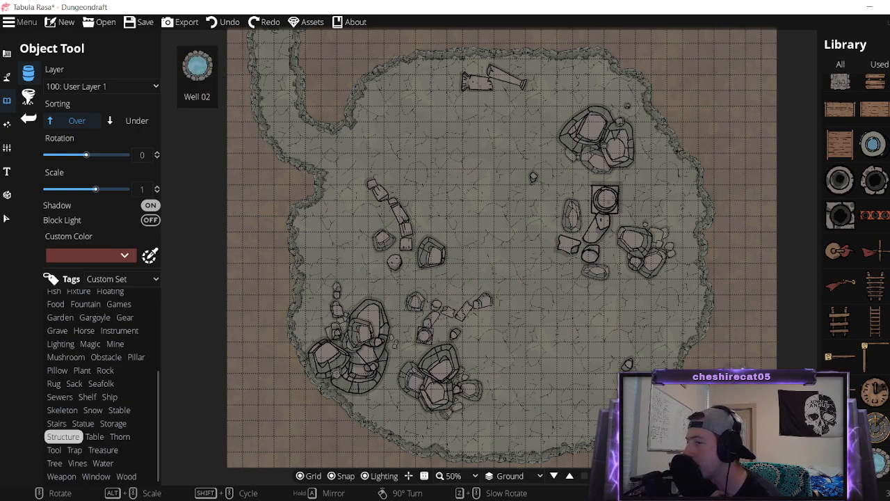
scroll(855, 208, down, 5)
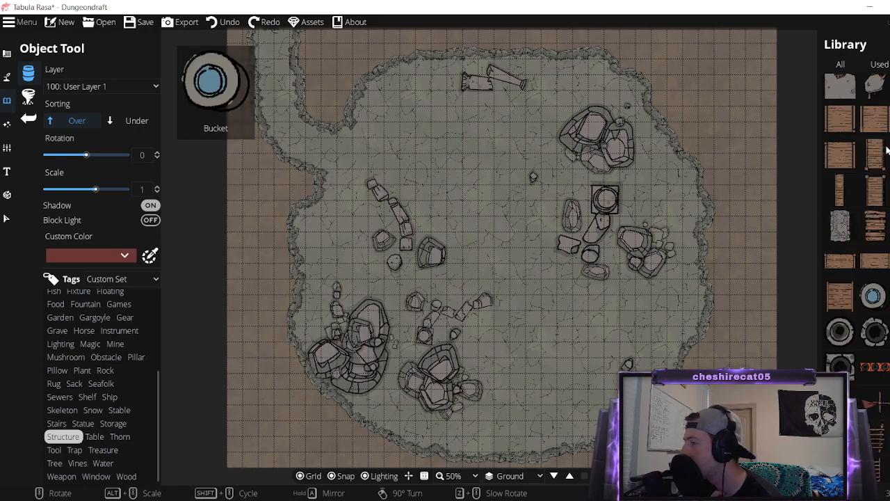
scroll(877, 163, up, 3)
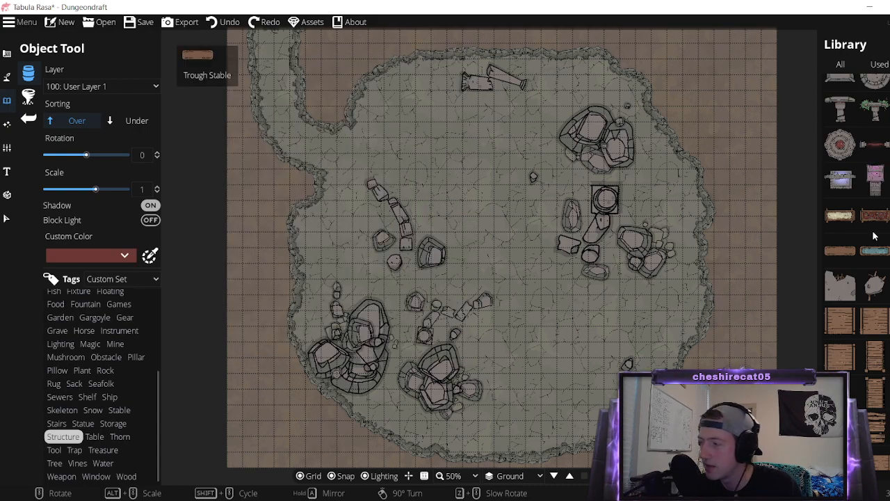
scroll(873, 236, down, 1)
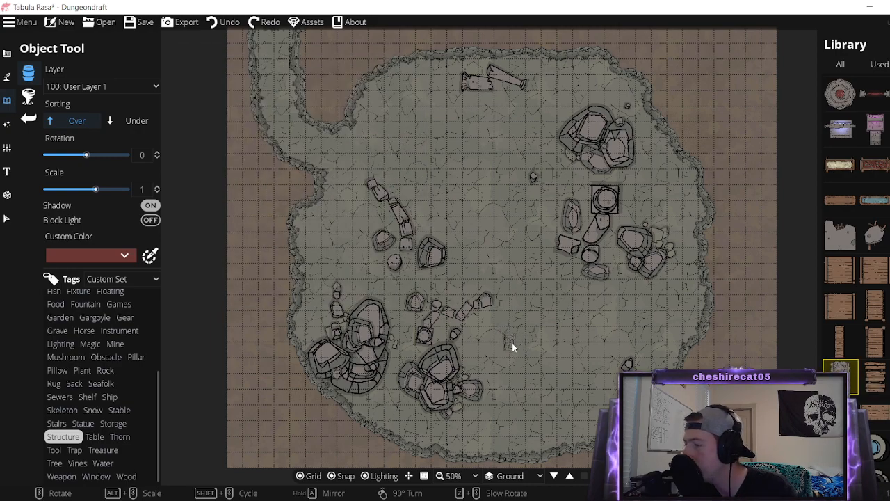
click(511, 341)
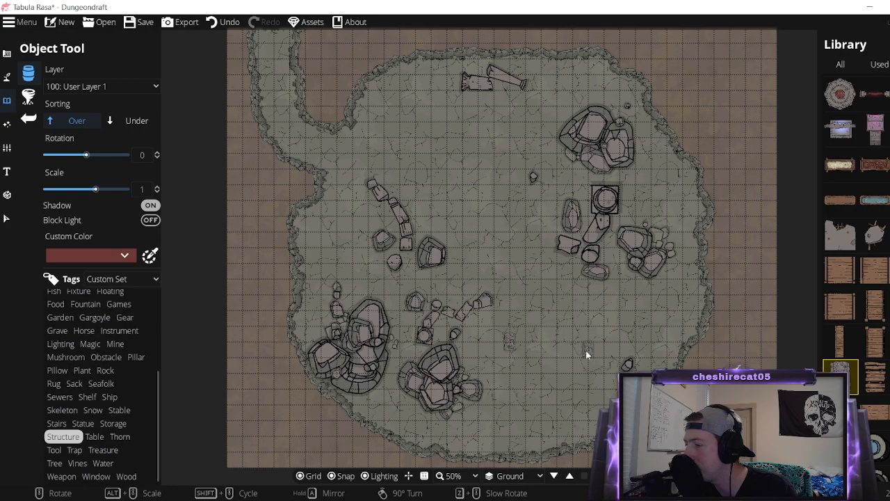
Enlarge the stone bridge piece to several grid squares and move it up beside the southern crumbled pillar.
click(7, 218)
click(507, 344)
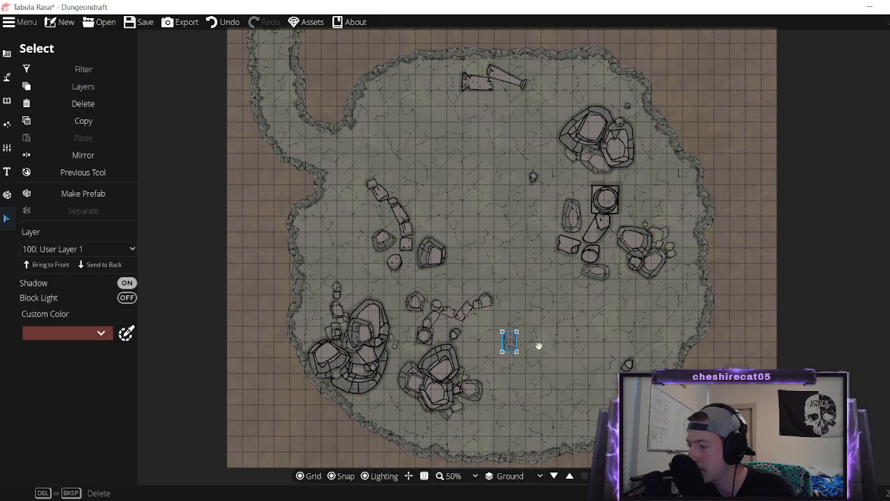
drag(516, 332, 585, 456)
drag(553, 400, 523, 327)
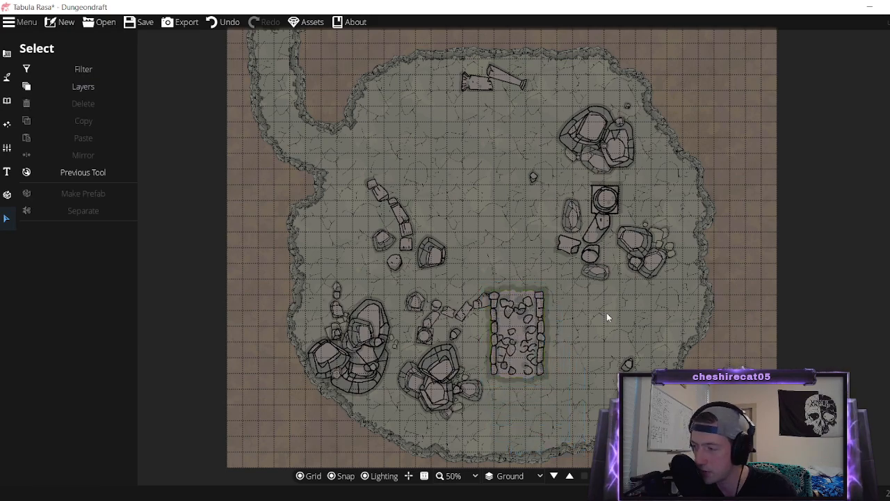
Rotate the stone bridge piece diagonally, enlarge it further and shift it southwest to overlap the southern rock pile.
drag(577, 322, 586, 382)
drag(516, 363, 532, 378)
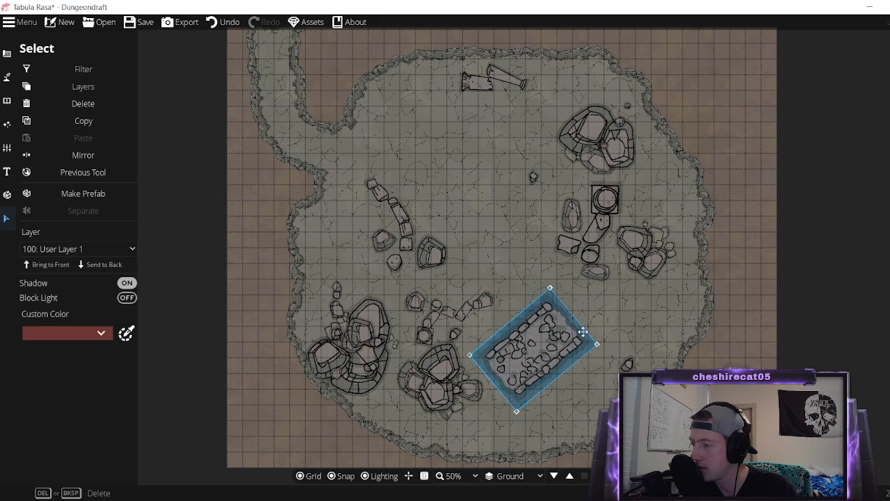
drag(550, 286, 534, 187)
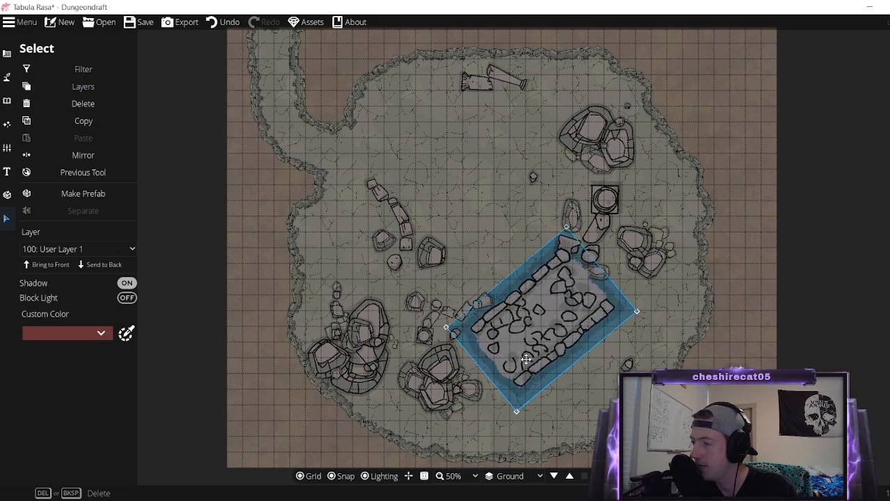
drag(527, 359, 510, 379)
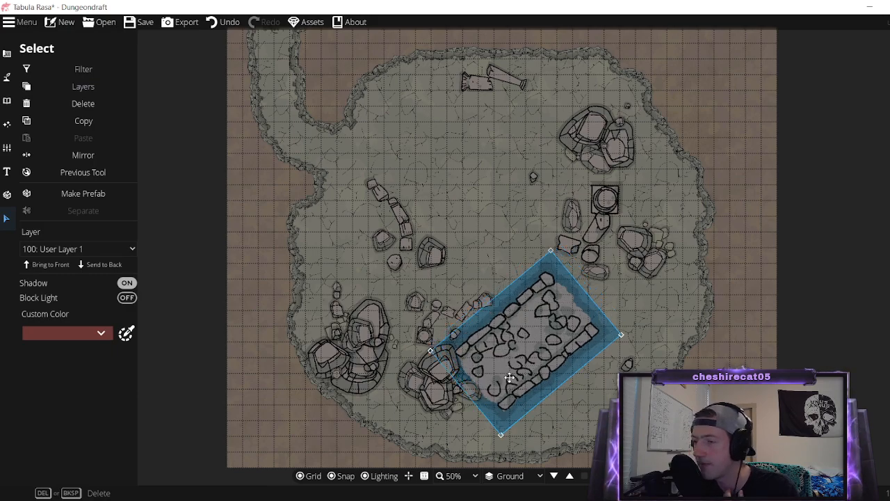
Turn on Block Light and turn off Shadow for the stone bridge piece.
click(127, 297)
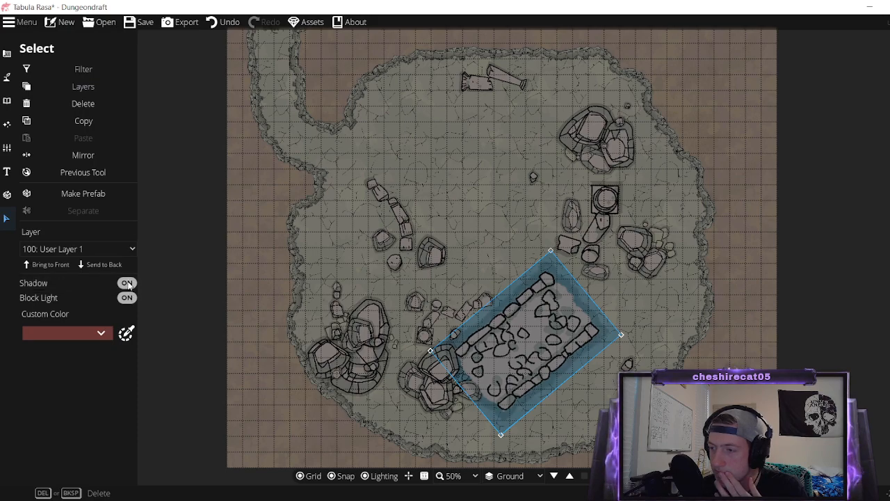
click(126, 282)
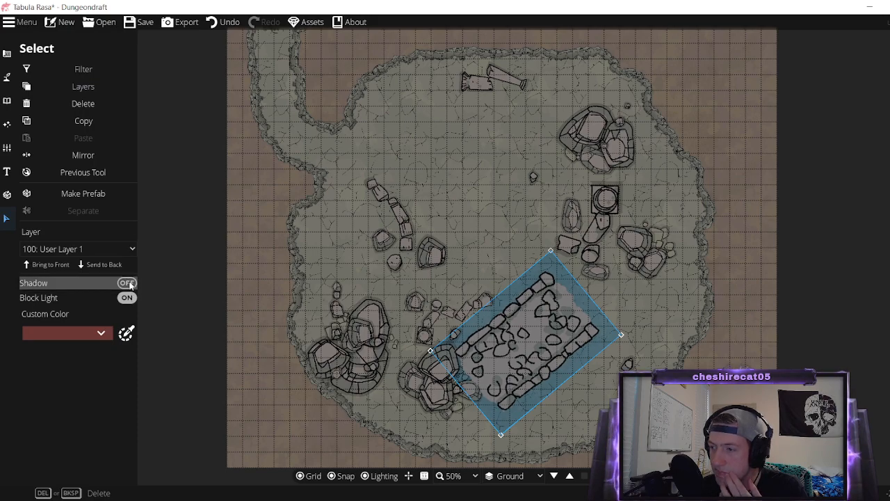
Place a light with range 5 and intensity 1 on the middle of the stone bridge piece.
click(7, 124)
click(70, 96)
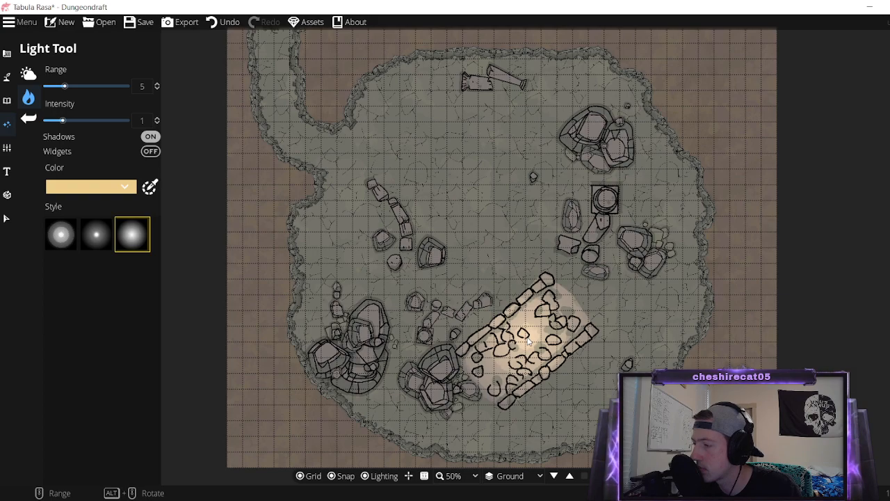
Select the stone bridge piece and assign it to layer 200: User Layer 2.
click(6, 218)
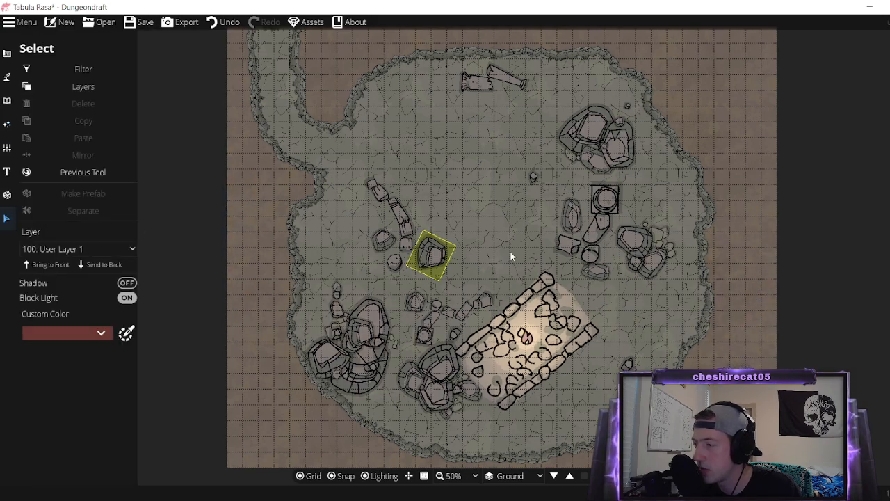
click(590, 342)
click(590, 340)
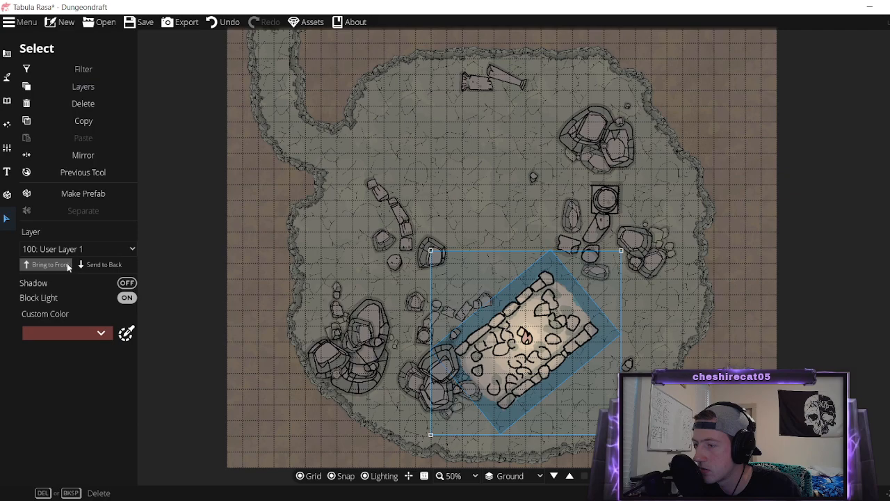
click(84, 252)
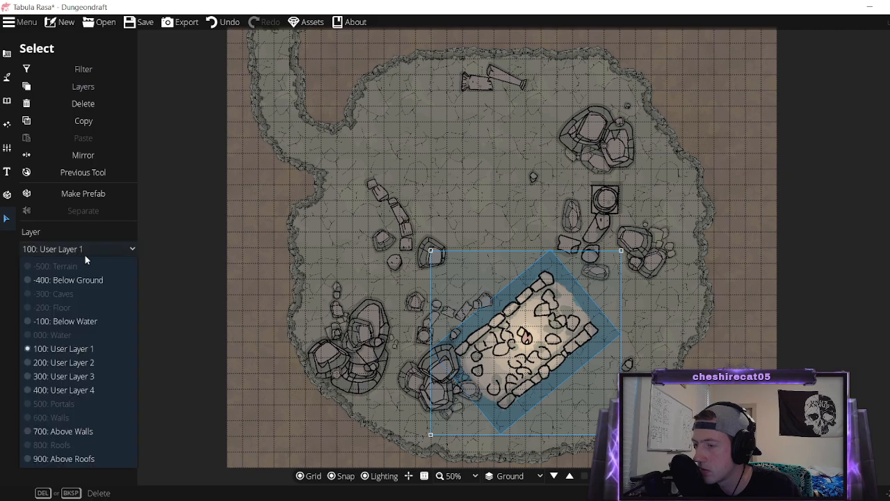
click(84, 362)
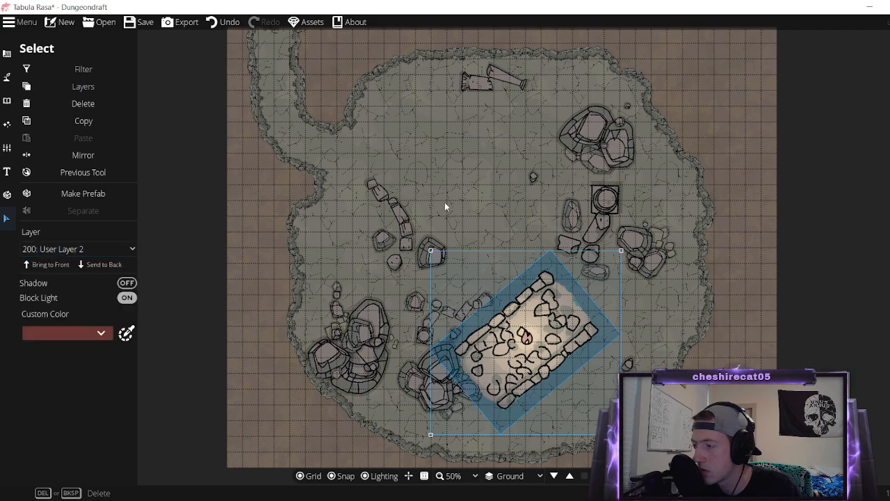
Shift the stone bridge piece slightly east and then northwest to the cave's centre, clear of the light source.
drag(584, 335, 609, 327)
click(526, 337)
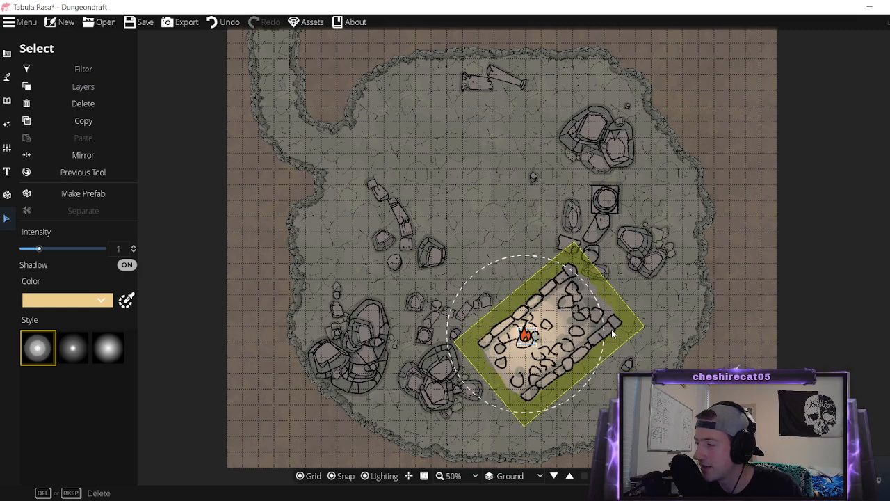
click(524, 340)
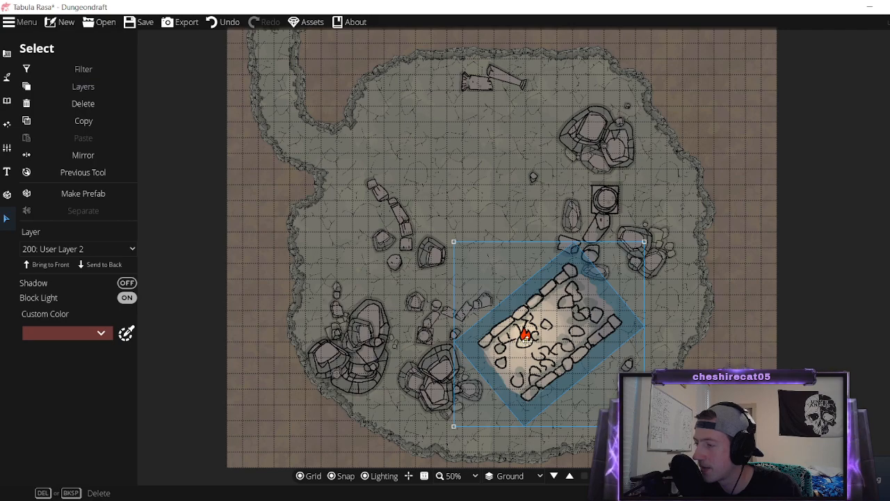
drag(525, 336, 462, 244)
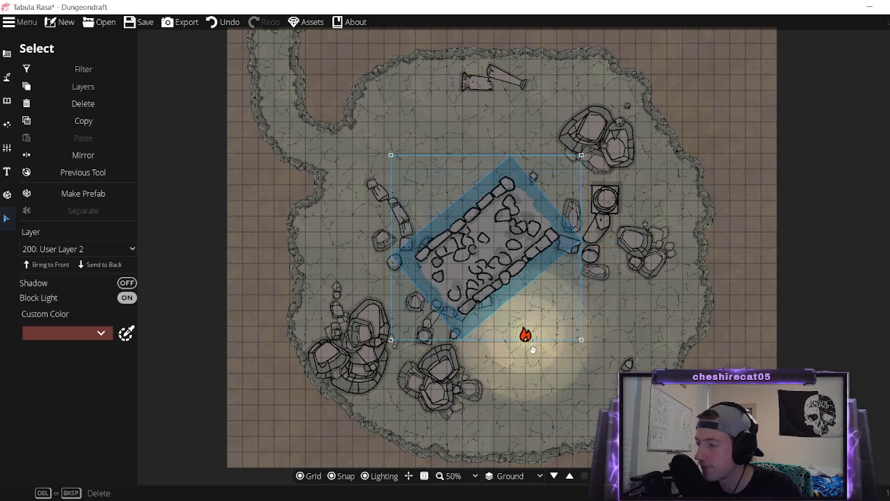
Delete the light on the open floor in the southern part of the cave.
click(548, 427)
click(525, 335)
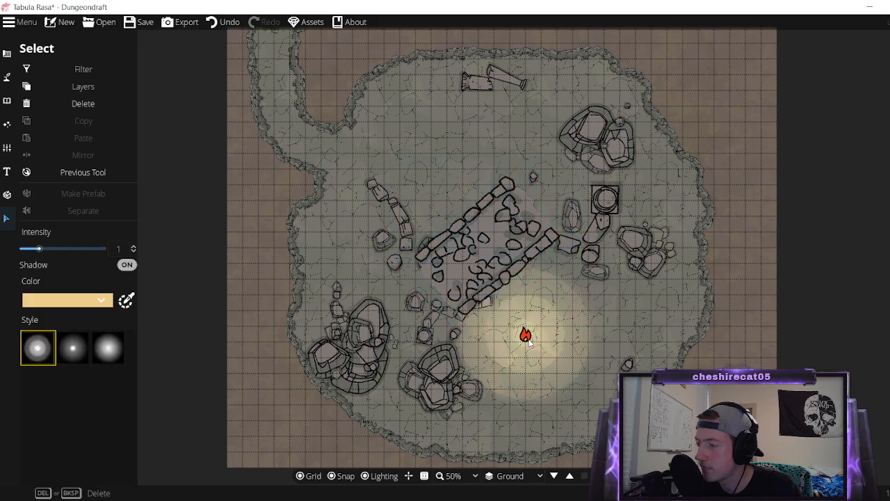
click(83, 103)
Move the stone bridge piece to the floor east of the southern rock pile and assign it to layer 100: User Layer 1.
drag(501, 253, 555, 346)
click(554, 345)
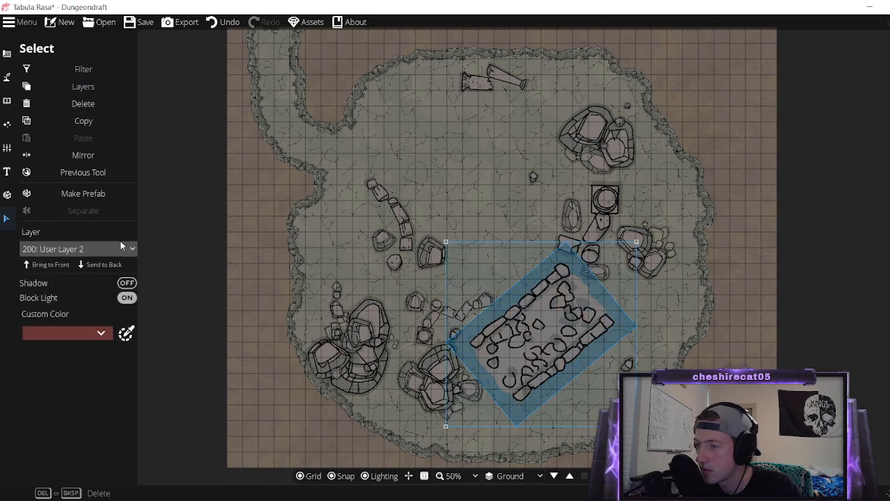
click(118, 249)
click(66, 348)
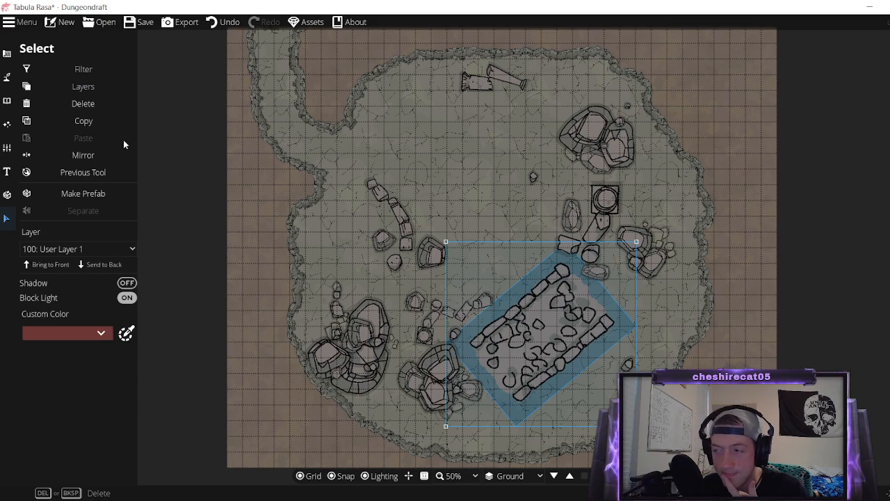
Browse the object library's Structure, Wood, Fountain and Games tags for further cave decorations.
click(8, 102)
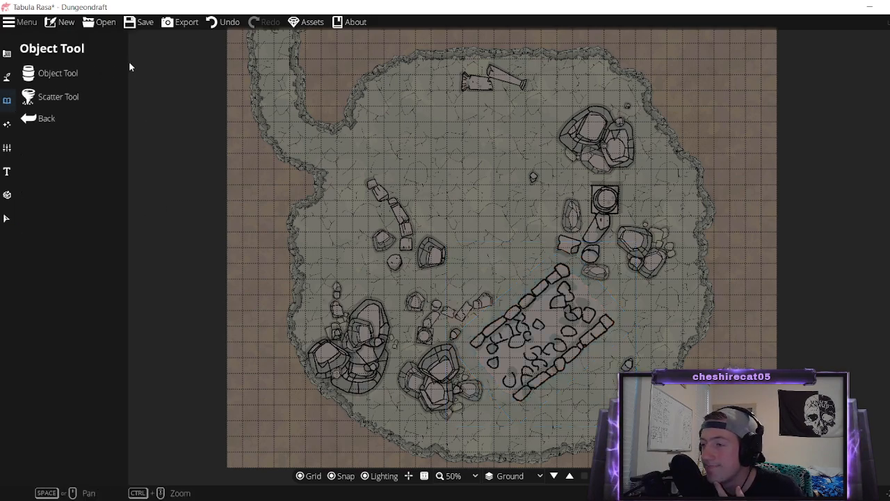
click(56, 70)
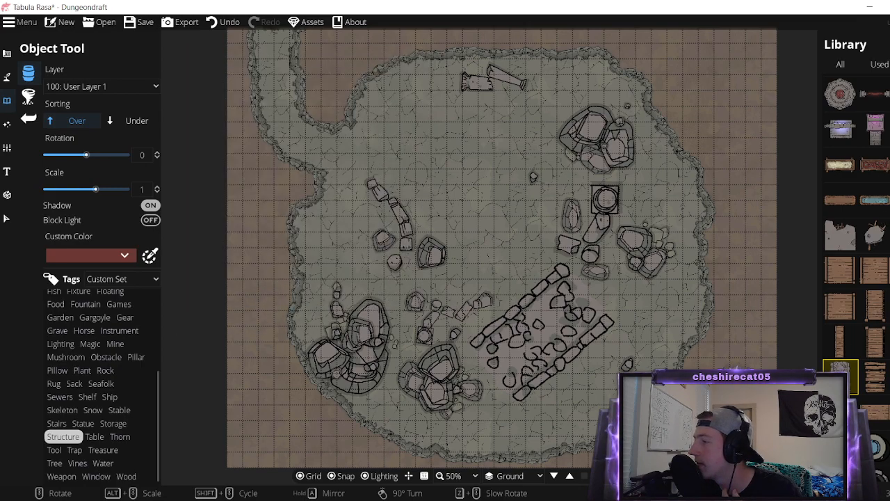
scroll(855, 209, down, 5)
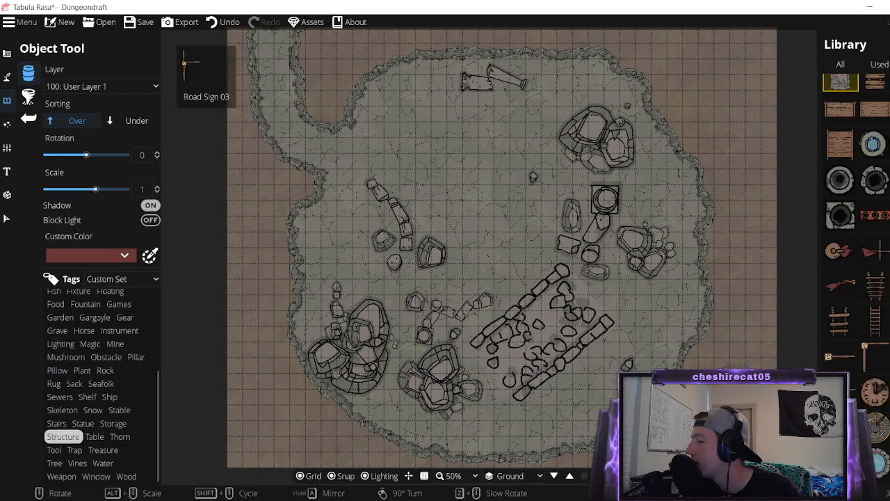
click(105, 477)
click(127, 477)
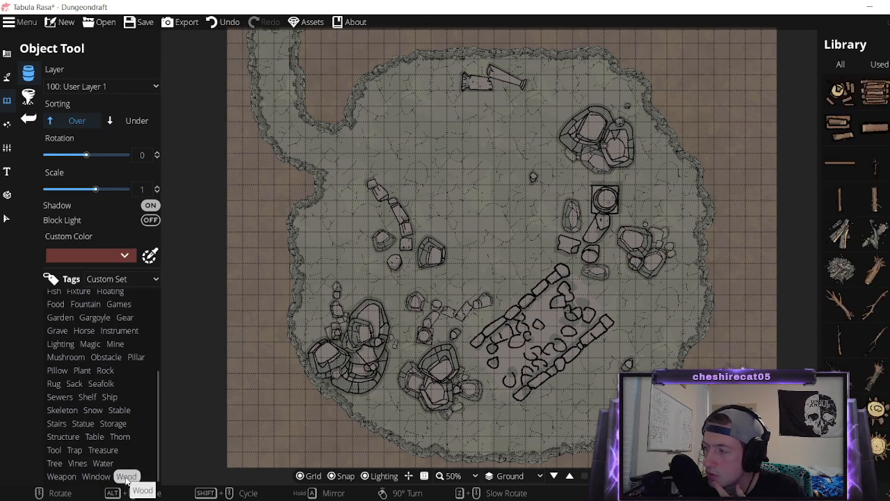
click(54, 462)
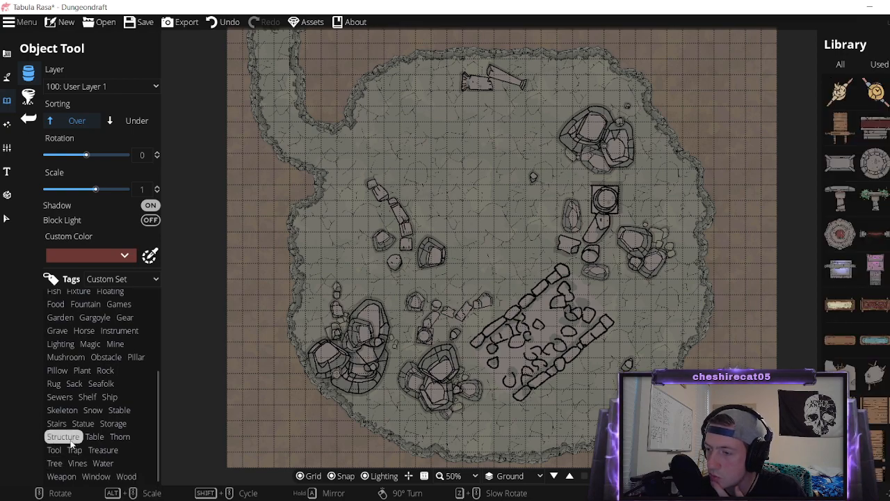
click(49, 452)
click(83, 305)
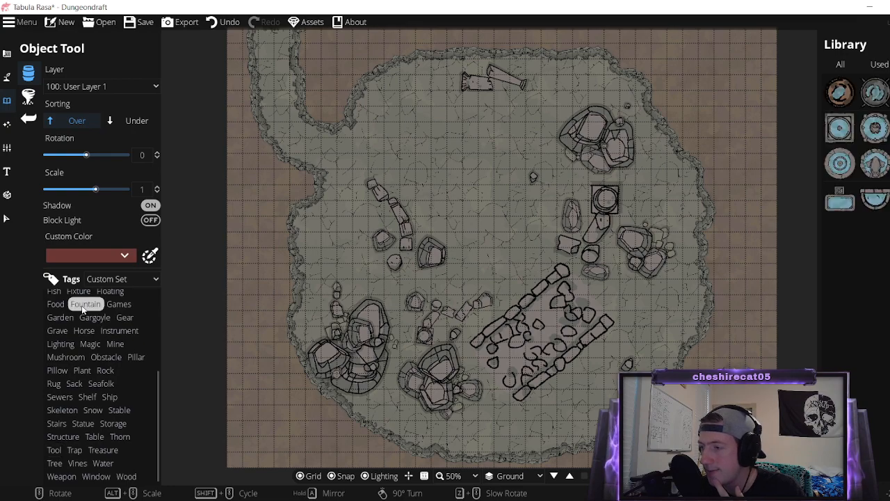
click(123, 307)
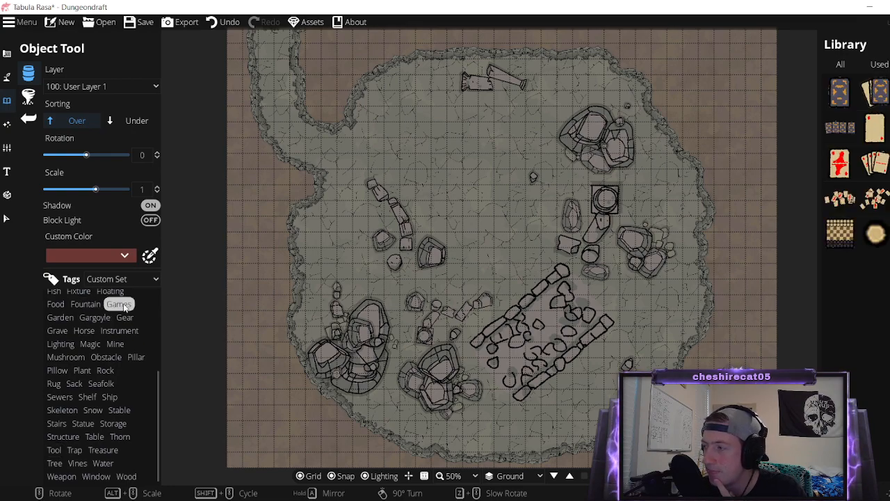
Examine the objects in the Destruction and Military tag sets and under the Instrument tag.
click(118, 279)
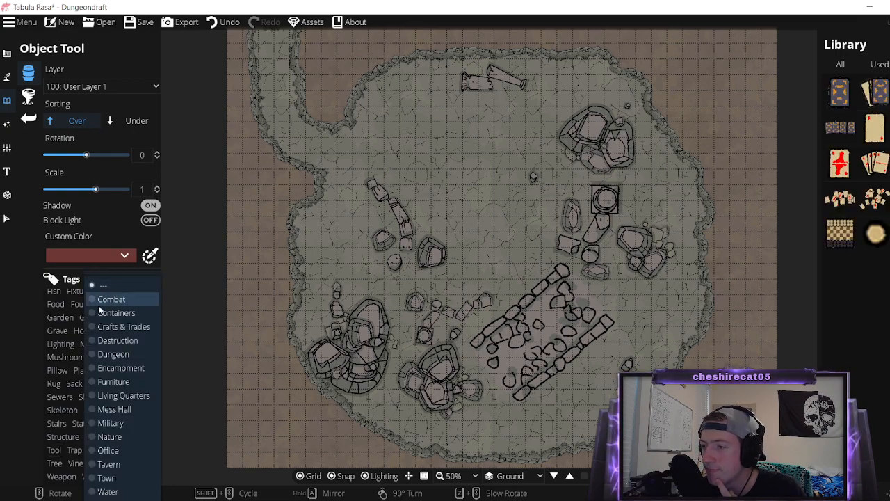
click(117, 340)
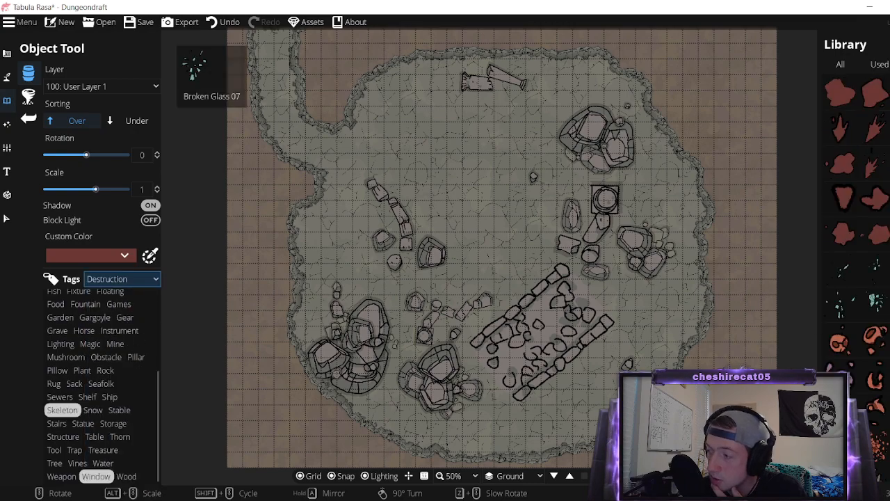
scroll(856, 230, down, 10)
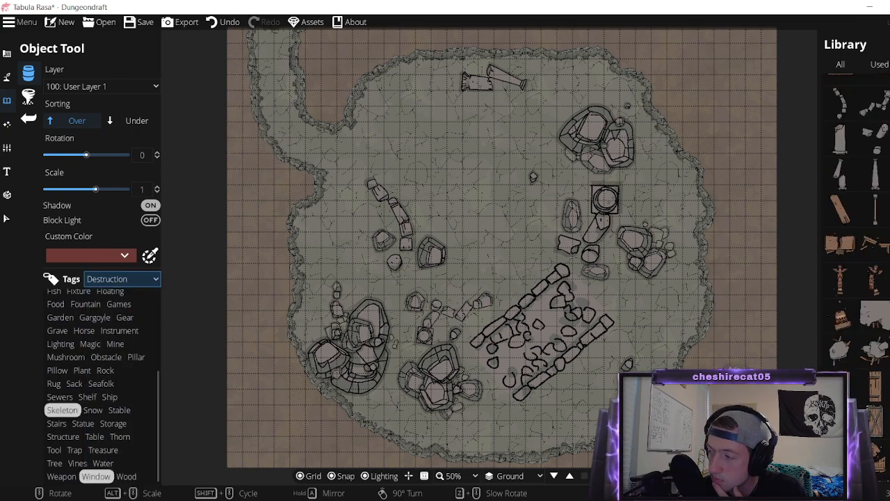
scroll(856, 209, down, 8)
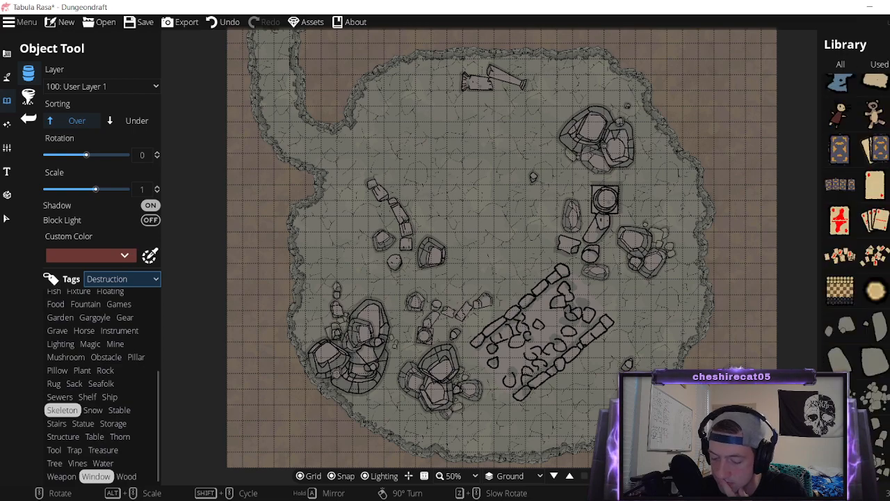
click(120, 318)
click(120, 332)
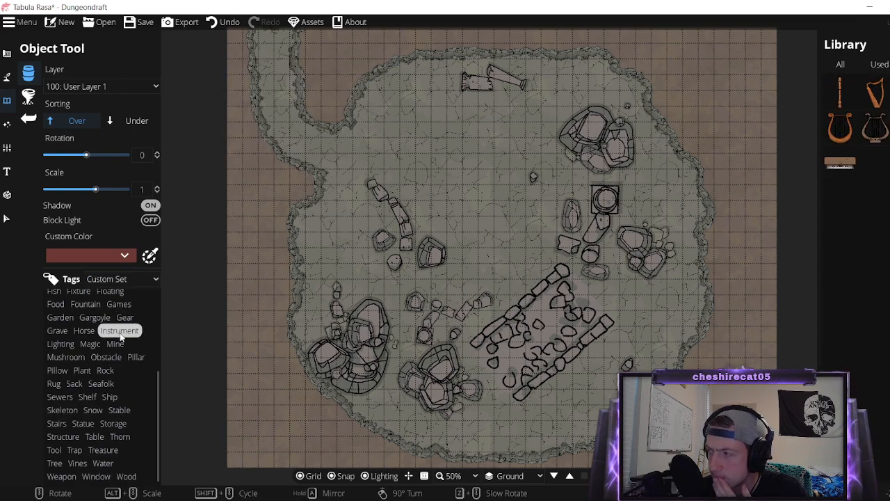
click(121, 280)
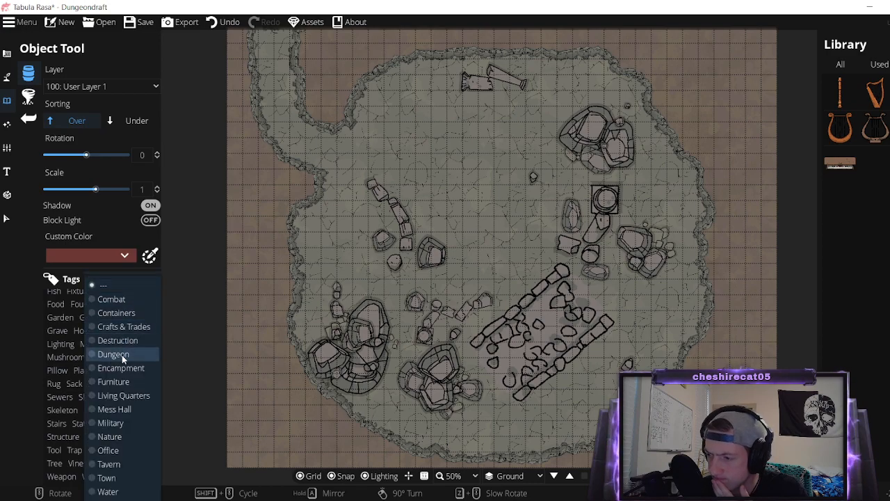
click(122, 422)
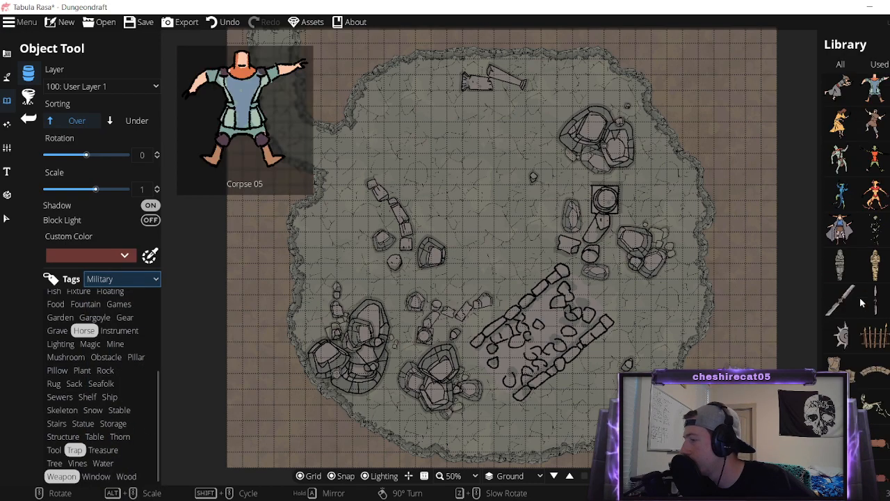
scroll(861, 302, down, 1)
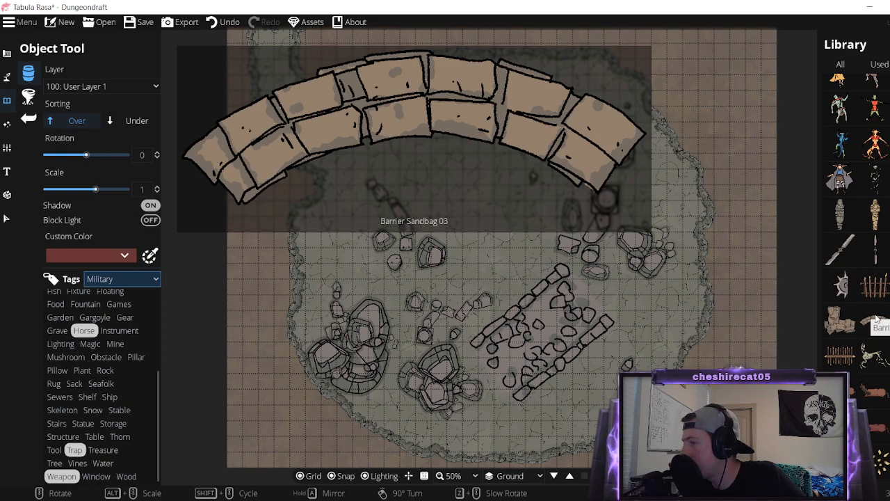
scroll(877, 319, down, 2)
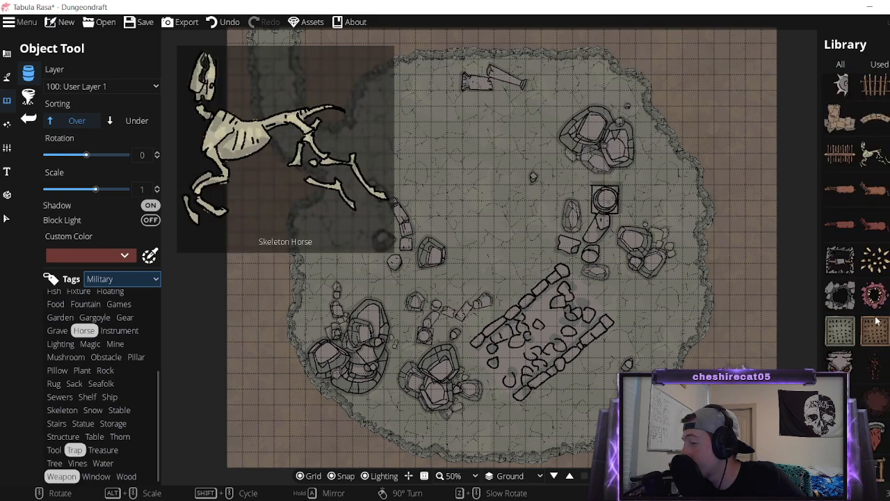
scroll(878, 318, down, 3)
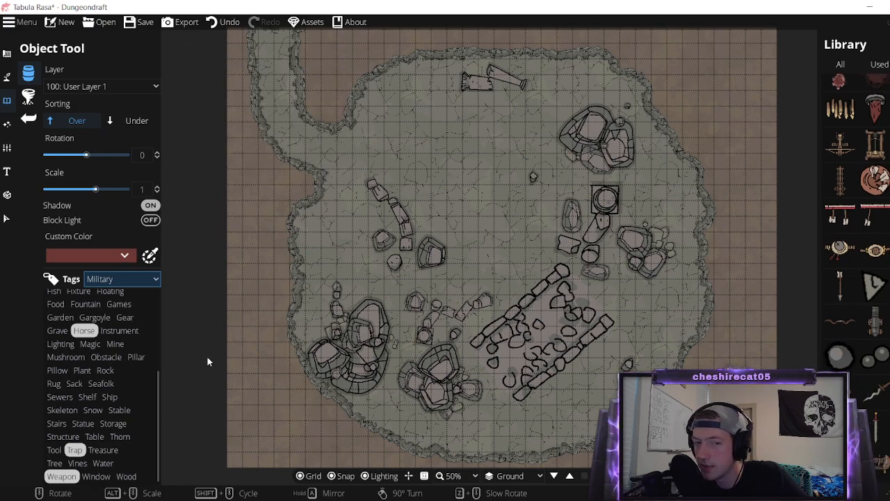
Look through the objects tagged Ship, Sewers, Pillar and Rock.
click(73, 409)
click(108, 398)
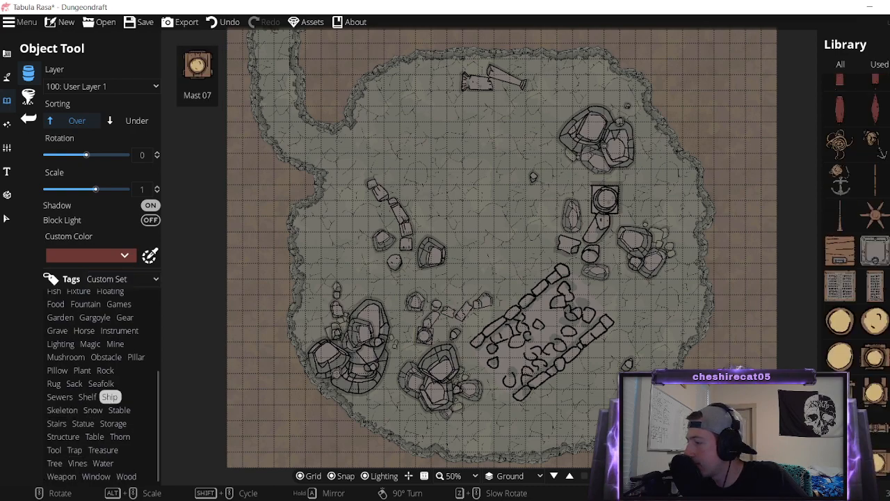
scroll(866, 278, down, 4)
scroll(865, 278, up, 5)
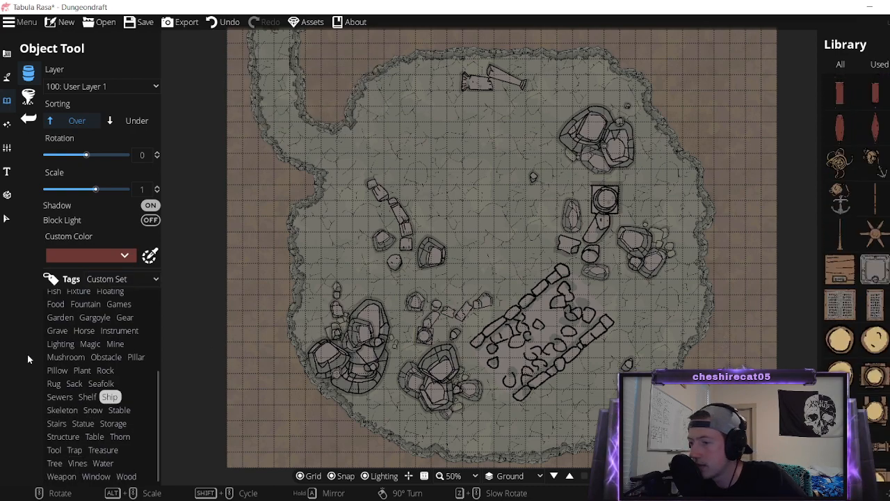
click(62, 397)
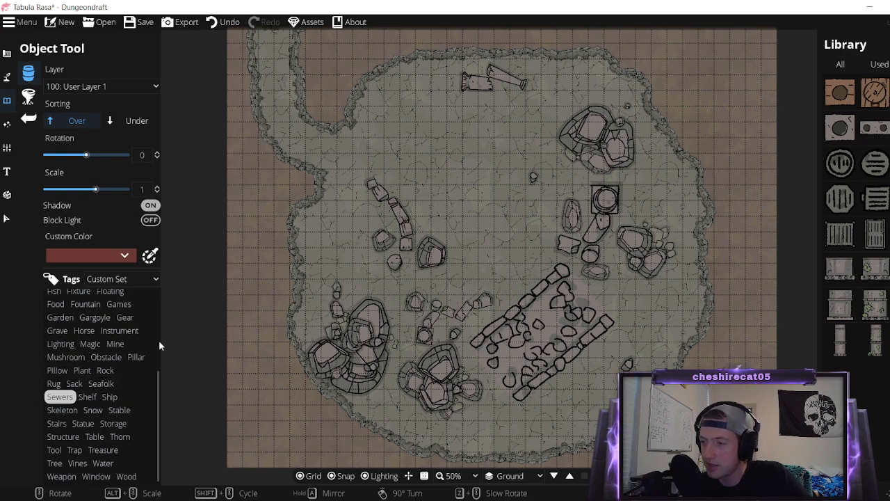
click(136, 357)
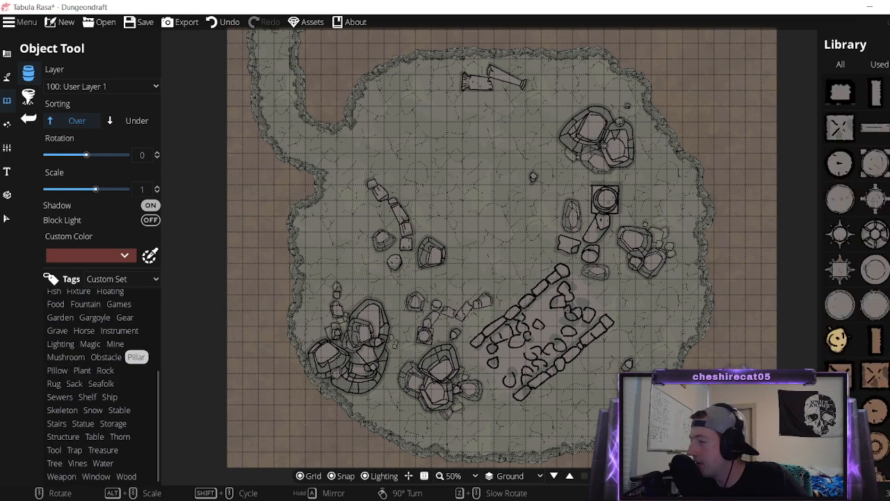
scroll(857, 209, down, 1)
scroll(857, 208, up, 2)
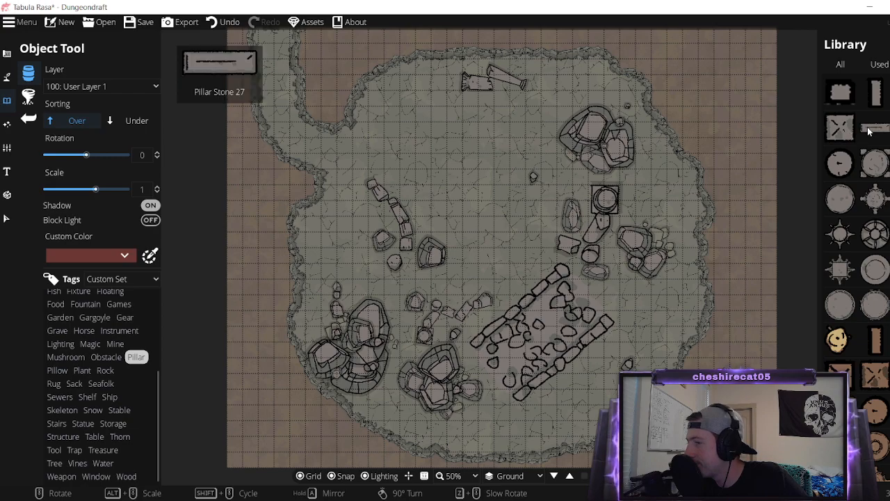
click(105, 370)
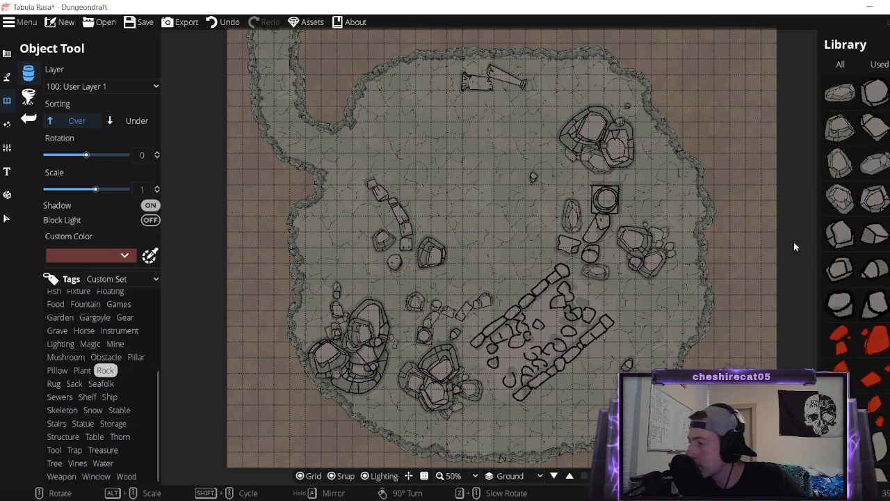
scroll(869, 241, up, 3)
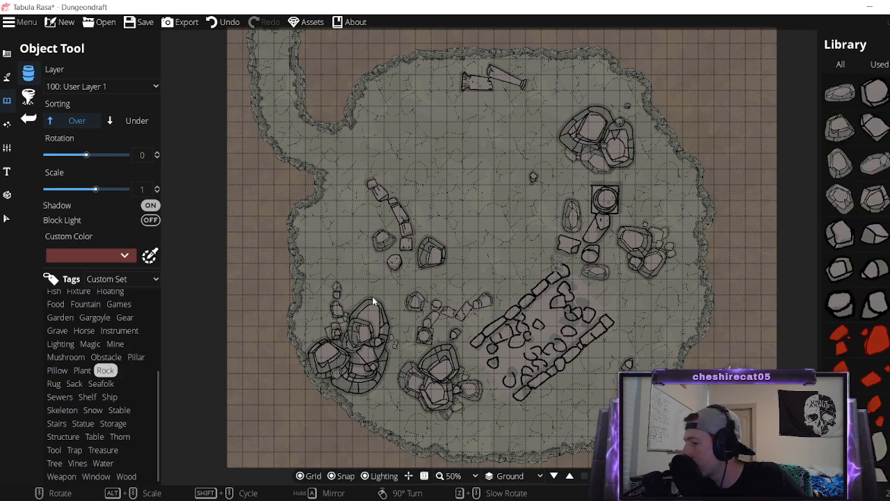
Look through the objects tagged Skeleton, Bridge, Lighting, Broken and Cave for further cave decorations.
click(70, 410)
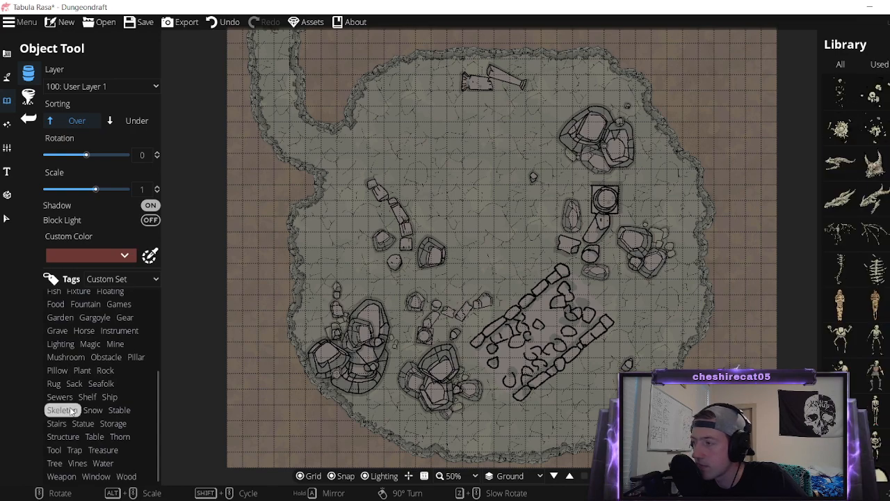
scroll(99, 344, up, 4)
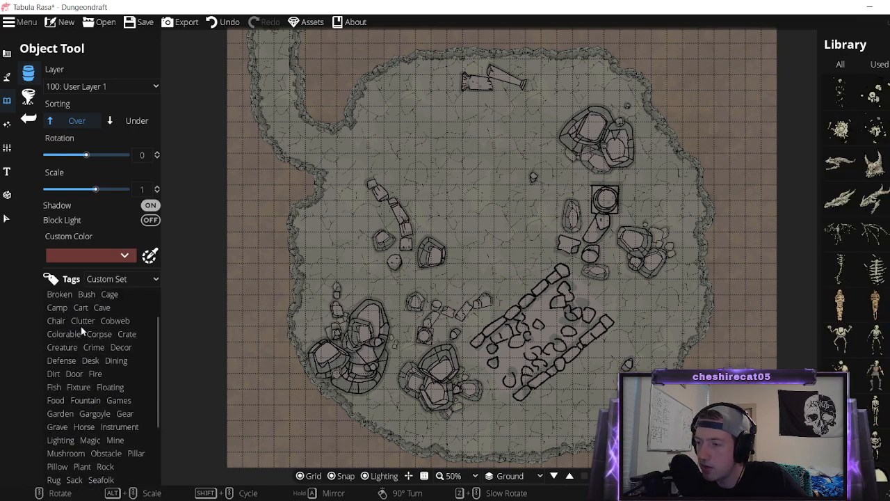
scroll(80, 327, up, 2)
click(106, 324)
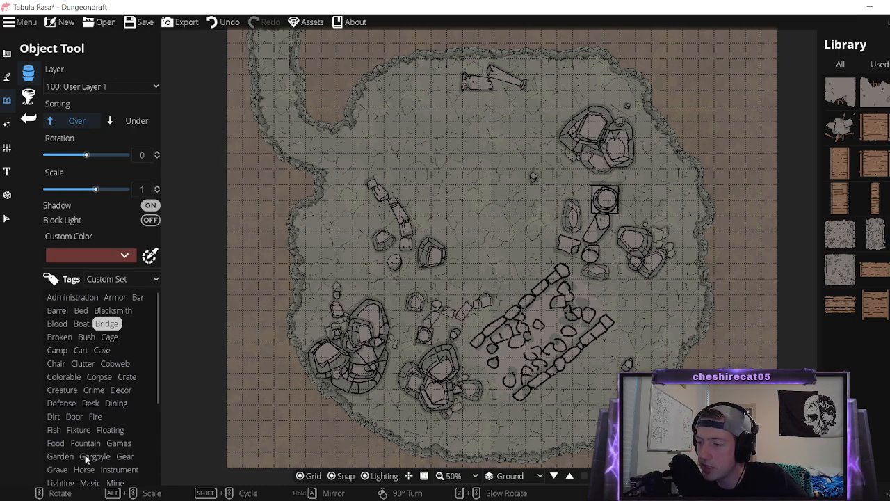
scroll(91, 457, down, 1)
click(59, 459)
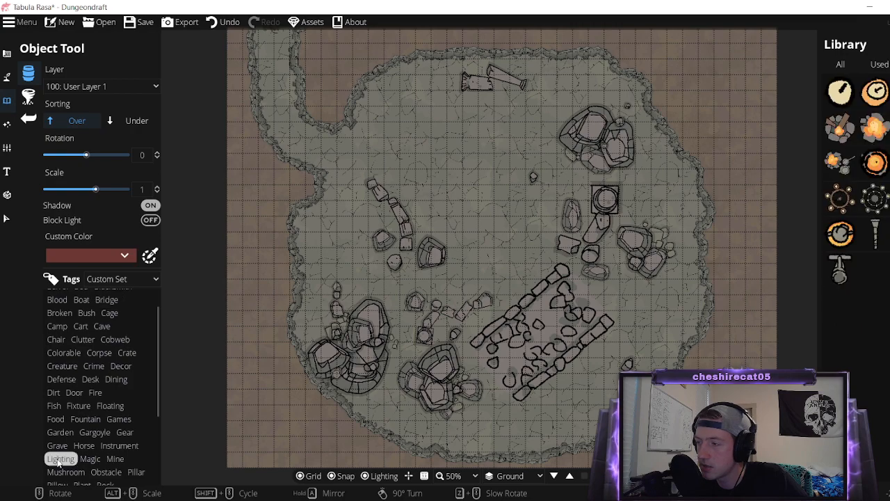
click(60, 314)
scroll(877, 305, down, 5)
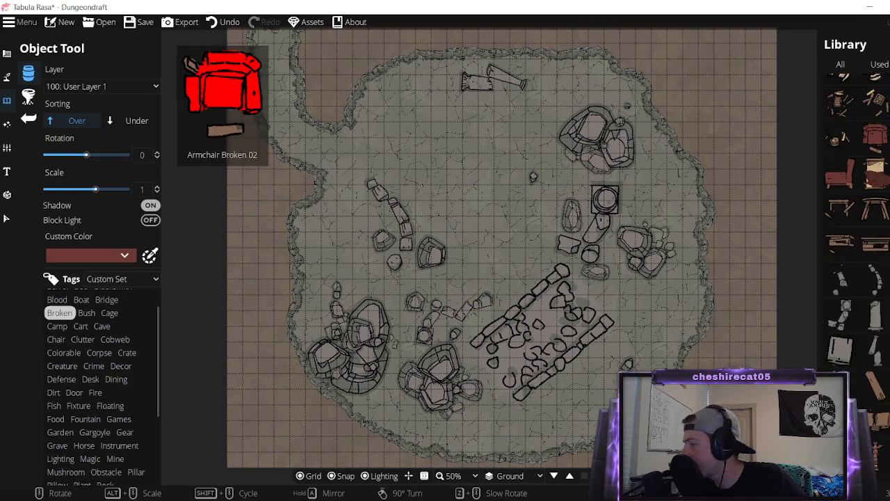
scroll(877, 306, down, 2)
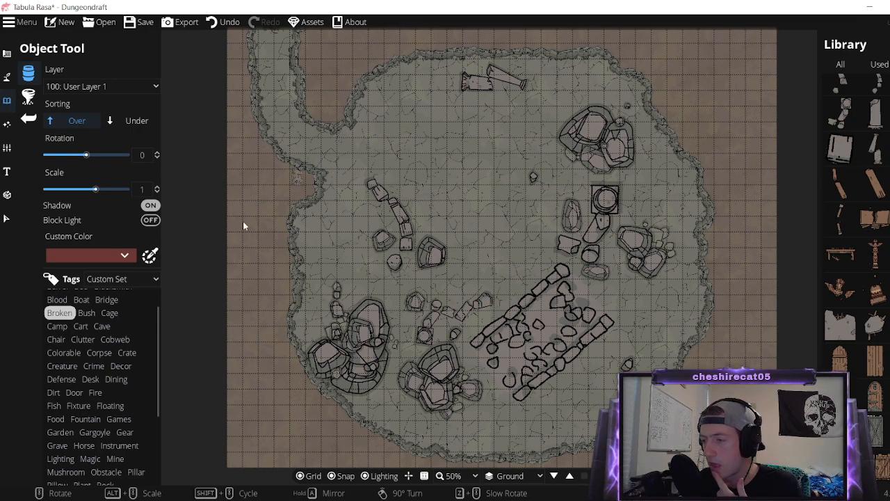
click(101, 326)
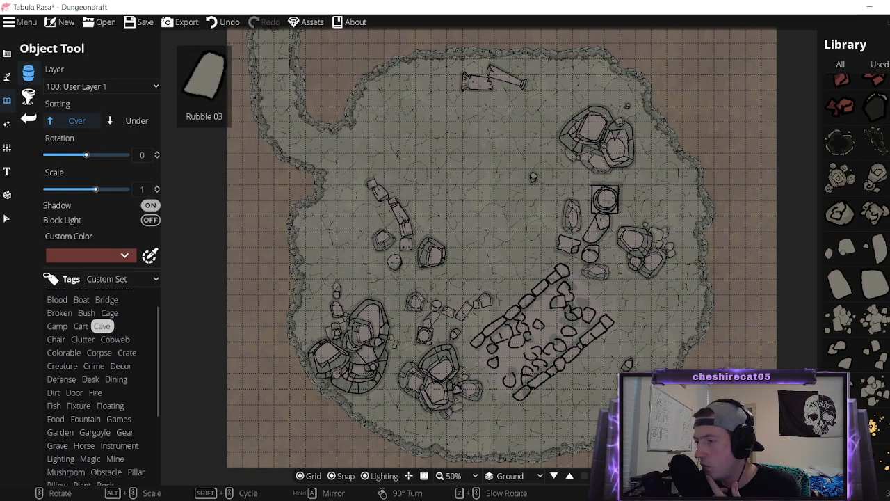
Delete the stone bridge piece from the southeastern cave floor.
click(6, 219)
click(541, 308)
click(61, 101)
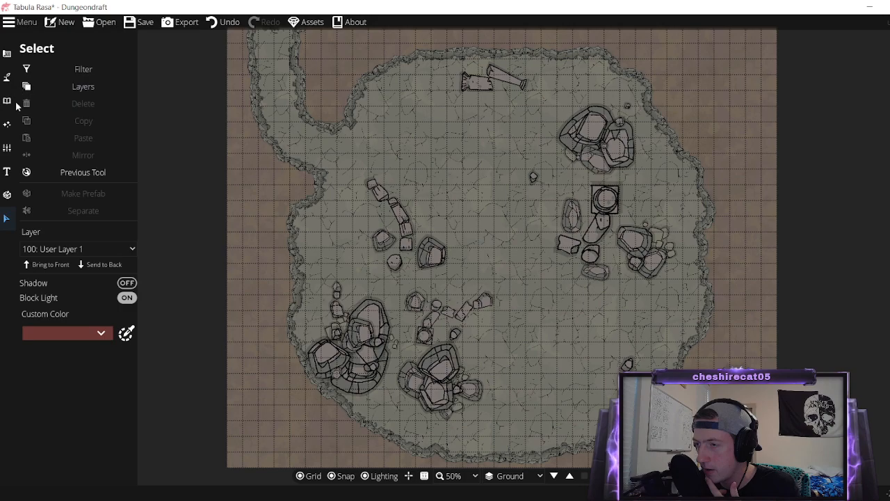
Examine the Broken objects available for scattering and the Cave-tagged stalagmites, crystals and rubble.
click(7, 101)
click(28, 95)
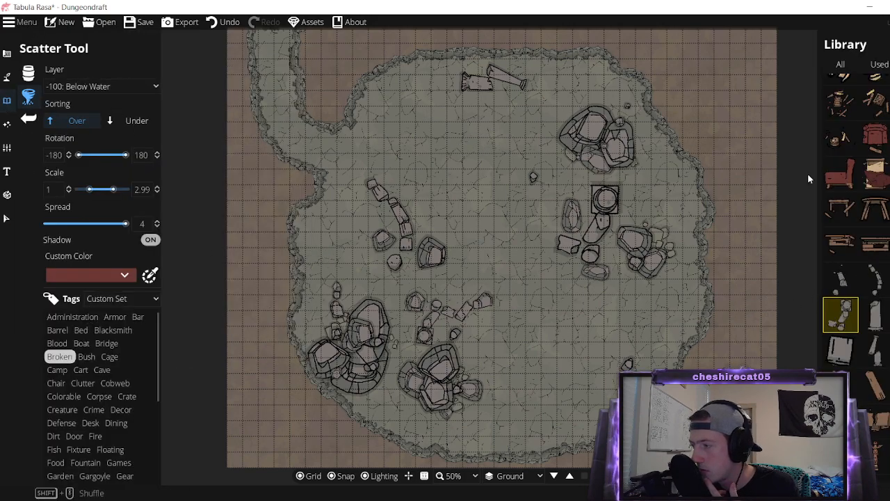
scroll(862, 278, down, 5)
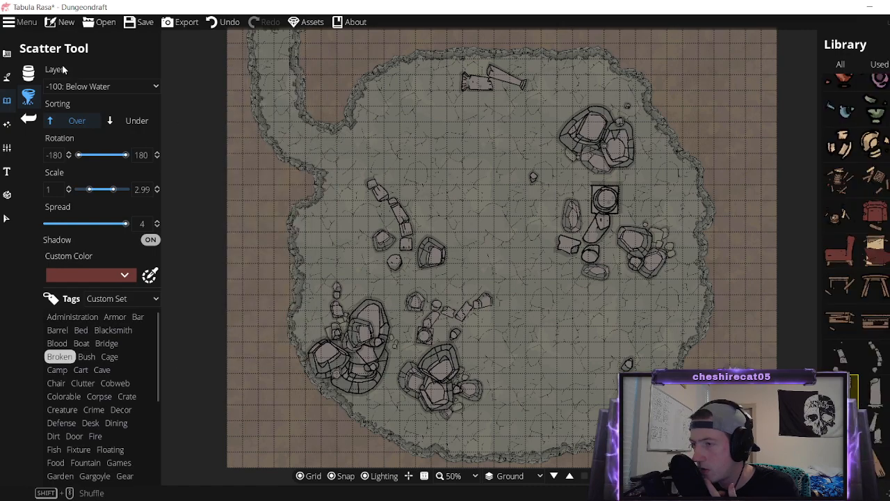
click(7, 101)
mouse_move(830, 261)
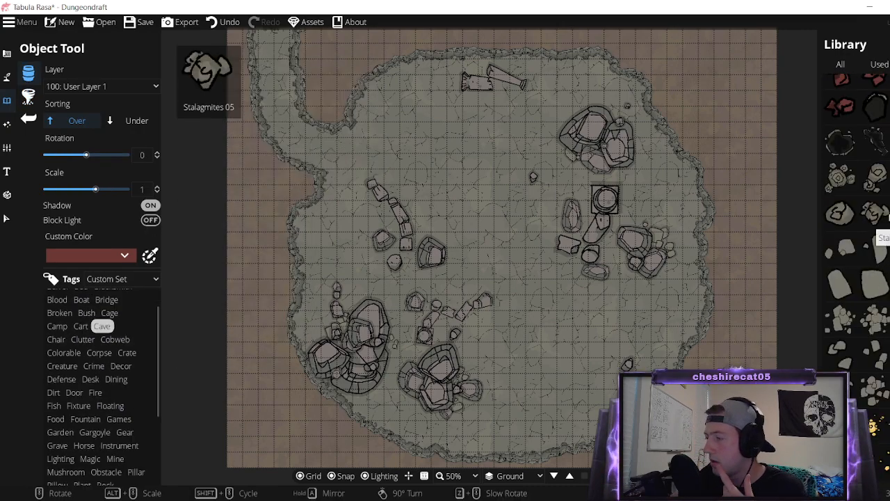
scroll(876, 236, up, 1)
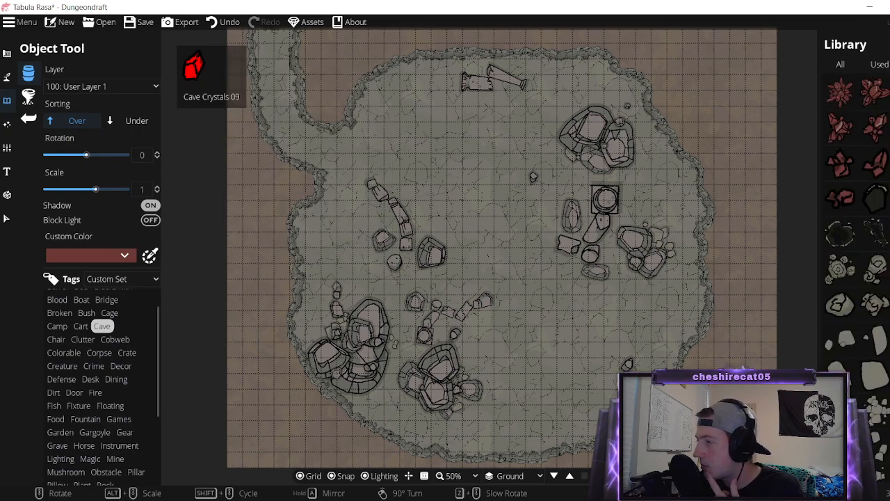
scroll(855, 209, down, 1)
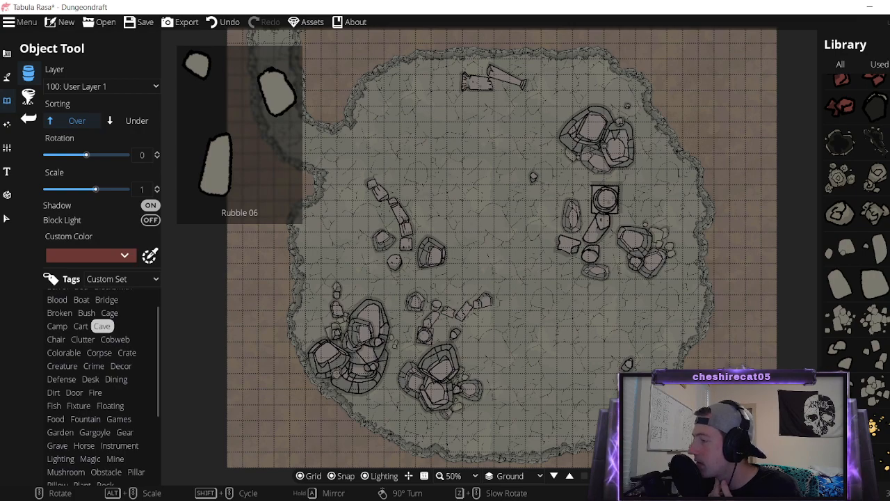
scroll(876, 309, up, 2)
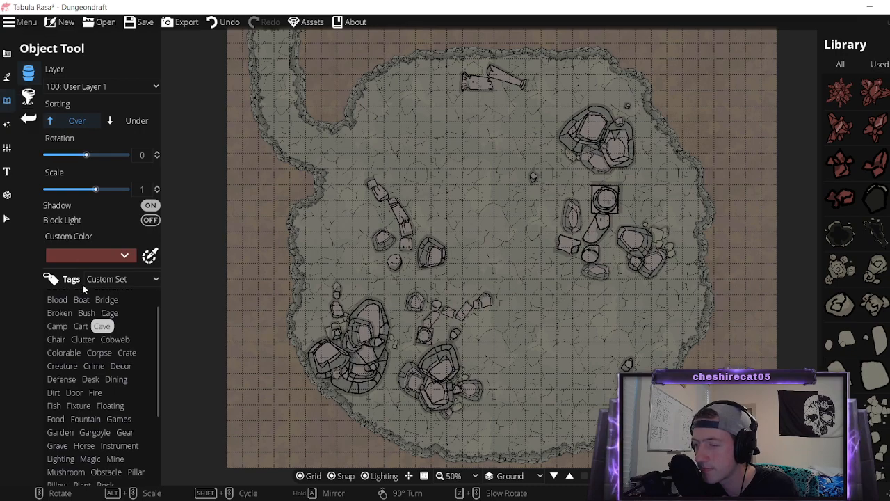
scroll(86, 338, up, 1)
Browse the Barrel, Administration, Bridge, Broken, Camp and Clutter tags for objects that suit the cave.
click(61, 311)
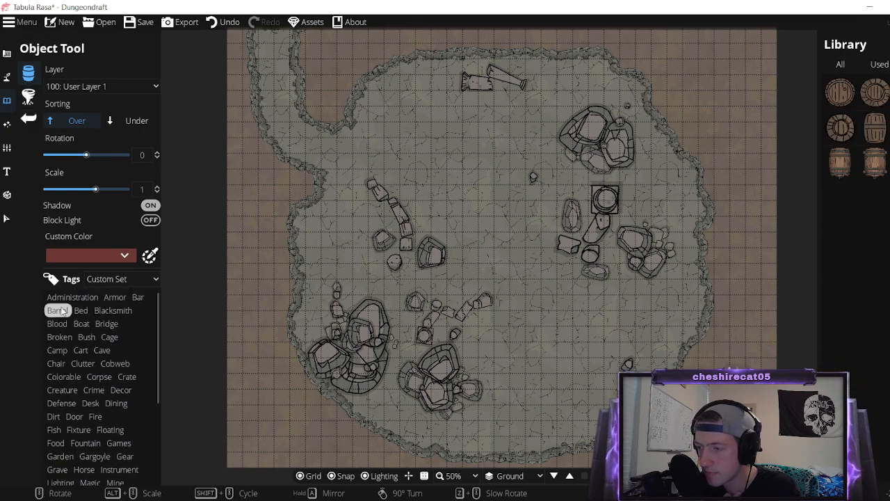
click(82, 299)
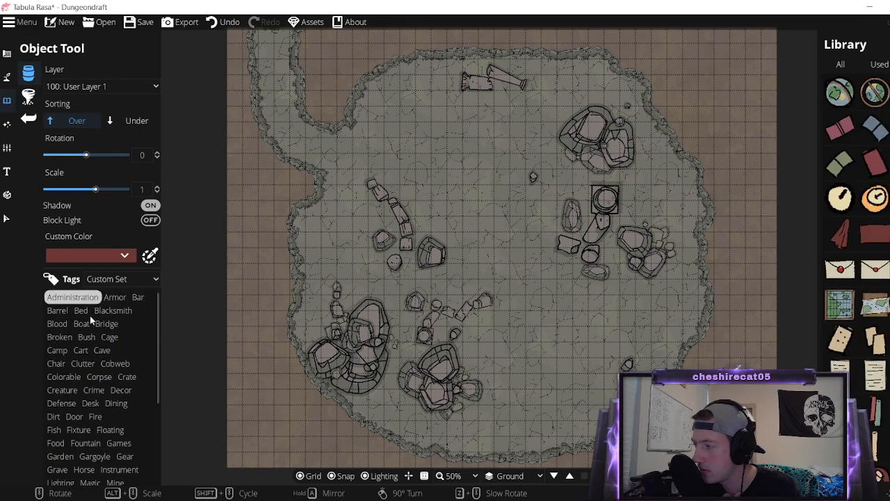
scroll(855, 333, down, 2)
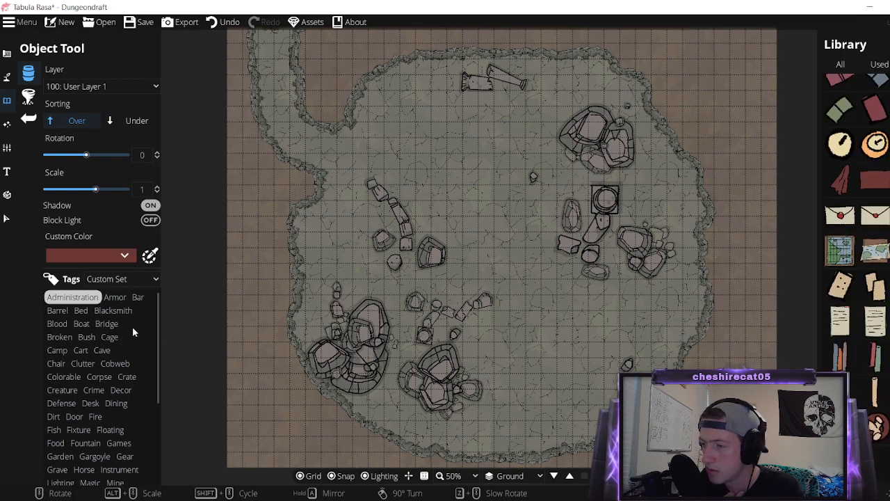
click(111, 324)
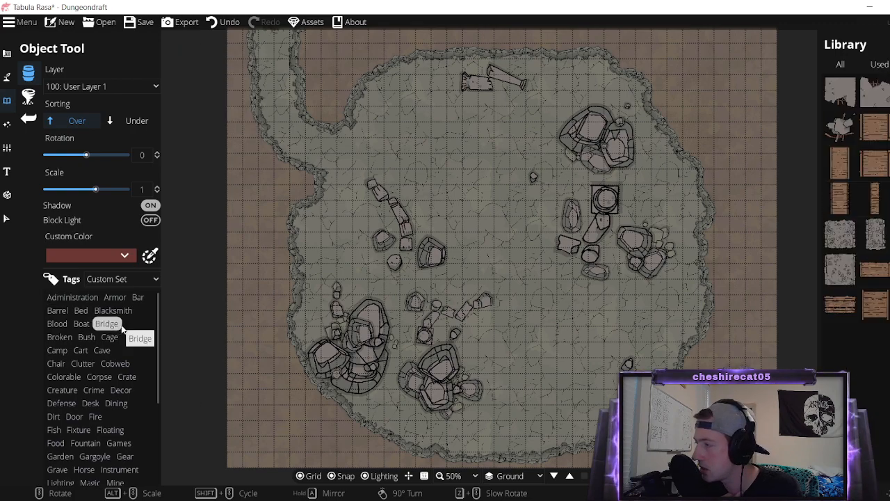
click(60, 336)
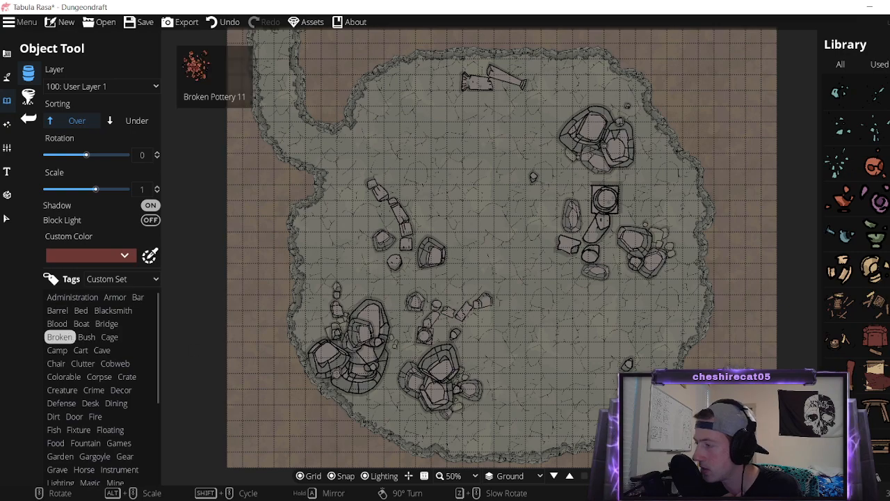
scroll(856, 257, down, 3)
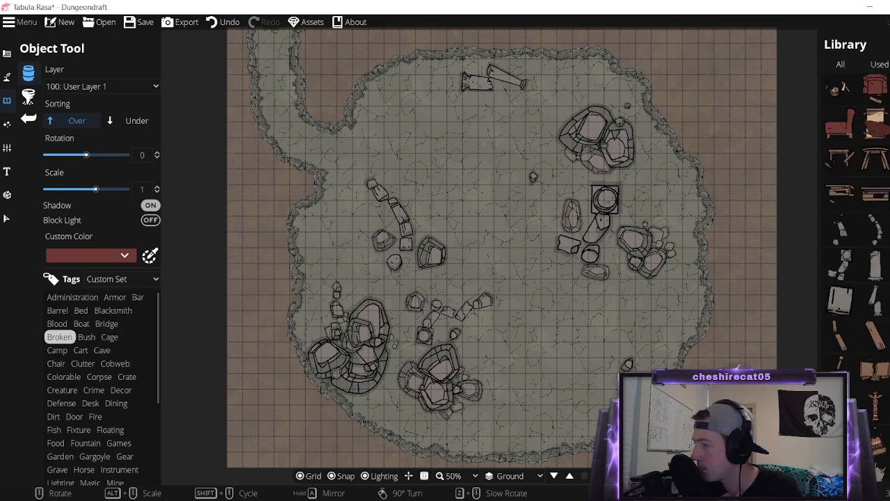
scroll(856, 278, down, 4)
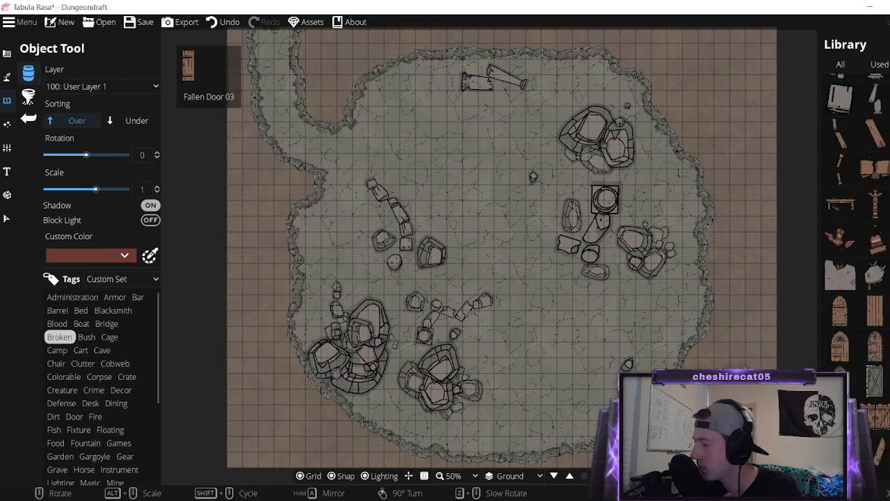
click(59, 350)
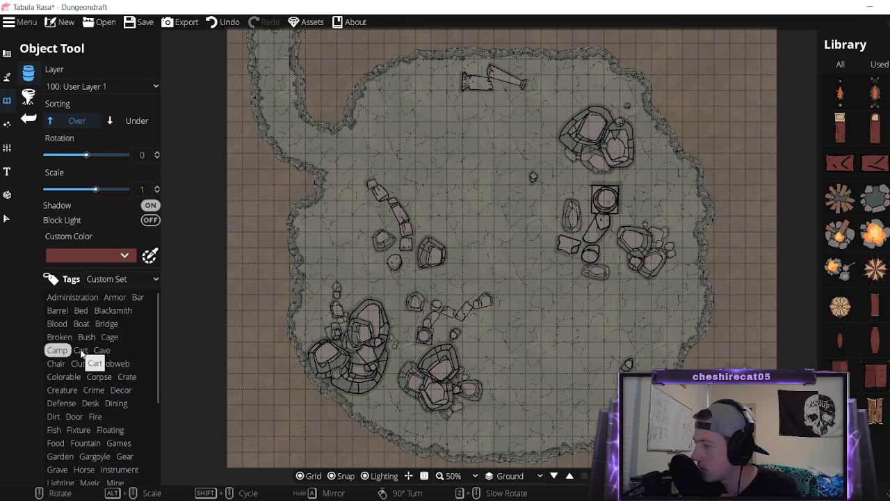
mouse_move(870, 303)
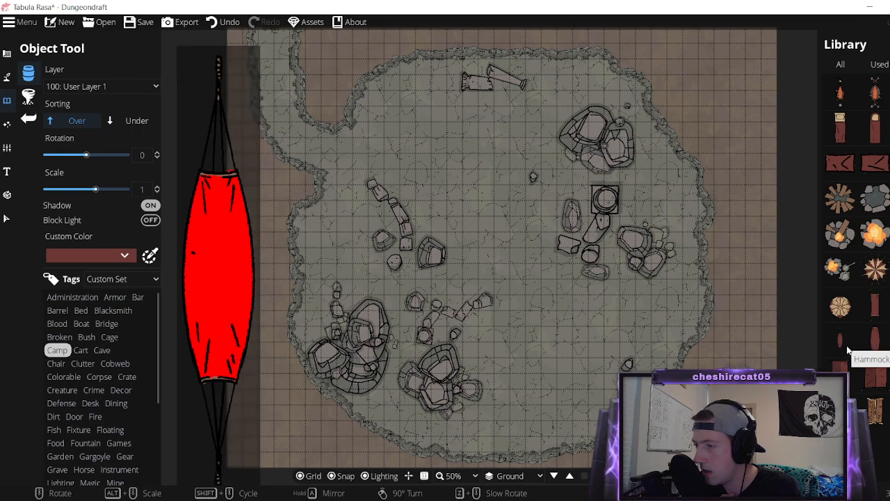
click(90, 361)
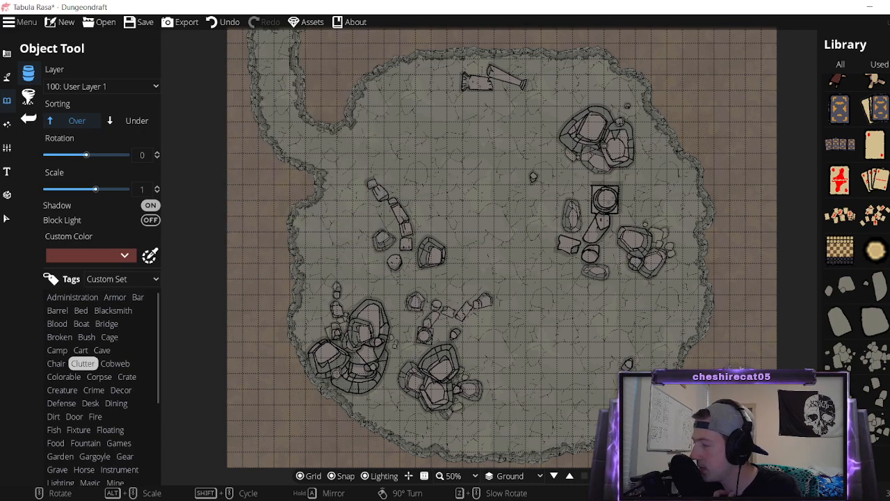
click(879, 288)
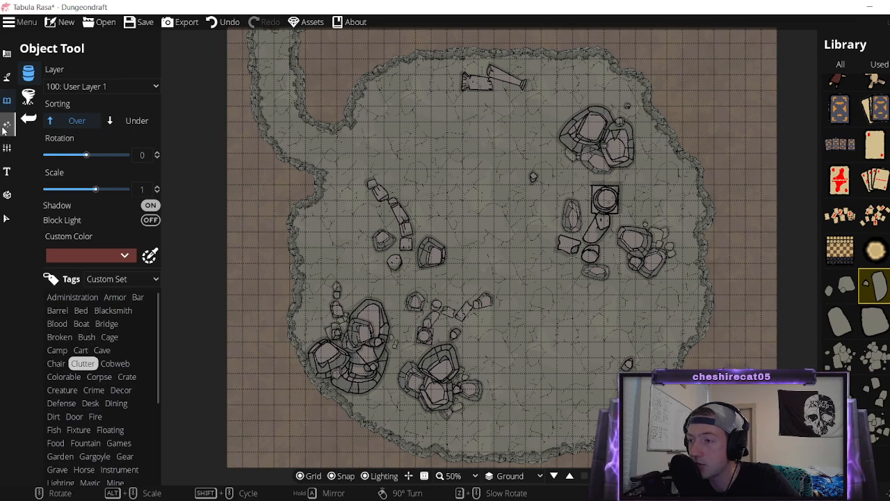
click(7, 53)
click(90, 103)
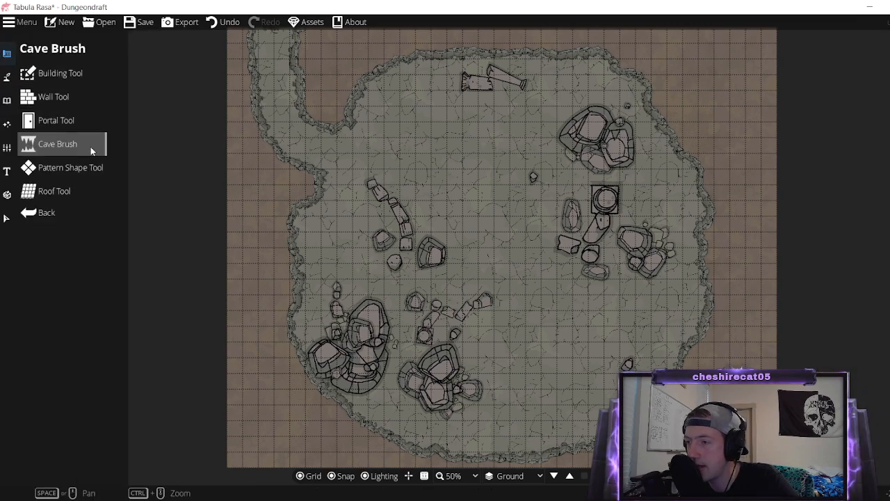
click(60, 146)
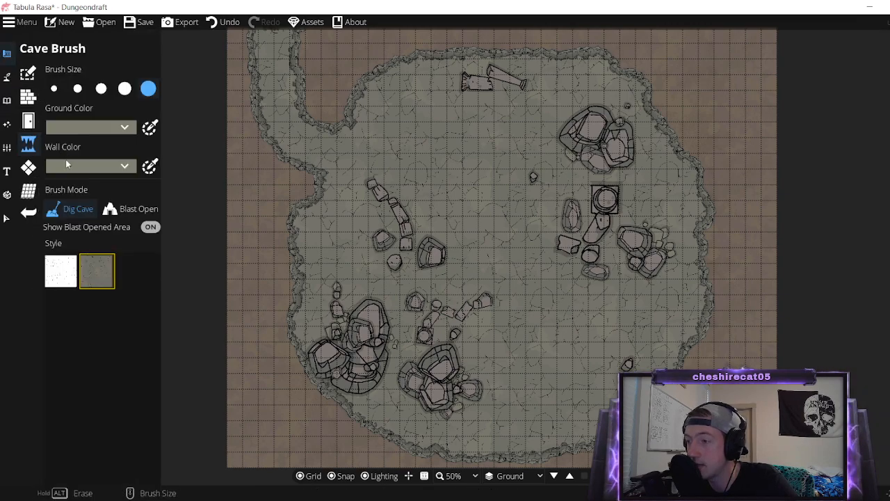
click(34, 80)
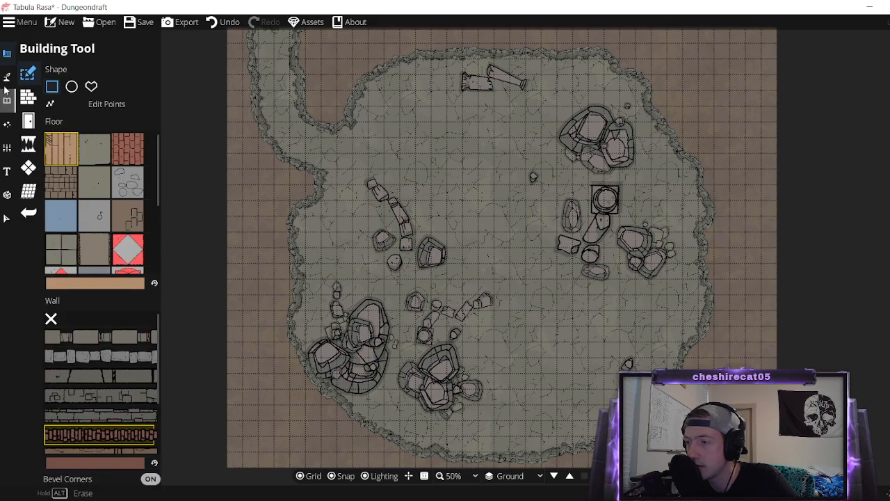
click(6, 148)
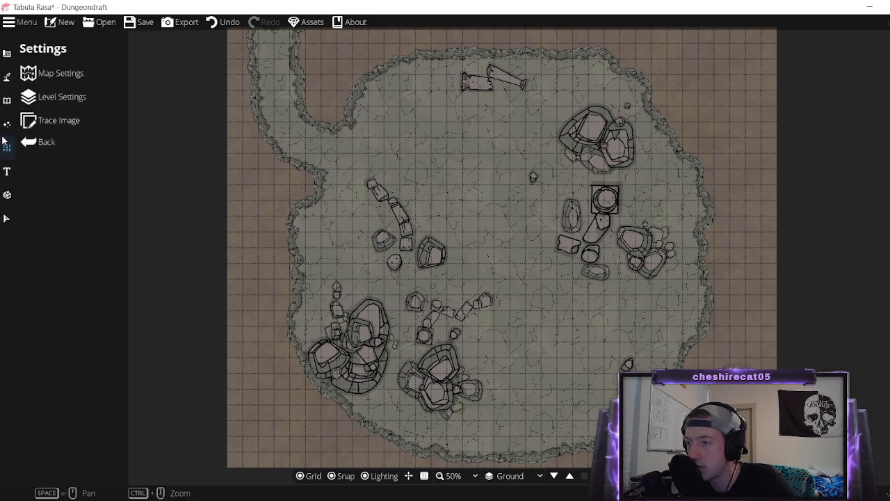
click(6, 124)
click(7, 101)
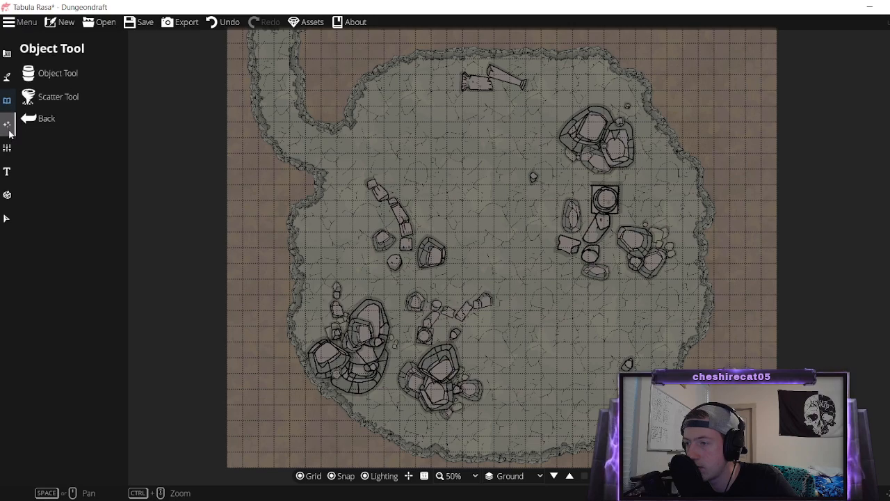
Darken the map's ambient light to the grey b3b3b3.
click(8, 128)
click(51, 72)
click(106, 89)
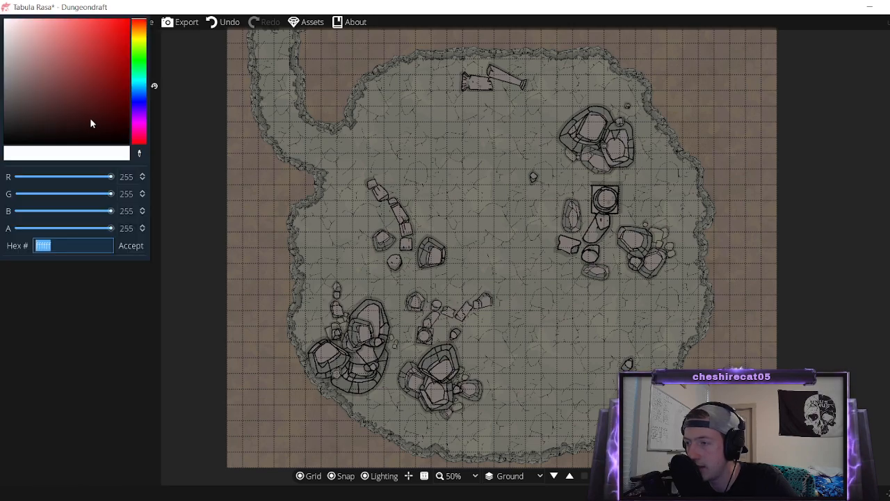
drag(91, 123, 0, 61)
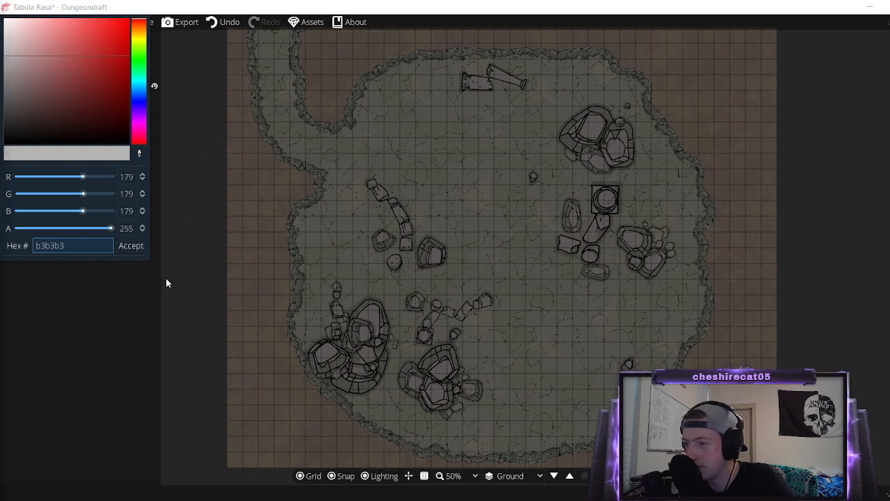
click(859, 308)
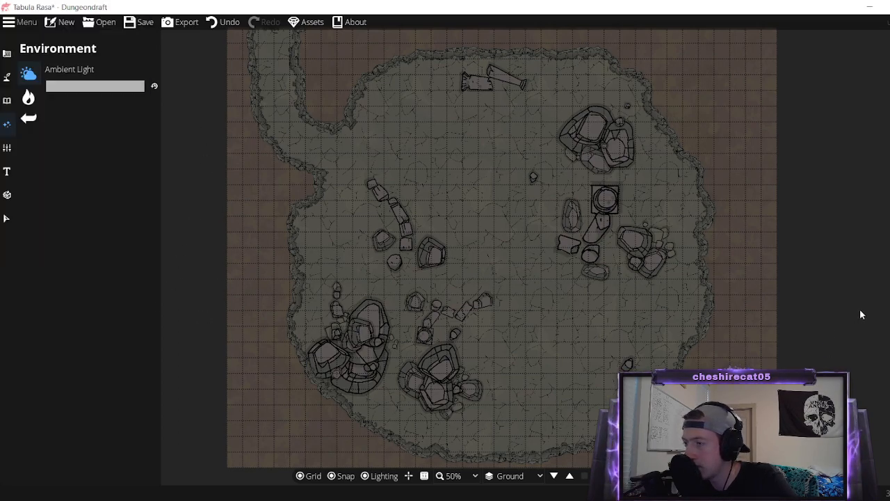
click(28, 97)
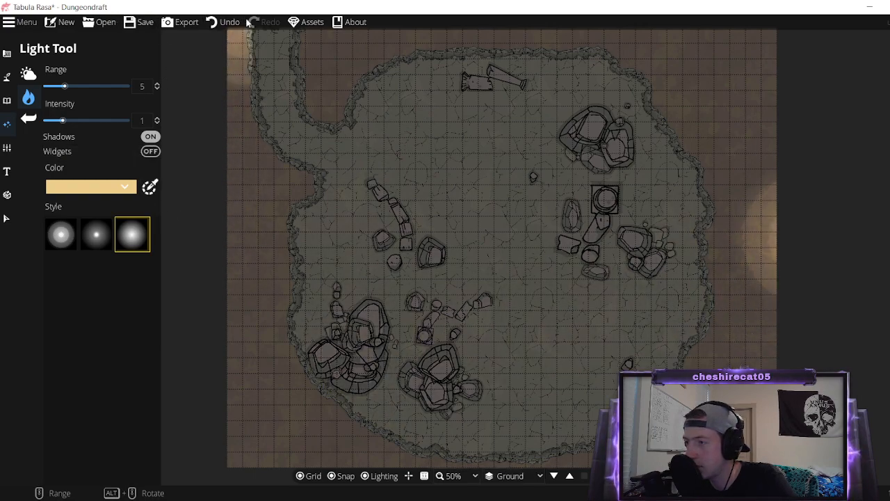
Outline a custom polygon of water on the southeastern cave floor with the Water Brush.
click(7, 76)
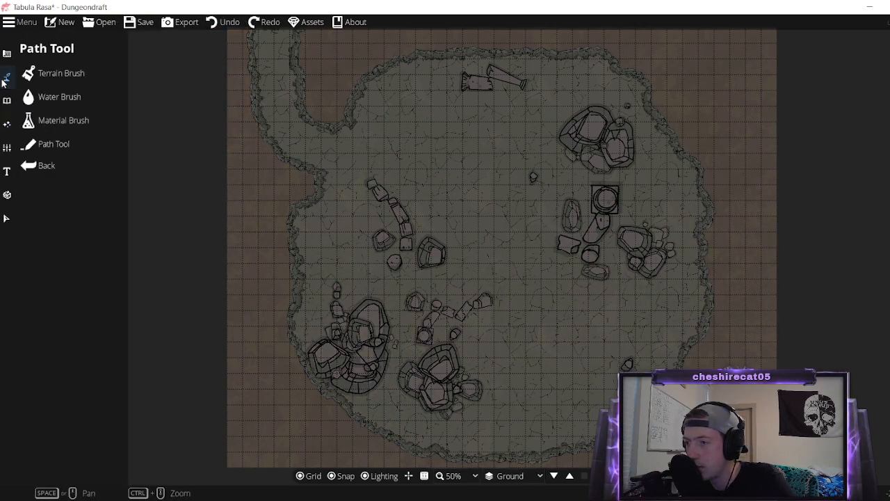
click(41, 97)
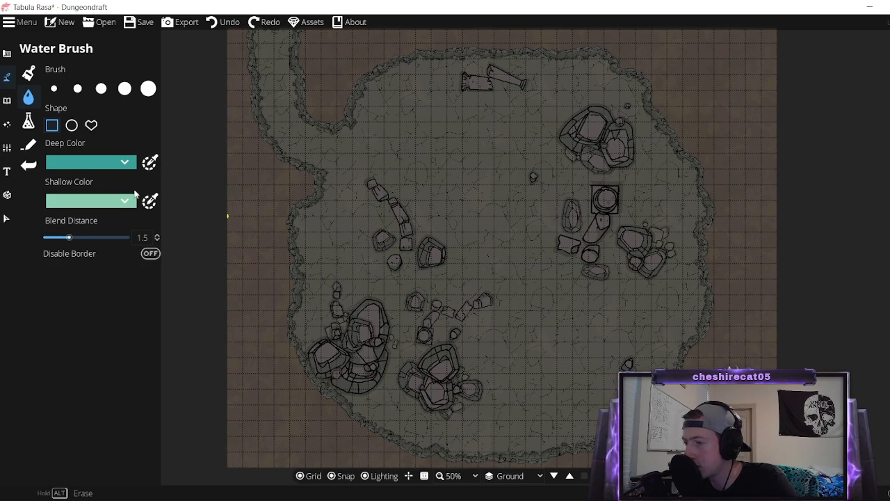
click(71, 125)
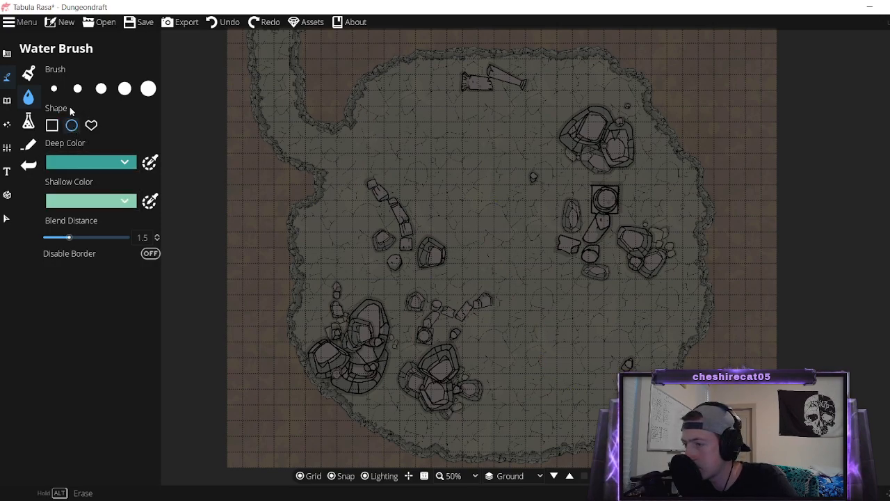
click(92, 127)
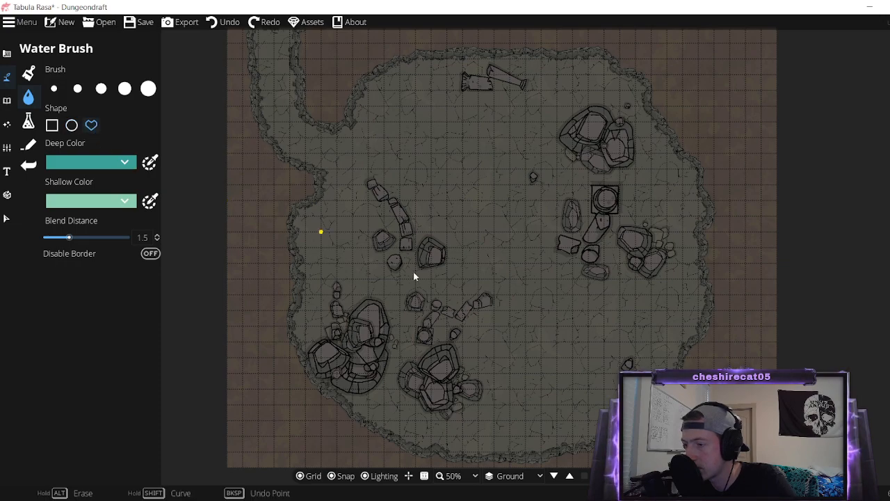
click(526, 311)
click(651, 311)
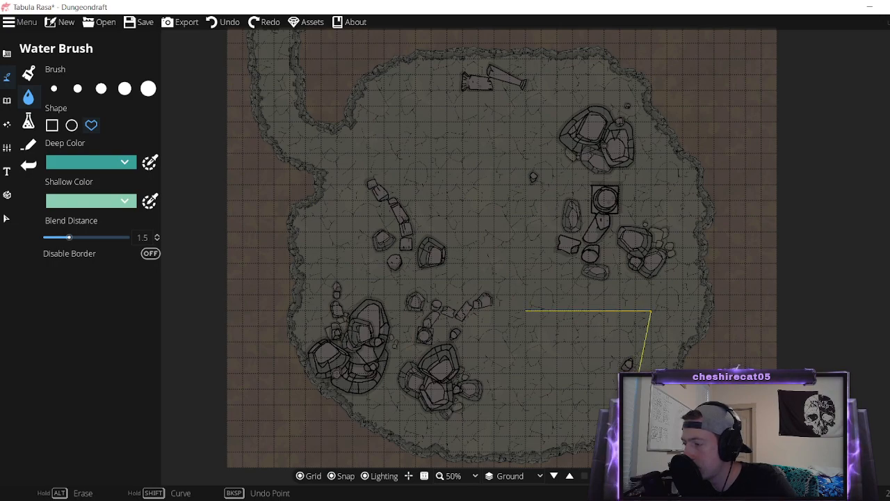
click(609, 411)
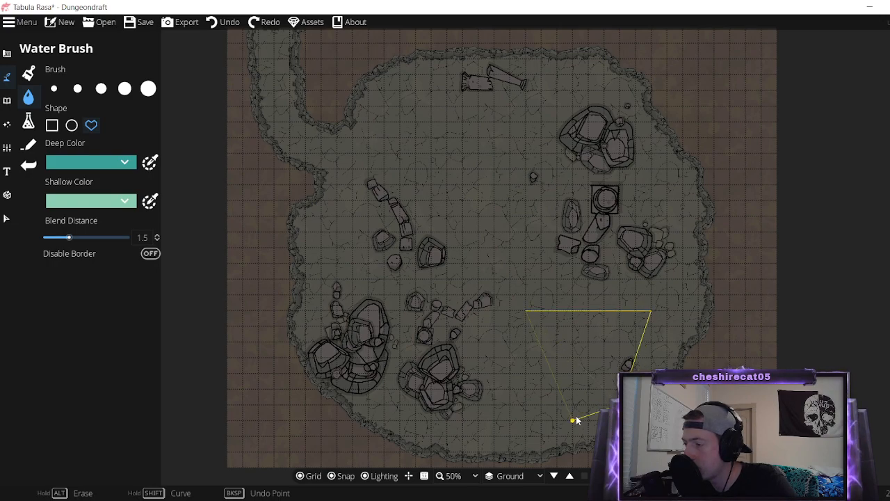
Finish the polygonal water pool in the lower-right part of the cave floor by closing its outline.
click(541, 436)
click(509, 357)
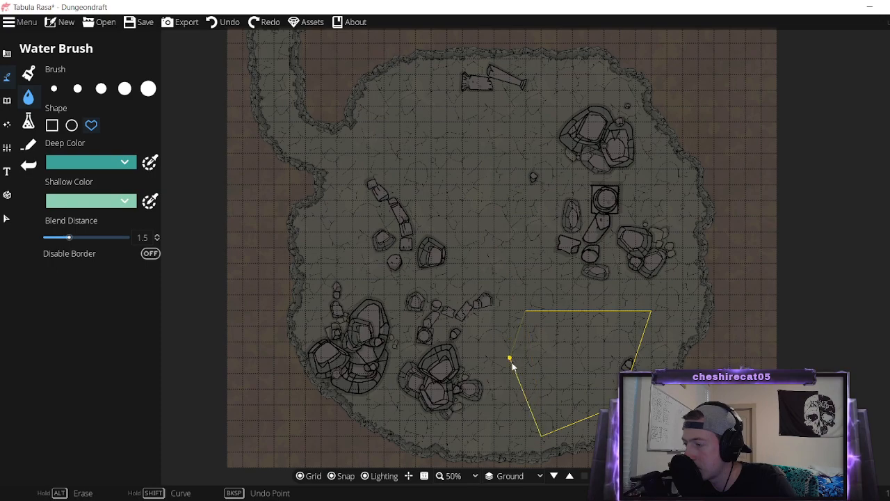
click(526, 313)
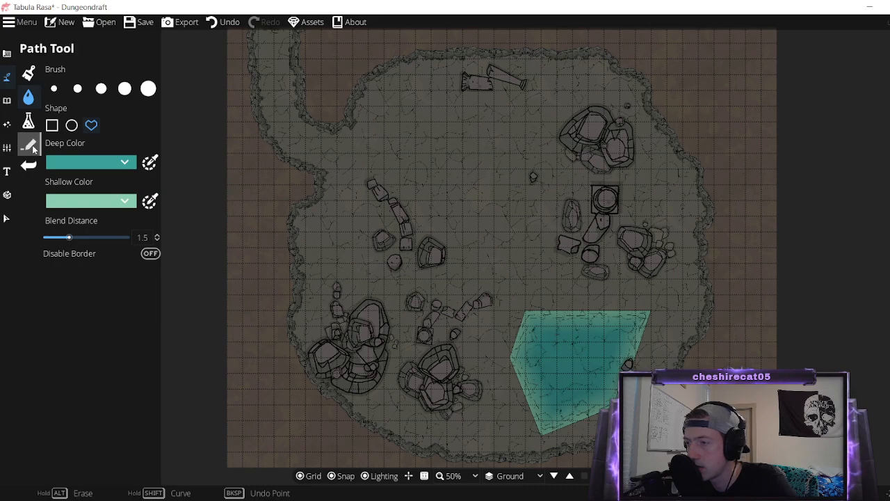
Add a curved water shape over the pool with the Water Brush to round its upper and left edges.
click(6, 219)
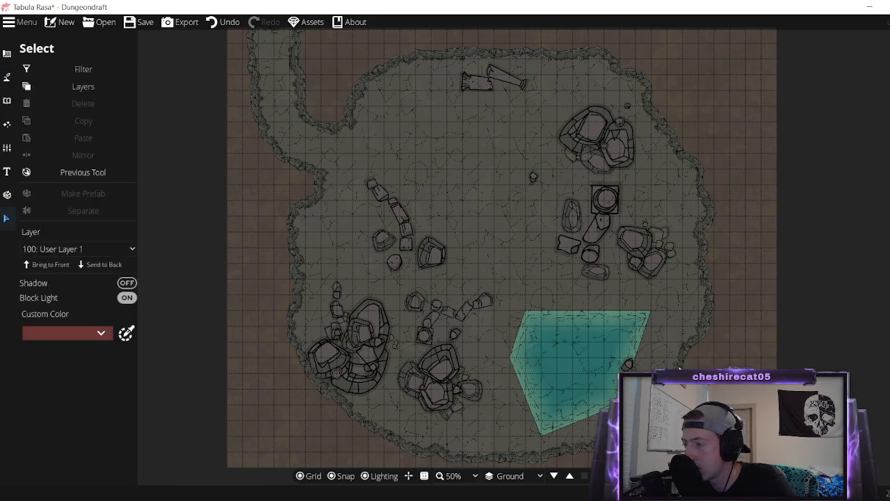
click(6, 77)
click(8, 54)
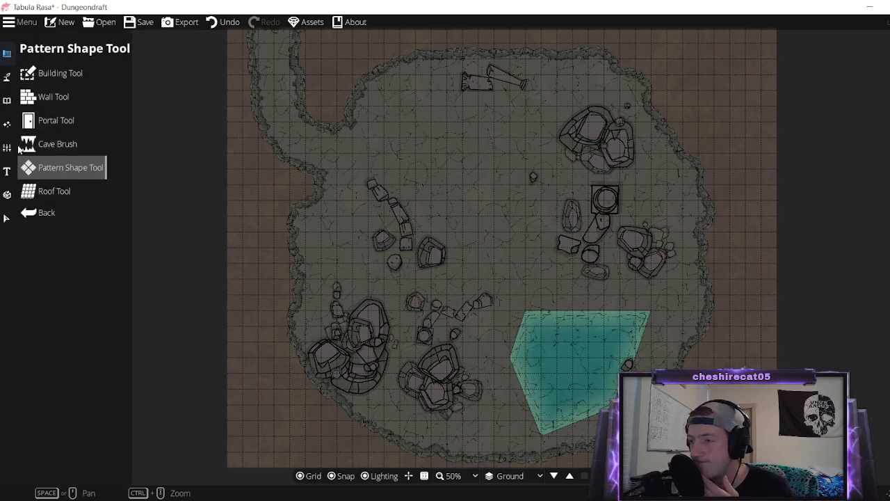
click(6, 76)
click(52, 95)
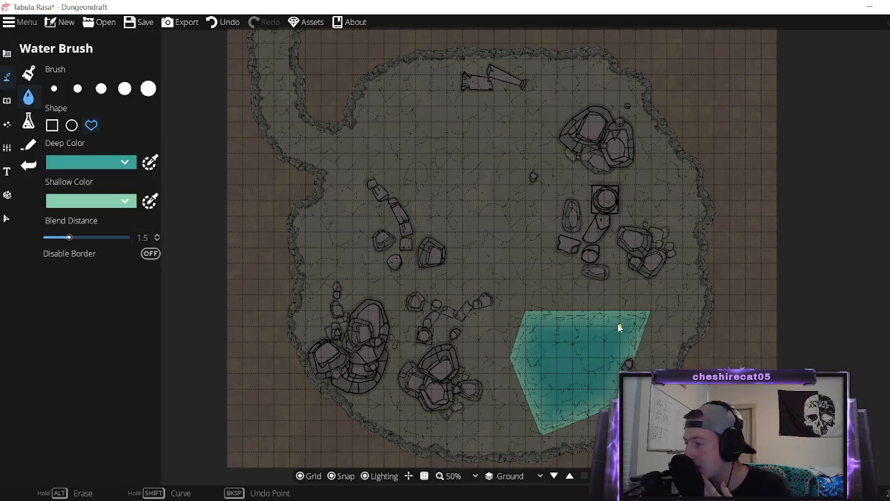
click(526, 311)
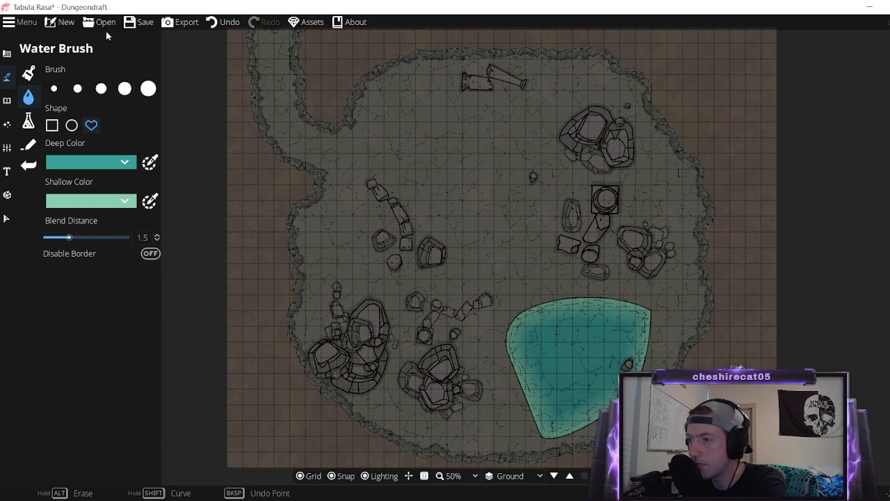
Review the shortcut, interface and general preferences without changing them.
click(31, 26)
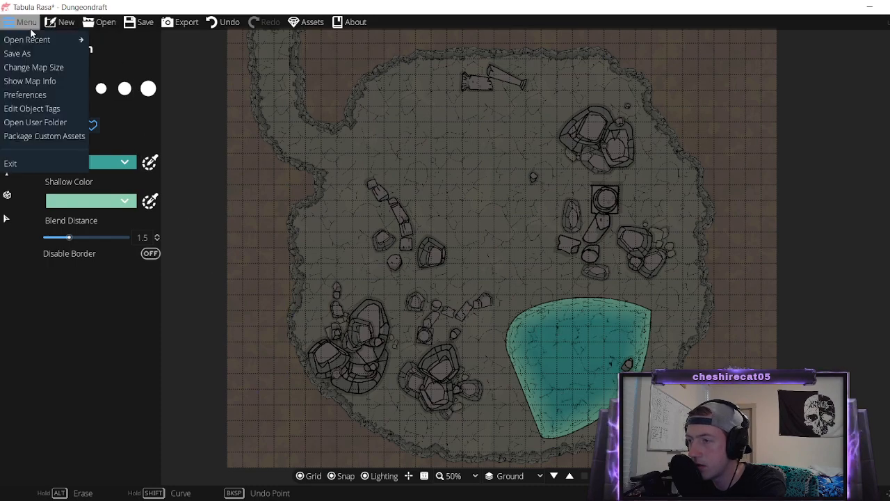
click(47, 94)
click(577, 154)
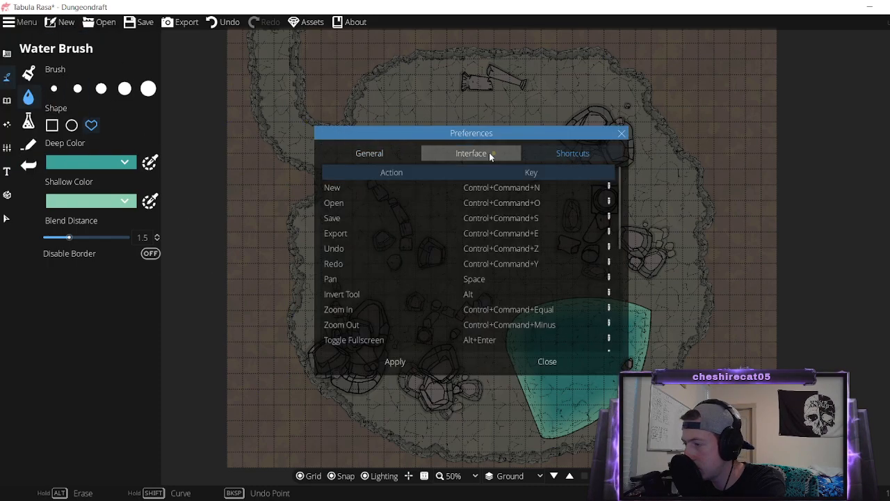
click(488, 152)
click(382, 158)
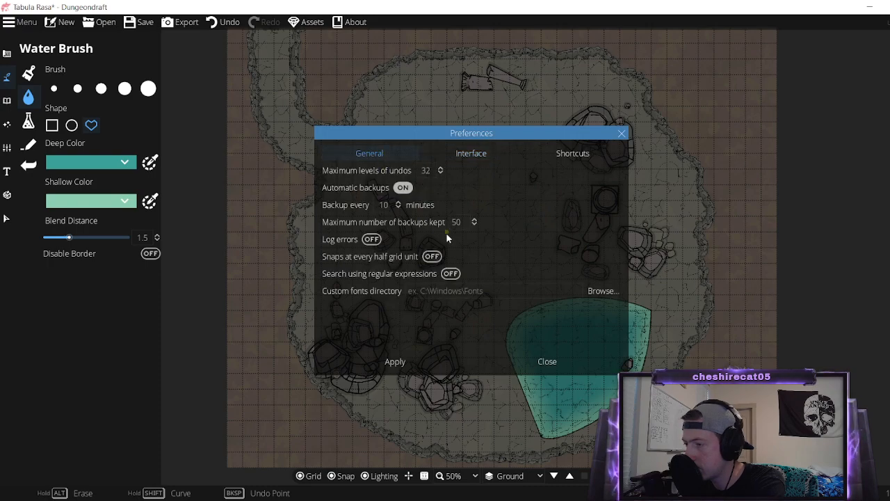
click(621, 132)
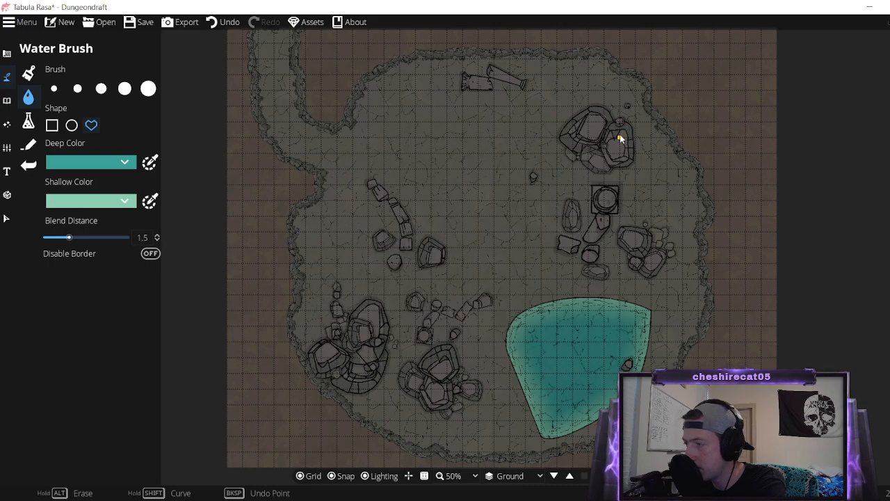
click(26, 23)
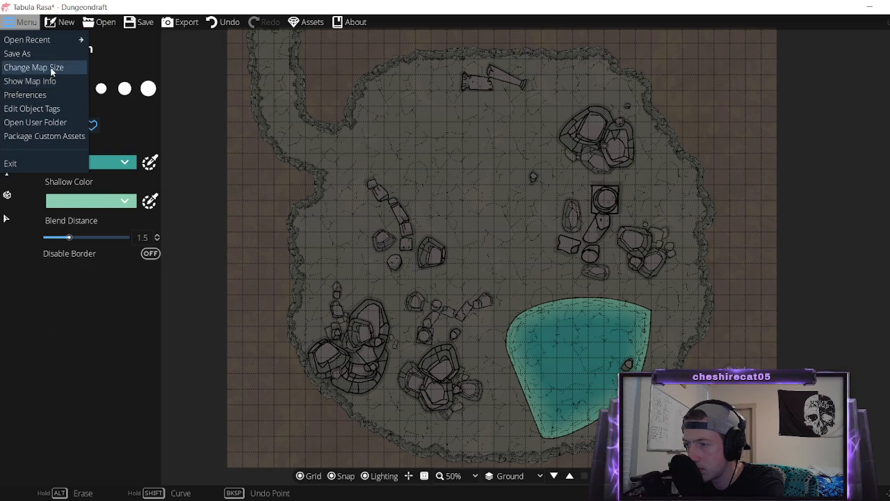
click(332, 107)
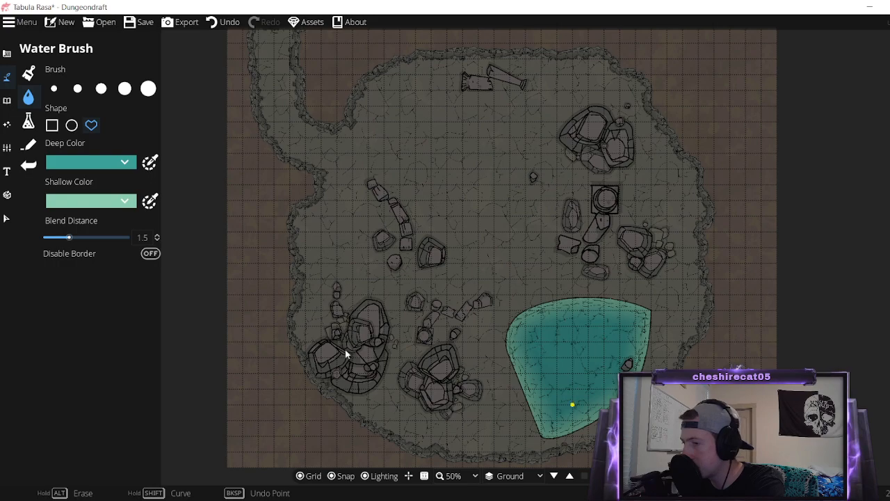
Preview the example prefabs, including Fallen Tree, Crates, the caravan wagons, Altar Forgotten and Altar Bountiful.
click(7, 195)
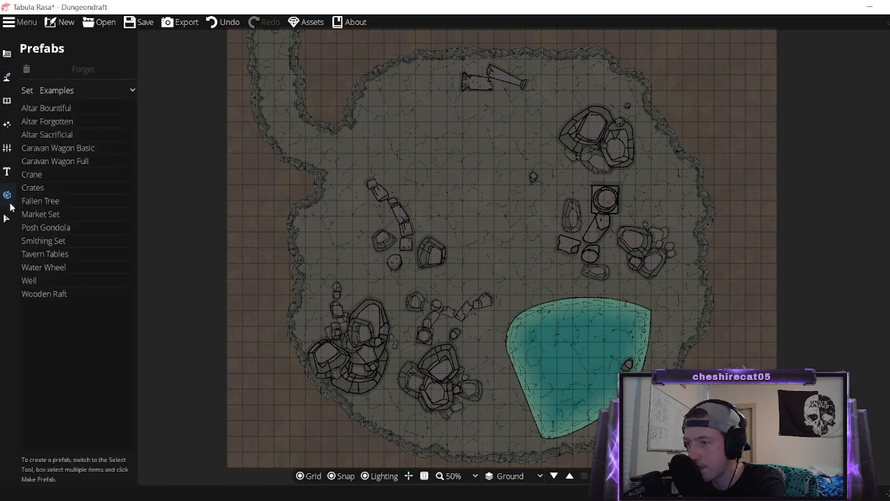
click(45, 216)
click(39, 201)
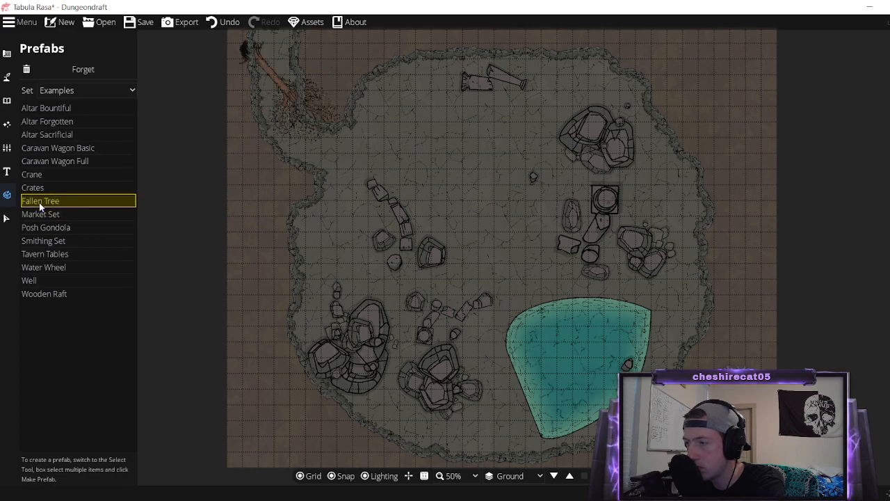
click(45, 188)
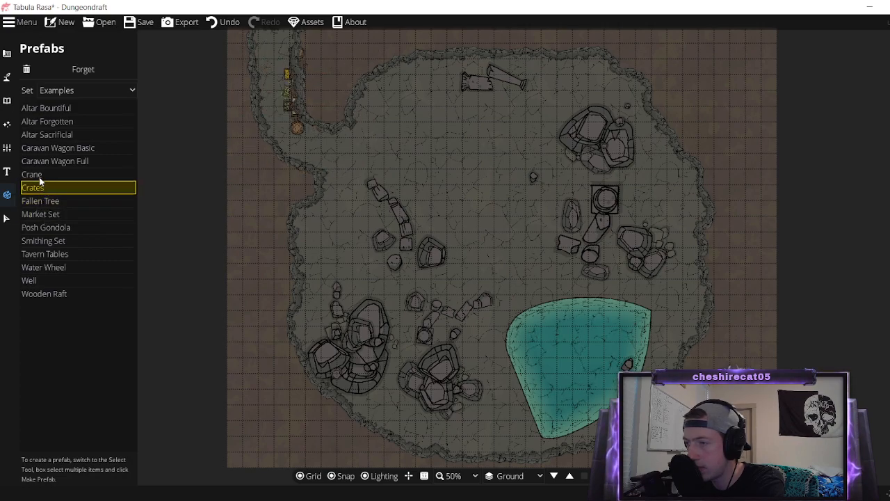
click(39, 176)
click(43, 165)
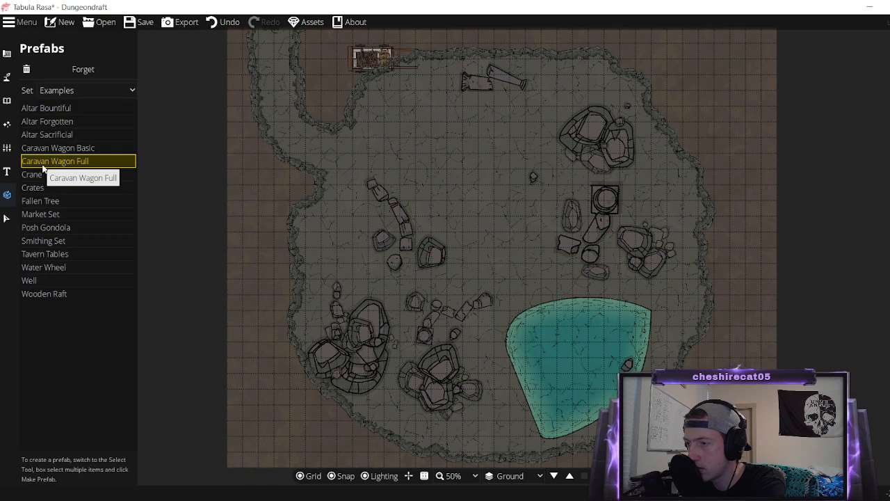
click(50, 150)
click(52, 123)
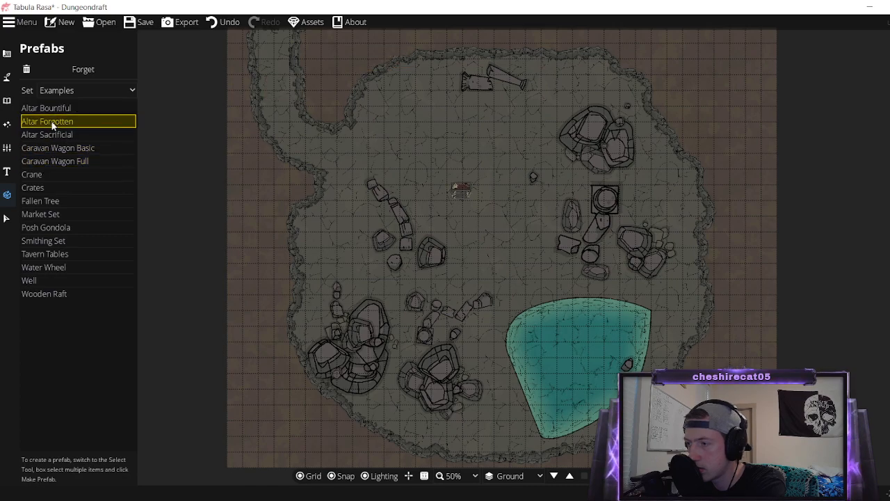
click(52, 112)
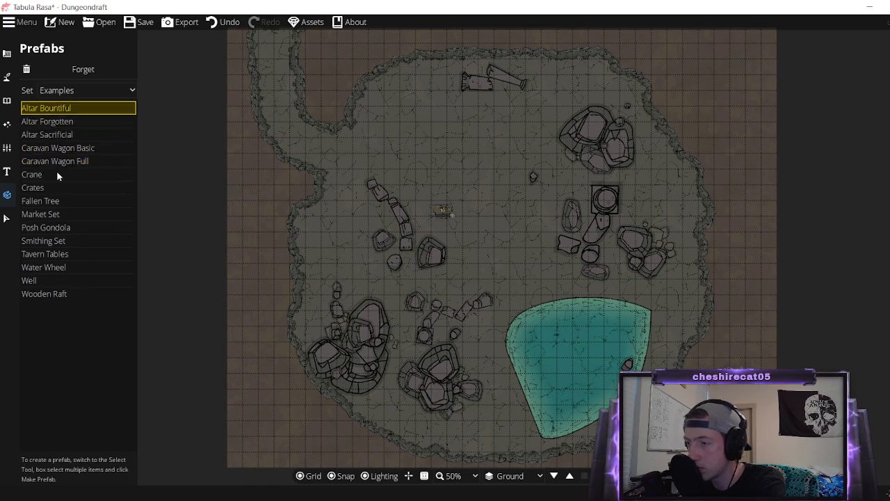
click(51, 123)
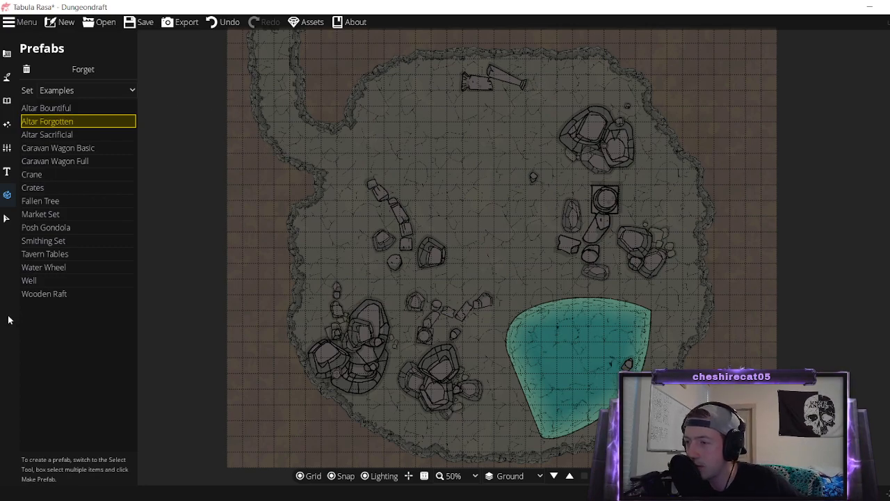
Preview the Posh Gondola, Tavern Tables, Water Wheel, Well and Wooden Raft prefabs, and keep the raft in the set.
click(61, 226)
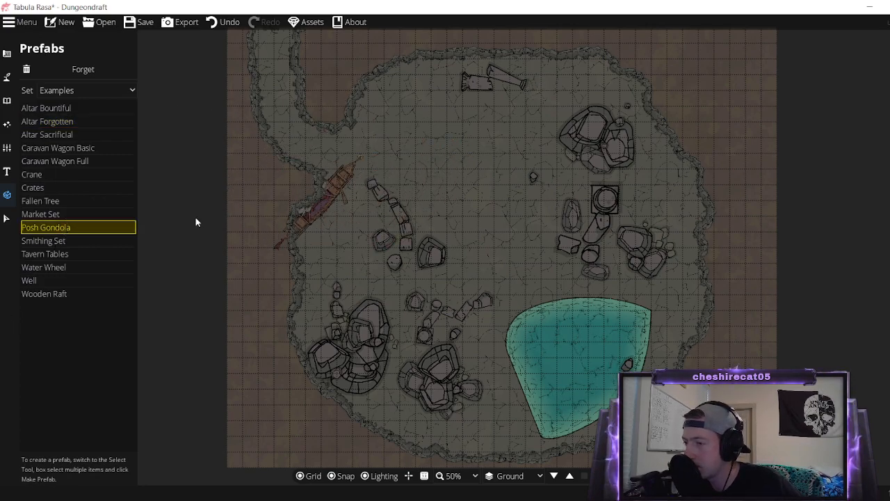
click(74, 254)
click(73, 267)
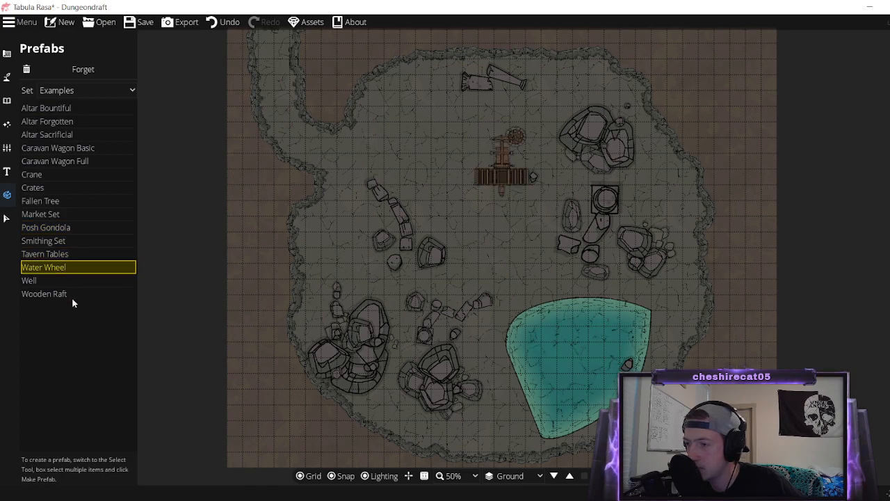
click(55, 279)
click(68, 294)
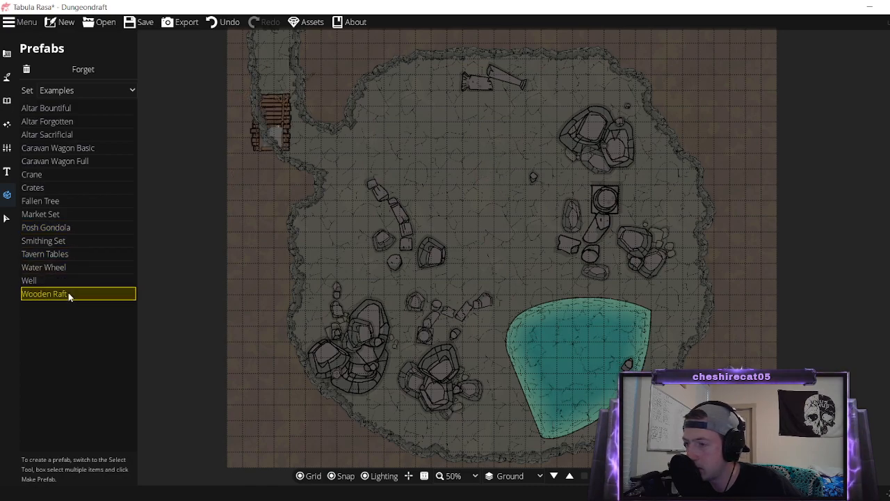
click(57, 68)
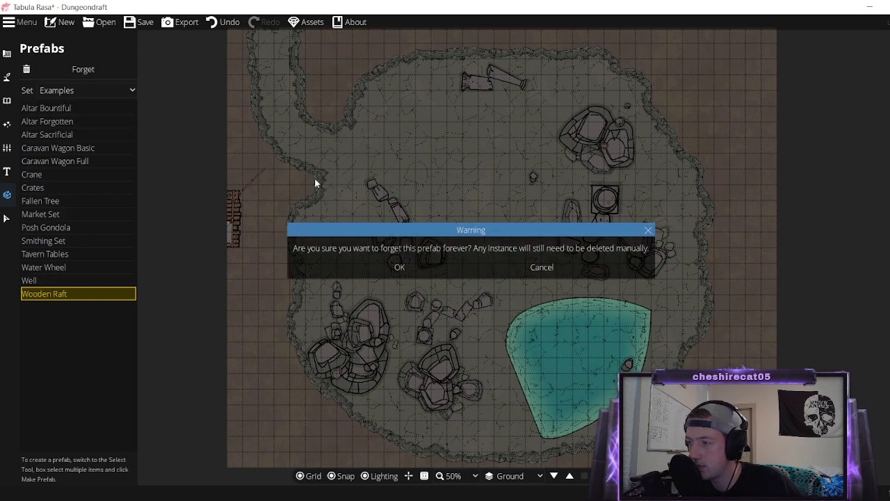
click(518, 261)
Paint water around the pool's outline with the second-largest Water Brush to give it a rough, irregular shore.
click(7, 100)
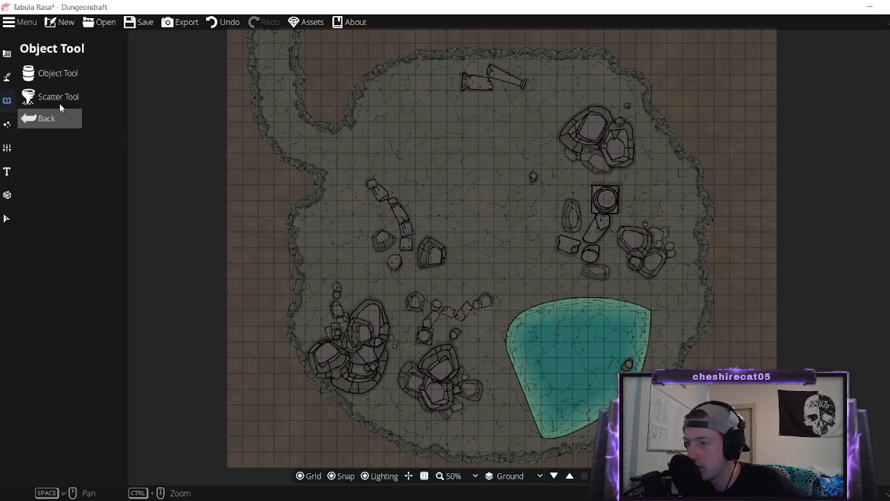
click(23, 77)
click(7, 77)
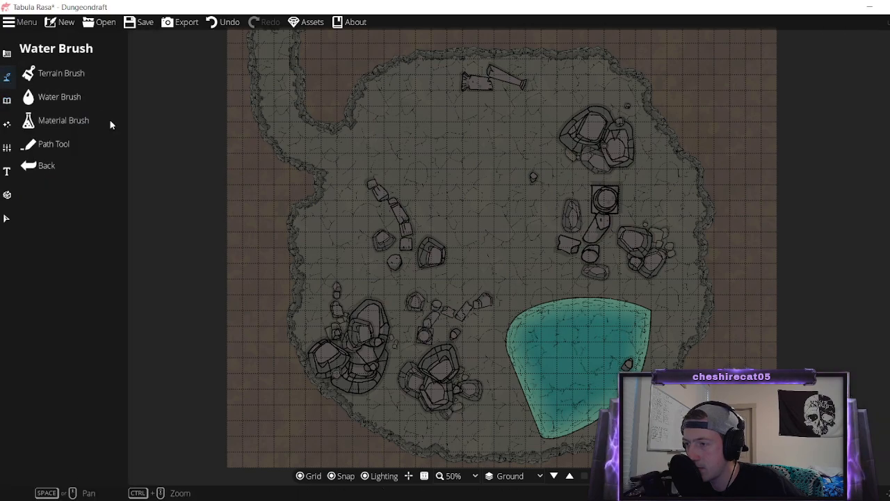
click(70, 116)
click(60, 97)
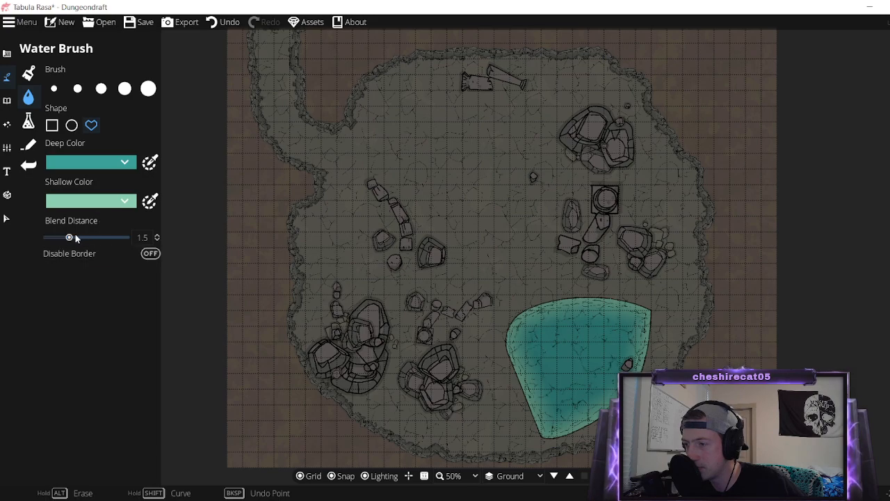
click(128, 90)
mouse_move(552, 318)
mouse_down()
mouse_move(619, 302)
mouse_move(648, 314)
mouse_up()
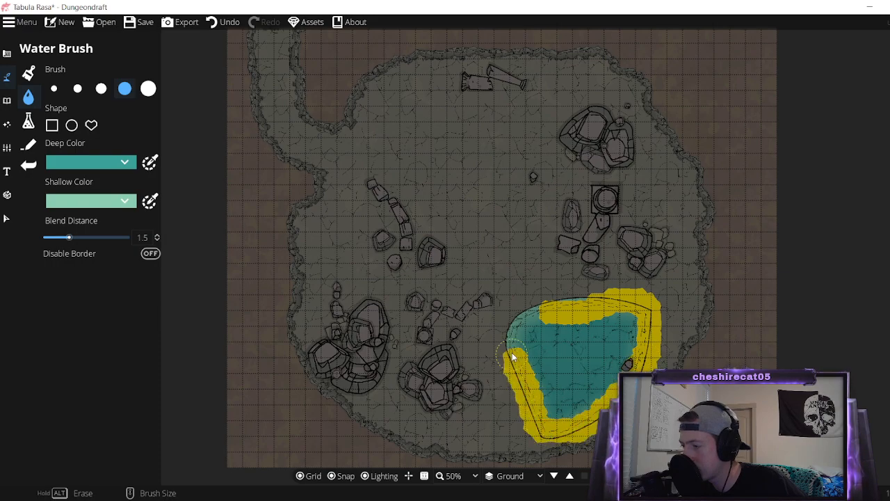
drag(513, 357, 546, 364)
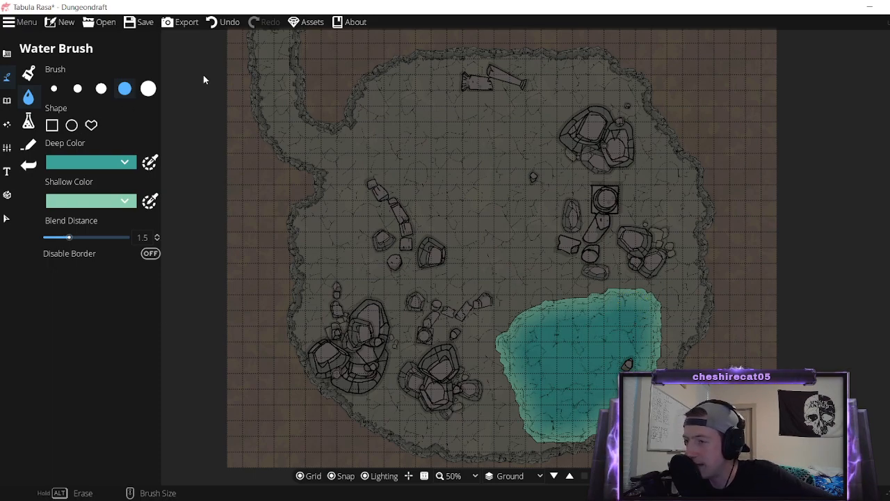
Select the largest water brush and try different blend distances, ending at 1.5.
click(146, 92)
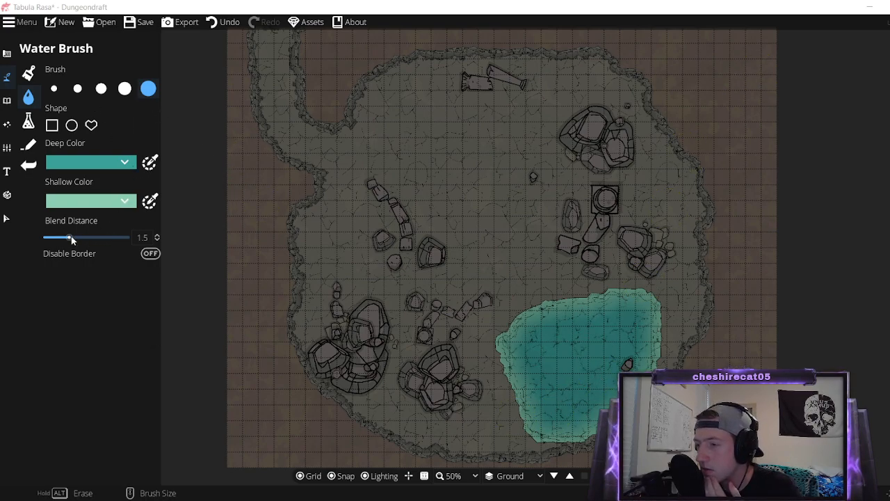
drag(68, 239, 32, 237)
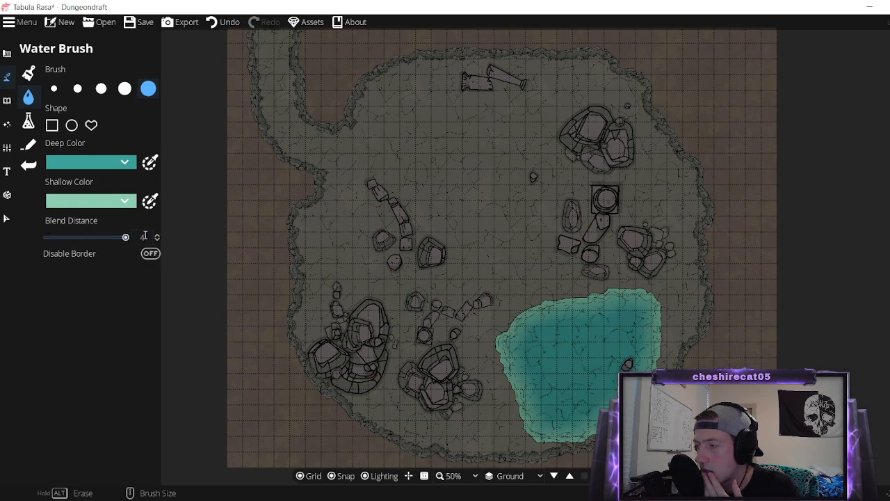
drag(118, 238, 70, 238)
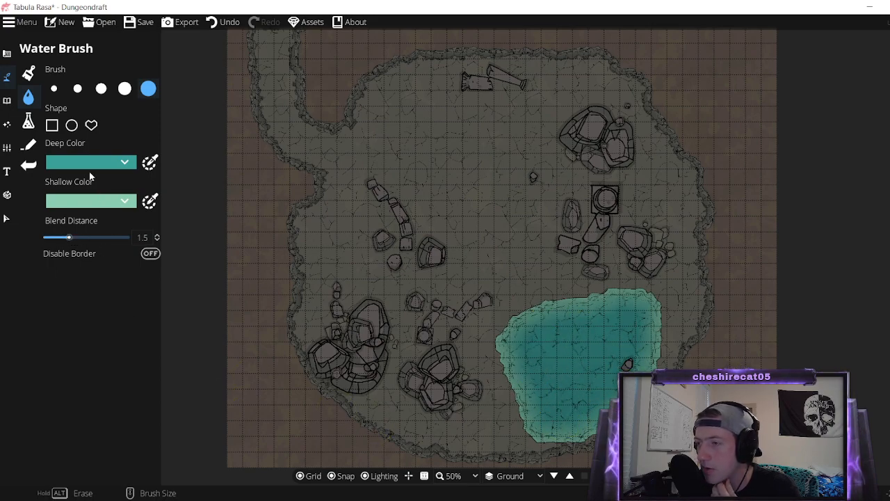
Look over the Material Brush and Terrain Brush options, and open the Object Tool.
click(28, 121)
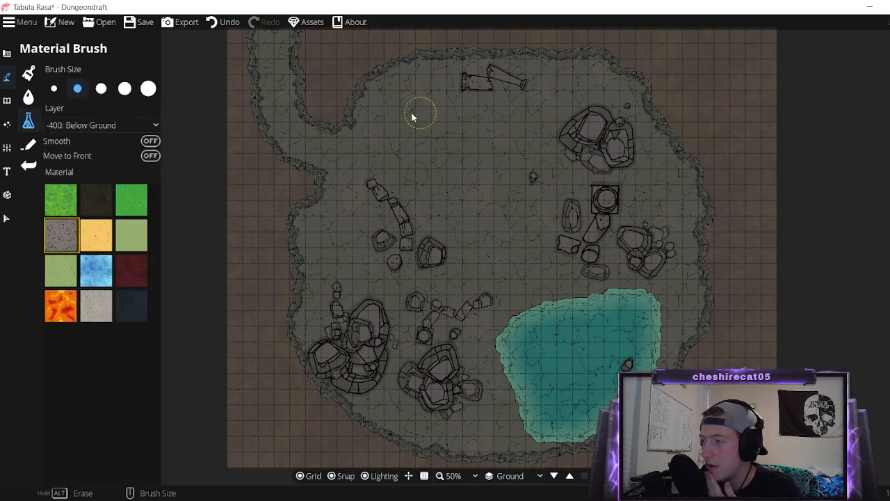
click(28, 97)
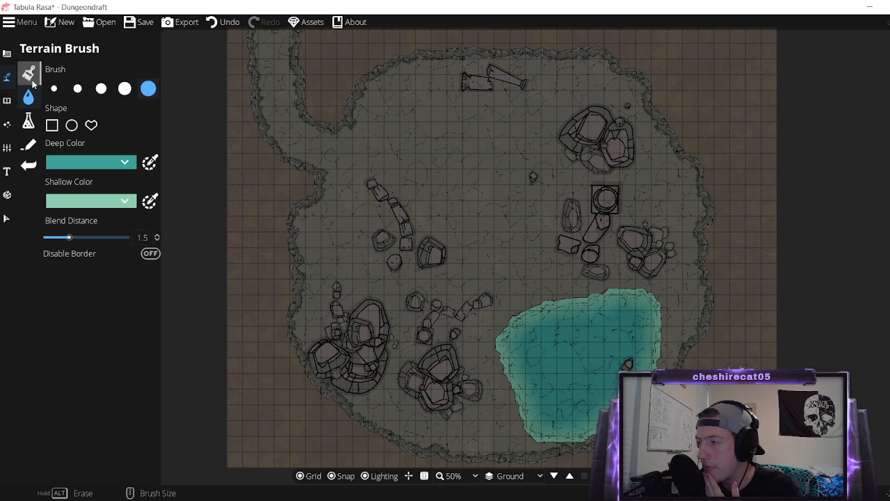
click(29, 78)
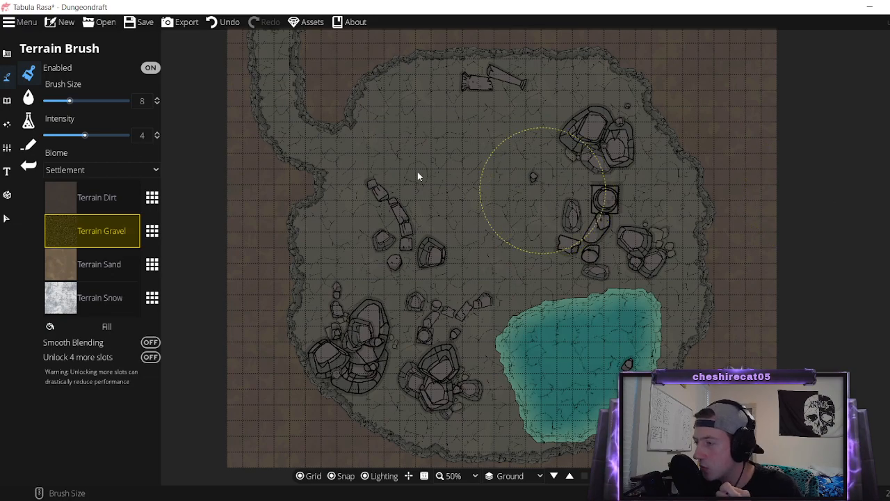
click(6, 101)
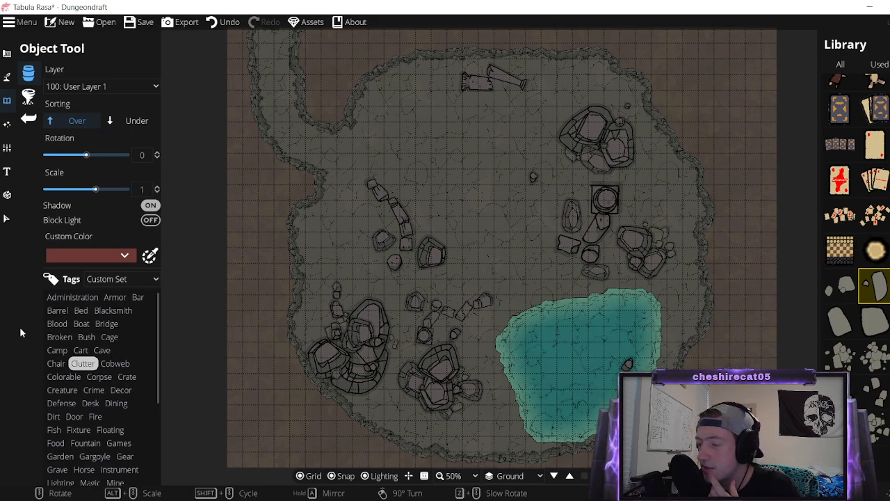
Look through the Blood objects and place a corpse beside the broken pillar pieces north of the pool.
click(64, 324)
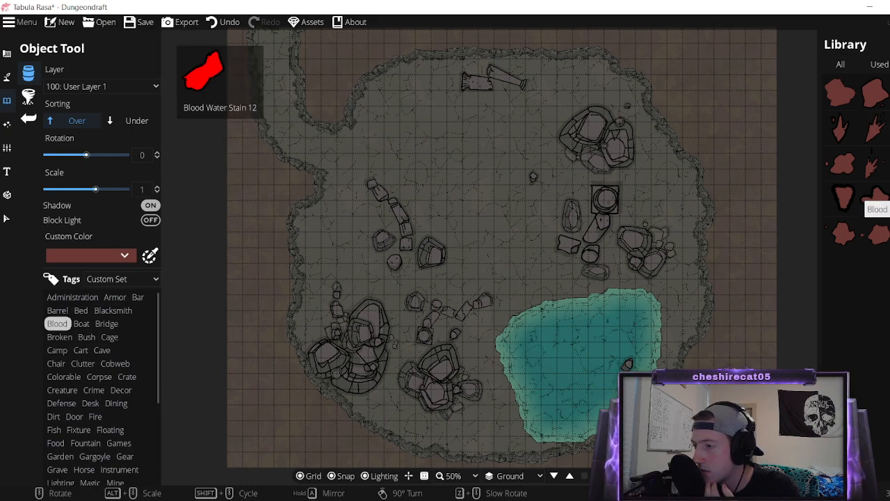
click(101, 390)
click(102, 377)
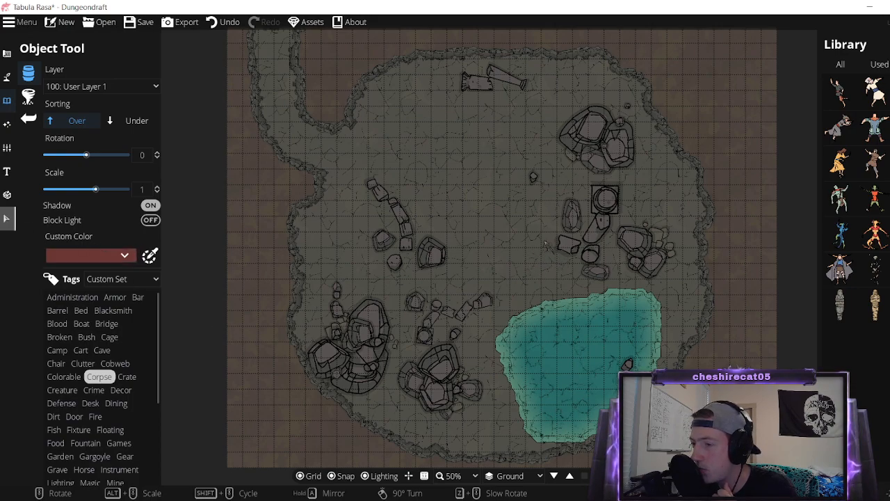
Enlarge the placed corpse and reposition it against the broken pillar pieces north of the pool.
click(7, 219)
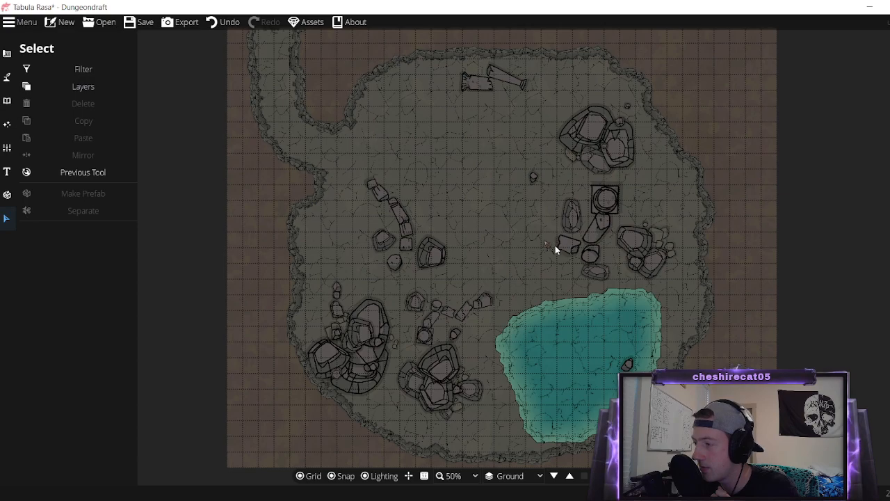
click(553, 247)
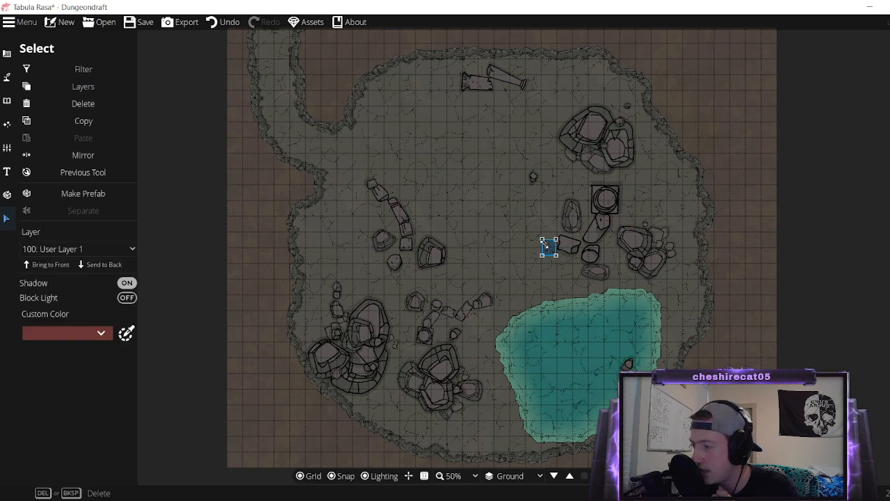
drag(541, 239, 529, 224)
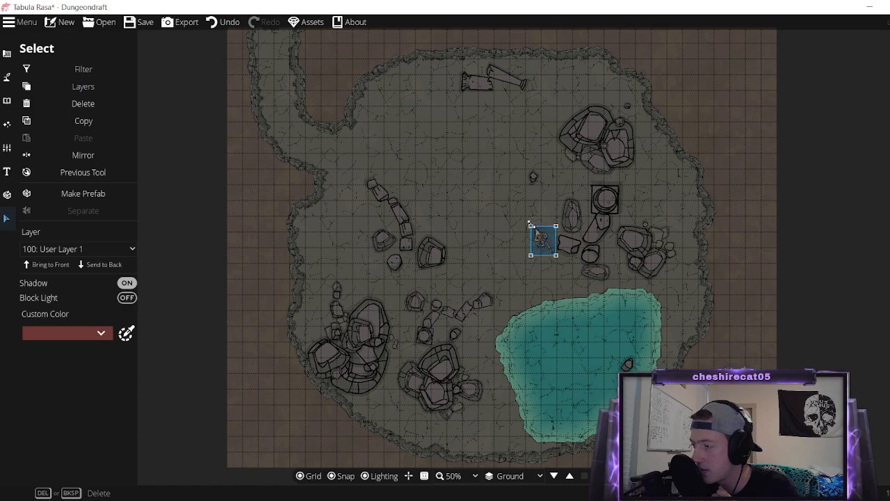
click(500, 285)
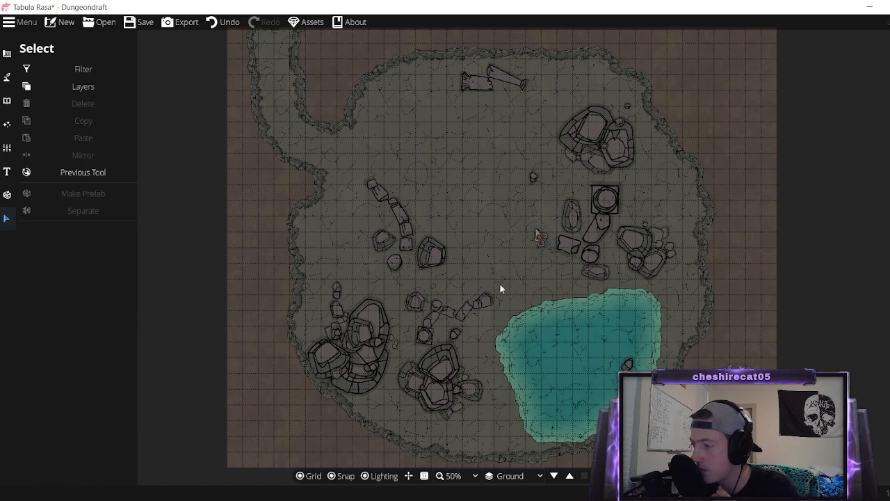
click(543, 242)
click(706, 238)
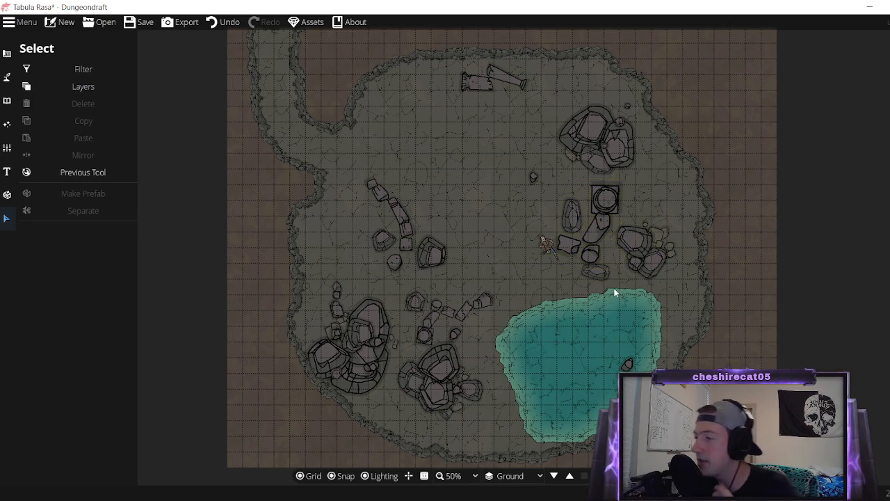
Place a blood stain from the Blood objects on the floor a short way west of the corpse.
click(5, 85)
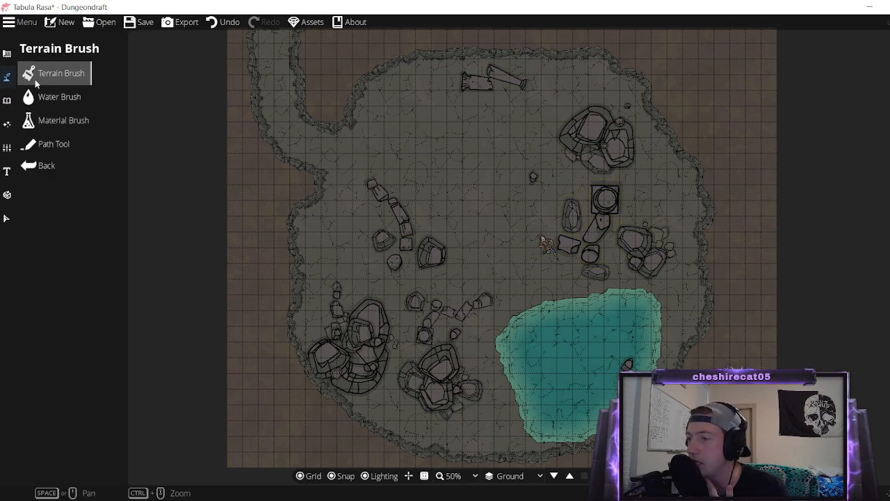
click(7, 105)
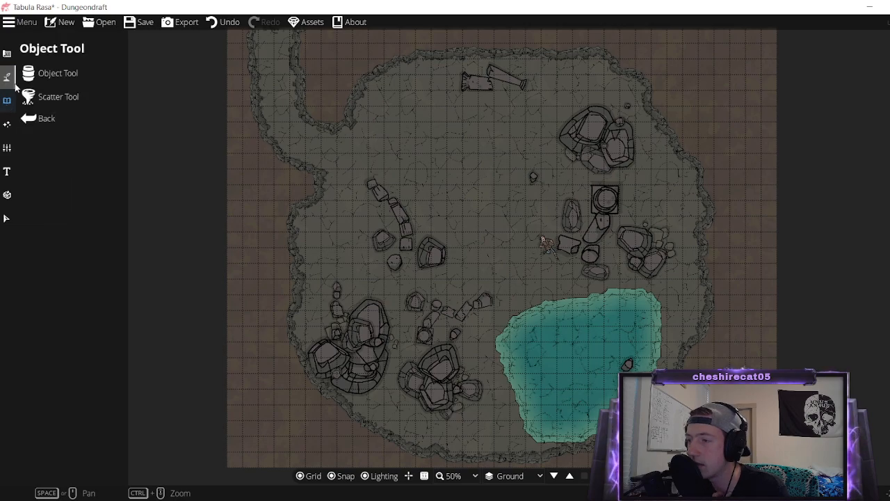
click(62, 72)
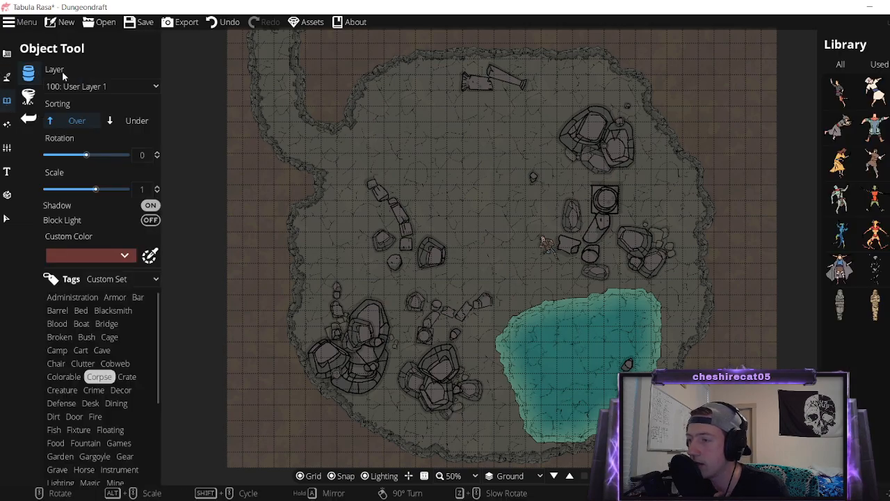
click(57, 324)
mouse_move(838, 98)
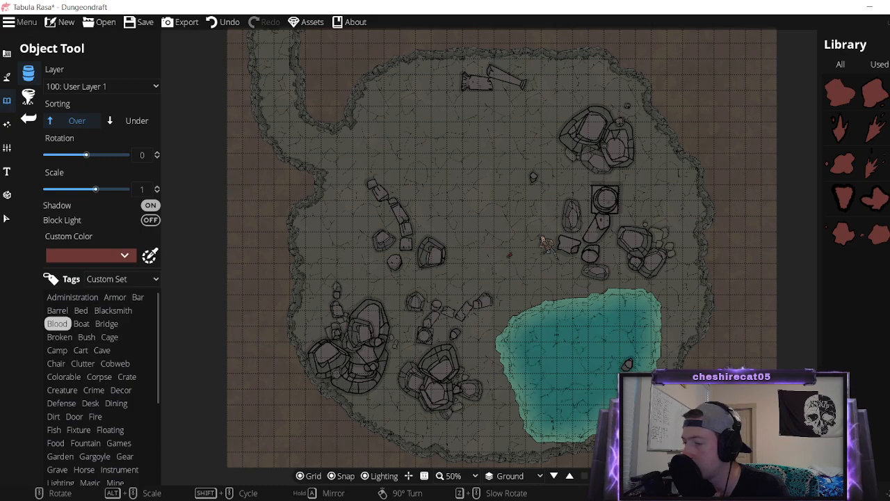
Enlarge the small blood stain beside the corpse and rotate it.
click(6, 218)
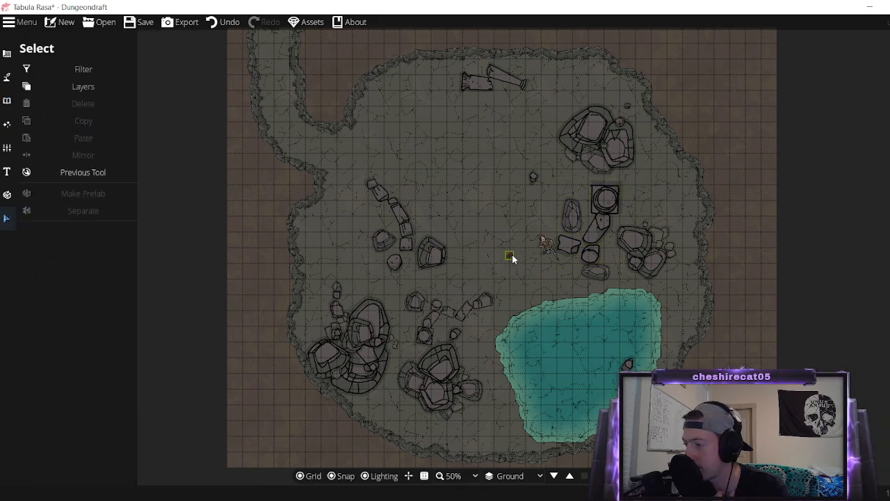
click(509, 257)
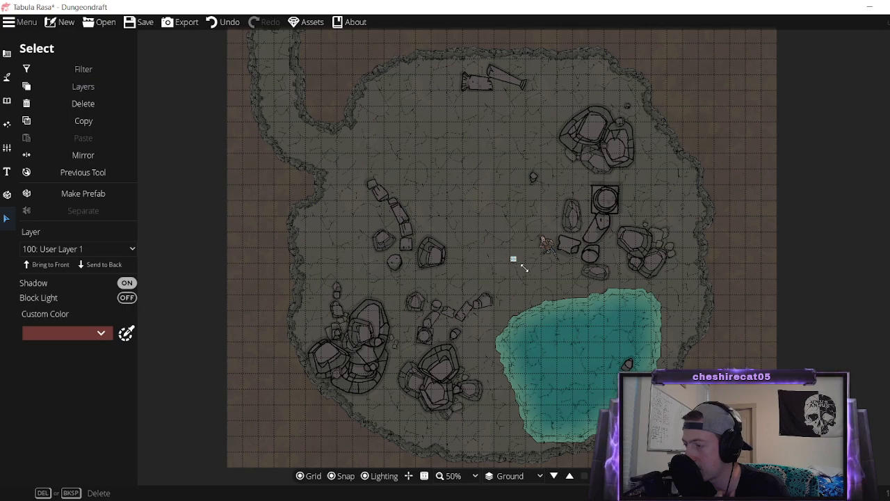
drag(503, 250, 493, 282)
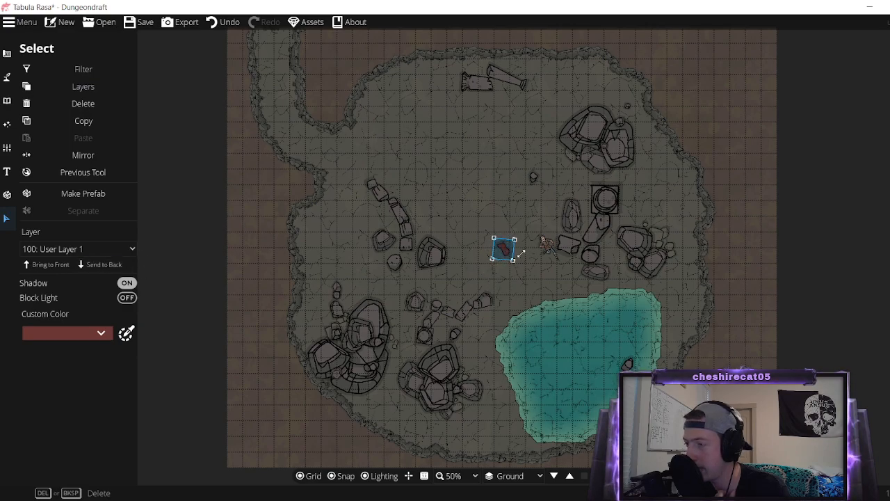
drag(502, 250, 500, 270)
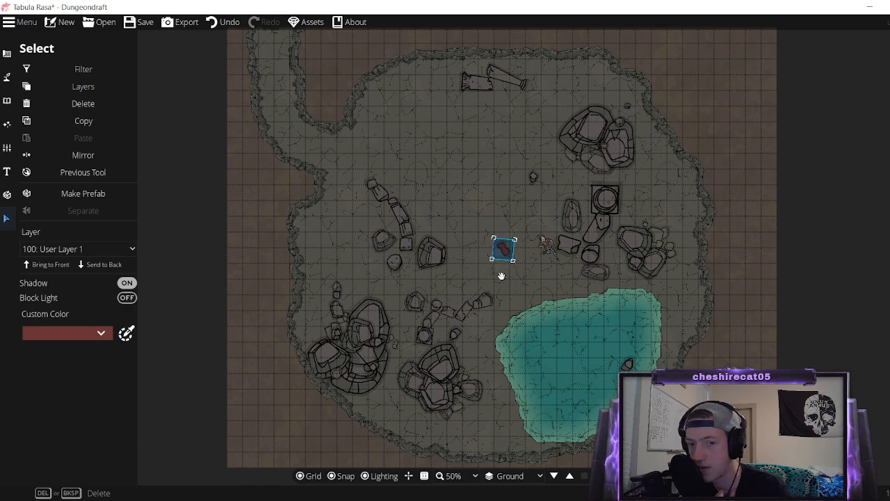
click(465, 175)
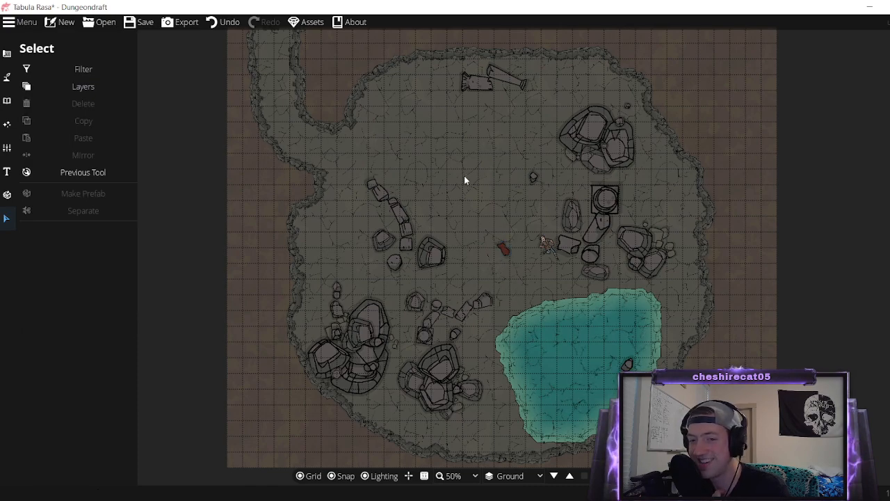
Move the blood stain onto the corpse beside the broken pillar pieces.
click(505, 252)
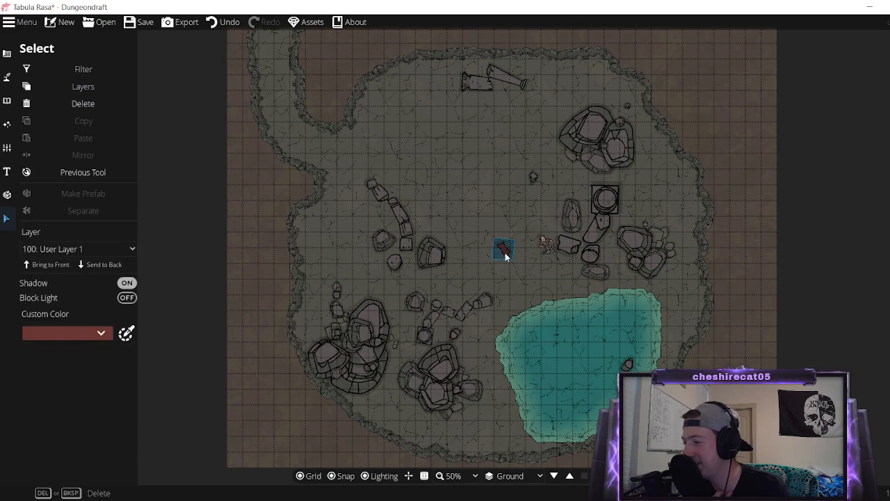
drag(546, 259, 547, 258)
click(489, 247)
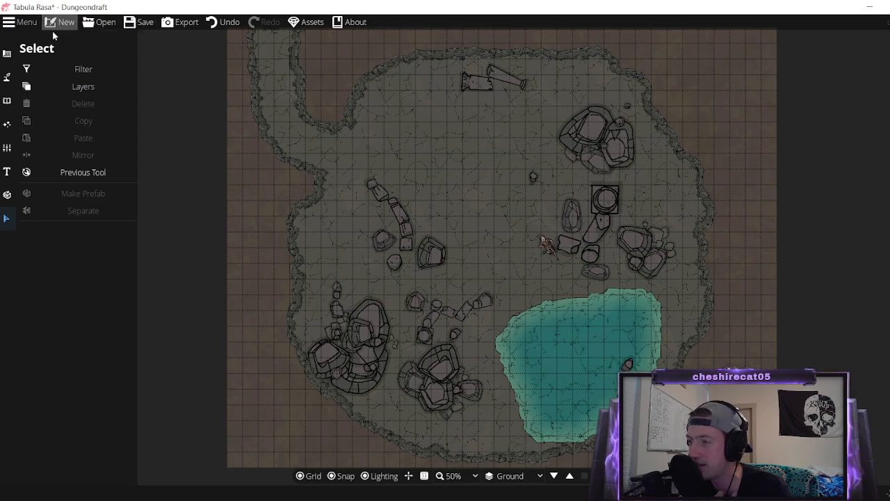
click(12, 56)
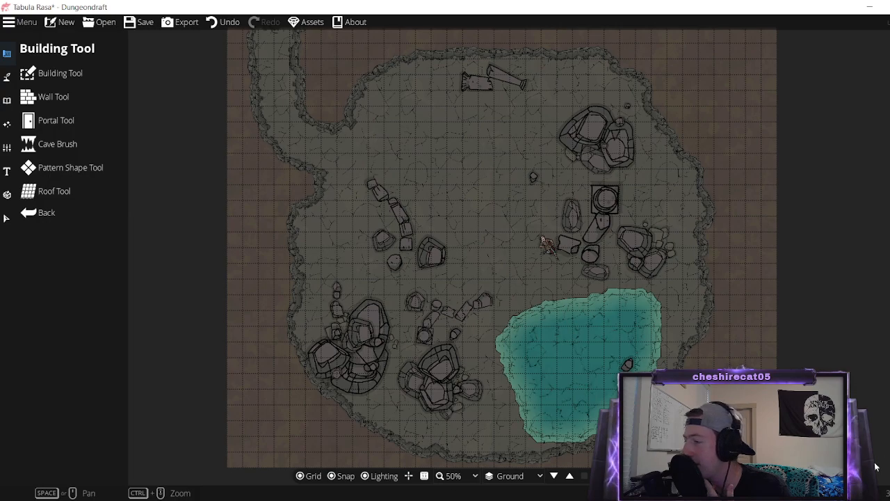
click(424, 477)
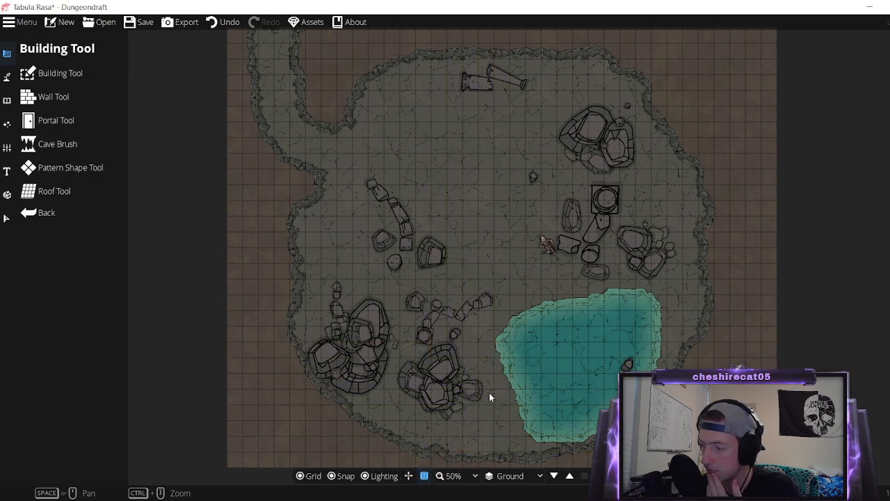
drag(506, 306, 517, 247)
drag(516, 285, 511, 198)
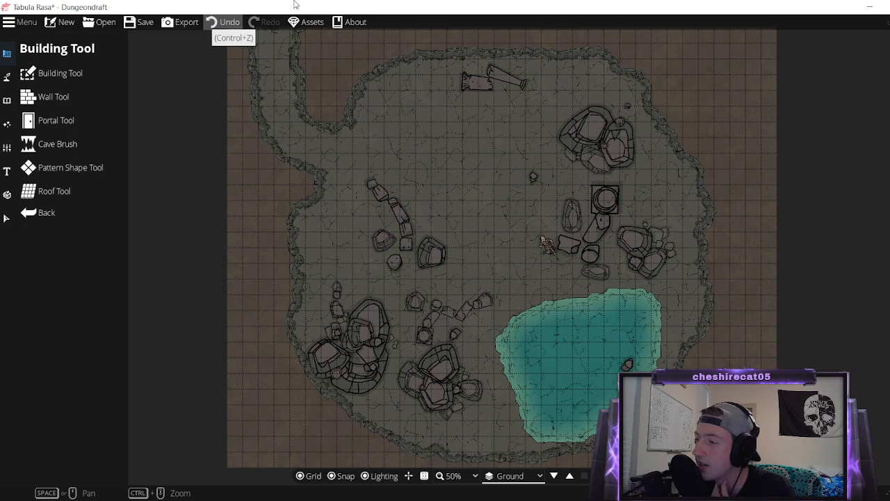
click(56, 25)
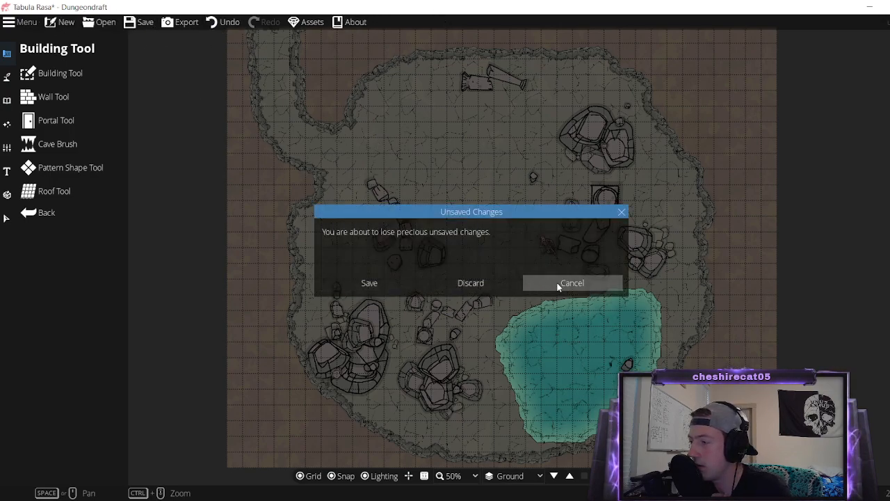
click(528, 282)
Look over the general preferences, including undo levels, backups and snapping, and close them without applying changes.
click(11, 22)
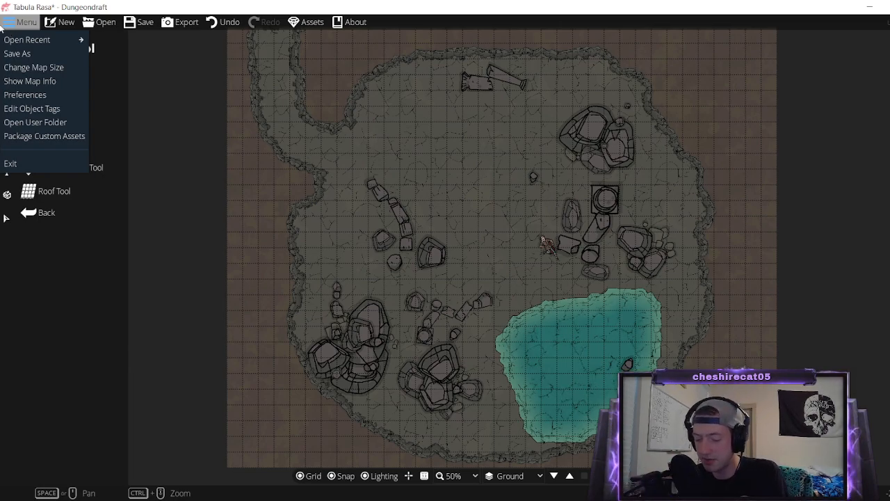
mouse_move(40, 42)
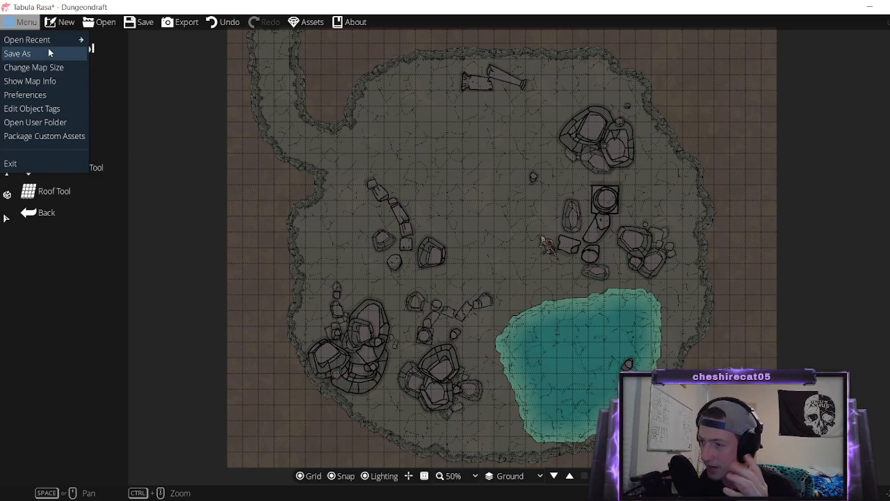
click(41, 95)
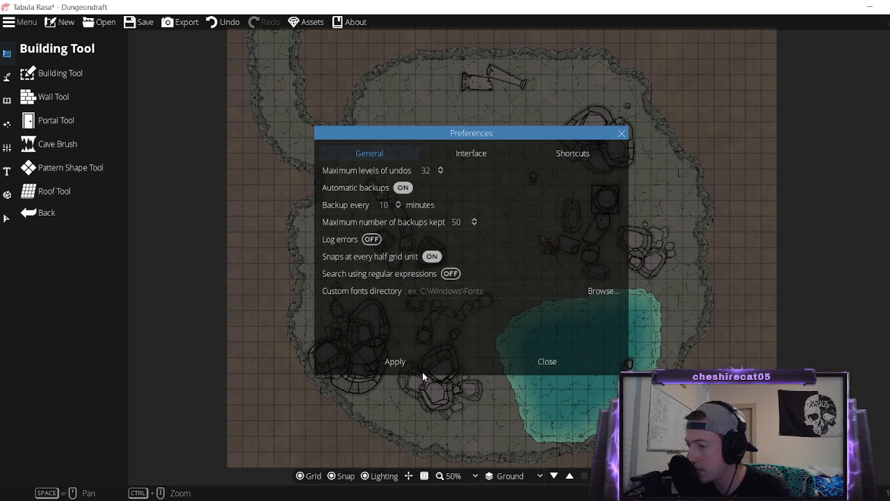
click(548, 360)
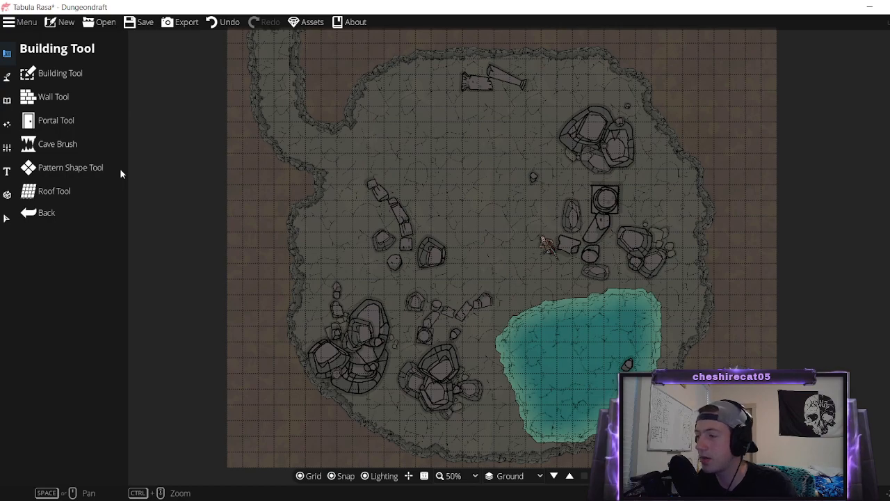
Browse the Corpse, Bridge and Blacksmith objects for further details to add to the cave.
click(16, 86)
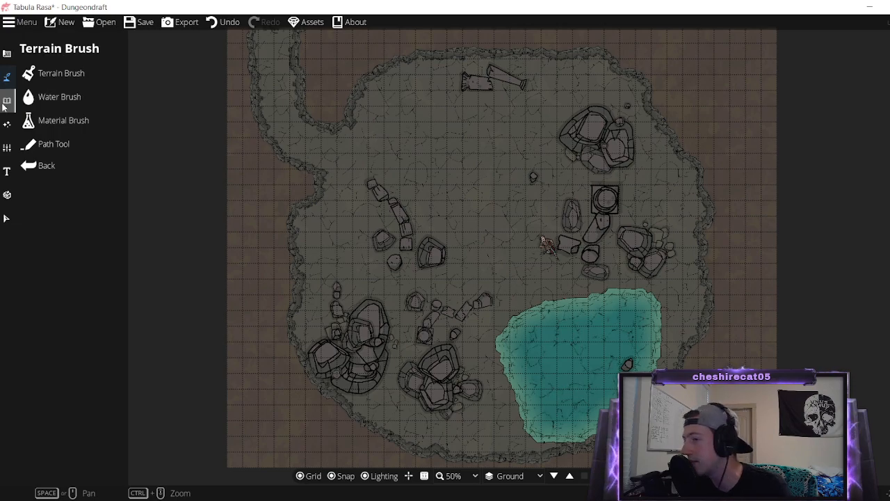
click(6, 102)
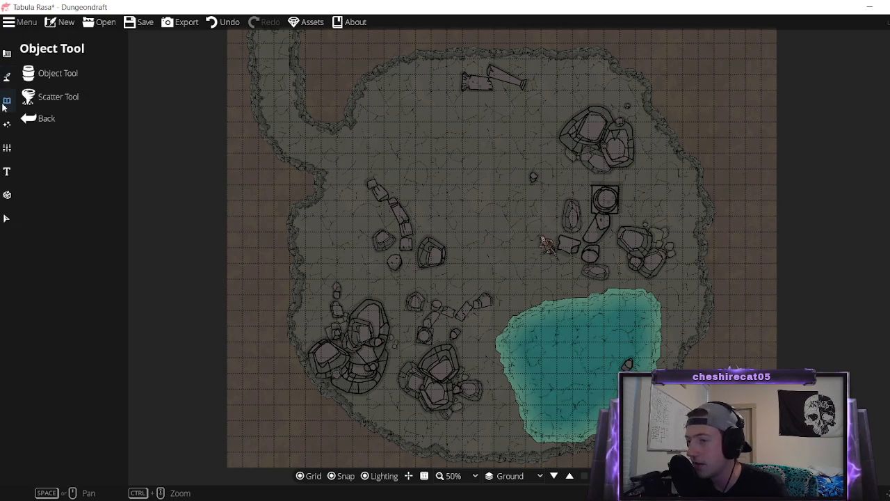
click(61, 72)
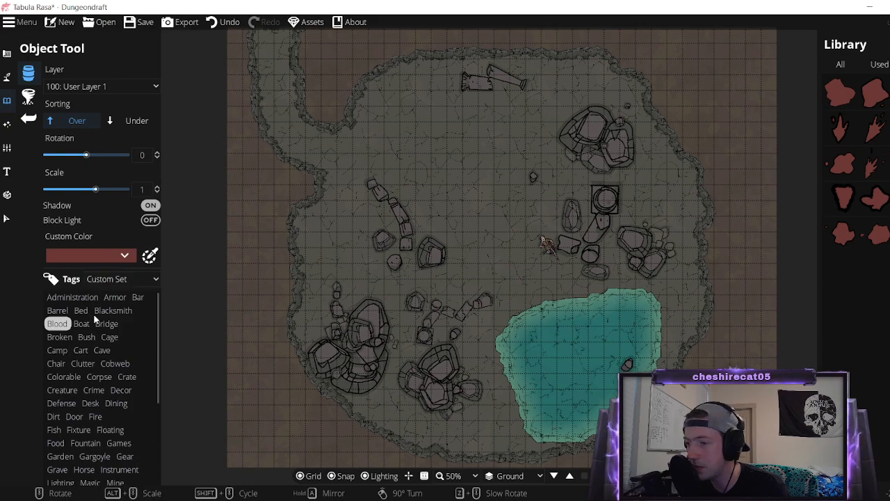
click(94, 378)
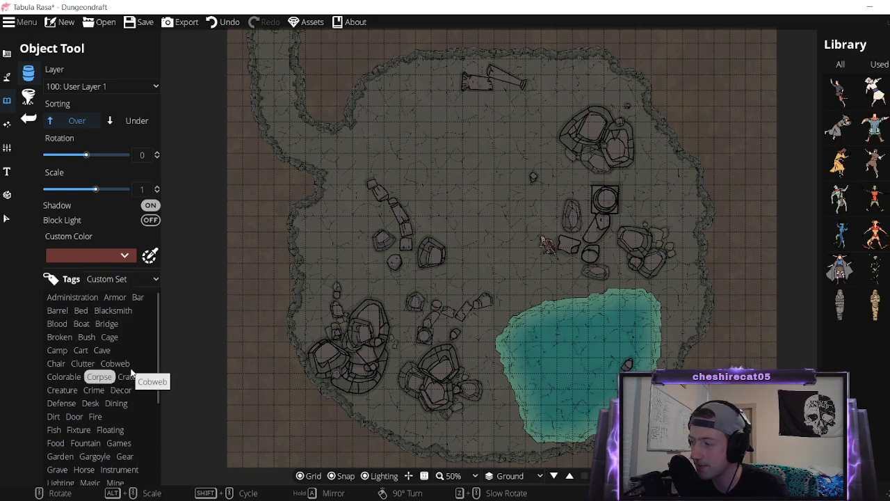
click(874, 271)
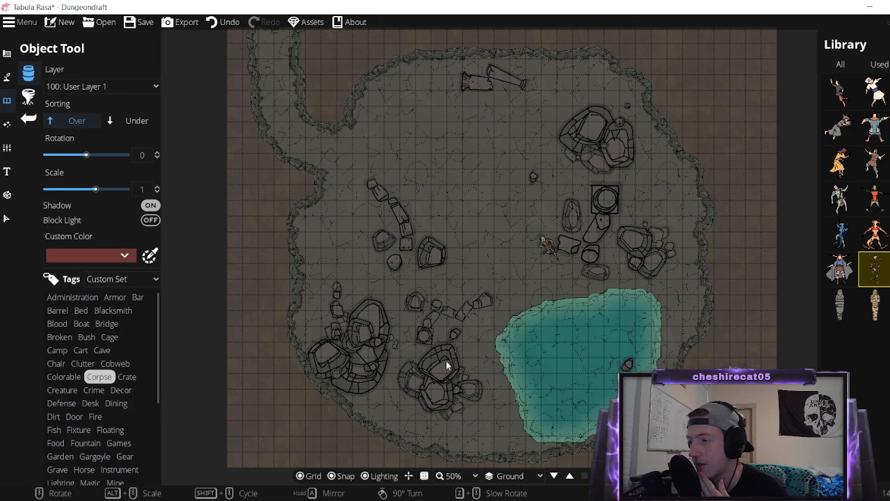
mouse_move(882, 275)
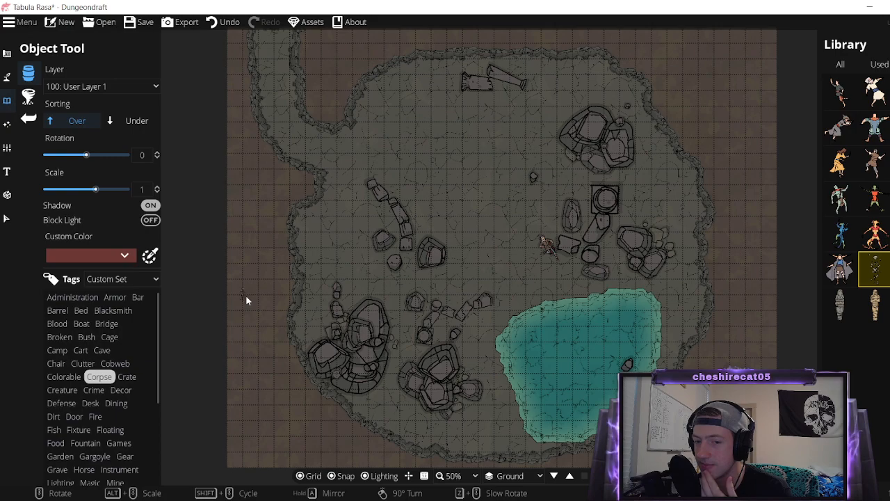
click(107, 324)
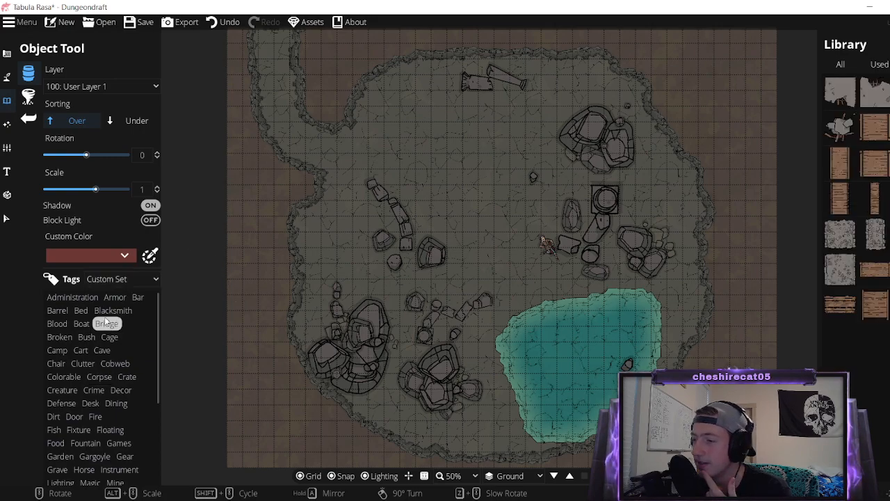
click(110, 311)
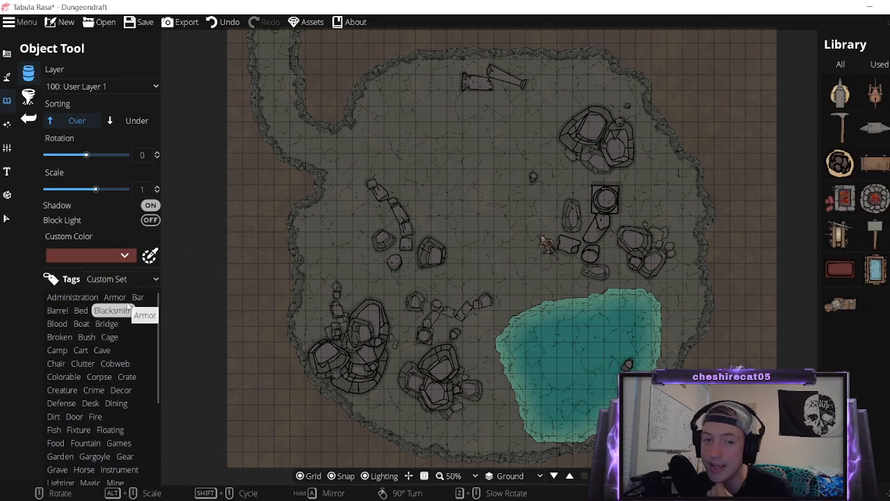
Place a dragon skull from the Skeleton objects in the pool, just west of the small rock.
scroll(101, 427, down, 3)
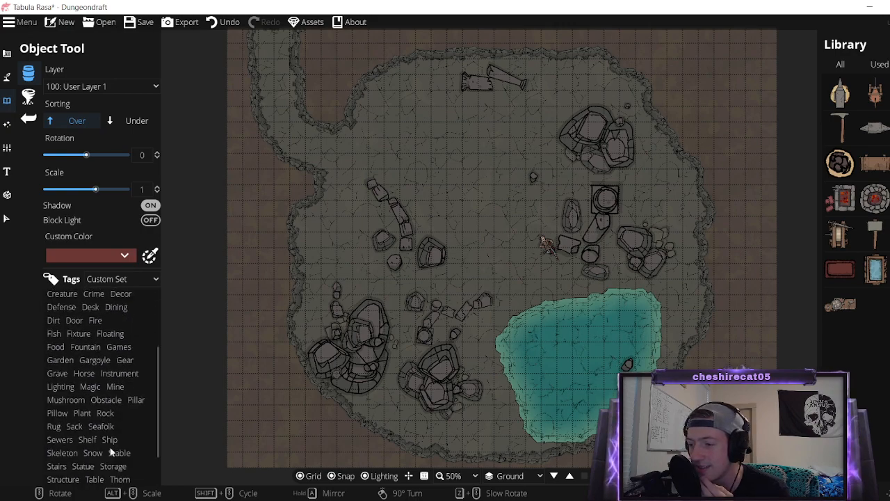
scroll(90, 452, down, 2)
click(62, 411)
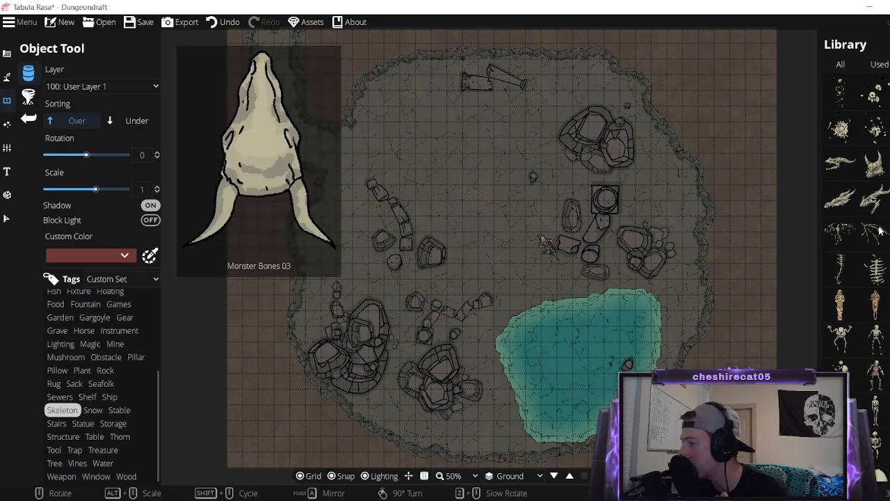
scroll(867, 401, down, 1)
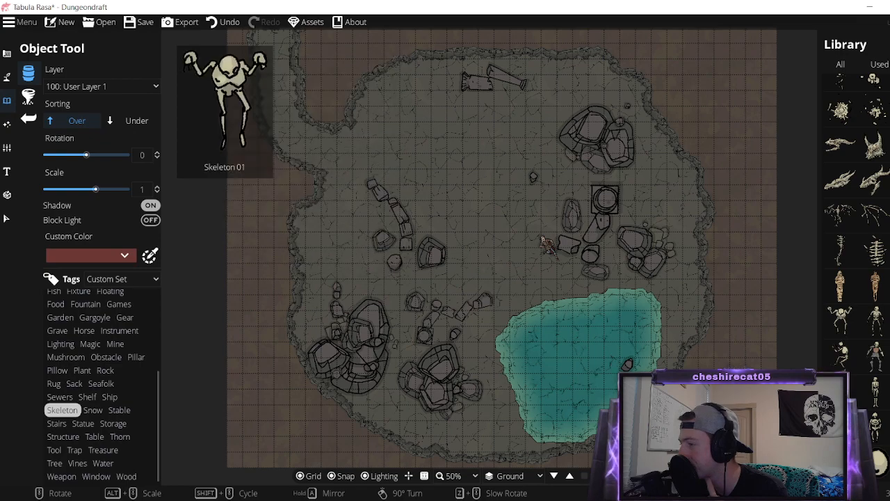
scroll(859, 115, up, 1)
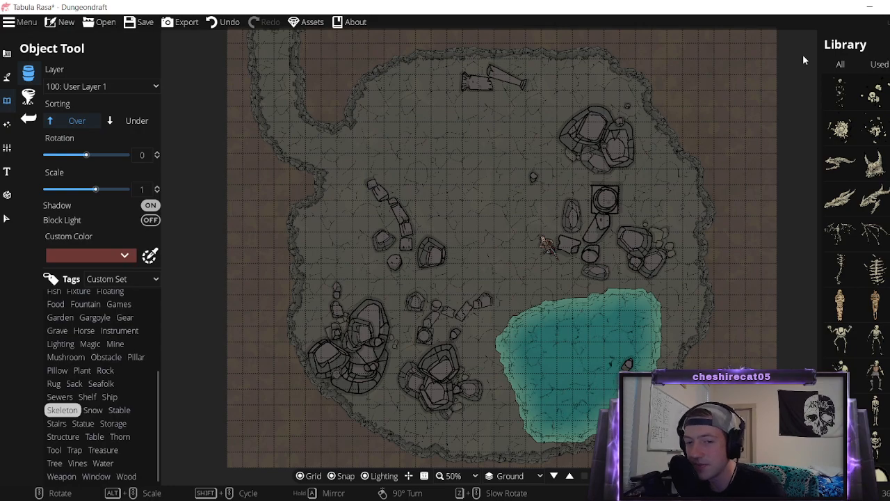
mouse_move(872, 173)
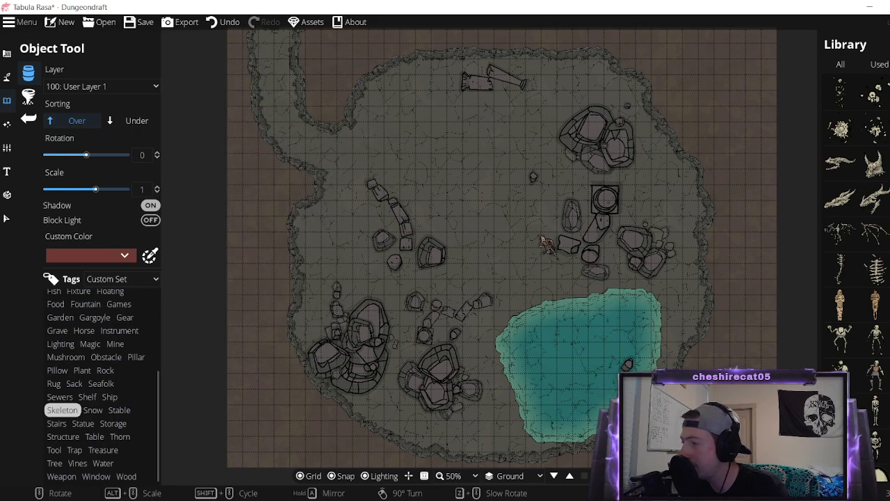
mouse_move(830, 243)
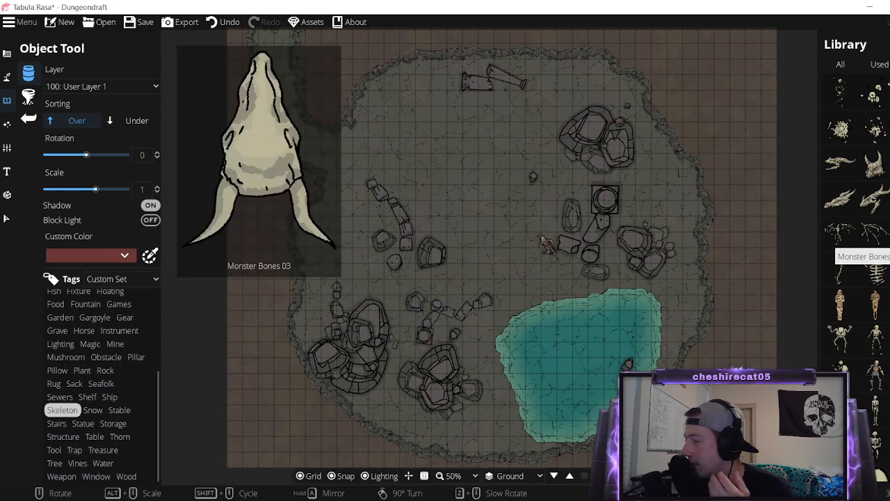
mouse_move(877, 263)
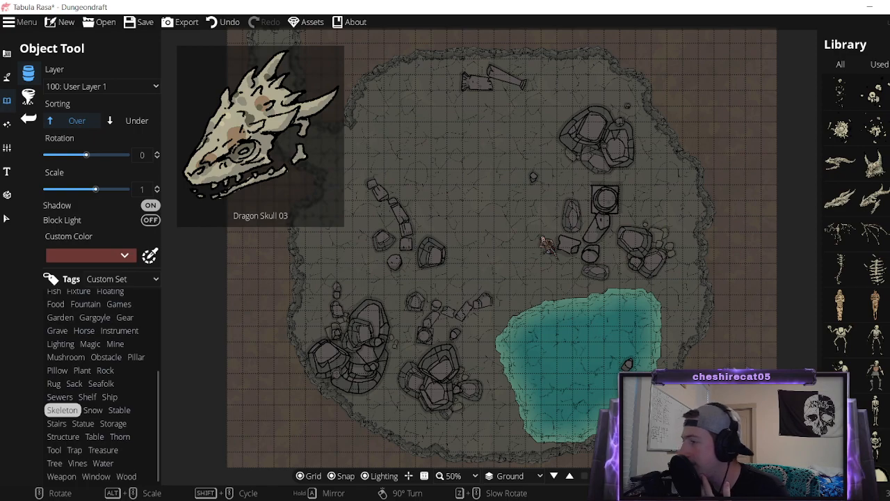
click(875, 198)
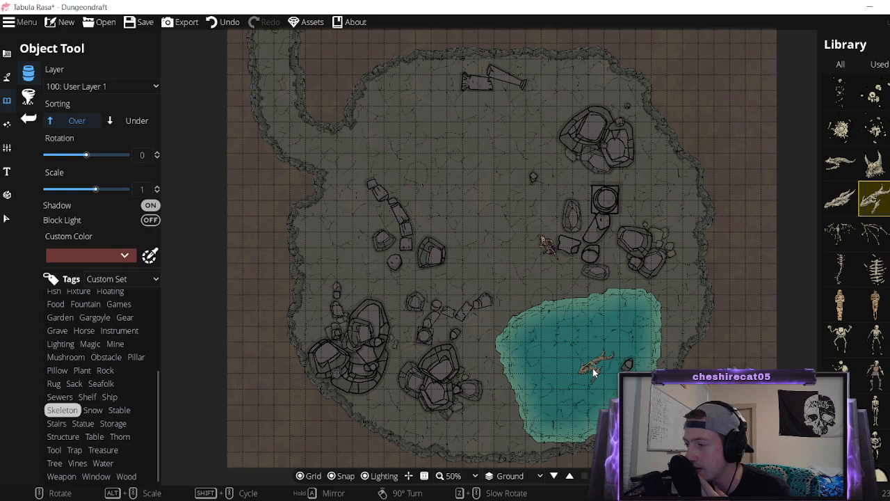
click(593, 369)
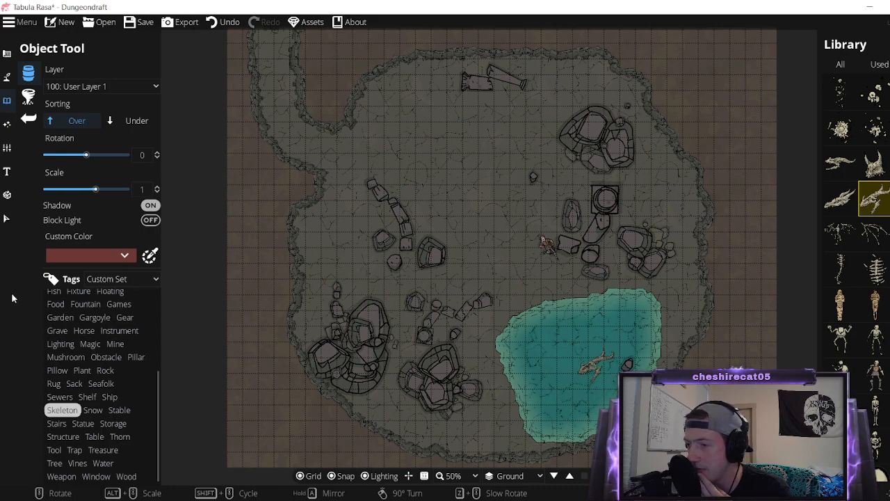
Assign the dragon skull in the pool to the layer -100: Below Water.
click(6, 219)
click(602, 355)
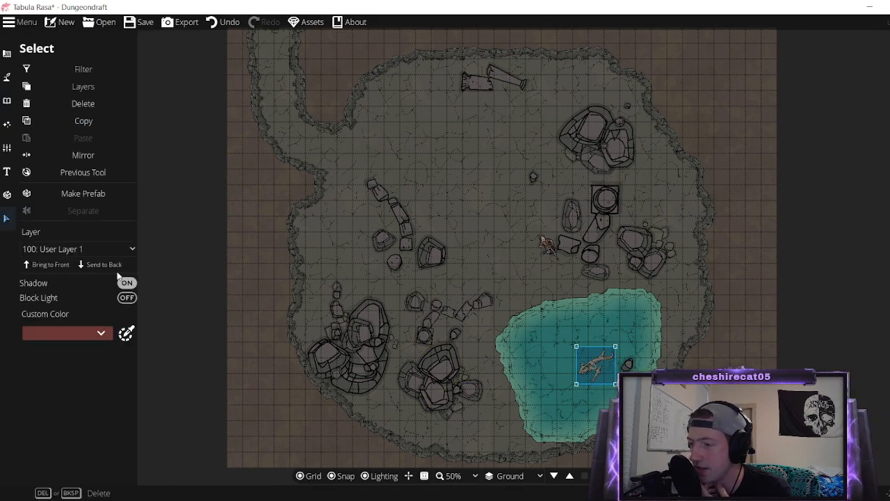
click(102, 248)
click(99, 322)
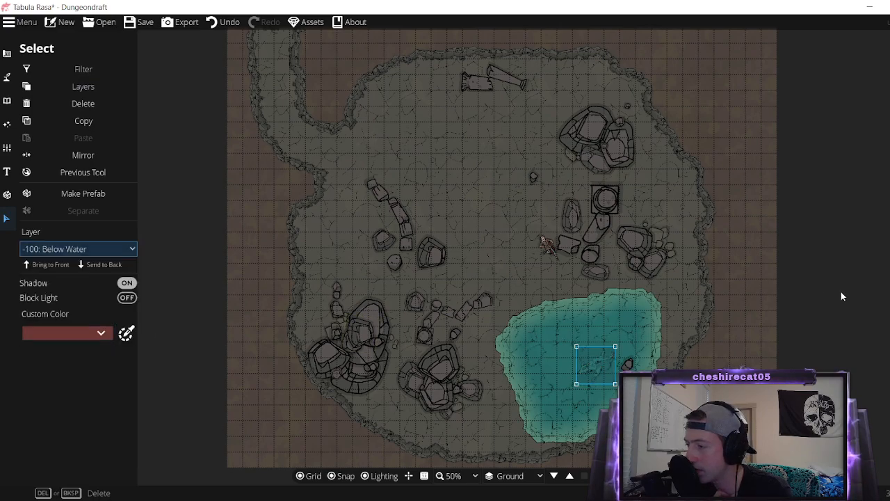
click(754, 312)
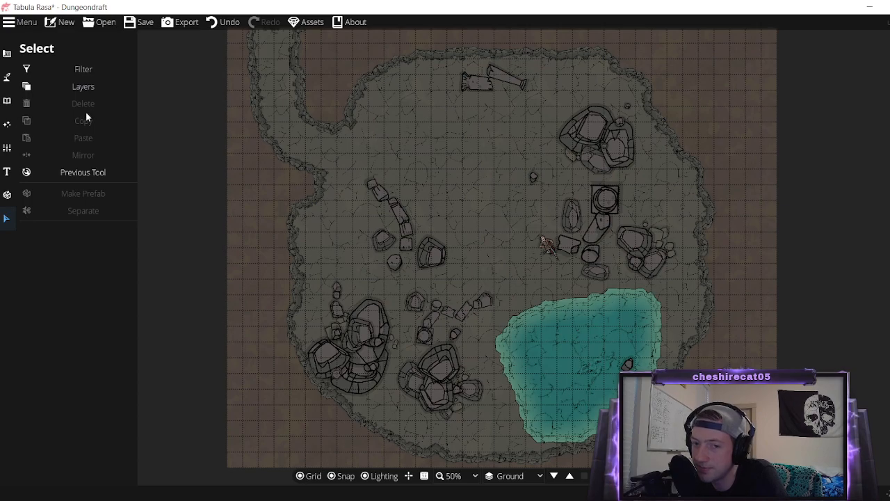
Look through the Magic objects and the other object tags for more cave details.
click(7, 101)
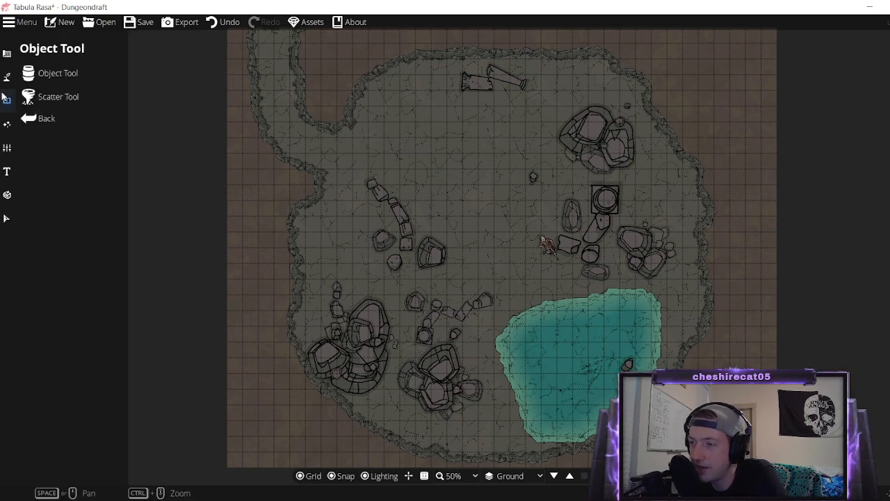
click(69, 71)
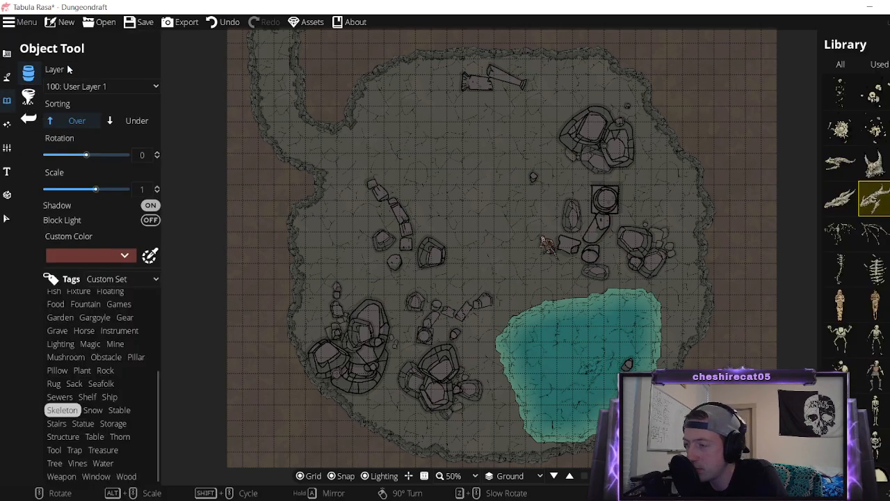
click(90, 344)
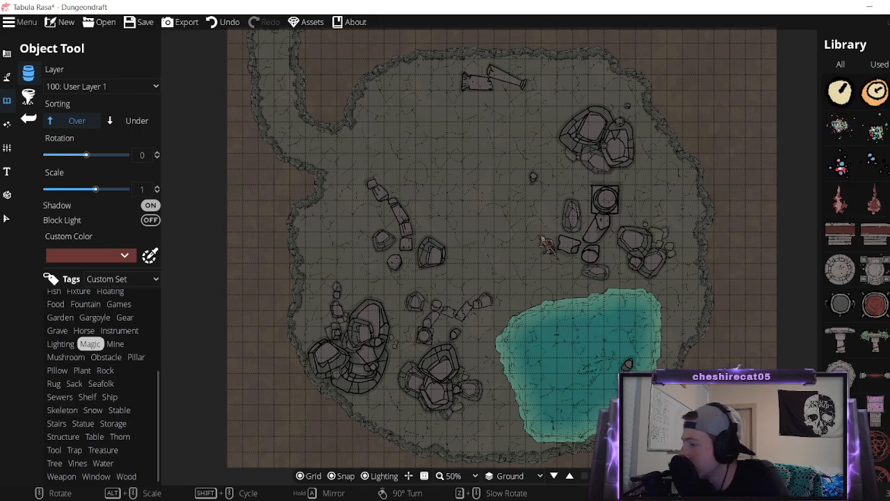
scroll(869, 273, up, 5)
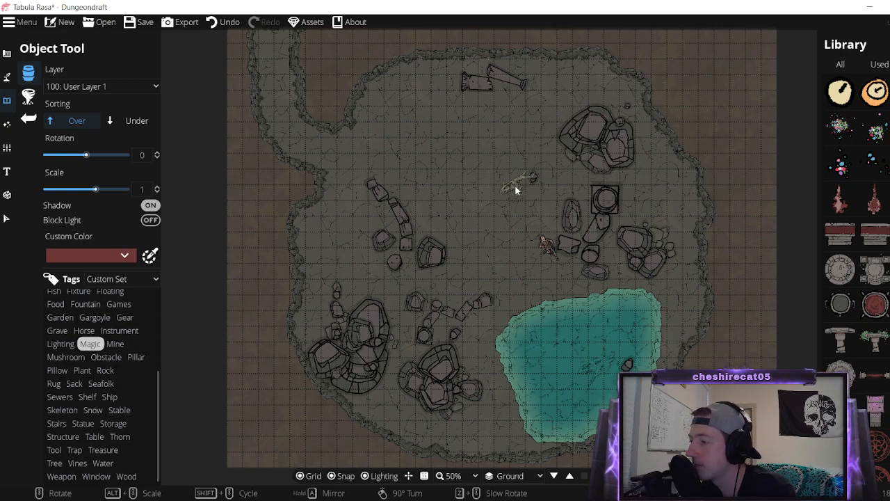
scroll(96, 337, up, 3)
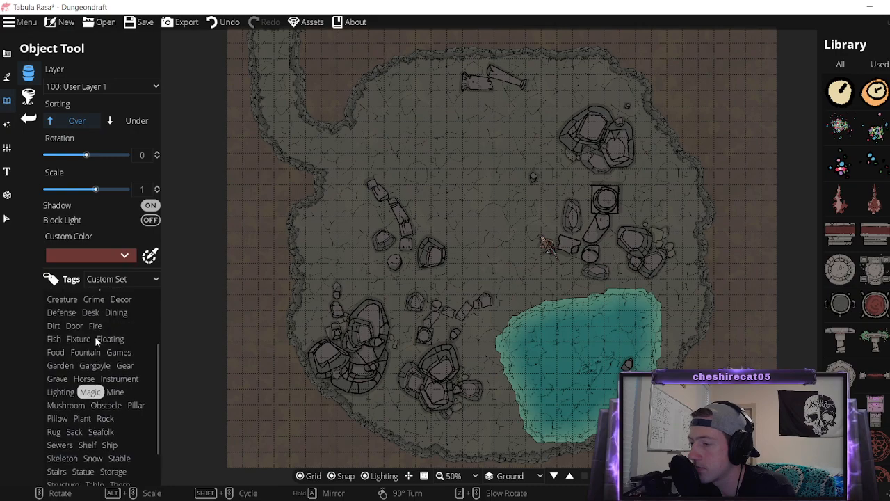
scroll(96, 338, up, 2)
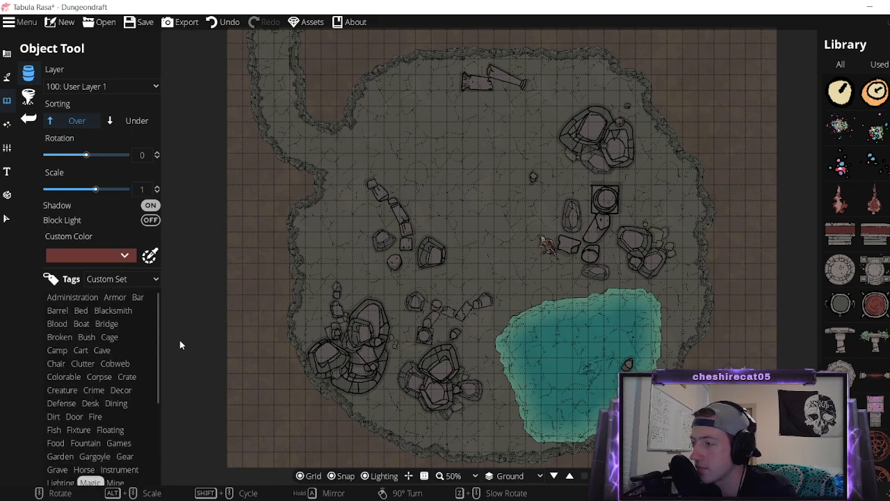
Place the Altar Sacrificial prefab from the Examples set beside the cave's northeast wall.
click(7, 147)
click(7, 199)
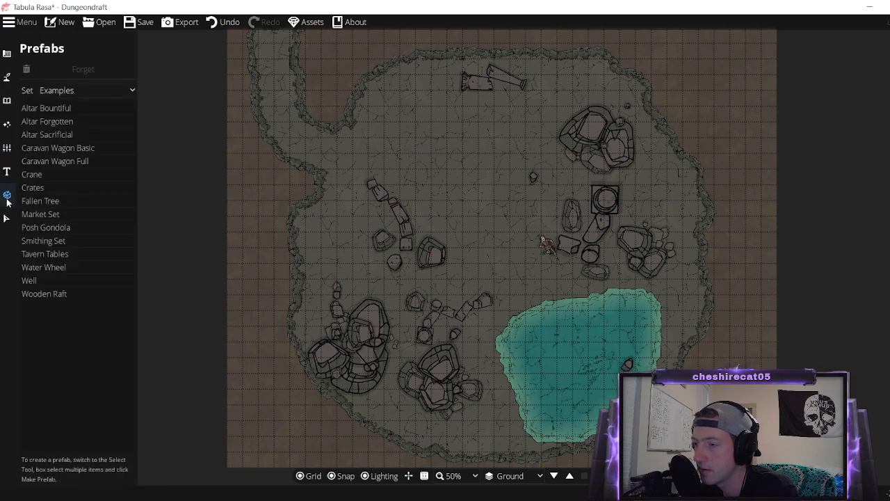
click(61, 121)
click(62, 136)
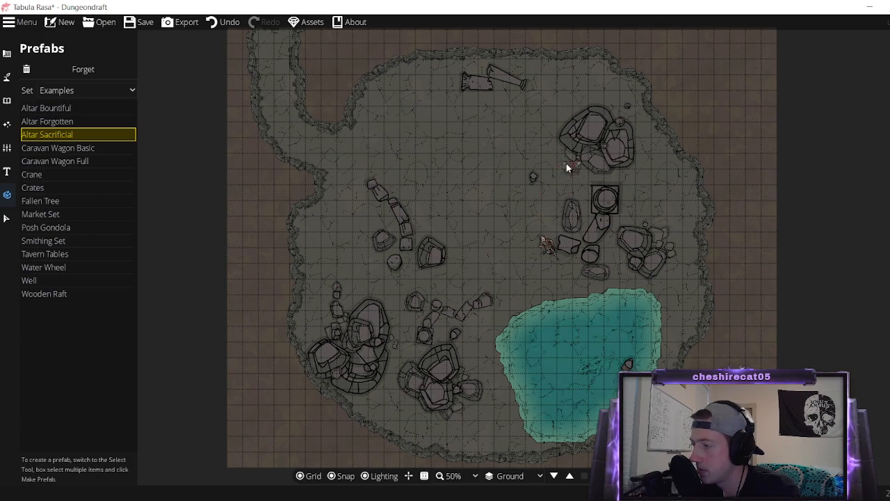
click(673, 172)
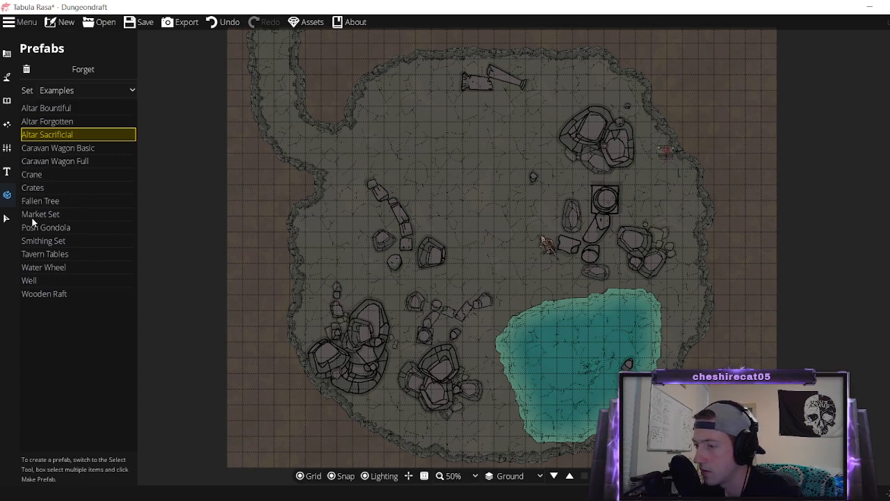
Enlarge the sacrificial altar slightly and rotate it diagonally so it sits along the cave's northeast wall.
click(6, 219)
click(662, 150)
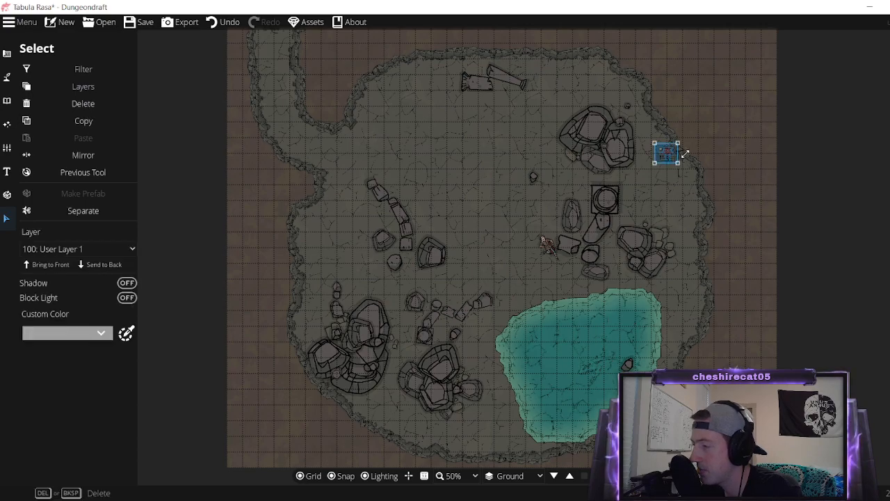
click(684, 200)
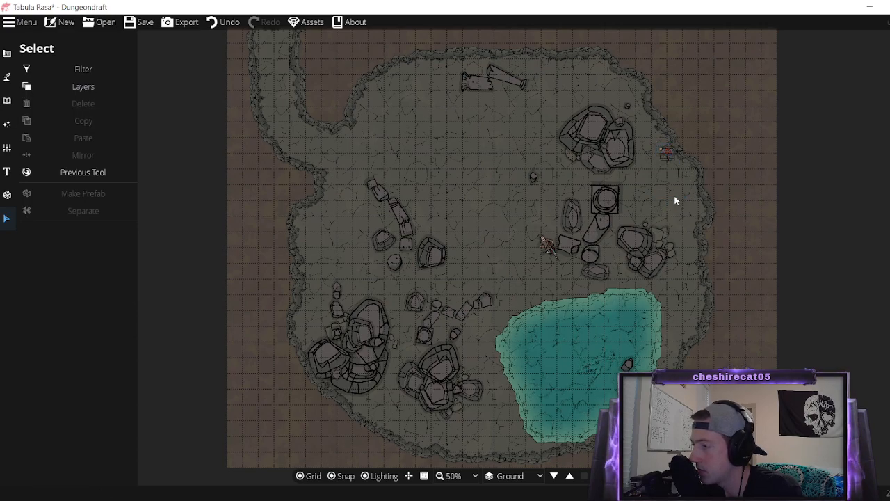
click(668, 153)
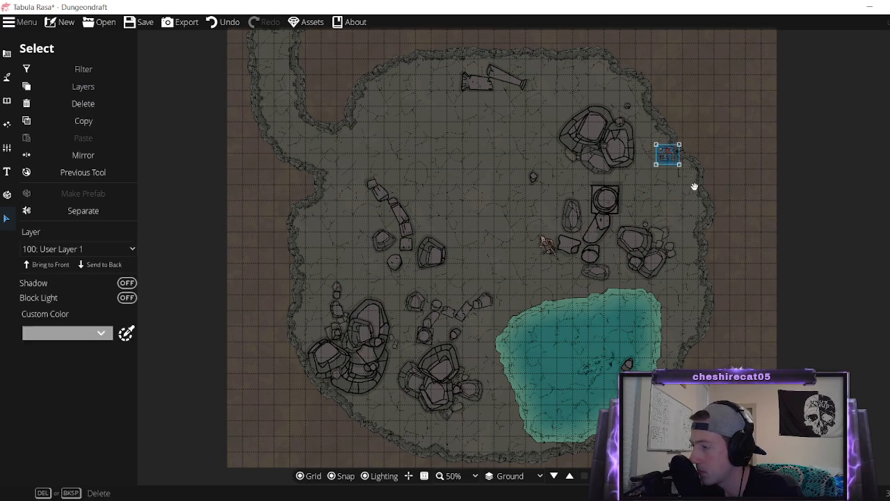
drag(694, 187, 669, 172)
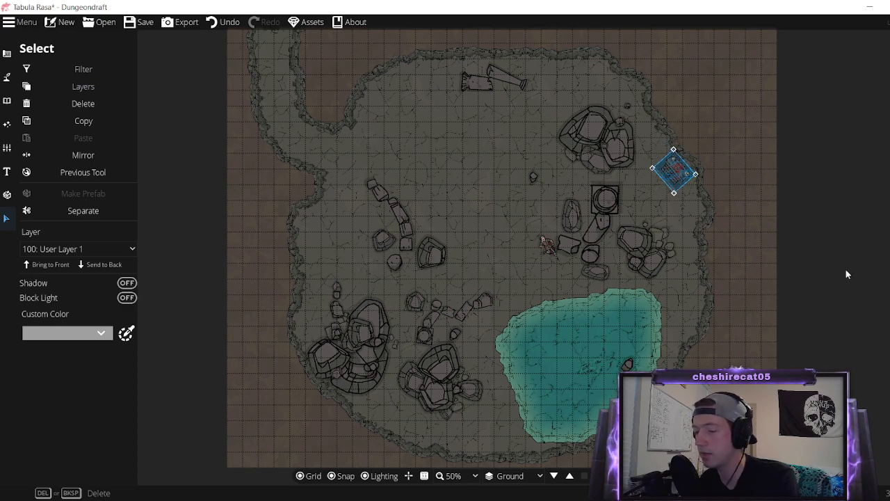
click(737, 230)
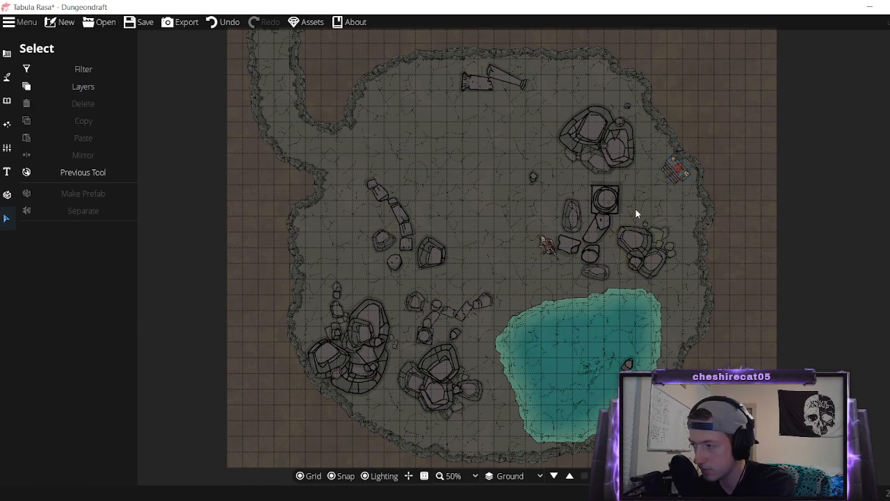
scroll(672, 167, up, 5)
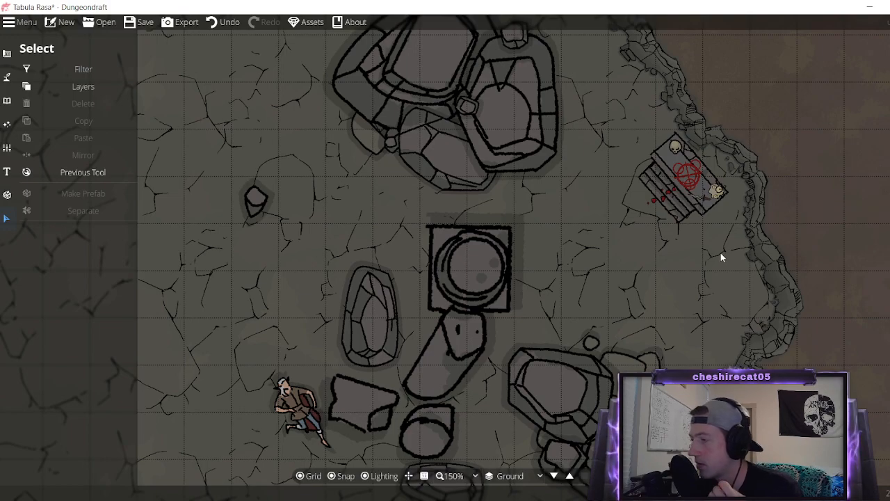
Enlarge the sacrificial altar beside the cave's northeast wall and bring it to the front of its layer.
click(697, 192)
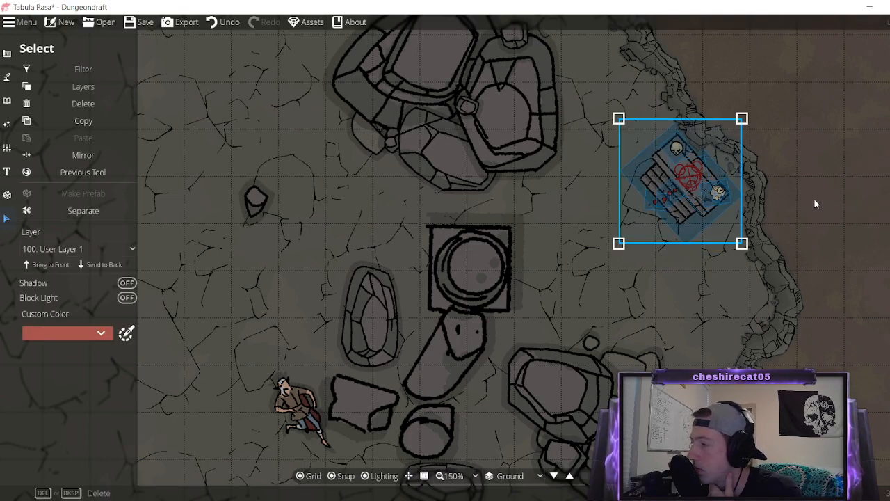
drag(618, 119, 593, 93)
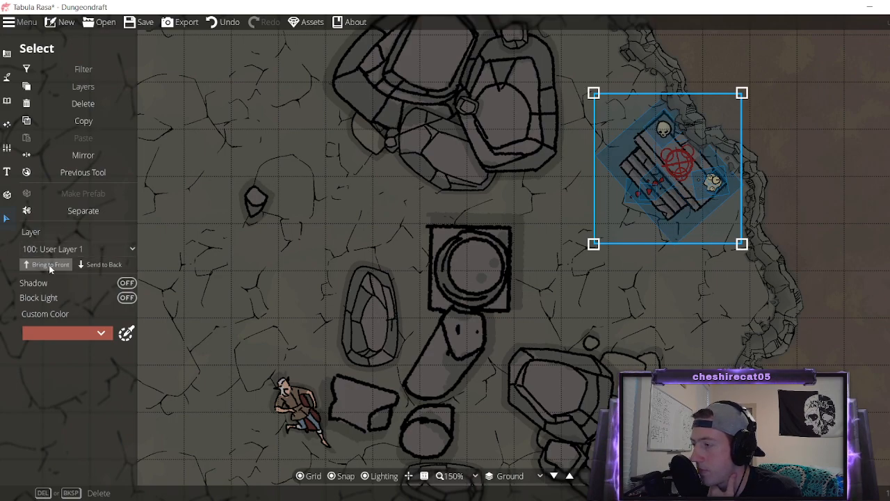
click(80, 267)
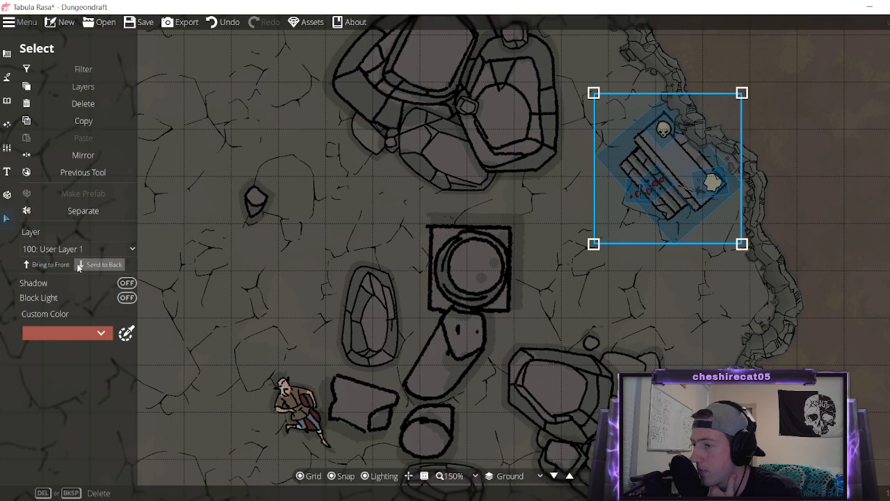
click(67, 267)
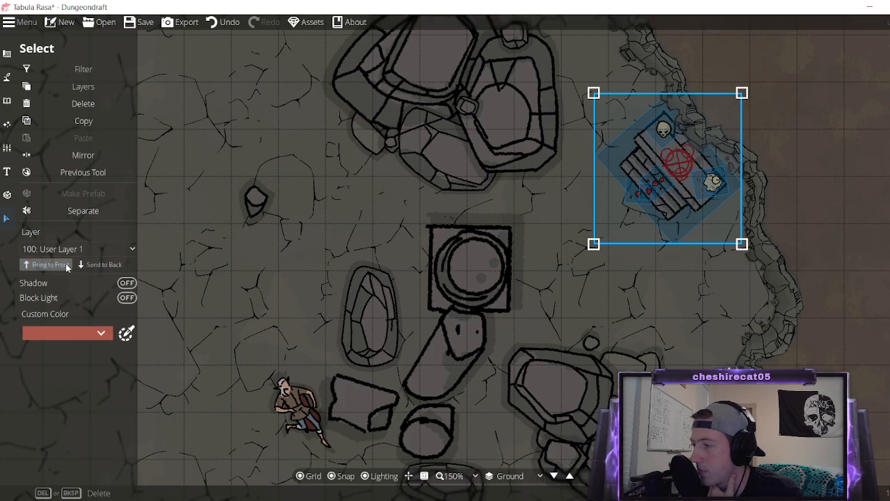
click(830, 161)
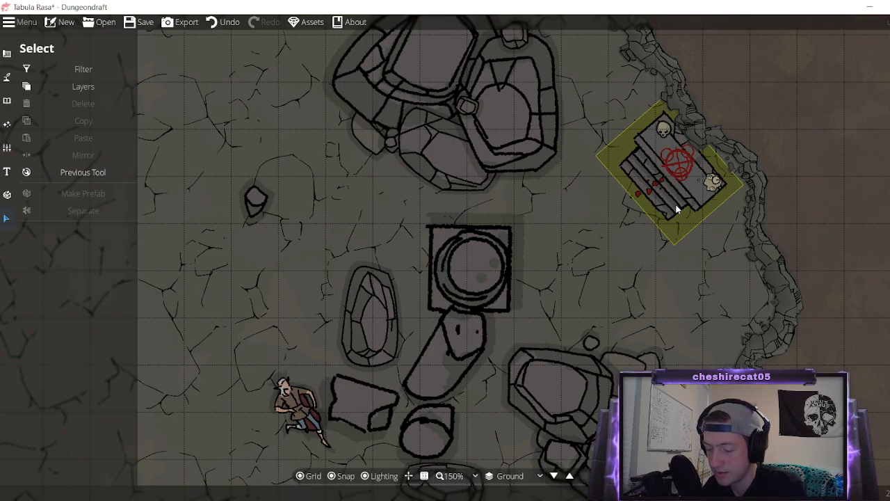
Move the sacrificial altar south along the cave's east wall and rotate it clockwise to a nearly upright angle.
drag(698, 188, 734, 263)
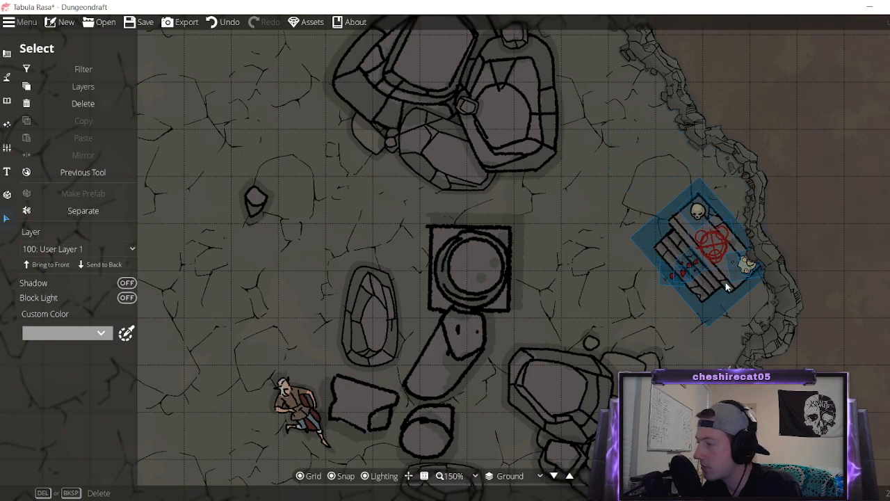
click(647, 143)
click(705, 247)
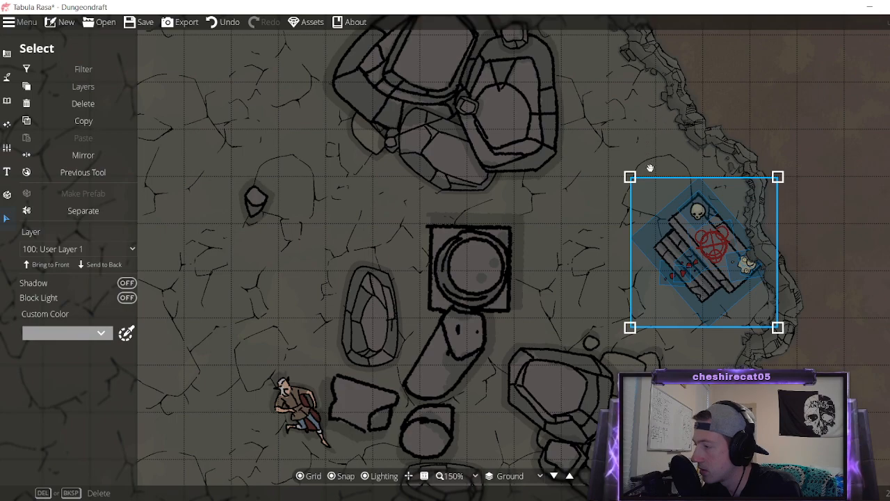
drag(651, 168, 699, 167)
mouse_move(680, 221)
mouse_down()
mouse_move(700, 219)
mouse_move(685, 217)
mouse_up()
click(814, 233)
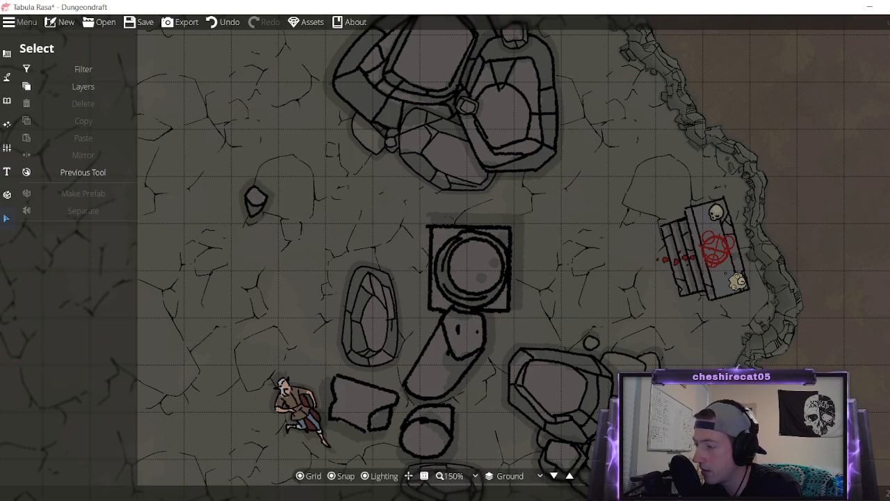
Turn off snapping and nudge the sacrificial altar closer to the cave's east wall.
click(341, 476)
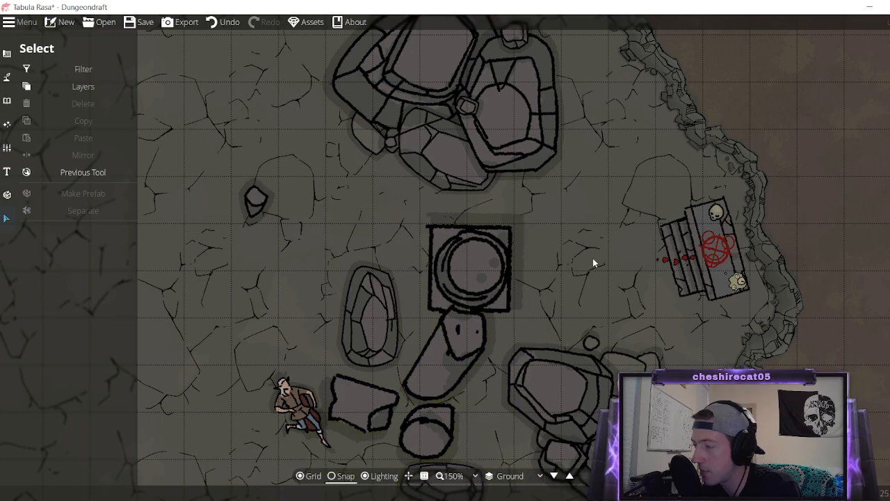
click(681, 210)
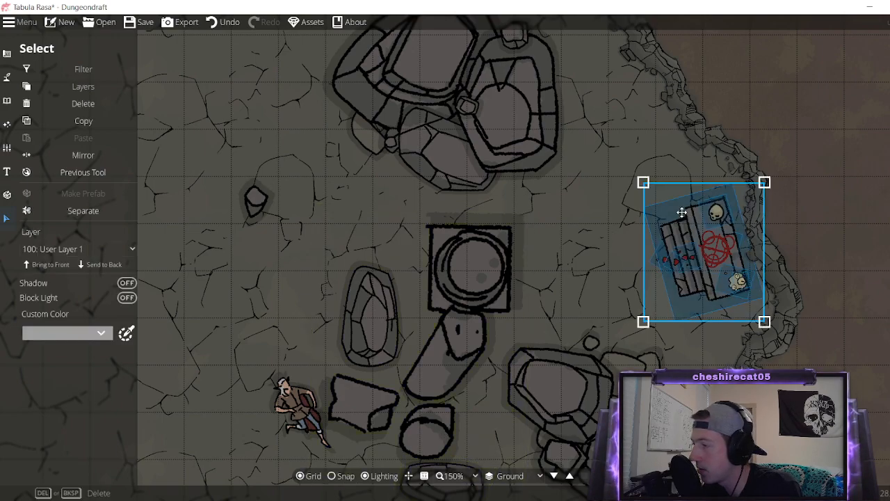
drag(682, 210, 691, 214)
click(776, 225)
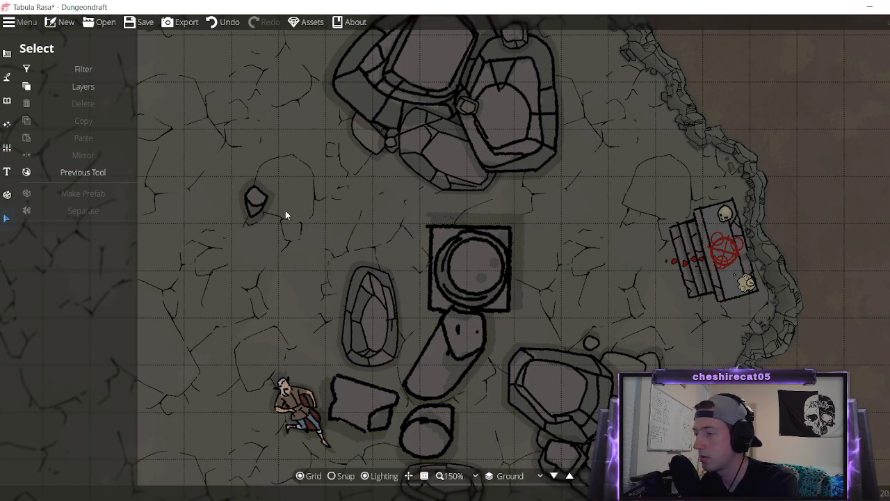
Place the skeletal corpse from the Corpse objects, rotated 15 degrees, at the southeast edge of the boulder cluster below the altar.
drag(259, 224, 456, 220)
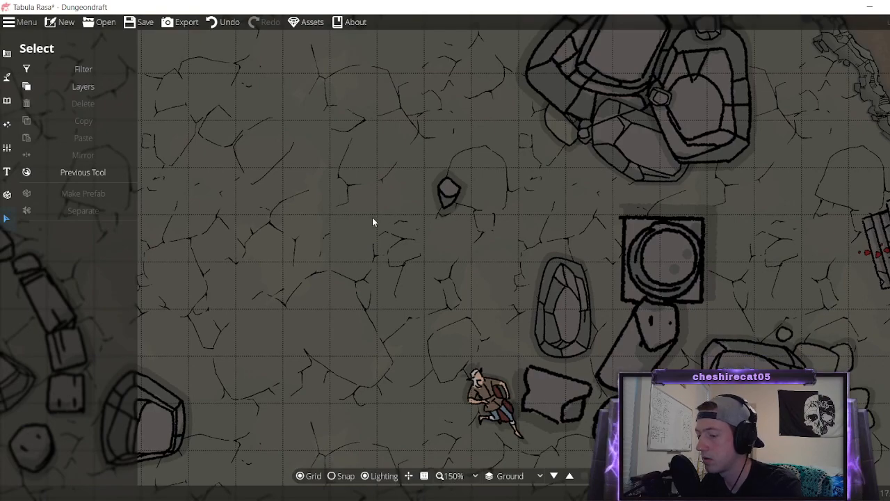
scroll(372, 217, down, 4)
drag(393, 207, 438, 201)
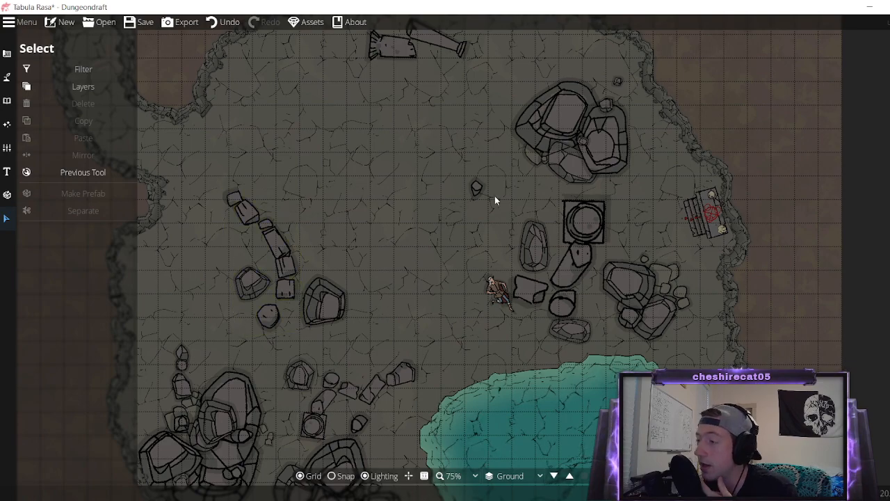
drag(371, 171, 459, 171)
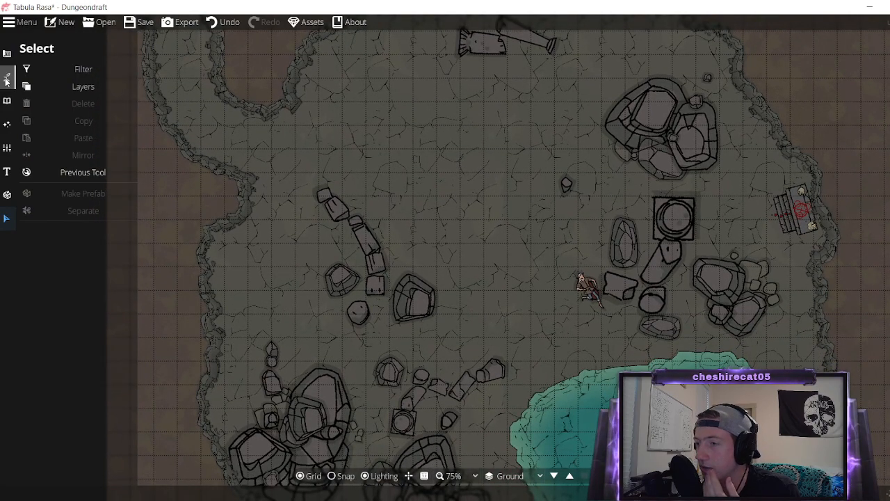
click(7, 100)
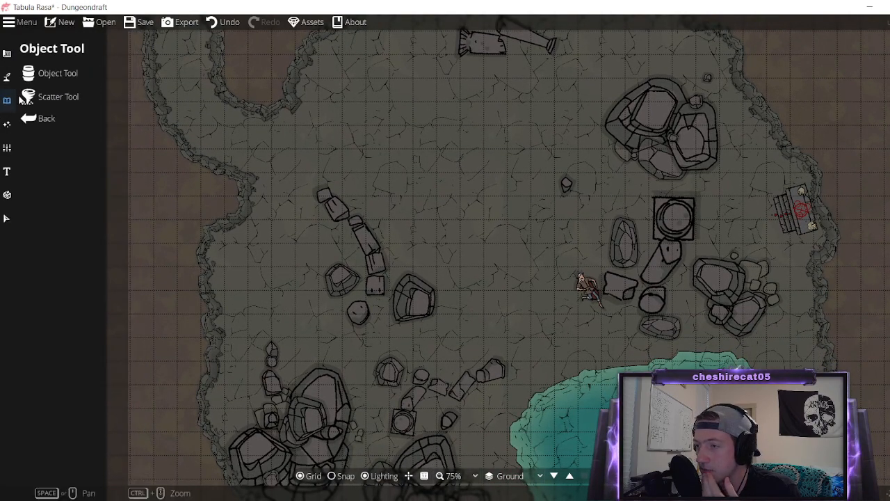
click(82, 73)
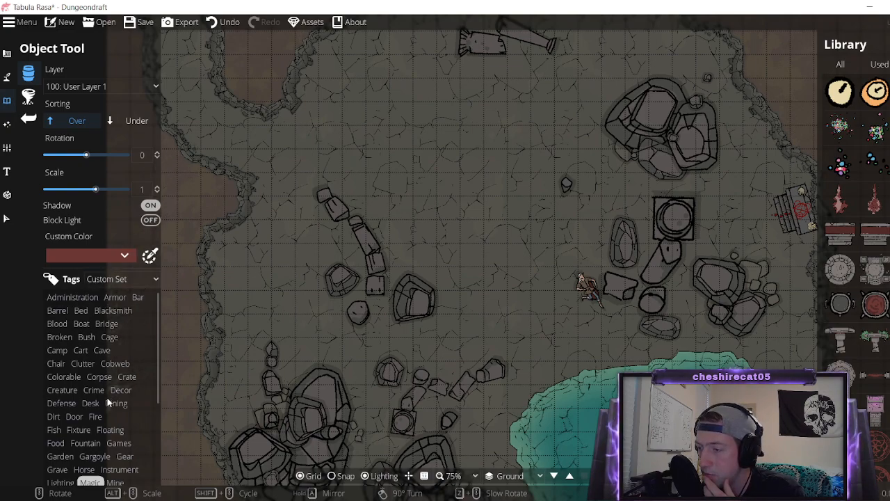
scroll(107, 402, down, 2)
click(99, 327)
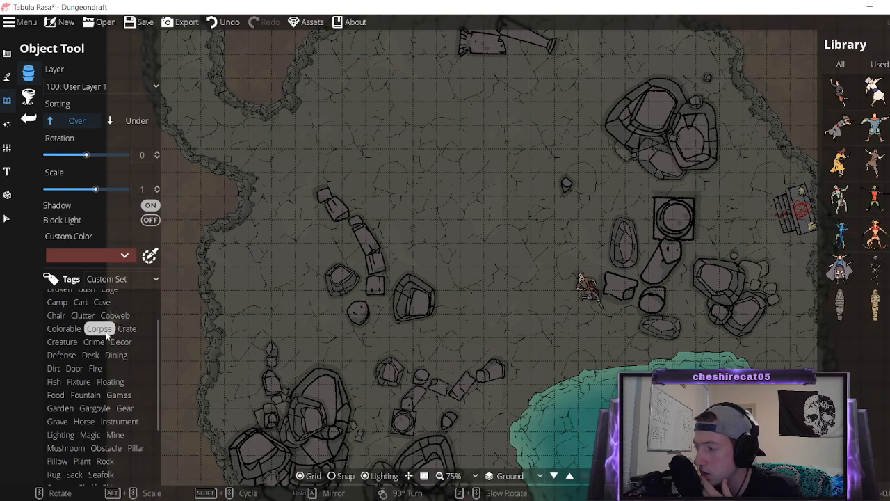
scroll(643, 297, down, 1)
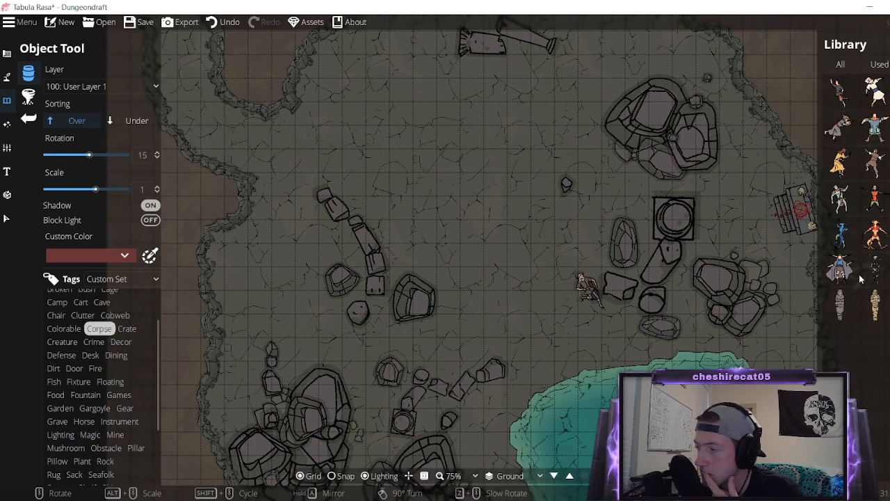
click(874, 269)
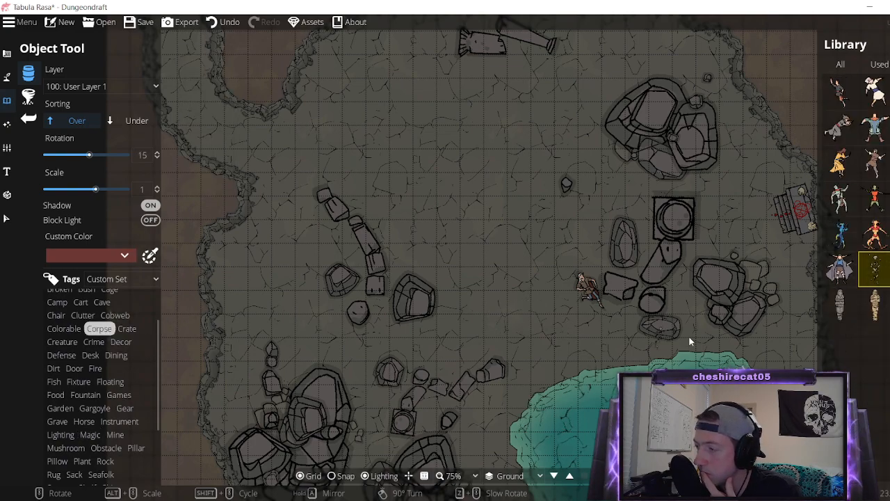
click(624, 278)
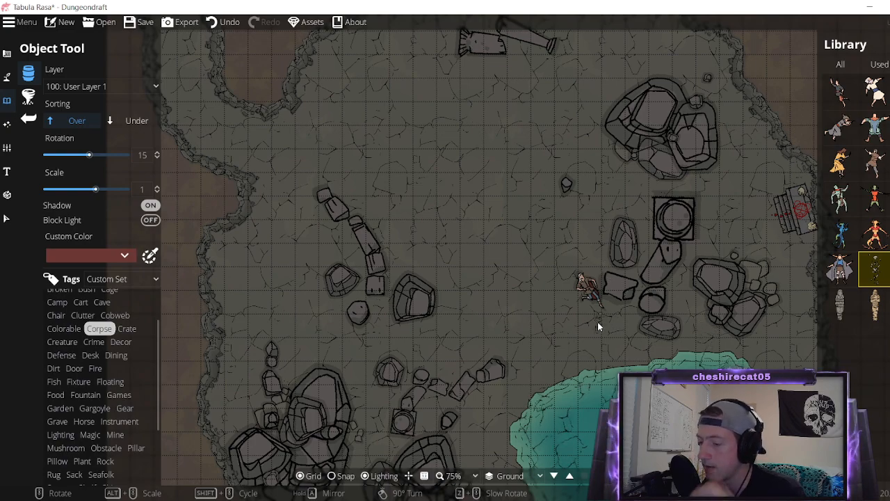
drag(598, 321, 514, 233)
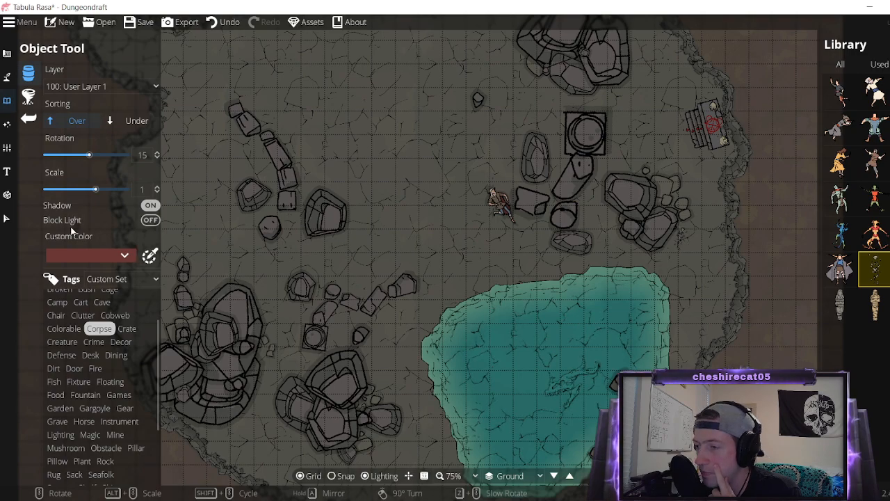
Enlarge the skeletal corpse beside the eastern boulder cluster.
click(7, 218)
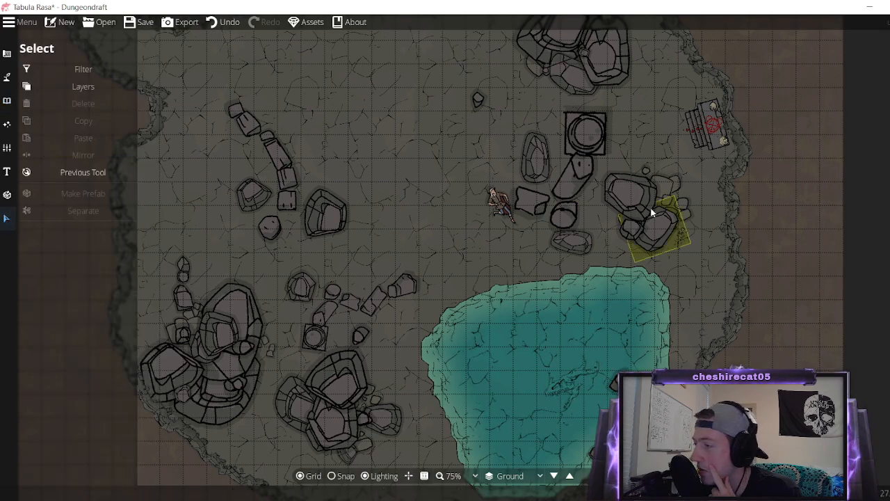
click(679, 242)
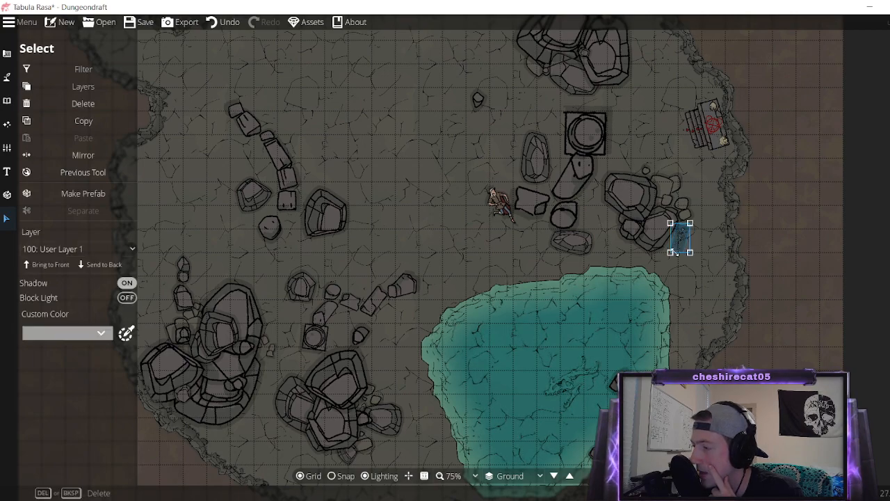
drag(670, 252, 643, 270)
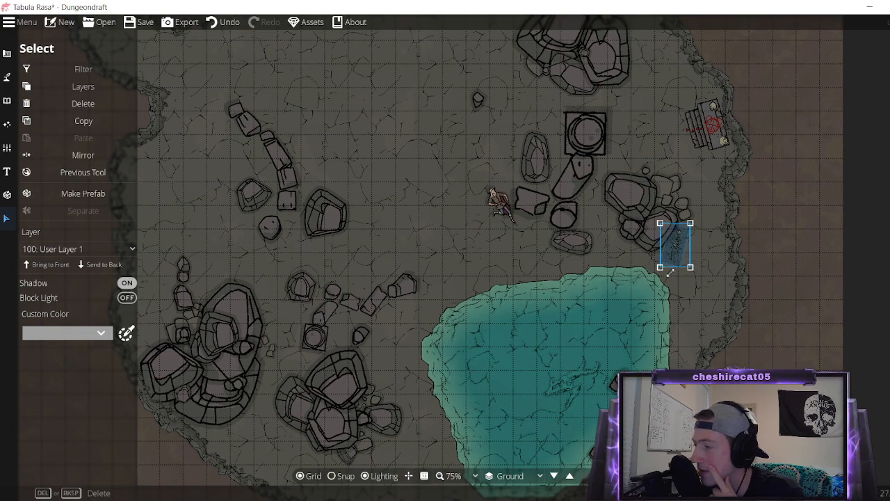
click(765, 248)
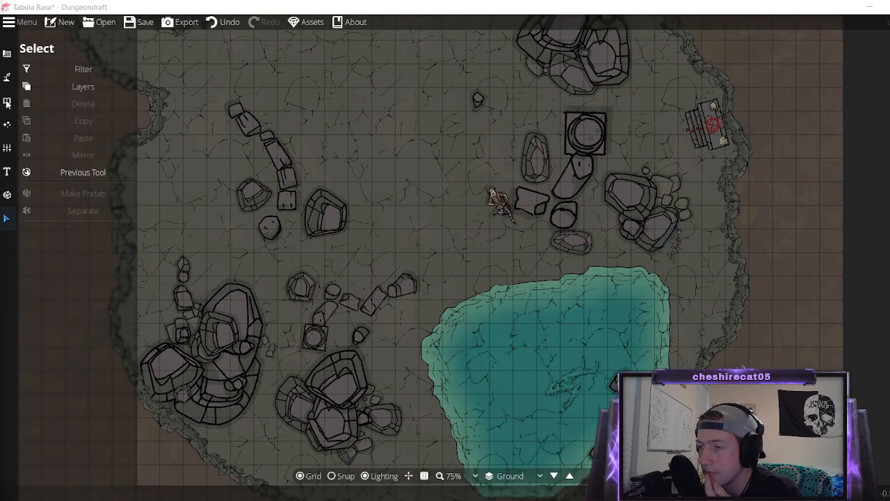
Place two different Corpse objects rotated 15 degrees, one just south of the western group's large boulder and one north of the altar.
click(7, 100)
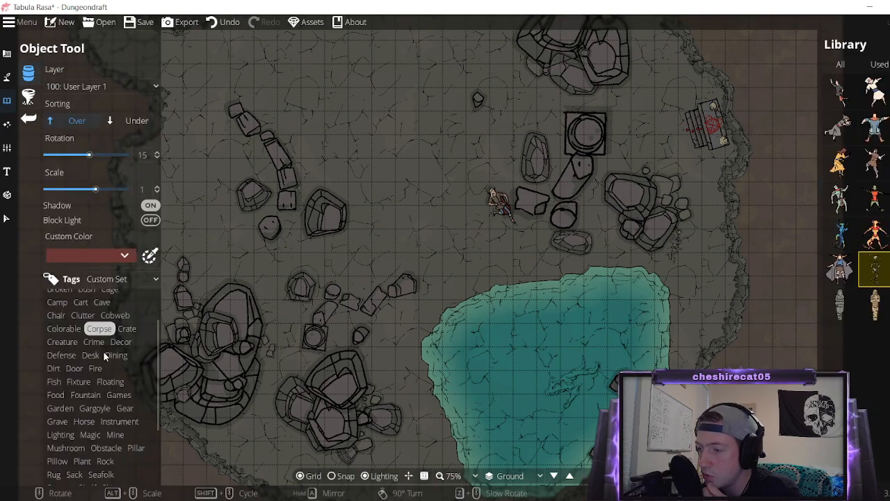
mouse_move(839, 304)
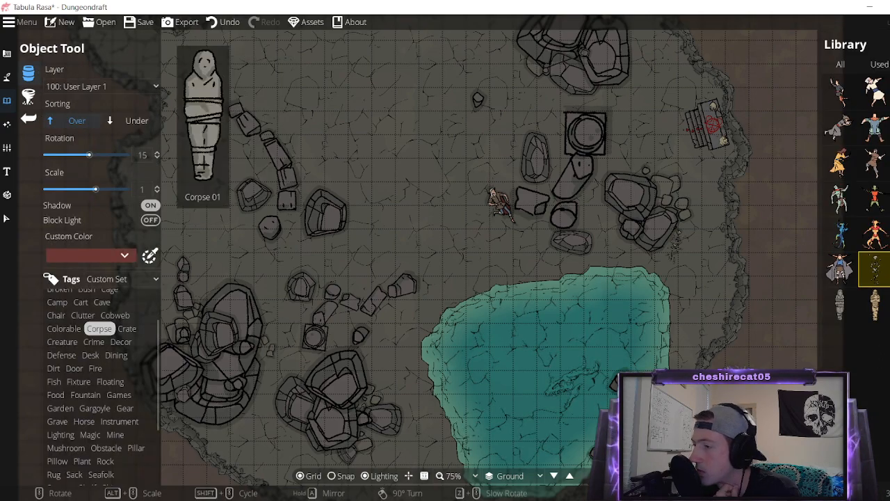
mouse_move(873, 306)
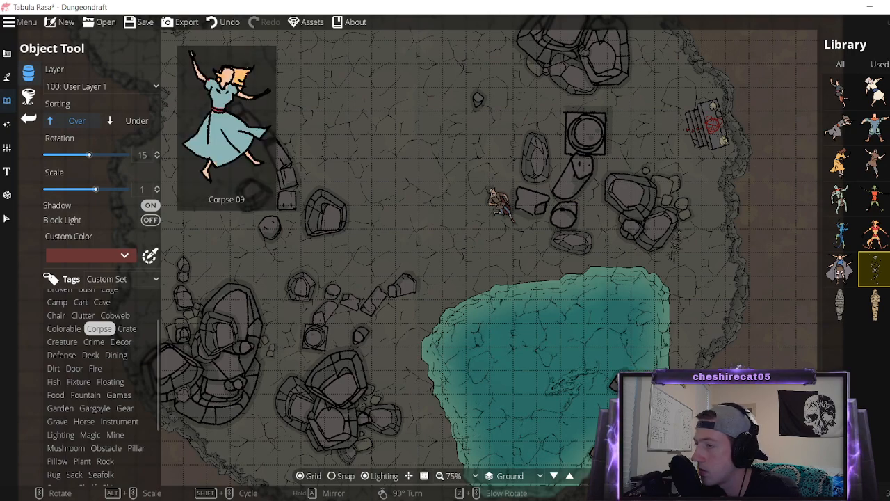
click(884, 172)
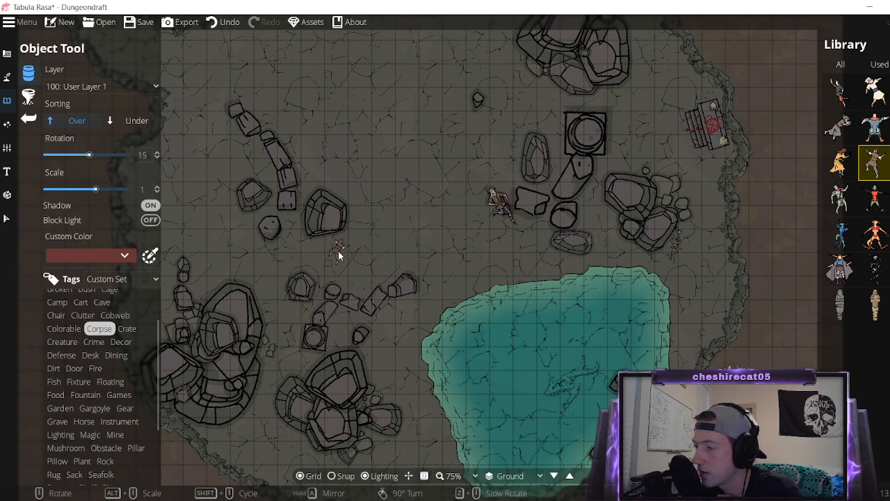
click(338, 251)
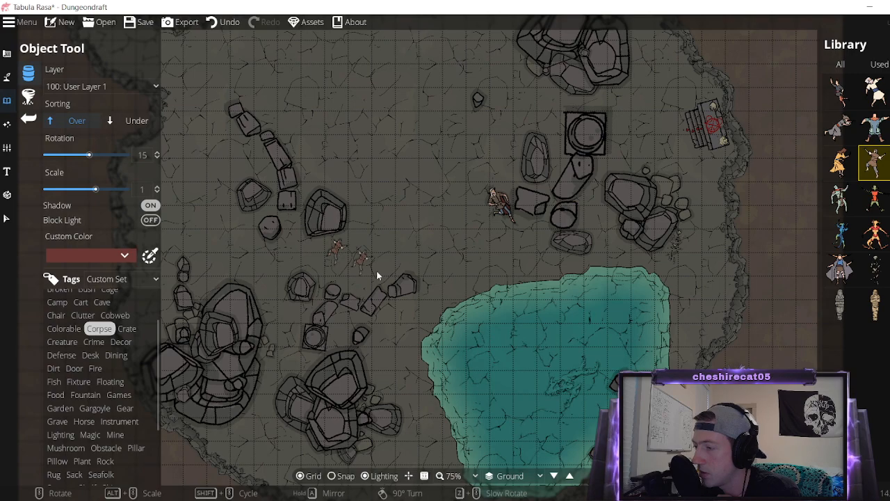
click(845, 95)
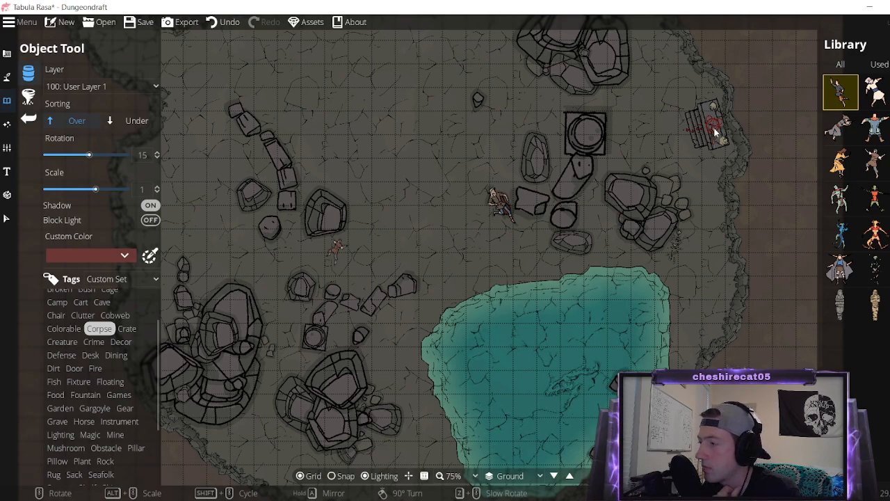
click(681, 72)
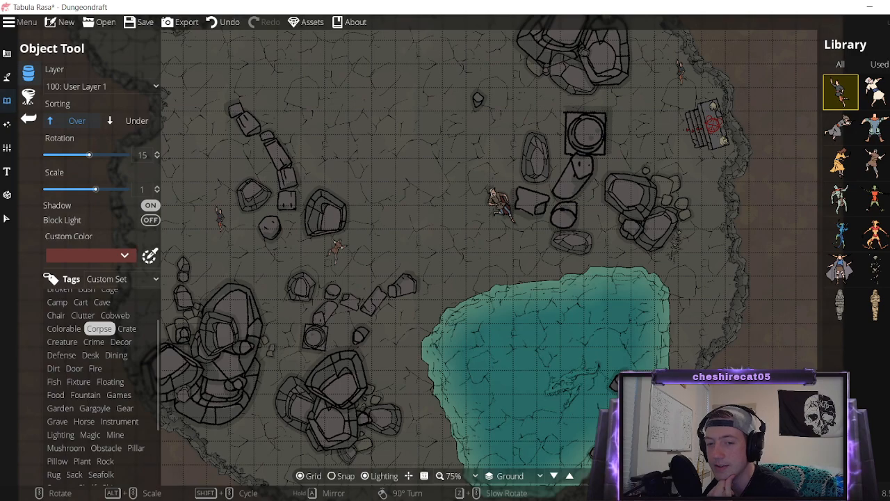
Browse the used and full object collections in the library for further details to add to the cave.
click(876, 72)
scroll(873, 209, down, 8)
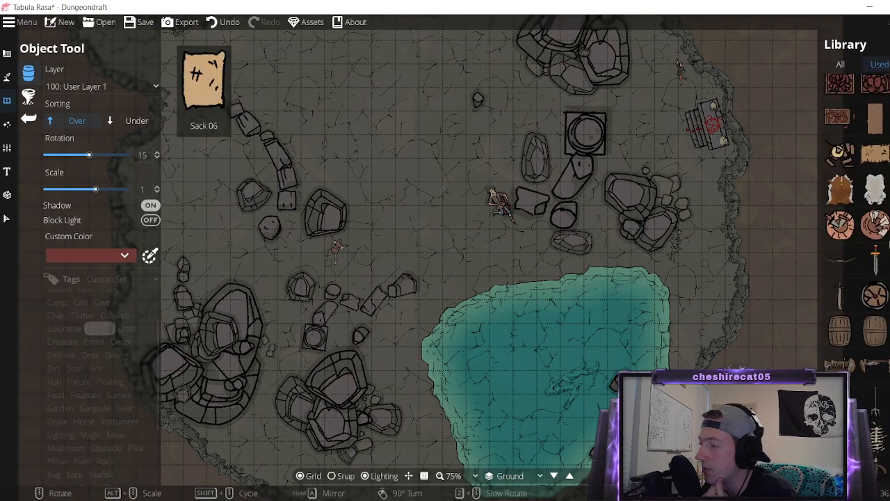
scroll(871, 167, up, 6)
click(846, 69)
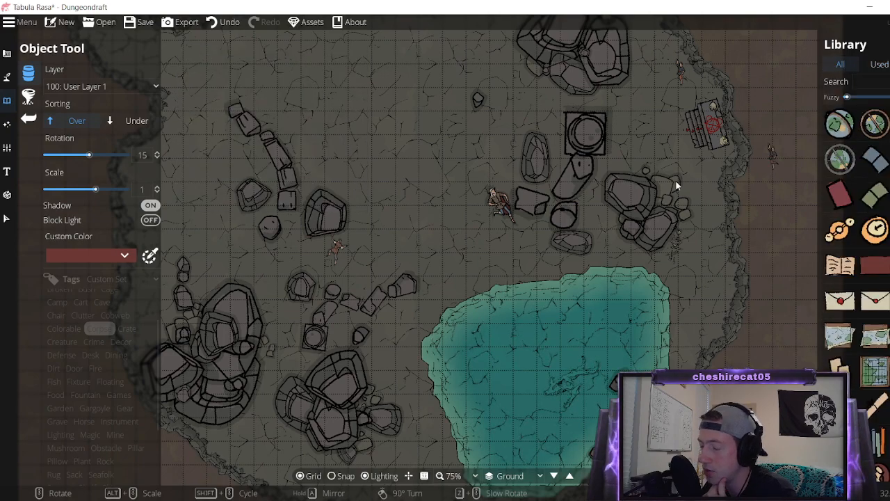
scroll(873, 230, down, 5)
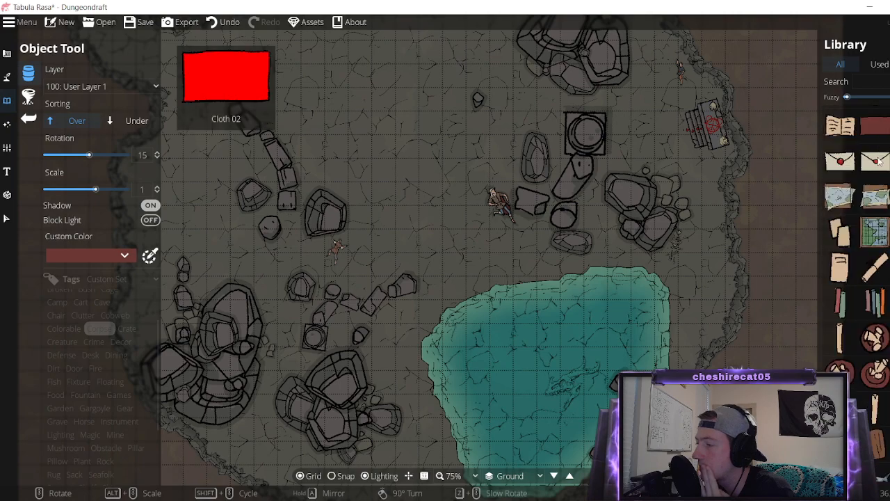
scroll(873, 234, down, 5)
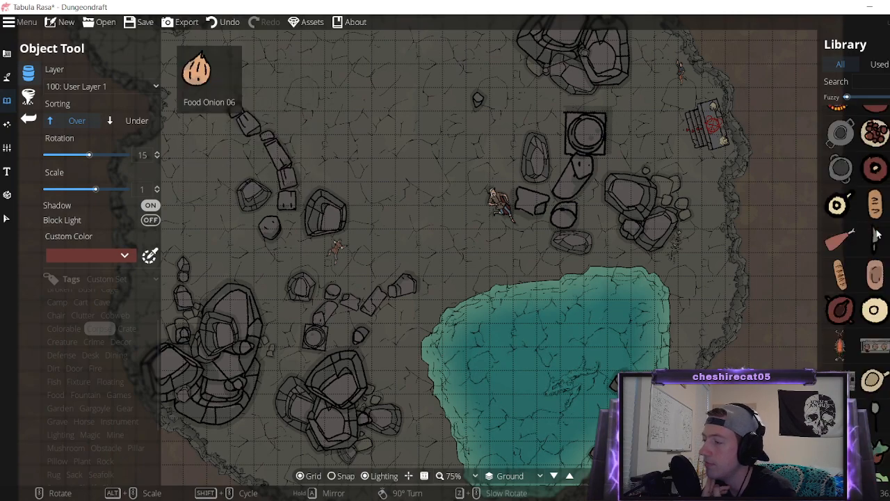
scroll(874, 233, up, 10)
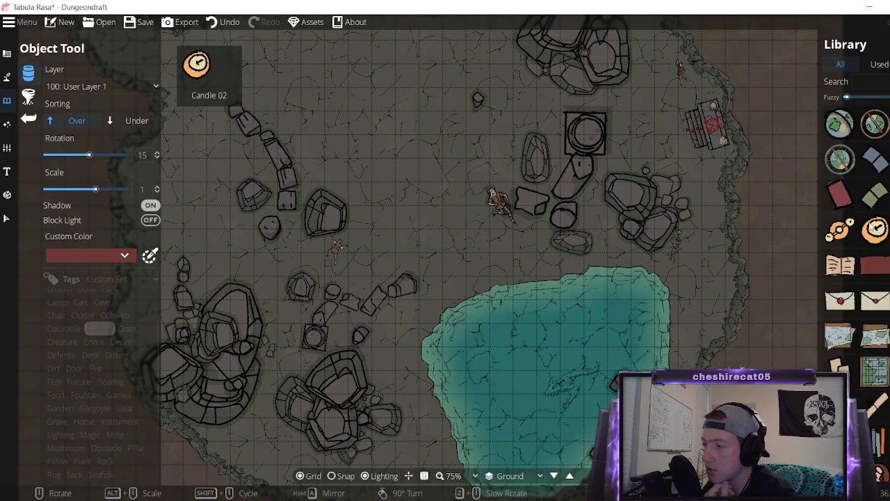
scroll(278, 252, down, 5)
Enlarge the corpse south of the western group's large boulder and the corpse north of the altar.
click(9, 220)
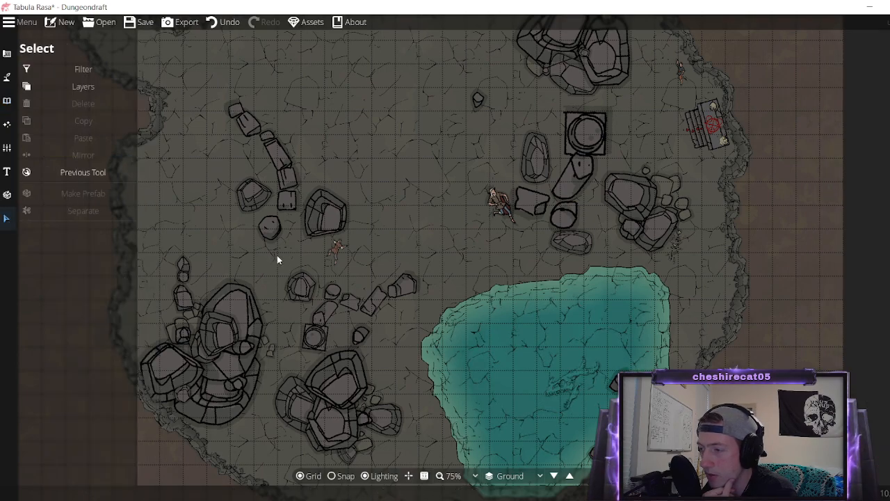
click(335, 249)
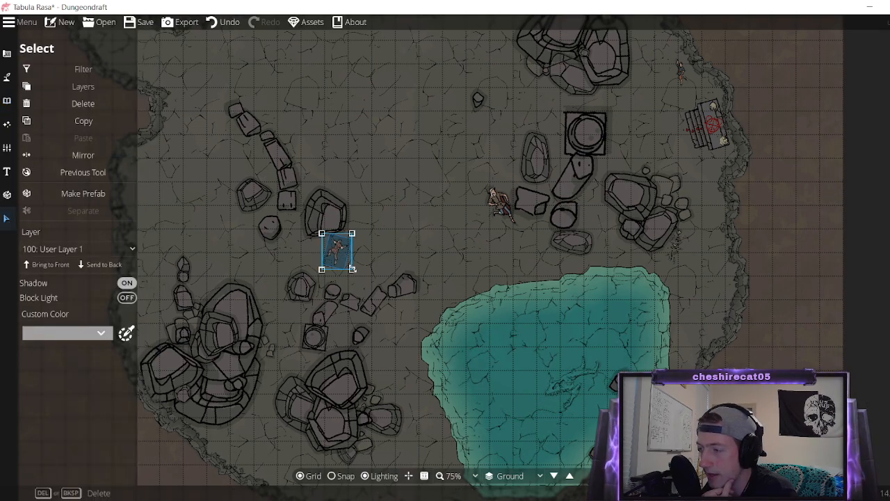
drag(352, 269, 363, 281)
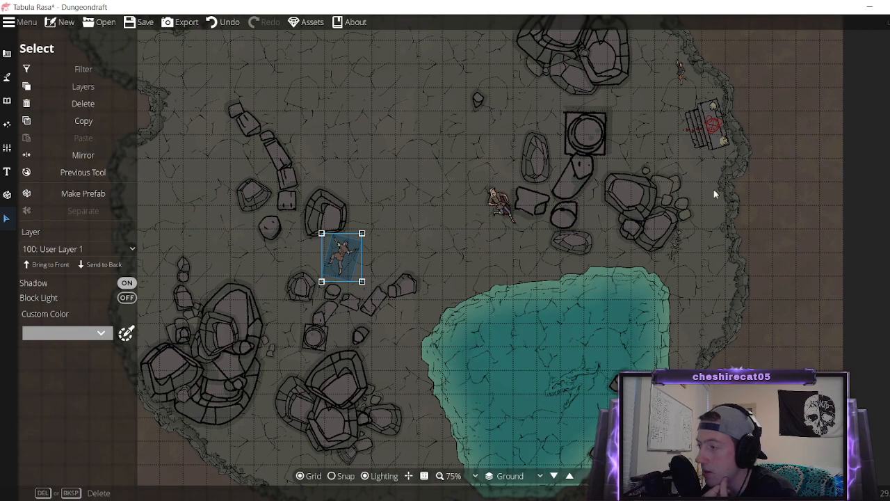
click(678, 73)
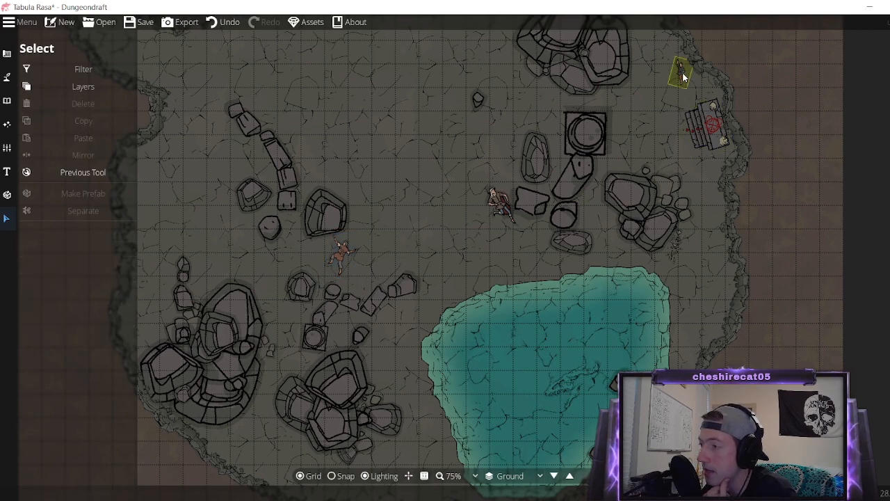
click(682, 75)
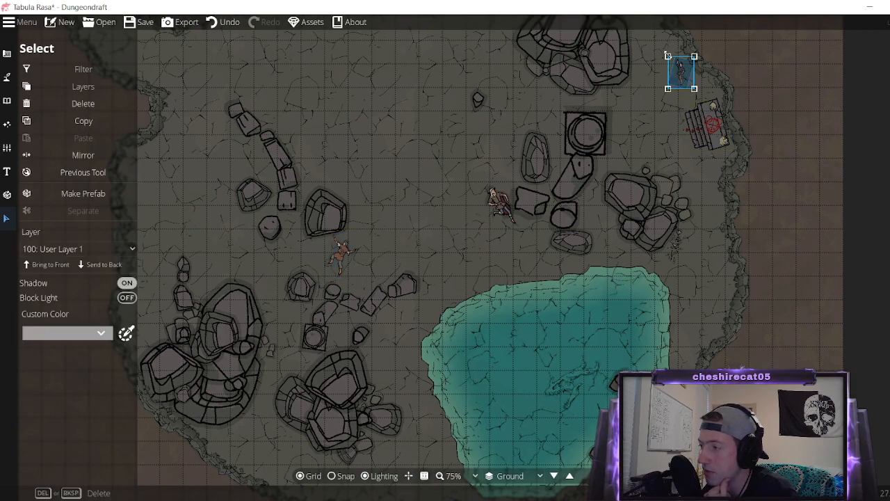
drag(667, 55, 575, 40)
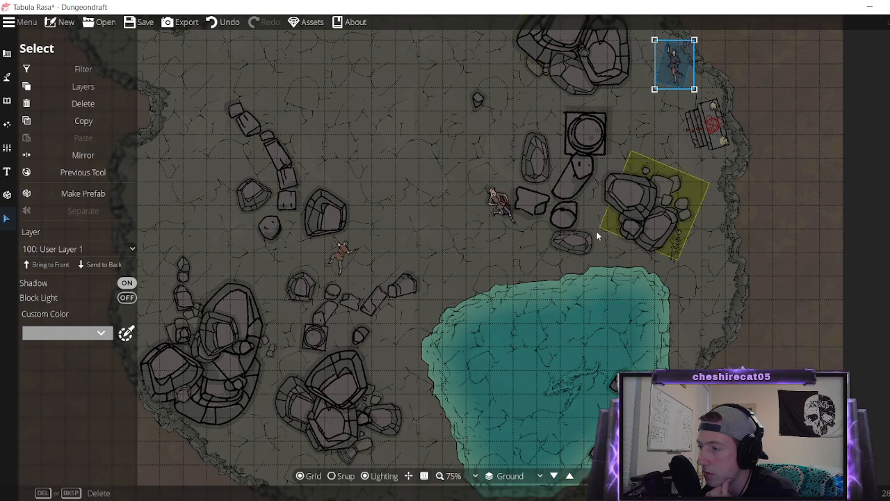
click(341, 255)
click(818, 245)
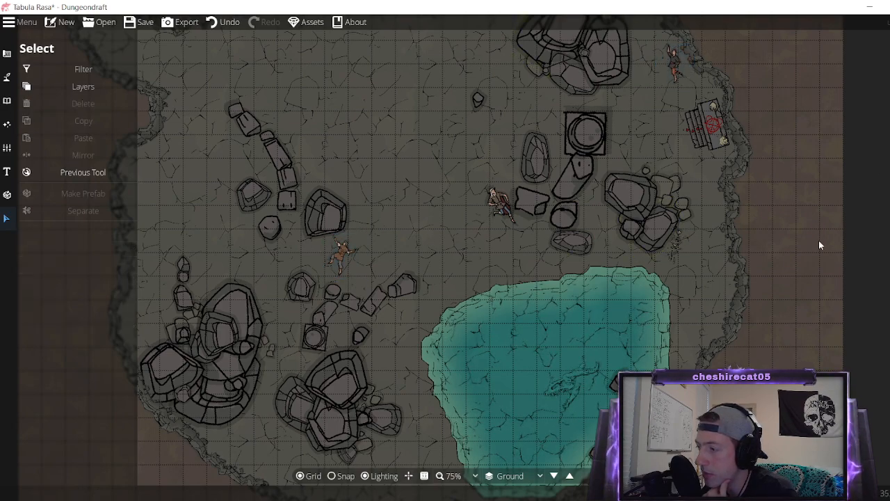
Adjust the position of the skeletal corpse at the southeast edge of the boulder cluster below the altar.
click(676, 245)
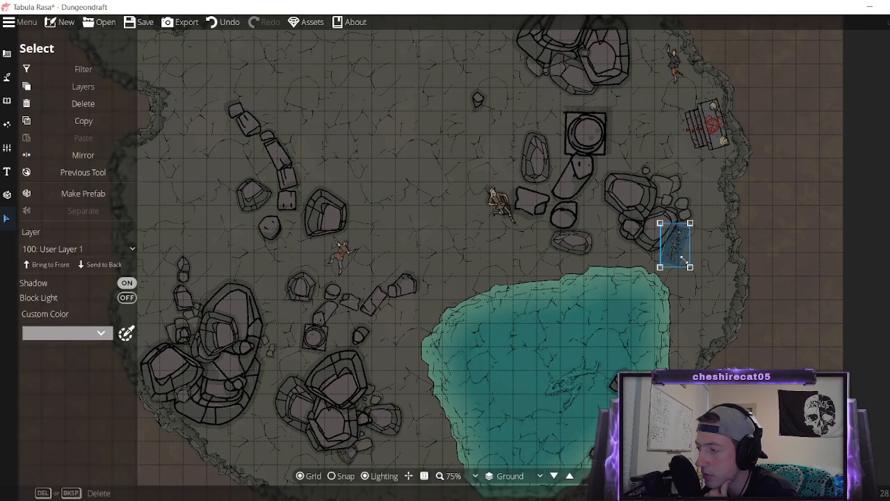
drag(675, 245, 649, 270)
click(737, 187)
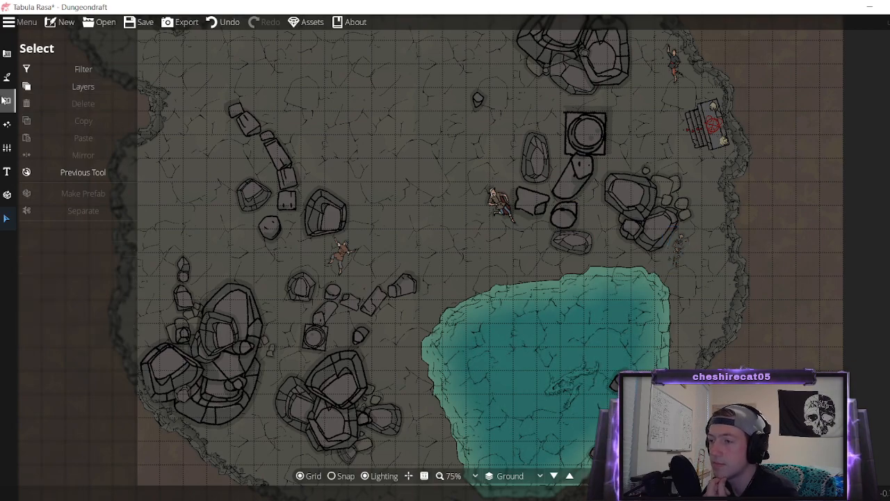
Place Blood objects rotated 90 degrees on the western corpse and on the corpse north of the altar.
mouse_move(6, 98)
click(65, 71)
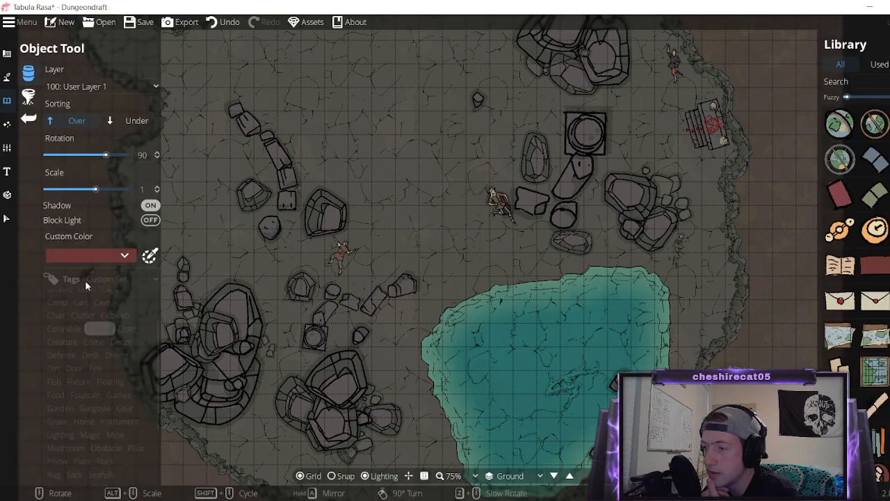
scroll(64, 293, up, 3)
click(58, 323)
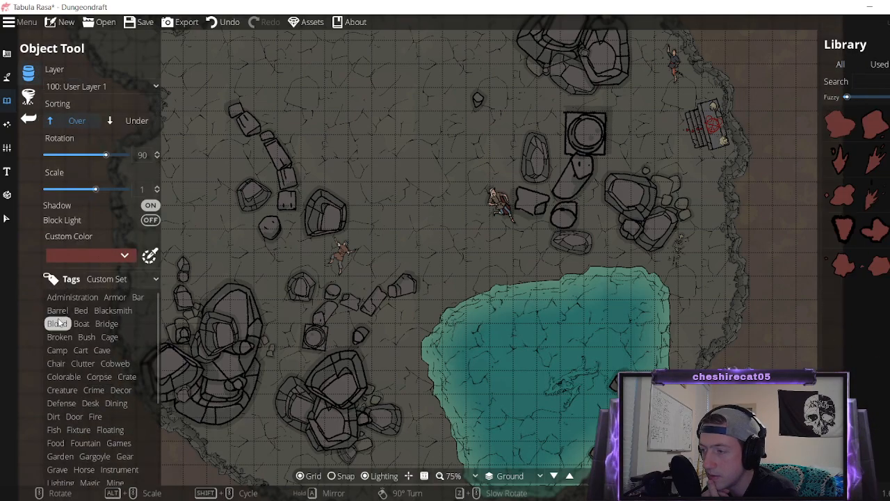
click(837, 126)
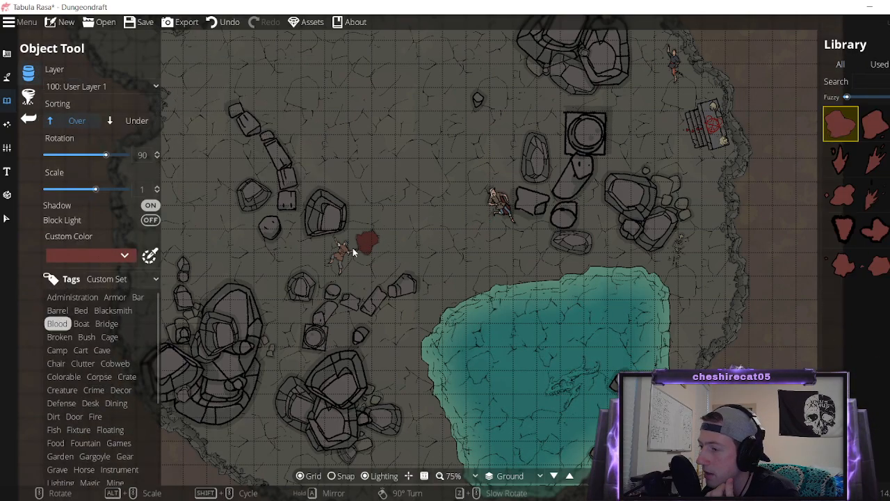
click(343, 255)
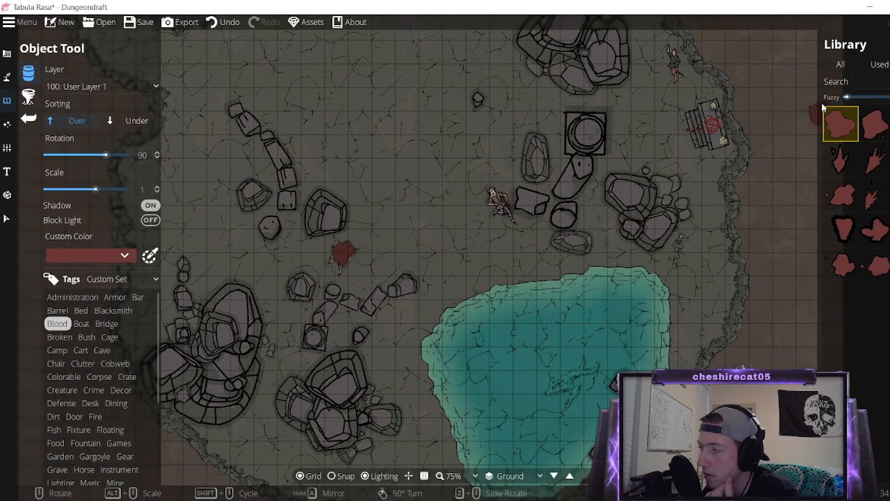
click(838, 128)
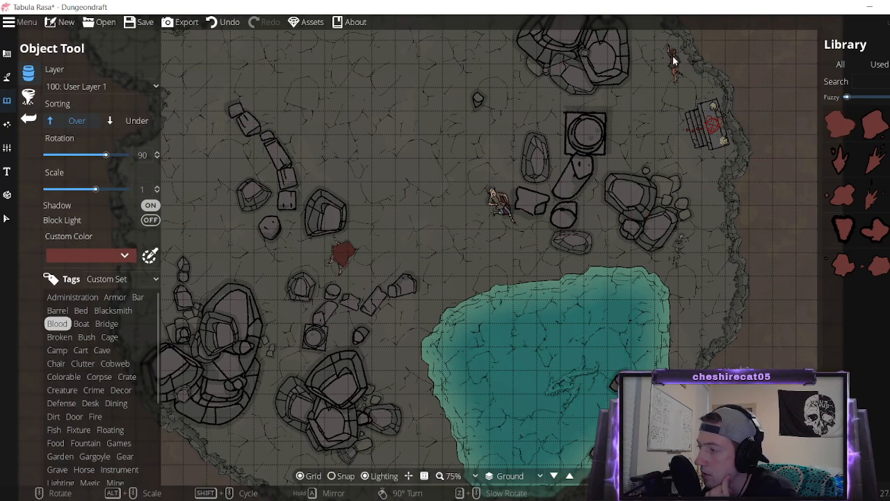
Send the two bloodstains behind their corpses and enlarge the one at the corpse north of the altar.
click(6, 219)
click(341, 251)
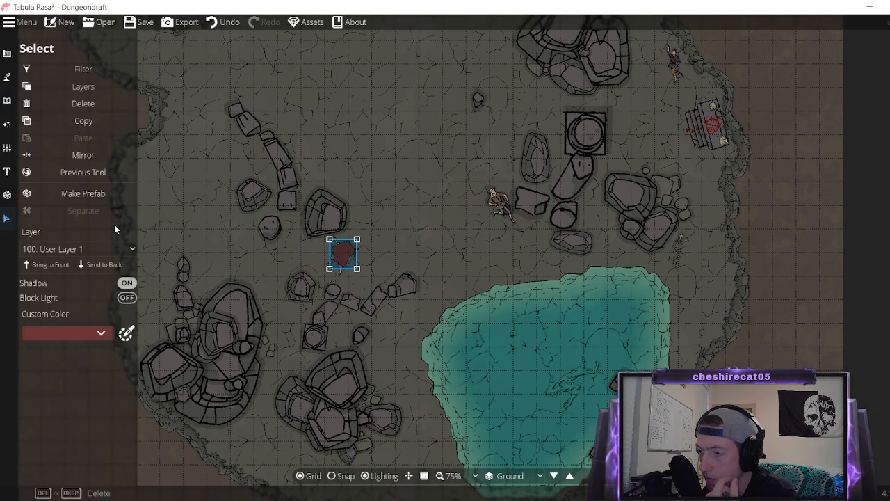
click(673, 60)
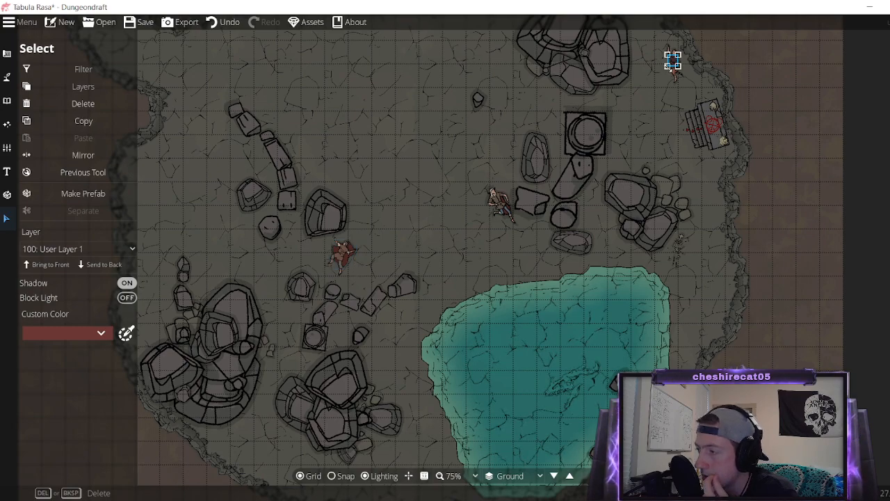
mouse_move(679, 67)
mouse_down()
mouse_move(693, 85)
mouse_move(725, 41)
mouse_move(681, 63)
mouse_up()
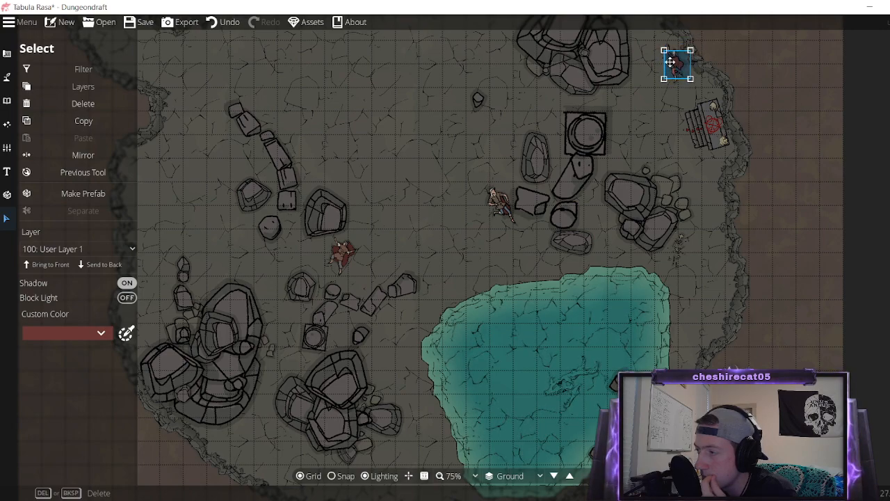
click(868, 101)
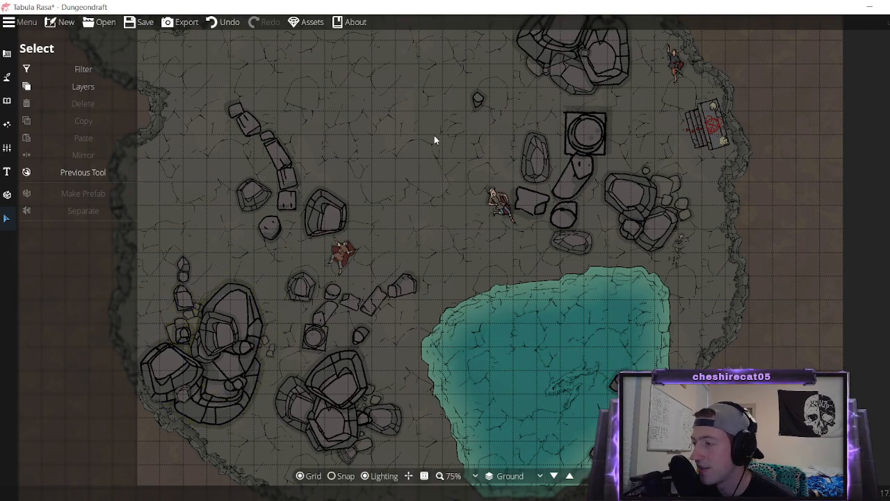
drag(434, 135, 448, 242)
click(7, 101)
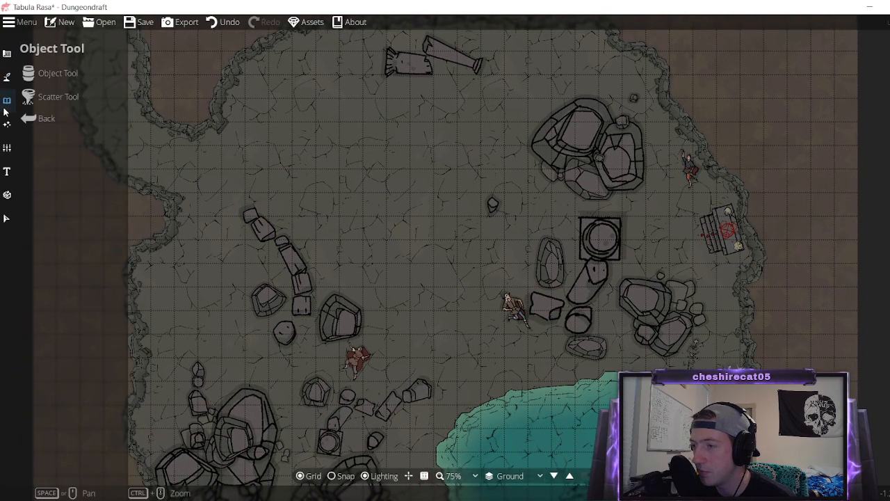
click(56, 73)
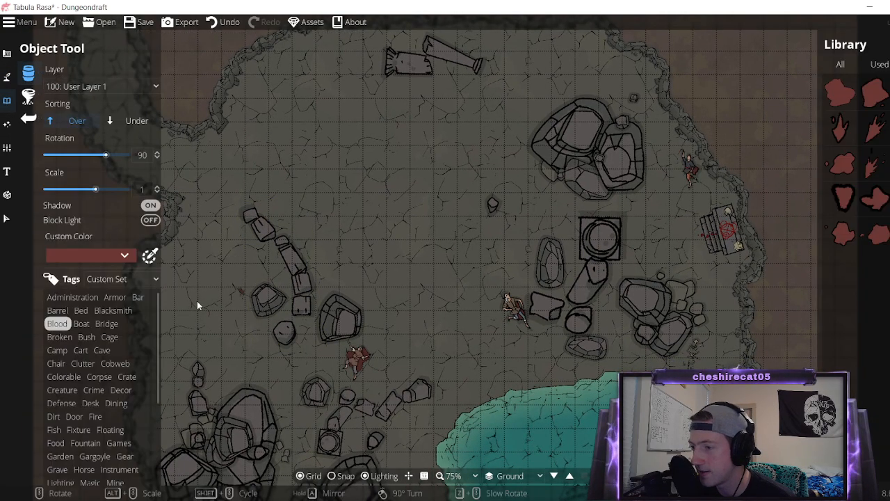
click(102, 376)
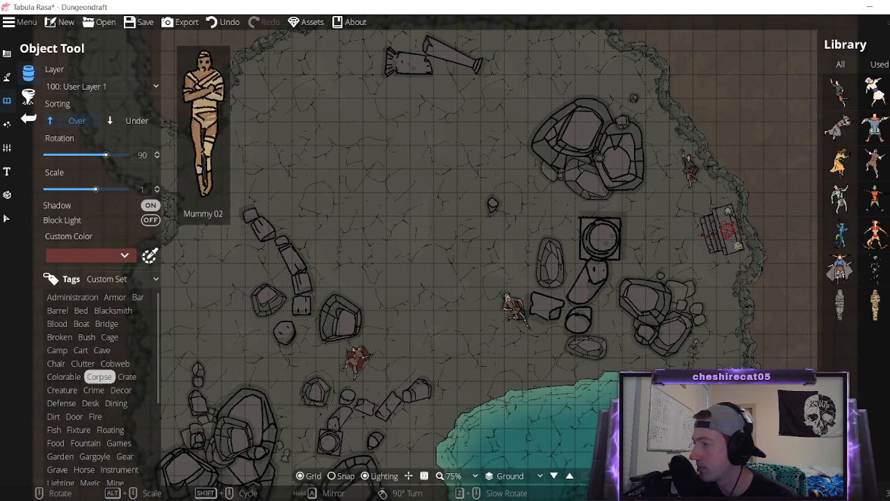
click(771, 143)
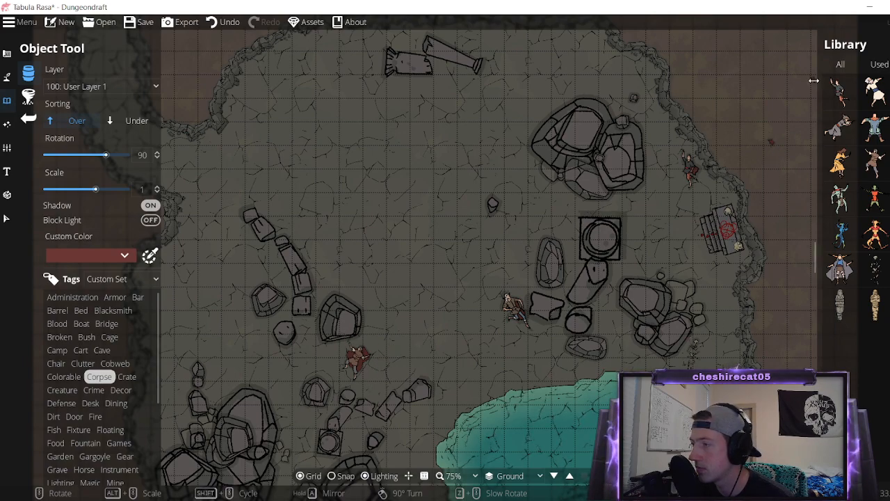
click(764, 82)
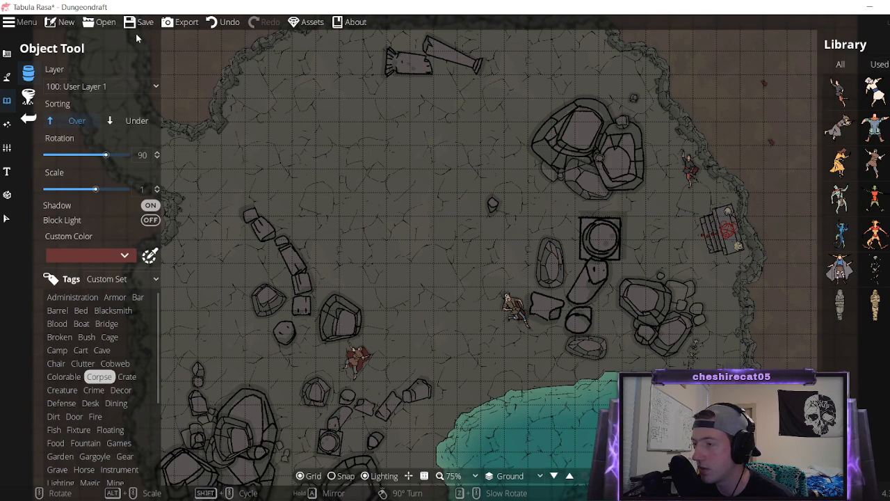
click(220, 22)
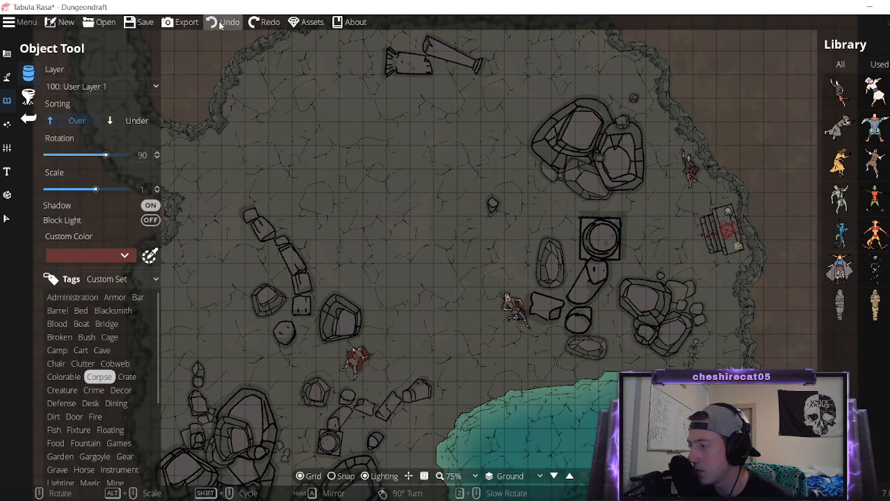
click(220, 22)
click(7, 76)
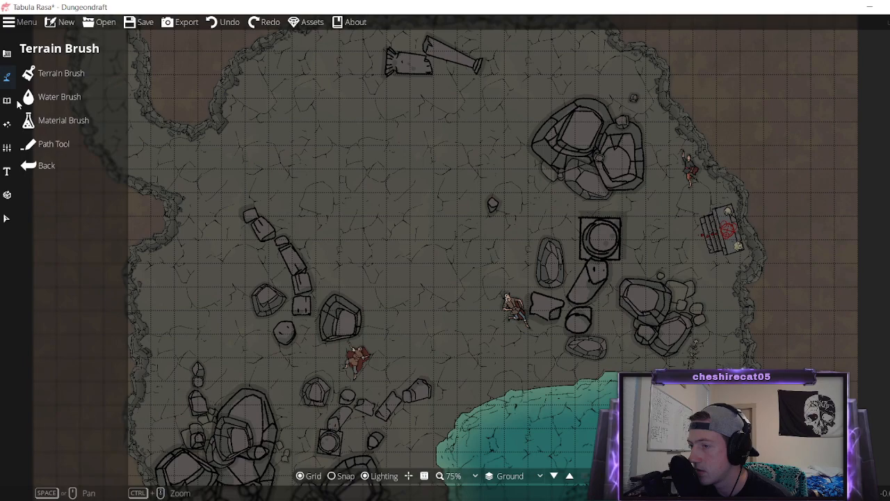
click(29, 96)
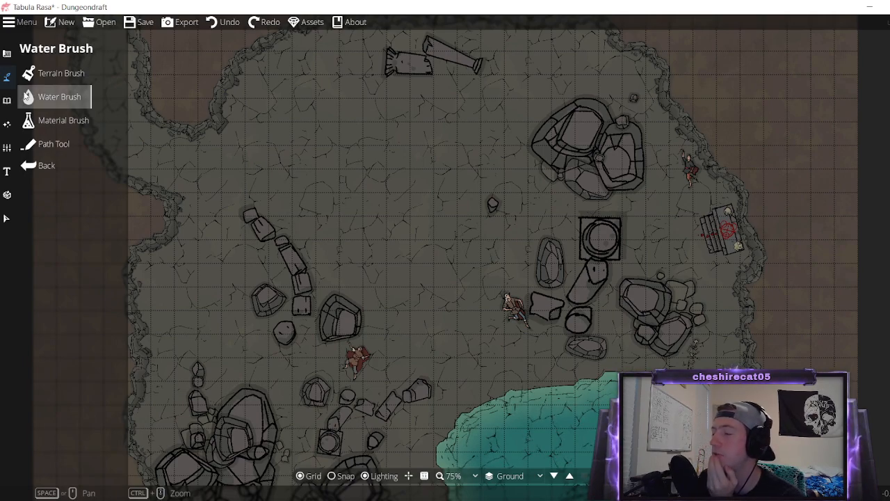
click(53, 74)
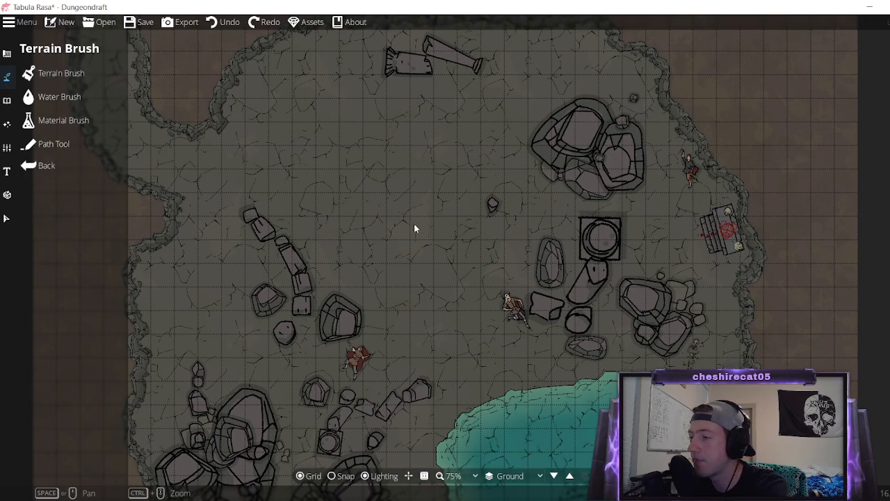
Shift the two broken pillar pieces near the cave's north wall slightly to the southwest.
drag(409, 243, 465, 215)
scroll(475, 199, down, 2)
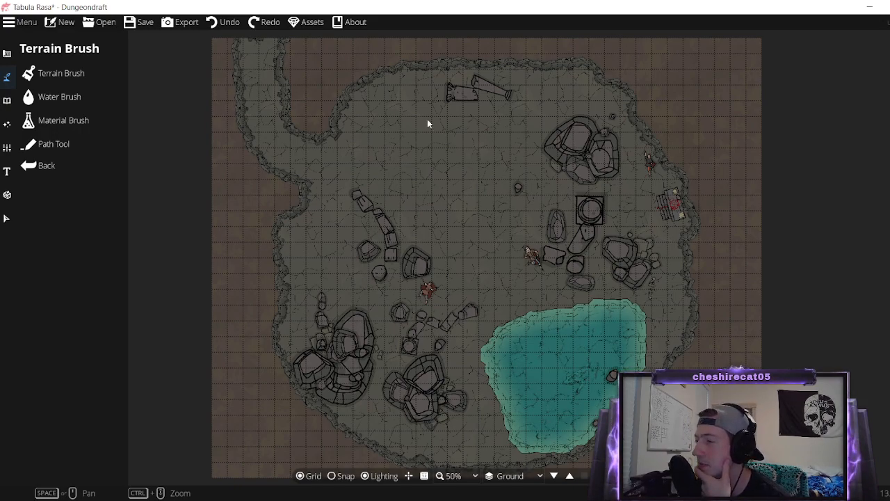
click(6, 218)
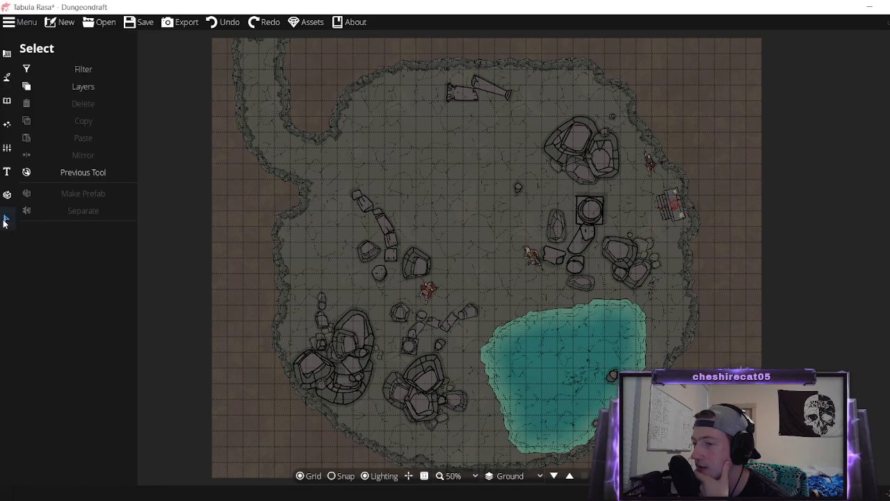
click(467, 92)
mouse_move(439, 113)
mouse_down()
mouse_move(413, 104)
mouse_move(457, 109)
mouse_move(437, 119)
mouse_up()
click(877, 64)
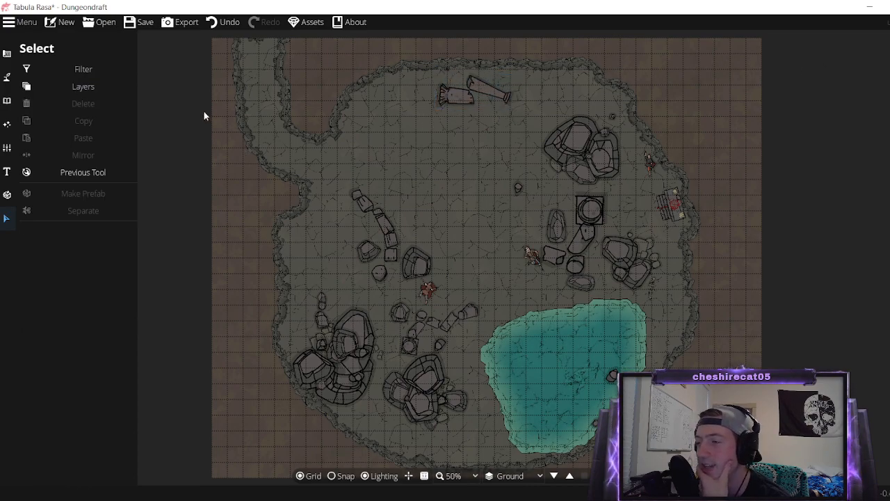
click(7, 77)
click(8, 101)
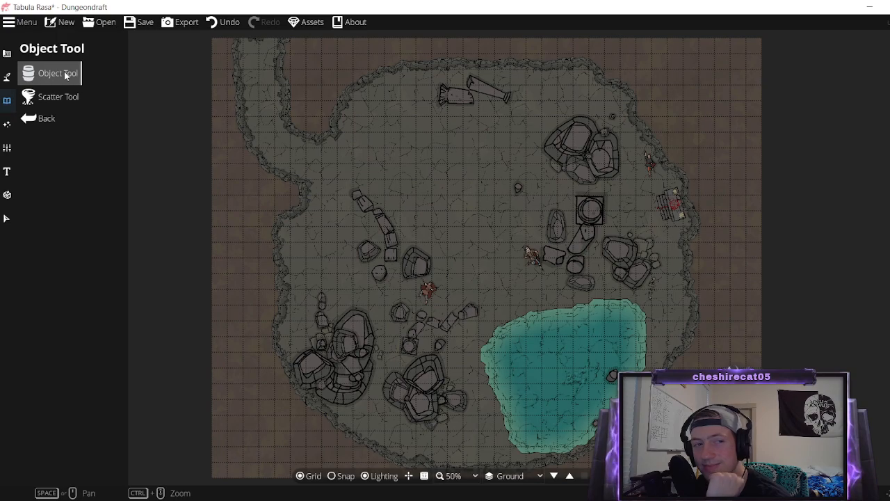
click(9, 82)
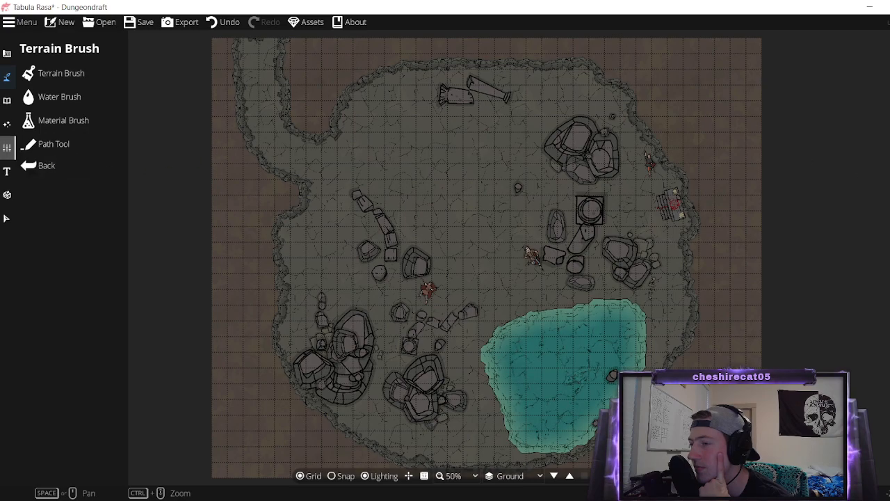
click(72, 113)
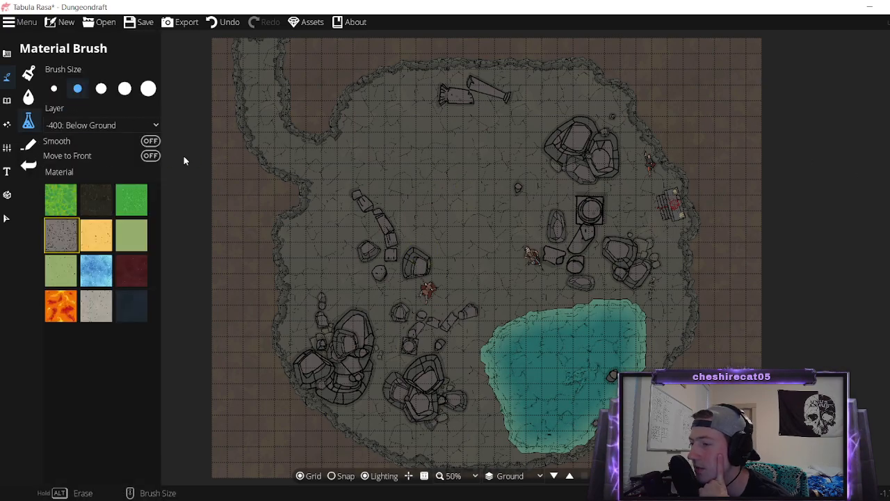
Browse the Seafolk and Gargoyle object tags for further props that suit the cave.
click(7, 100)
click(28, 97)
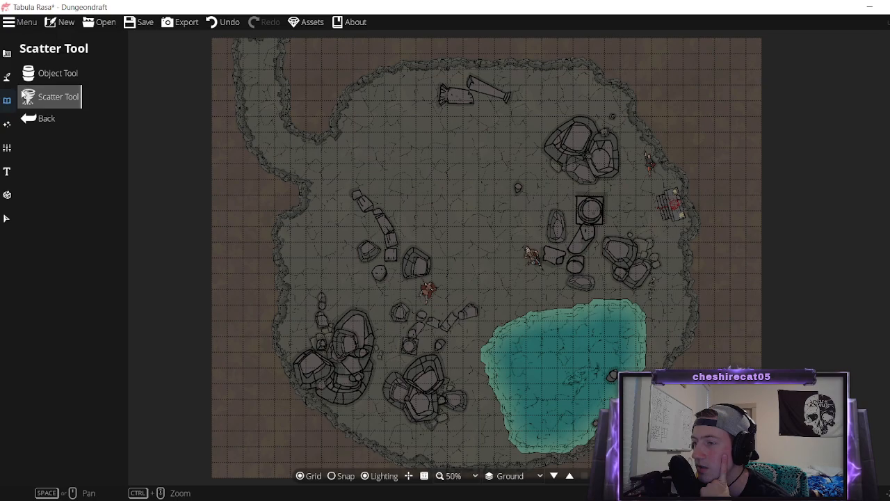
click(48, 73)
scroll(81, 415, down, 3)
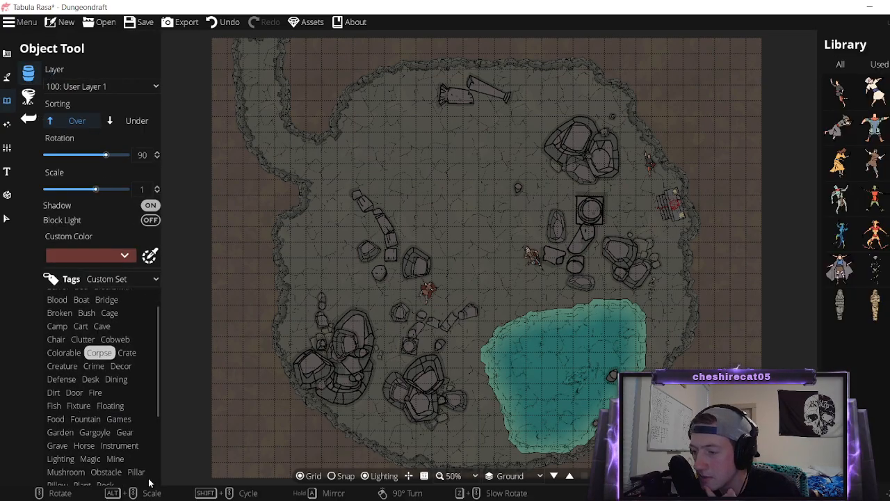
scroll(142, 472, down, 2)
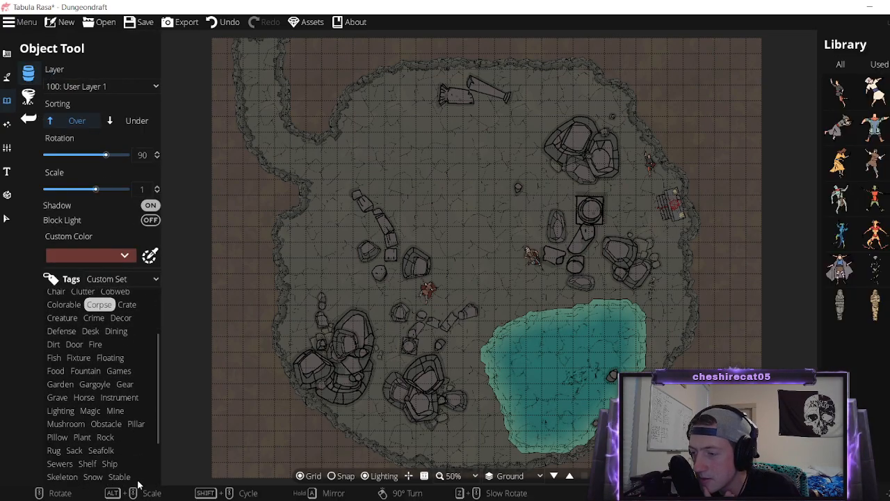
click(101, 450)
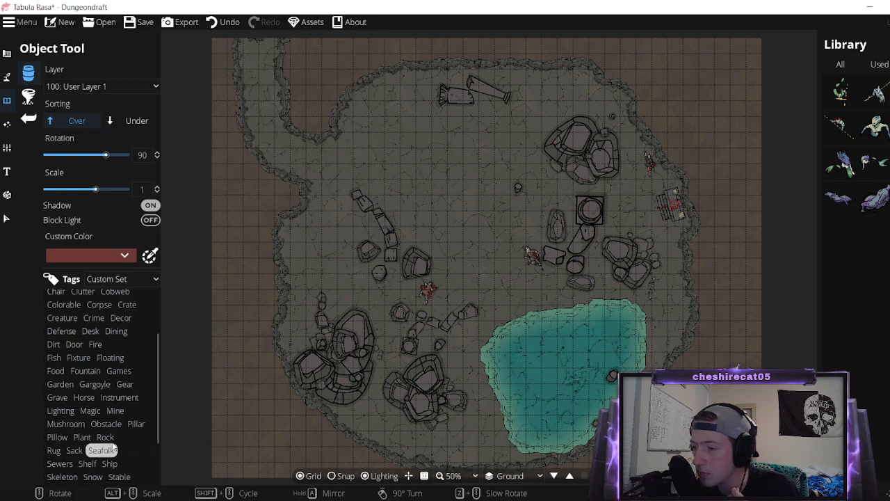
scroll(82, 463, down, 4)
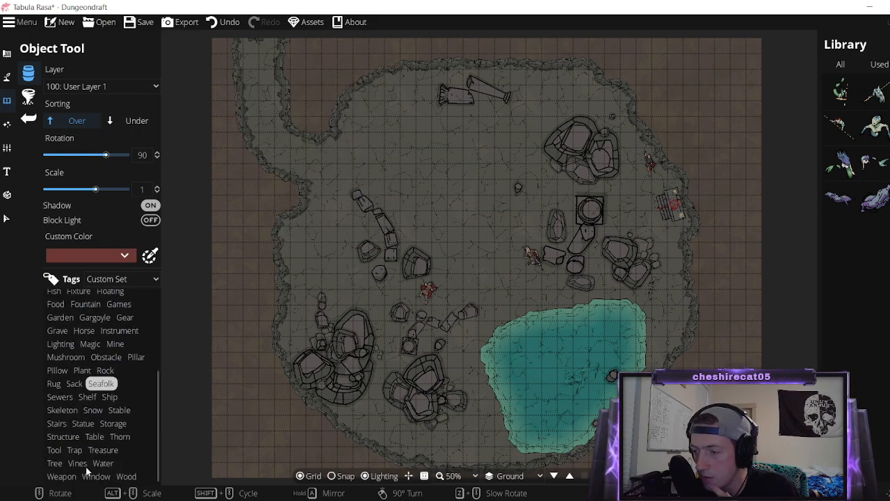
scroll(84, 454, up, 5)
click(94, 414)
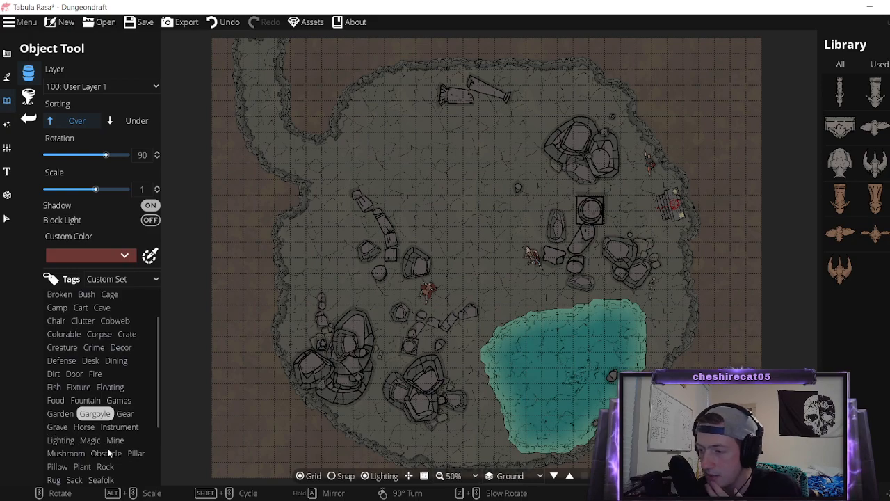
scroll(127, 455, down, 4)
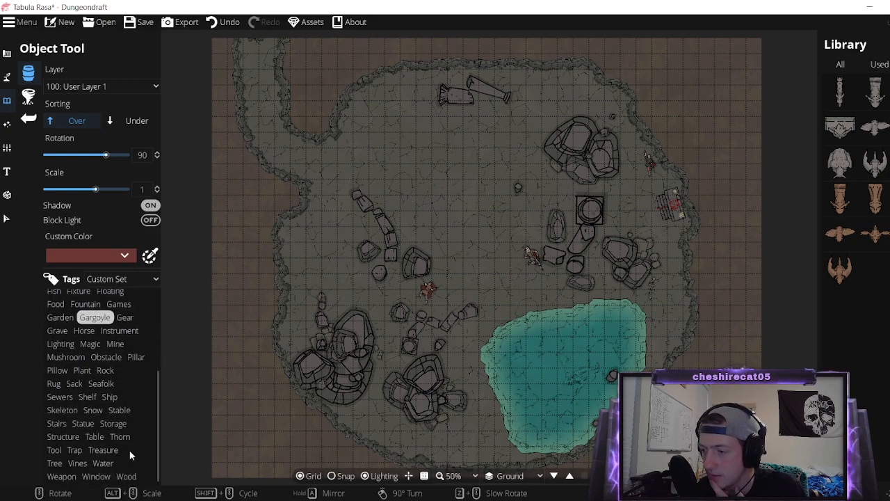
Place a skeleton from the Skeleton tag near the cave's north wall, just east of the two broken pillar pieces.
click(62, 409)
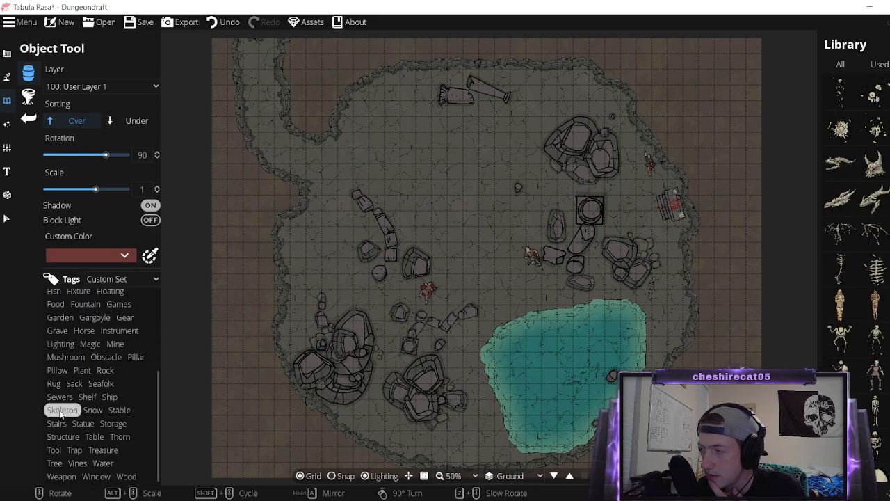
mouse_move(840, 339)
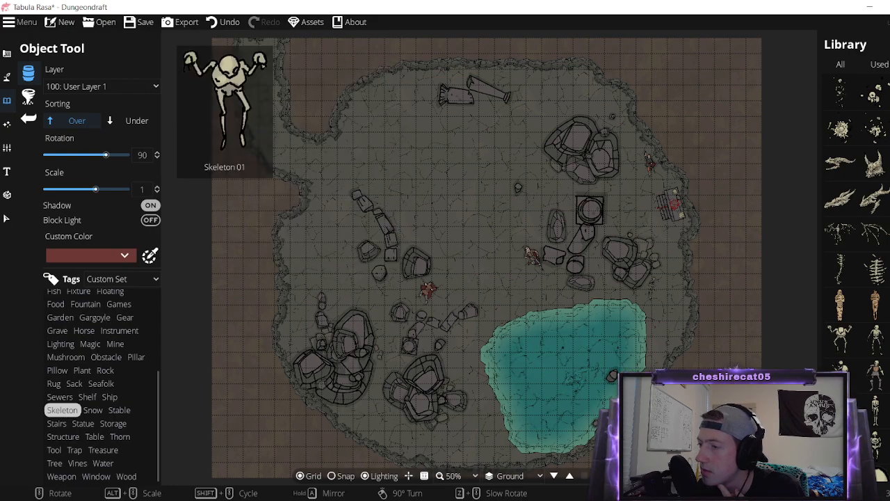
click(842, 340)
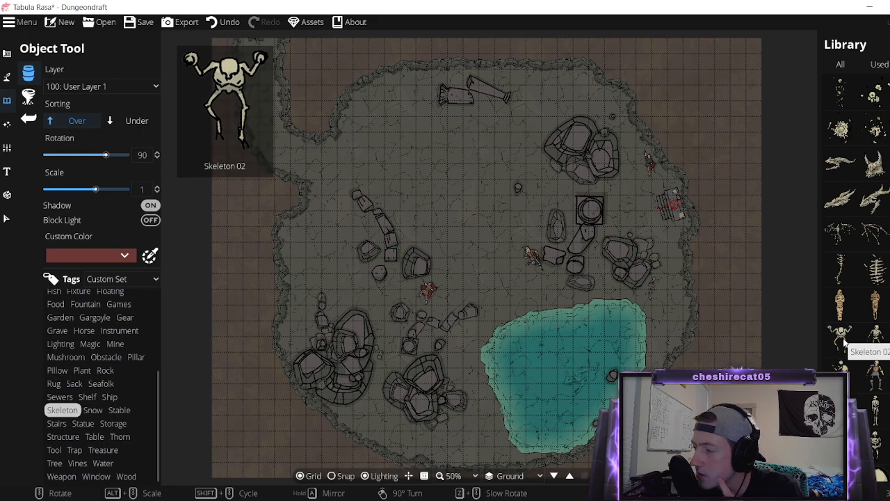
scroll(869, 375, down, 1)
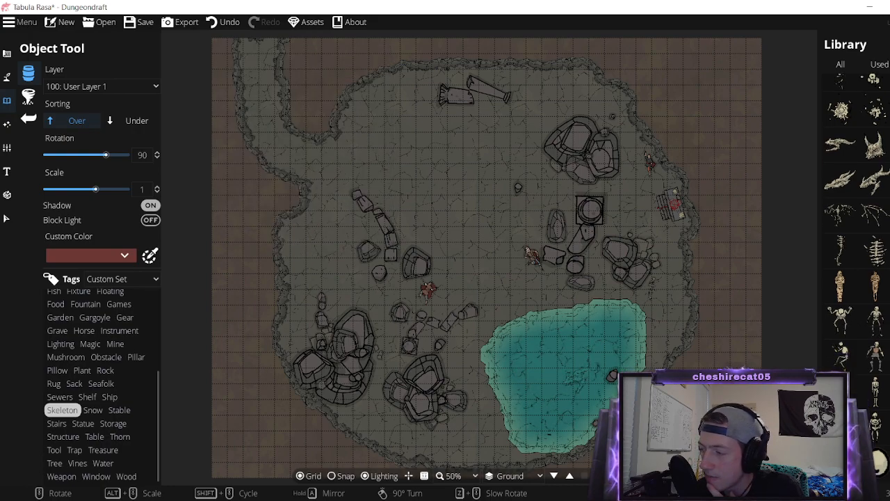
click(878, 423)
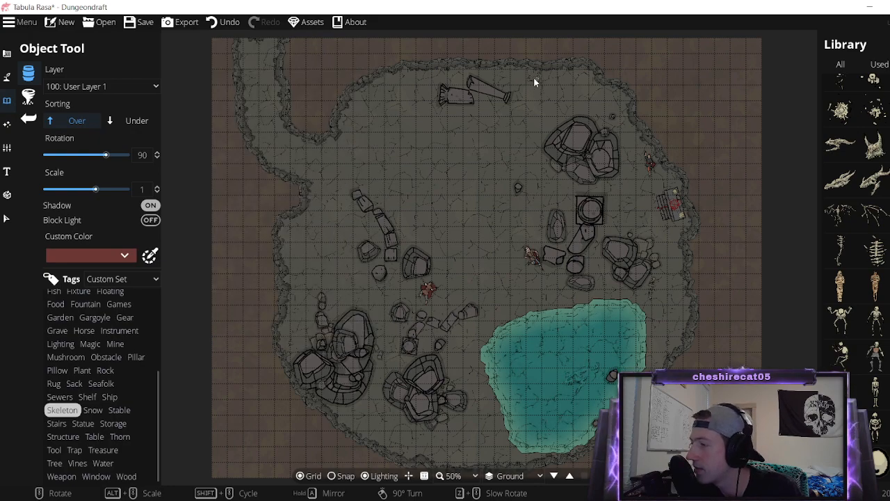
Rotate the new skeleton upright, enlarge it and shift it slightly east along the north wall.
click(6, 218)
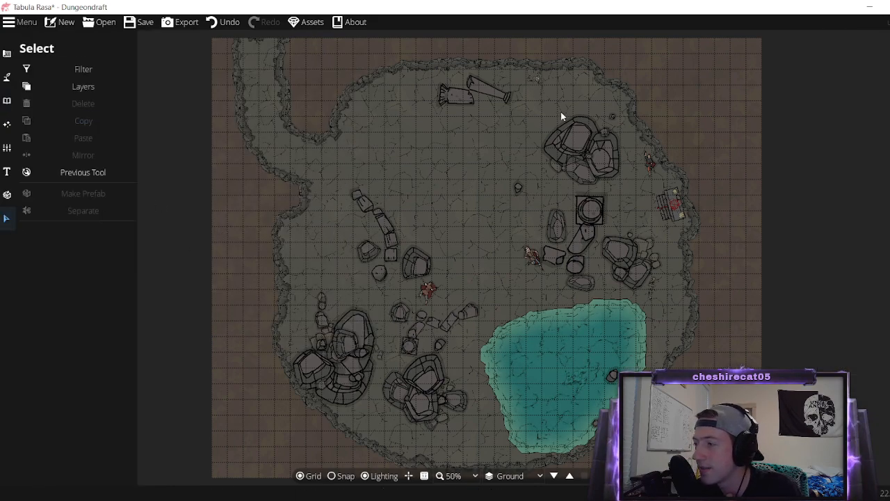
click(533, 79)
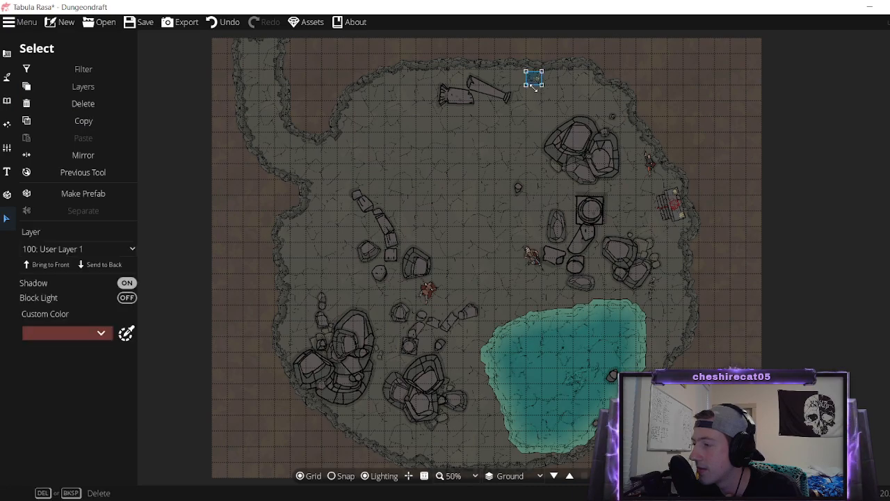
drag(545, 112, 655, 79)
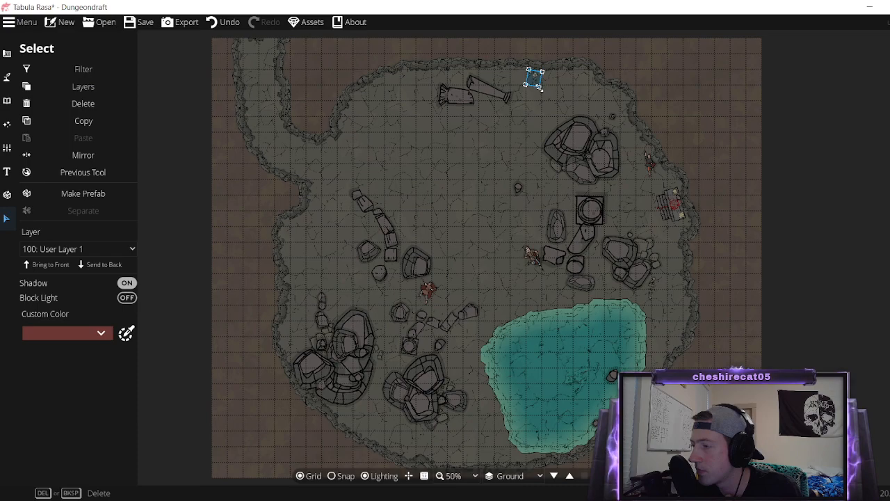
mouse_move(540, 88)
mouse_down()
mouse_move(552, 99)
mouse_move(527, 91)
mouse_move(508, 111)
mouse_move(520, 108)
mouse_move(524, 80)
mouse_move(545, 81)
mouse_up()
click(826, 108)
click(773, 80)
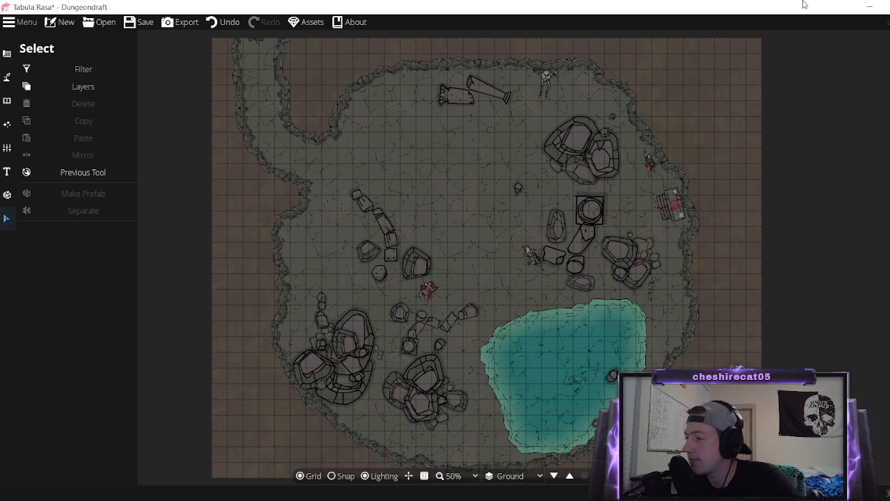
Save the map in the Maps folder under the file name Flesh Dragon Cave.
mouse_move(676, 321)
mouse_down()
mouse_move(700, 334)
mouse_move(682, 316)
mouse_up()
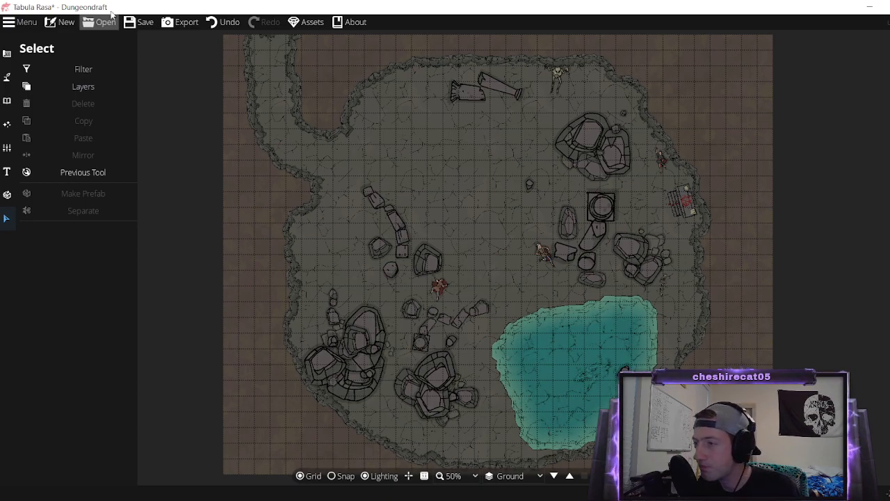
click(142, 26)
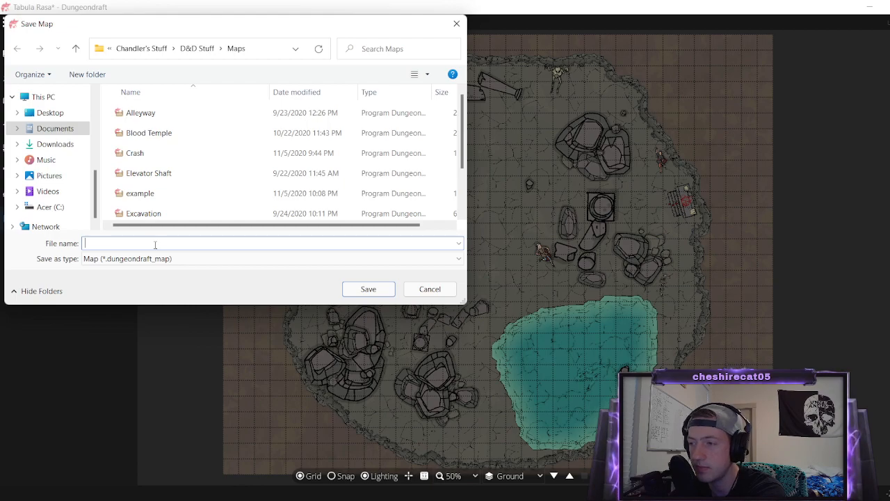
text(Re)
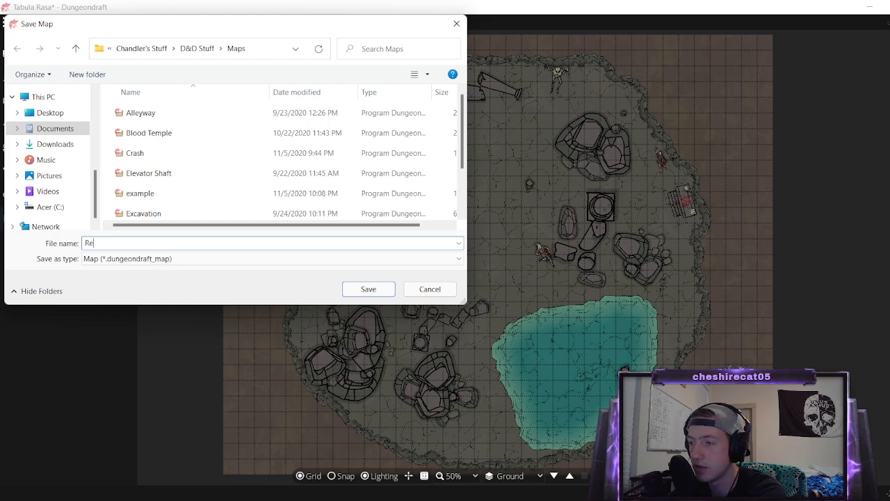
key(BackSpace)
text(Fl)
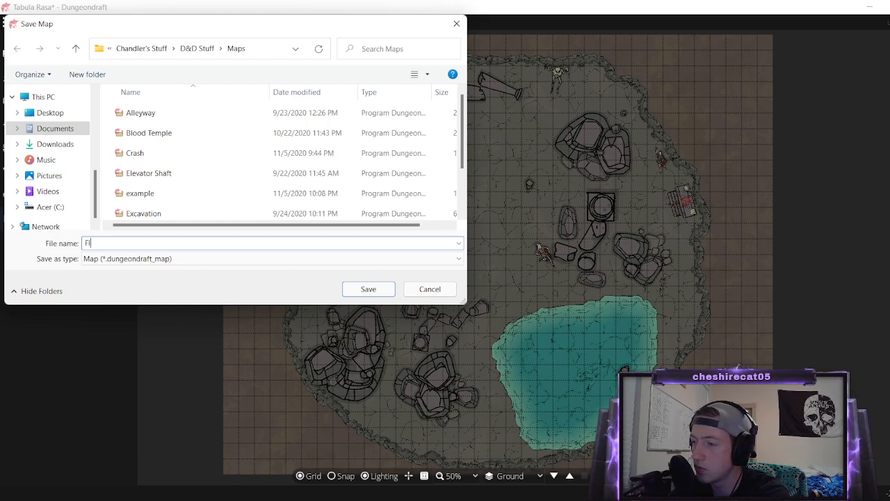
text(esh Dragon CAve)
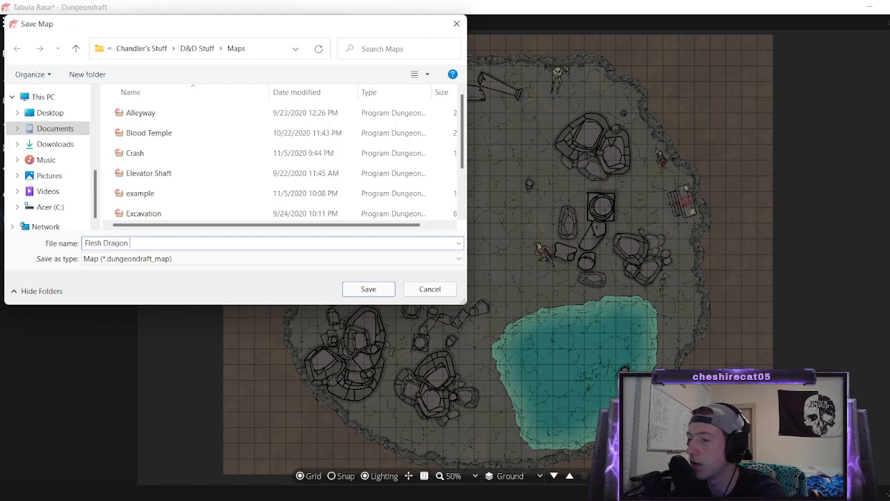
key(BackSpace)
key(BackSpace)
key(BackSpace)
text(ave)
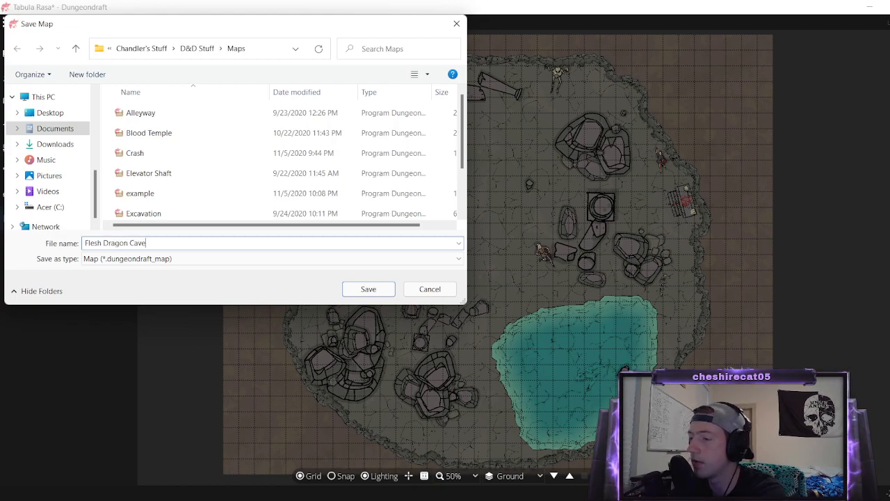
click(385, 285)
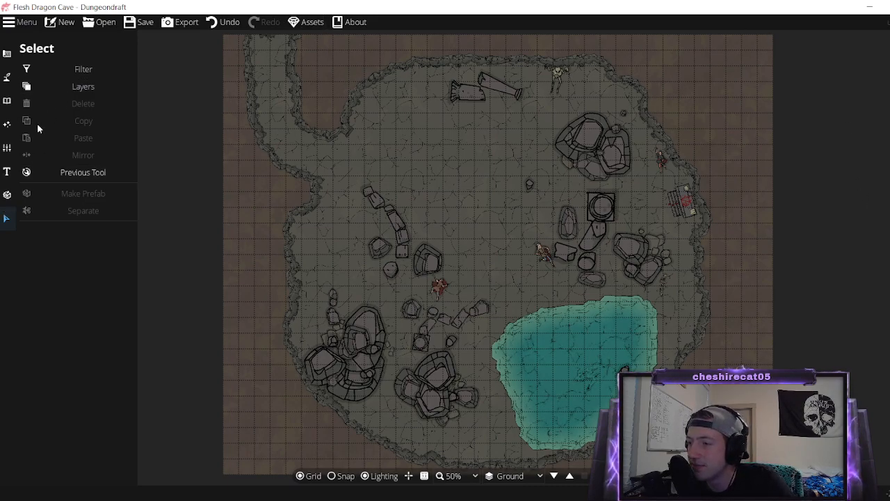
click(8, 101)
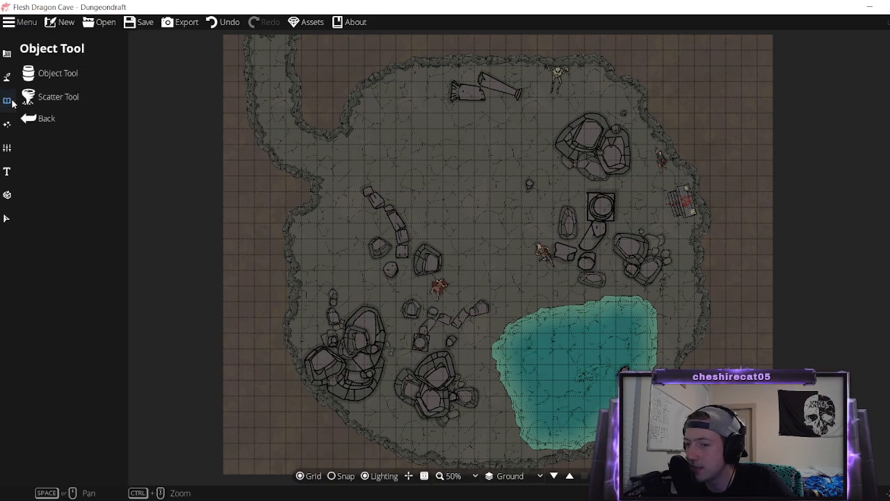
click(7, 76)
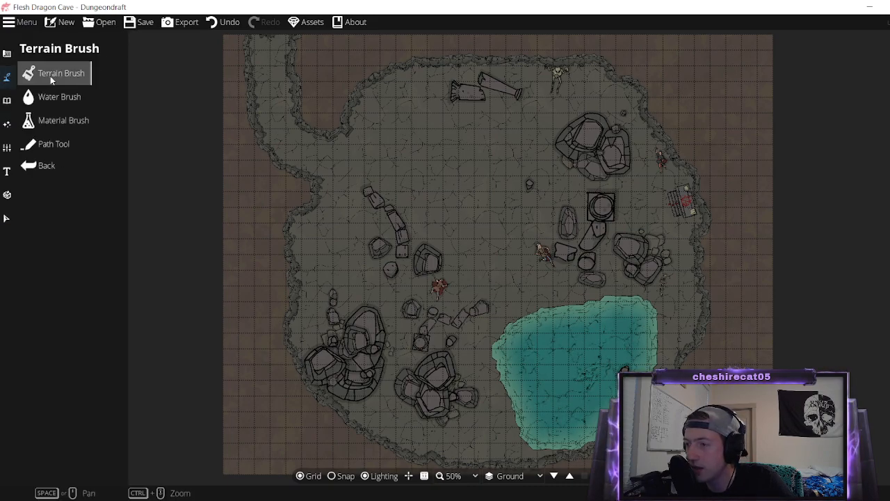
click(51, 74)
click(58, 96)
click(31, 74)
Dab the Cave Brush in Dig Cave mode at the second-largest size on the entrance passage's north end, then choose the middle size.
click(7, 53)
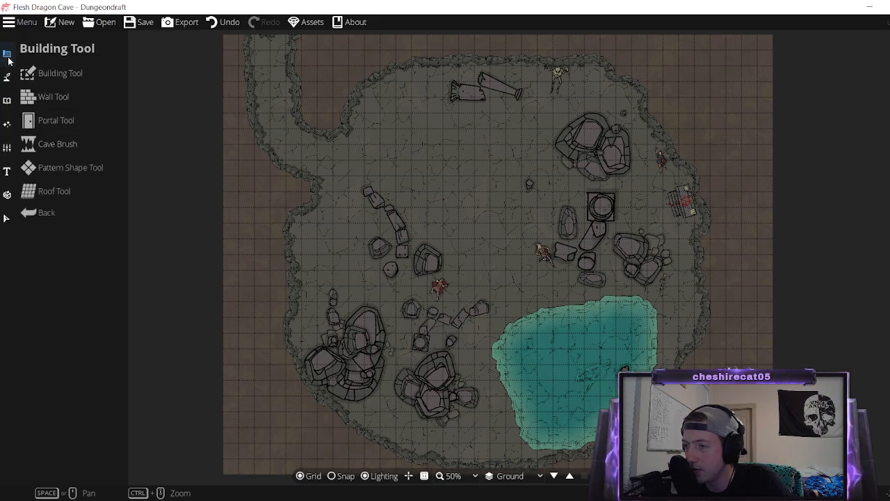
click(68, 124)
click(72, 139)
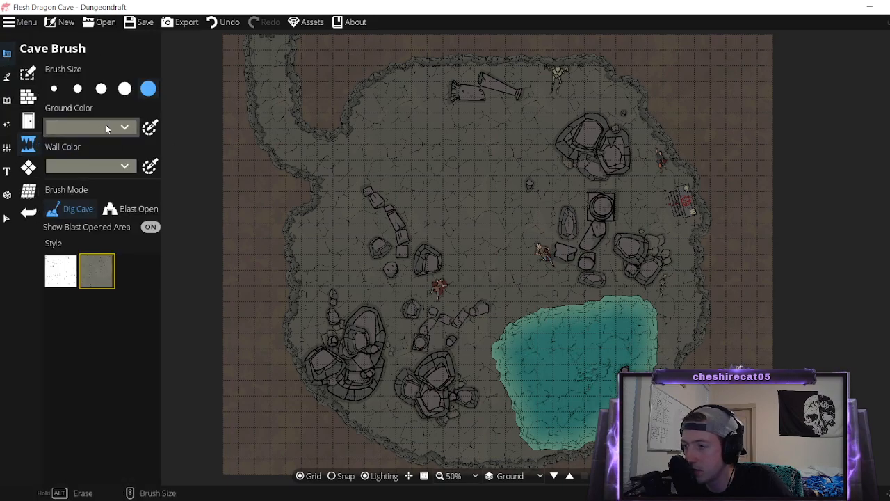
scroll(274, 40, down, 1)
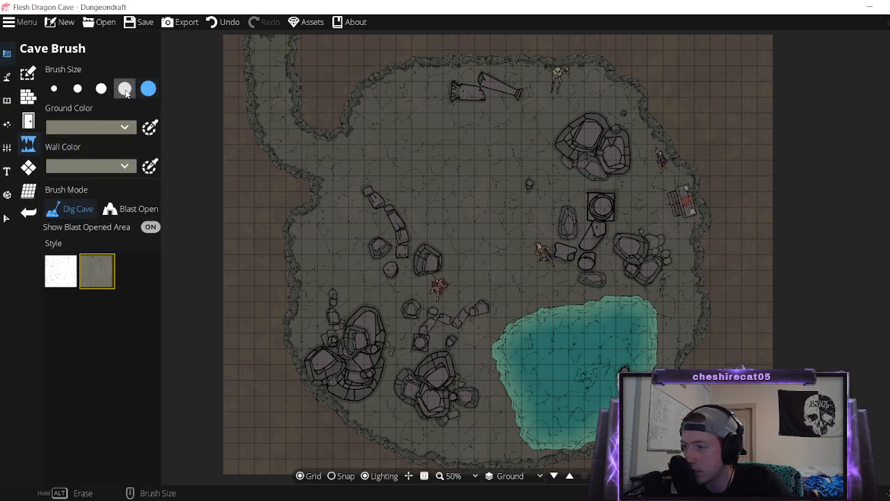
click(271, 46)
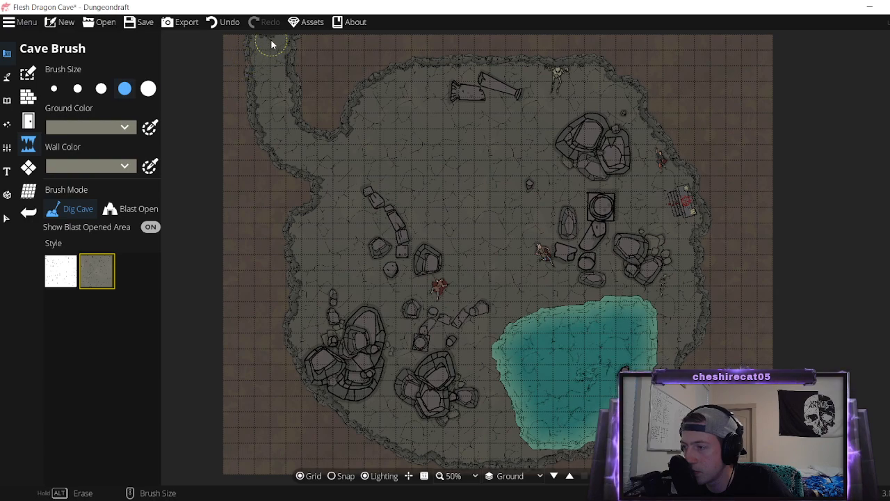
click(100, 91)
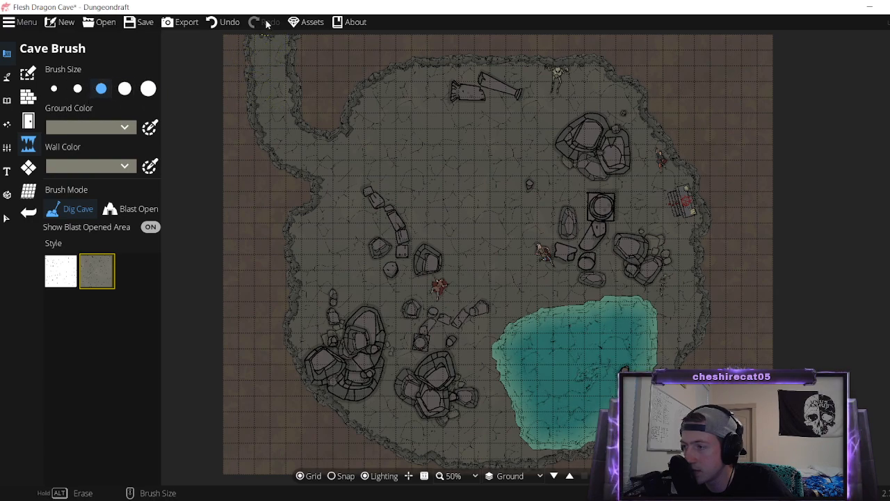
Examine the cave walls at the north end of the entrance passage up close with the Select tool.
click(7, 218)
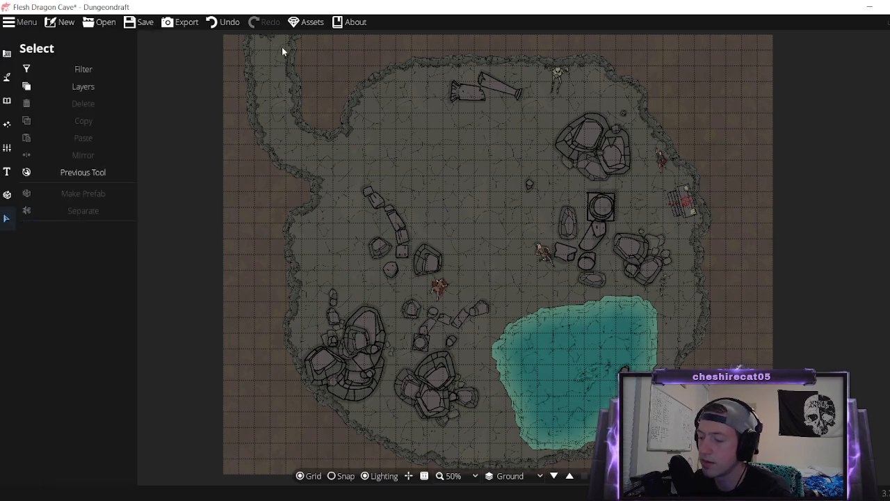
scroll(281, 47, up, 5)
drag(272, 65, 294, 243)
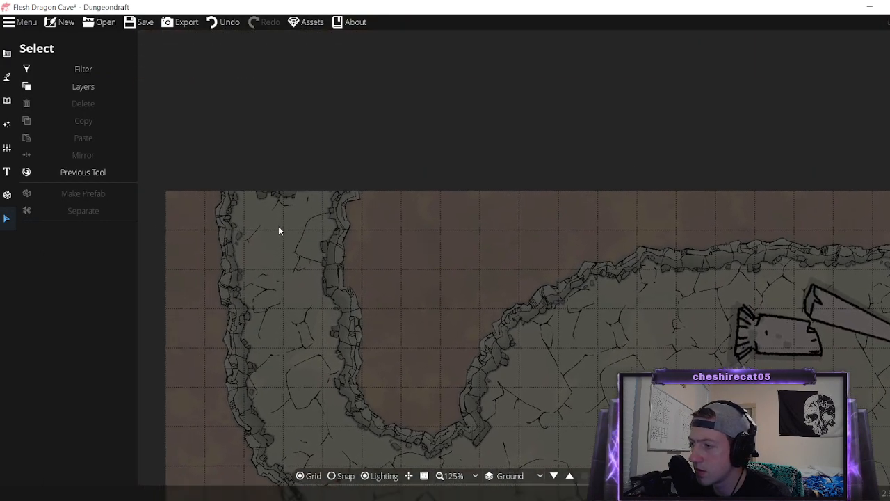
scroll(274, 215, up, 3)
scroll(299, 218, up, 2)
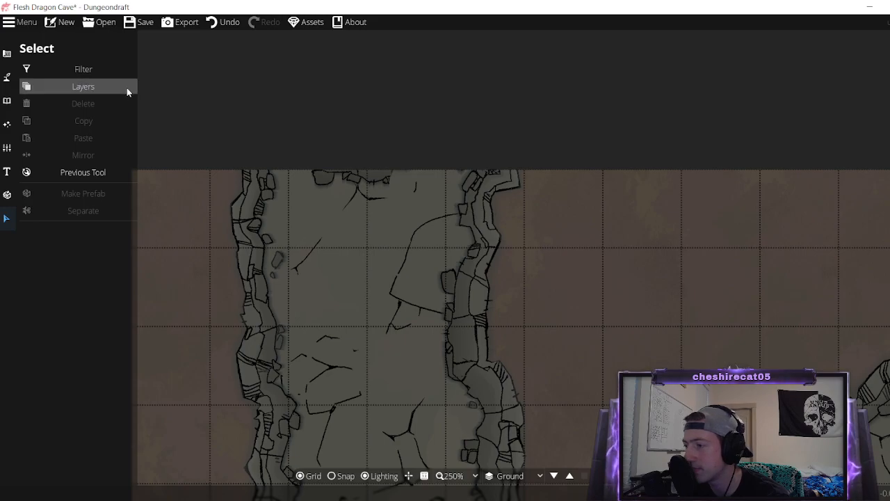
Return to the Cave Brush in Dig Cave mode, reduce it to the second-smallest size and save the map.
click(7, 77)
click(7, 53)
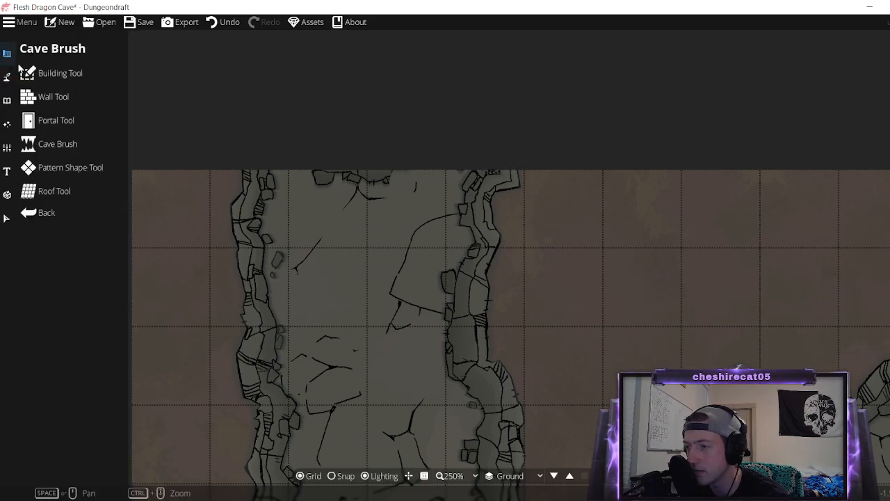
click(26, 73)
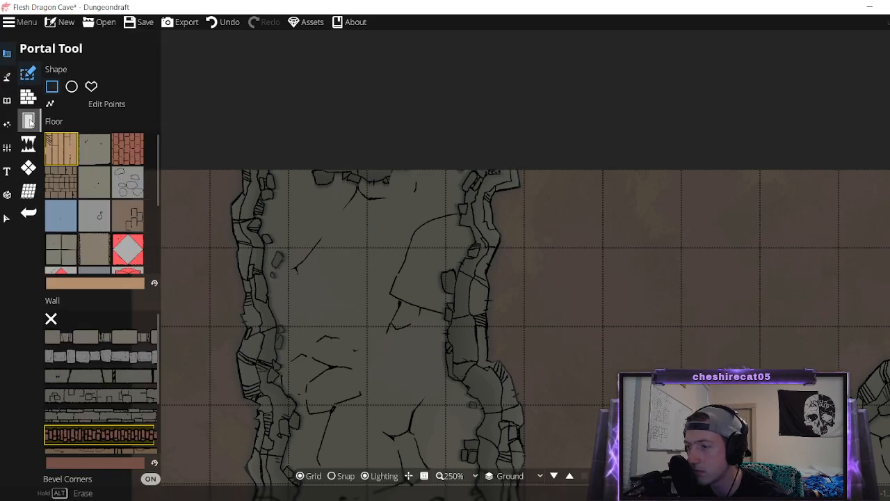
click(27, 144)
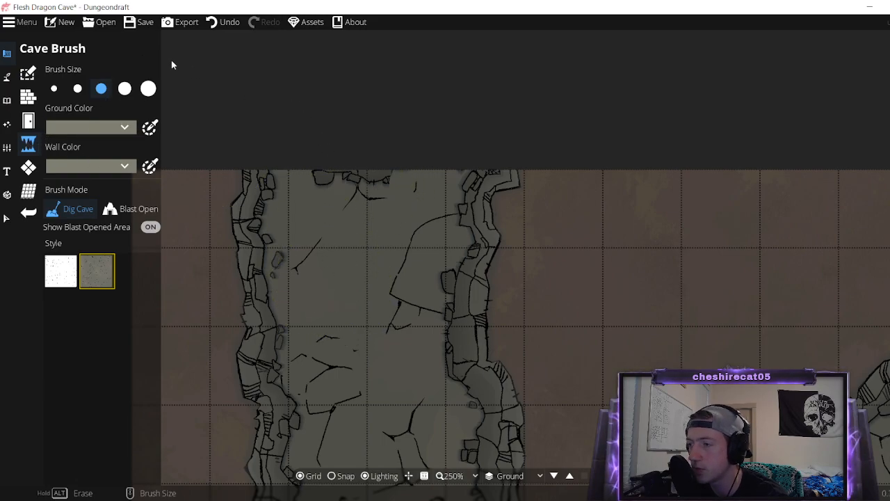
scroll(382, 184, down, 1)
scroll(382, 185, down, 10)
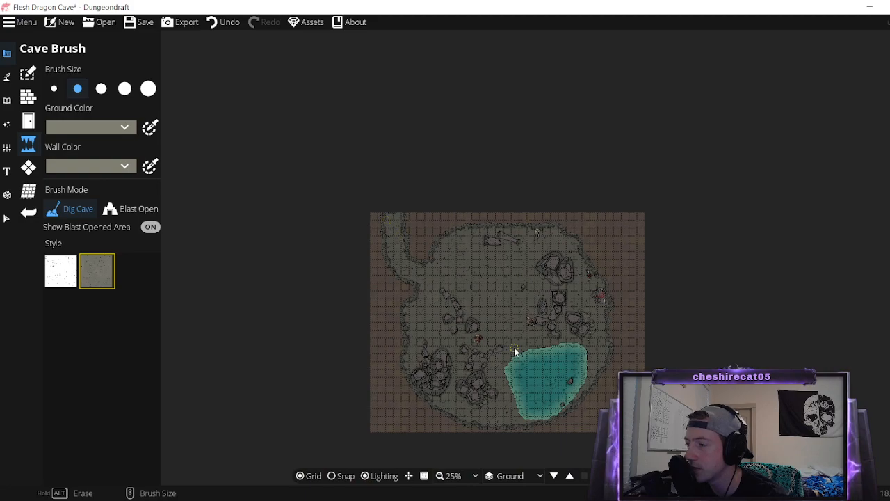
scroll(501, 233, up, 2)
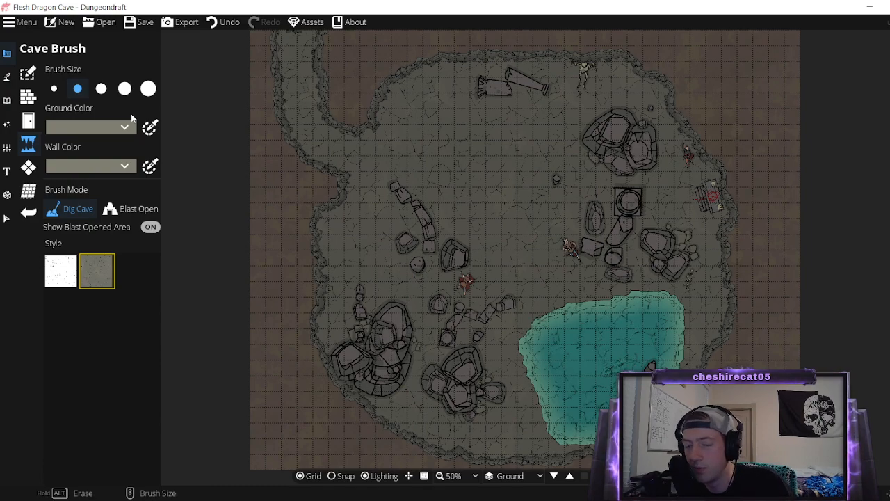
Enlarge the map file list for easier reading and open the Blood Temple map, dismissing the missing assets notice.
click(110, 24)
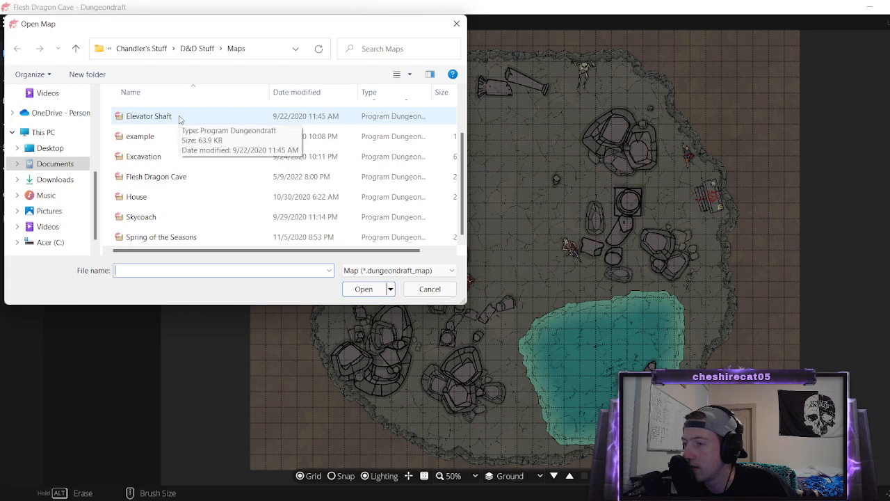
scroll(222, 204, up, 1)
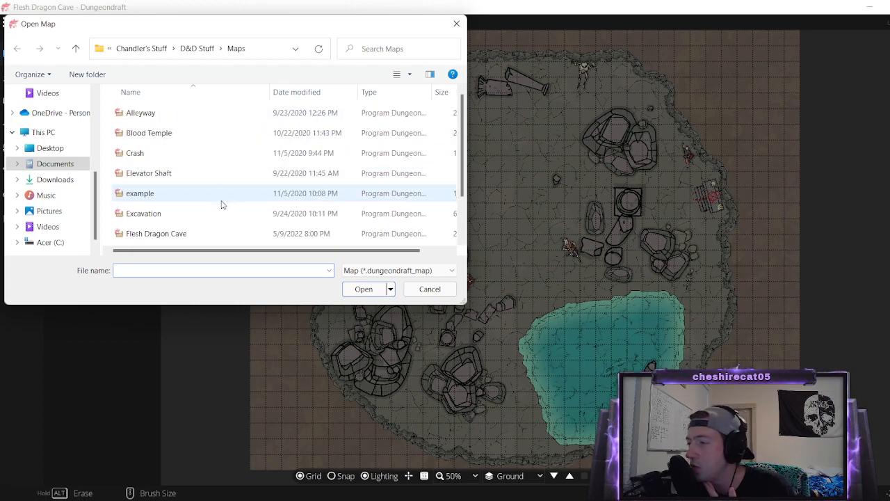
drag(466, 304, 537, 346)
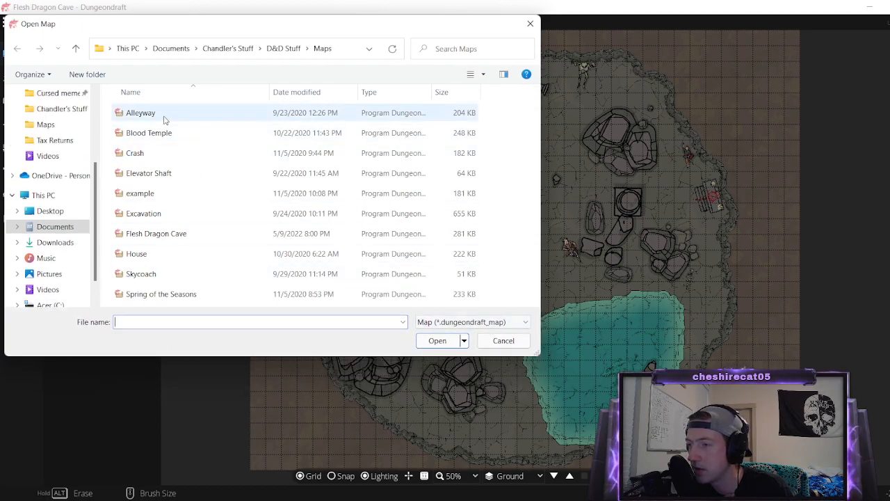
scroll(66, 125, down, 1)
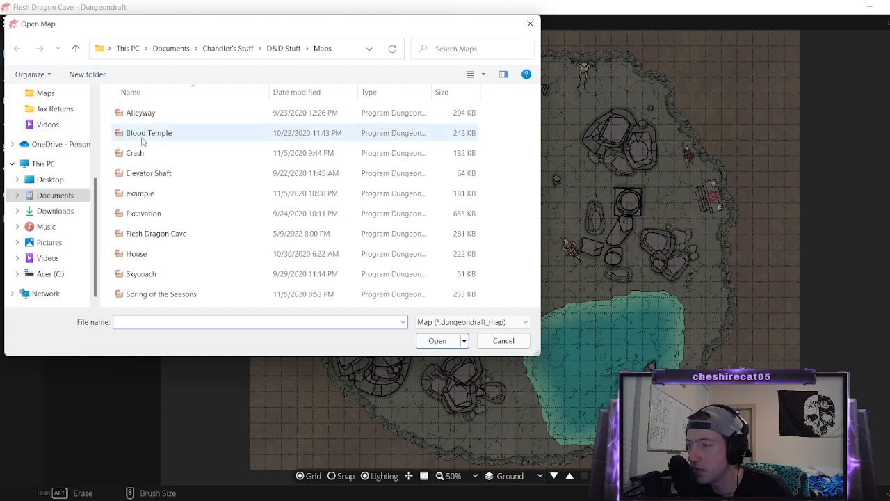
drag(98, 136, 6, 113)
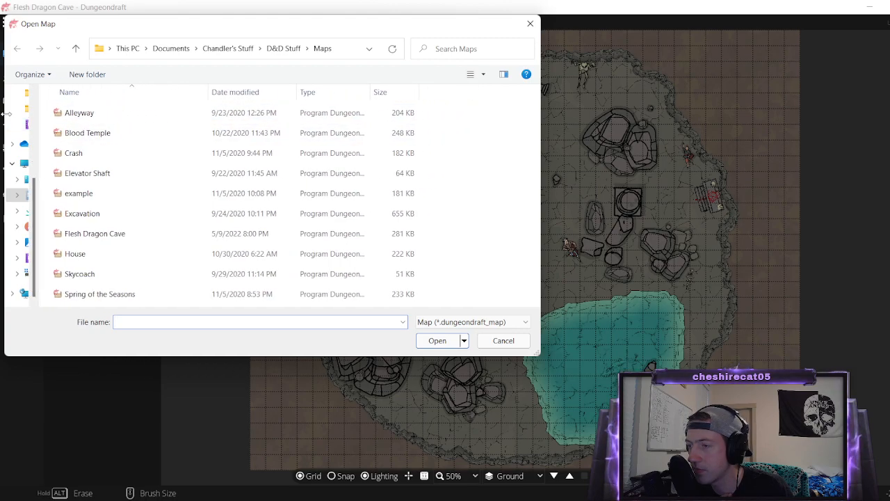
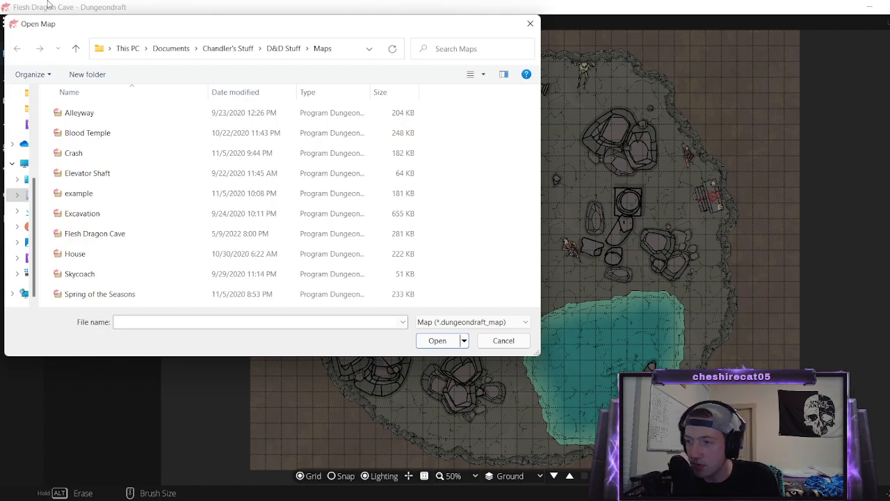
double_click(185, 135)
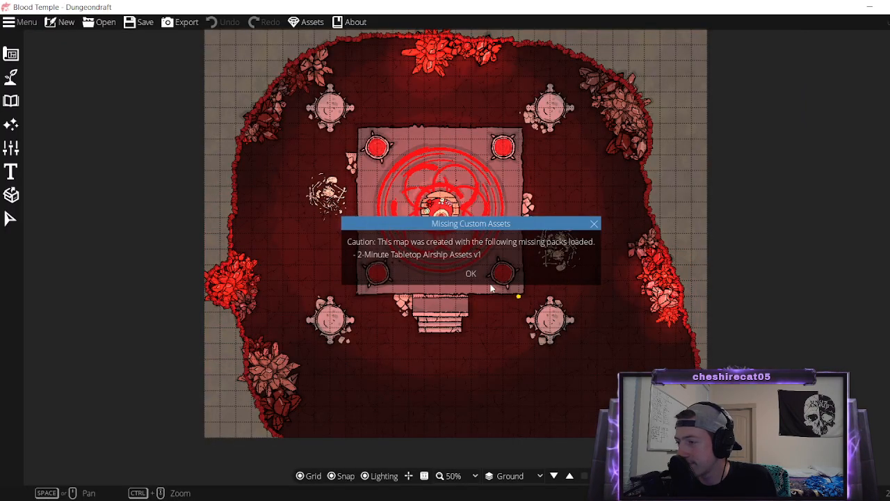
click(469, 274)
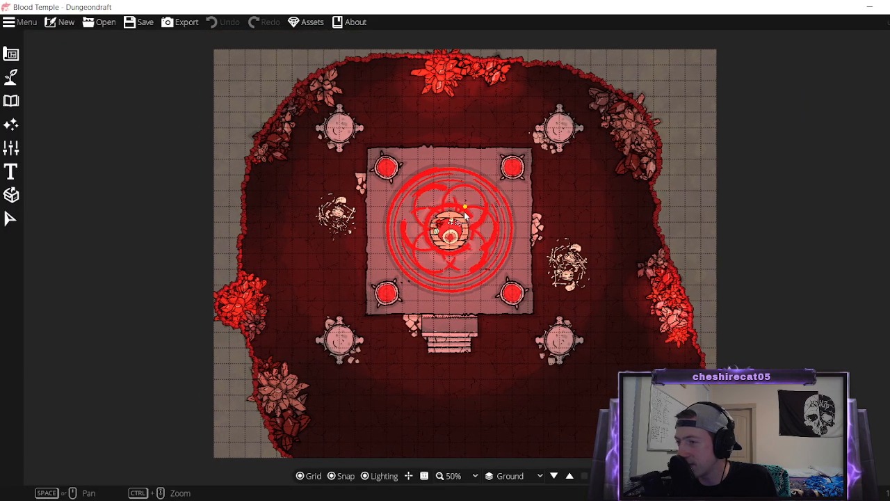
drag(464, 215, 311, 215)
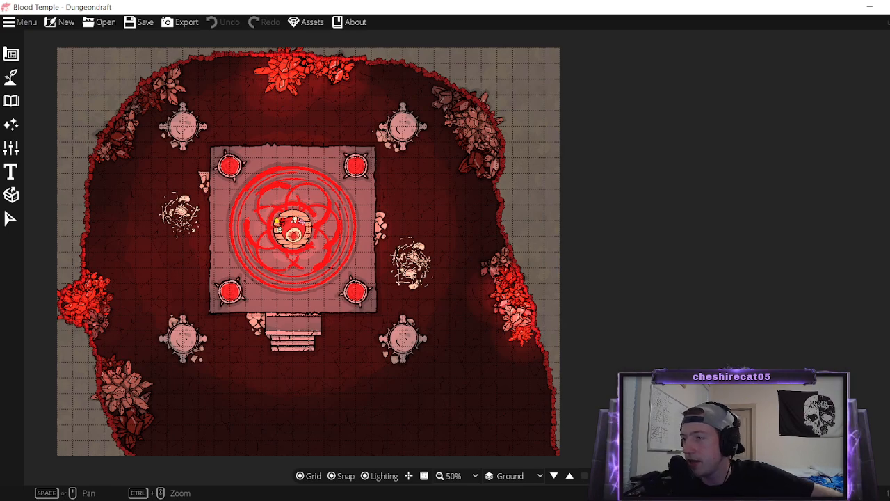
Open the House map from the Maps folder and examine its dining table, bedroom, fireplace area and yard.
click(97, 24)
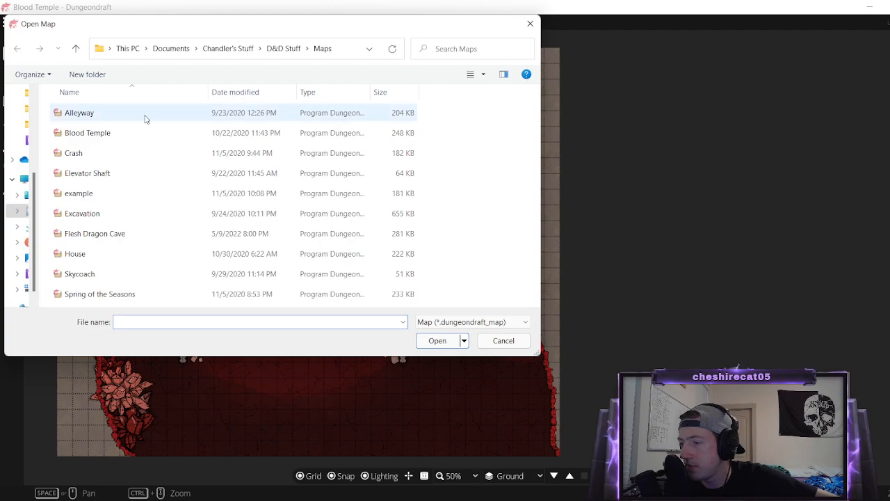
click(132, 260)
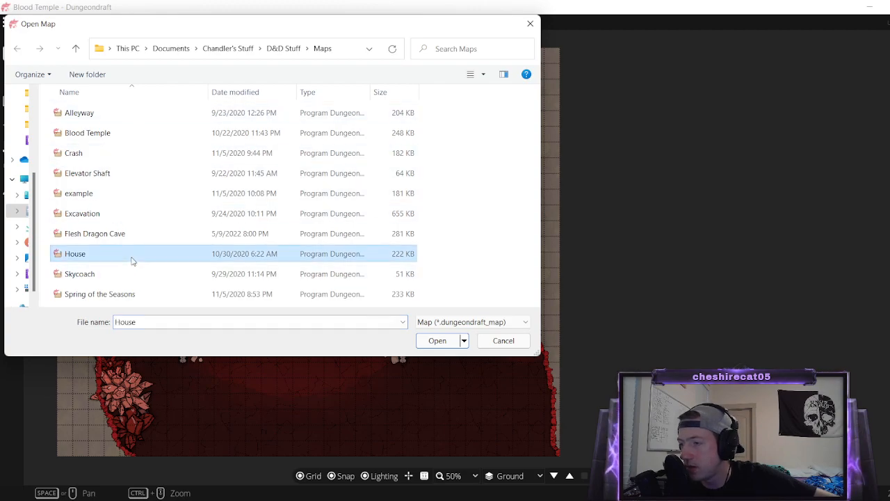
double_click(132, 260)
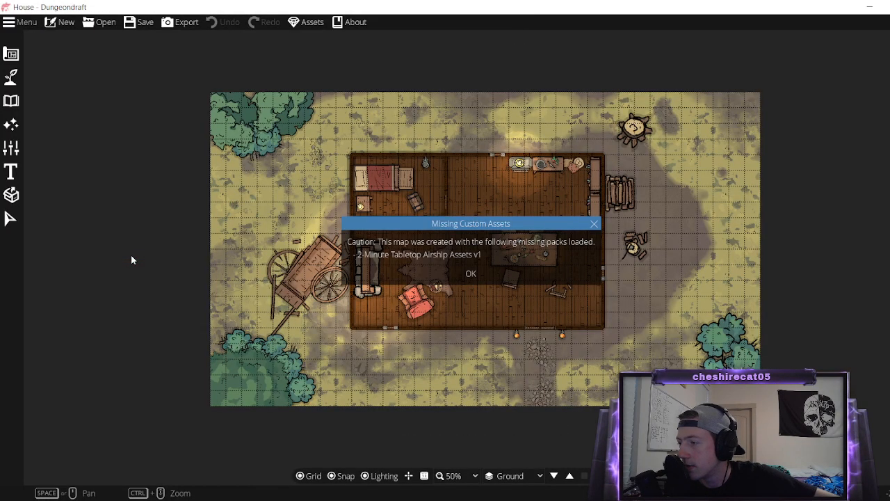
click(485, 276)
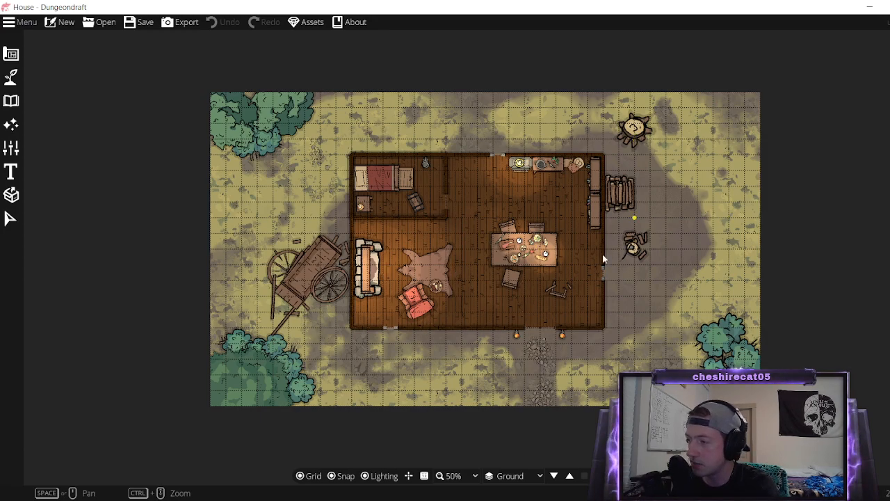
scroll(518, 266, up, 2)
scroll(508, 273, up, 4)
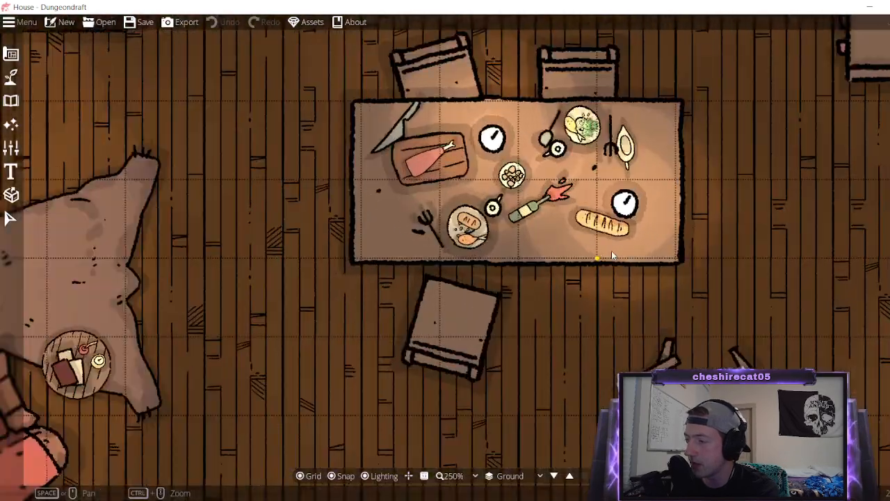
scroll(488, 301, down, 3)
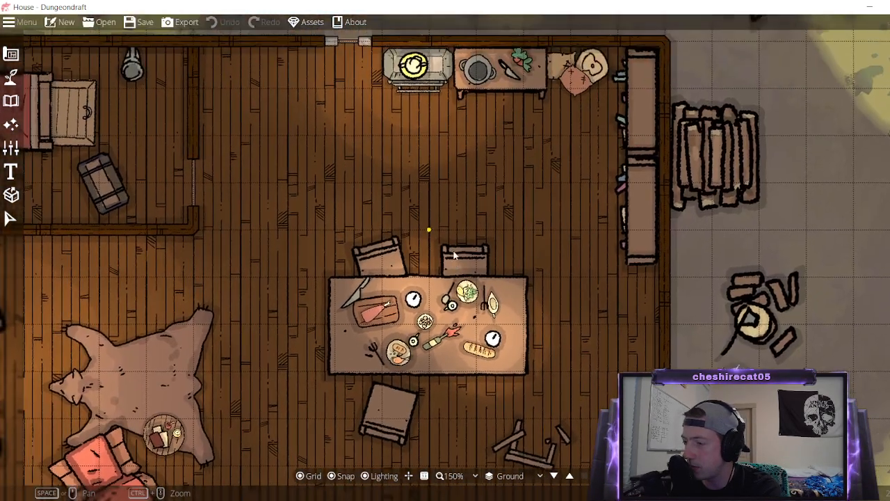
drag(454, 256, 664, 250)
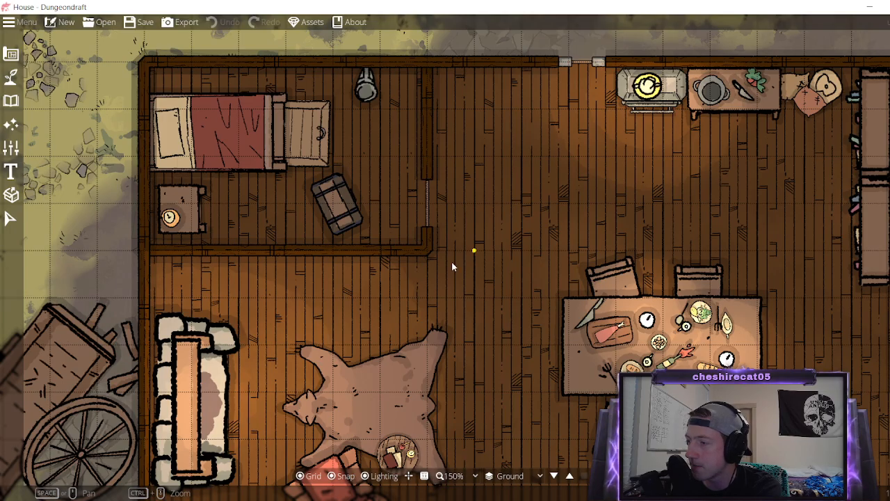
drag(451, 261, 363, 116)
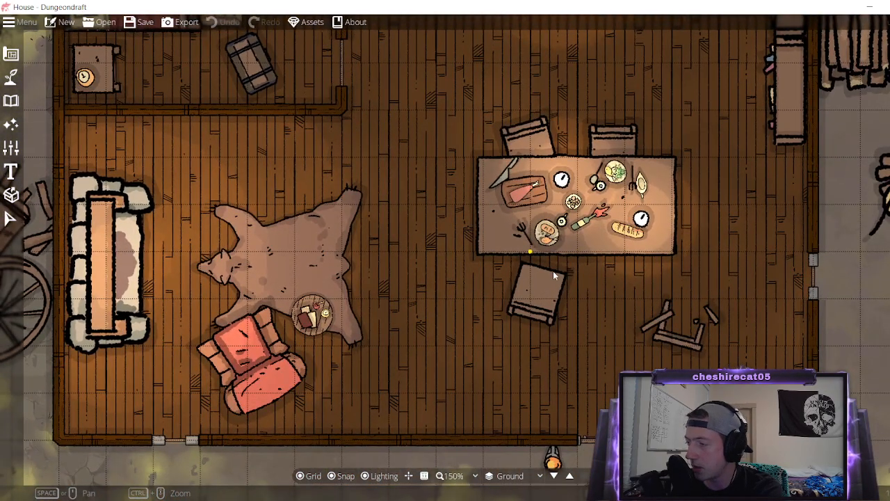
scroll(553, 271, down, 3)
drag(470, 280, 511, 348)
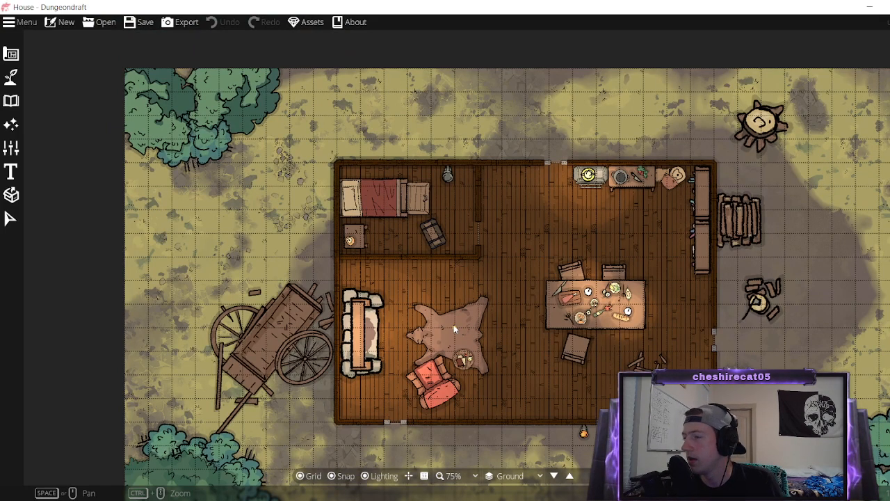
Reopen the Blood Temple map and look over its central ritual platform, pillars and surrounding red crystals.
click(99, 23)
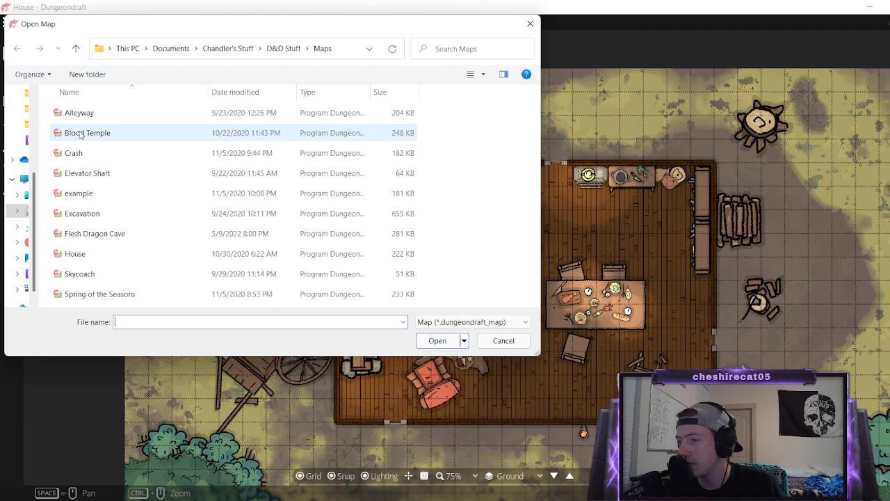
double_click(80, 133)
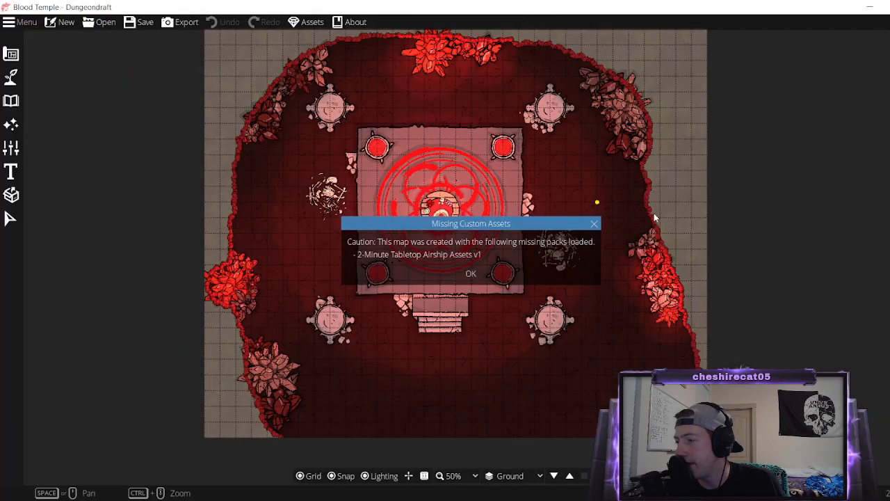
click(468, 273)
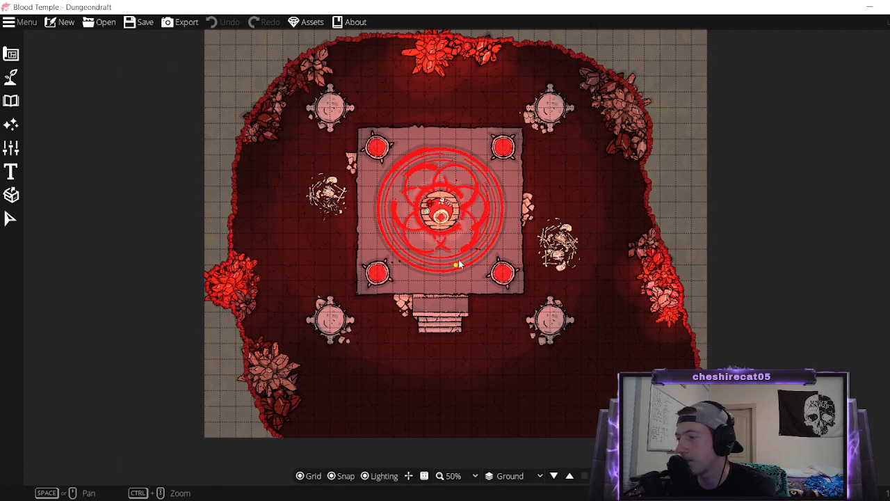
drag(454, 240, 488, 355)
scroll(467, 249, up, 2)
scroll(467, 250, down, 2)
scroll(466, 249, up, 1)
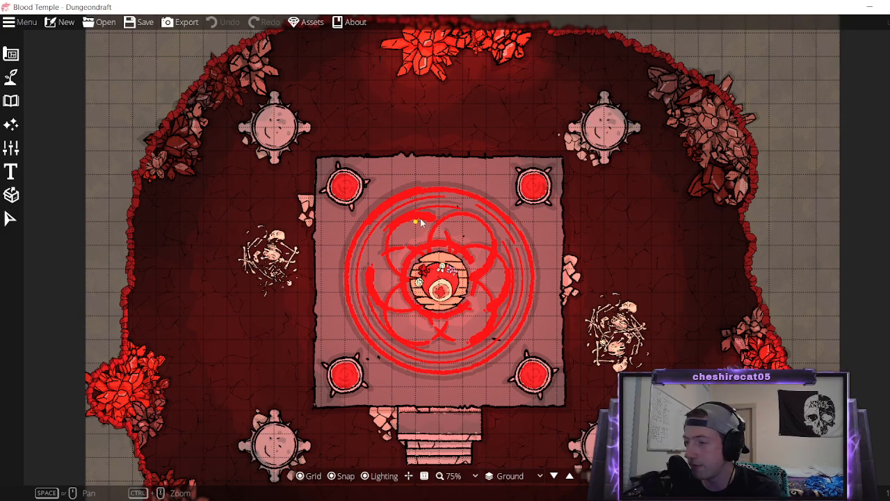
drag(622, 240, 668, 238)
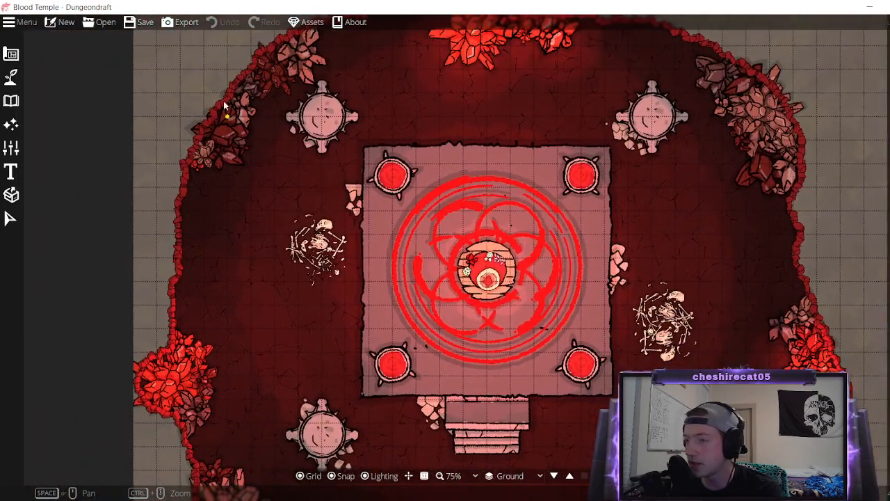
Open the Spring of the Seasons map from the Maps folder, dismiss the missing assets notice and view the whole map.
click(105, 22)
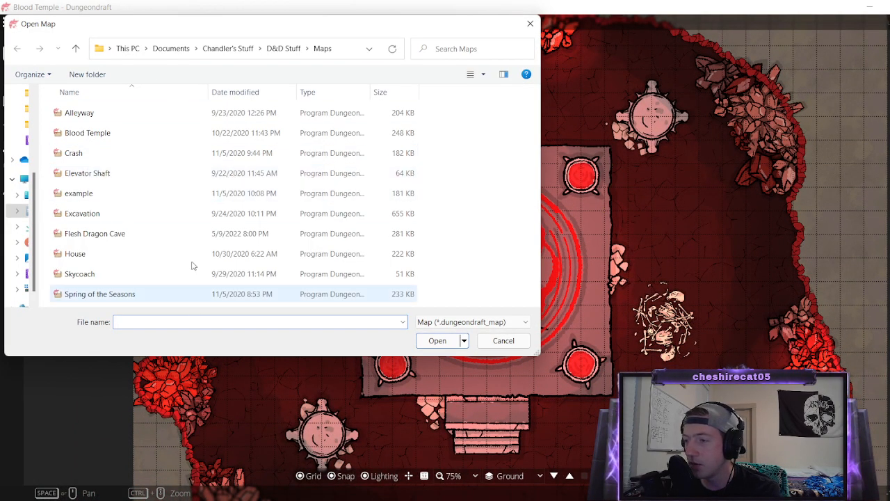
double_click(121, 293)
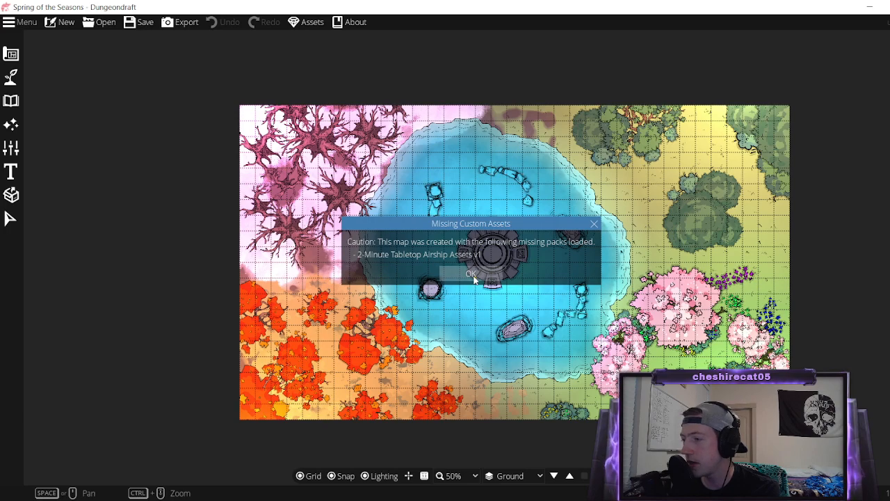
click(471, 274)
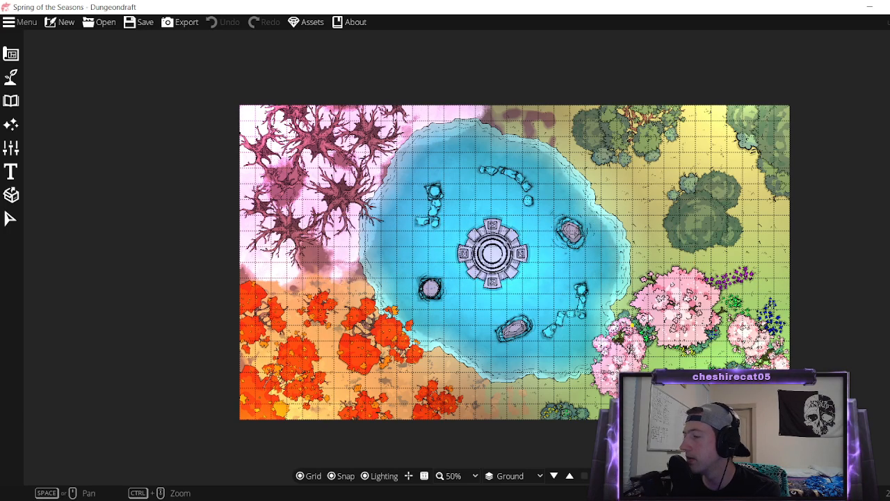
drag(648, 310, 608, 308)
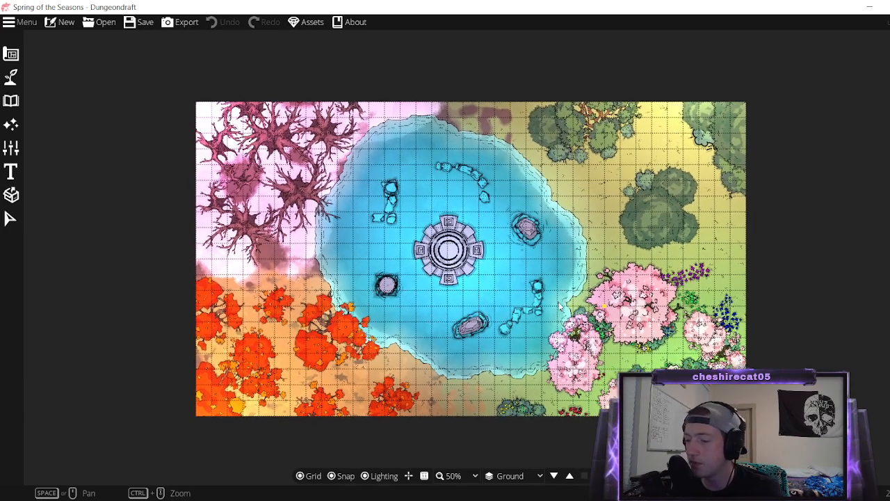
Browse the water objects in the object library and choose Water Circle 05 for placement.
scroll(520, 306, up, 1)
mouse_move(499, 299)
mouse_down()
mouse_move(538, 313)
mouse_move(509, 305)
mouse_up()
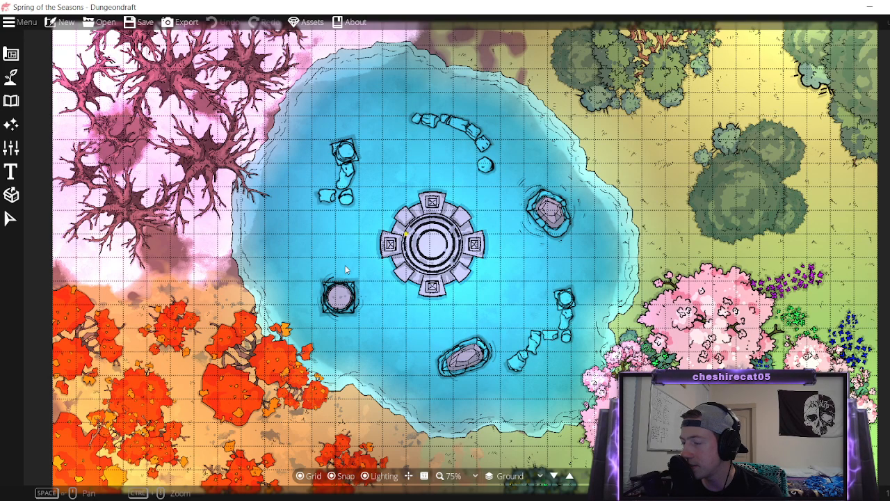
click(12, 102)
click(55, 78)
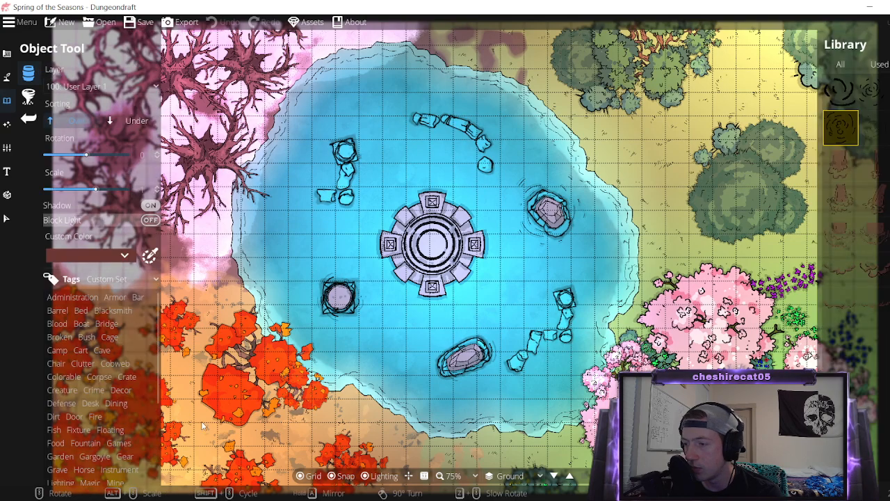
scroll(85, 415, down, 2)
scroll(99, 436, down, 2)
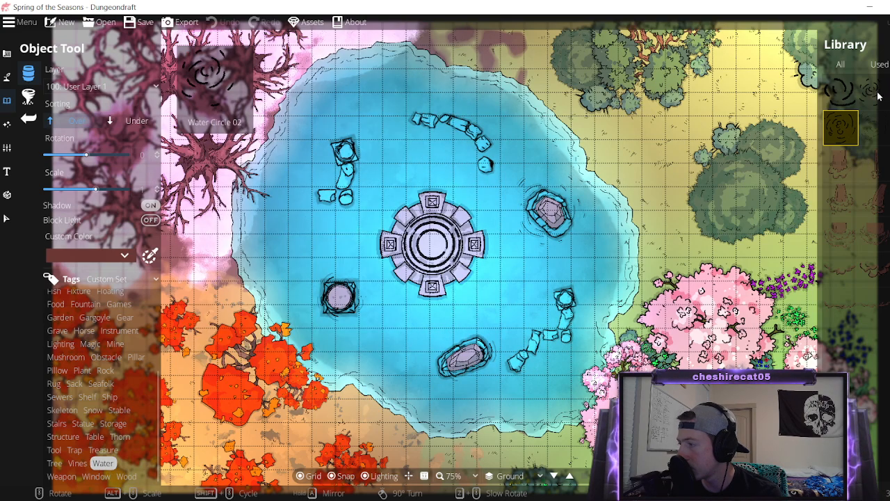
mouse_move(849, 87)
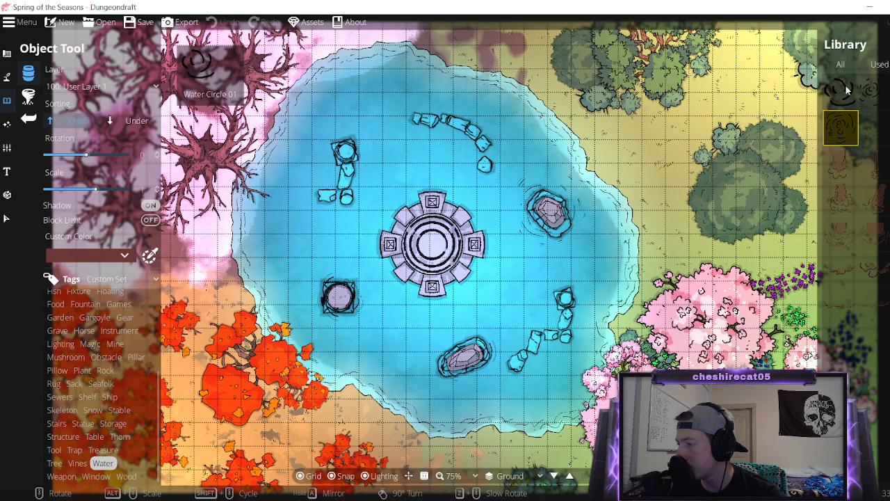
mouse_move(883, 104)
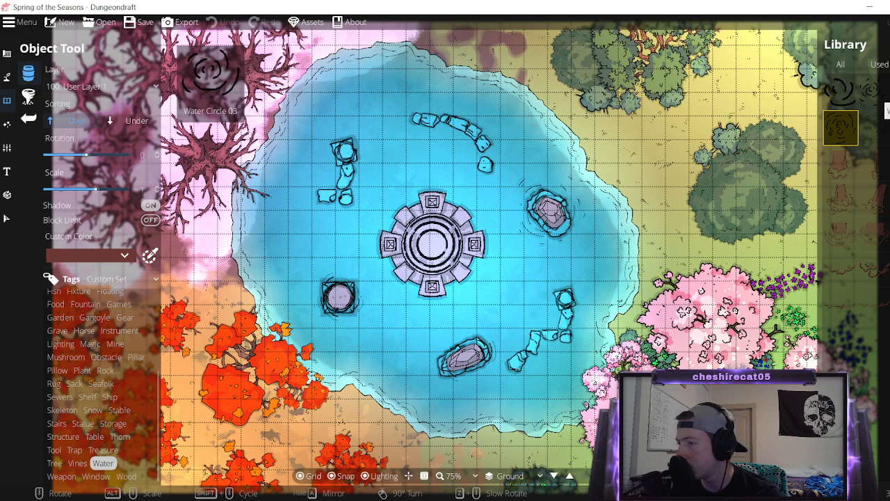
mouse_move(884, 143)
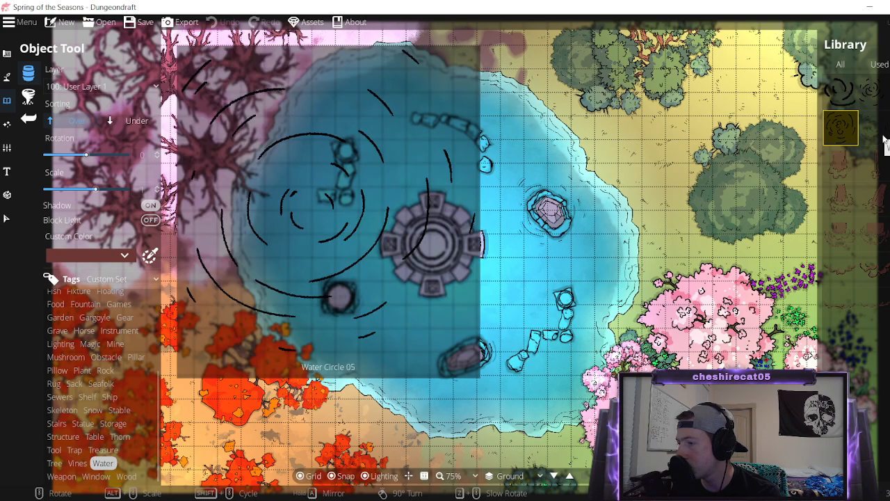
click(885, 143)
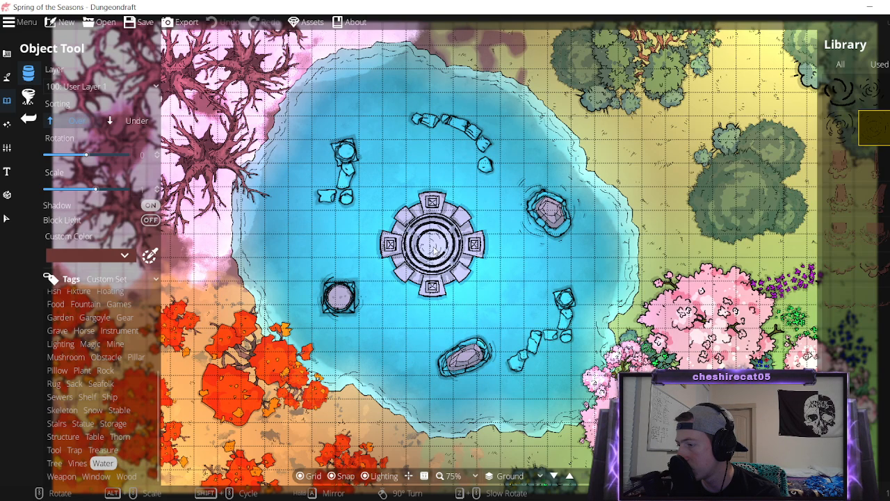
Place the water ripple on the lake's central stone platform and try to select and reposition it.
click(432, 247)
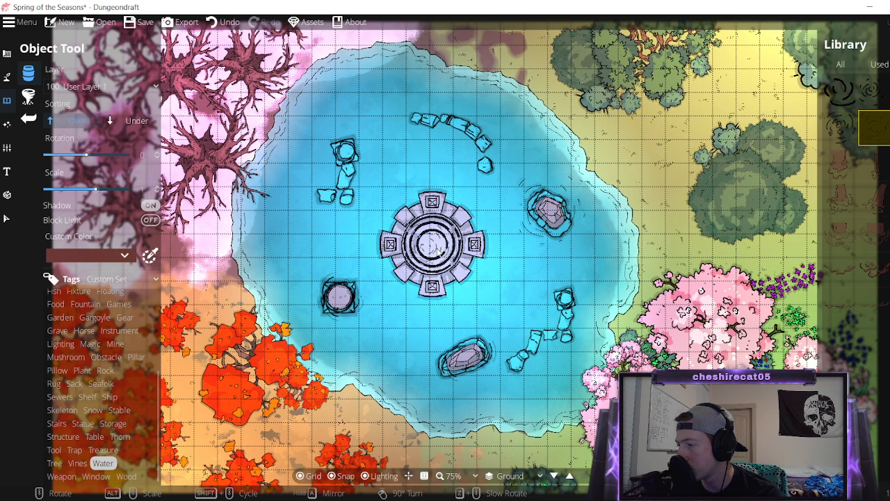
click(6, 219)
click(431, 239)
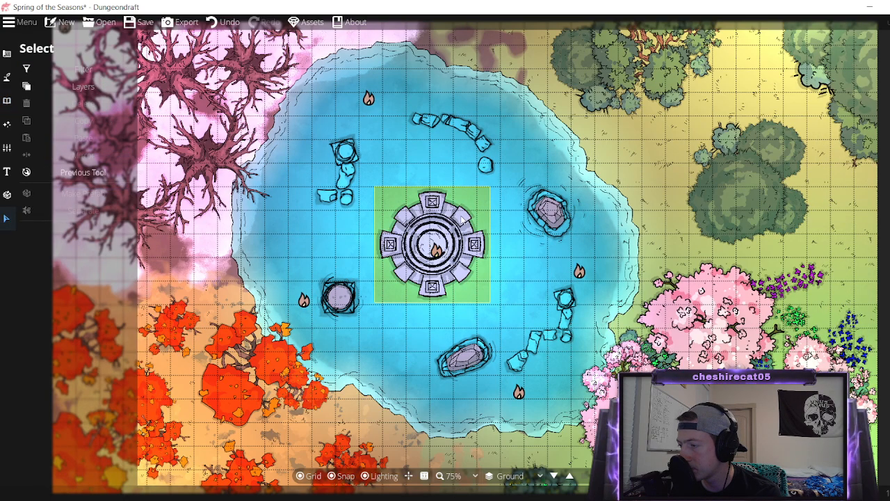
click(433, 241)
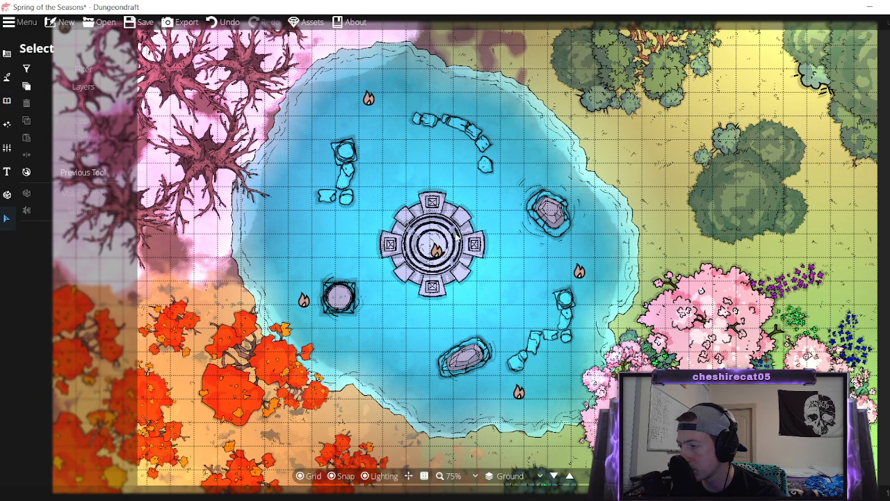
drag(458, 234, 711, 162)
click(384, 256)
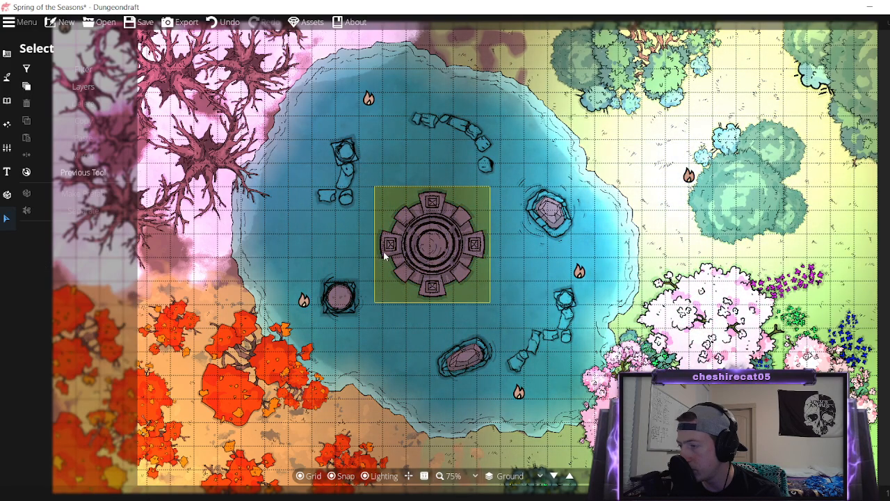
click(439, 255)
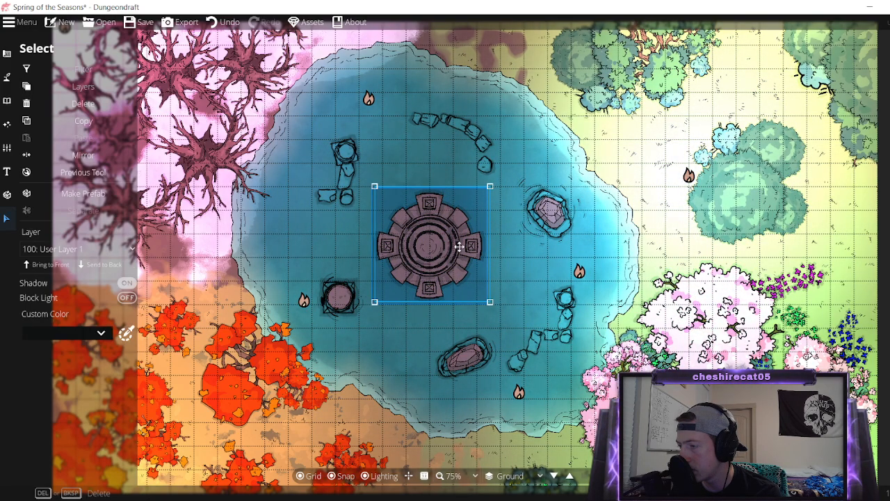
mouse_move(459, 241)
mouse_down()
mouse_move(480, 242)
mouse_move(453, 238)
mouse_move(463, 246)
mouse_up()
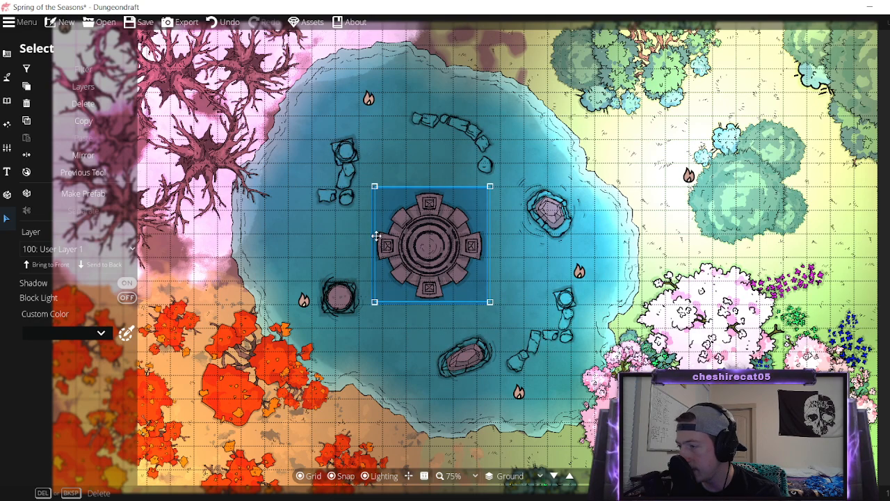
drag(373, 240, 351, 240)
mouse_move(688, 175)
mouse_down()
mouse_move(421, 238)
mouse_move(403, 253)
mouse_move(429, 245)
mouse_up()
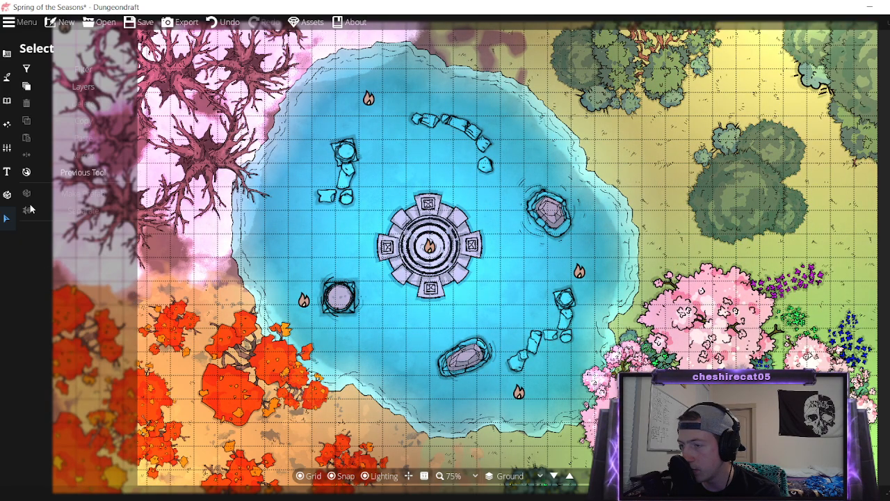
Undo the light and platform moves and the ripple placement on the central platform.
click(224, 22)
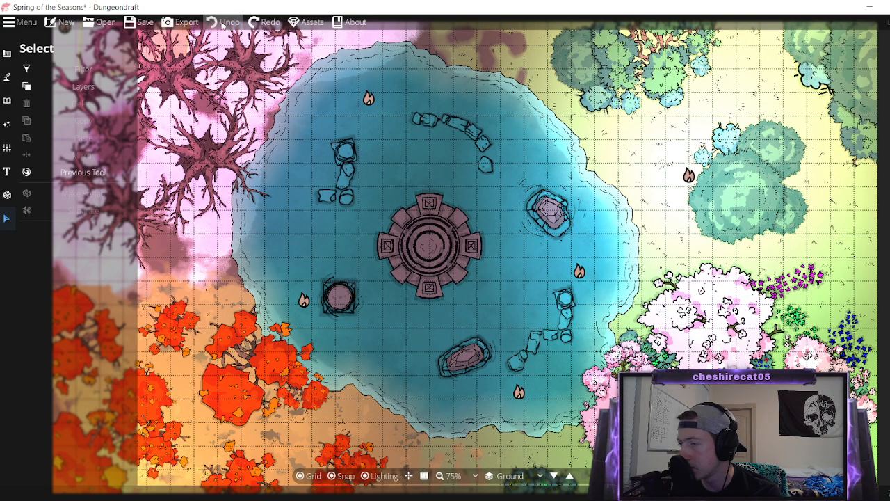
click(222, 22)
key(ctrl+y)
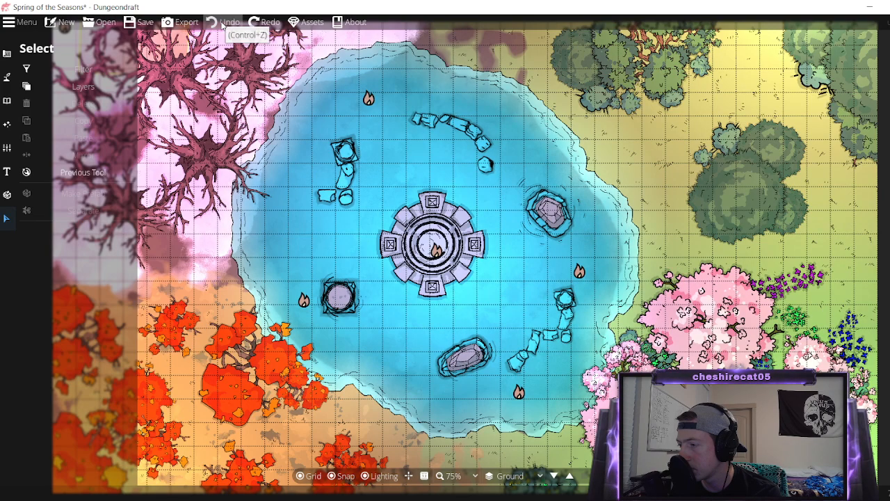
click(222, 22)
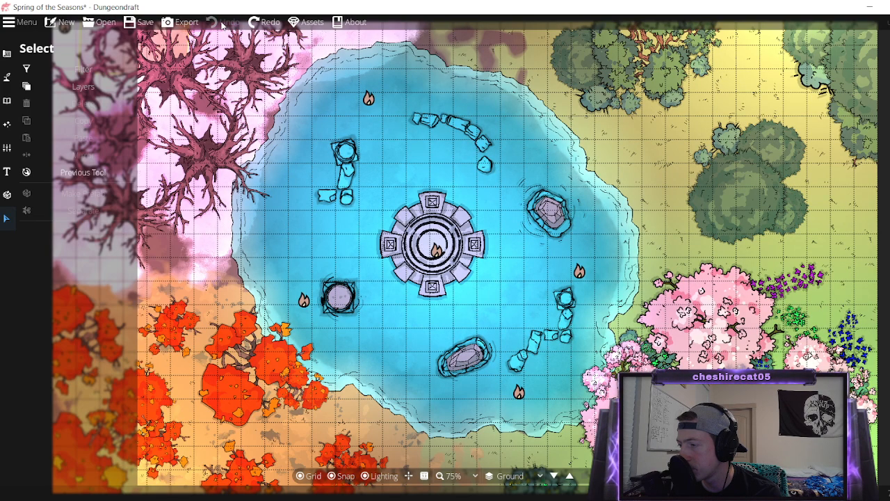
Set the object sorting to Under on User Layer 1 and place a Water Circle 05 ripple on the grass just east of the lake.
click(7, 100)
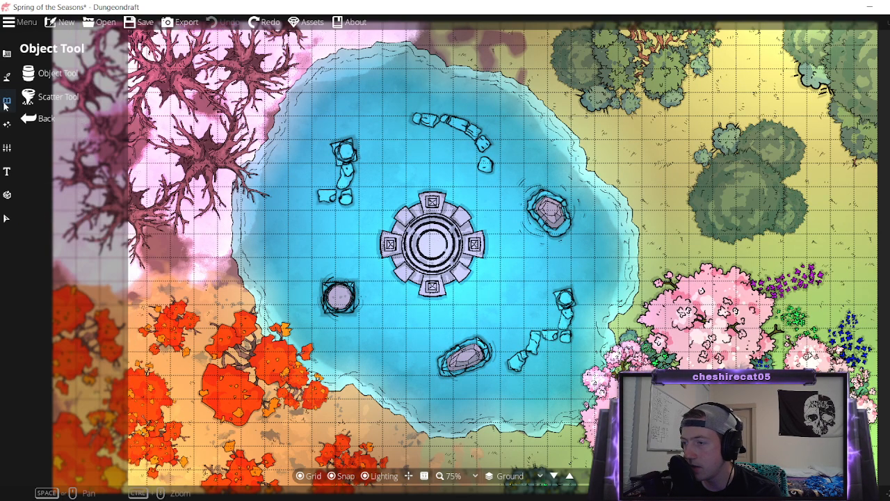
click(42, 94)
click(43, 73)
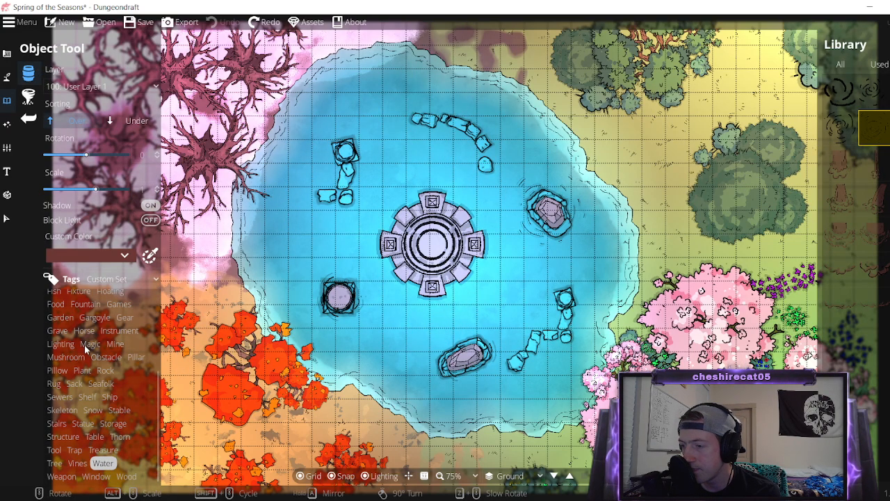
scroll(88, 343, up, 3)
scroll(87, 343, up, 1)
click(110, 84)
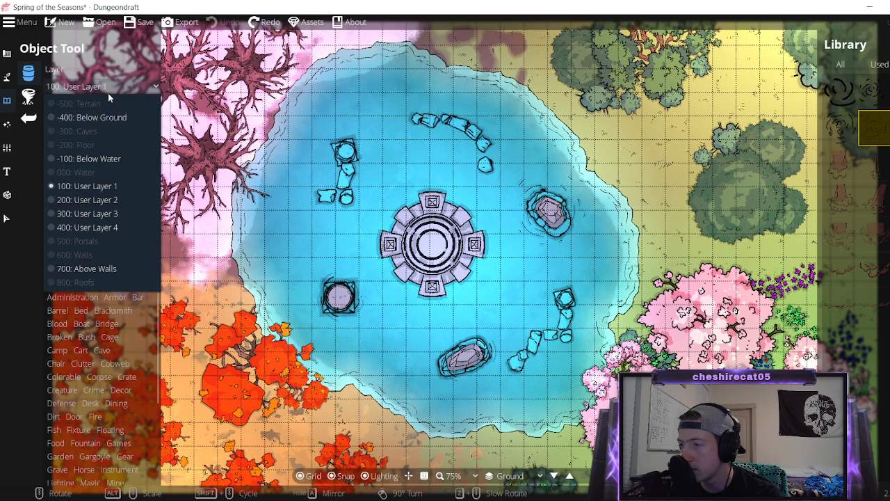
click(108, 86)
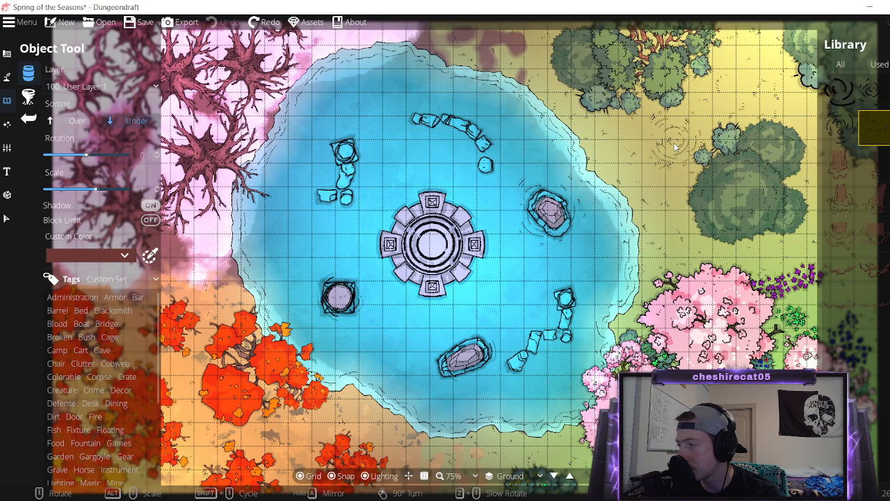
click(639, 154)
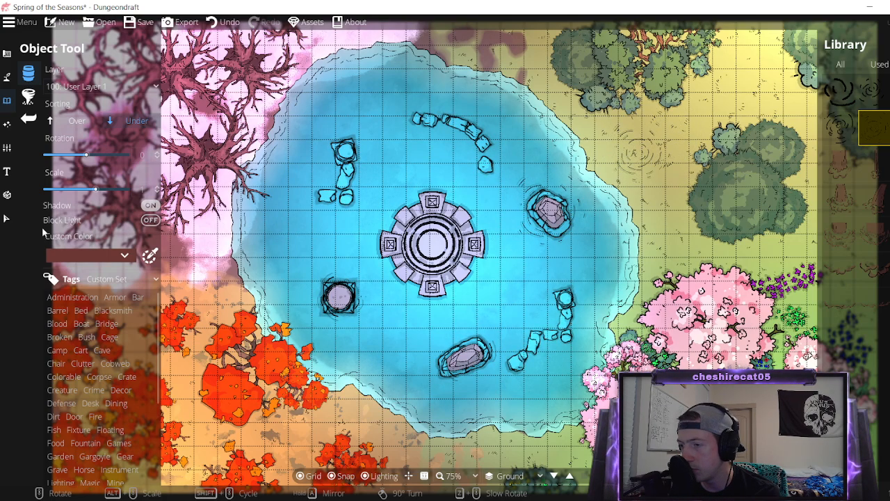
Move the ripple from the grass onto the lake's central platform and enlarge it so its rings surround the platform.
click(10, 220)
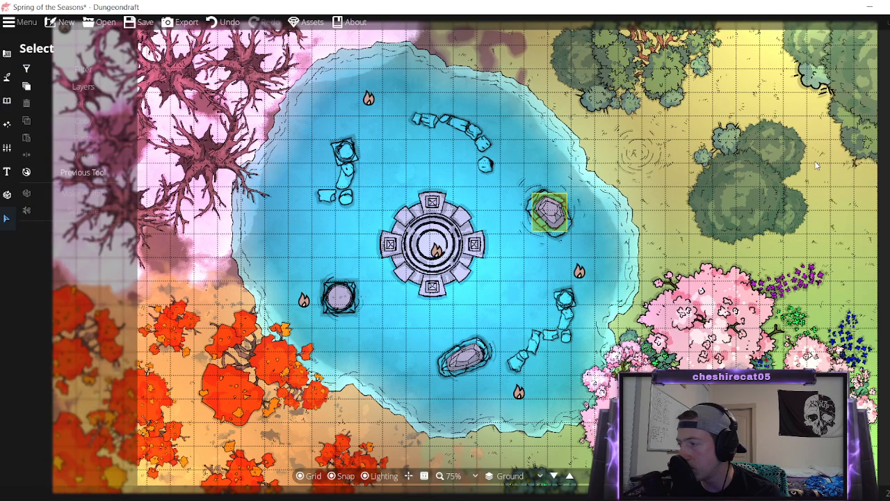
click(627, 153)
drag(666, 179, 773, 262)
drag(672, 197, 416, 247)
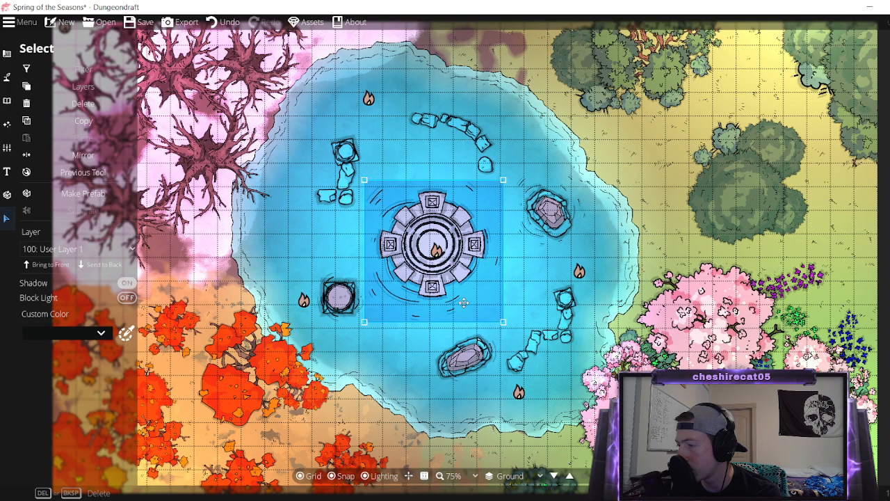
drag(463, 303, 508, 299)
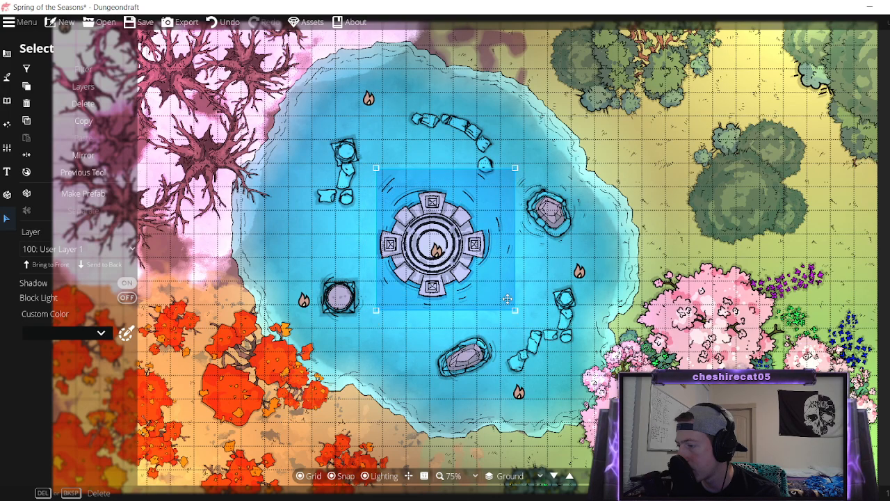
drag(375, 308, 365, 322)
Assign the enlarged ripple around the platform to the -100: Below Water layer and save the map.
click(658, 154)
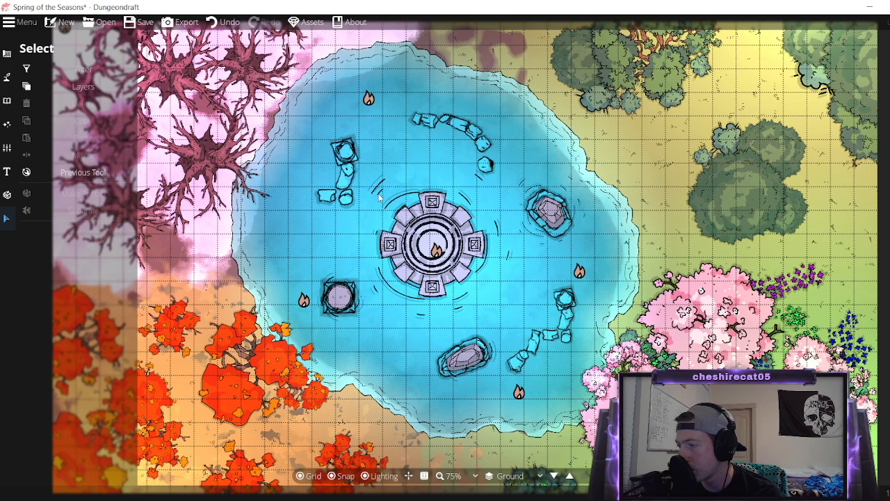
click(400, 210)
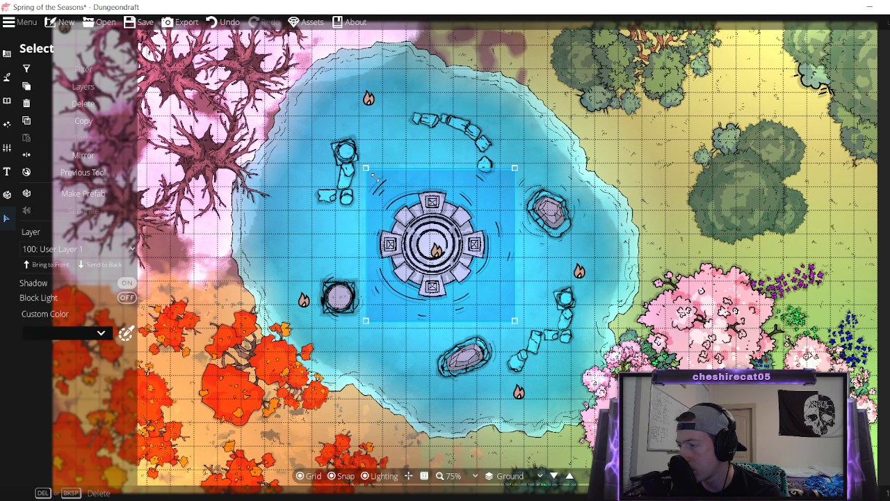
click(83, 250)
click(87, 322)
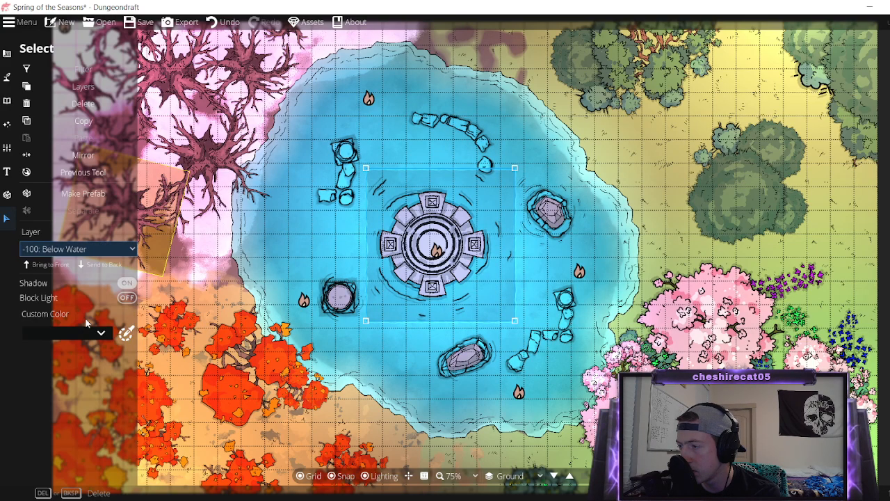
click(647, 146)
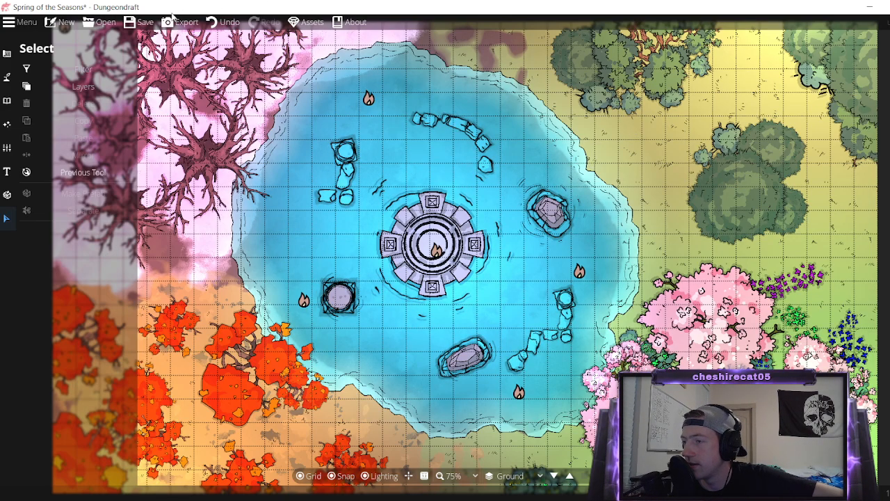
click(139, 21)
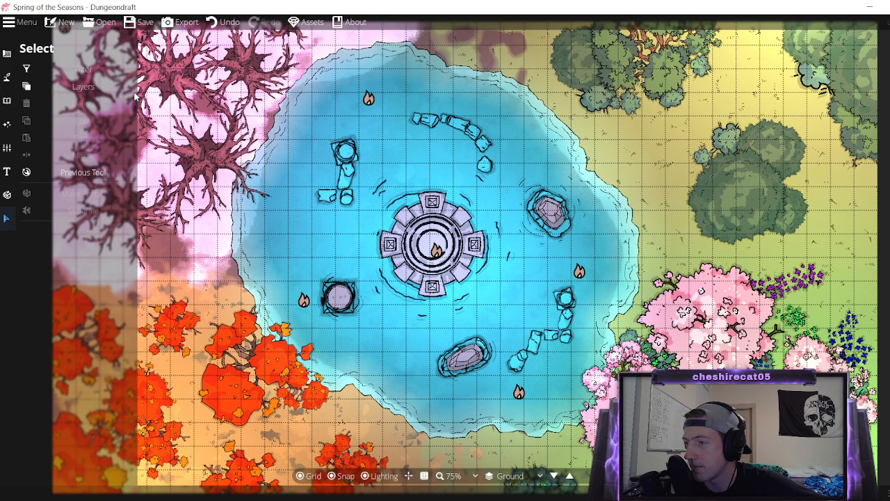
Open the Crash map from the Maps folder and dismiss the missing assets notice.
click(99, 21)
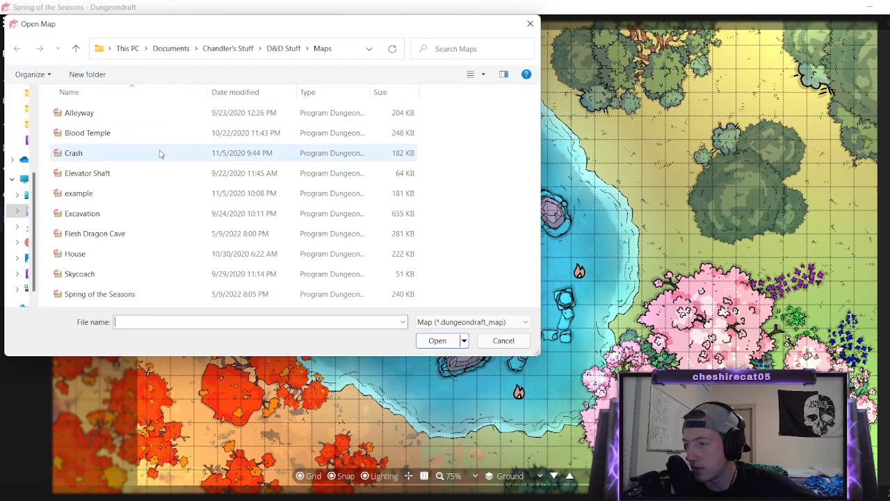
double_click(129, 152)
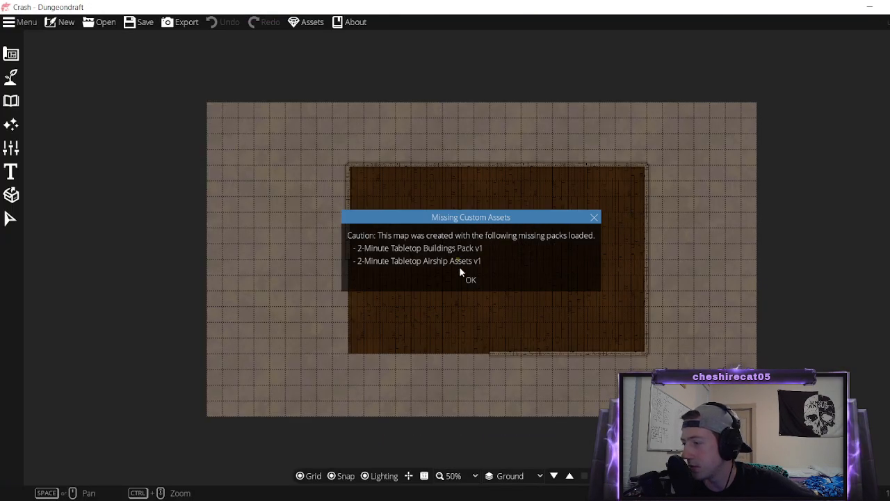
click(467, 279)
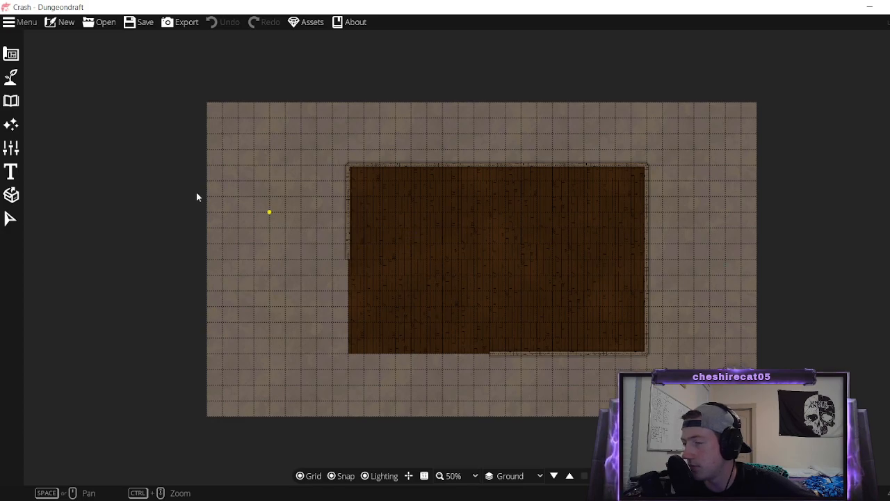
click(108, 23)
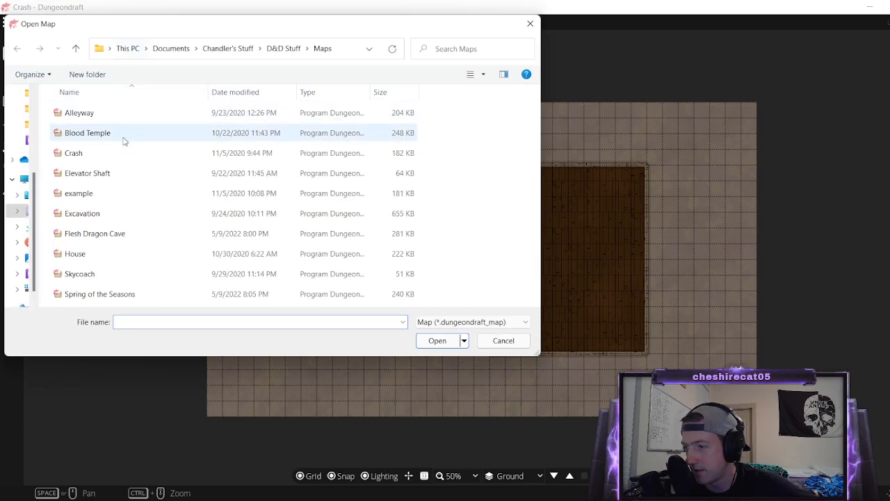
click(503, 340)
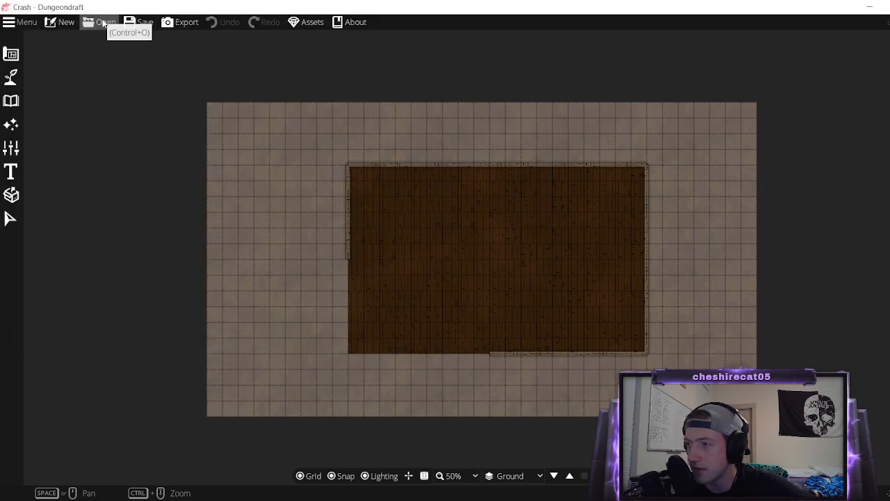
Open the example map from the Maps folder and dismiss the missing assets notice.
click(103, 23)
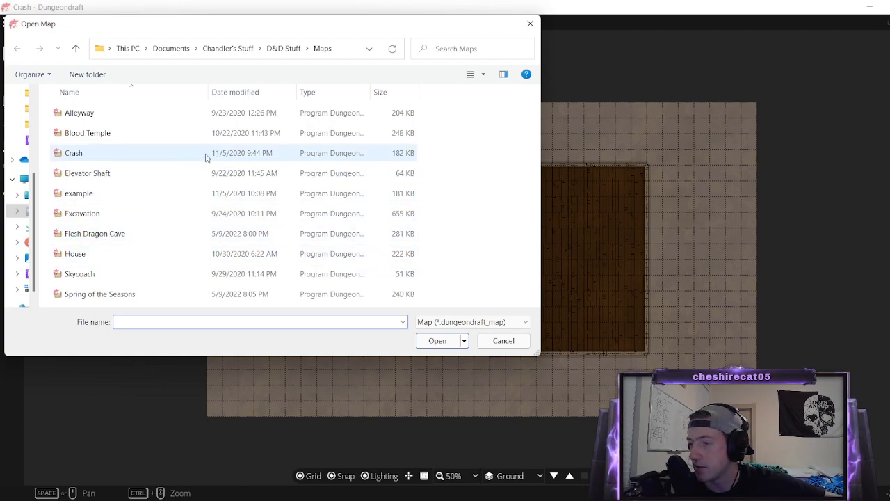
double_click(175, 194)
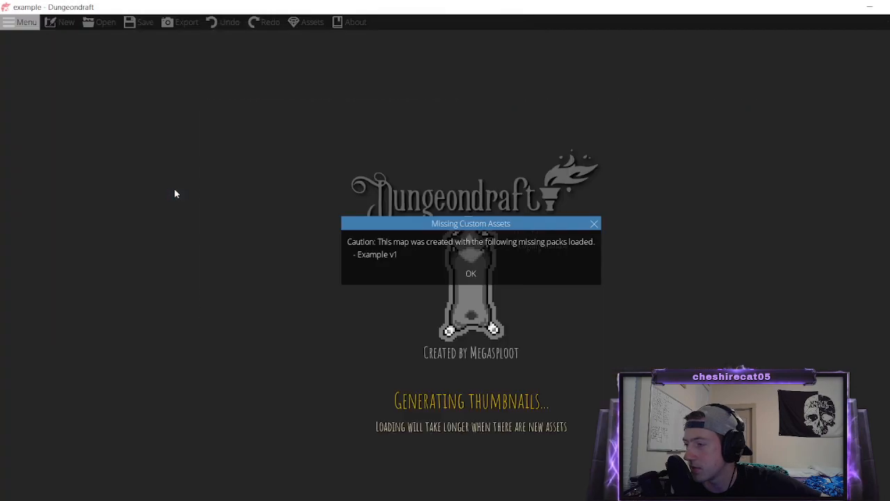
click(471, 272)
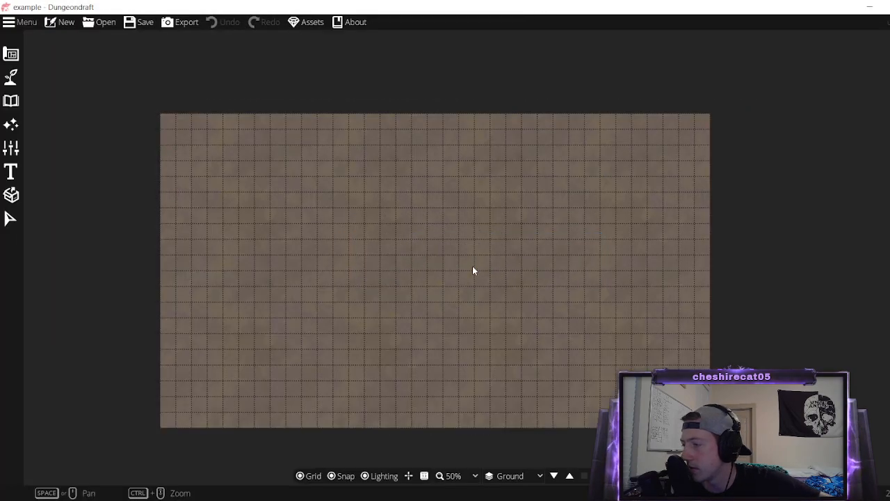
Open the Alleyway map to view it, followed by the Excavation map.
click(104, 23)
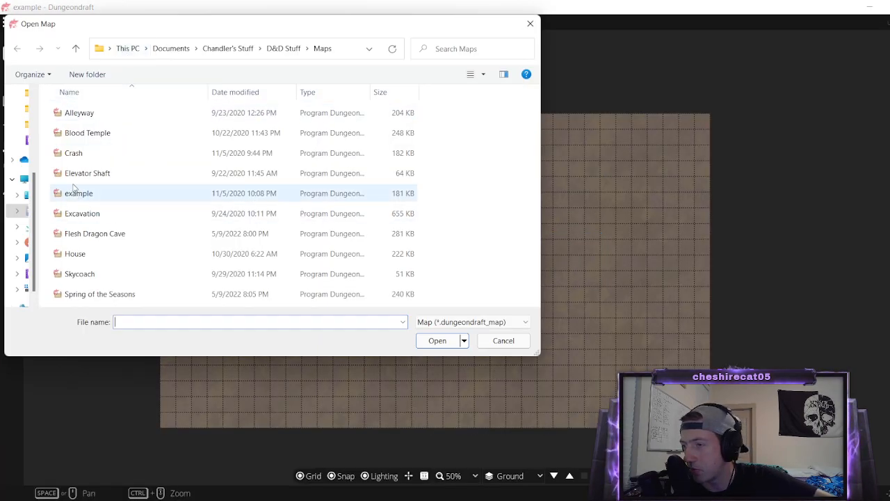
double_click(84, 112)
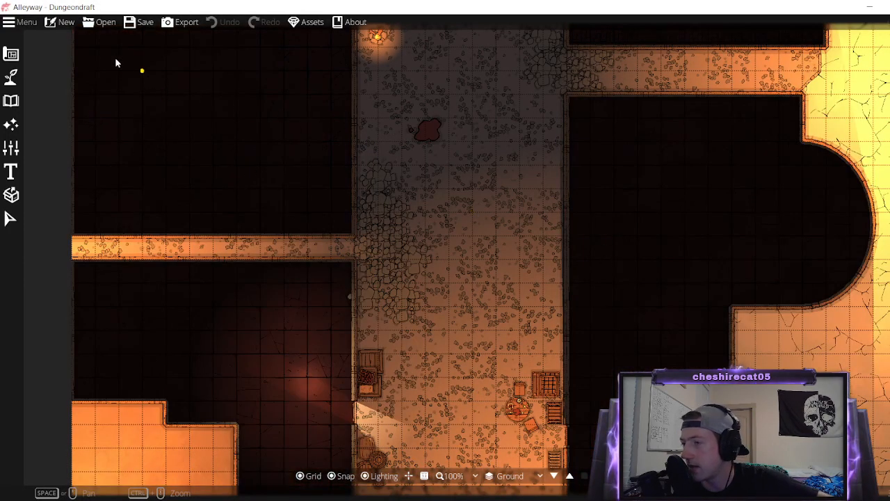
click(100, 25)
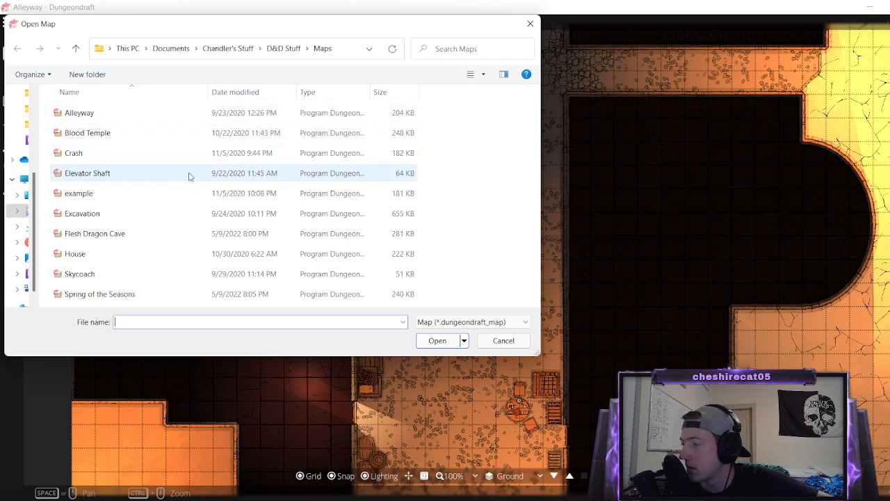
double_click(98, 214)
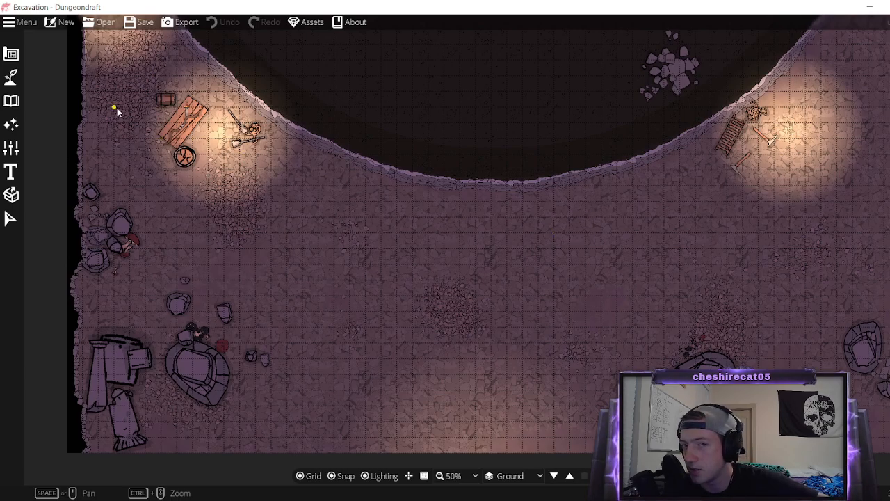
Open the Skycoach map from the Maps folder and dismiss its notice to view the boat.
click(106, 23)
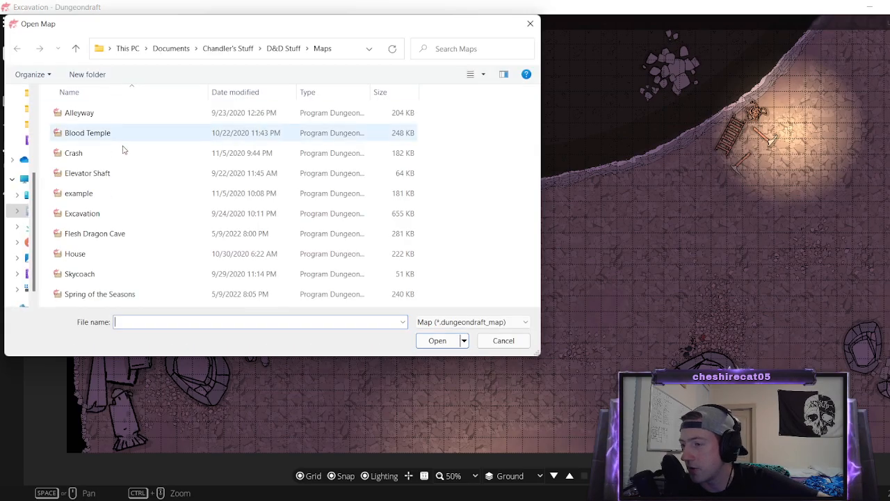
double_click(143, 273)
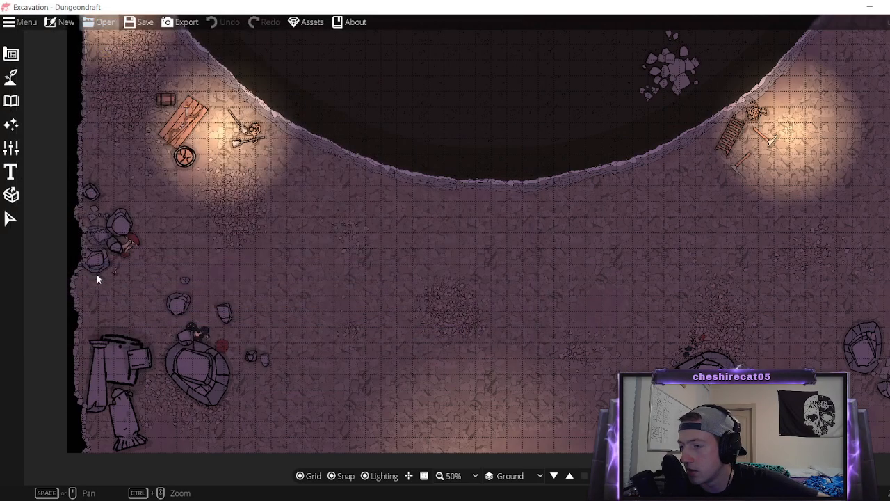
click(478, 272)
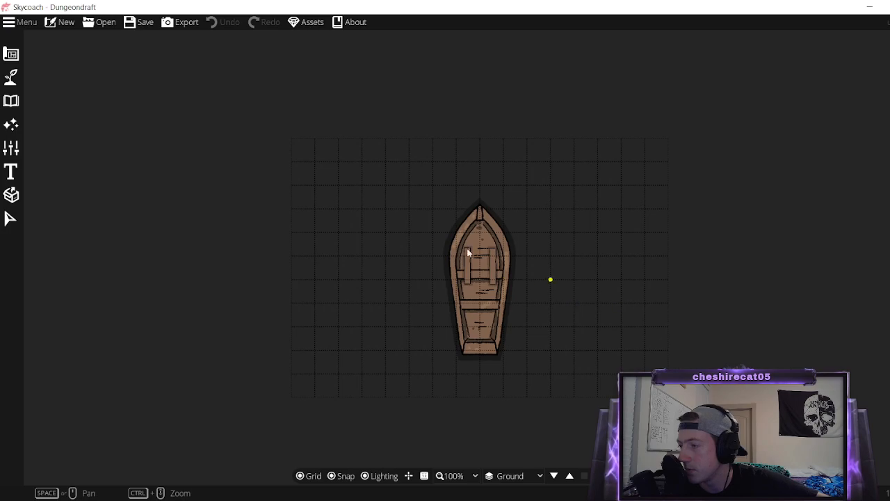
Open the Elevator Shaft map from the Maps folder to view it.
click(88, 23)
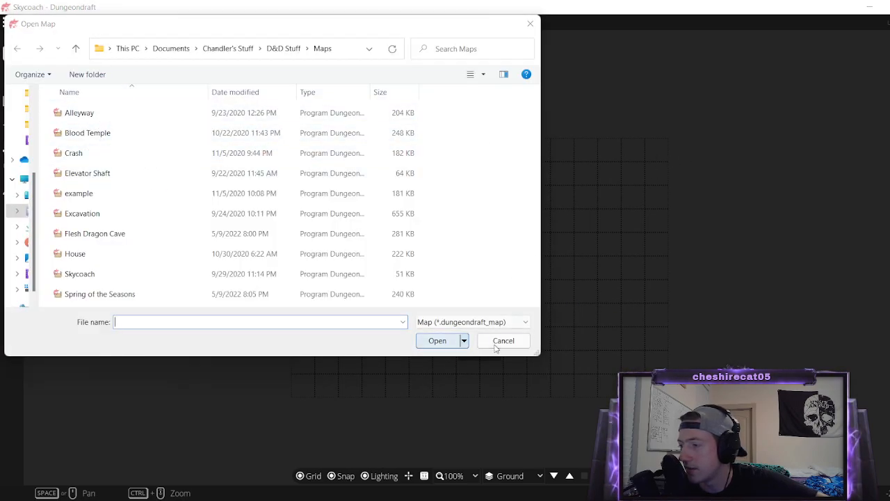
click(497, 340)
click(90, 23)
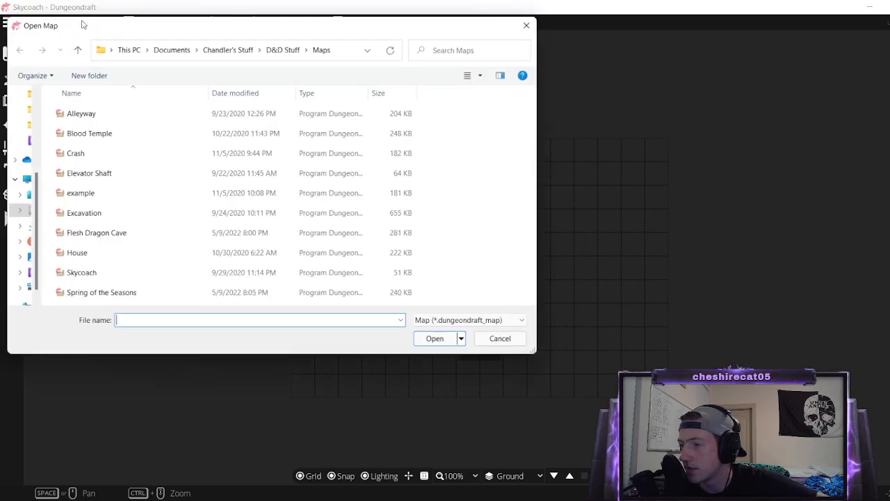
double_click(109, 180)
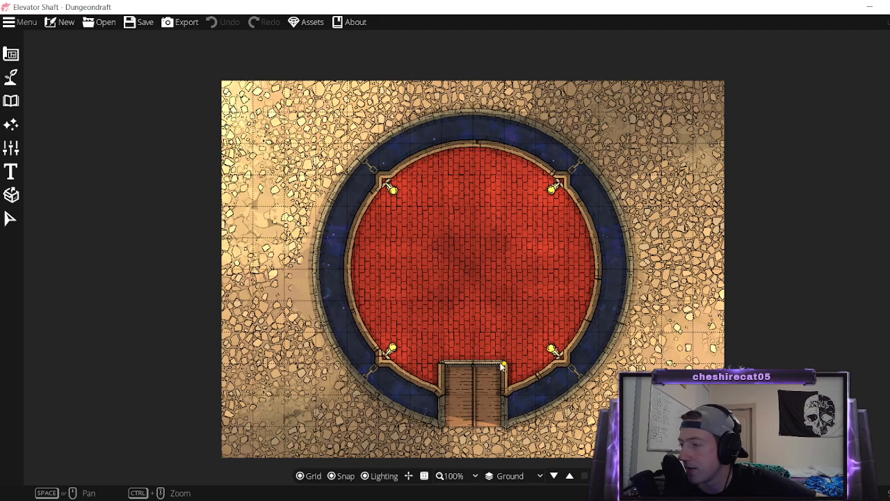
Open the Flesh Dragon Cave map and activate the Water Brush.
click(91, 27)
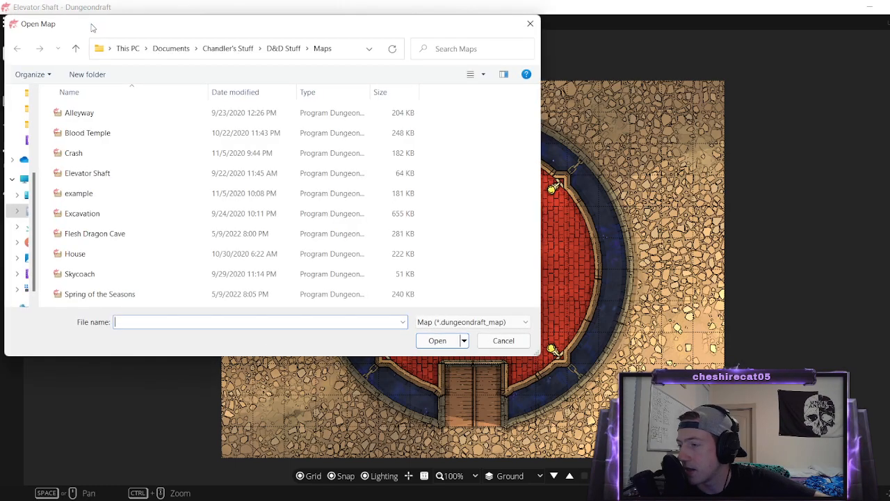
double_click(141, 234)
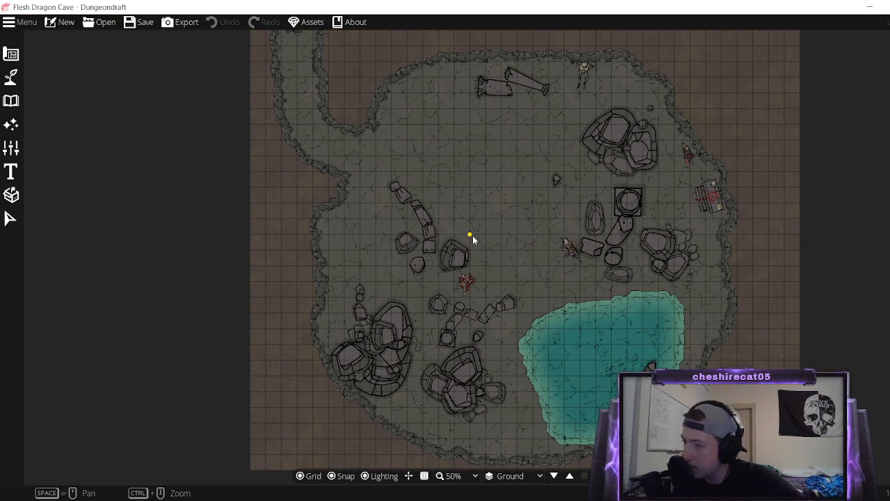
click(11, 102)
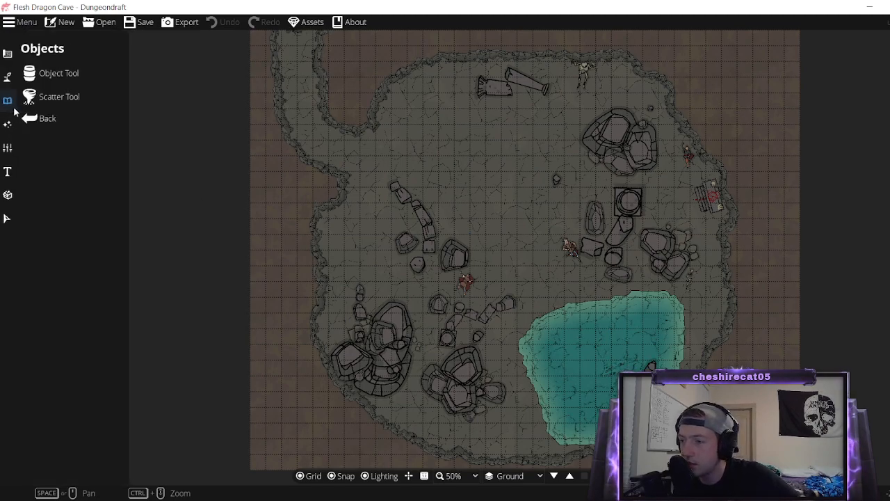
click(7, 77)
click(53, 98)
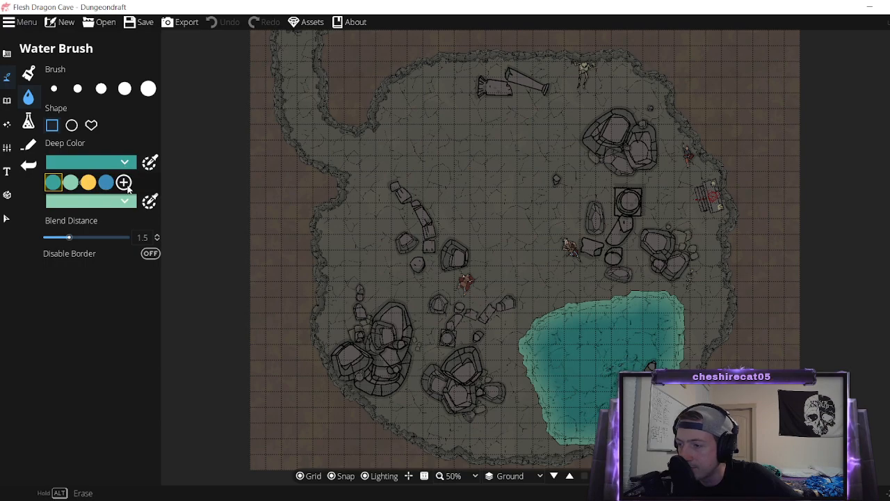
Repaint the cave's southeast pond with the largest Water Brush, using deep color 0c3633 and shallow color 16442f.
click(123, 182)
drag(115, 237, 146, 278)
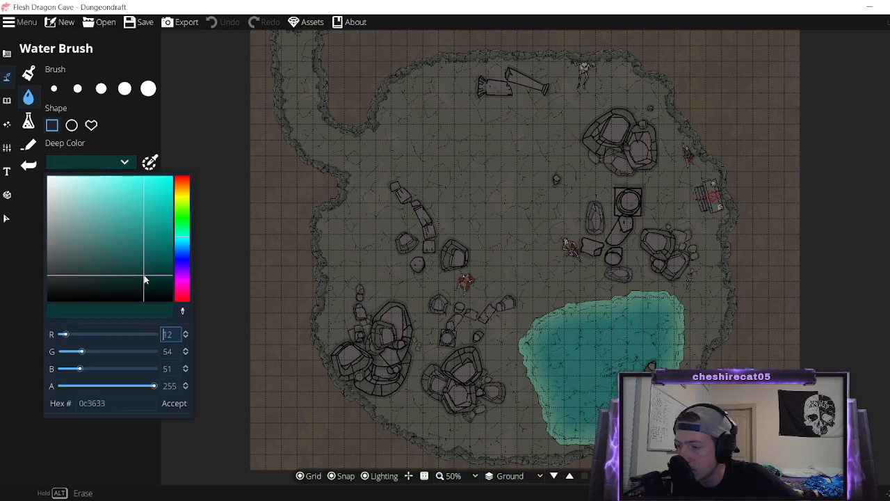
click(164, 406)
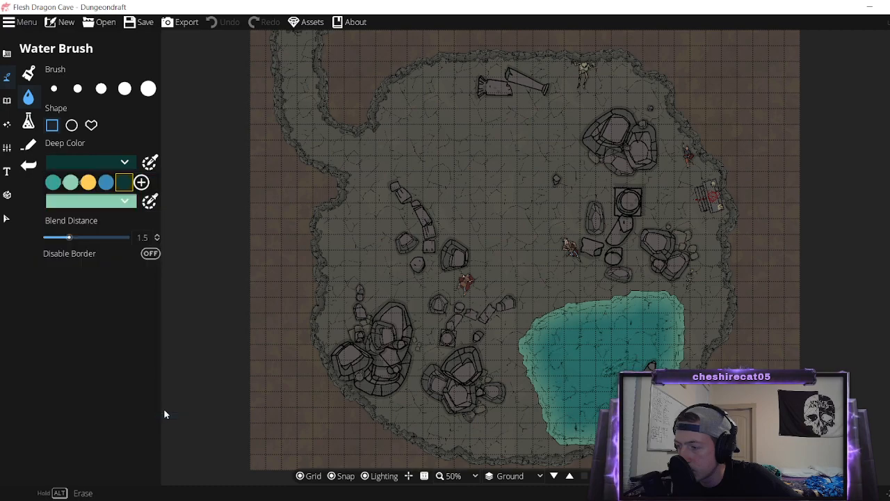
click(125, 201)
drag(143, 267, 133, 311)
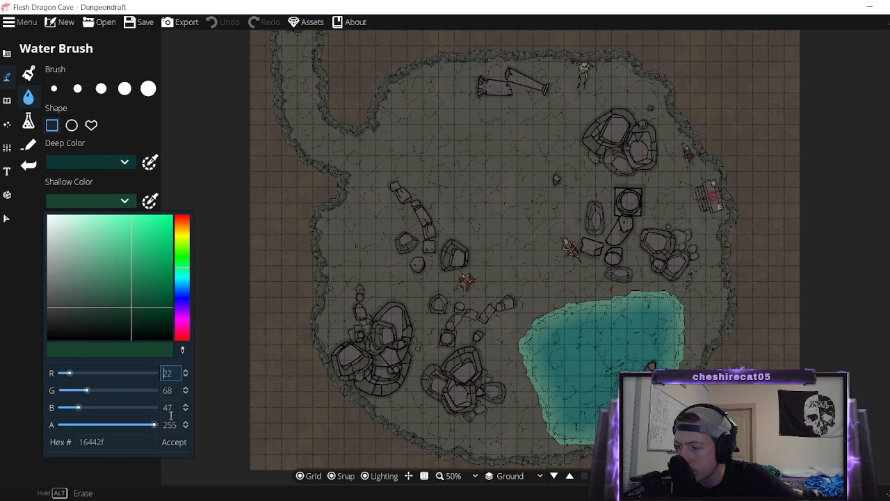
click(172, 449)
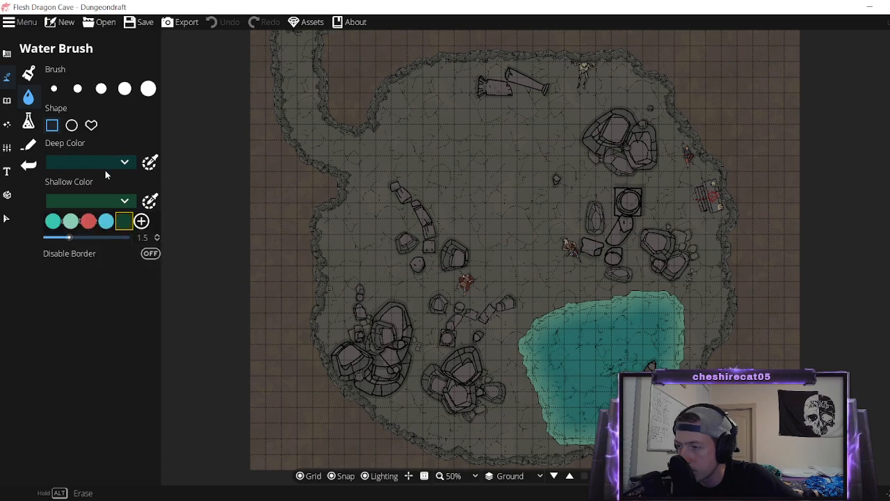
click(153, 89)
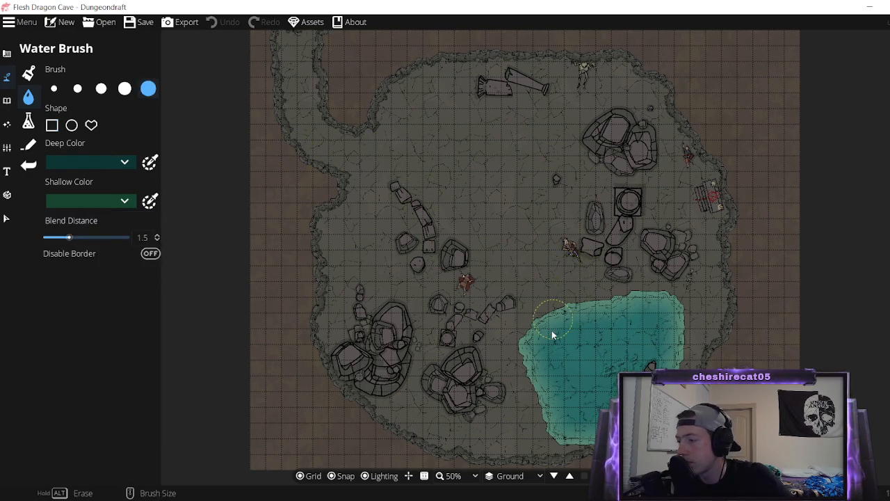
mouse_move(547, 358)
mouse_down()
mouse_move(575, 328)
mouse_move(642, 312)
mouse_move(673, 319)
mouse_move(661, 360)
mouse_move(595, 428)
mouse_move(568, 428)
mouse_move(536, 401)
mouse_move(527, 374)
mouse_move(559, 370)
mouse_move(585, 394)
mouse_move(630, 339)
mouse_move(629, 360)
mouse_move(577, 351)
mouse_up()
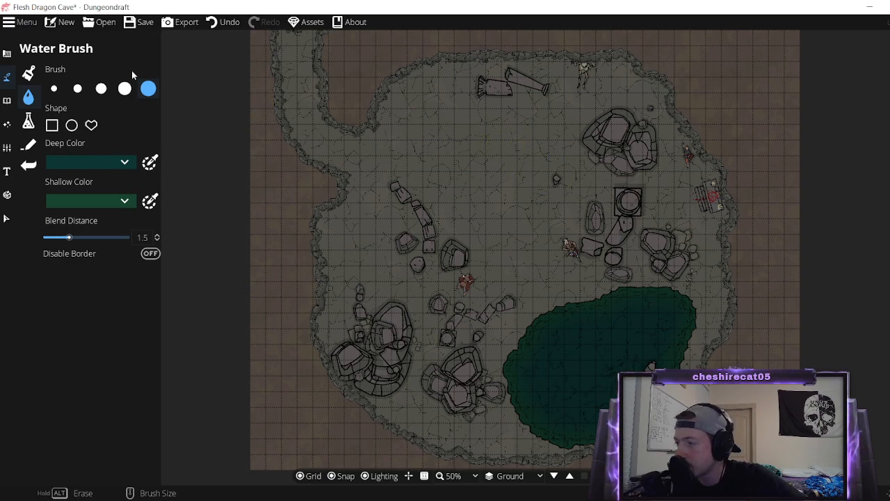
Brighten the cave by setting the environment's ambient light to white (ffffff).
click(7, 100)
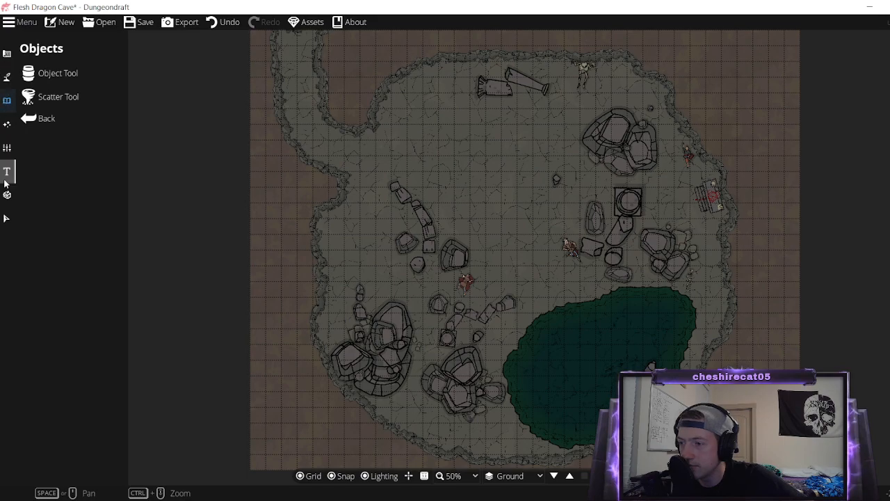
click(7, 124)
click(62, 72)
click(117, 88)
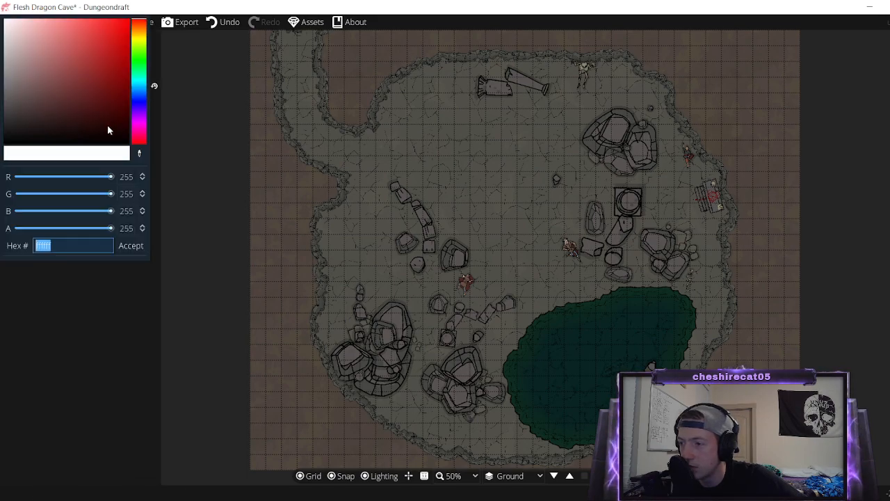
drag(12, 99, 2, 15)
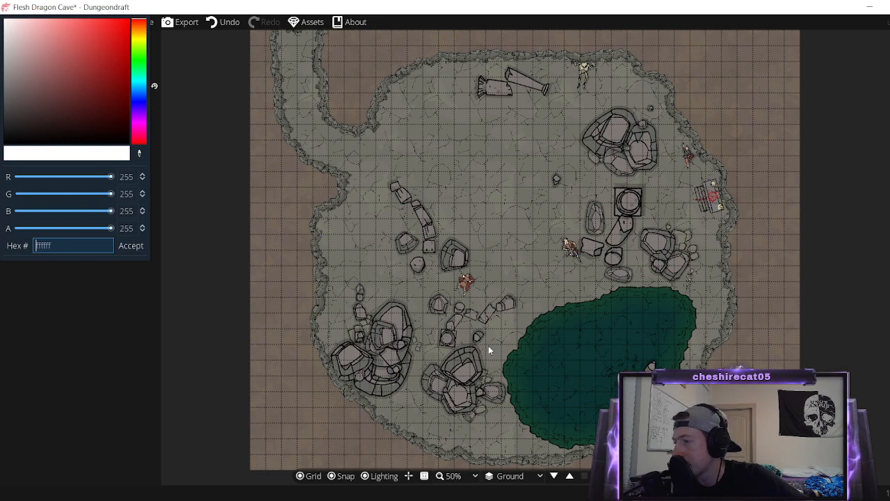
click(847, 273)
Preview a light over the cave floor with the Light Tool at intensity 3, and lower the intensity without placing it.
click(28, 116)
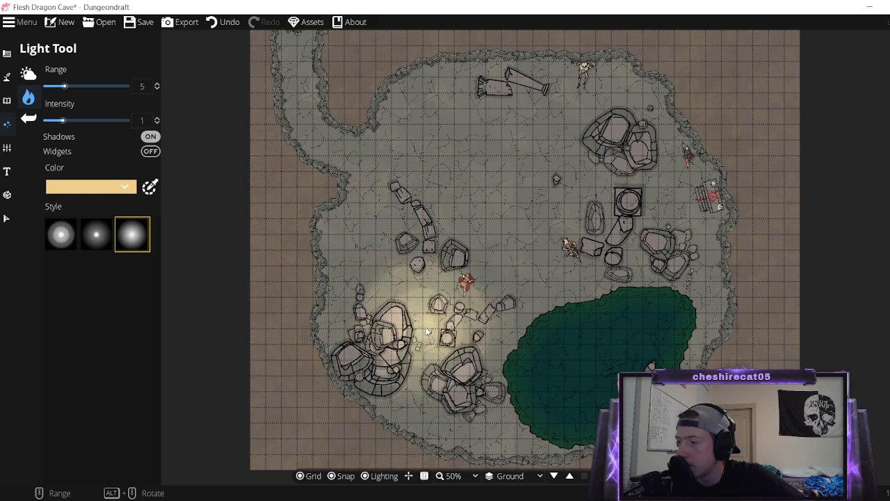
click(125, 119)
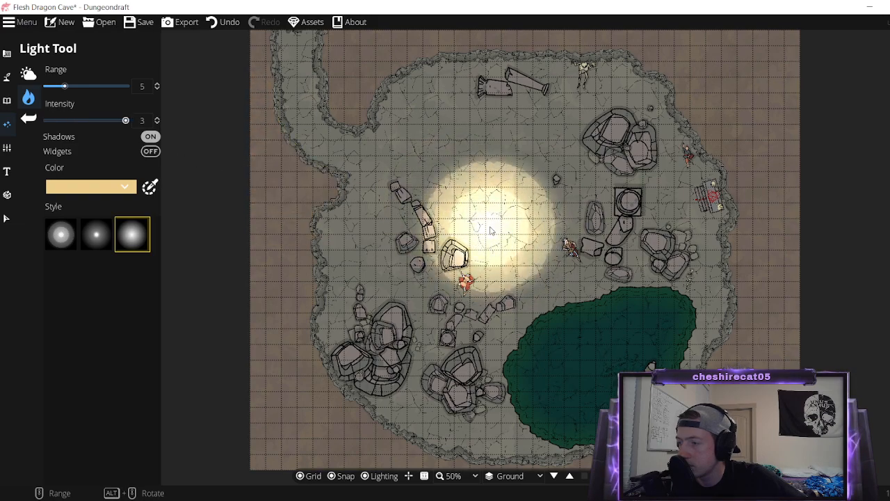
drag(125, 120, 72, 120)
Review the settings, text and prefab tools, previewing example prefabs such as Crane, Crates, Market Set, Smithing Set, Water Wheel and Wooden Raft.
click(7, 148)
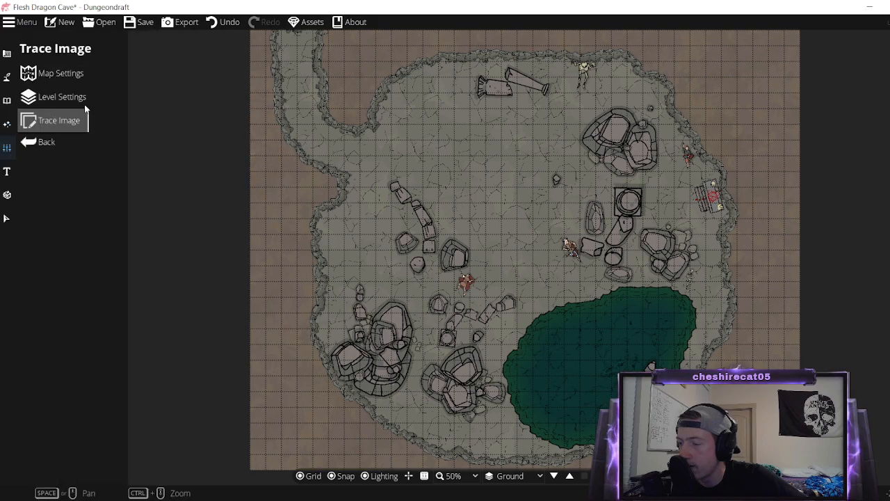
click(7, 171)
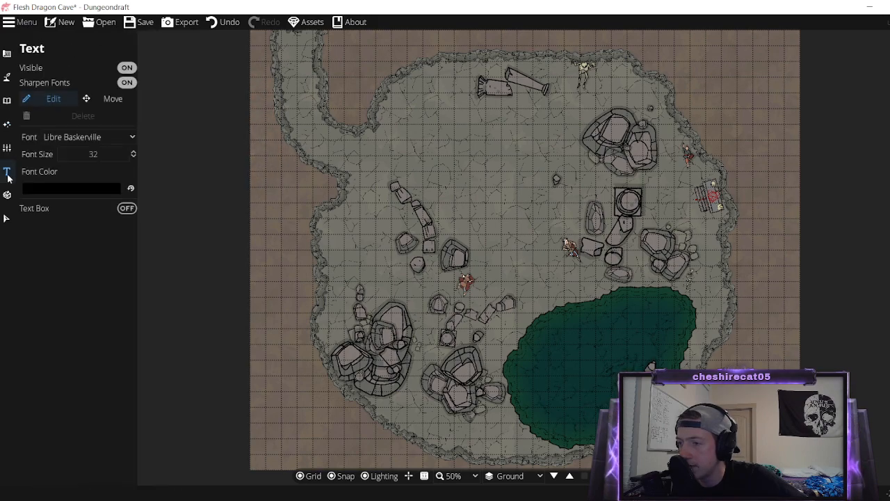
click(12, 196)
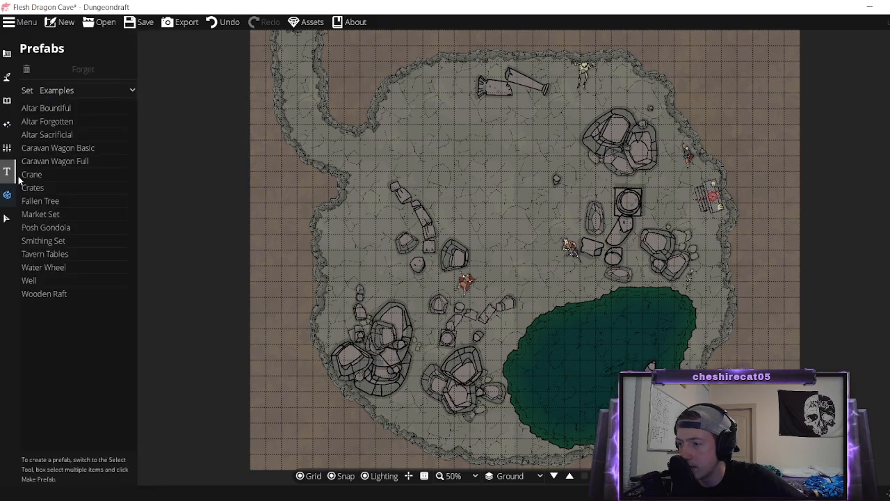
click(83, 149)
click(63, 174)
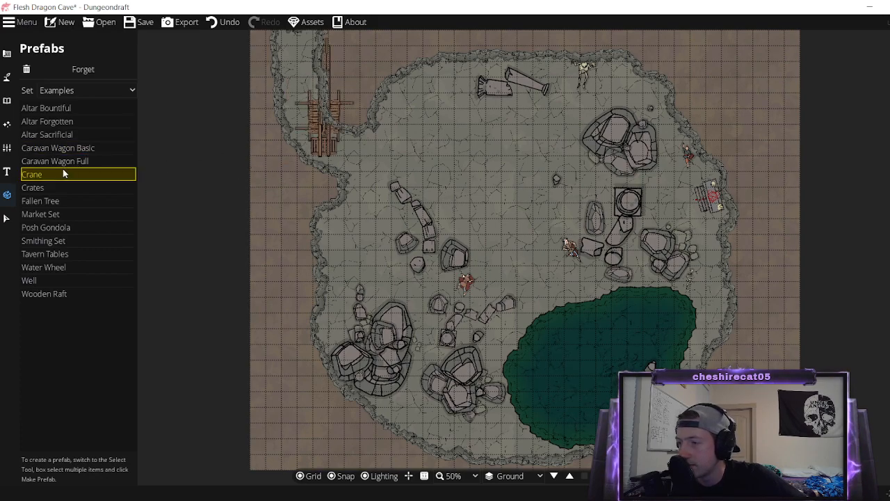
click(60, 188)
click(54, 214)
click(61, 241)
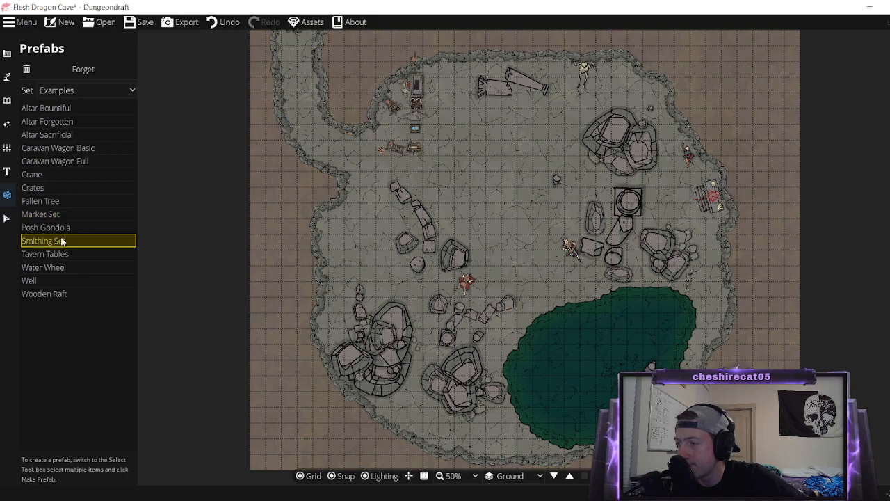
click(46, 267)
click(62, 294)
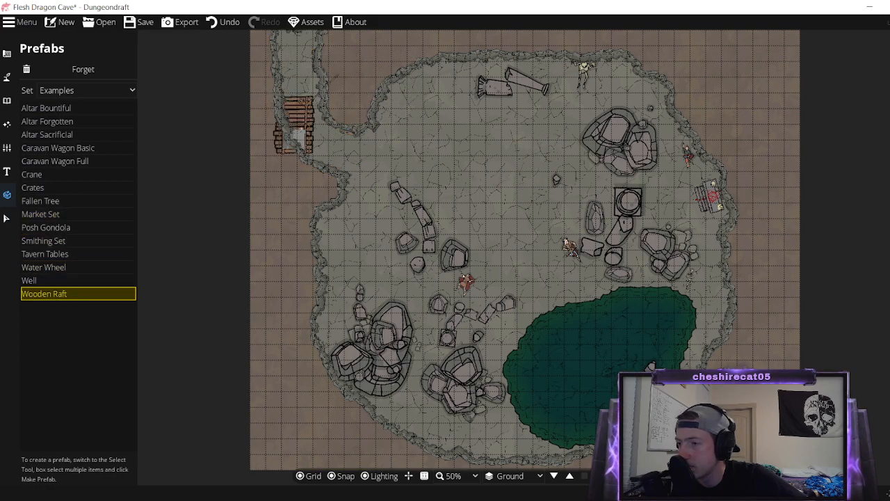
click(8, 125)
click(8, 79)
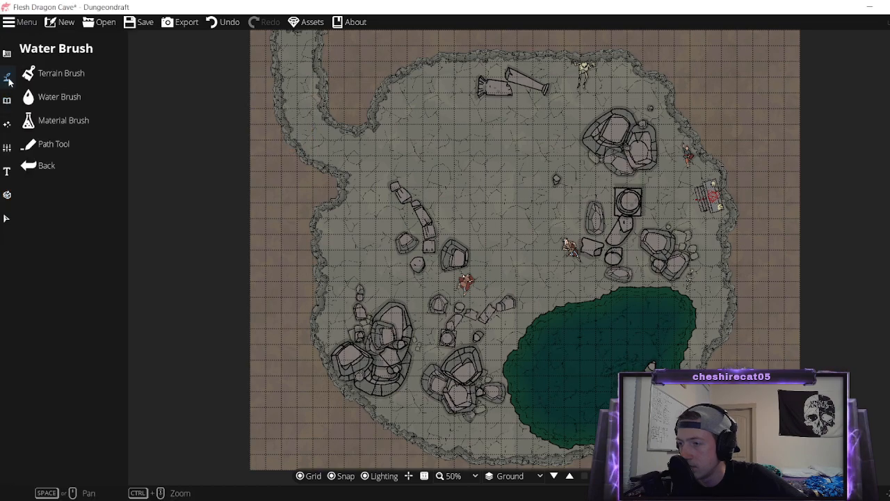
Review the Material Brush's available materials, the Terrain Brush settings and the list of design tools.
click(74, 121)
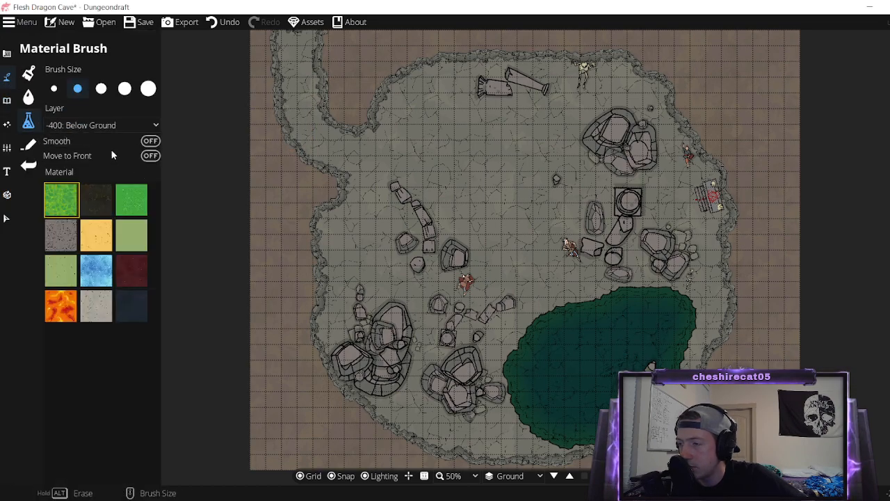
click(130, 306)
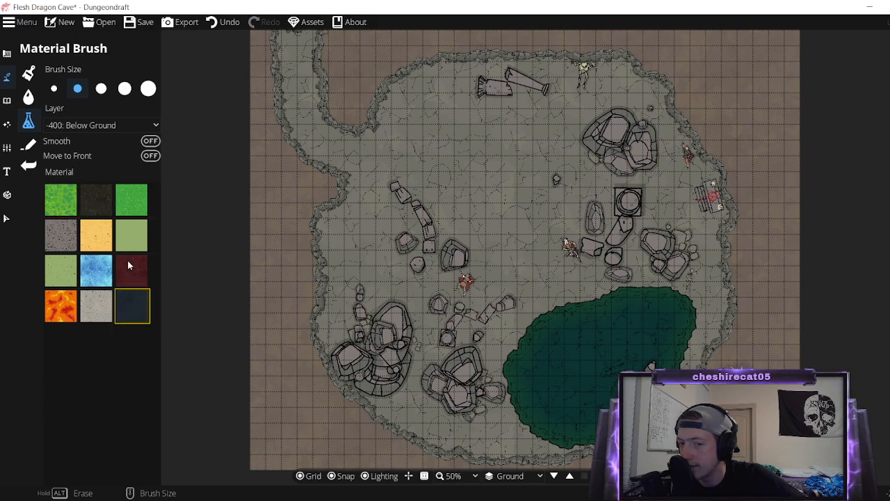
click(28, 73)
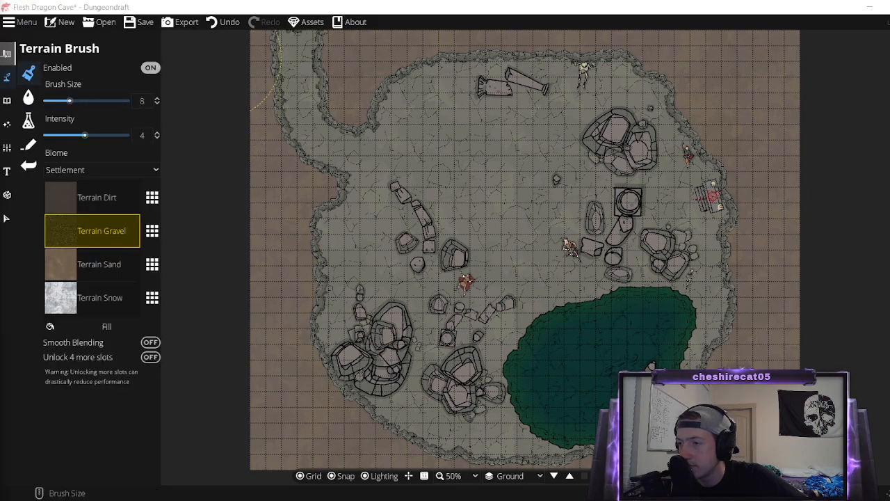
click(7, 59)
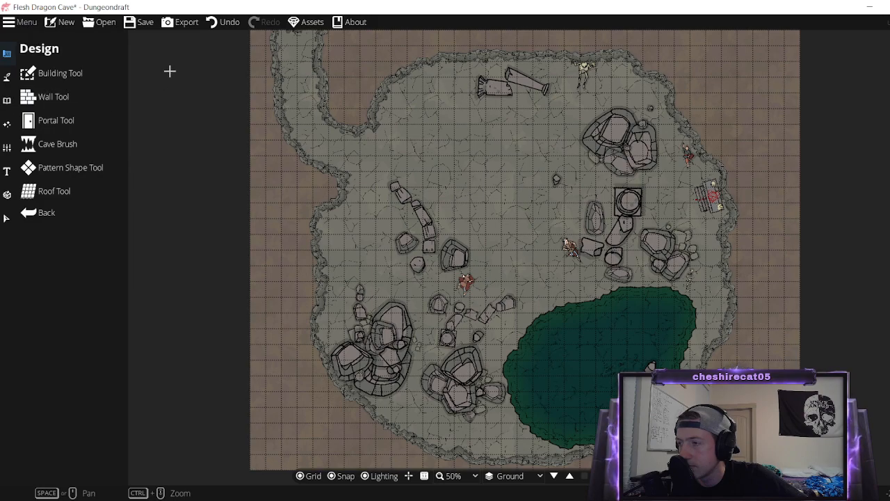
Save the Flesh Dragon Cave map and begin setting up a new map, leaving Disable Building Wear off.
click(140, 23)
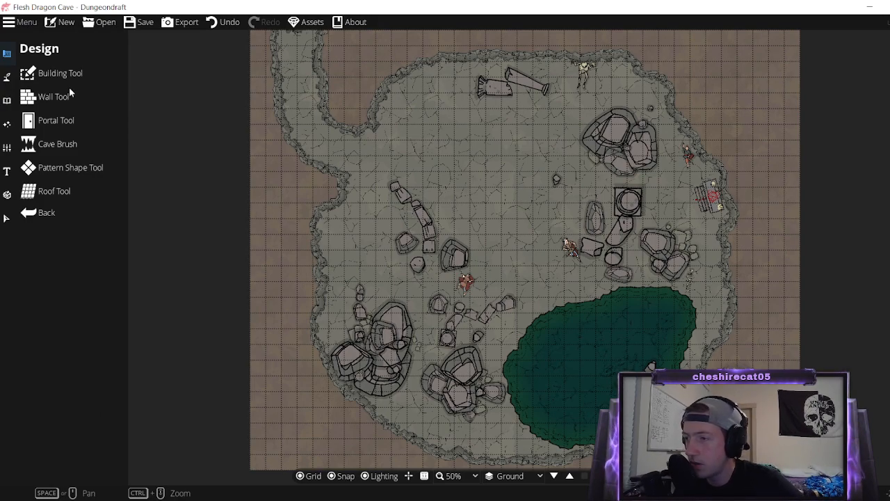
click(77, 23)
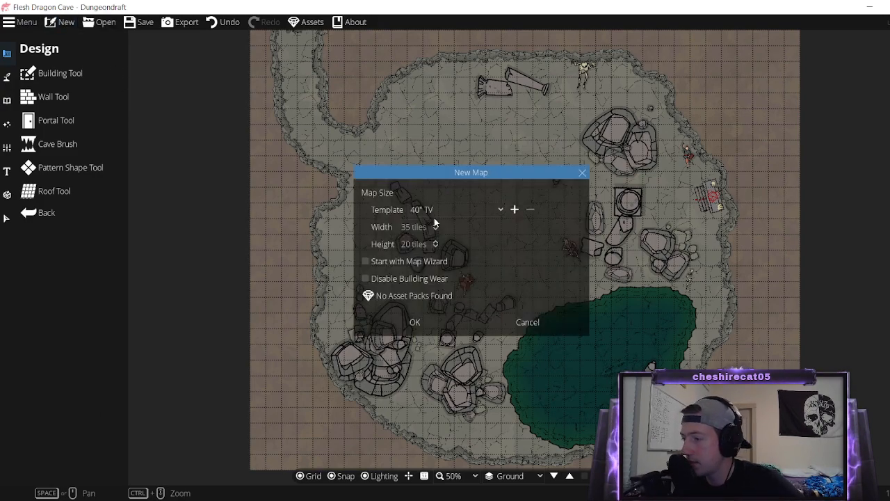
double_click(406, 227)
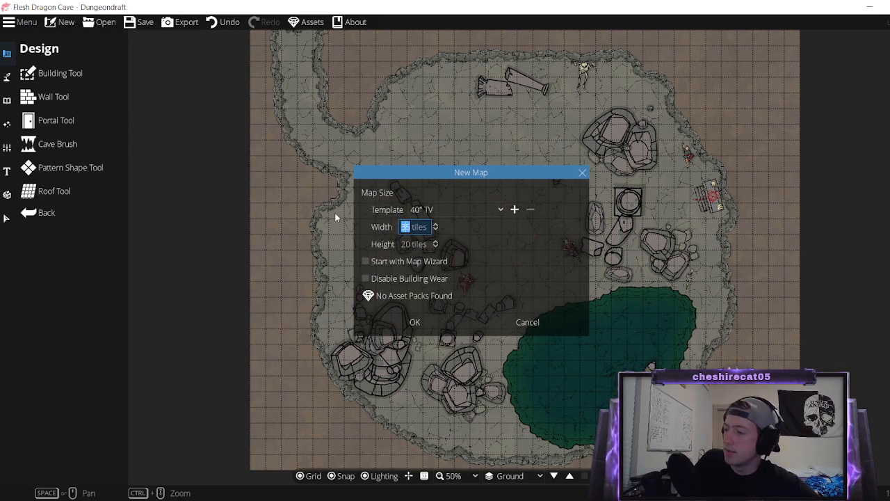
click(409, 281)
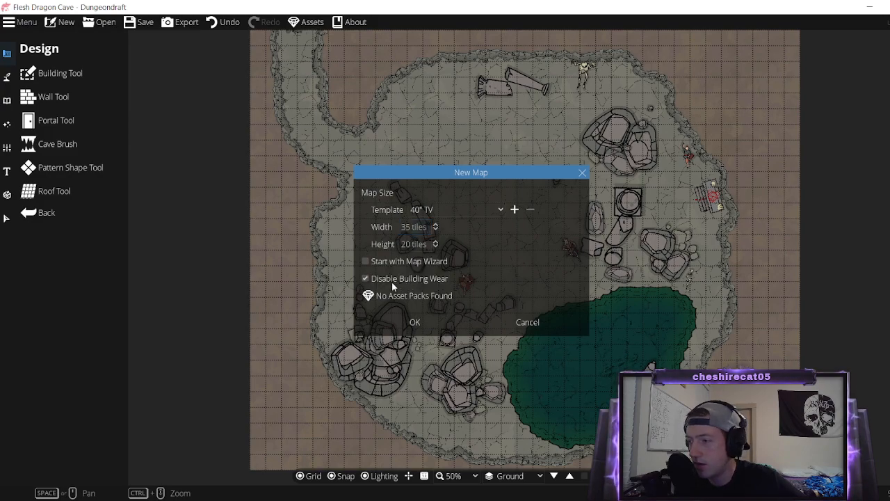
click(400, 279)
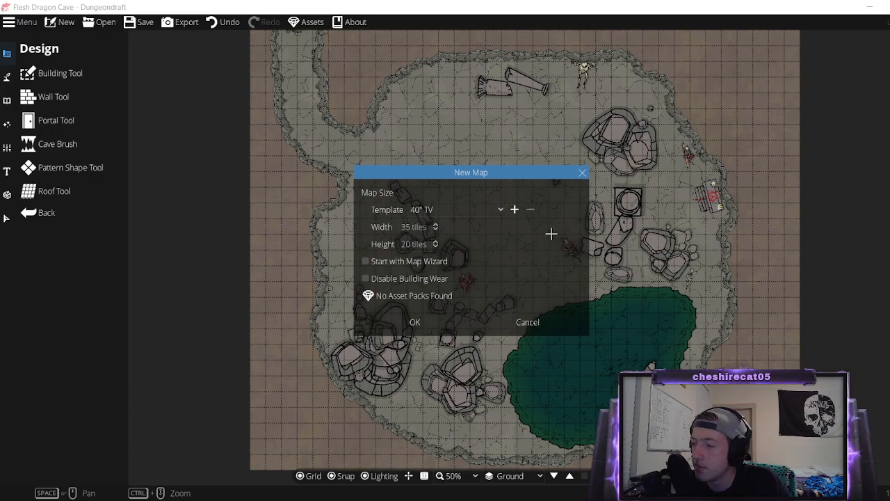
Create the new map with a width of 60 tiles and a height of 40 tiles.
click(419, 227)
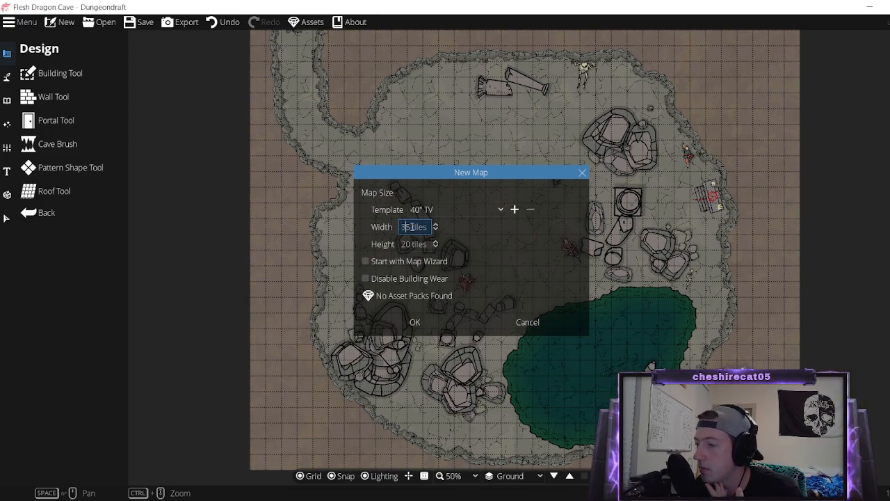
key(BackSpace)
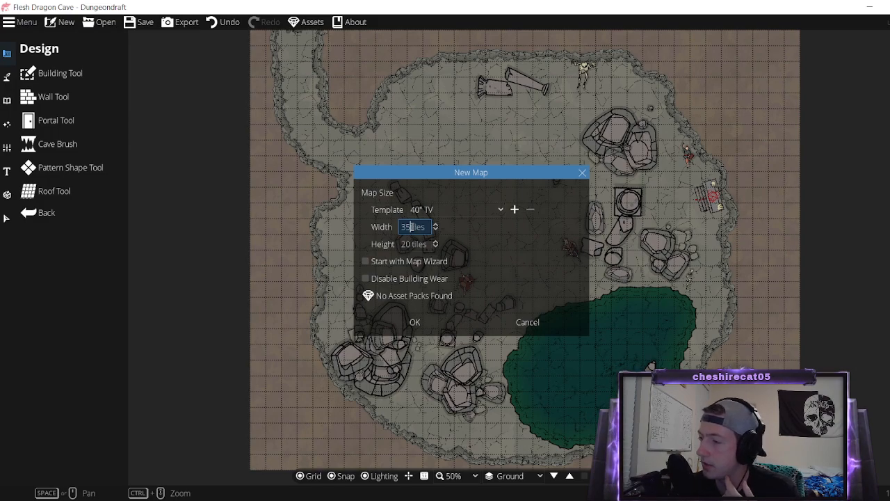
text(60)
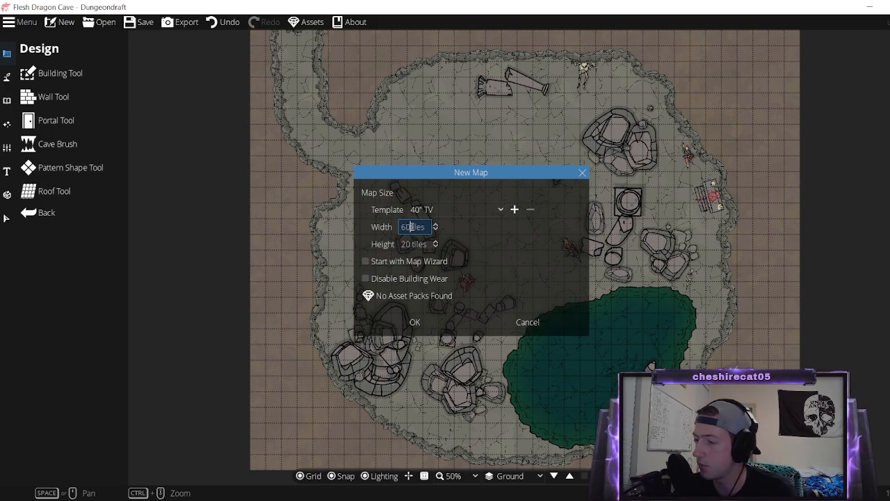
key(Tab)
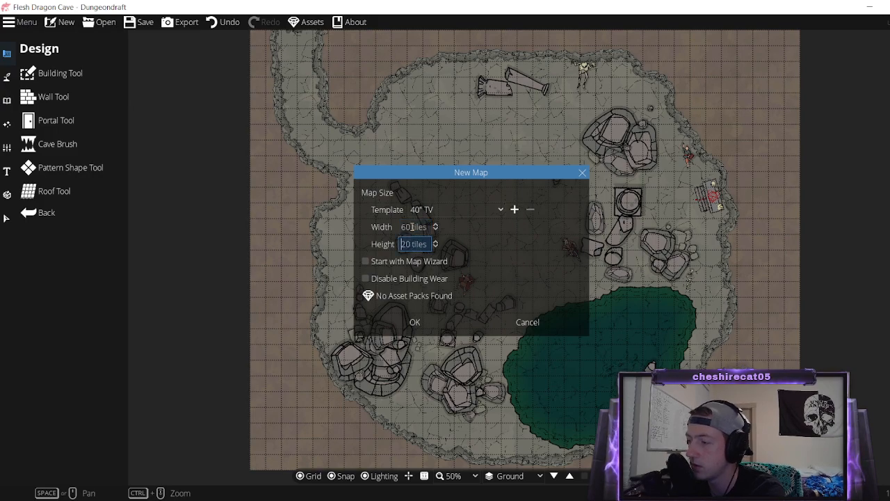
key(BackSpace)
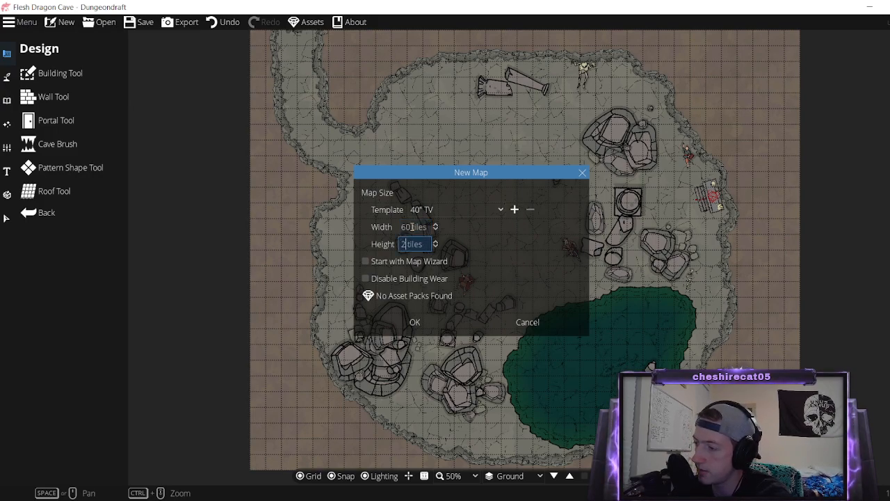
text(40)
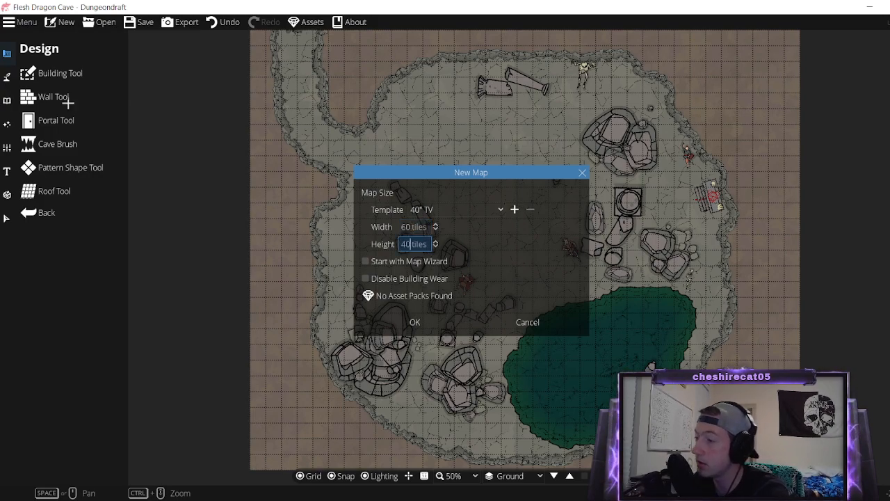
click(416, 323)
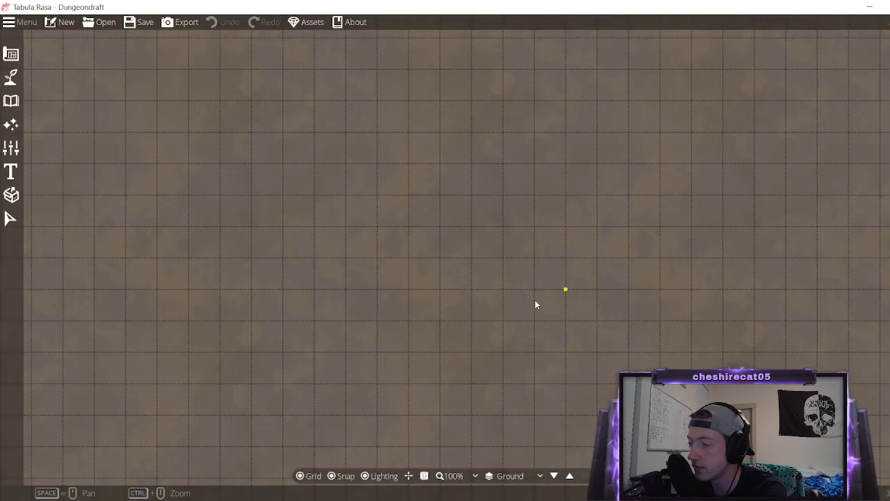
scroll(532, 300, down, 5)
scroll(530, 299, up, 3)
scroll(531, 299, down, 1)
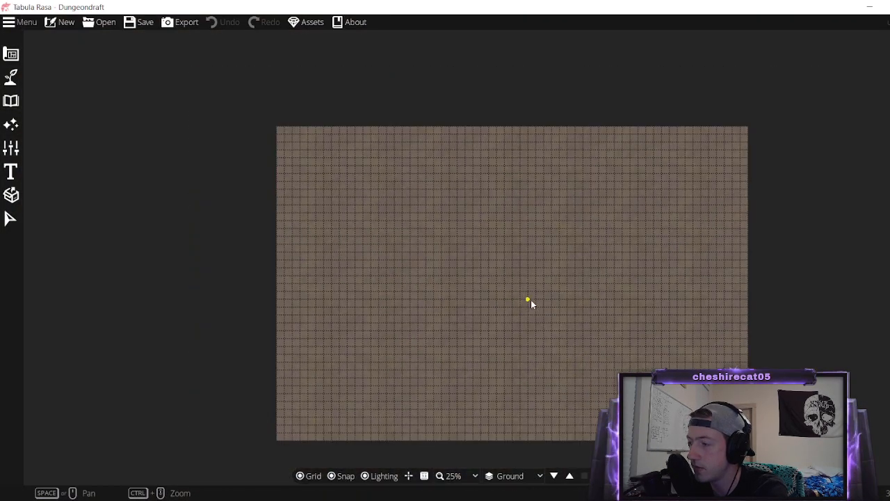
Measure the map's diagonal from the bottom-left corner to the top-right corner.
scroll(529, 304, up, 1)
drag(528, 311, 493, 282)
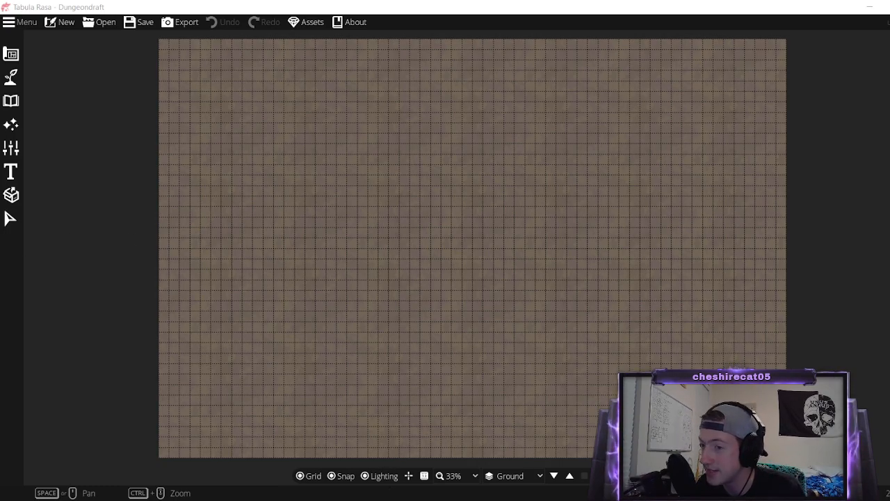
click(426, 479)
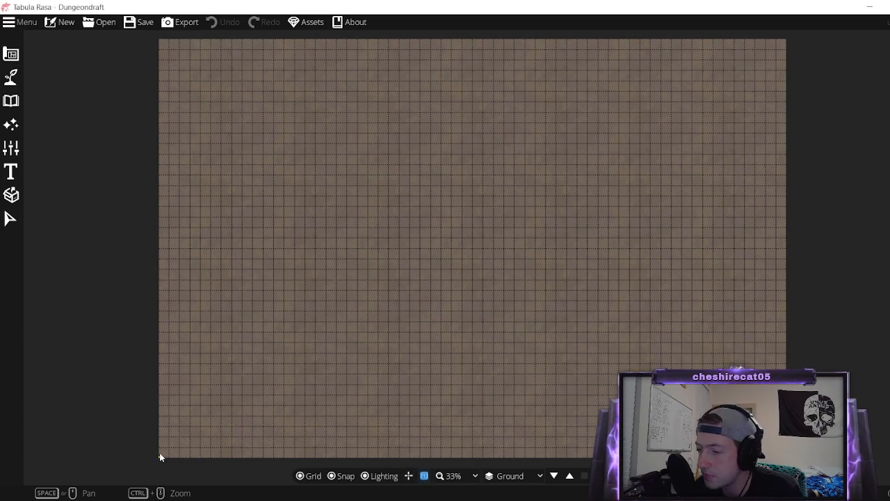
drag(168, 446, 762, 49)
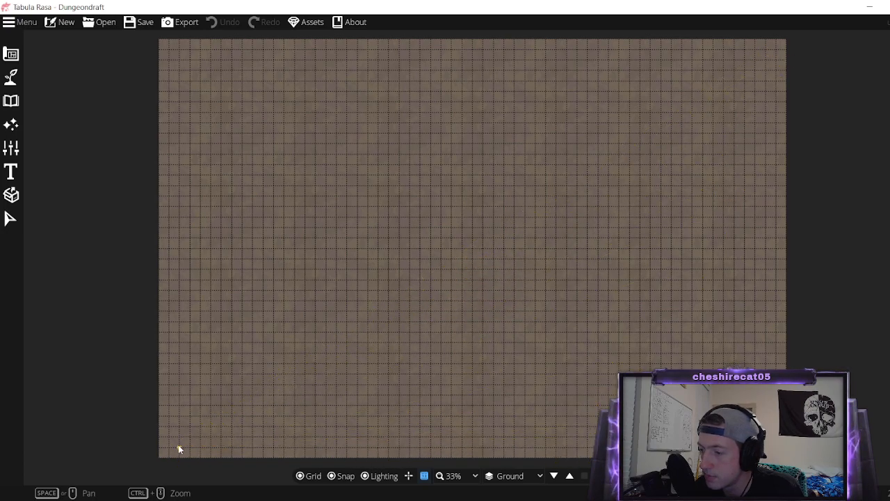
mouse_move(158, 459)
mouse_down()
mouse_move(827, 35)
mouse_move(838, 53)
mouse_move(780, 39)
mouse_move(795, 44)
mouse_move(786, 44)
mouse_up()
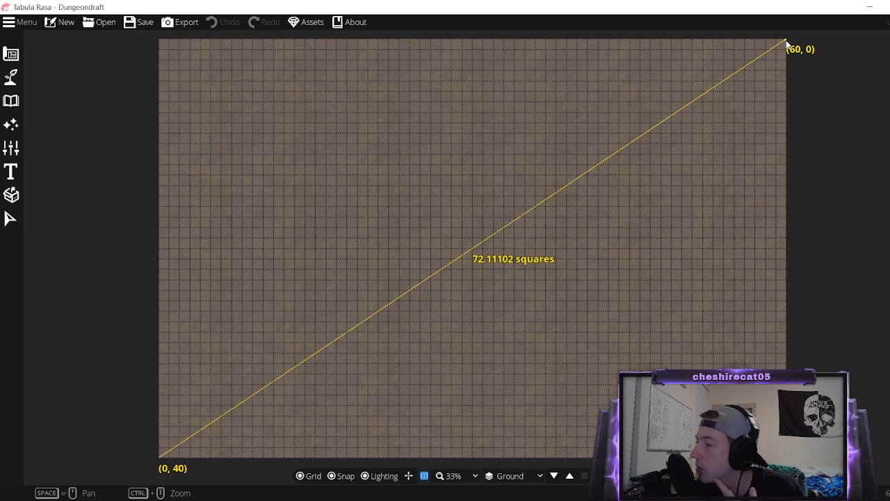
drag(786, 43, 785, 40)
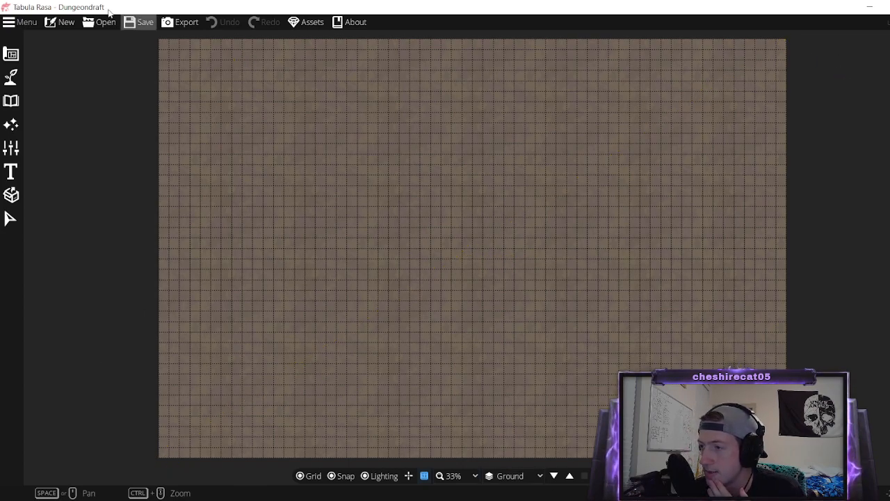
click(54, 23)
click(478, 203)
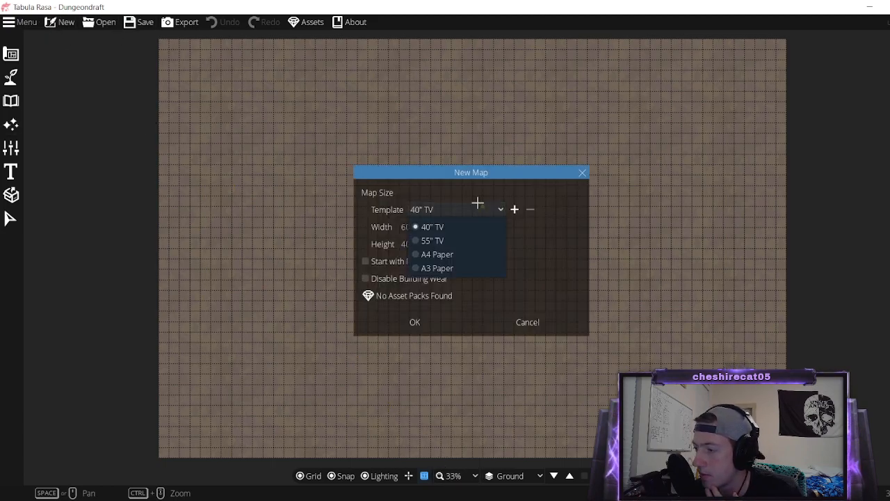
click(550, 255)
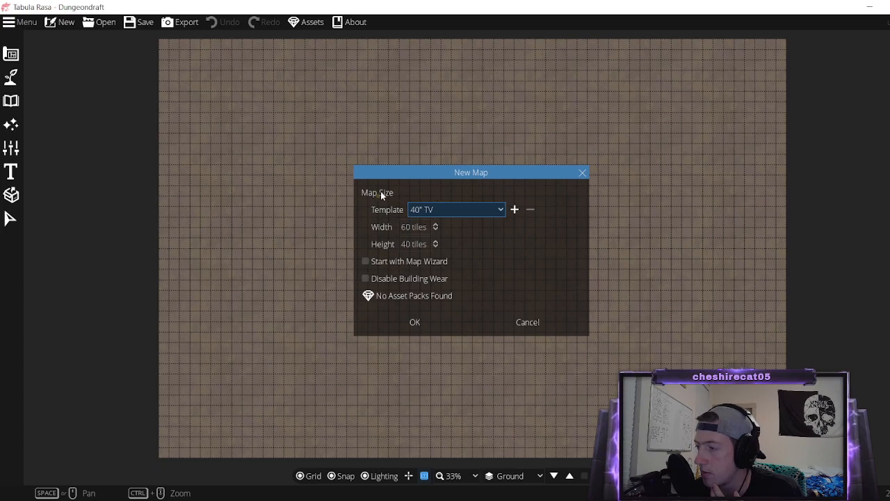
click(515, 210)
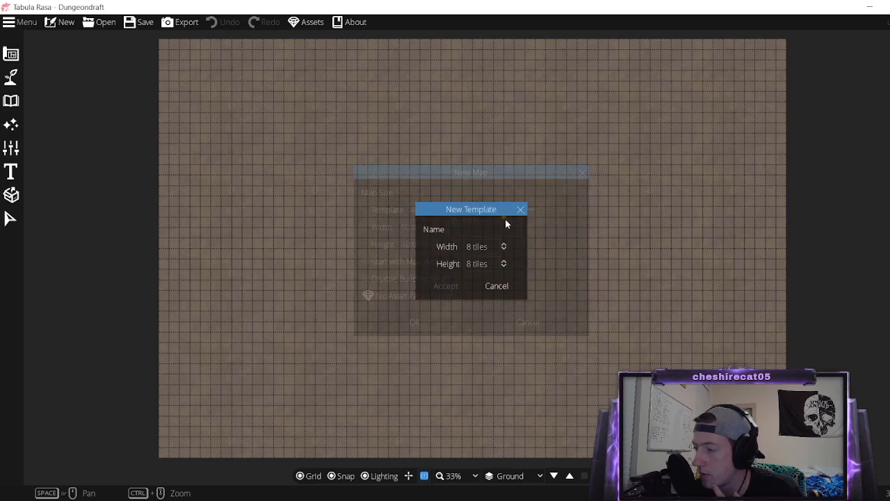
click(492, 286)
click(517, 323)
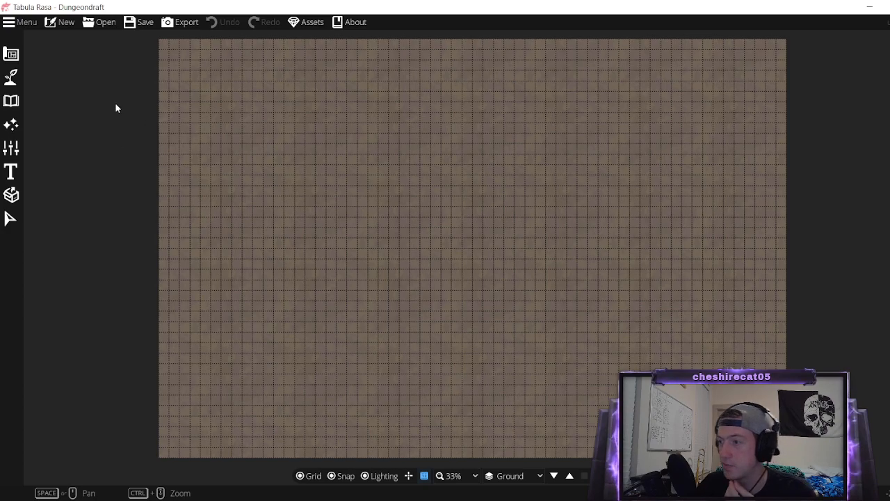
click(424, 475)
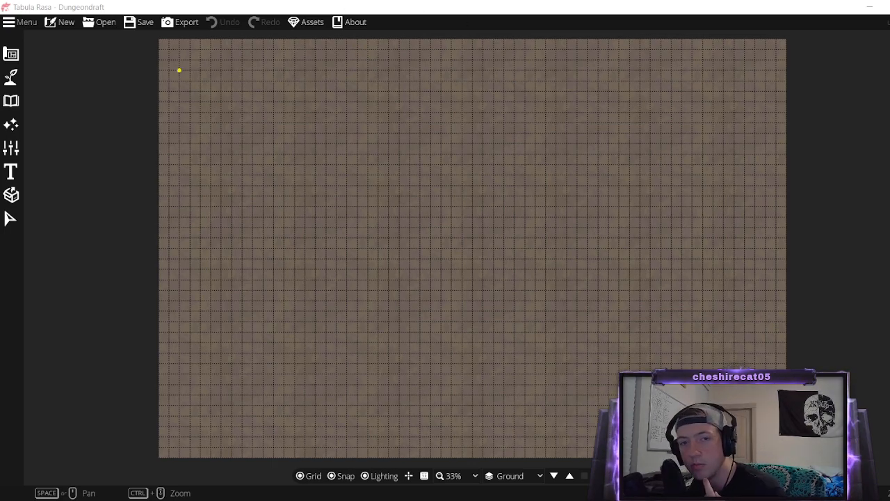
Switch to Chrome and view the IMDb source page of the selected Hall of Egress image in a new tab.
drag(0, 358, 575, 2)
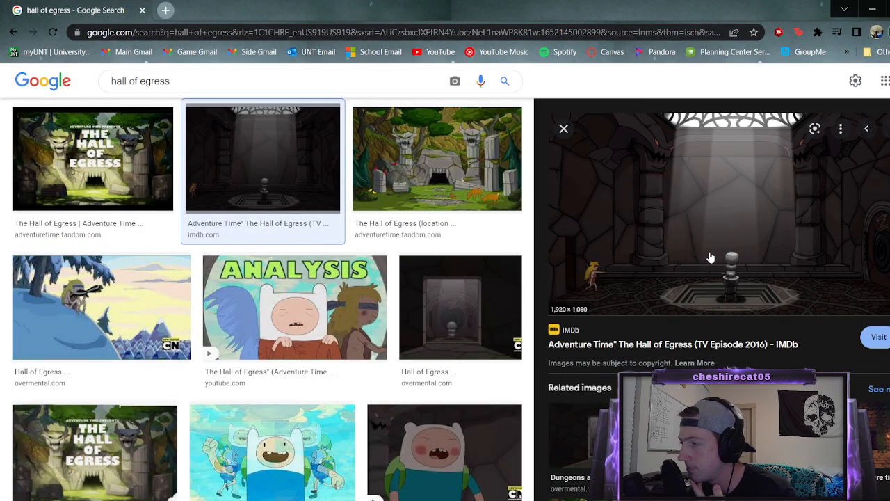
right_click(788, 203)
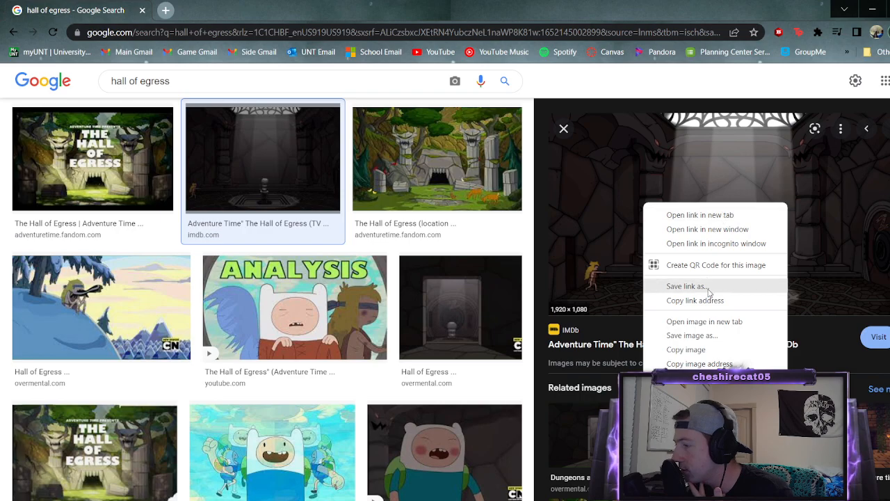
click(698, 215)
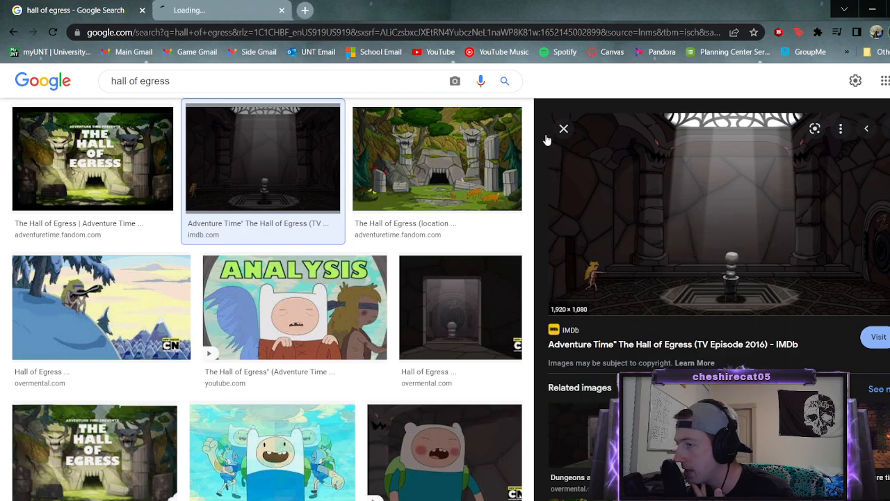
click(209, 10)
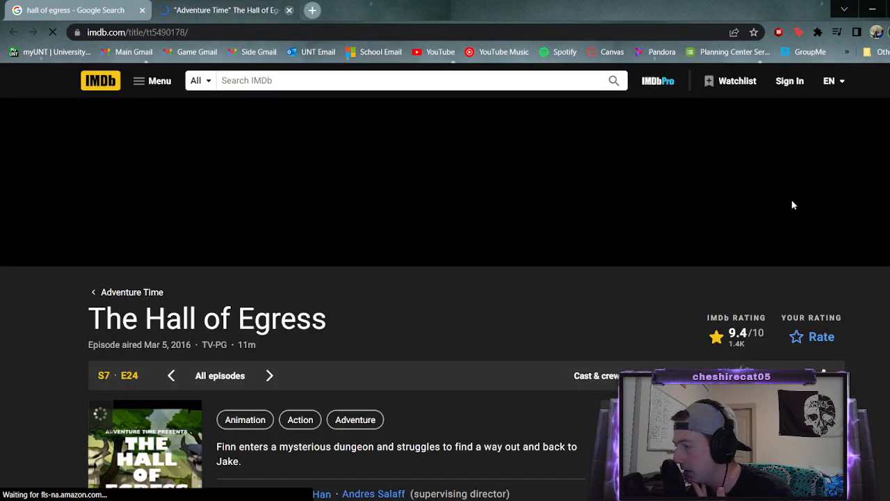
key(ctrl+w)
View the Hall of Egress chamber image at full size in its own tab, and close it to return to Dungeondraft.
right_click(792, 153)
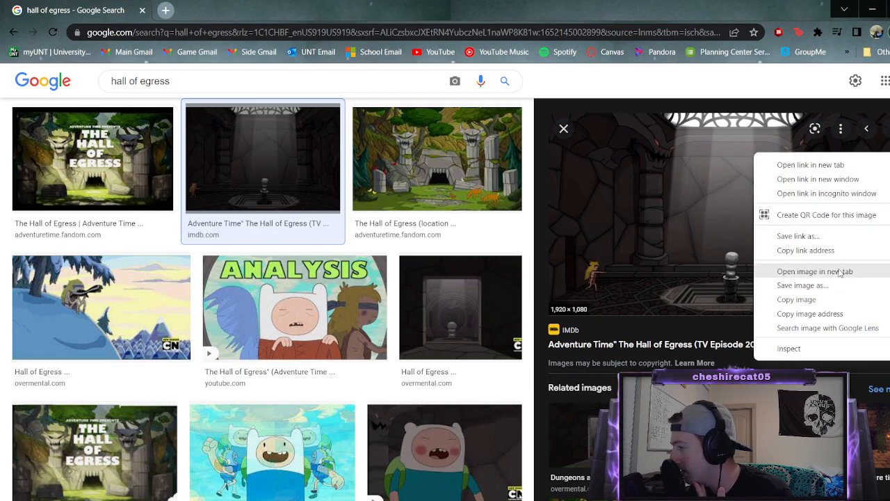
click(815, 272)
click(223, 9)
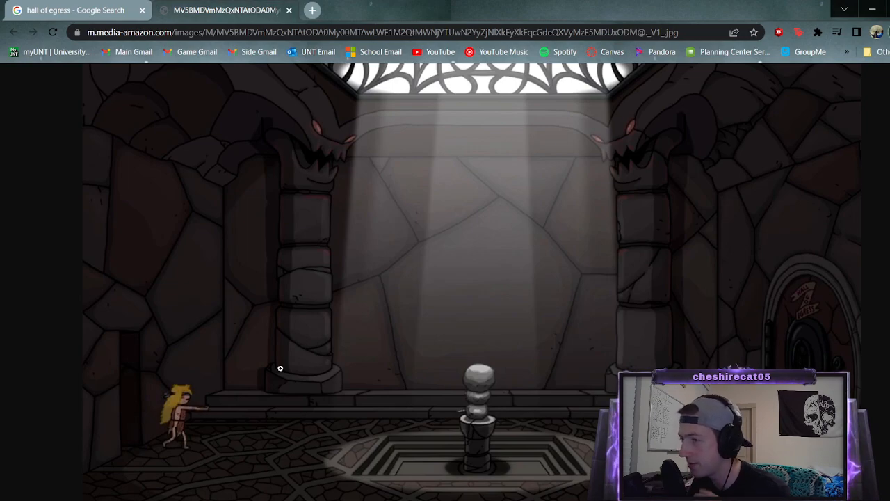
drag(417, 21, 143, 195)
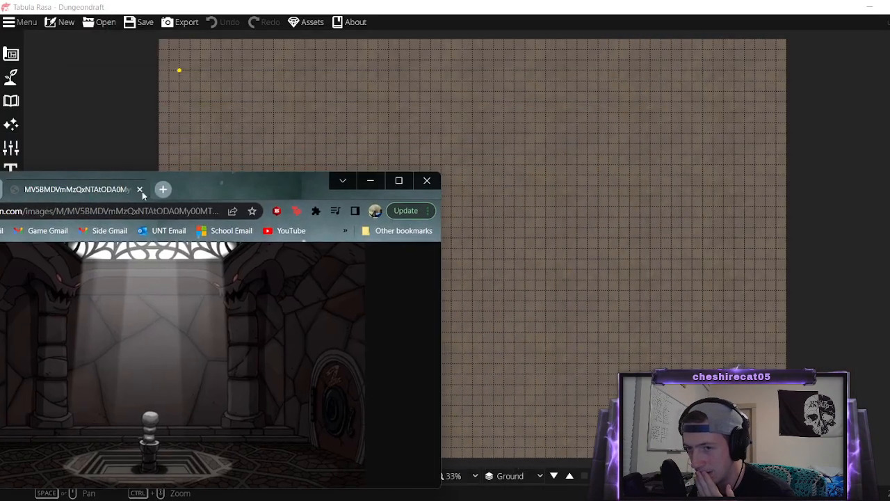
click(140, 190)
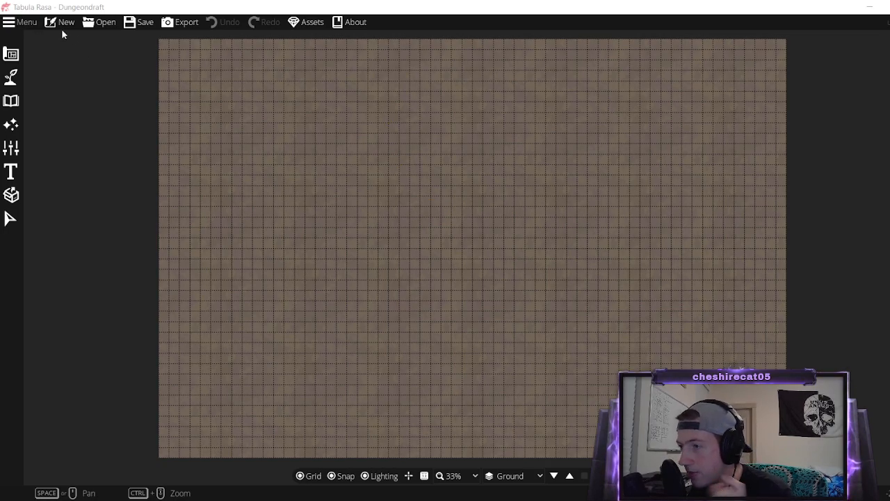
Start a map size change and enter -40 tiles for the map's top edge.
click(15, 24)
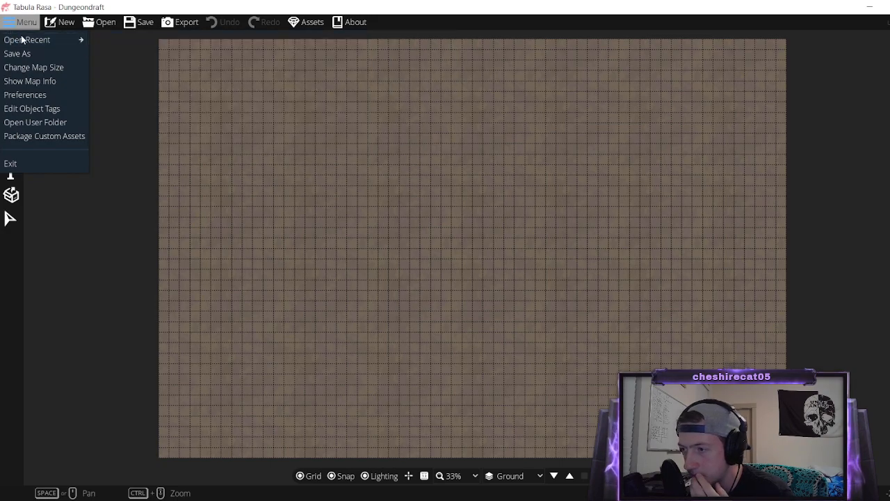
click(40, 67)
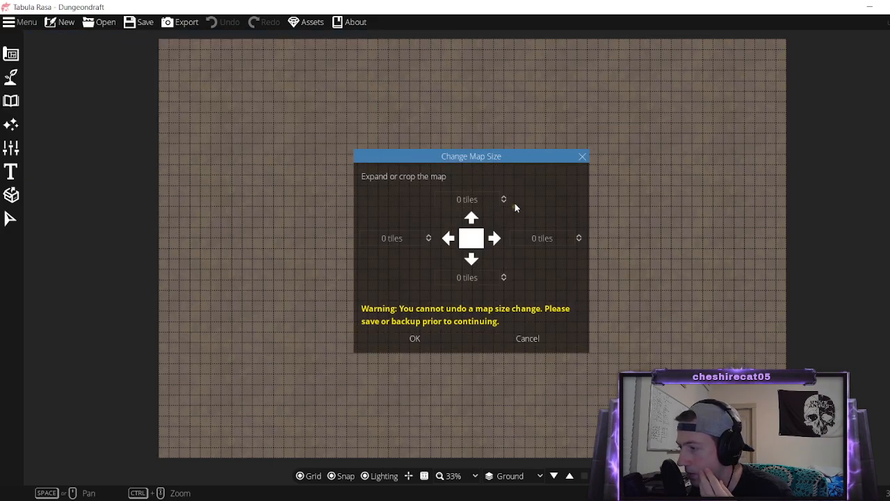
click(503, 202)
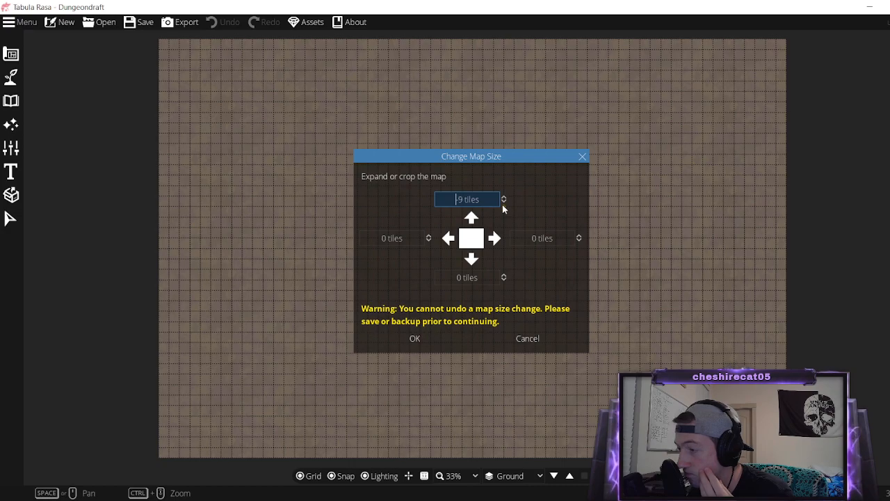
text(11)
drag(502, 205, 427, 201)
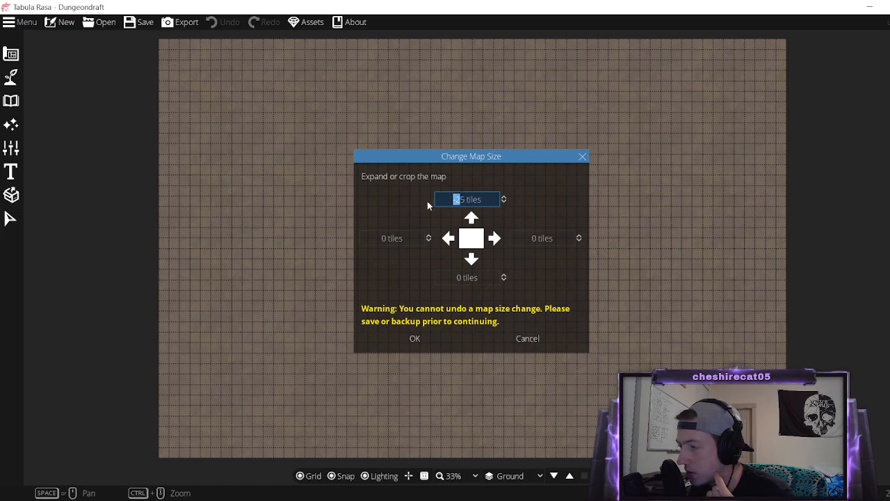
key(BackSpace)
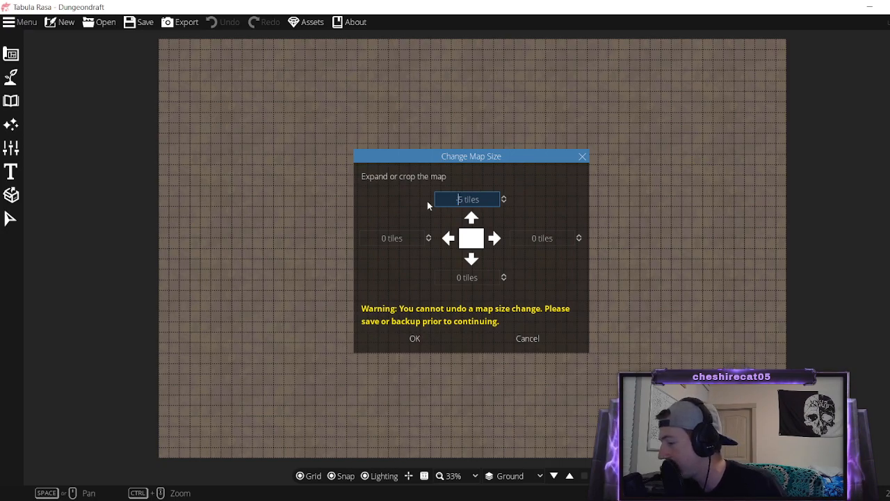
text(-40)
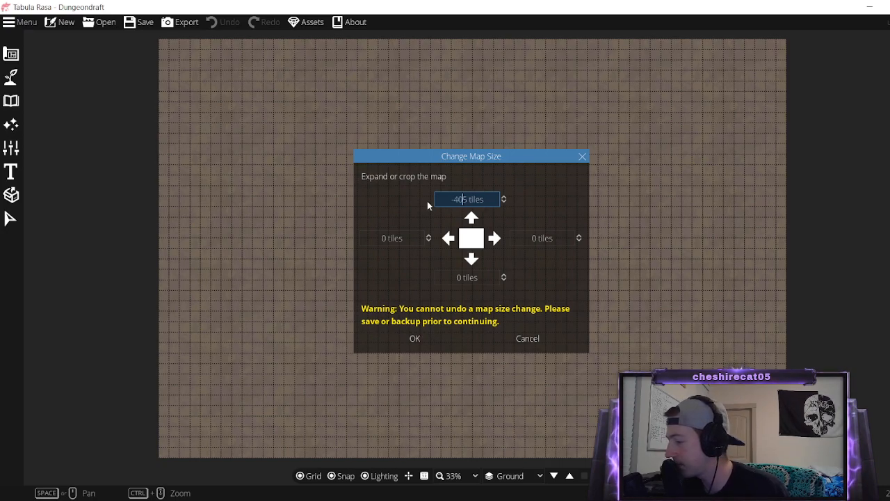
key(Delete)
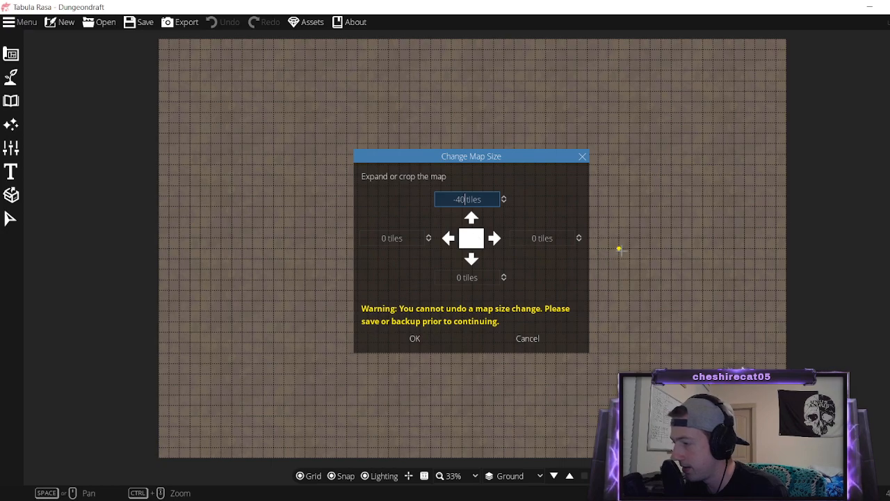
Set the map's right edge to -20 tiles and apply the size change.
click(540, 239)
drag(540, 239, 523, 237)
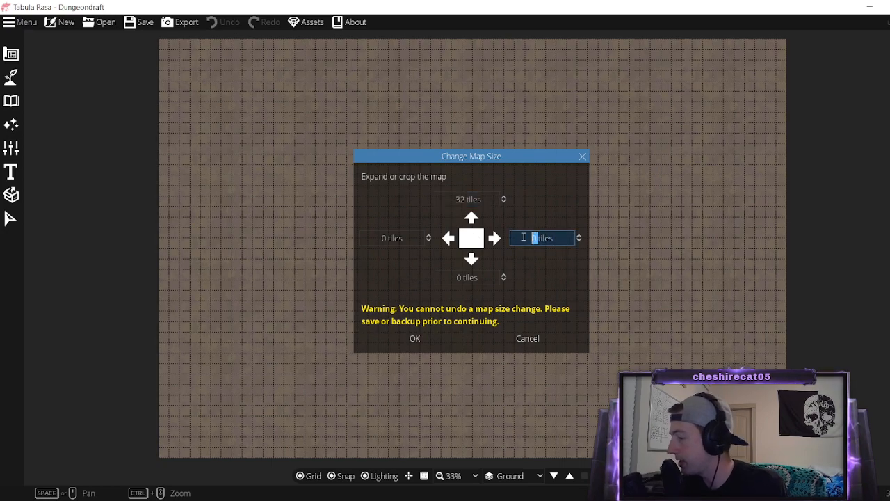
key(Delete)
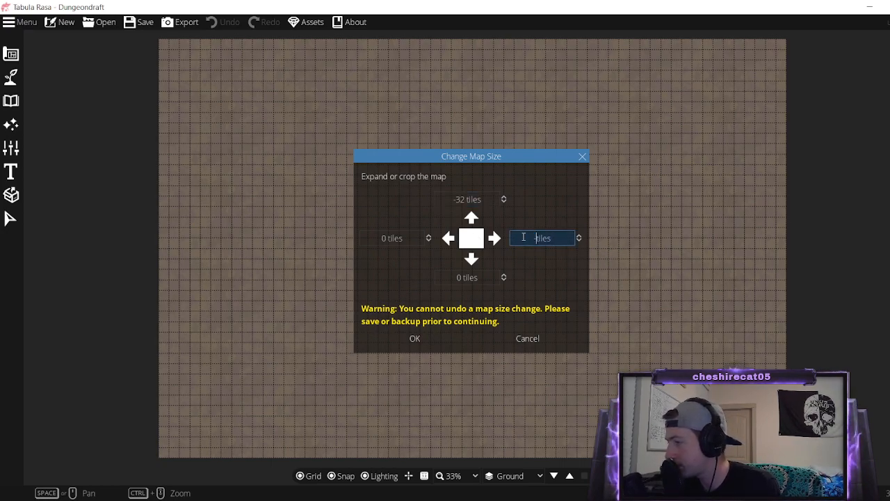
text(-20)
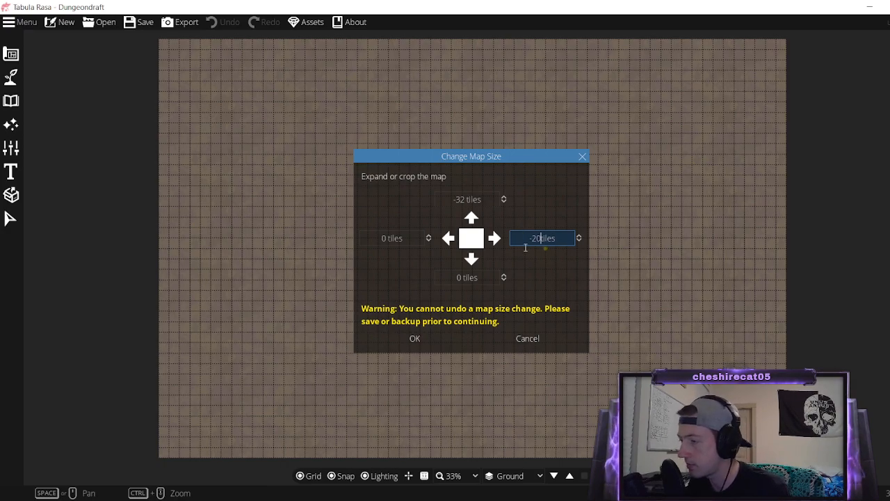
click(413, 336)
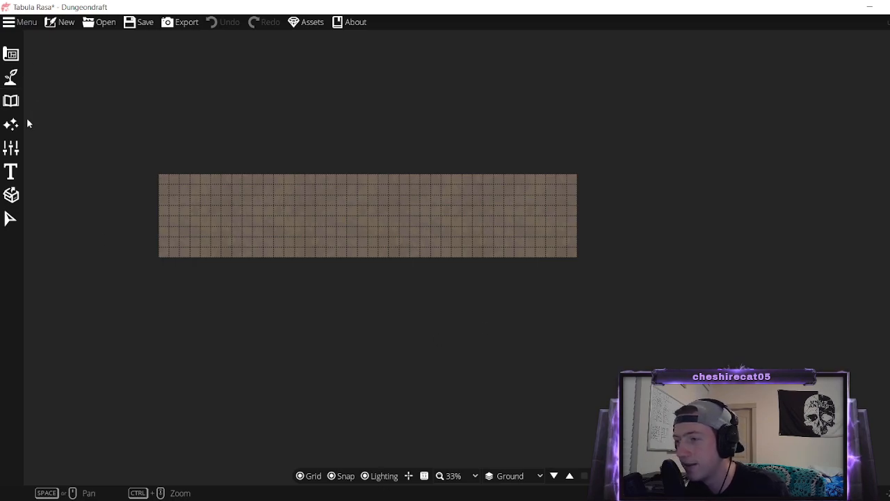
Change the map size again, expanding the top edge by 7 tiles and cropping the right edge by 20 tiles.
click(24, 22)
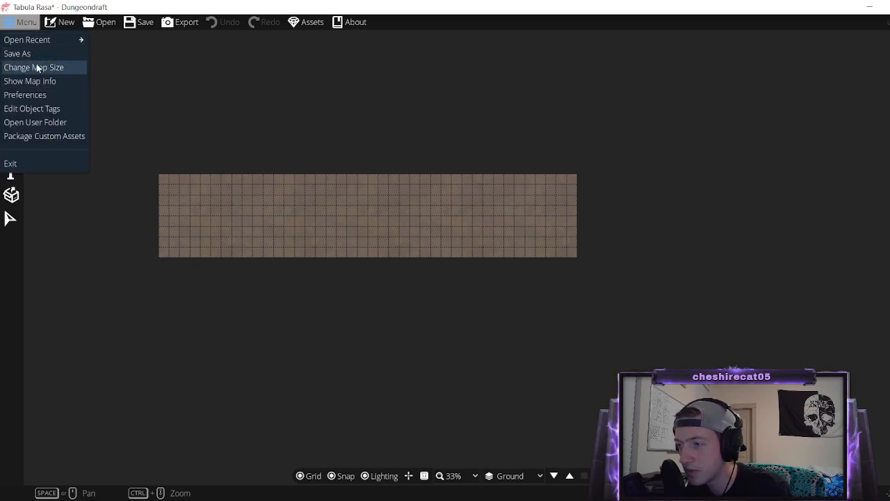
click(36, 67)
click(504, 197)
click(504, 198)
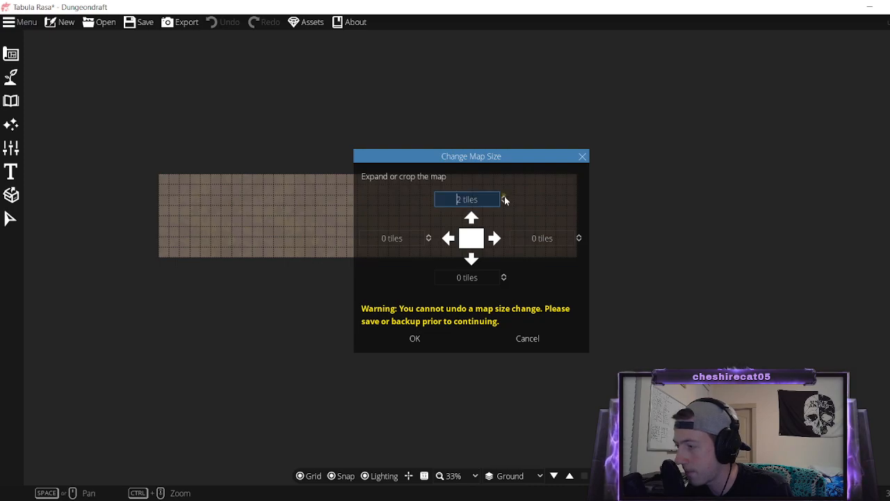
click(504, 198)
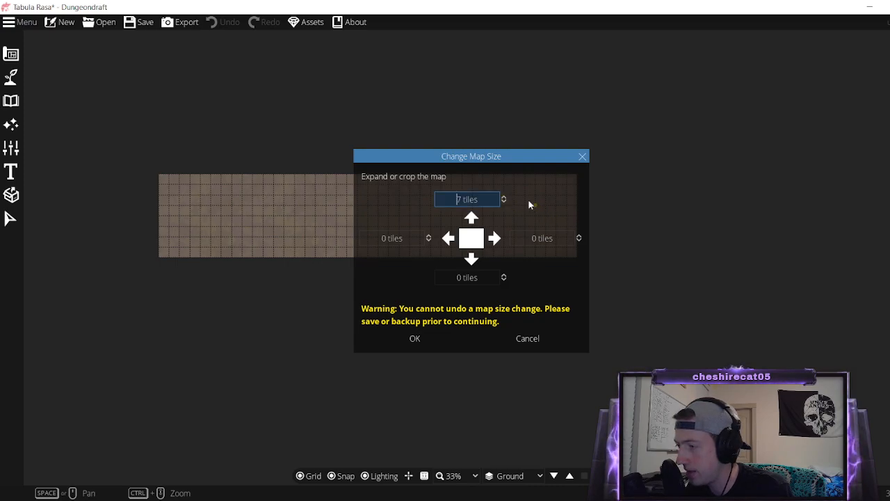
click(578, 240)
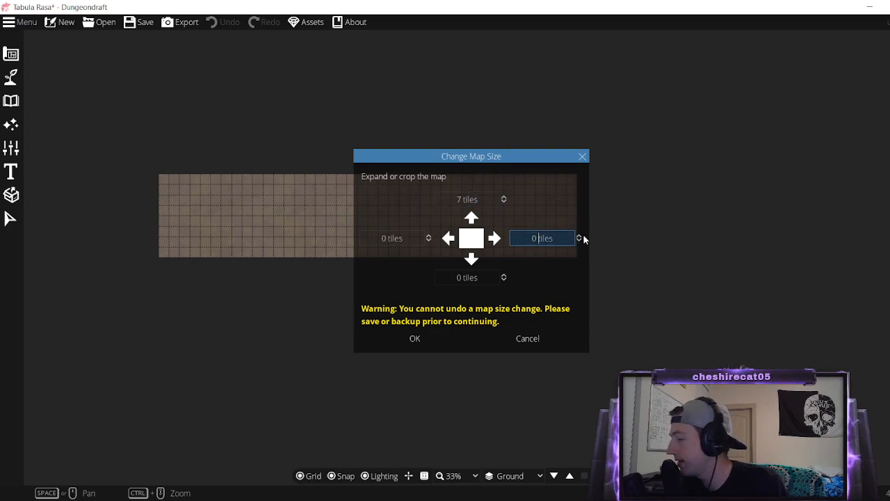
key(BackSpace)
text(-20)
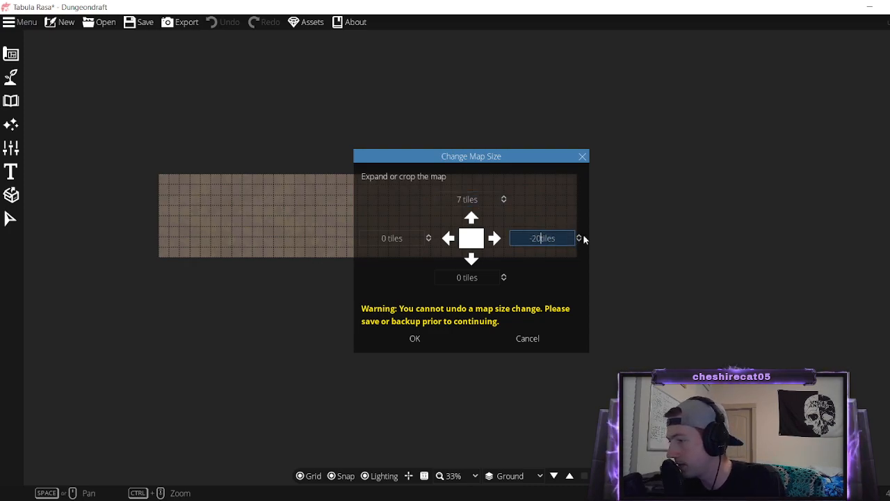
click(423, 335)
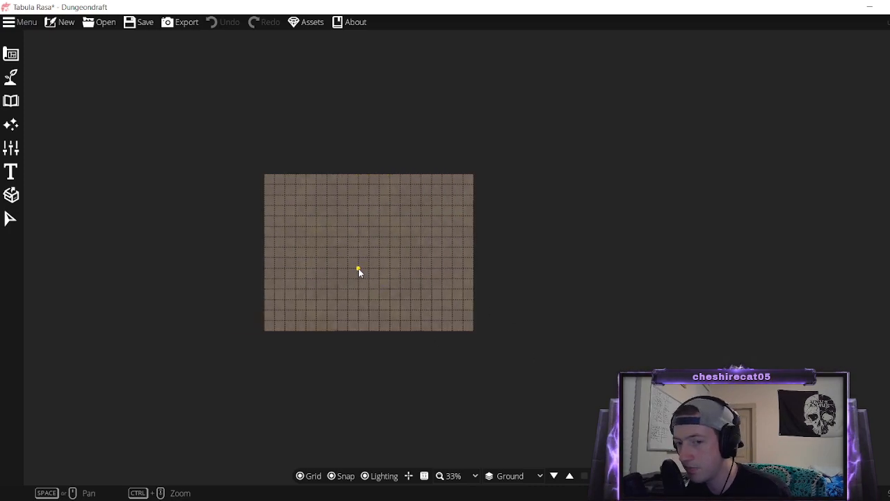
Draw a closed rectangular wall in the Stone style, 12 by 10 tiles, around the middle of the map.
drag(357, 268, 390, 270)
scroll(390, 269, up, 4)
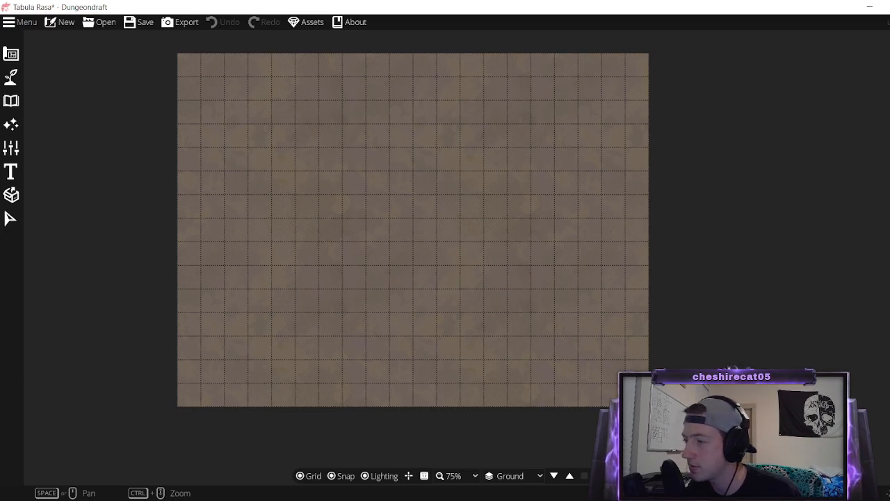
click(11, 100)
click(8, 53)
click(55, 94)
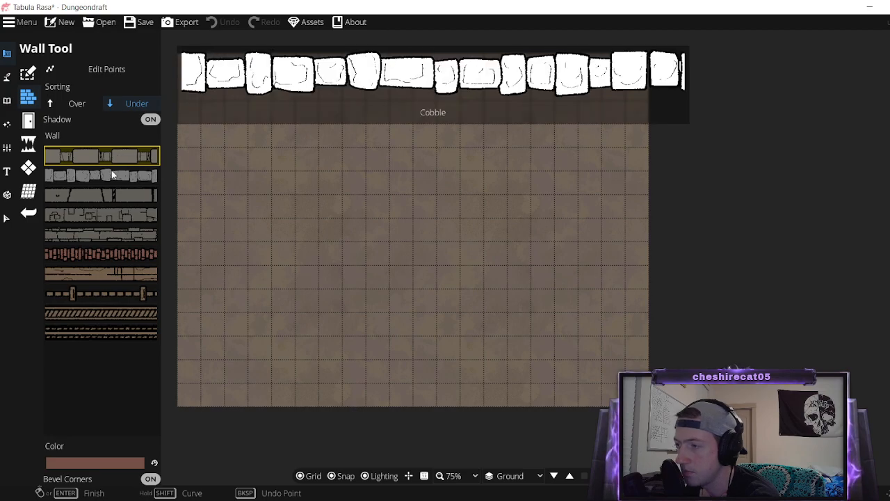
click(116, 218)
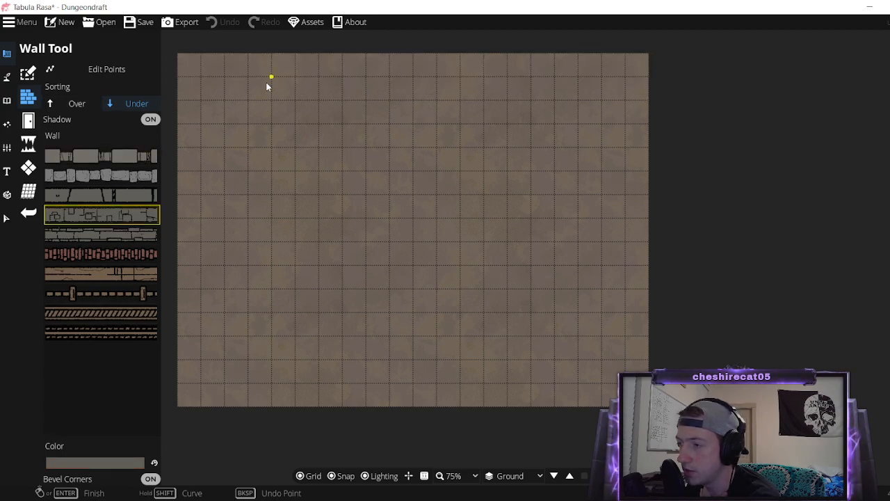
click(271, 101)
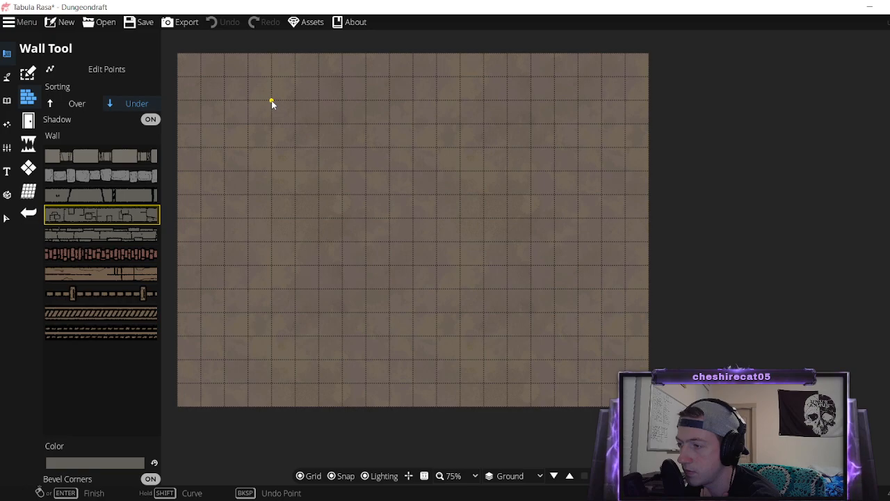
click(554, 100)
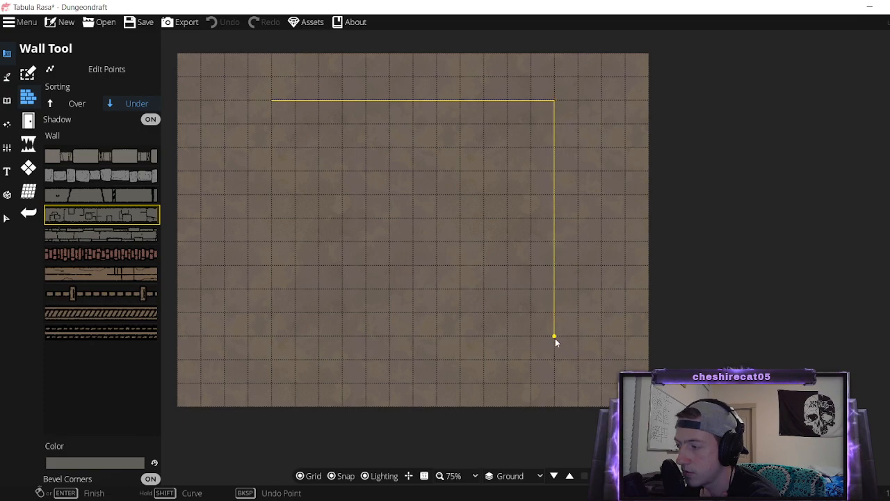
click(555, 338)
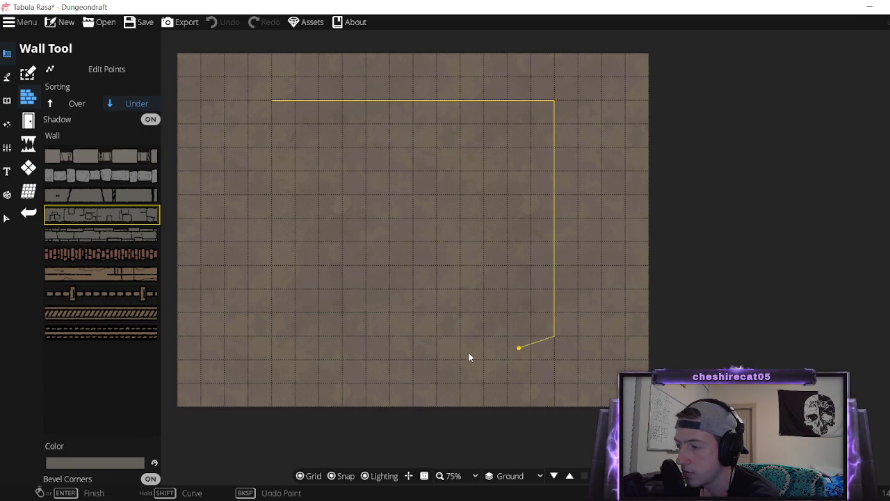
click(272, 102)
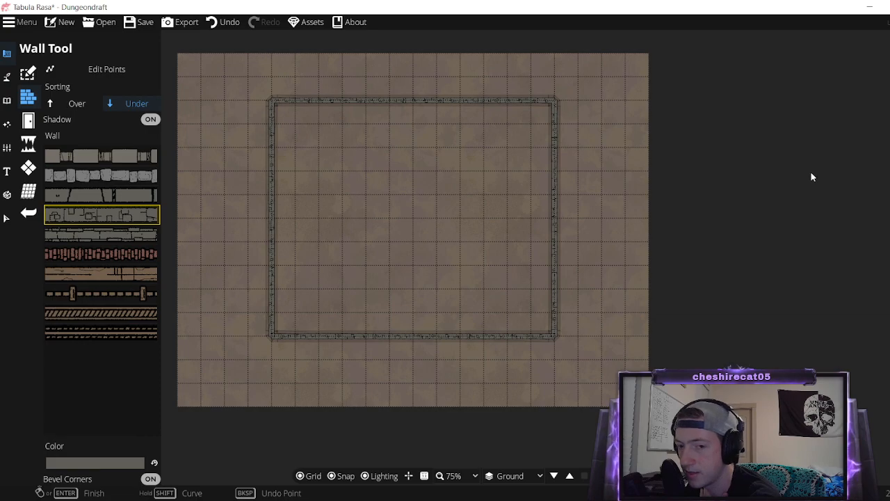
click(28, 120)
click(28, 73)
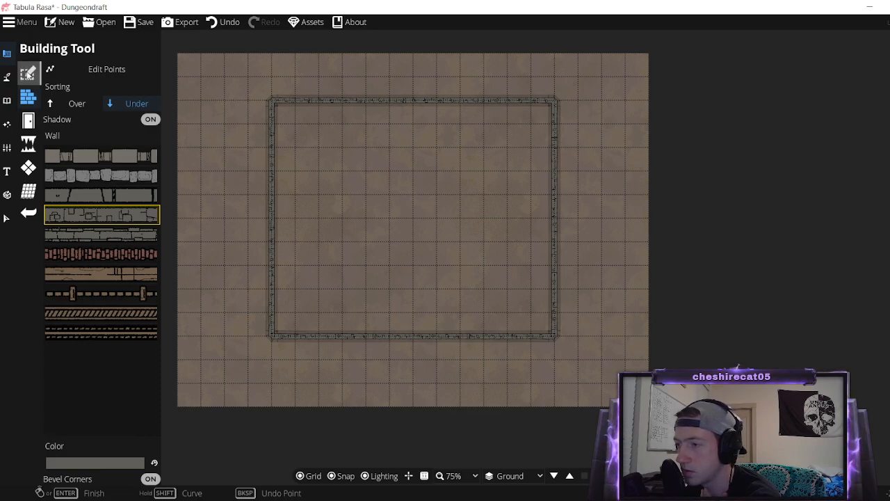
click(28, 98)
mouse_move(49, 158)
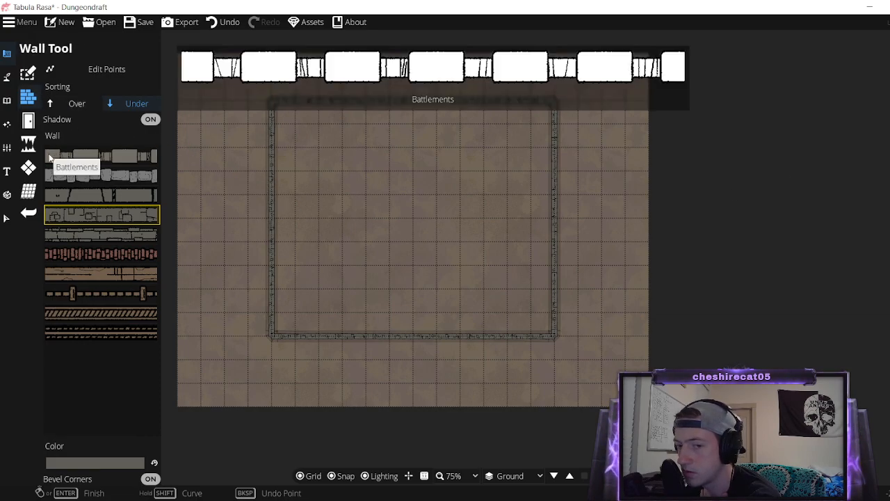
click(28, 121)
click(28, 143)
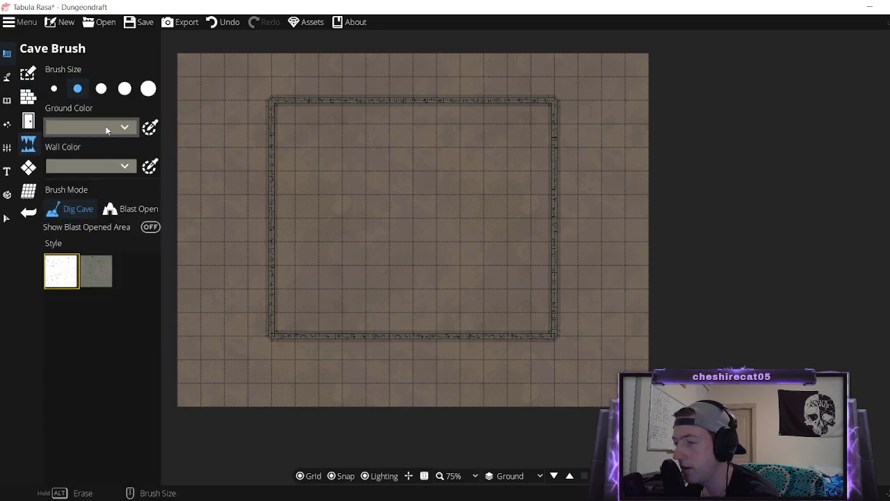
click(28, 122)
click(28, 193)
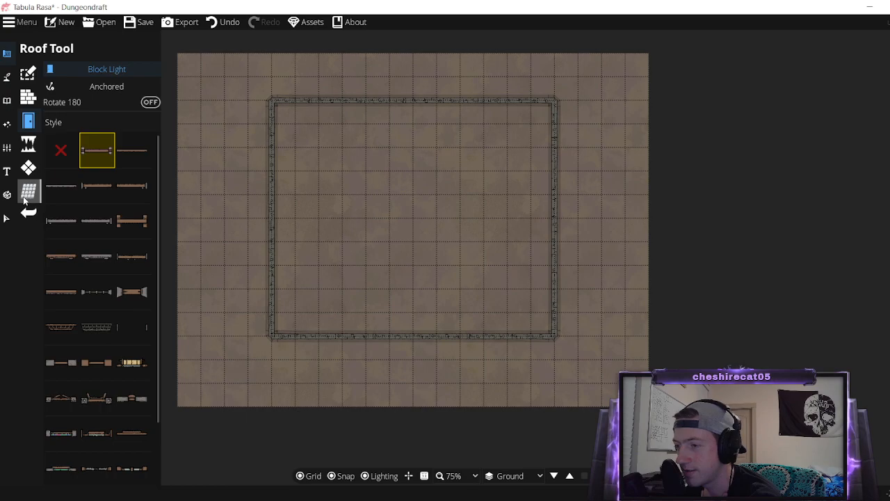
Choose the Roman Worn paving pattern for the Pattern Shape Tool.
click(29, 168)
click(69, 286)
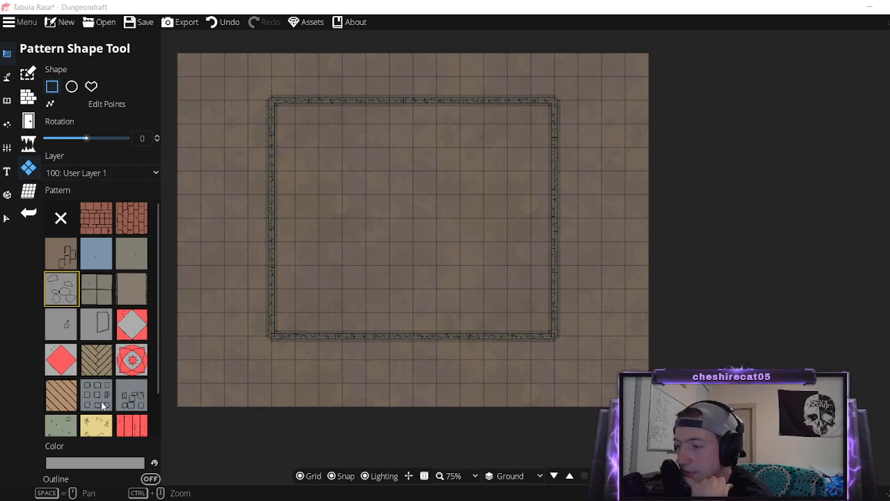
scroll(103, 405, down, 1)
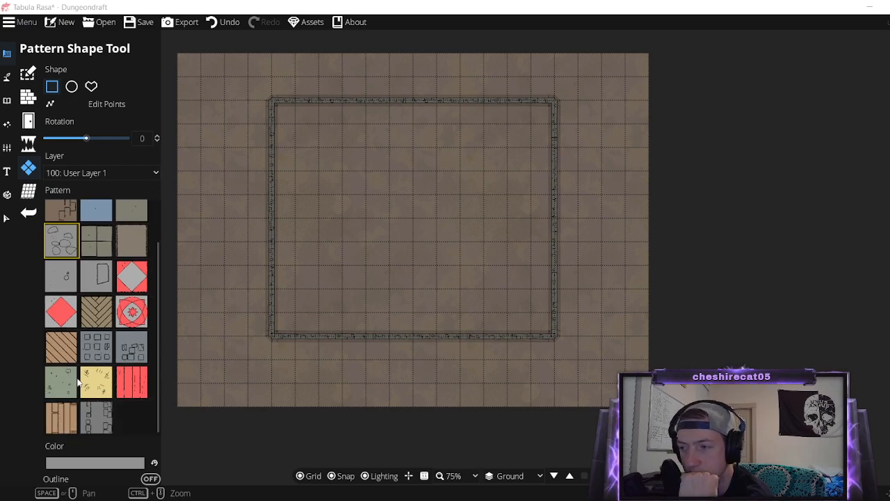
scroll(80, 381, up, 1)
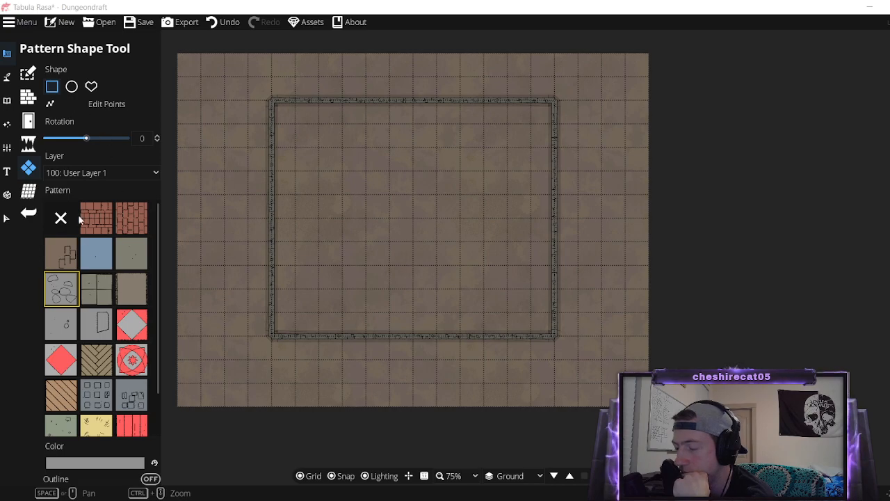
click(131, 400)
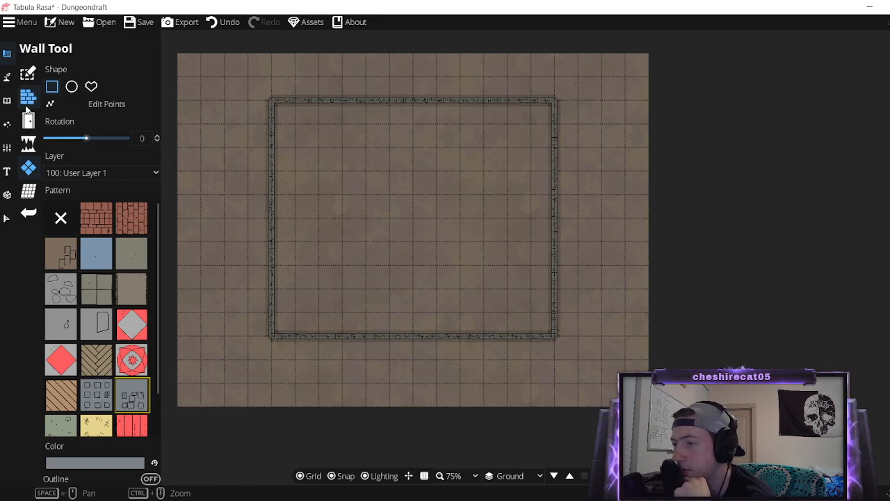
Build a 12 by 10 tile rectangular room with the grey scattered-stone floor and brick wall over the existing wall outline.
click(28, 120)
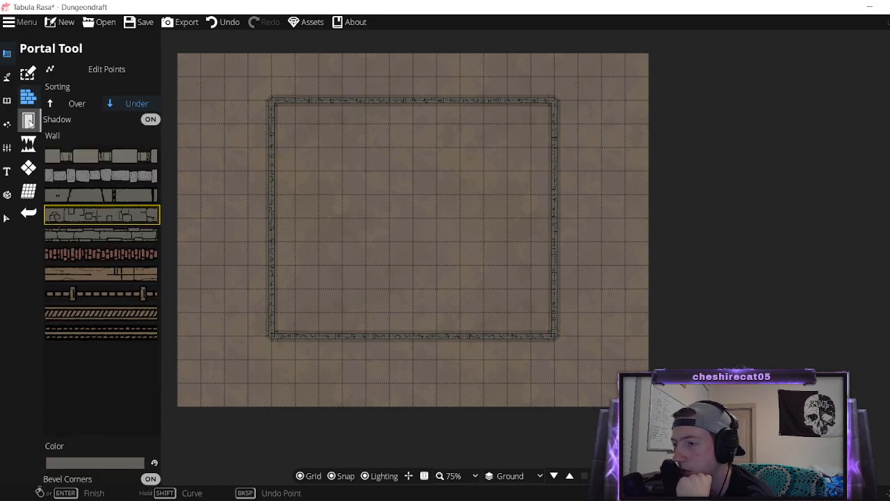
click(28, 73)
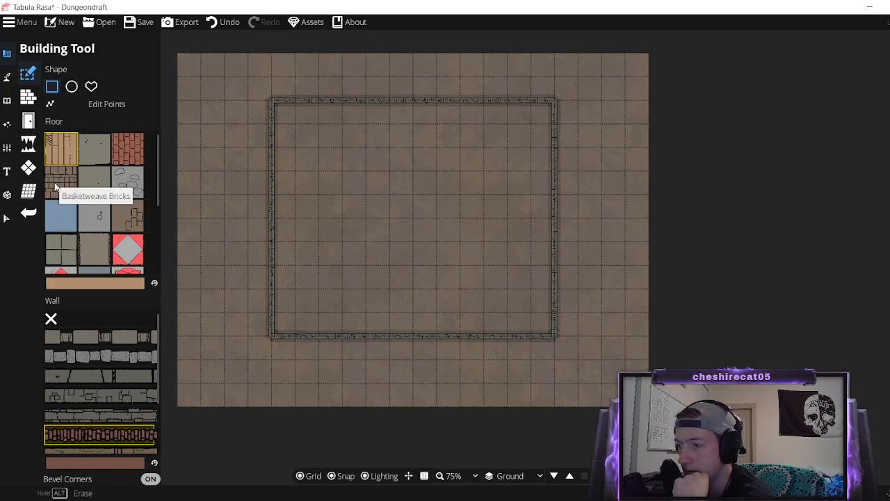
scroll(54, 182, down, 5)
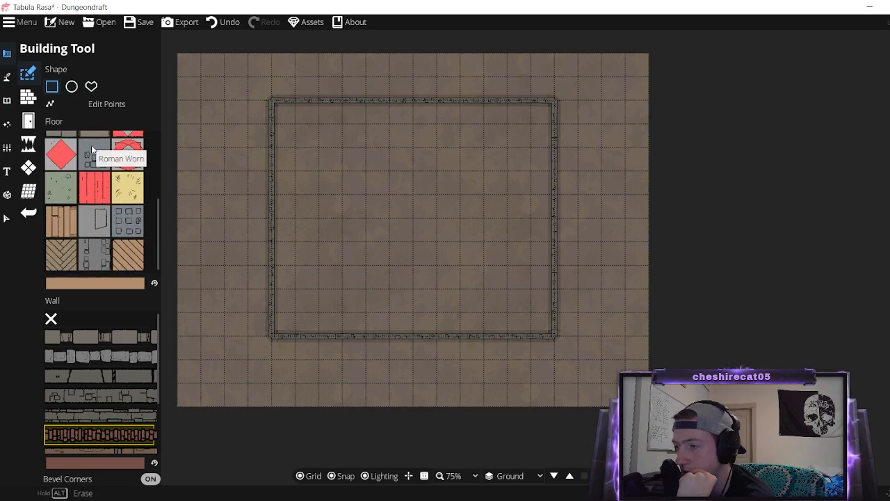
scroll(90, 230, up, 3)
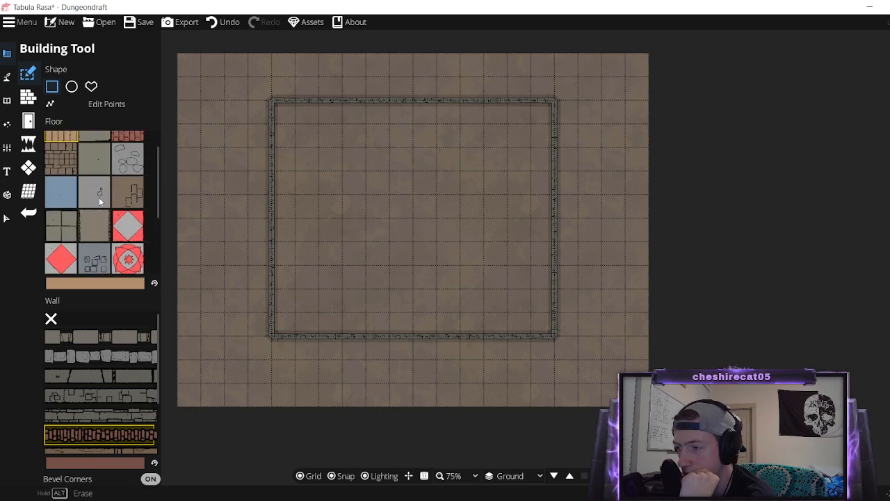
scroll(135, 159, up, 1)
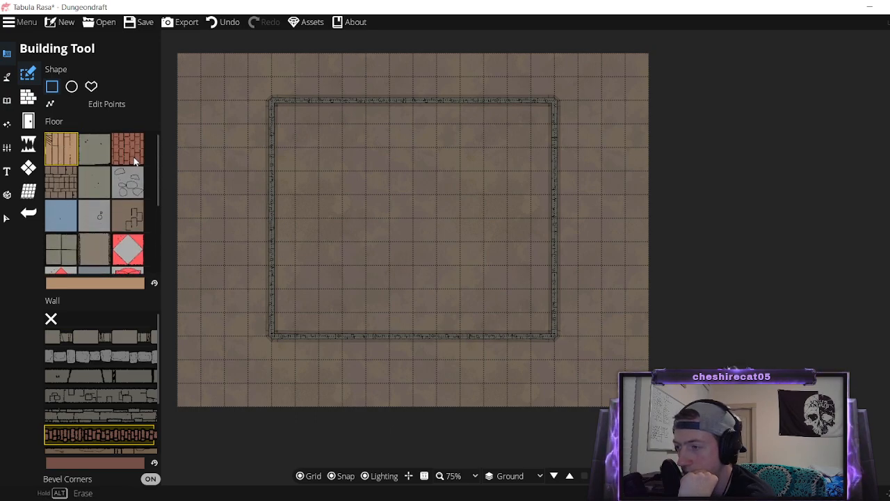
click(130, 181)
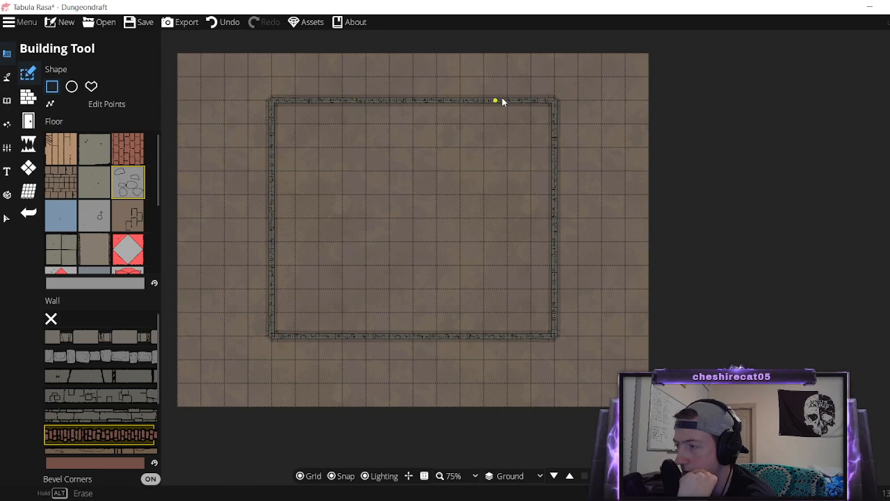
drag(553, 102, 553, 338)
drag(555, 103, 554, 175)
drag(556, 102, 267, 343)
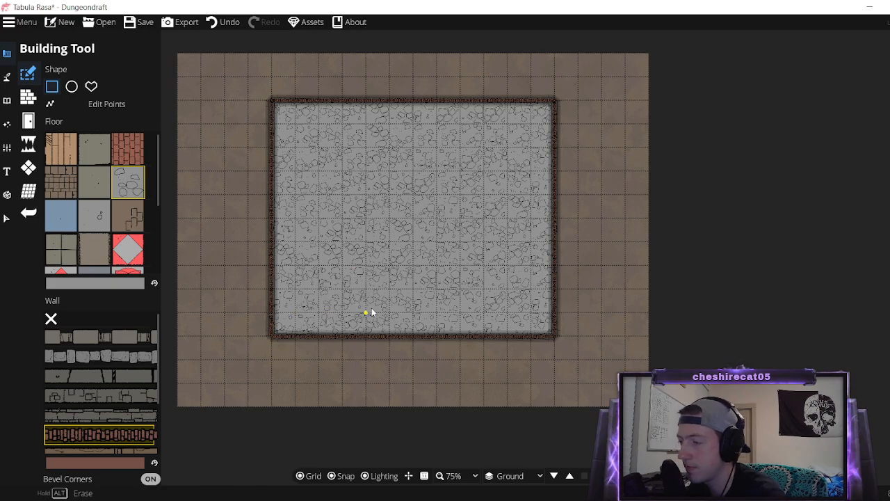
Set wall sorting to Over and try to edit the room's lower-left wall corner point.
scroll(322, 288, up, 2)
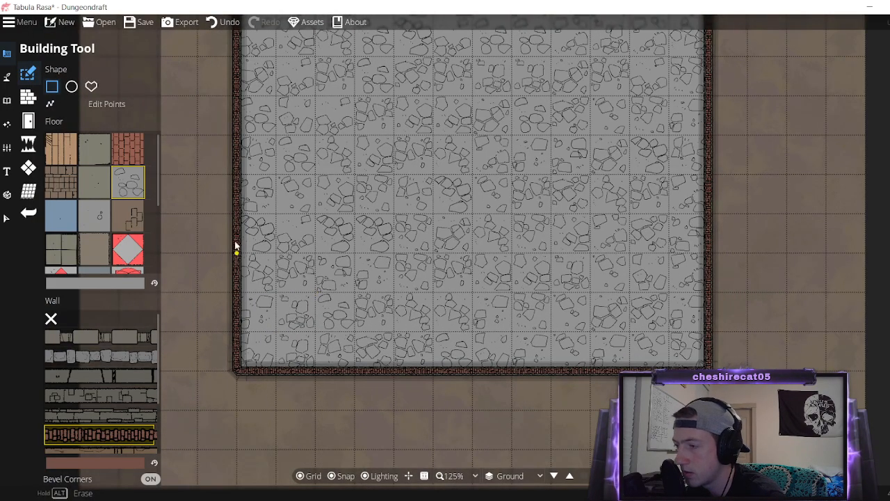
click(27, 98)
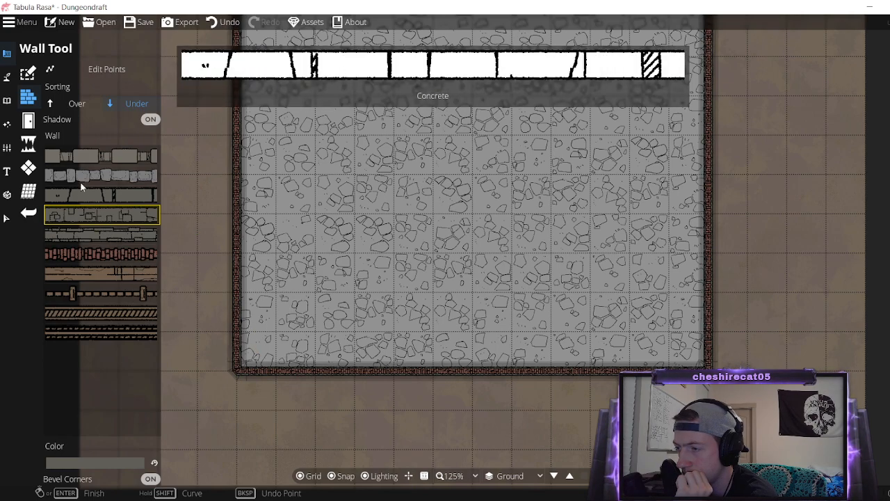
click(53, 105)
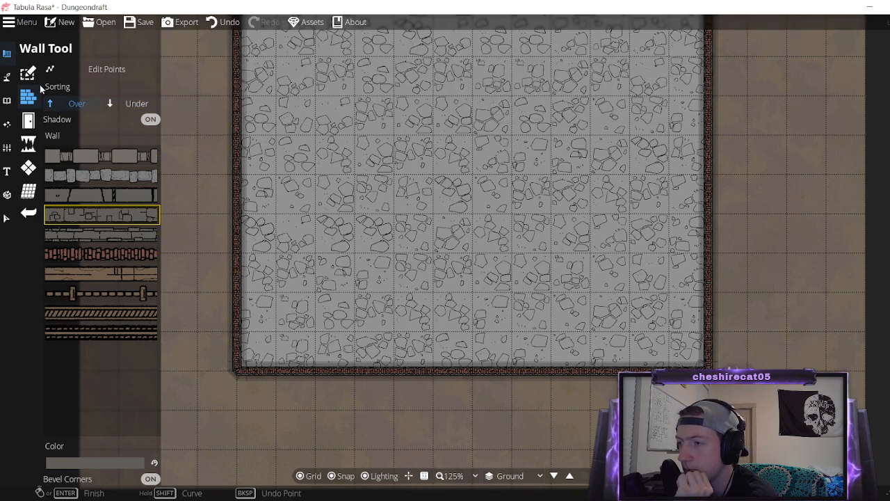
click(100, 70)
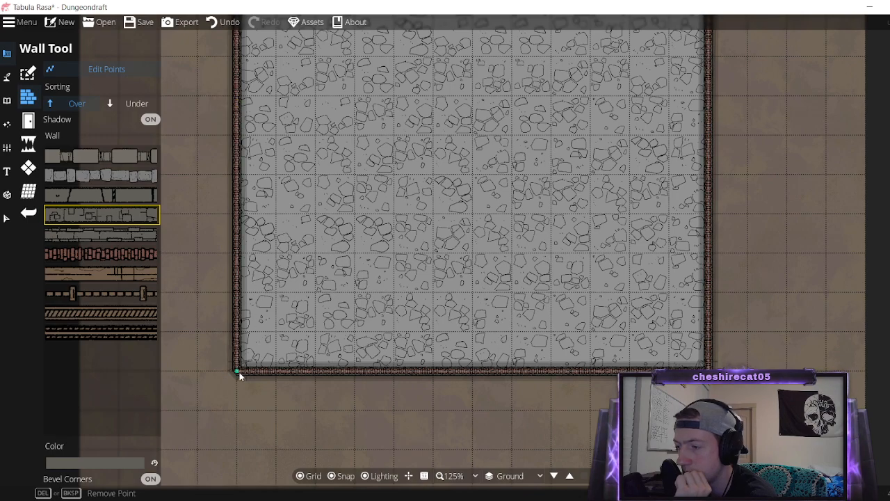
mouse_move(239, 372)
mouse_down()
mouse_move(274, 368)
mouse_move(219, 364)
mouse_move(238, 368)
mouse_up()
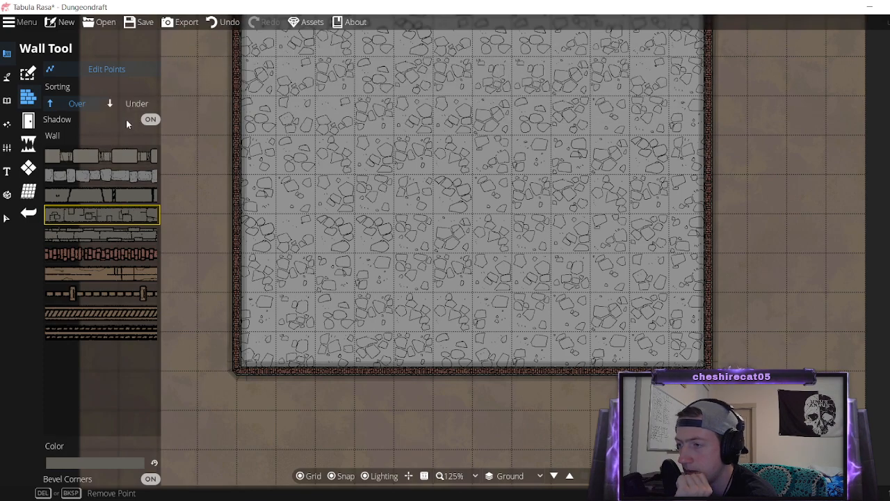
Choose the Stone wall style for the Building Tool.
click(28, 73)
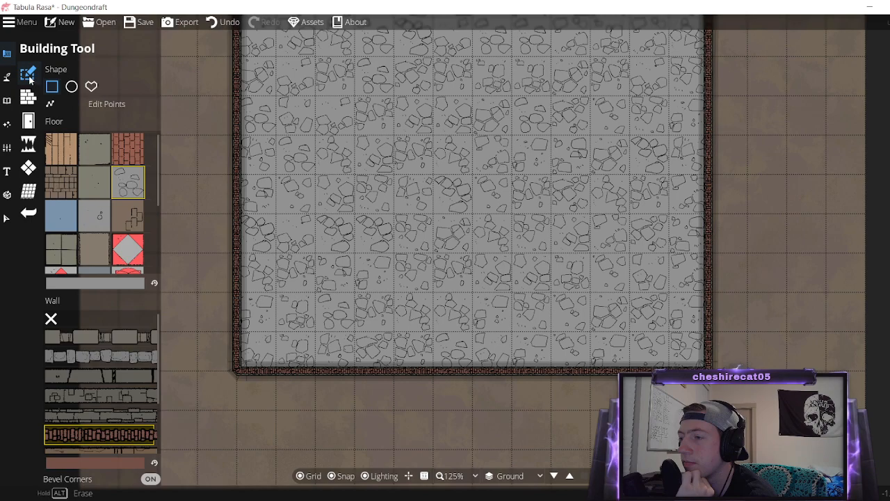
scroll(122, 389, down, 2)
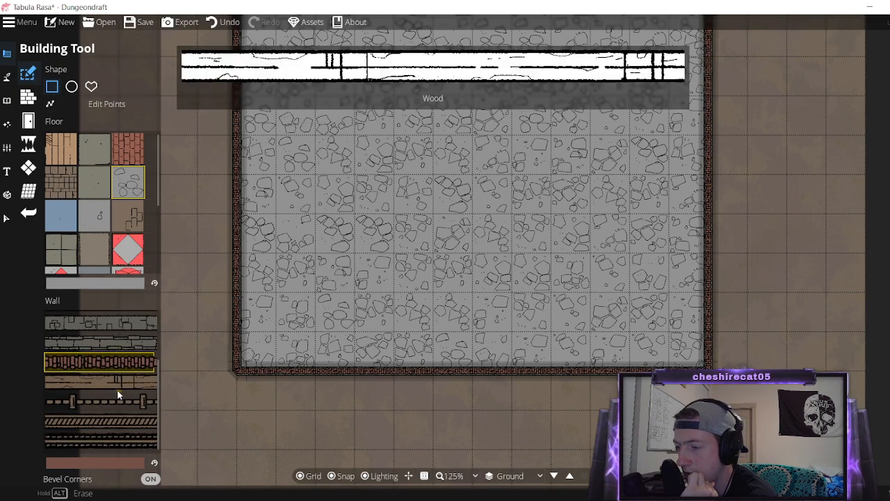
scroll(103, 248, down, 2)
scroll(115, 370, up, 2)
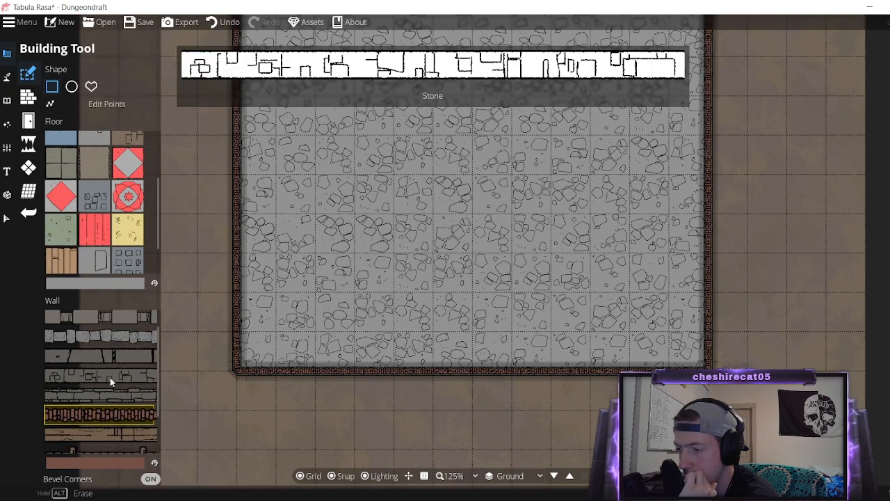
click(110, 377)
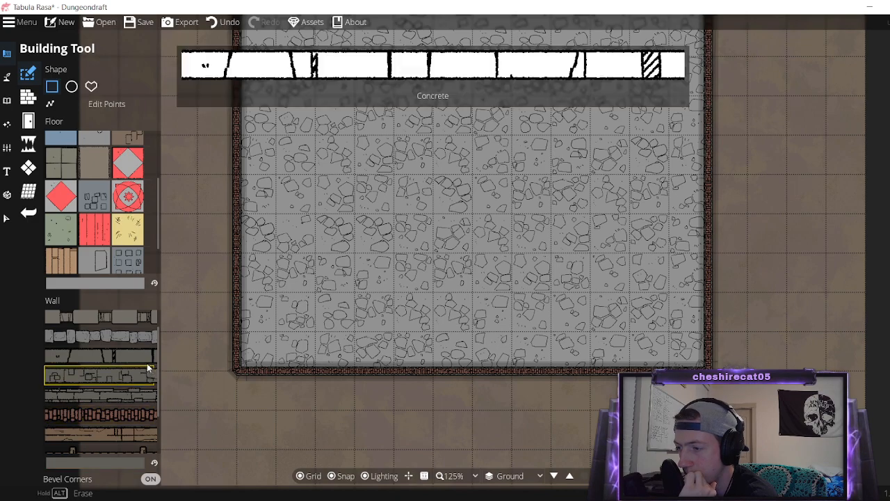
Undo the room and the earlier wall outline, clearing the map.
click(228, 23)
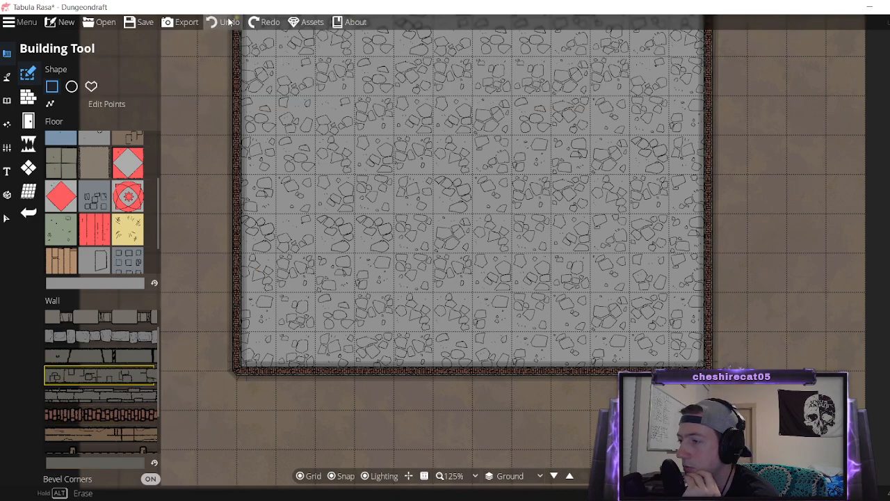
click(229, 23)
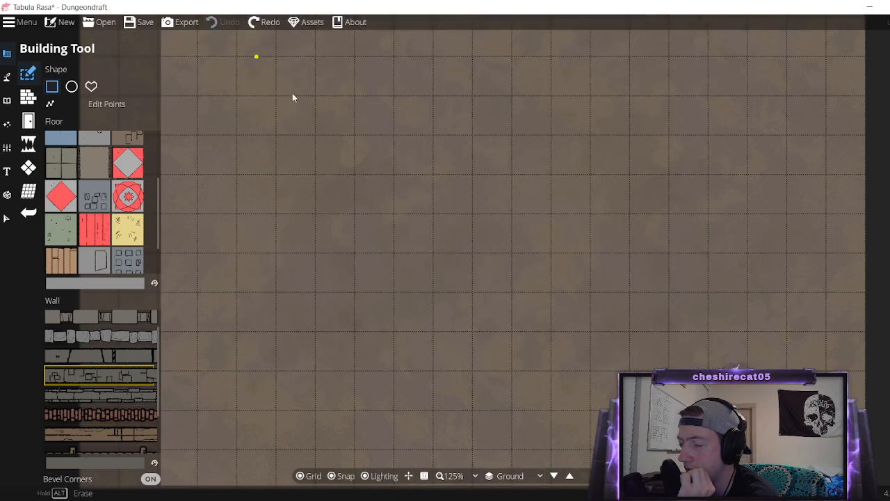
scroll(577, 181, down, 2)
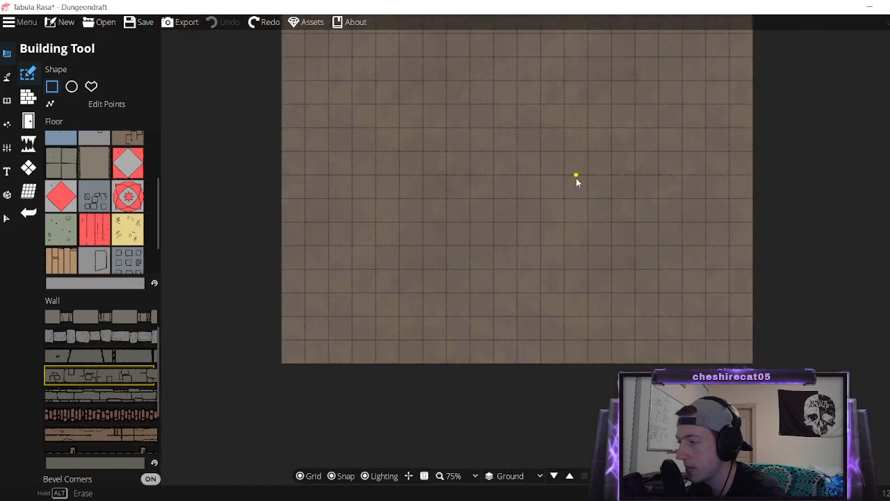
drag(591, 165, 590, 230)
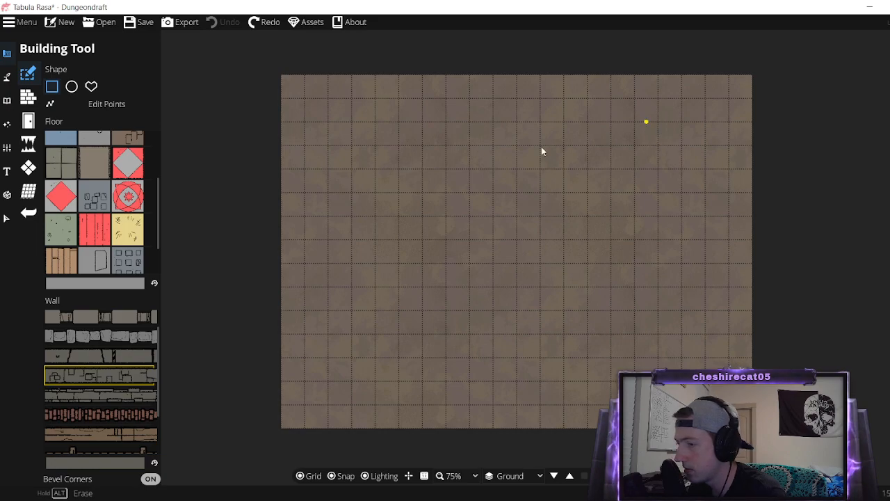
Build a 12 by 11 tile rectangular room with the grey scattered-stone floor and the selected stone wall.
scroll(112, 209, up, 3)
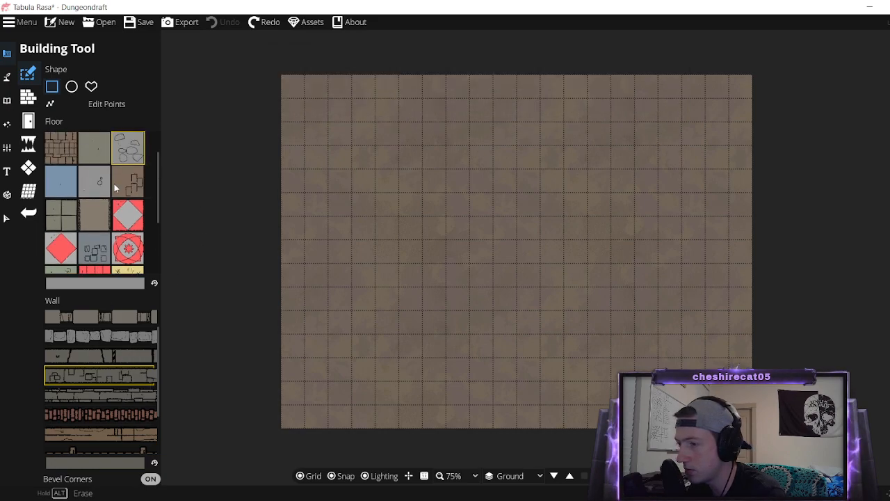
click(115, 185)
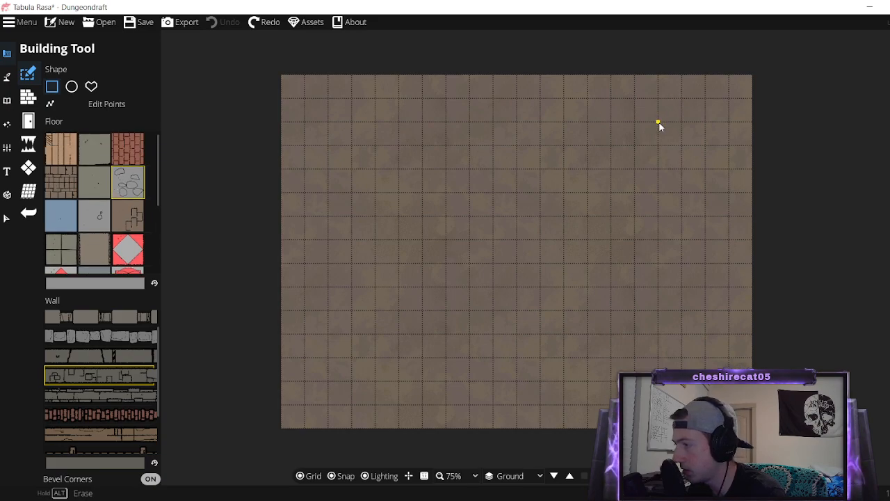
drag(658, 124, 374, 383)
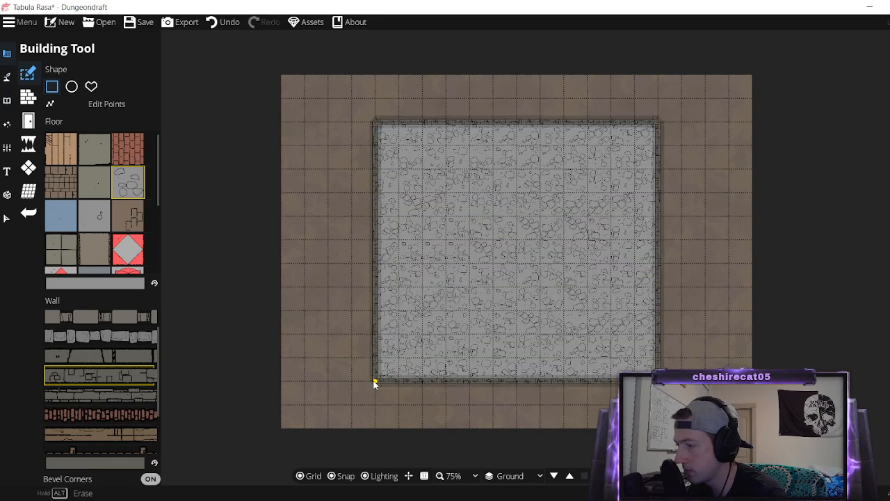
scroll(564, 264, up, 4)
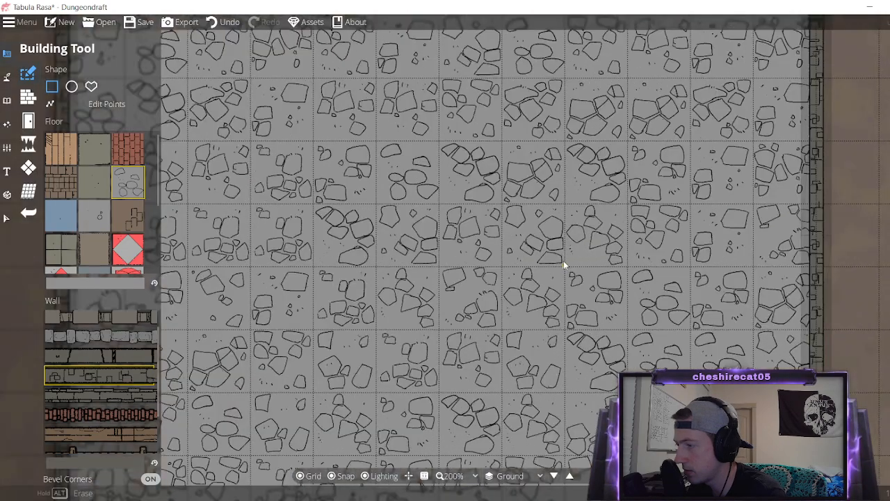
scroll(563, 265, down, 3)
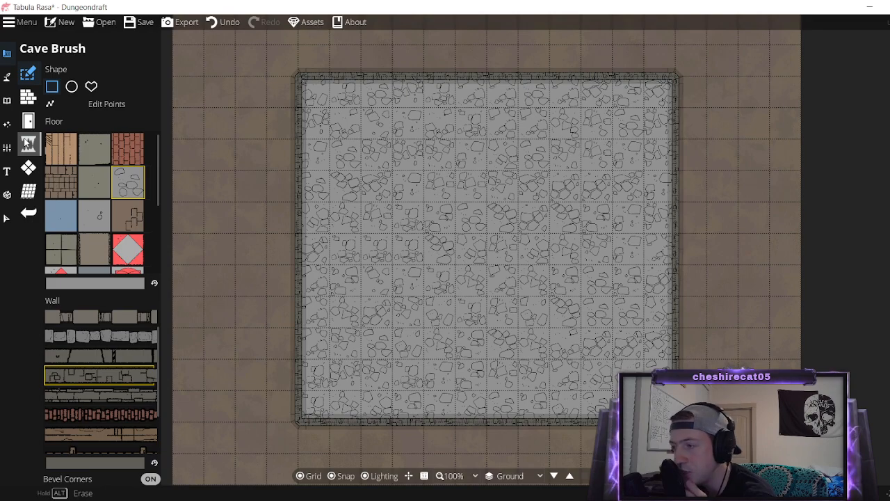
scroll(127, 234, down, 3)
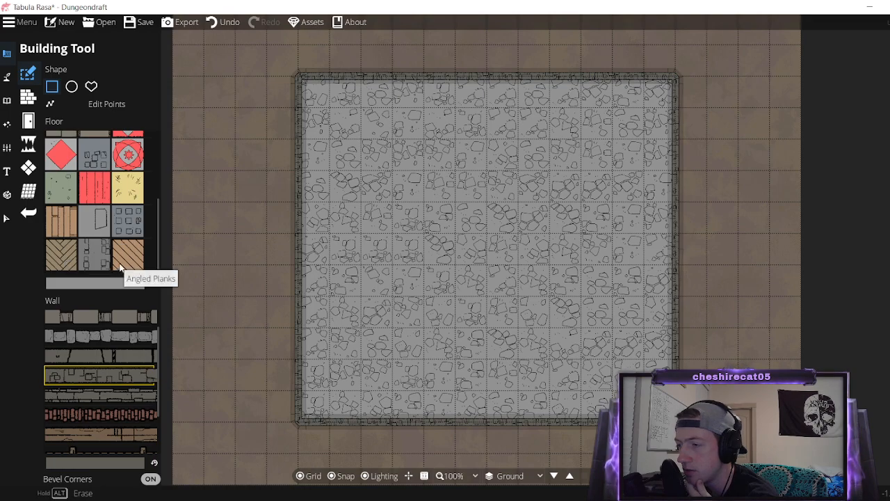
scroll(119, 267, up, 3)
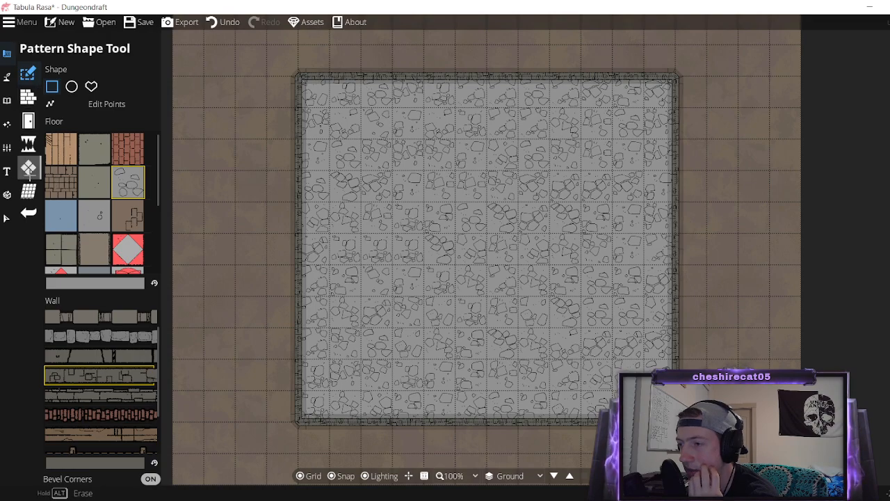
Try the Path Tool with the red blood path diagonally across the room's upper-left area, and undo it.
click(7, 76)
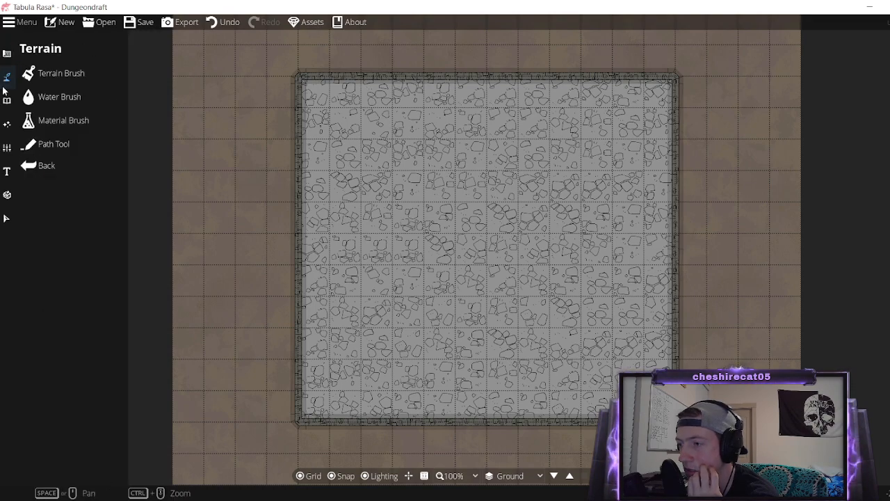
click(75, 142)
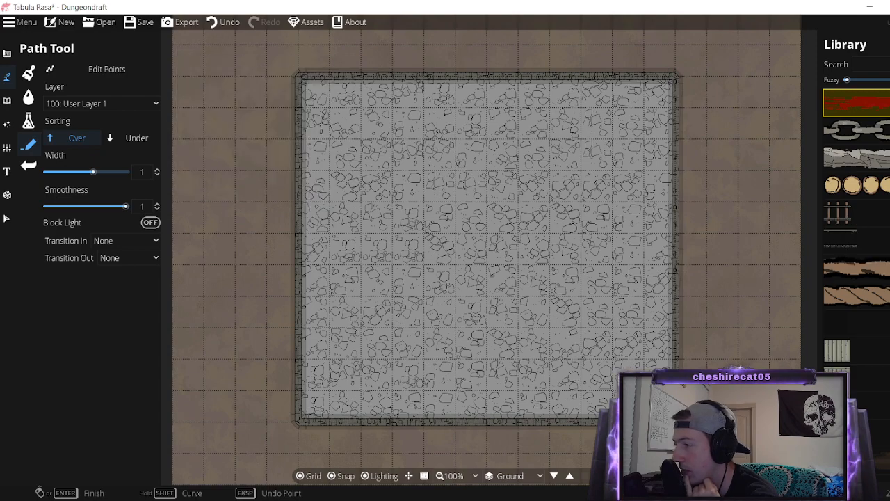
scroll(868, 387, down, 1)
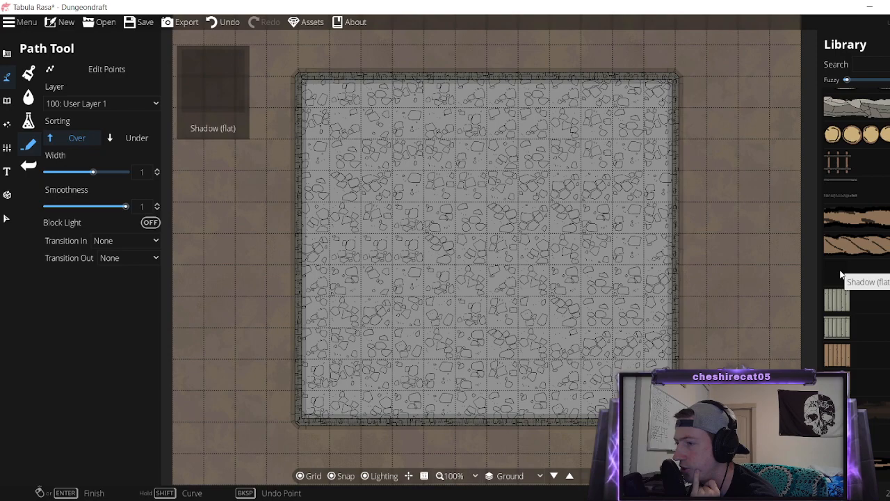
scroll(852, 208, up, 2)
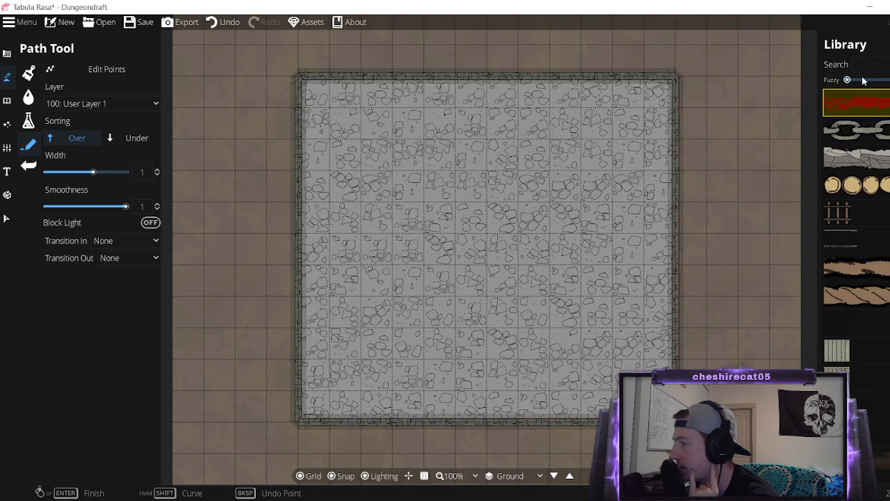
scroll(852, 174, down, 2)
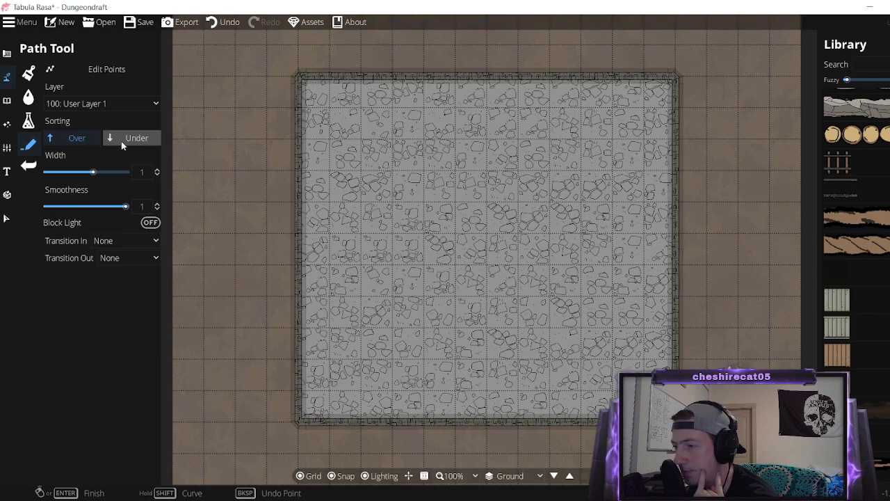
scroll(869, 90, up, 2)
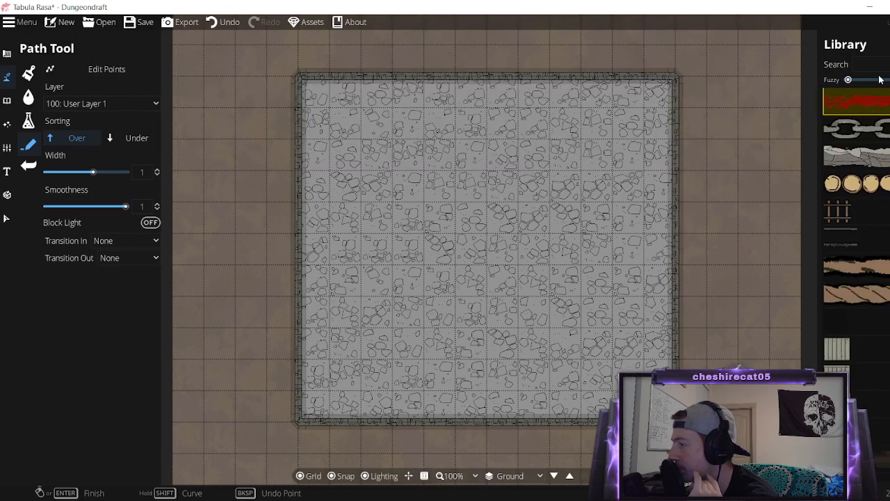
click(329, 109)
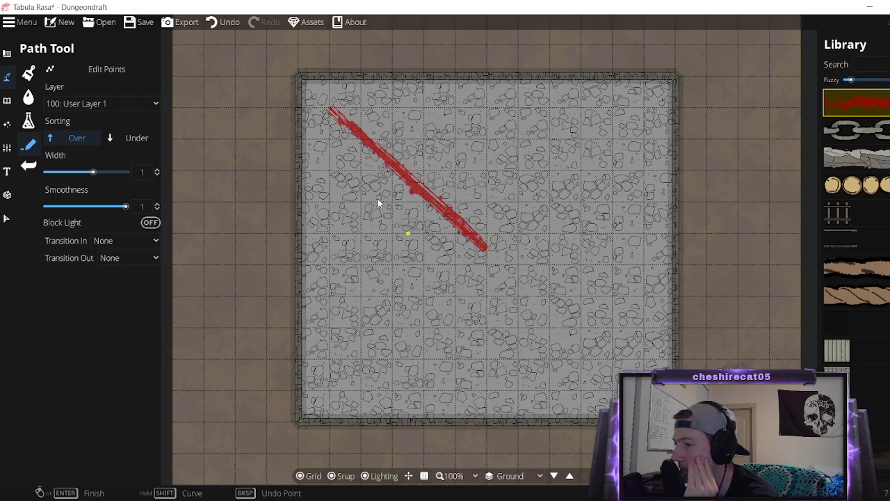
click(208, 27)
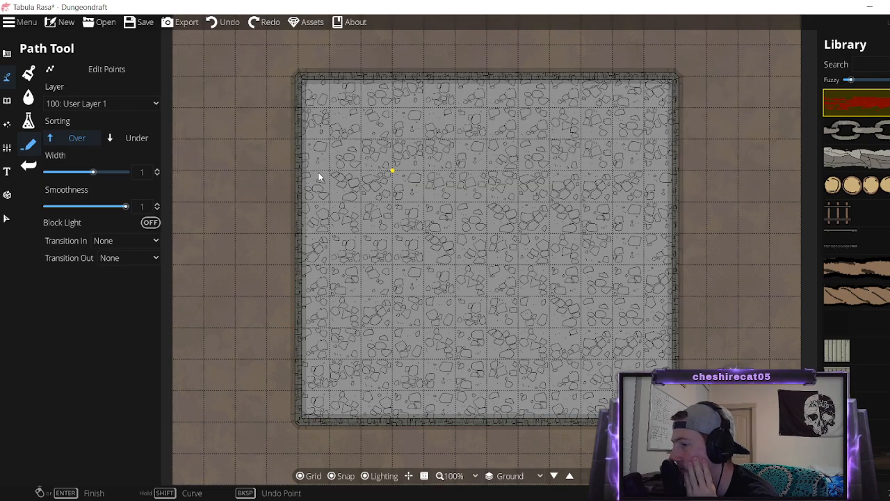
click(117, 240)
click(130, 241)
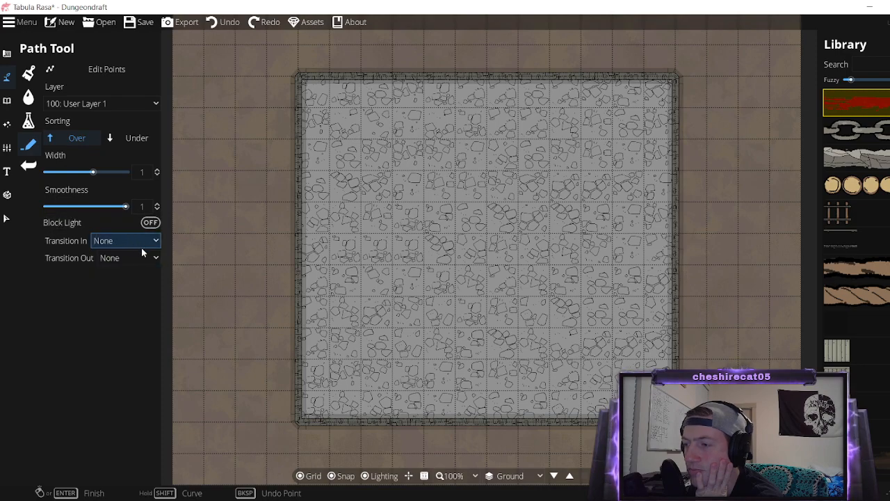
click(28, 72)
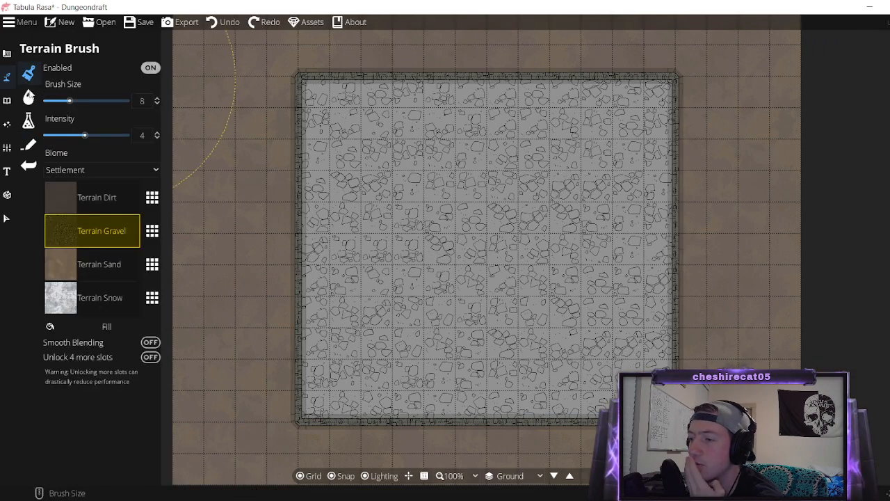
click(30, 124)
click(28, 96)
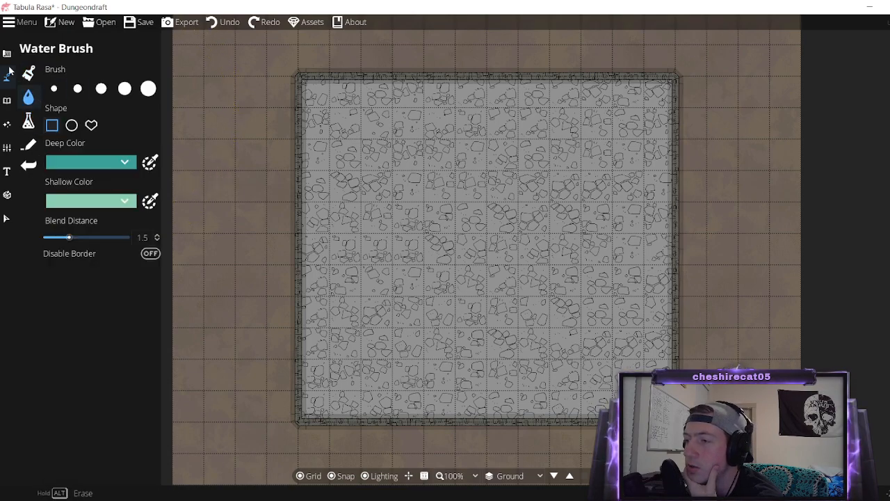
Choose the Concrete wall style for the Building Tool and turn off grid snapping.
click(7, 53)
click(61, 98)
click(60, 73)
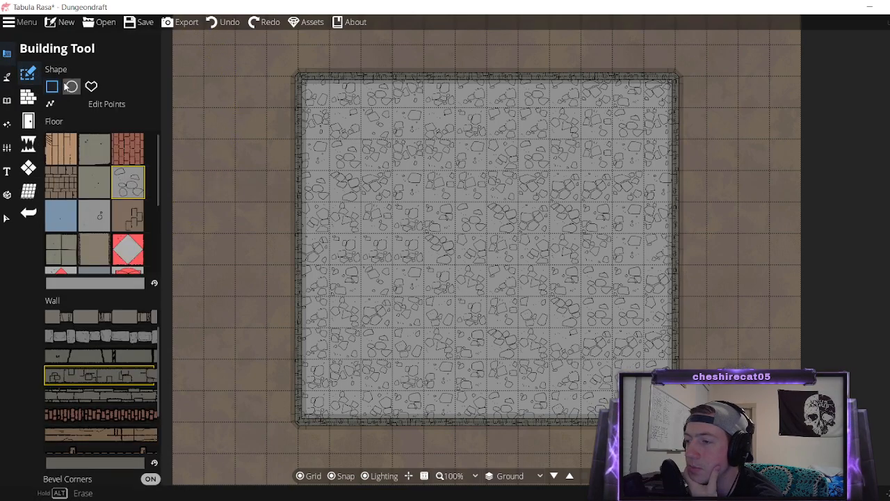
scroll(138, 351, down, 2)
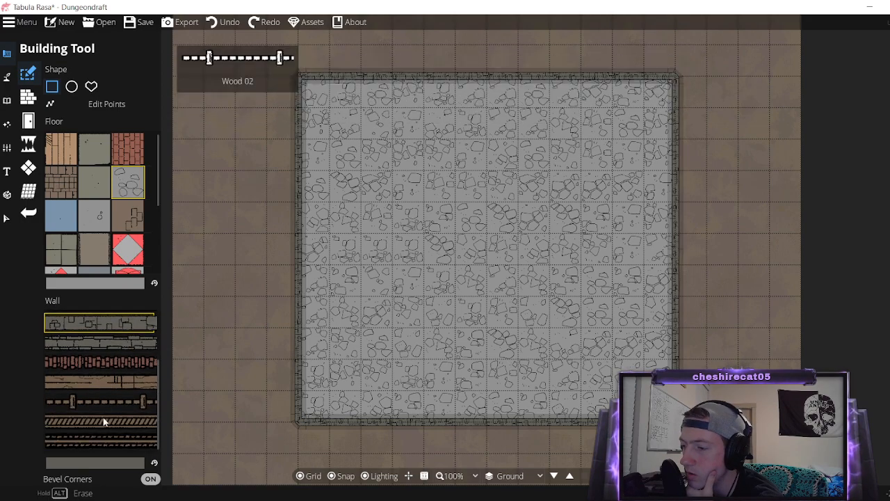
scroll(100, 393, up, 2)
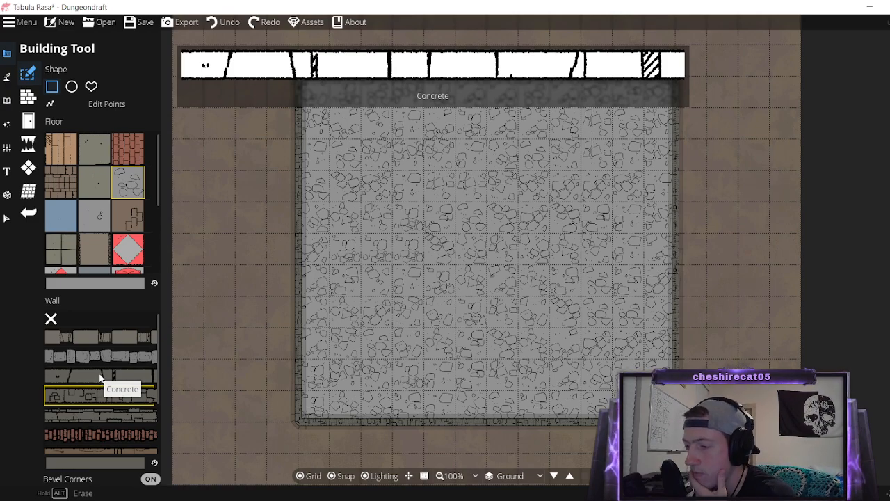
scroll(108, 438, down, 2)
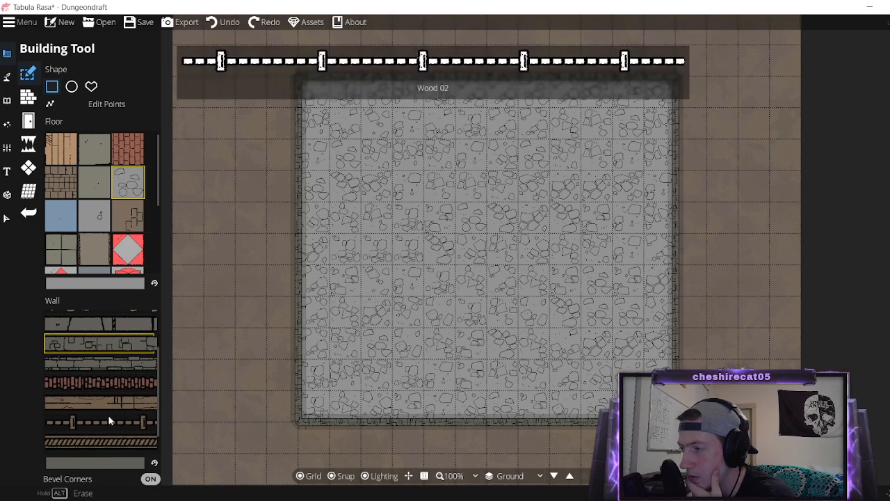
scroll(109, 420, down, 1)
scroll(114, 440, up, 3)
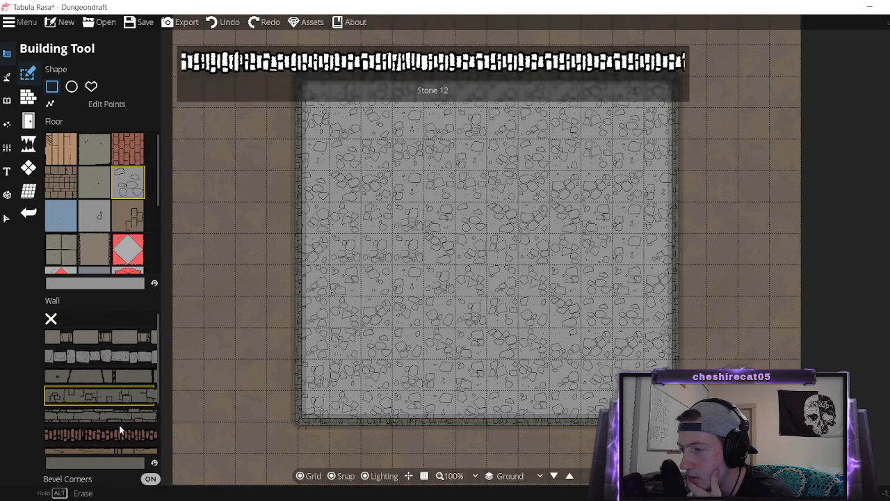
click(112, 378)
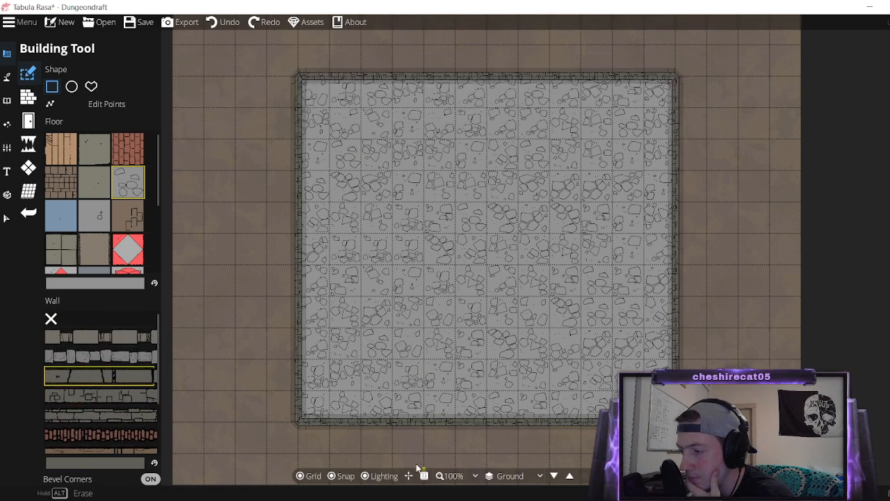
click(340, 475)
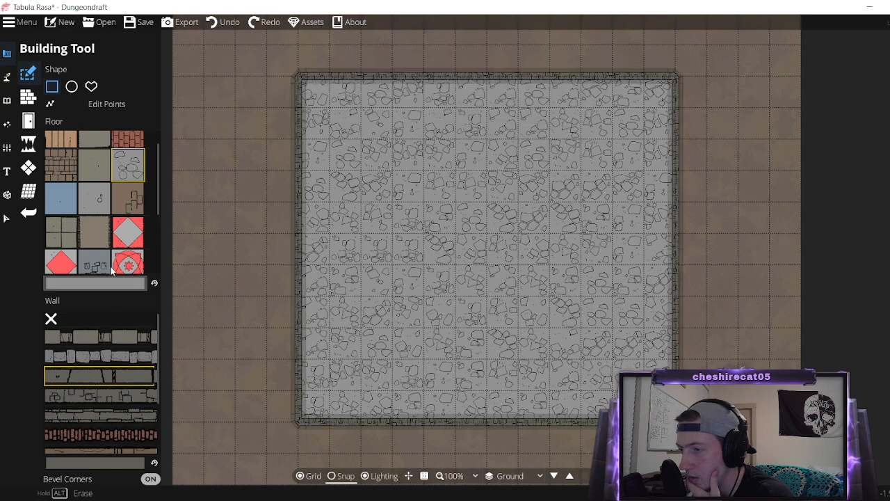
Set the Wall Tool to the Concrete style with Under sorting.
click(31, 96)
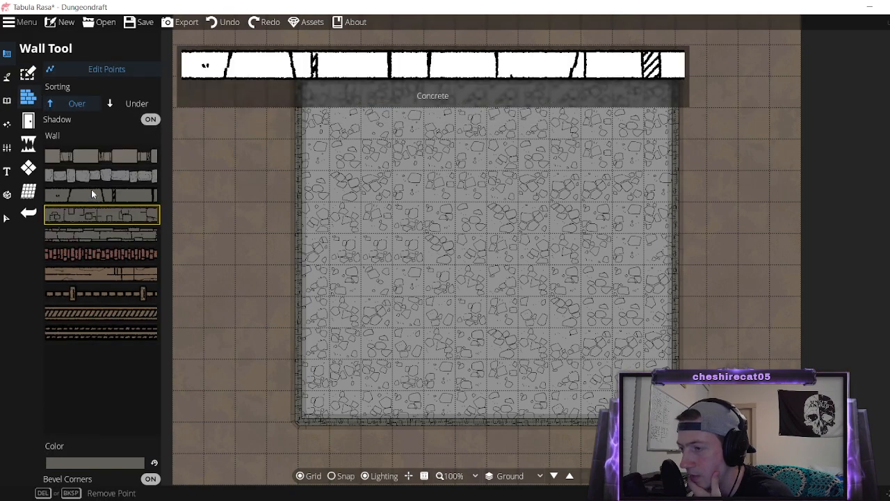
click(96, 195)
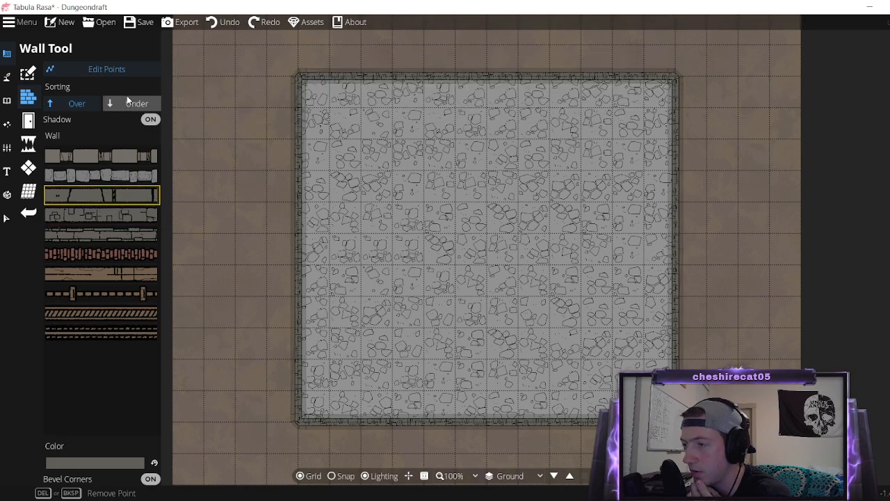
click(130, 103)
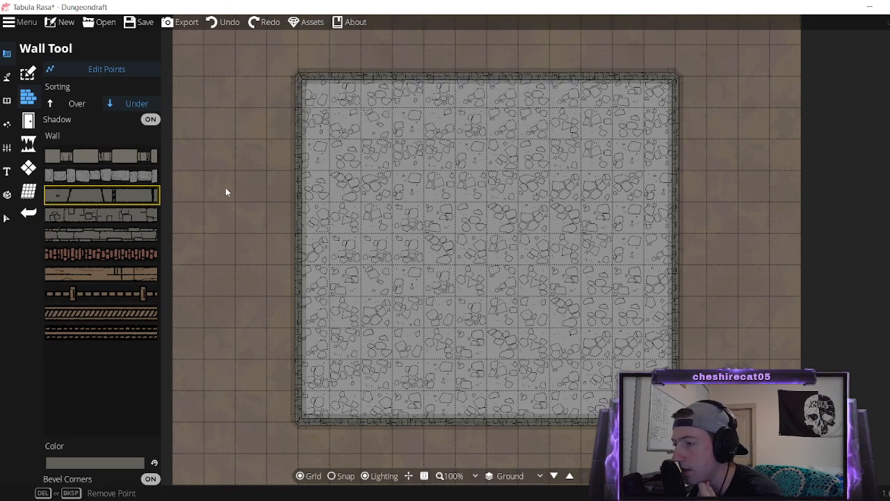
mouse_move(110, 195)
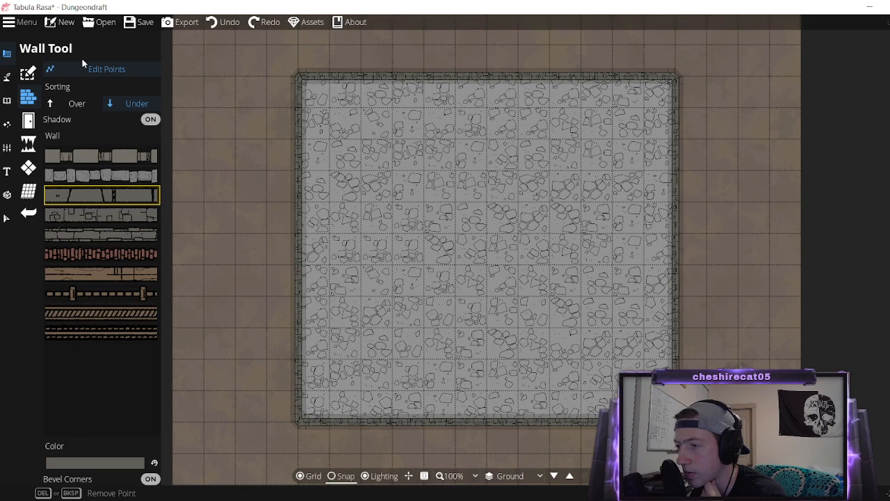
drag(230, 206, 266, 212)
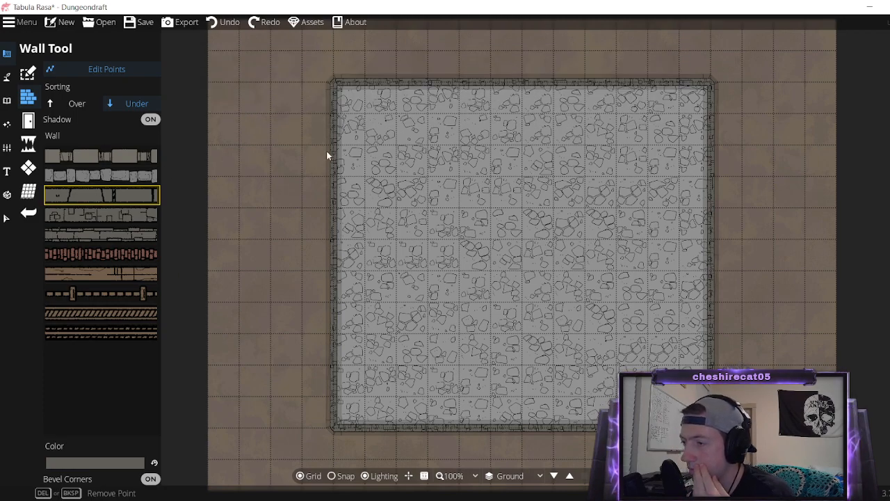
click(129, 174)
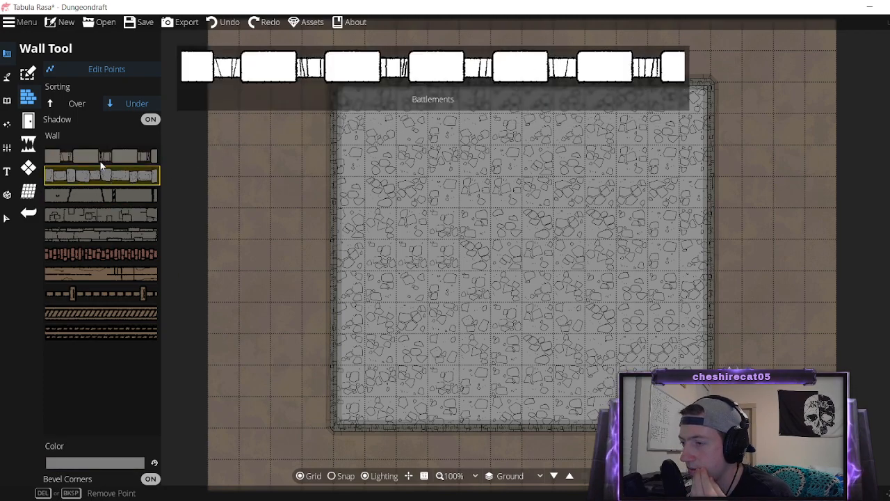
click(115, 194)
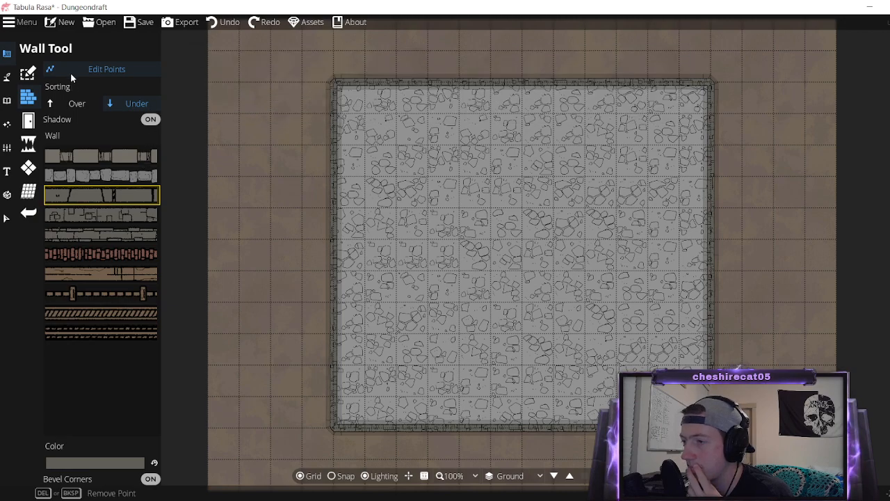
Try drawing an irregular, self-crossing Concrete wall loop from the room's upper-left corner through its upper half, and undo it.
click(335, 83)
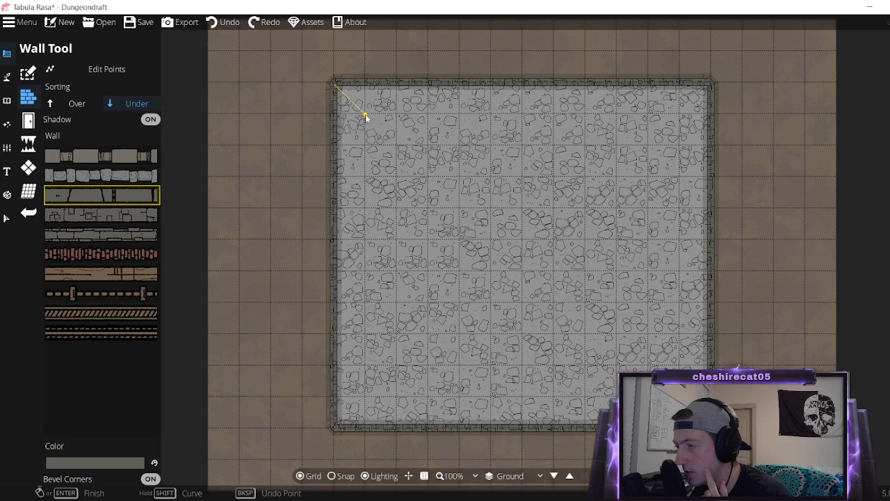
click(365, 114)
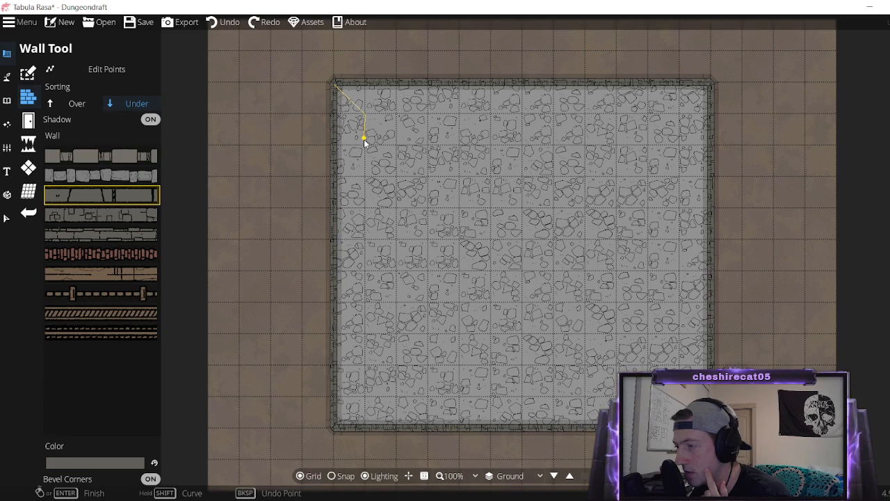
click(380, 171)
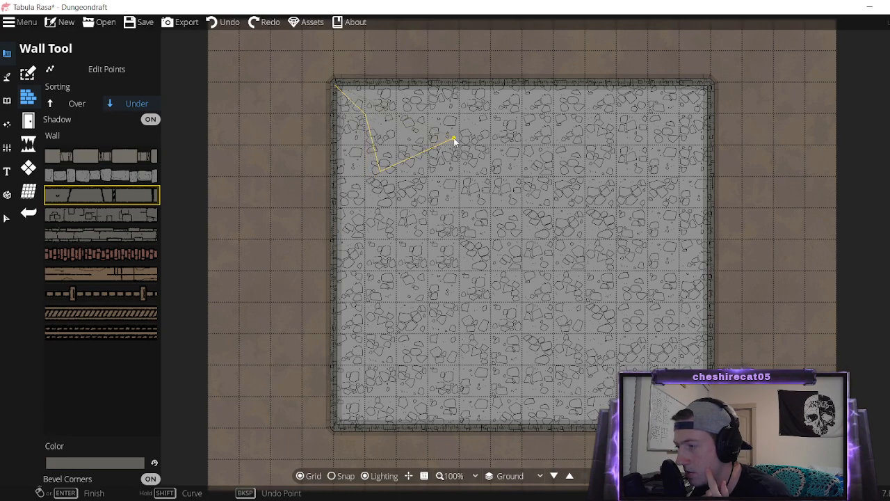
click(453, 138)
click(514, 188)
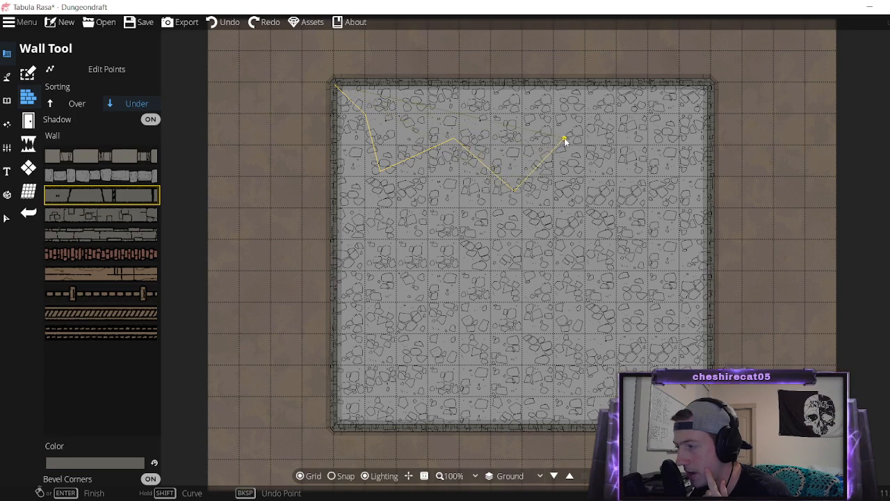
click(563, 139)
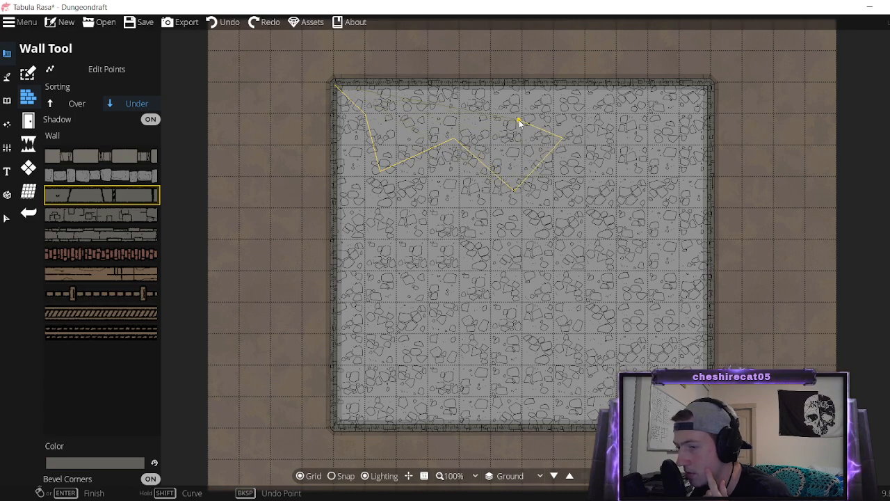
click(519, 121)
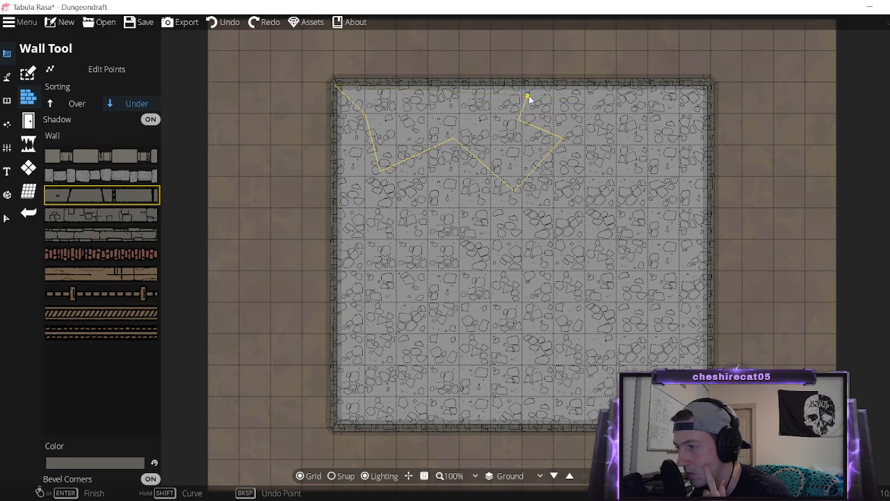
click(528, 97)
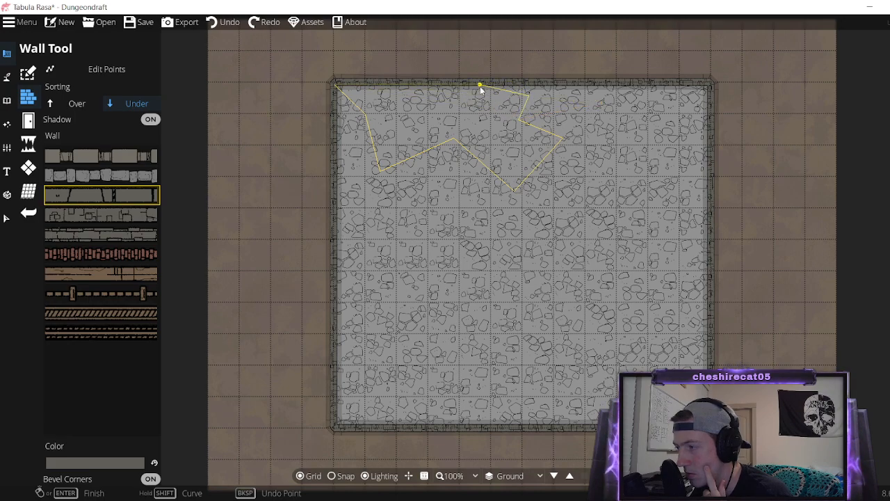
click(455, 104)
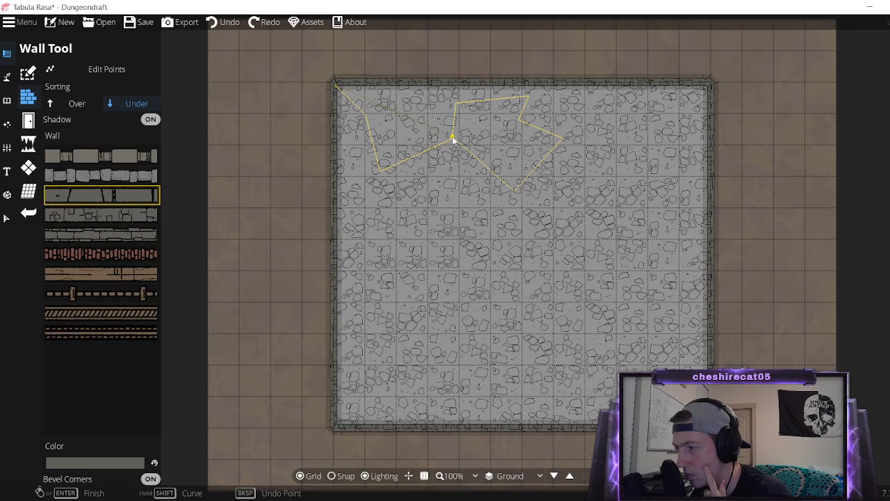
click(451, 138)
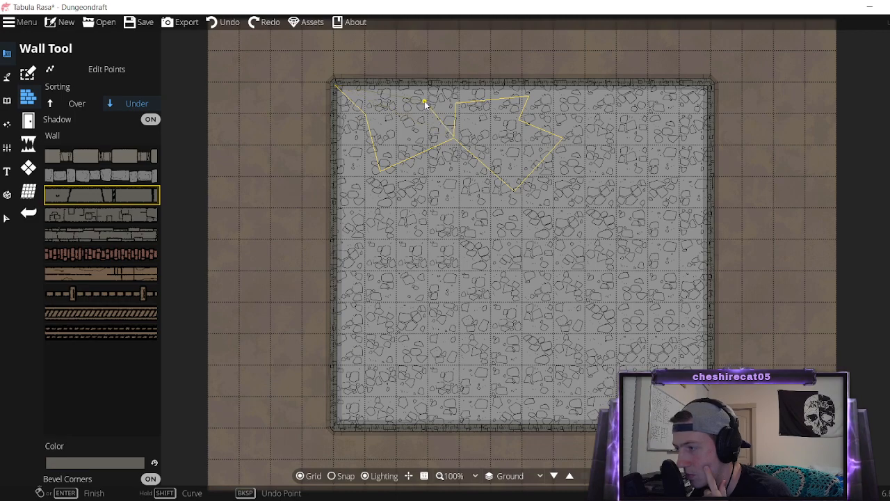
click(335, 86)
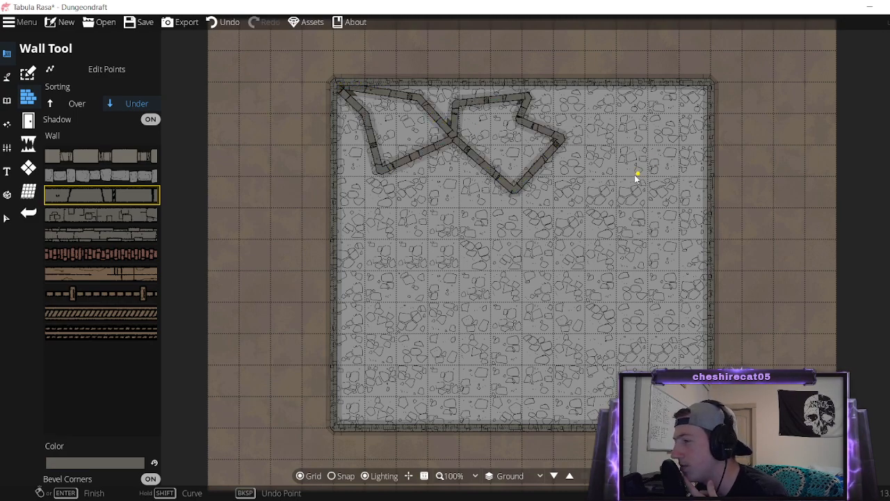
click(220, 21)
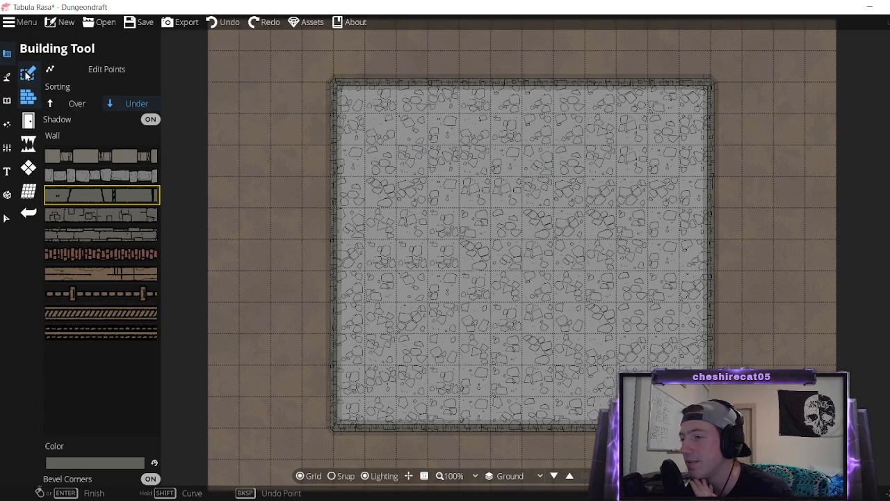
Set the Building Tool's scattered-stone floor colour to dark red 491616.
click(28, 73)
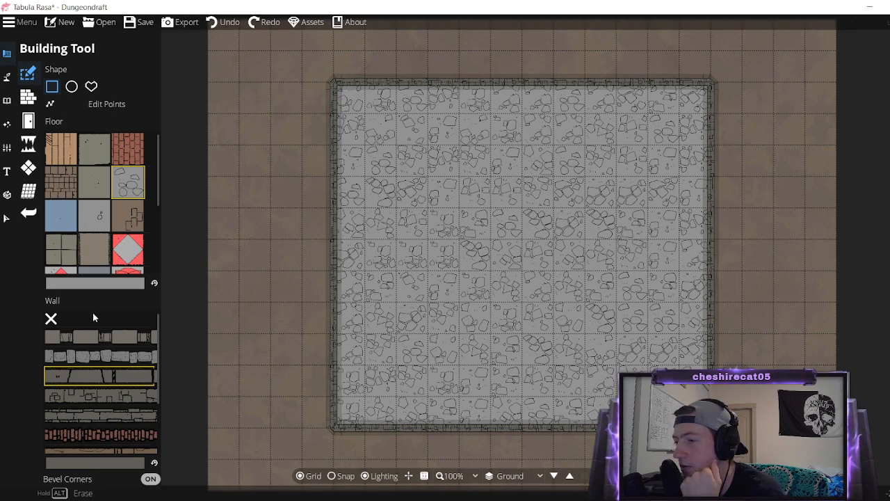
click(94, 282)
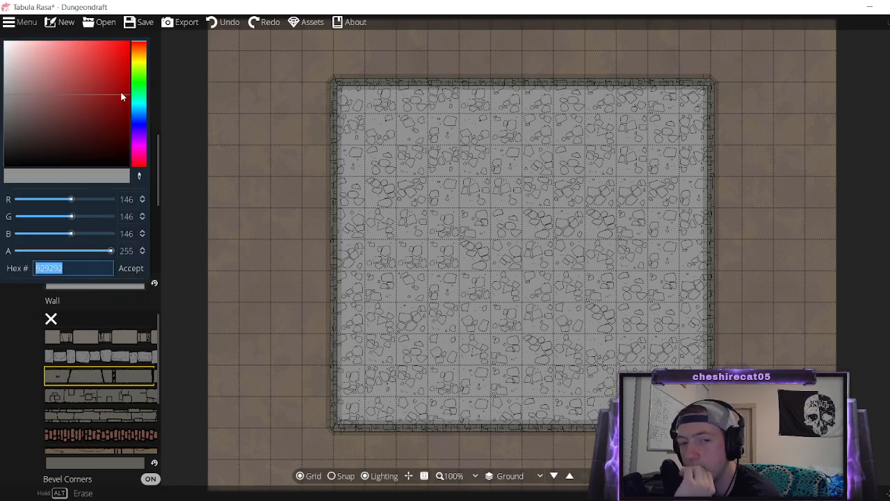
mouse_move(87, 119)
mouse_down()
mouse_move(105, 120)
mouse_move(91, 126)
mouse_move(111, 139)
mouse_move(113, 123)
mouse_move(92, 132)
mouse_up()
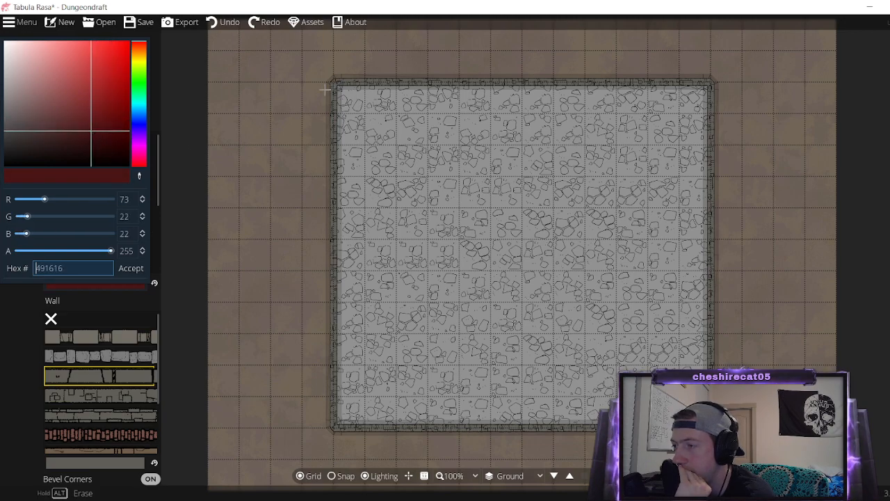
click(143, 269)
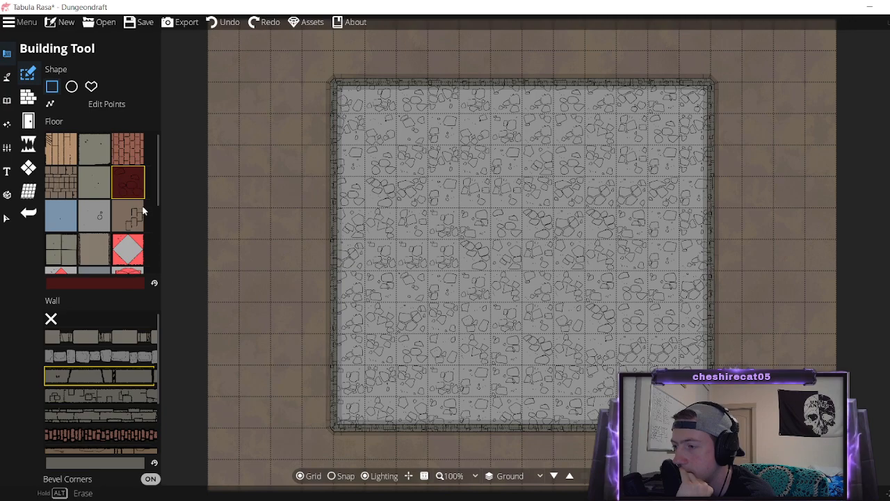
Turn on grid snapping, then try rebuilding the 12 by 11 tile room with the dark red floor and undo the rebuild.
click(332, 476)
drag(334, 83, 709, 428)
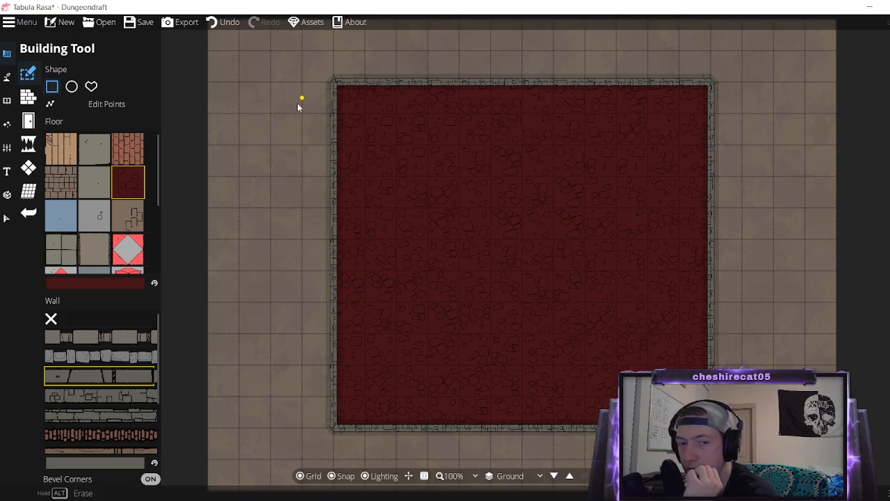
click(224, 22)
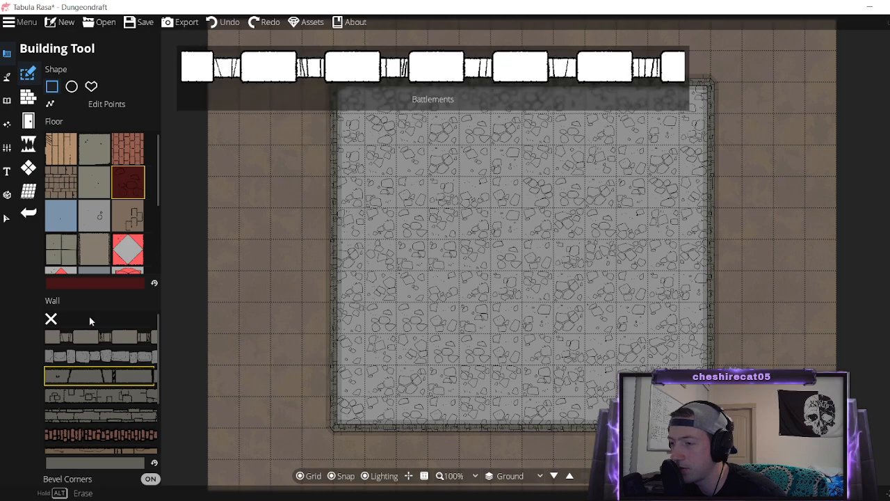
Change the scattered-stone floor colour to reddish brown 83462e and rebuild the 12 by 11 tile room with it.
click(96, 283)
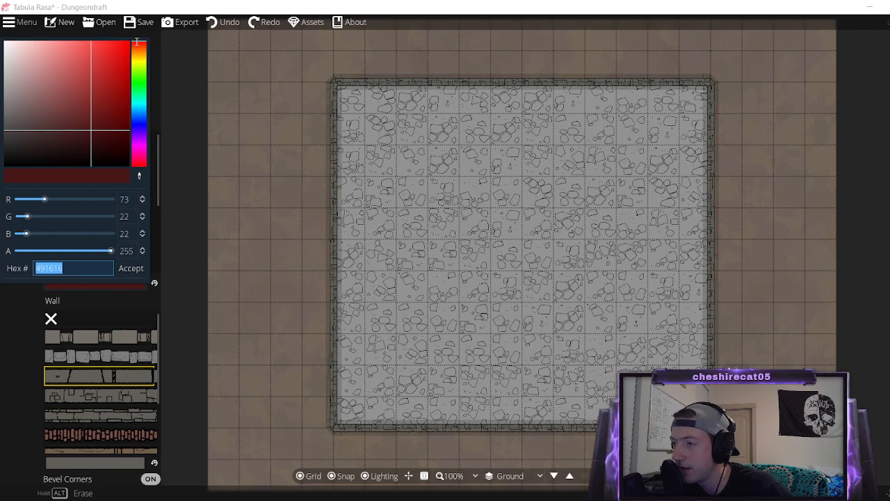
click(129, 74)
drag(138, 43, 84, 101)
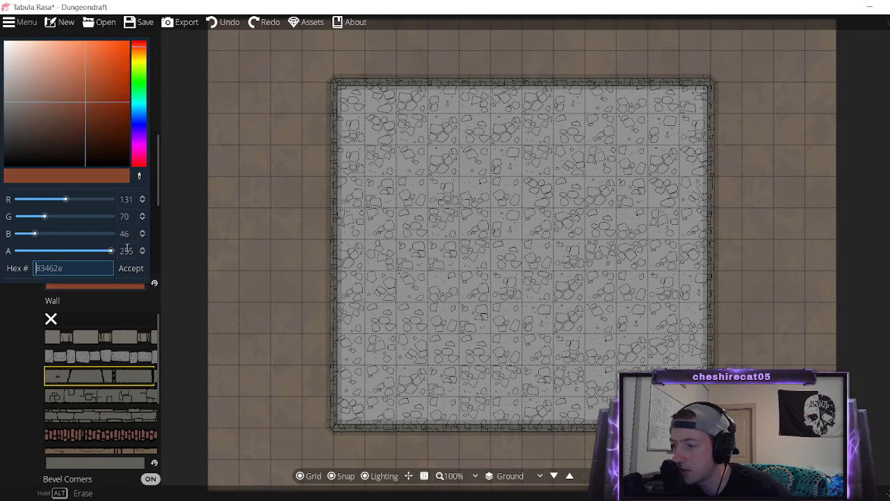
click(131, 269)
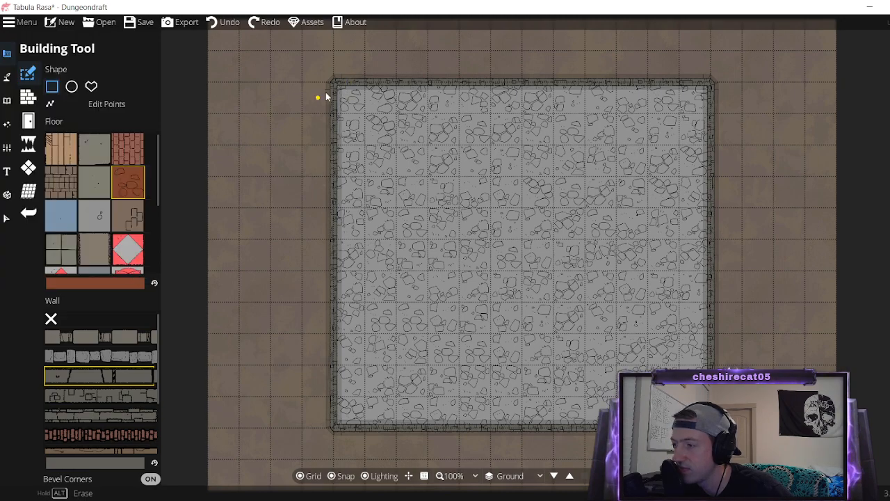
drag(334, 83, 709, 428)
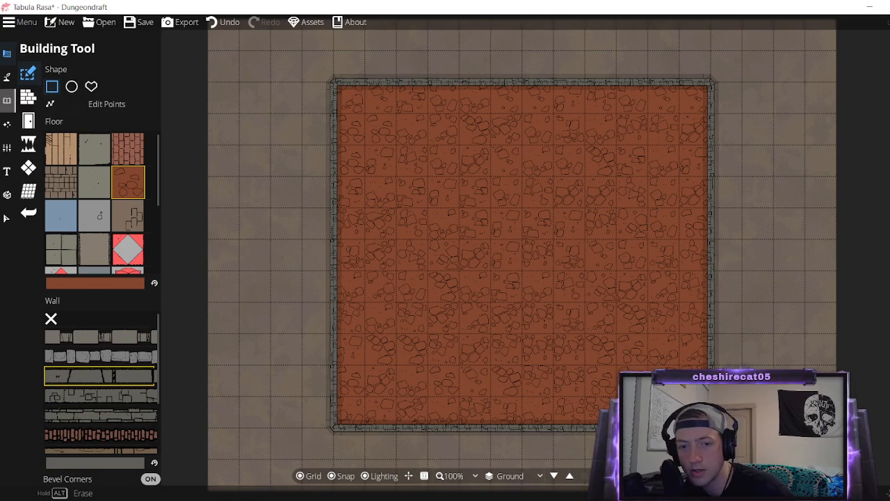
Switch to the browser to examine the Hall of Egress reference image, and return to Dungeondraft.
key(alt+Tab)
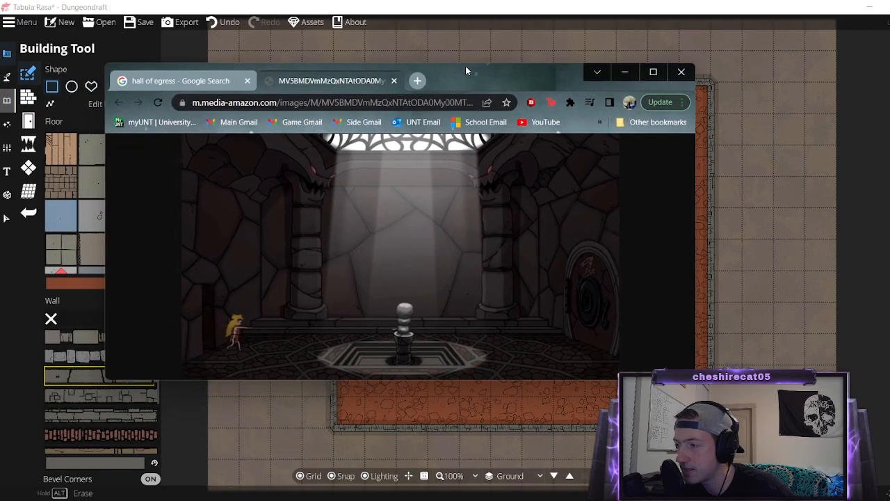
drag(465, 65, 406, 31)
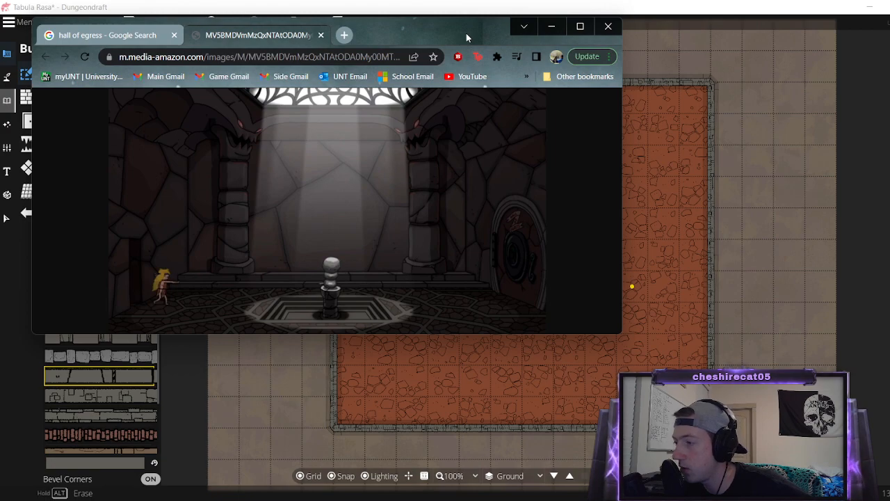
key(alt+Tab)
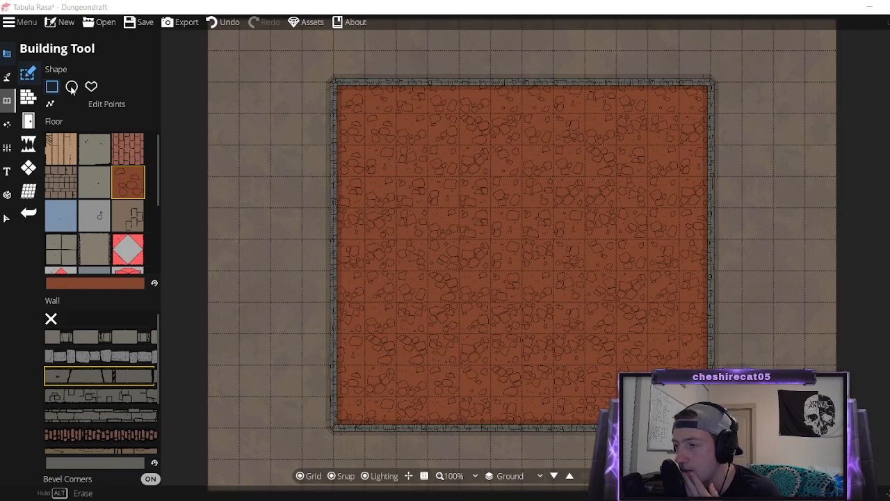
Try point editing with the Wall Tool and the Building Tool on the room's upper-left corner.
click(28, 97)
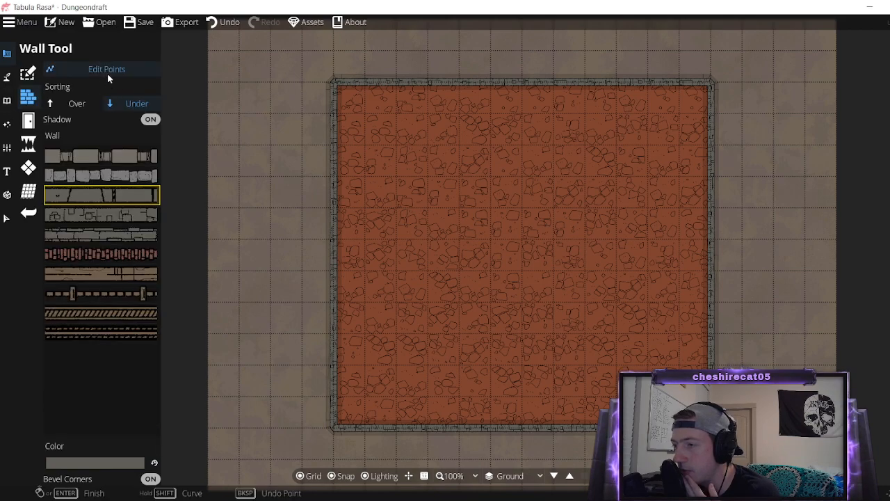
click(107, 72)
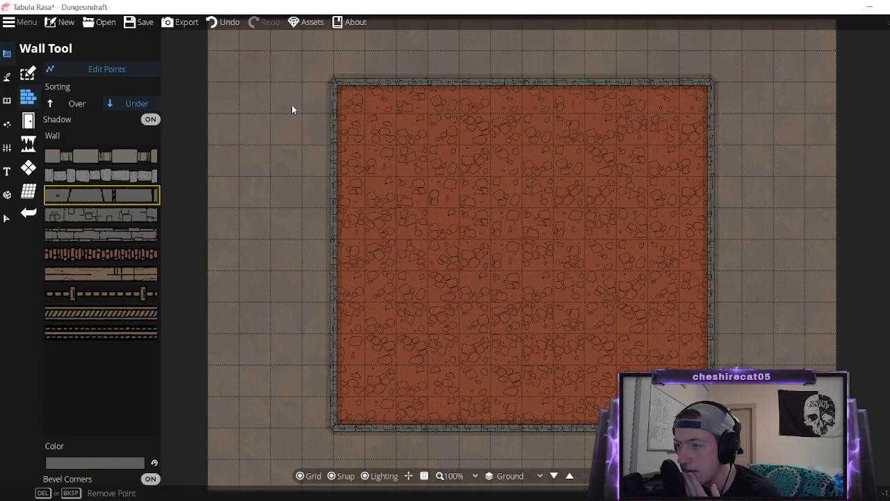
click(28, 73)
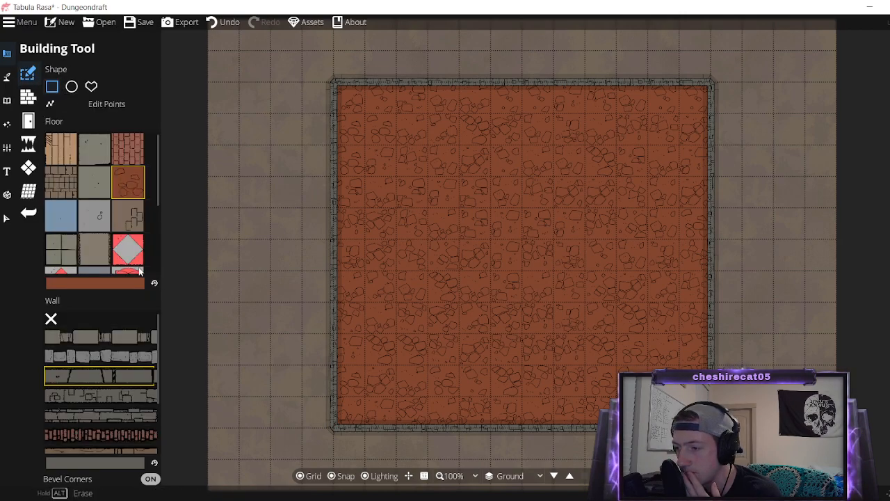
click(108, 102)
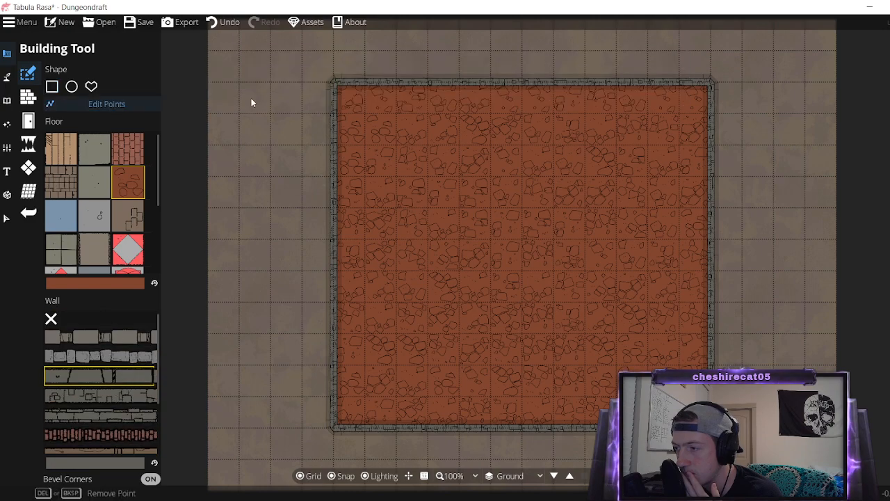
mouse_move(334, 85)
mouse_down()
mouse_move(367, 110)
mouse_move(324, 81)
mouse_move(334, 83)
mouse_up()
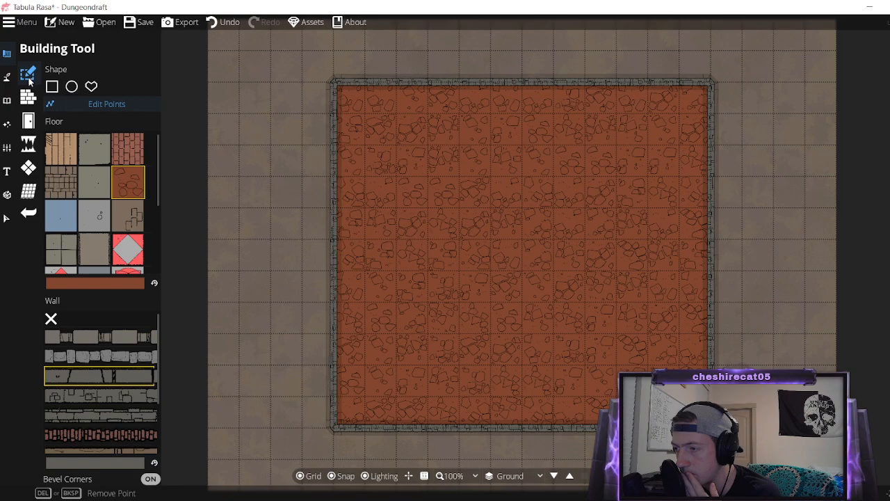
Try adding circular building shapes over the room's upper-left corner, and undo them.
click(71, 86)
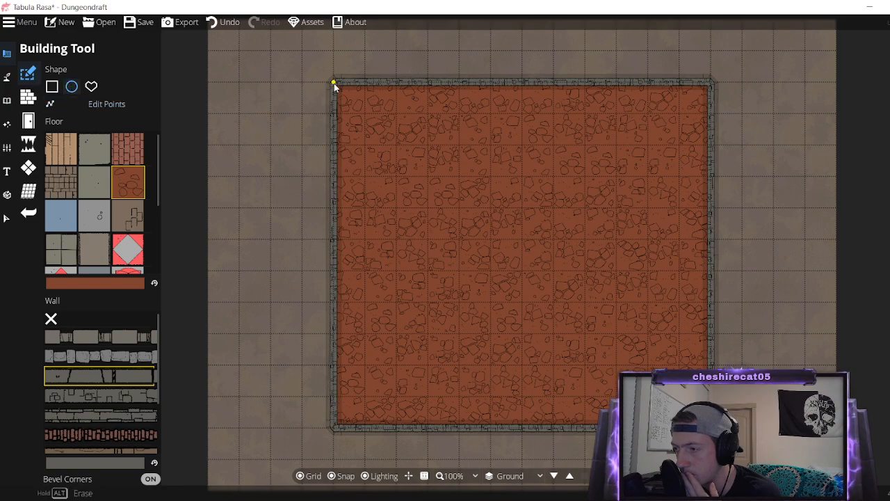
drag(334, 82, 390, 138)
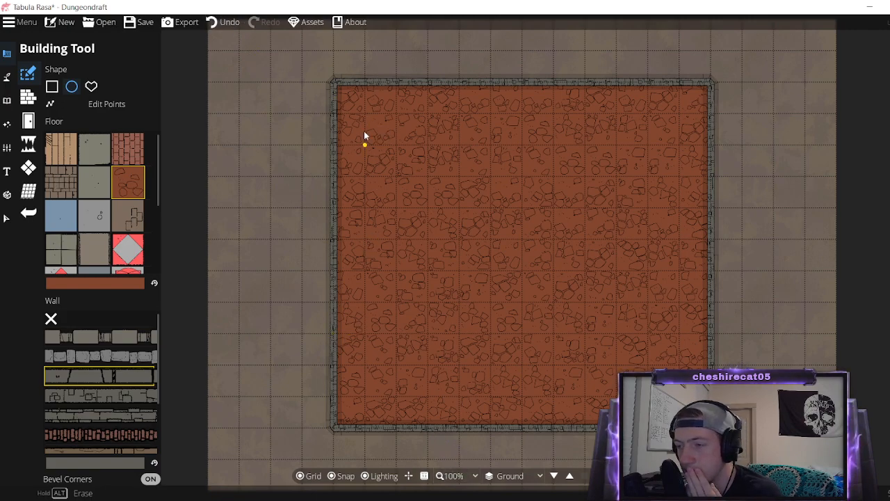
drag(316, 70, 461, 215)
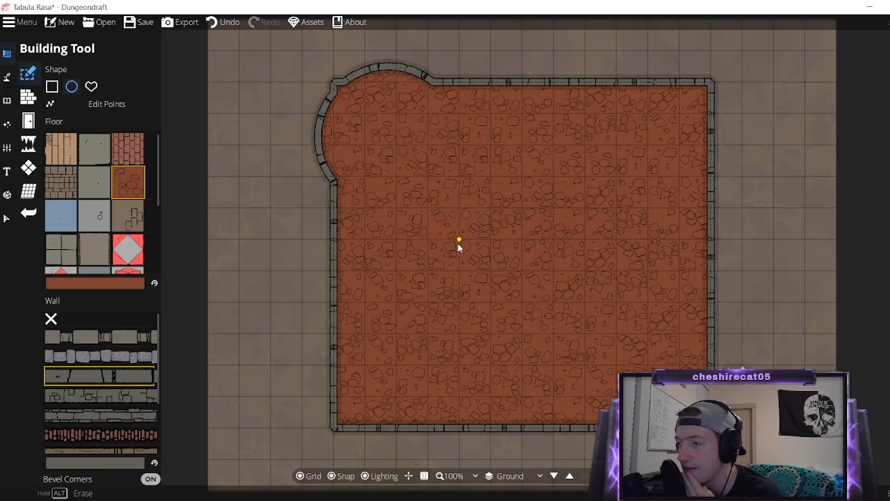
click(224, 22)
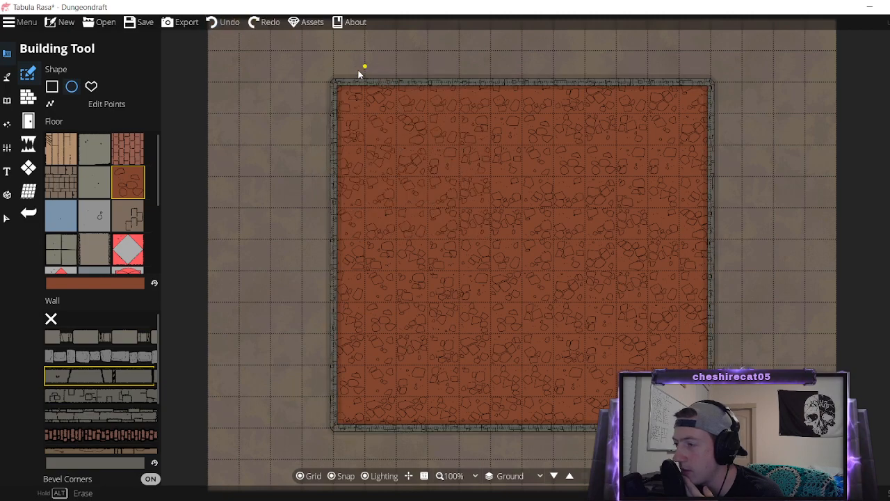
drag(337, 82, 461, 213)
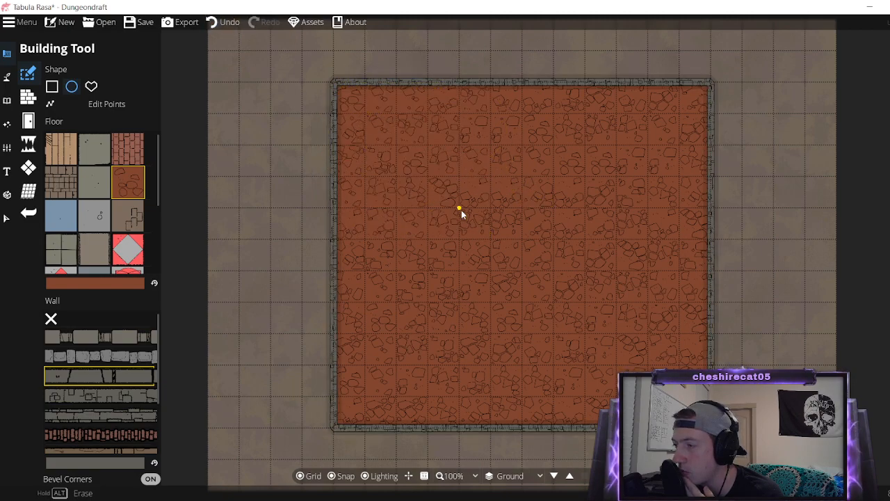
click(216, 26)
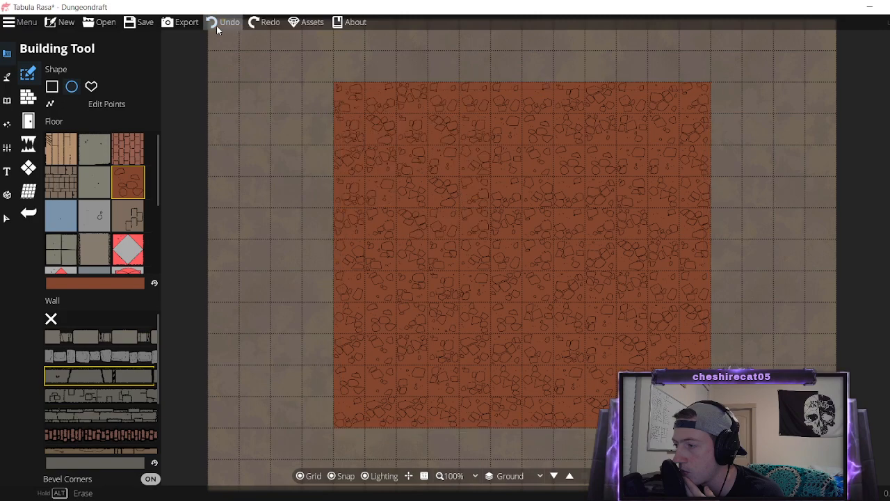
Redo the room's walls and try merging an ellipse about 14 by 13 tiles over the room and editing its wall points.
click(257, 25)
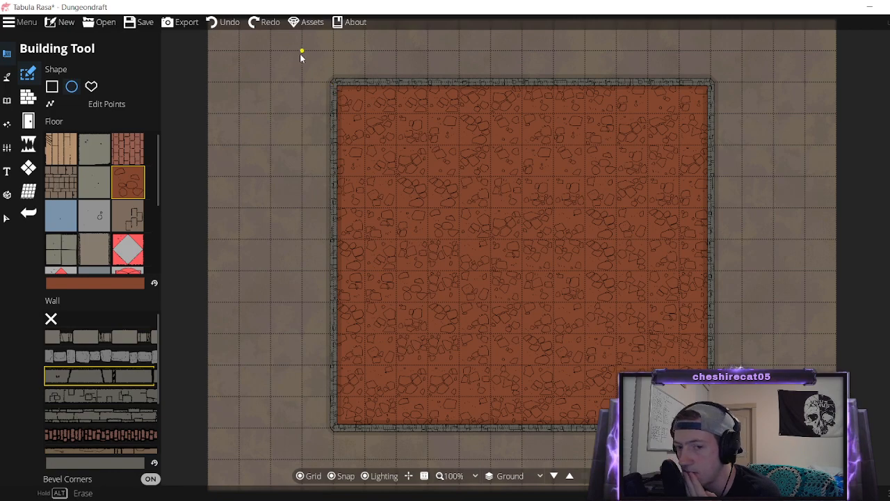
drag(301, 52, 757, 459)
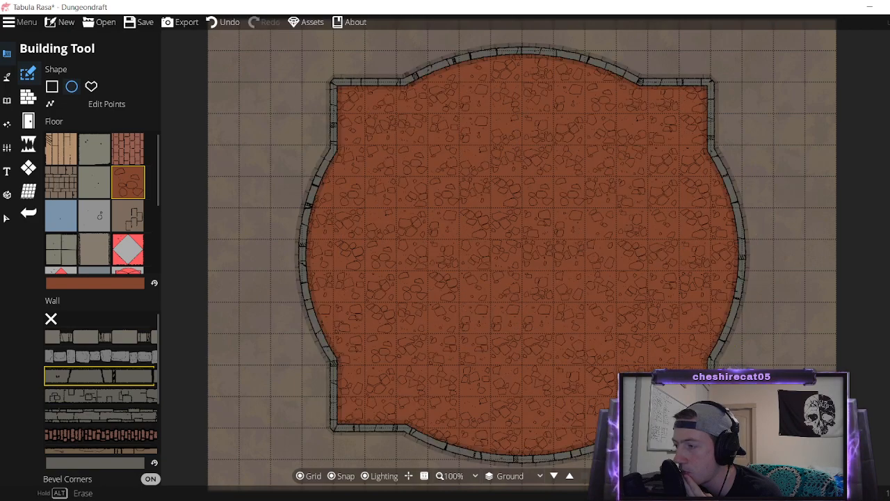
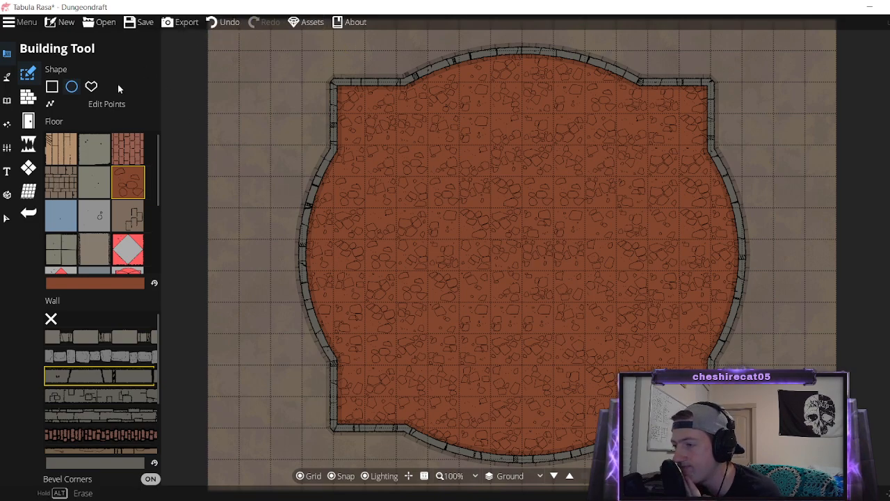
click(132, 104)
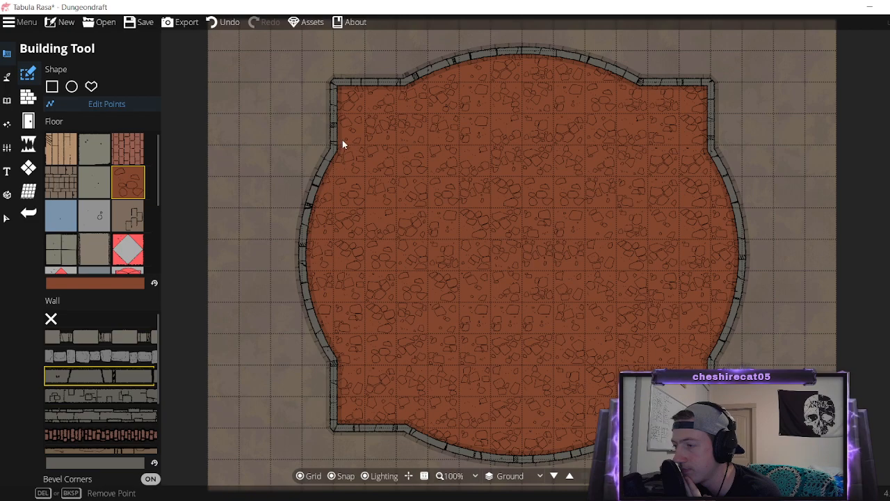
drag(334, 129, 334, 159)
click(221, 21)
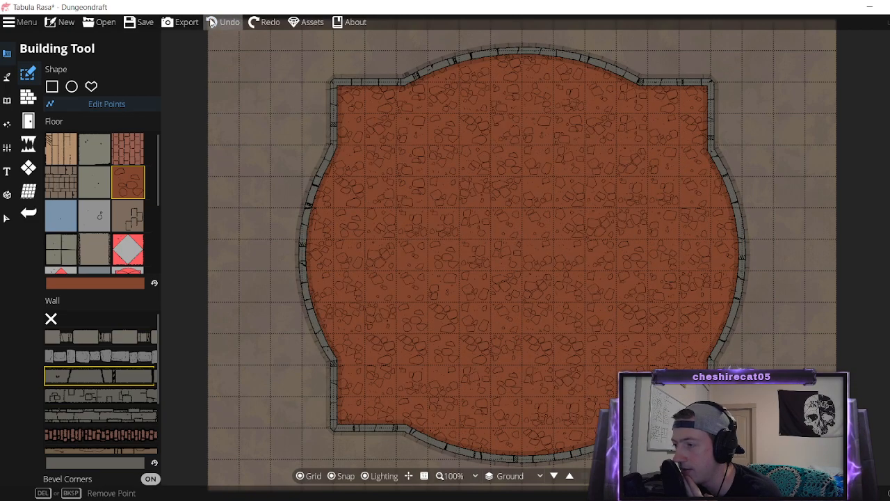
click(212, 22)
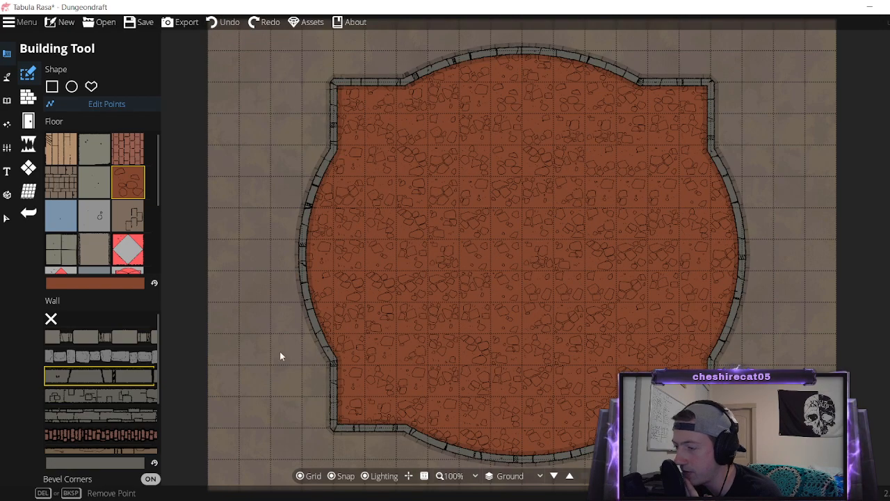
Undo the ellipse and the 12 by 11 tile room until the map is empty.
click(139, 110)
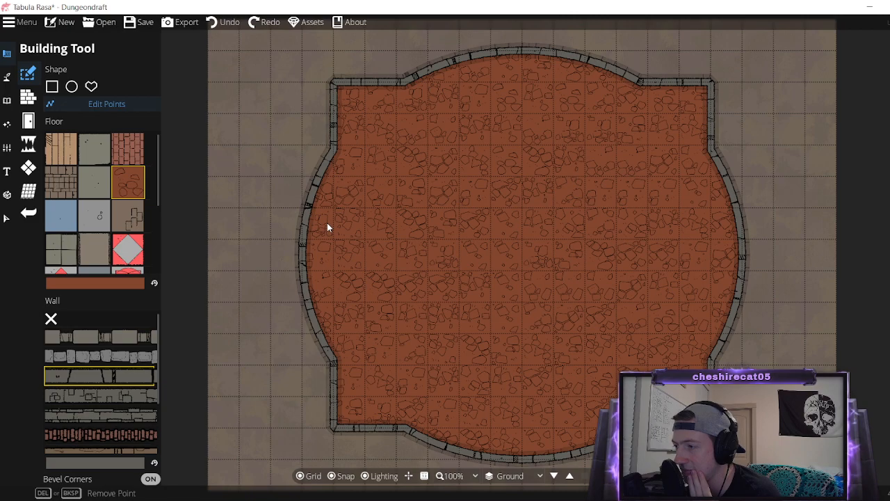
click(215, 23)
click(215, 23)
click(215, 24)
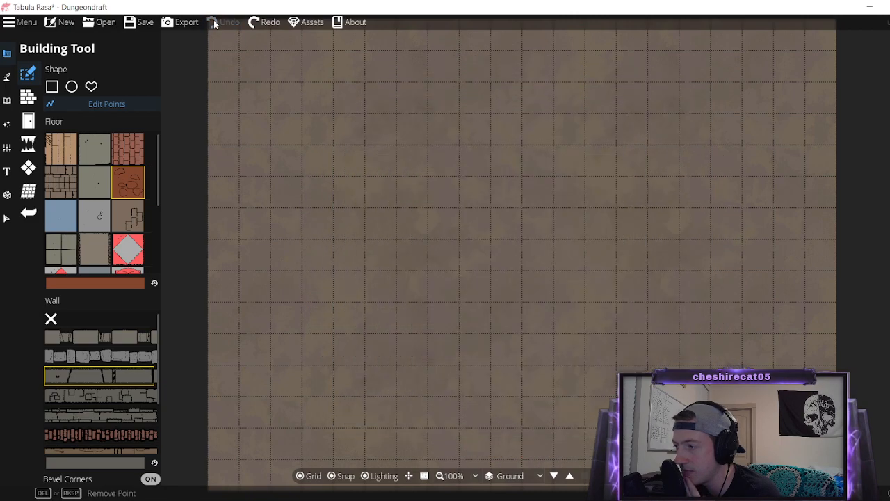
Try an elliptical room and a rectangular room, each about 16 by 13 tiles, and undo both.
click(72, 86)
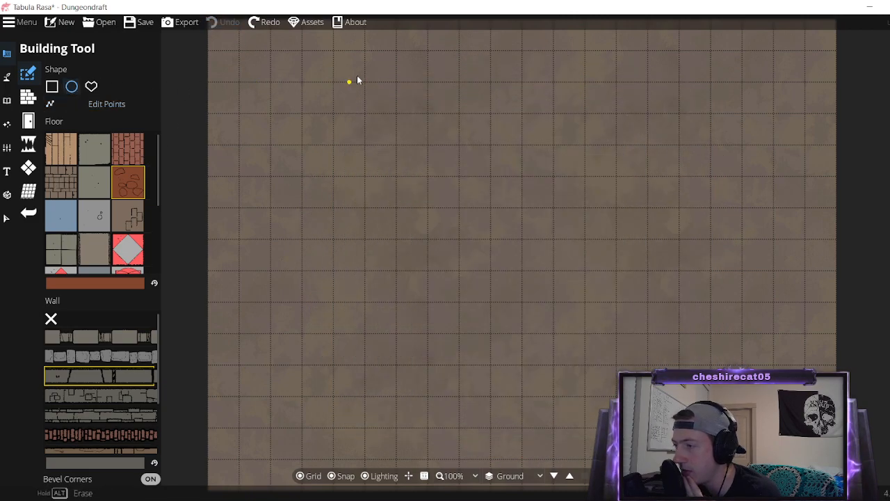
scroll(395, 123, down, 1)
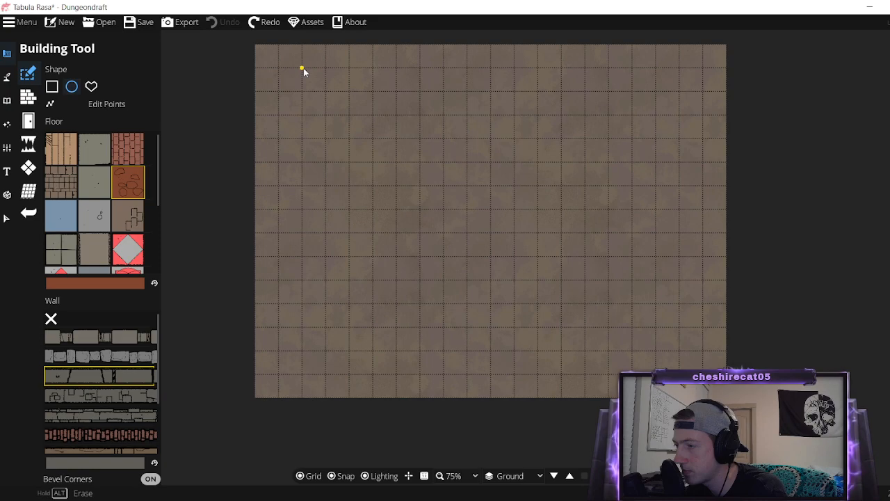
drag(308, 72, 679, 374)
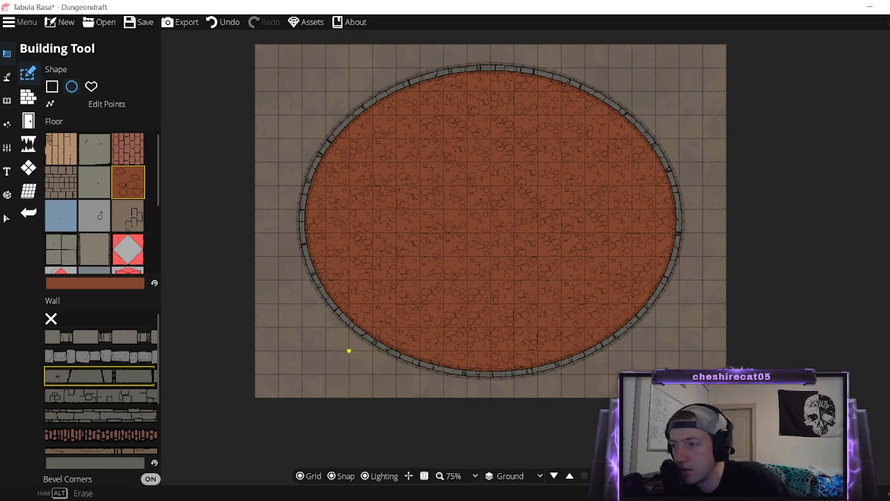
click(53, 87)
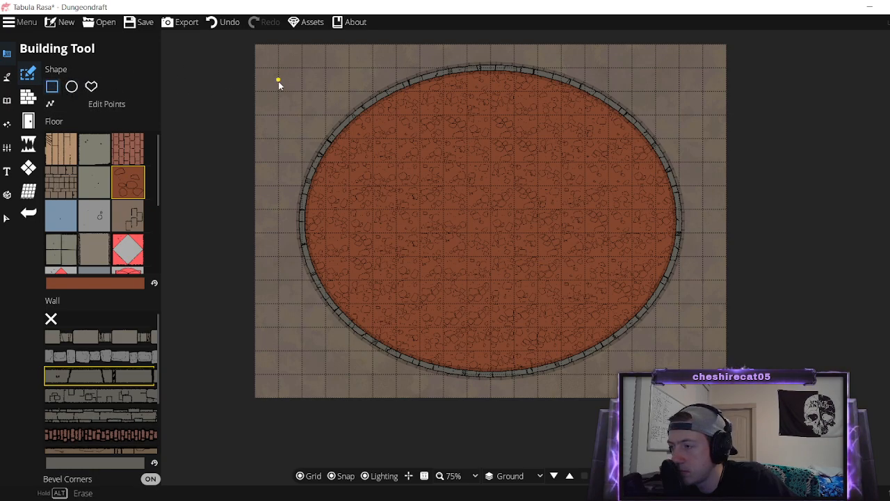
drag(302, 68, 680, 374)
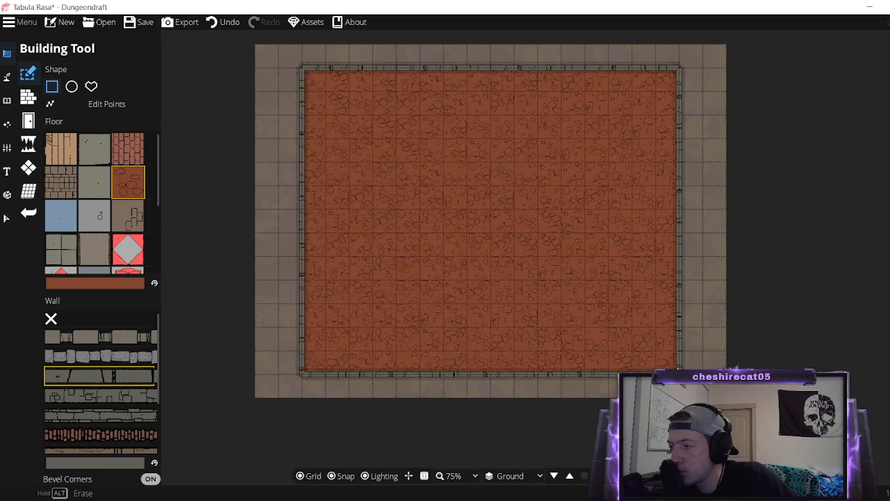
click(212, 22)
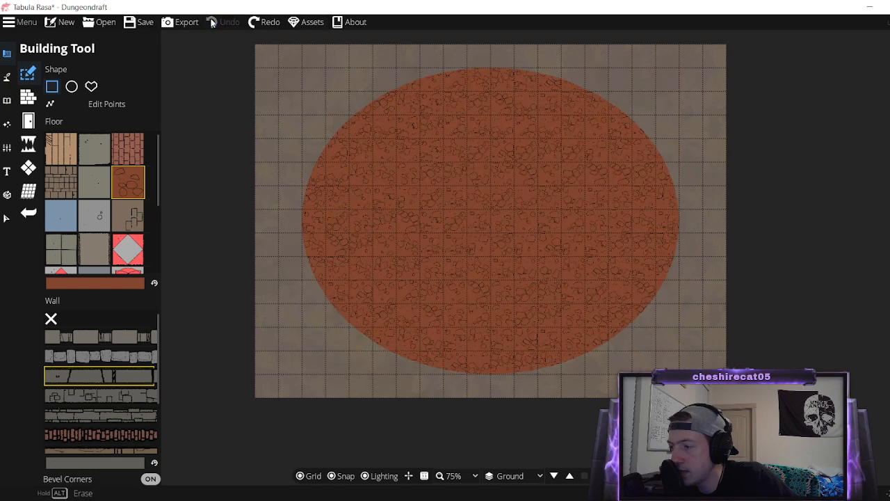
click(212, 22)
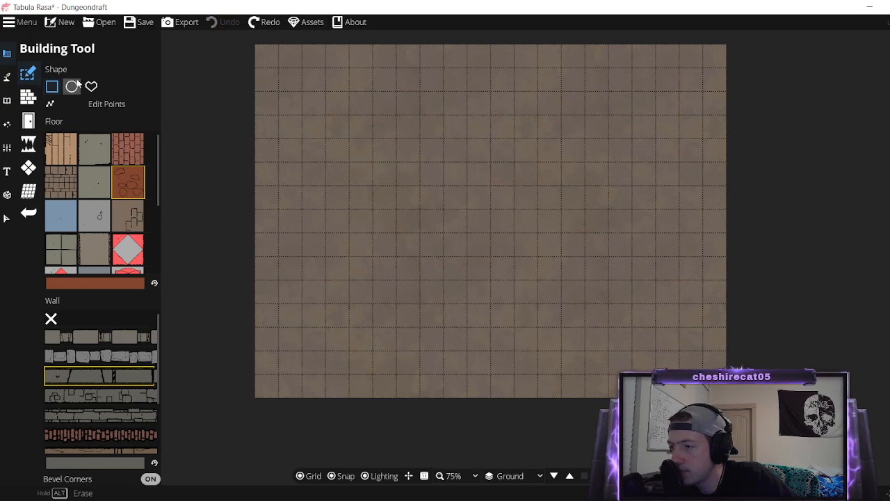
Build a 12 by 11 tile rectangular room and bevel its upper-left corner with wall points two tiles away, moving the corner half a tile inward.
drag(347, 92, 632, 352)
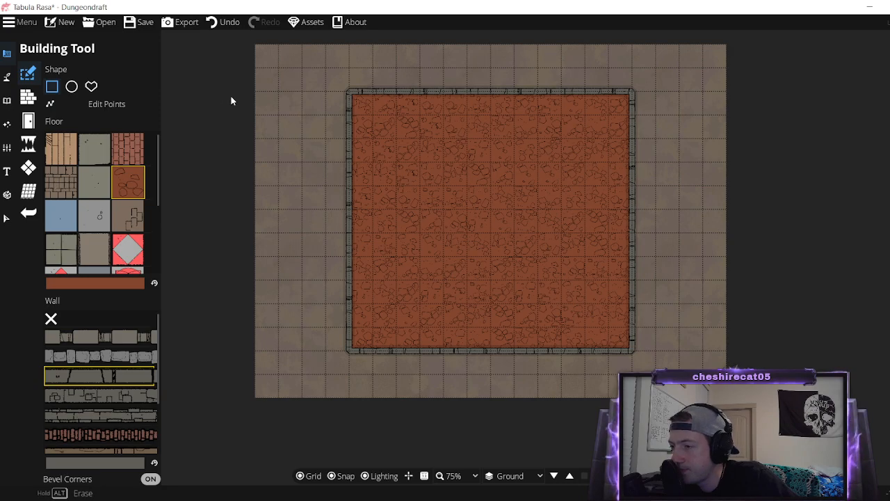
click(91, 86)
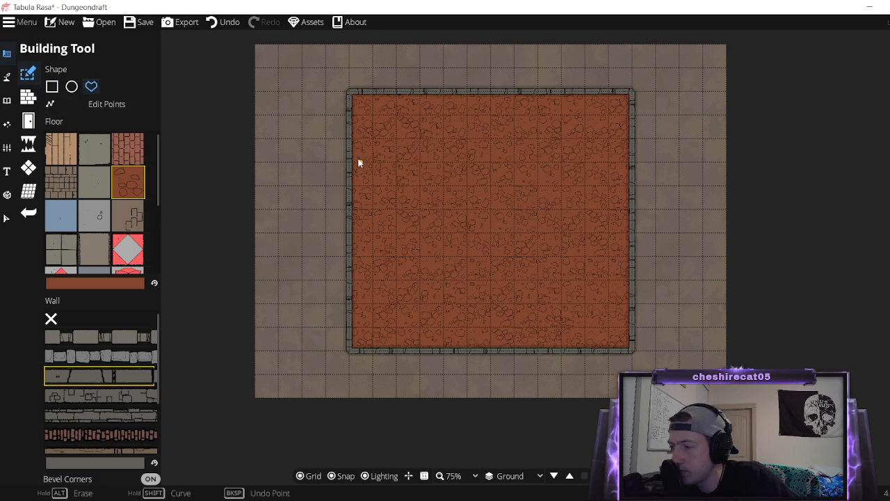
click(101, 104)
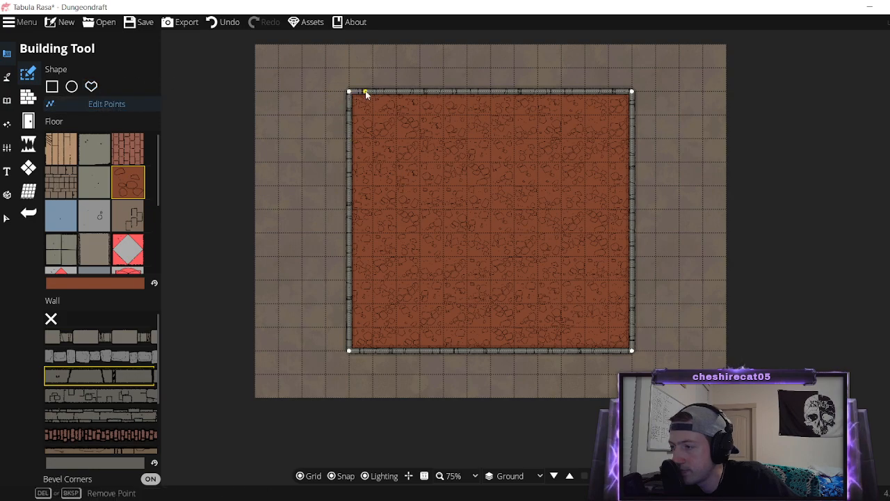
mouse_move(349, 92)
mouse_down()
mouse_move(372, 114)
mouse_move(349, 92)
mouse_move(369, 115)
mouse_move(364, 95)
mouse_move(349, 92)
mouse_up()
click(349, 138)
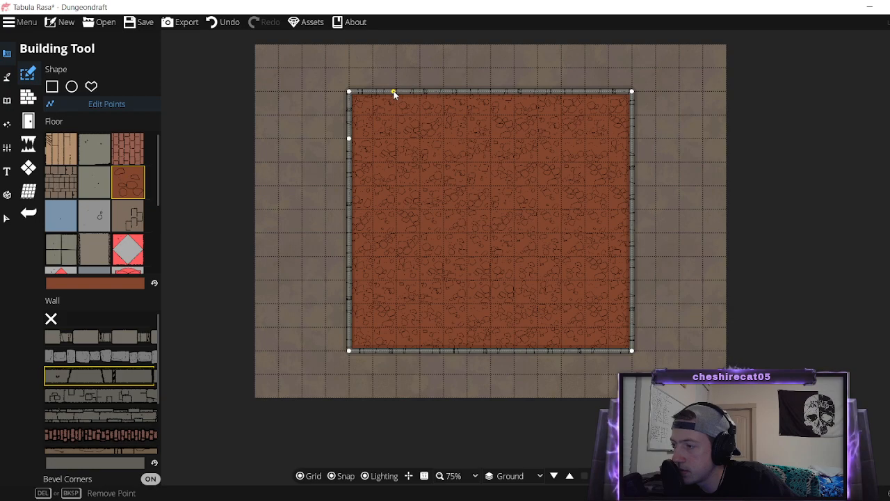
click(394, 92)
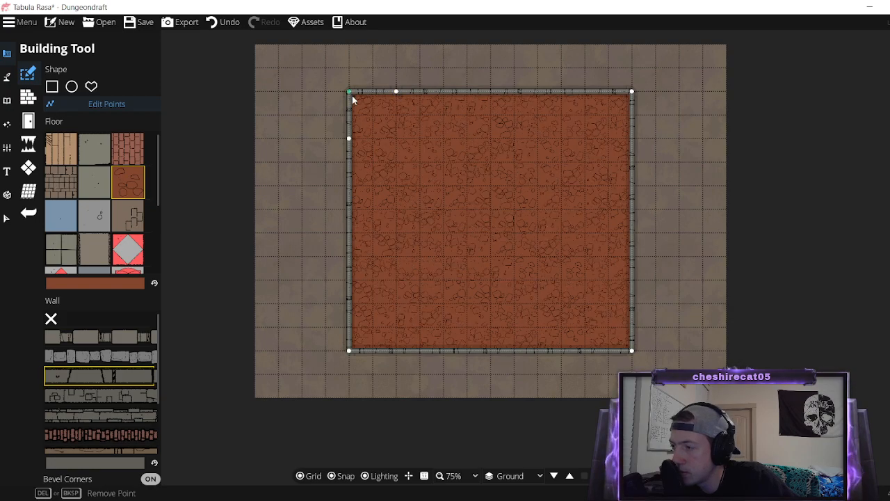
mouse_move(351, 97)
mouse_down()
mouse_move(378, 117)
mouse_move(360, 104)
mouse_up()
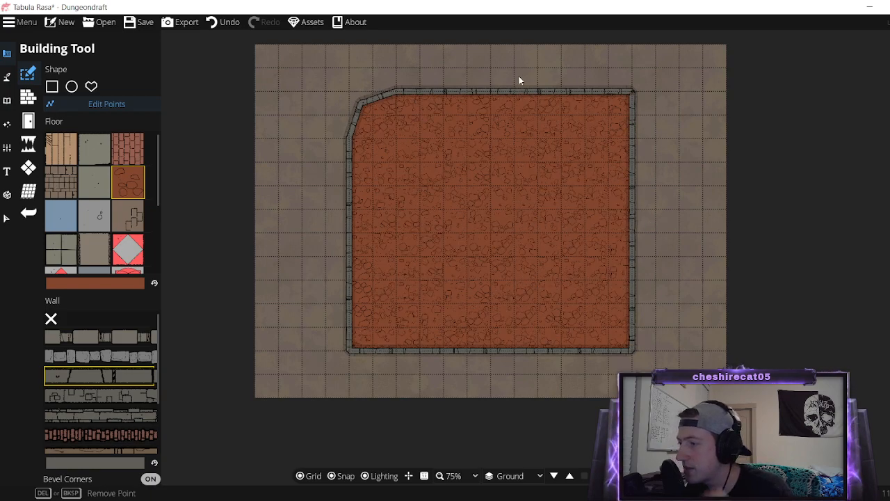
Bevel the room's upper-right corner to match, adding wall points two tiles along each side and moving the corner half a tile inward.
click(583, 91)
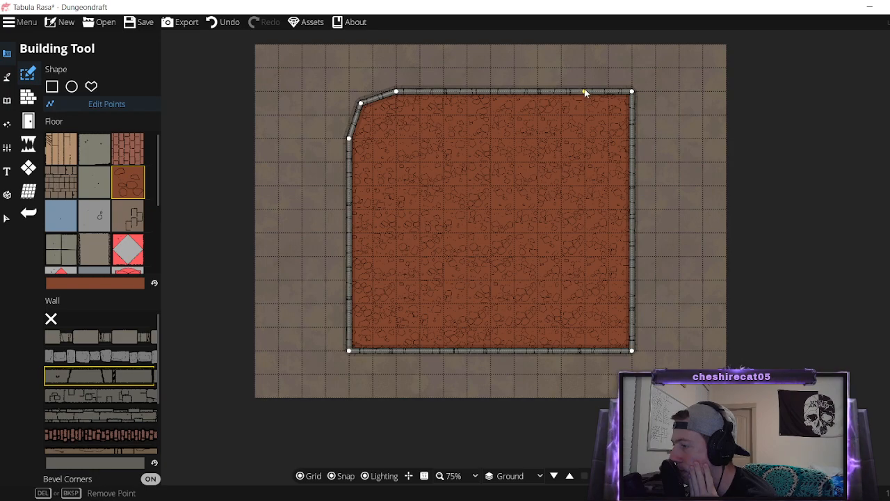
click(631, 139)
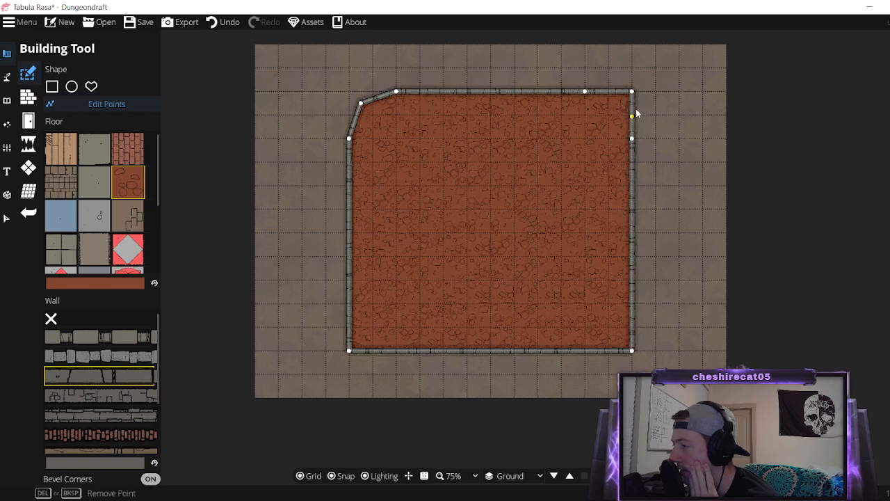
key(Delete)
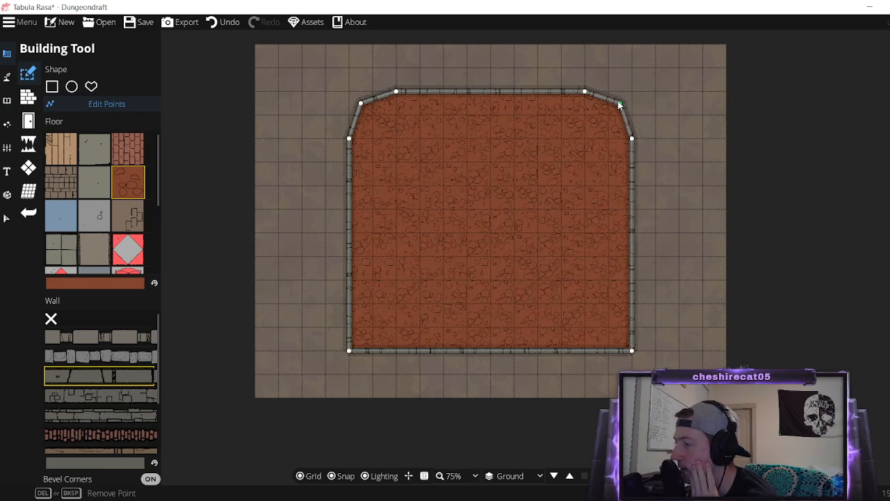
Try rounding the room's upper-left corner with grid-snapped circular building shapes, and undo them.
click(72, 86)
drag(353, 98, 399, 145)
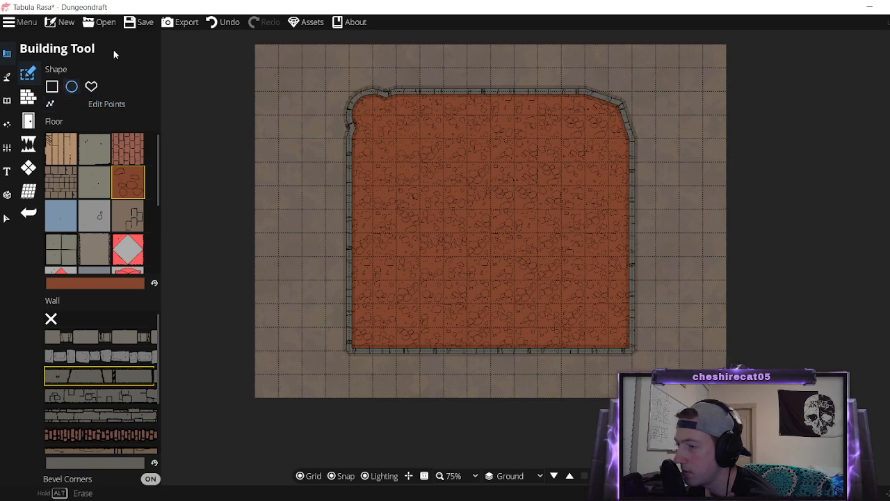
click(209, 21)
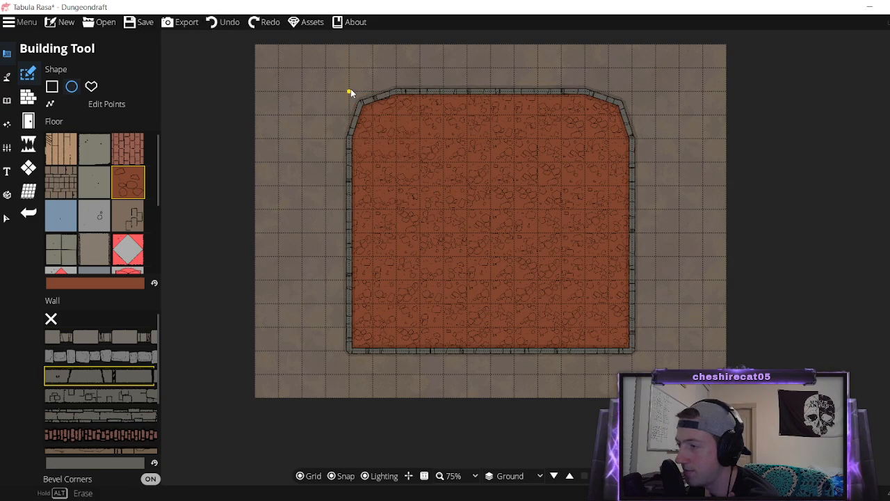
drag(339, 82, 421, 167)
click(226, 22)
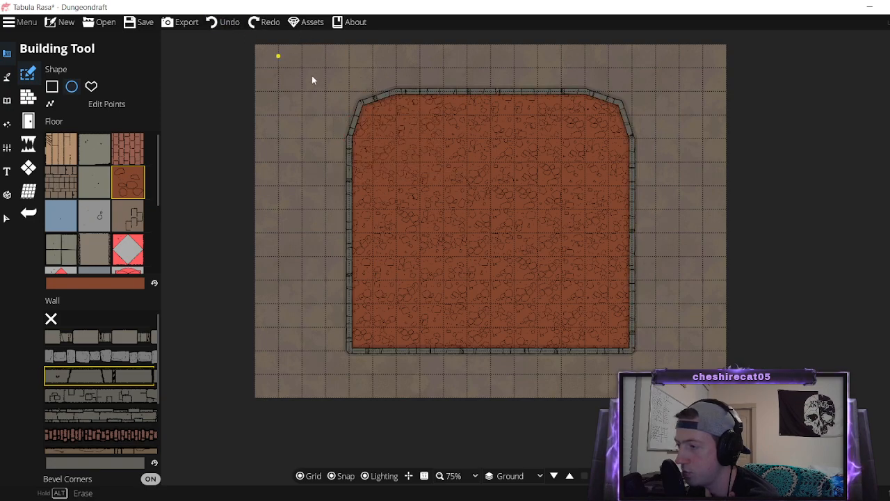
Turn off snapping, try free-placed circular shapes over the room's upper-left corner, and undo them.
click(341, 475)
drag(341, 87, 417, 159)
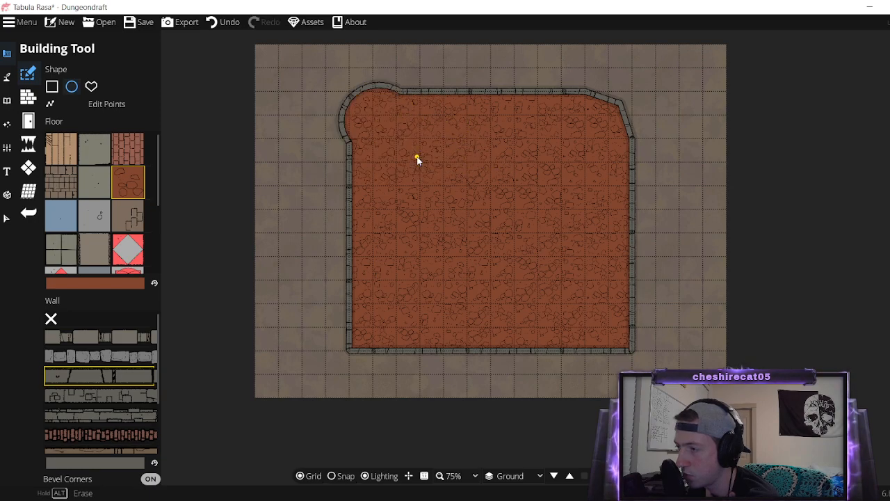
click(229, 24)
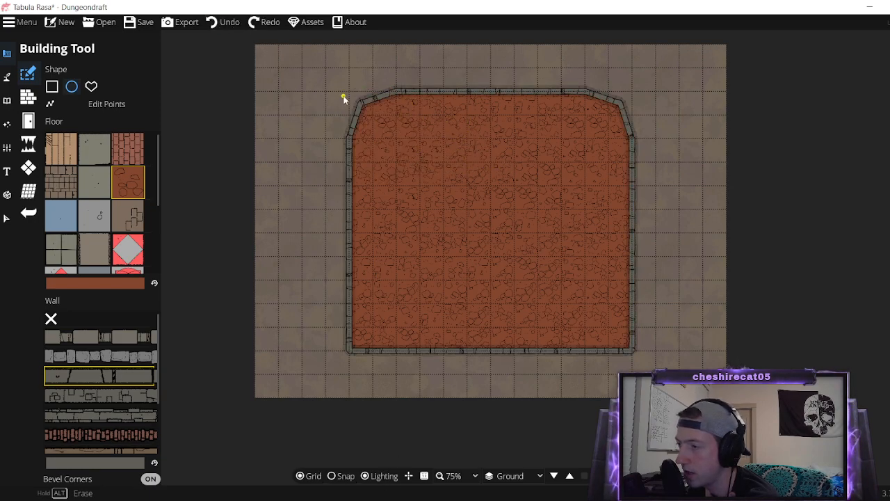
click(416, 171)
click(229, 22)
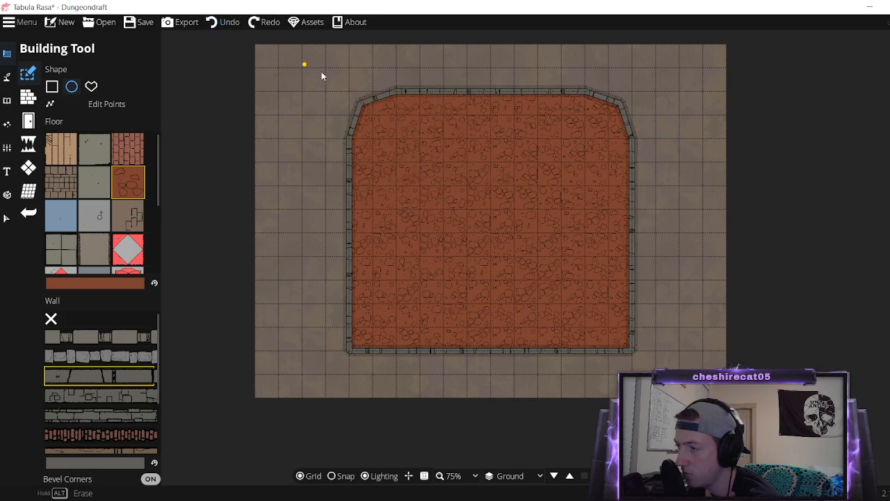
drag(349, 93, 411, 148)
click(230, 21)
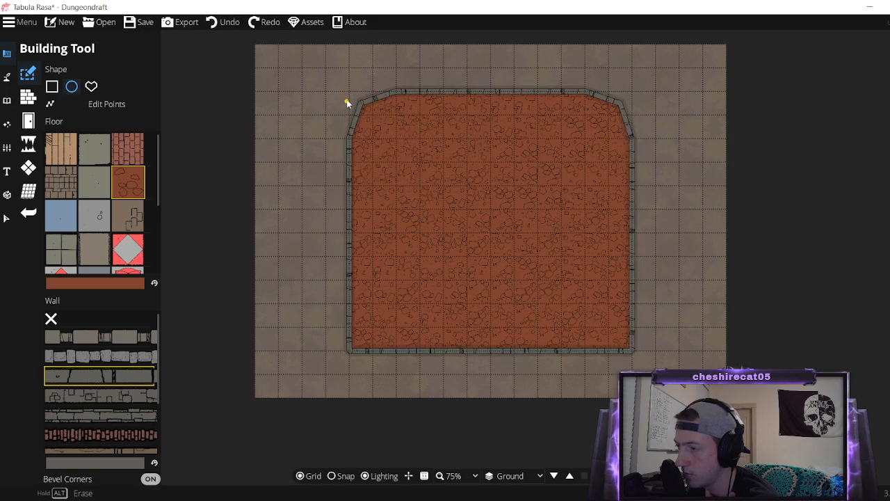
Turn snapping back on, round the room's upper-left corner with a circular shape about three tiles wide, and enable point editing.
click(336, 476)
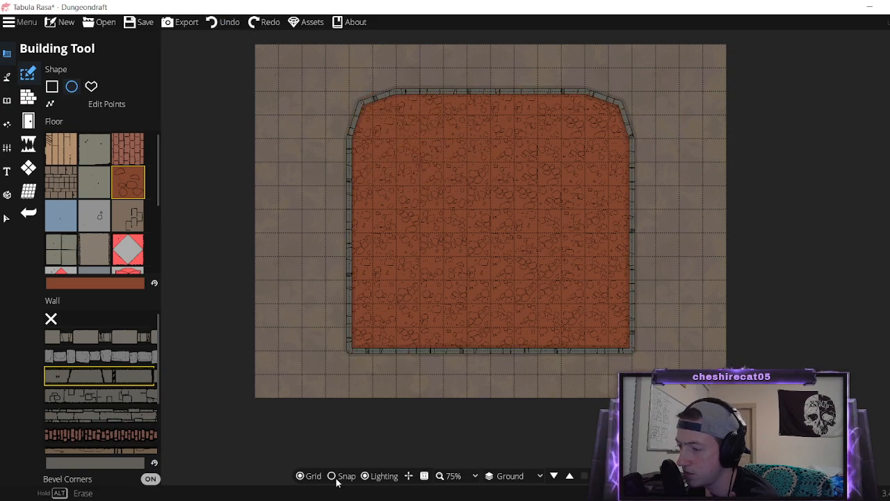
drag(348, 91, 422, 165)
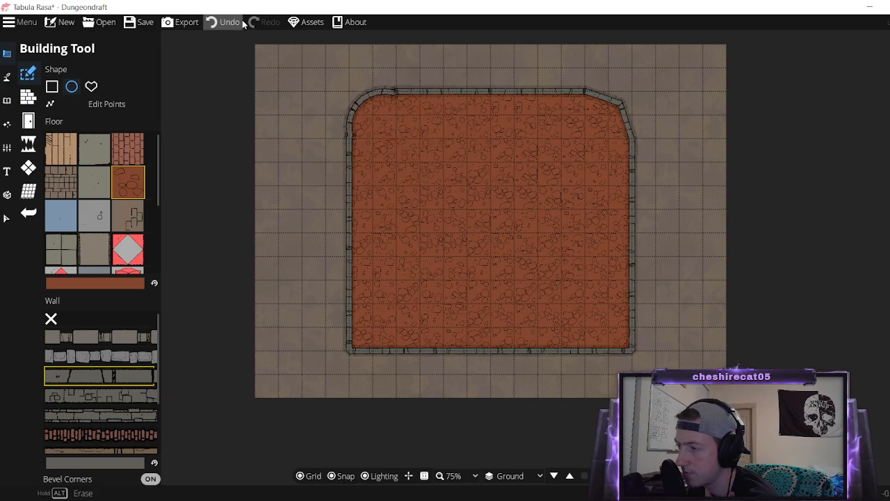
click(105, 104)
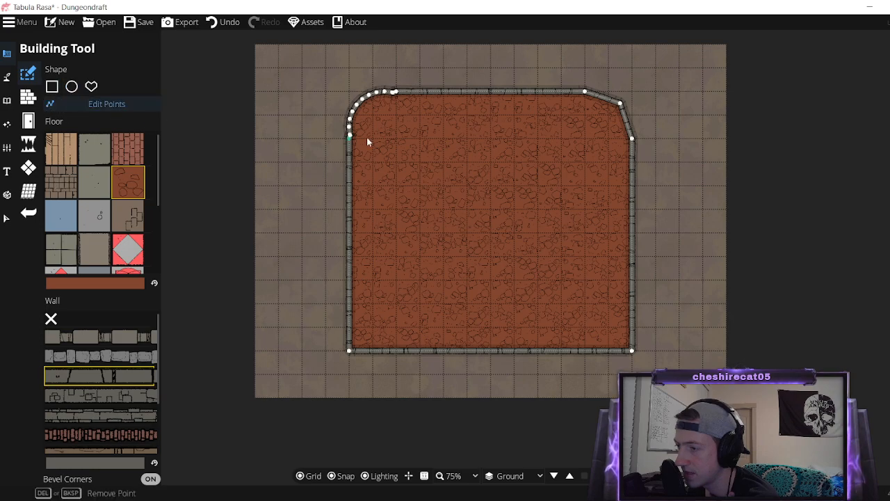
click(360, 133)
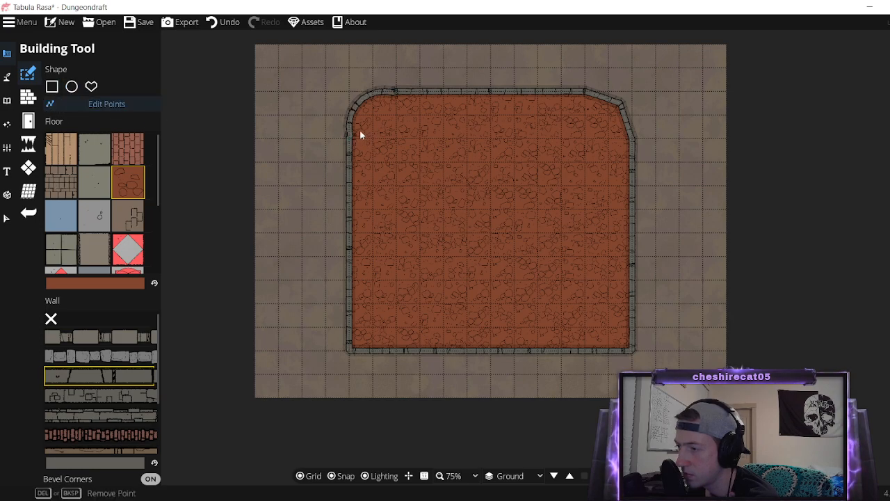
Straighten the left wall just below the rounded upper-left corner by shifting the junction's wall points down in line with the wall.
click(350, 137)
drag(349, 138, 339, 139)
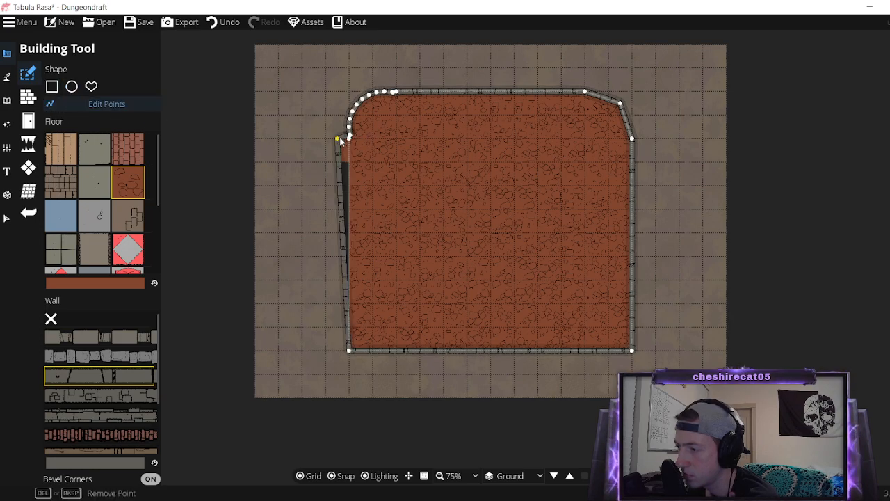
key(Delete)
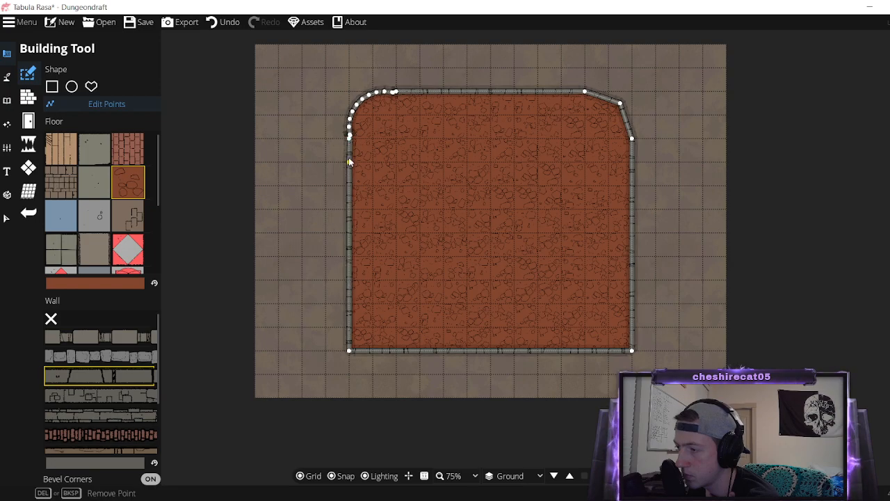
click(354, 160)
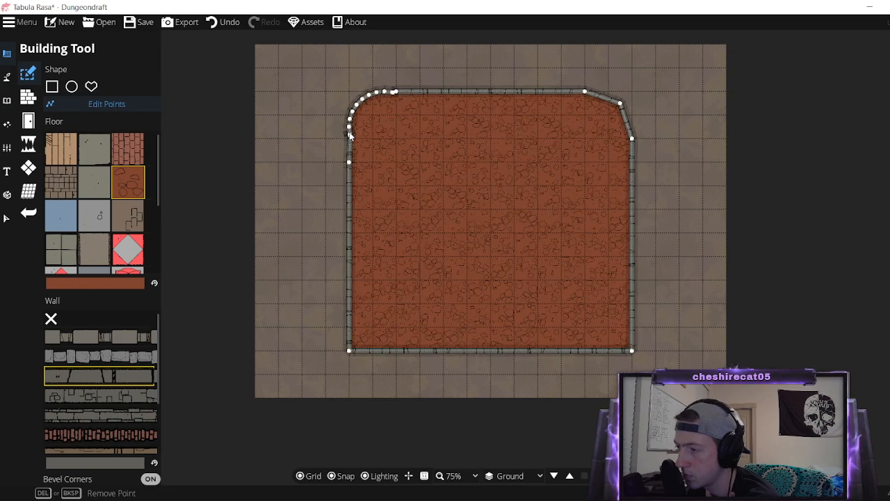
click(350, 138)
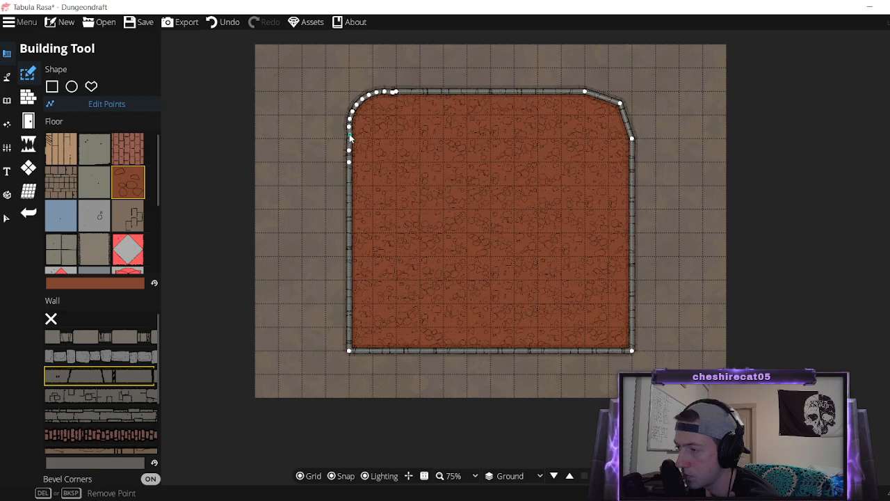
key(Escape)
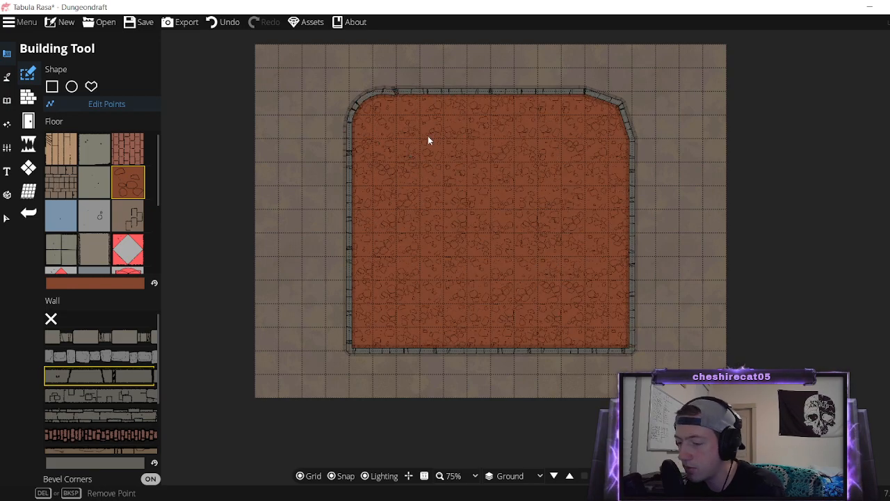
Smooth the top wall beside the rounded upper-left corner by moving the stray junction points along the wall line.
scroll(400, 125, up, 1)
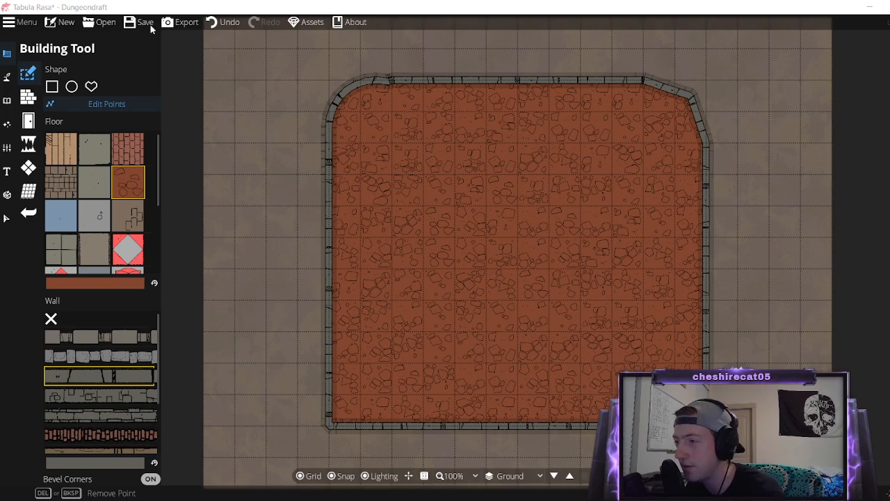
click(397, 81)
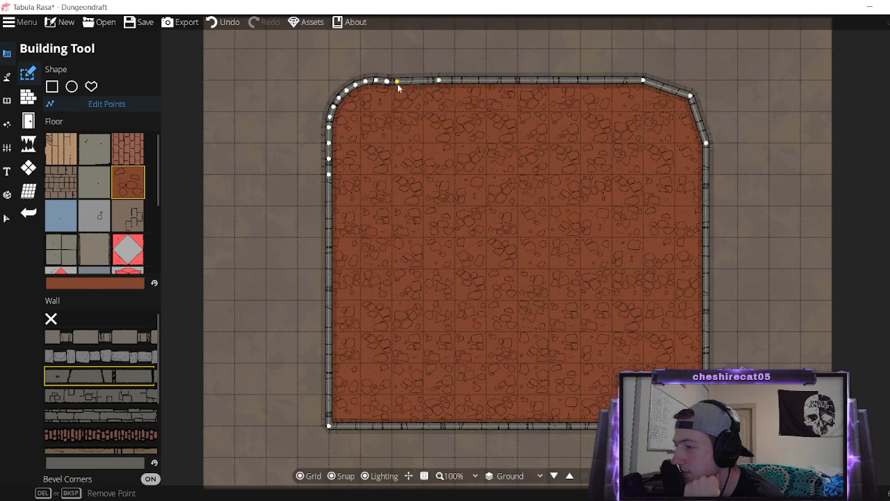
key(Delete)
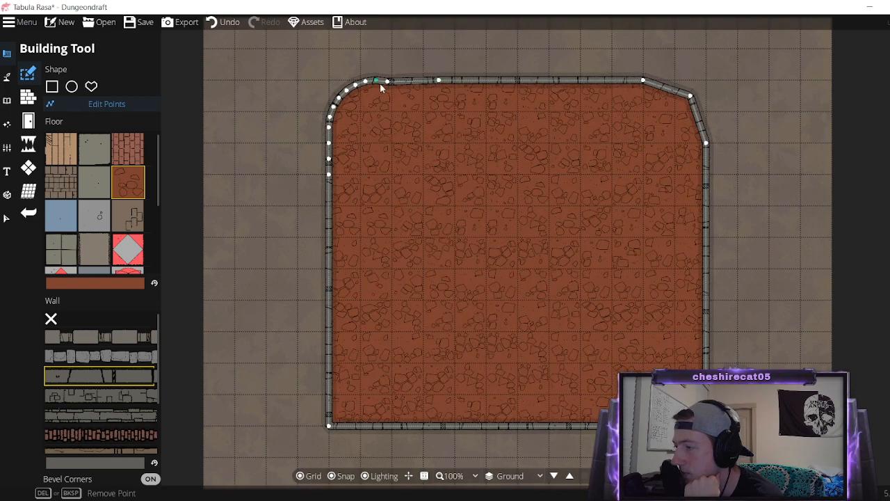
click(542, 154)
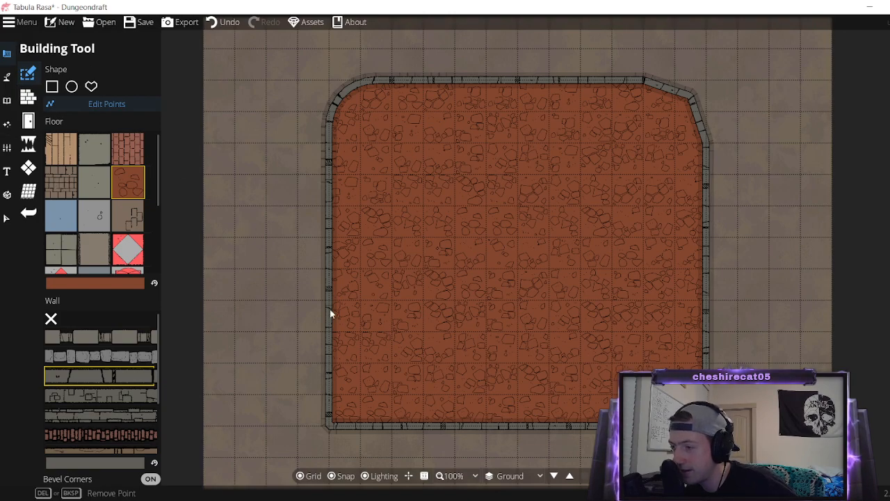
Bevel the lower-left corner half a tile inward between wall points two tiles along each side, and add a matching point on the right wall.
click(328, 363)
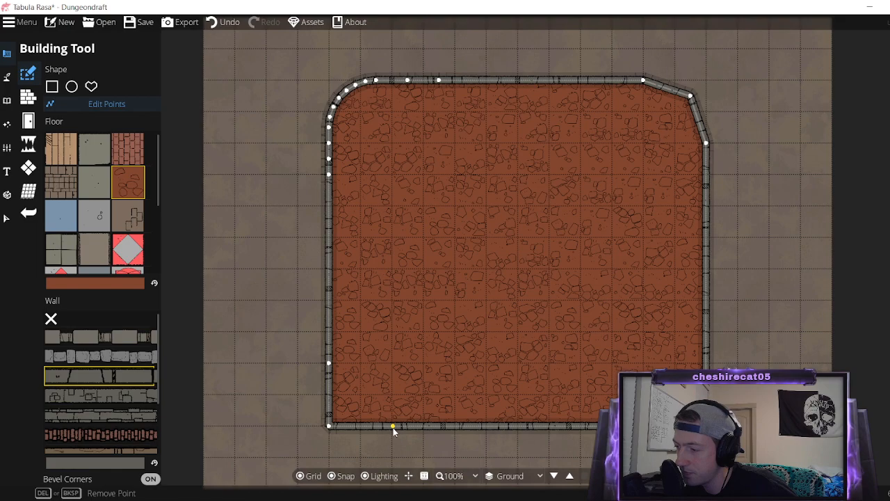
click(391, 426)
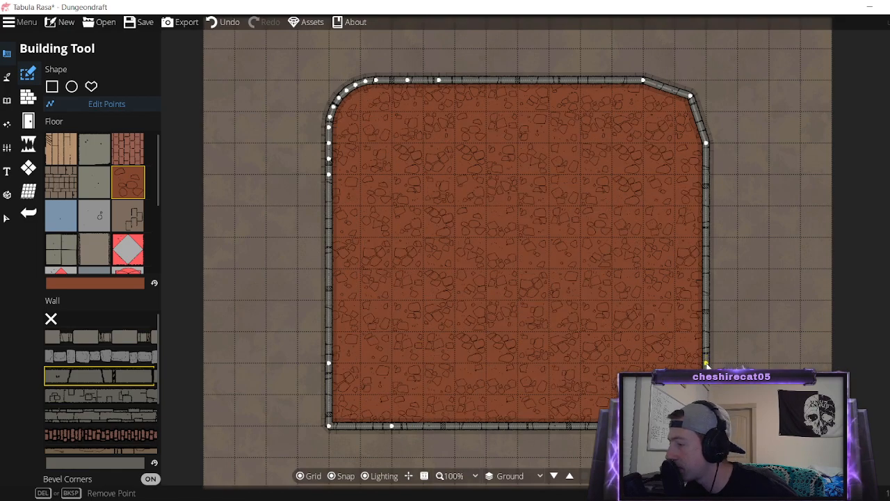
click(705, 362)
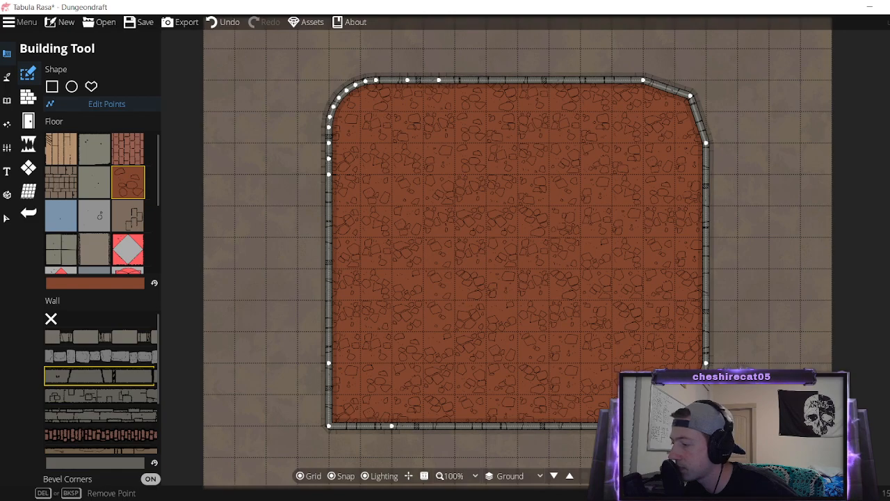
key(Delete)
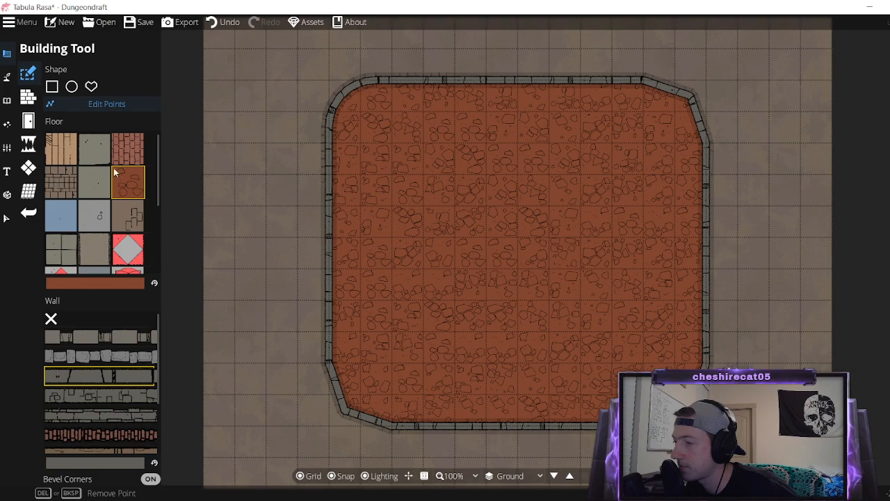
Round the room's lower-left, lower-right and upper-right corners with circular building shapes about two and a half tiles wide.
click(71, 87)
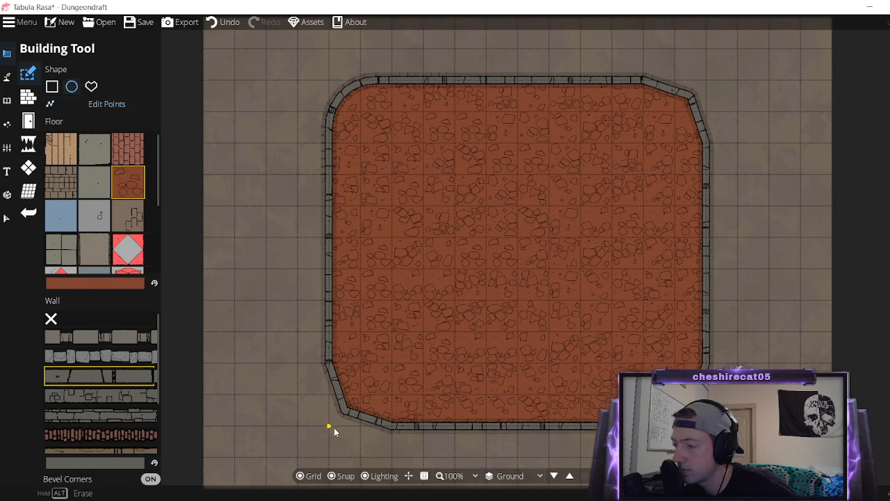
mouse_move(331, 426)
mouse_down()
mouse_move(378, 368)
mouse_move(391, 366)
mouse_up()
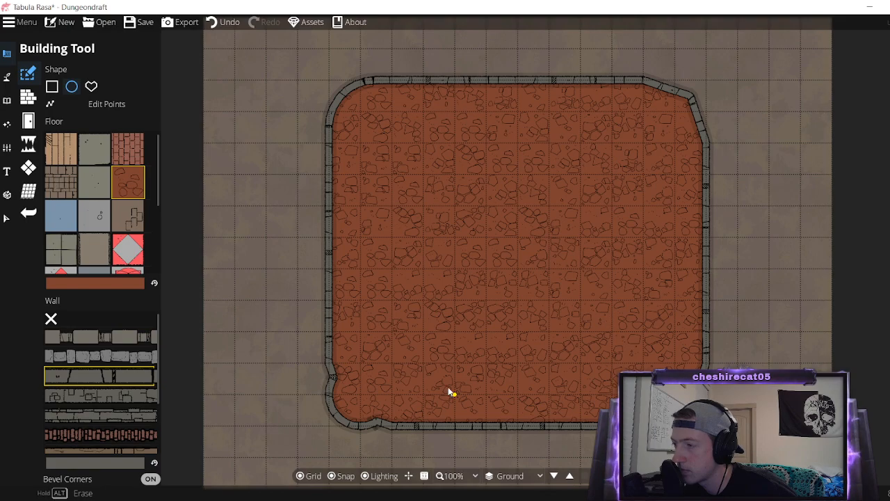
click(222, 21)
drag(361, 414, 416, 350)
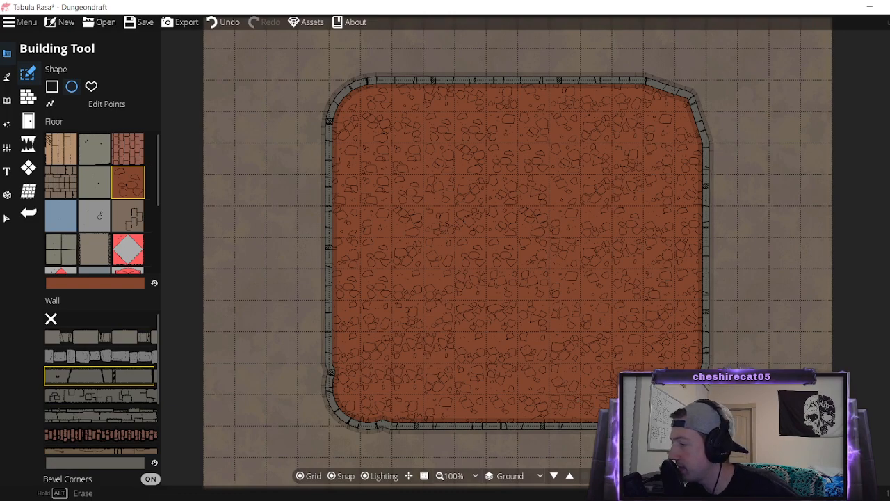
drag(705, 425, 627, 350)
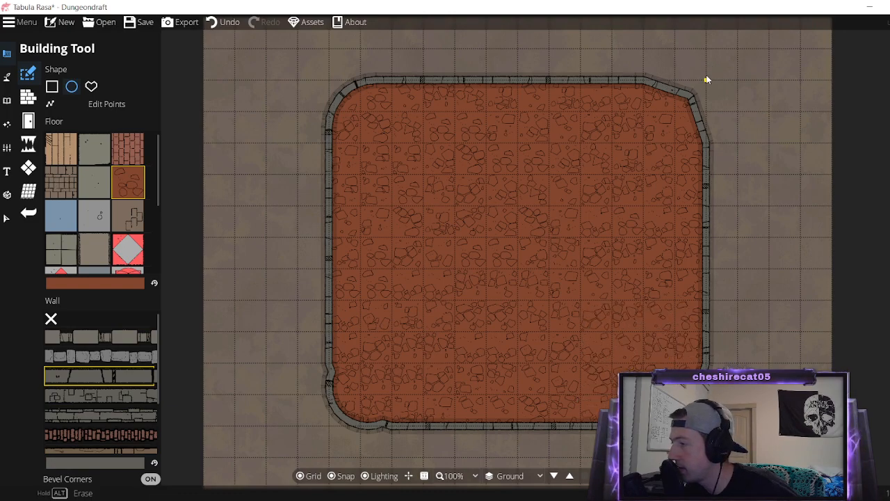
drag(706, 80, 628, 162)
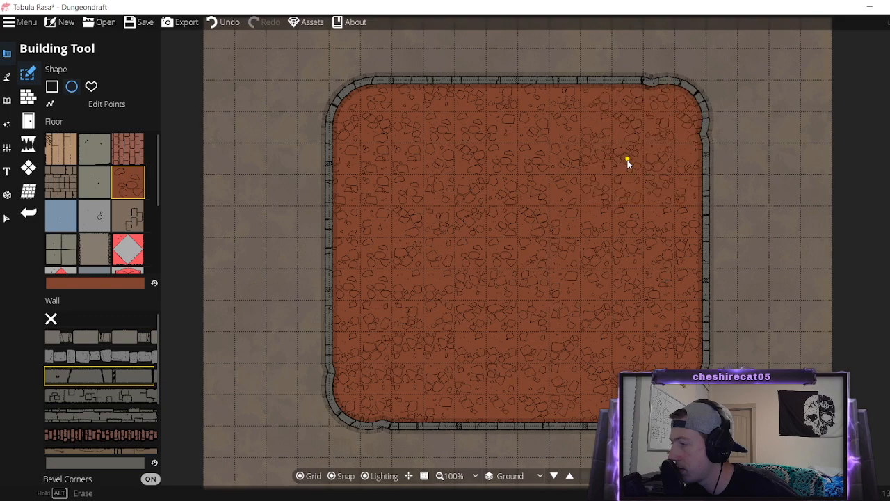
Edit the wall points beside the lower-left and lower-right corners so the curves run smoothly into the straight walls.
click(115, 104)
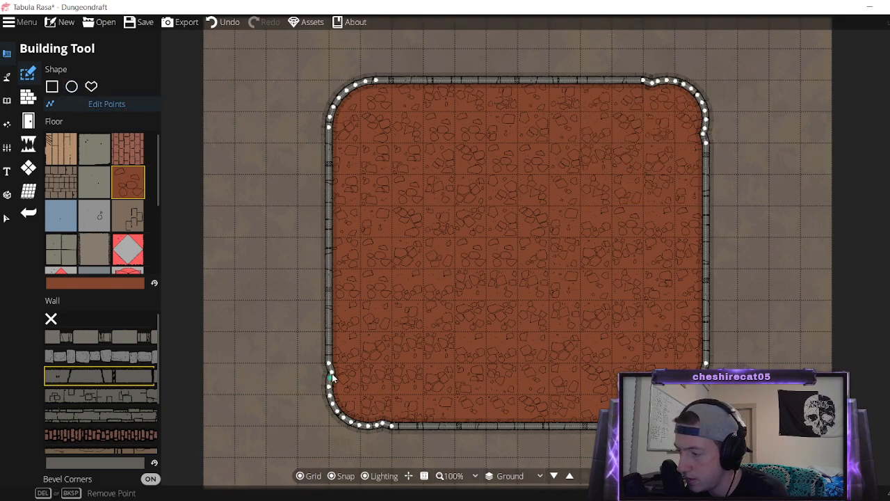
click(327, 332)
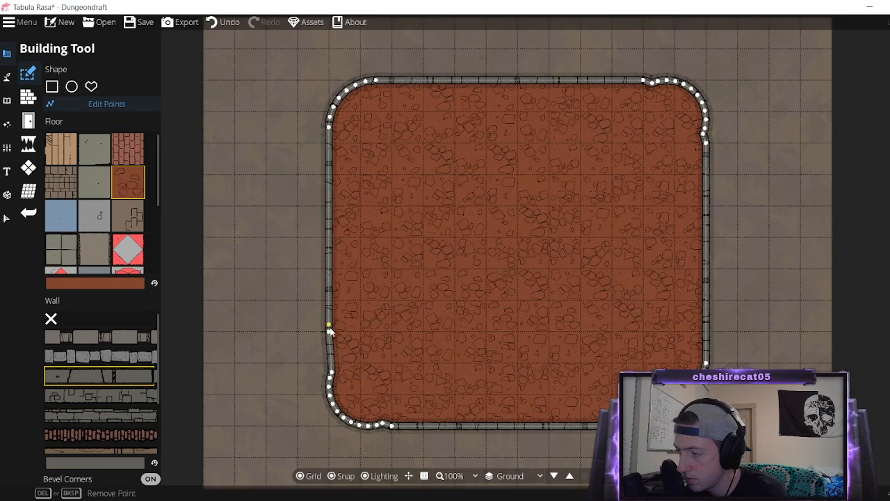
drag(331, 370, 329, 348)
drag(331, 378, 329, 376)
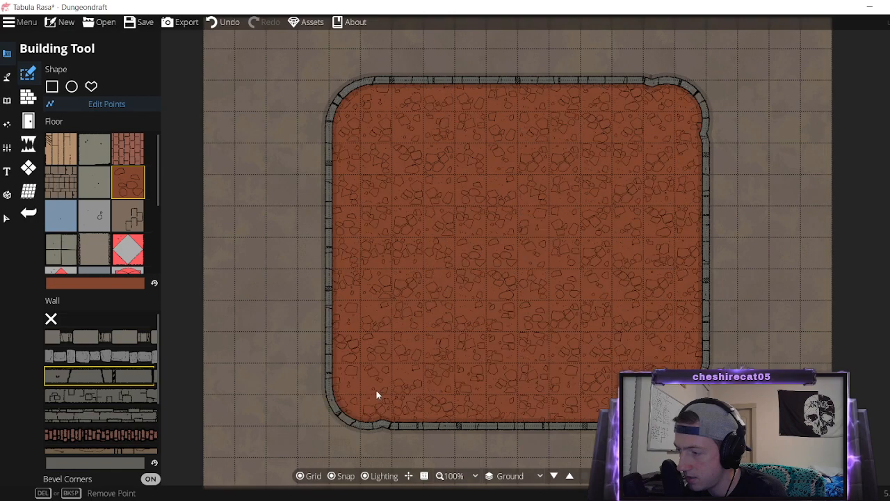
mouse_move(390, 427)
mouse_down()
mouse_move(439, 429)
mouse_move(378, 425)
mouse_move(395, 428)
mouse_up()
click(392, 426)
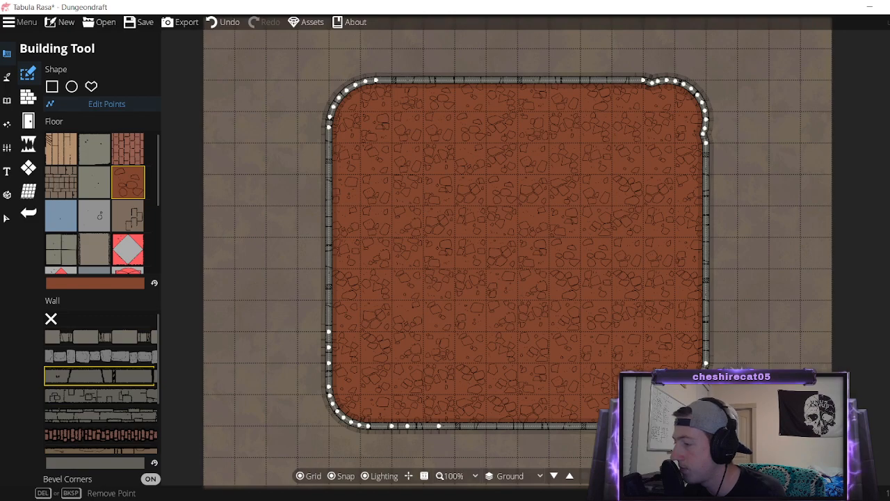
mouse_move(706, 362)
mouse_down()
mouse_move(706, 332)
mouse_move(705, 364)
mouse_up()
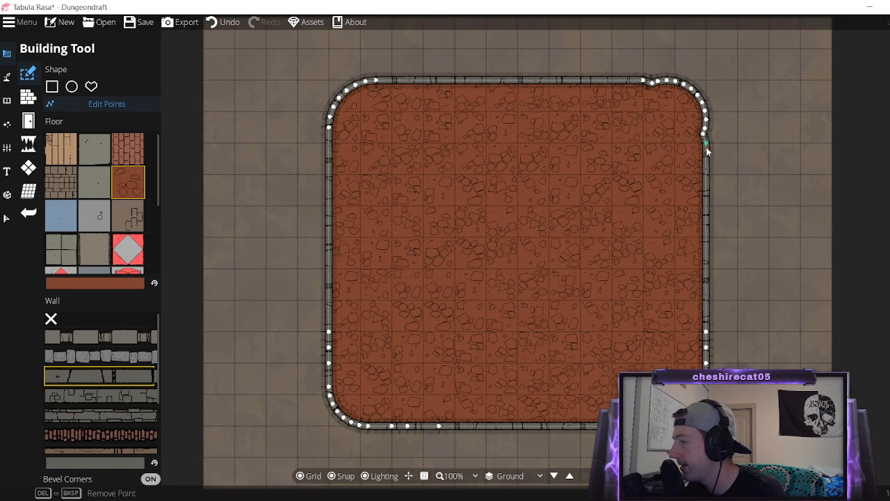
Align the wall points beside the upper-right corner with the right and top walls to remove the kinks.
mouse_move(706, 149)
mouse_down()
mouse_move(706, 164)
mouse_move(702, 141)
mouse_up()
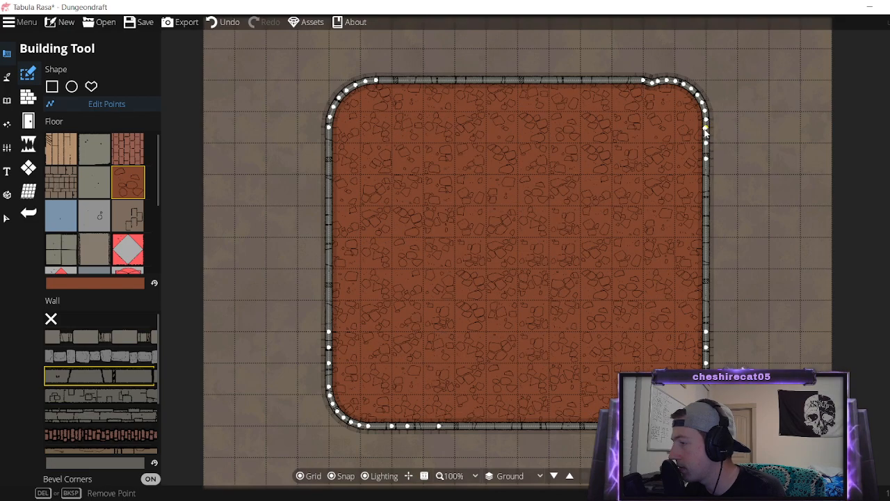
click(706, 130)
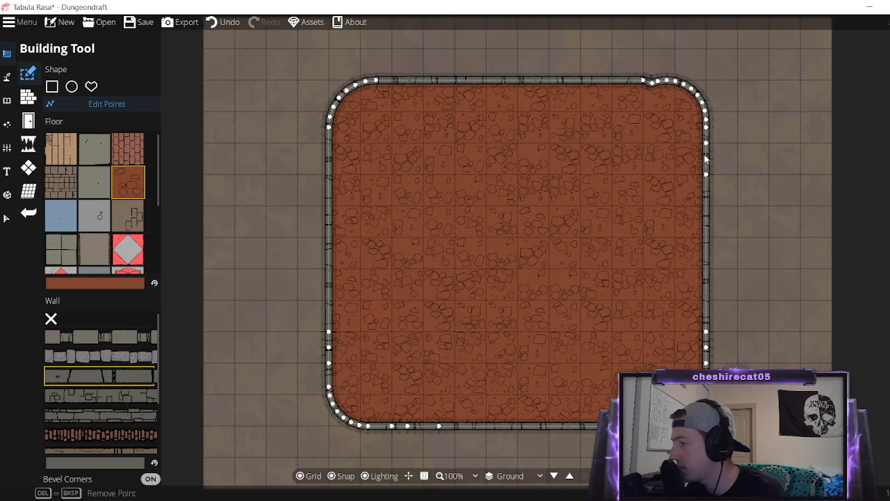
click(706, 174)
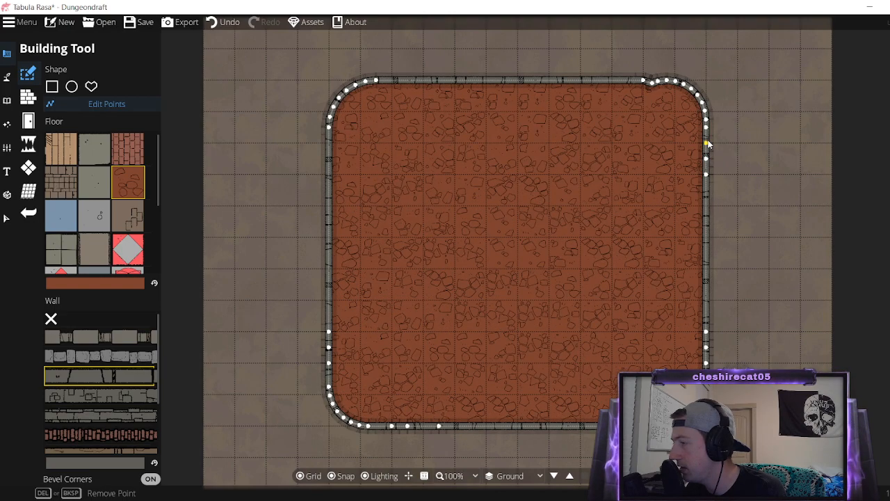
click(706, 143)
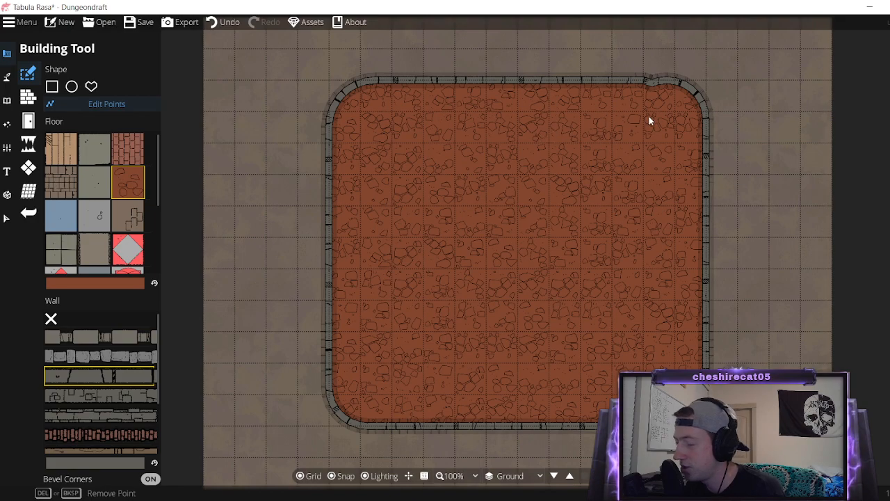
drag(640, 79, 624, 80)
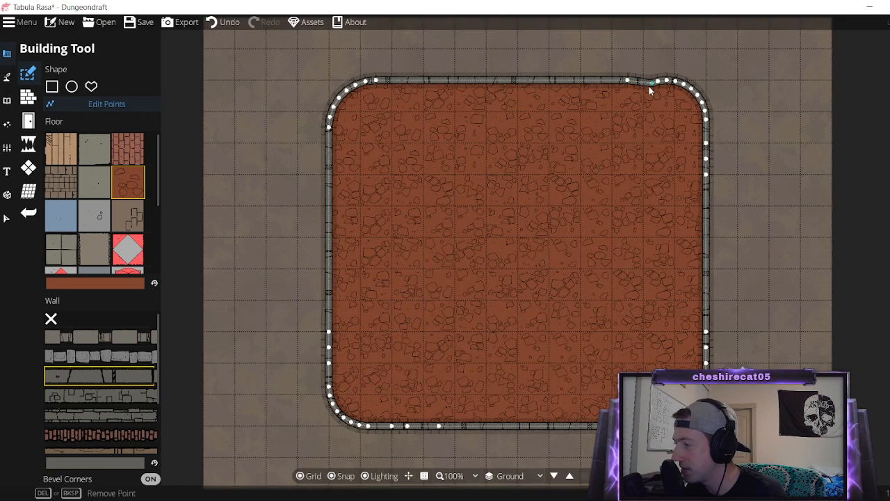
click(612, 82)
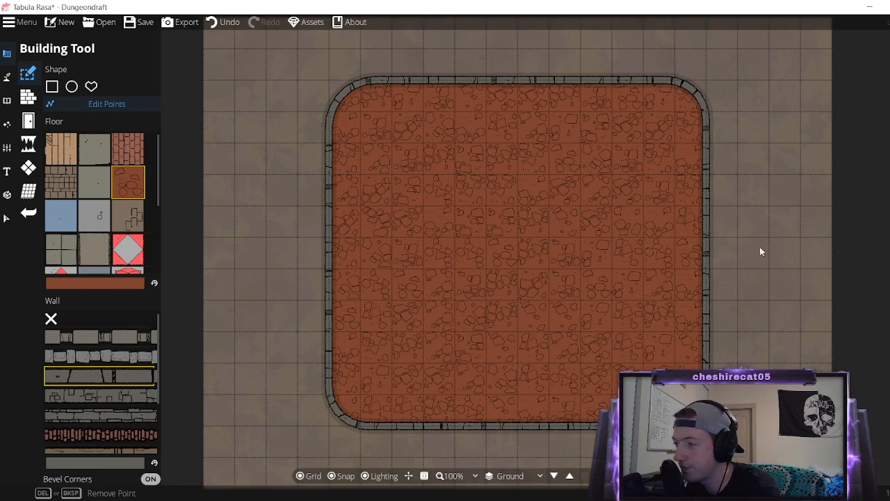
Try the round rosette tile floor across the whole room using a circular building shape, and undo it.
drag(774, 257, 645, 252)
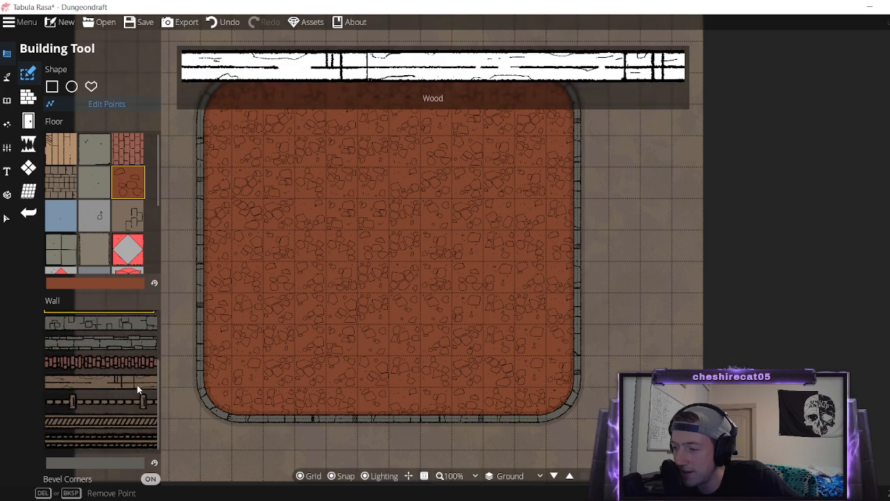
mouse_move(128, 363)
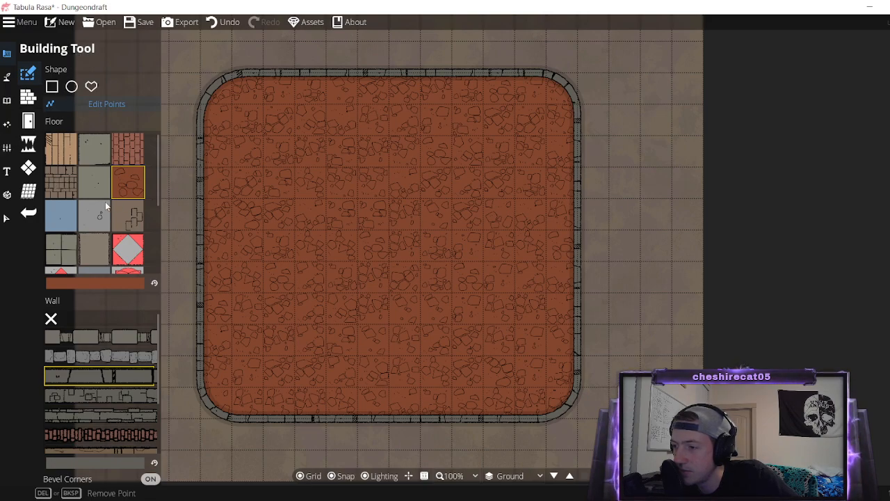
scroll(130, 179, down, 3)
click(130, 175)
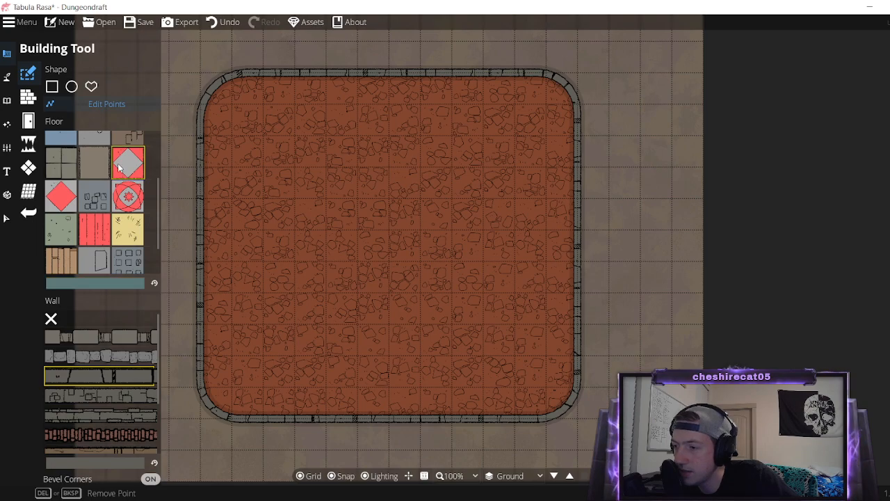
click(128, 197)
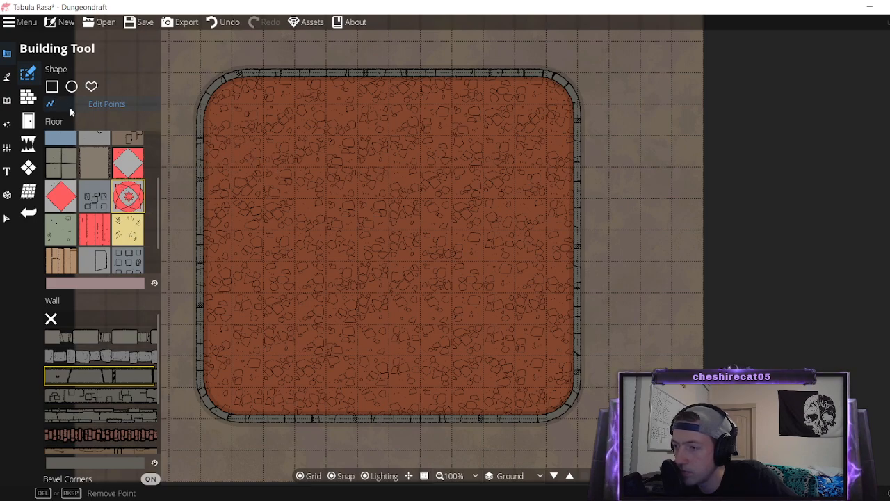
click(51, 87)
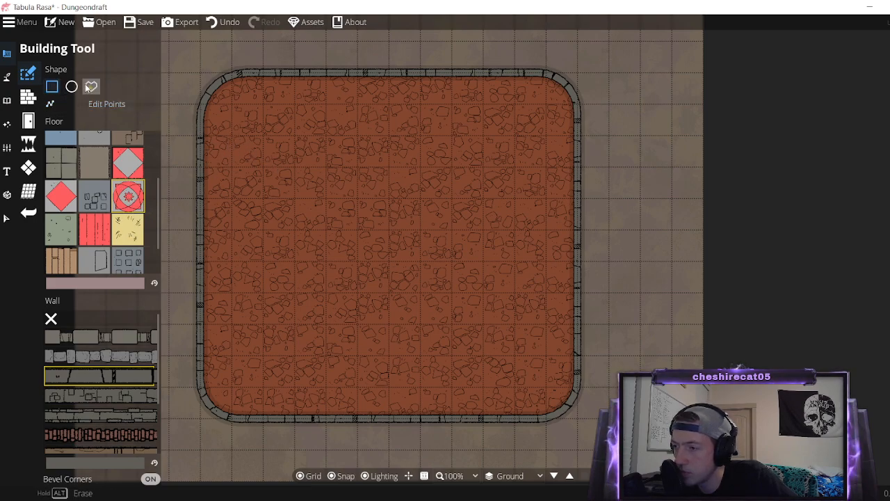
click(71, 86)
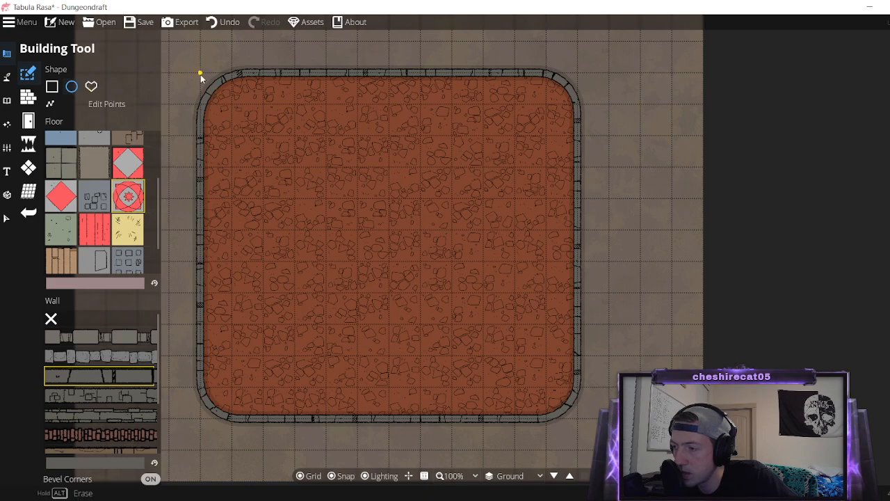
drag(200, 75, 577, 422)
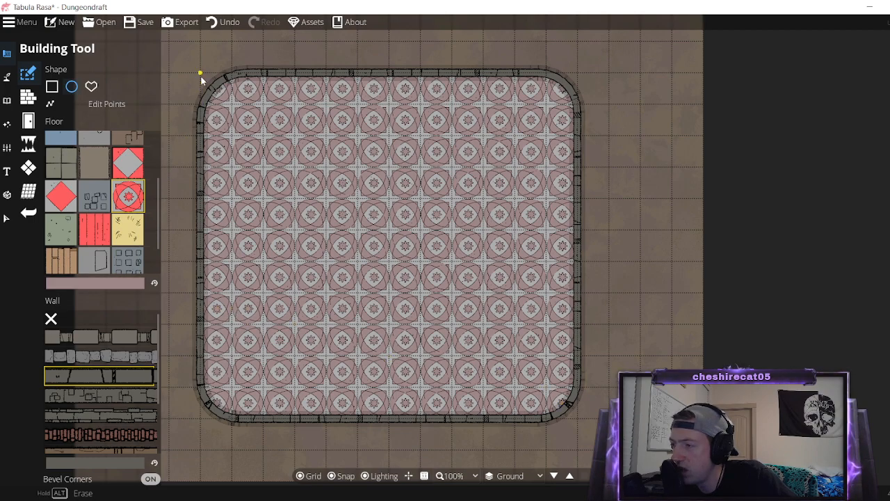
click(216, 23)
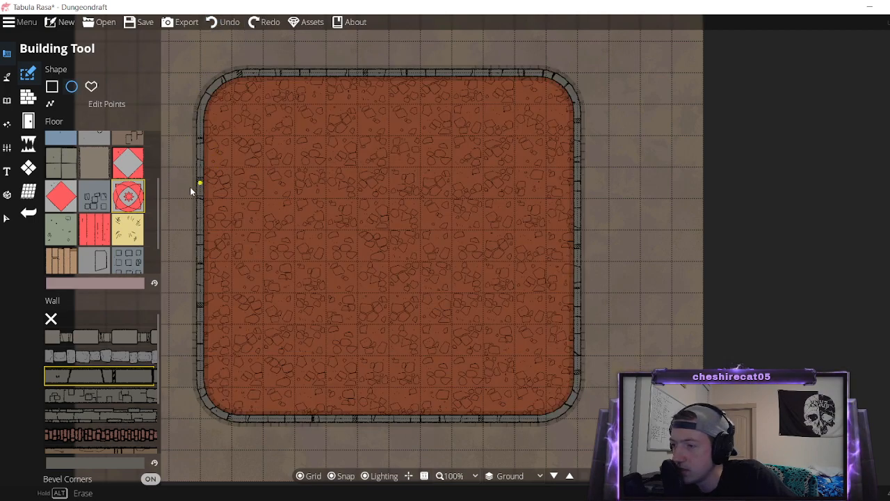
Try the red diamond tile floor and the tan herringbone floor across the room, undoing each one.
click(64, 192)
drag(198, 84, 578, 422)
click(216, 23)
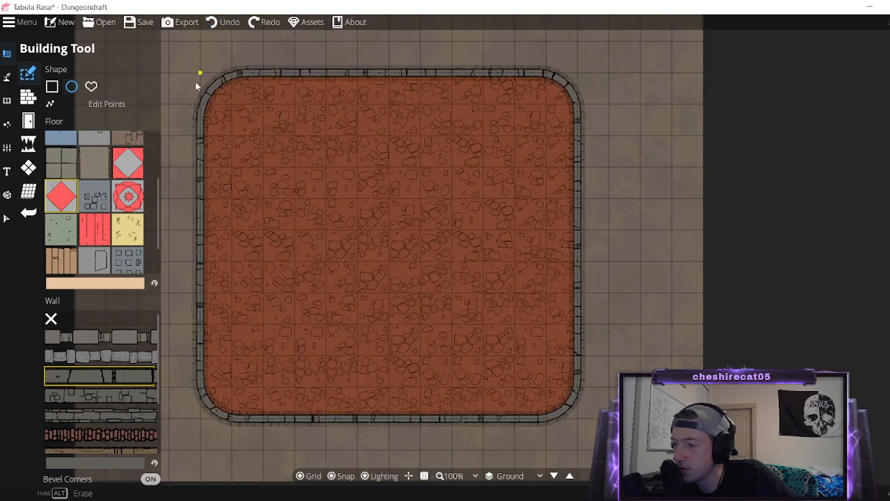
scroll(134, 232, down, 1)
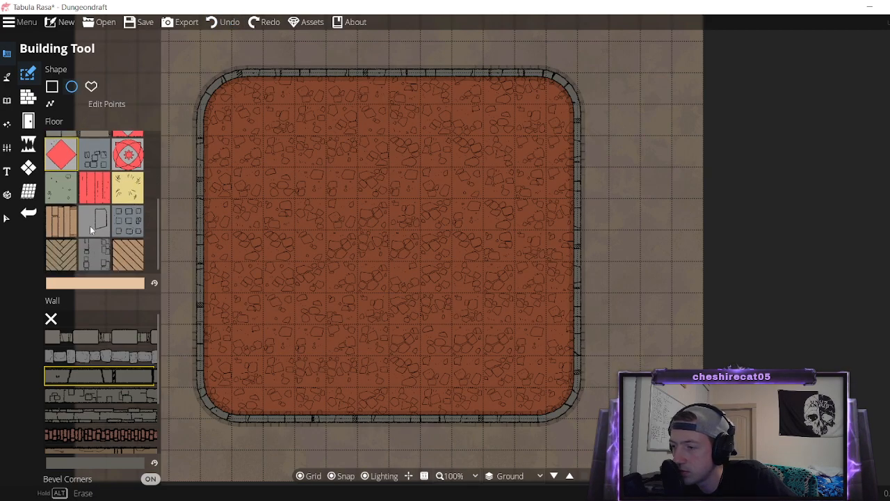
click(60, 253)
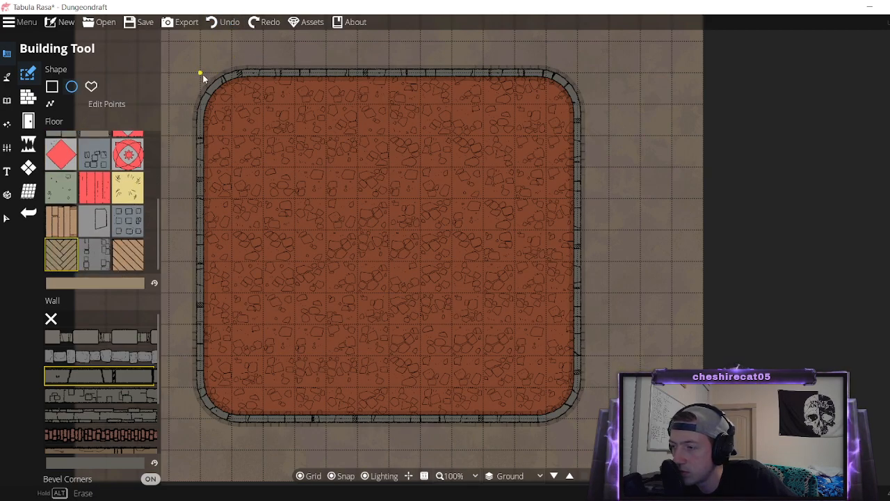
mouse_move(200, 73)
mouse_down()
mouse_move(495, 324)
mouse_move(582, 411)
mouse_move(582, 423)
mouse_up()
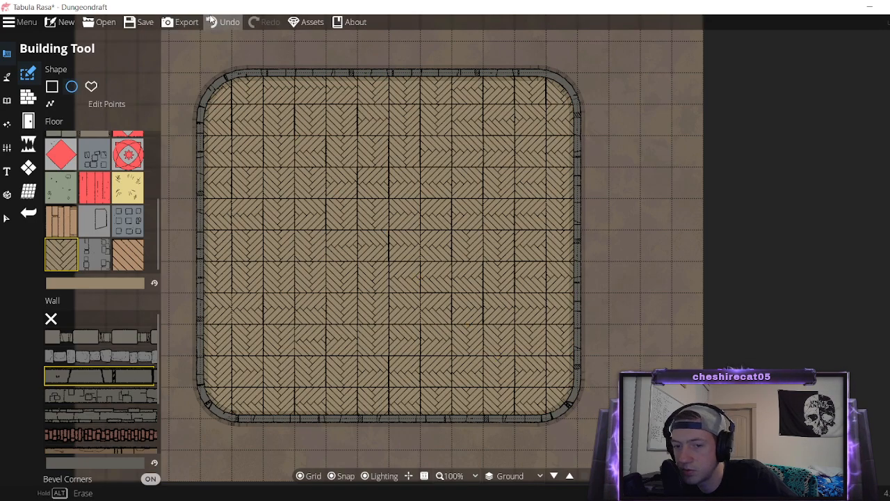
click(214, 22)
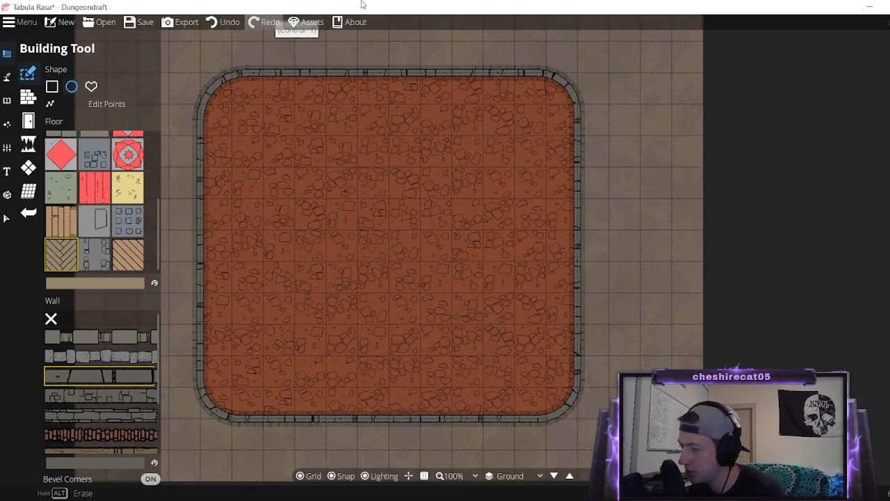
Try the blue-grey scattered-stone floor across the room, undo it, and select the red brick floor.
click(95, 154)
drag(214, 82, 577, 416)
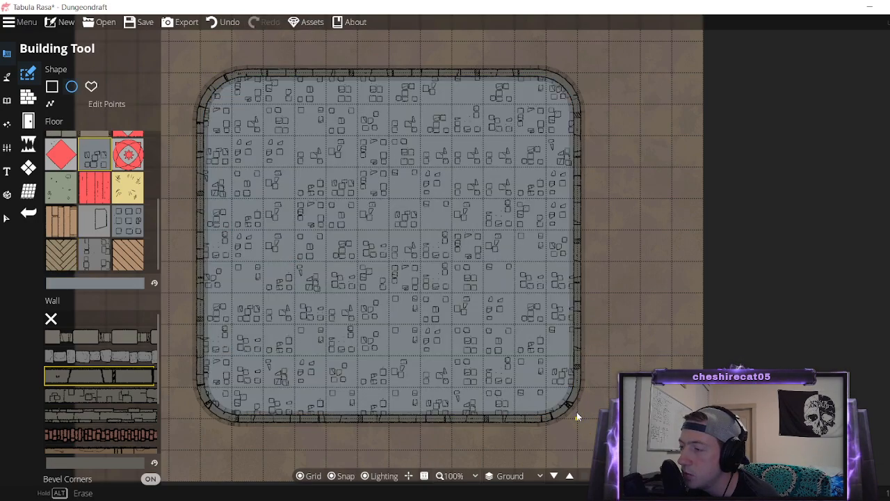
click(224, 23)
scroll(95, 151, up, 3)
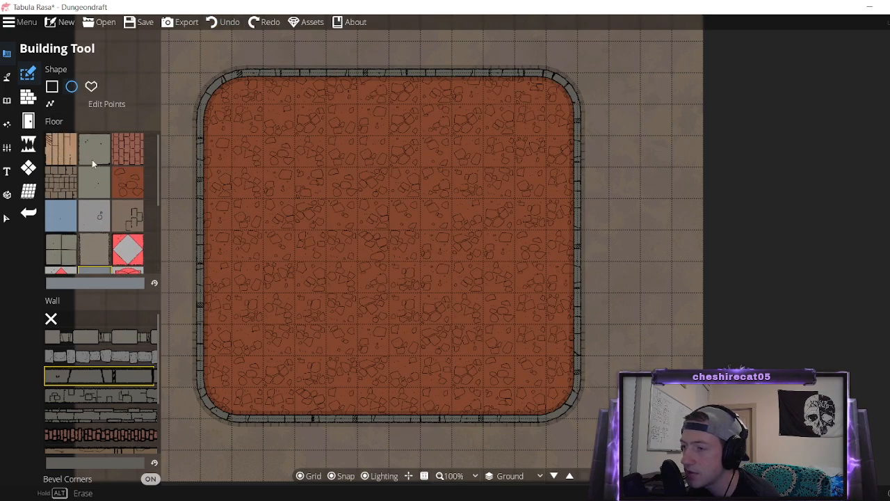
click(124, 147)
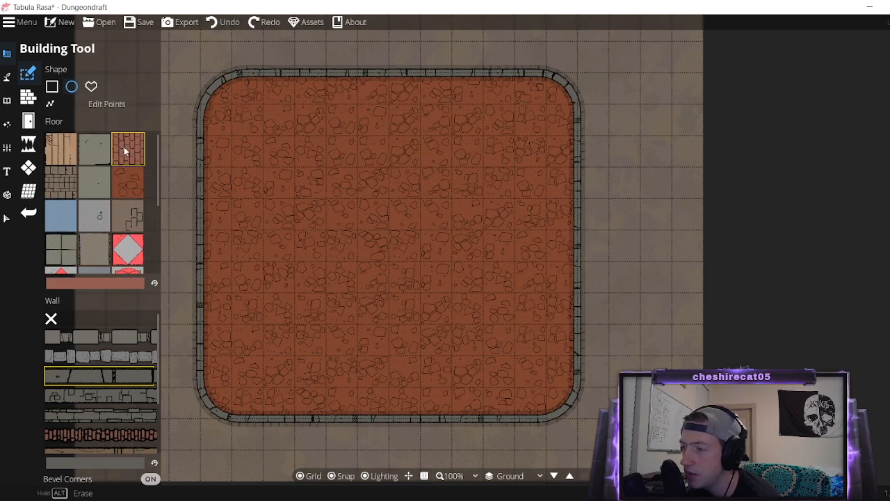
Place a one-tile grey door in the room's top wall, just left of its middle.
click(32, 146)
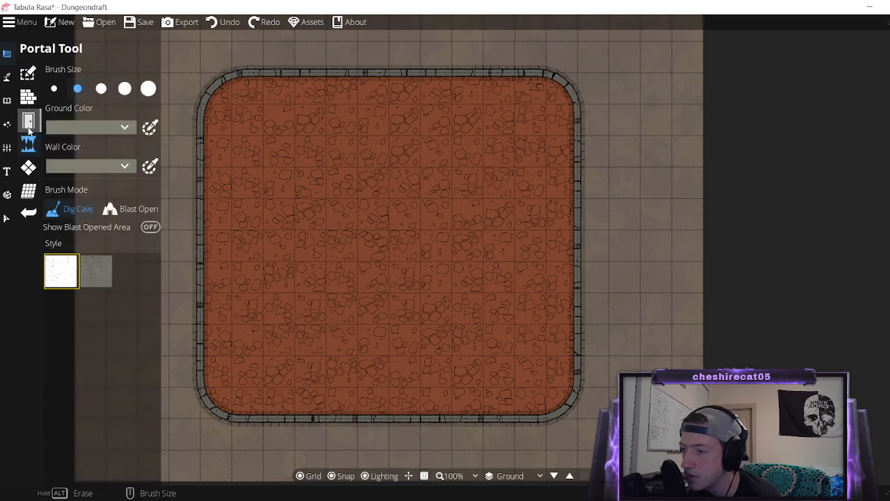
click(28, 125)
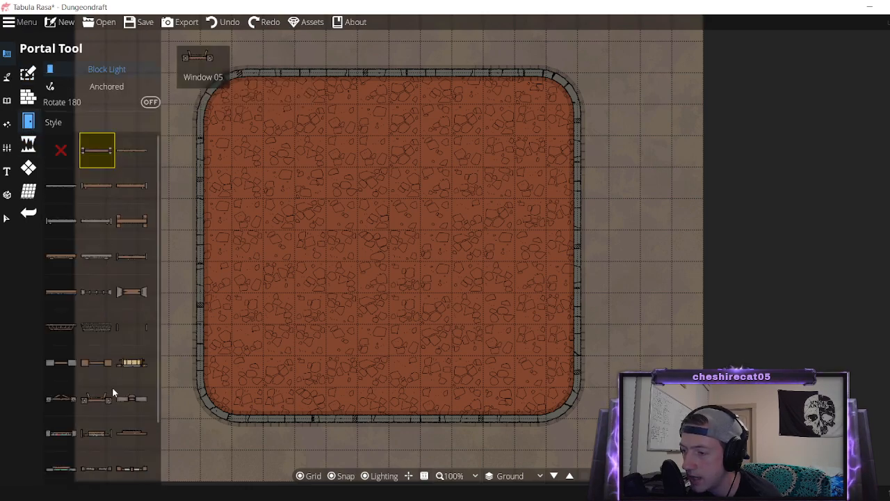
scroll(87, 400, down, 2)
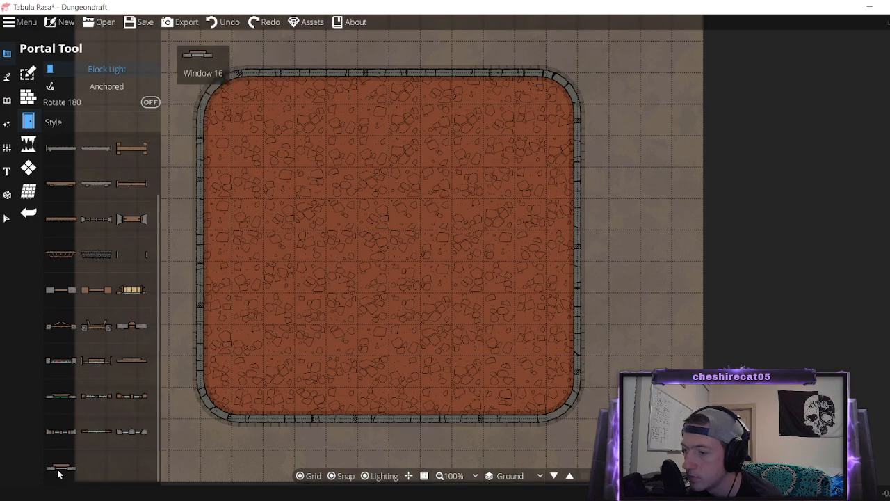
scroll(81, 407, up, 2)
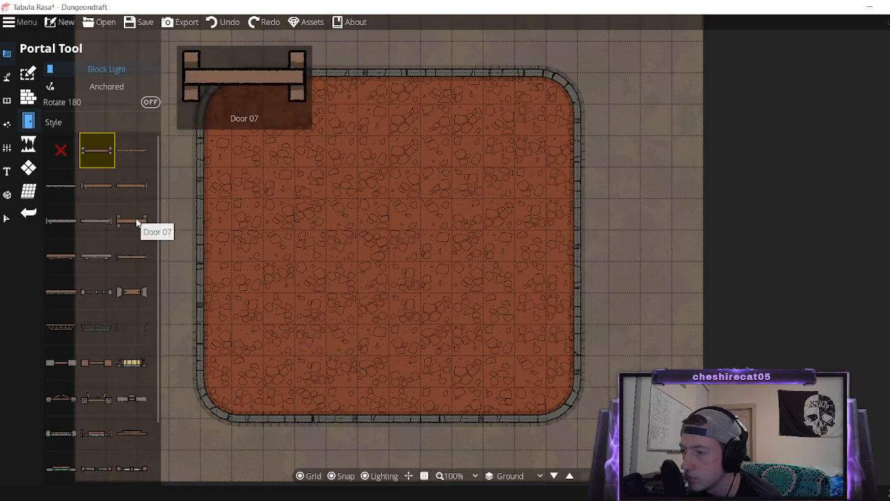
click(89, 257)
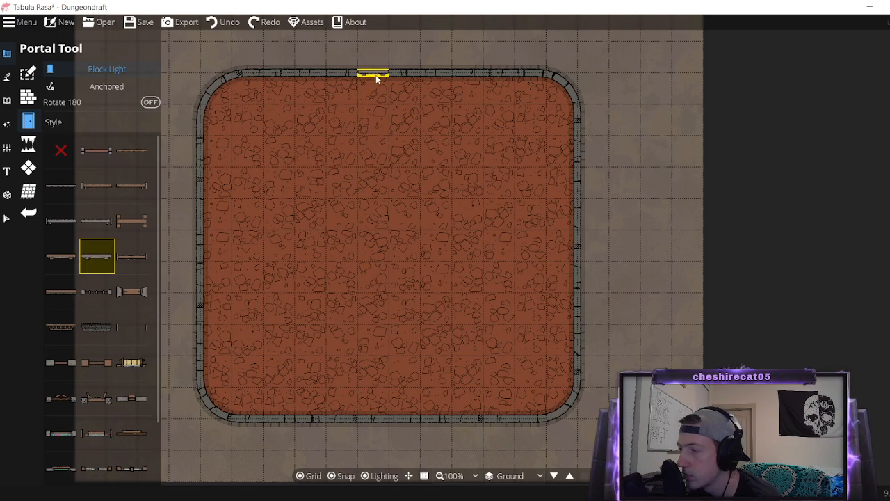
click(340, 83)
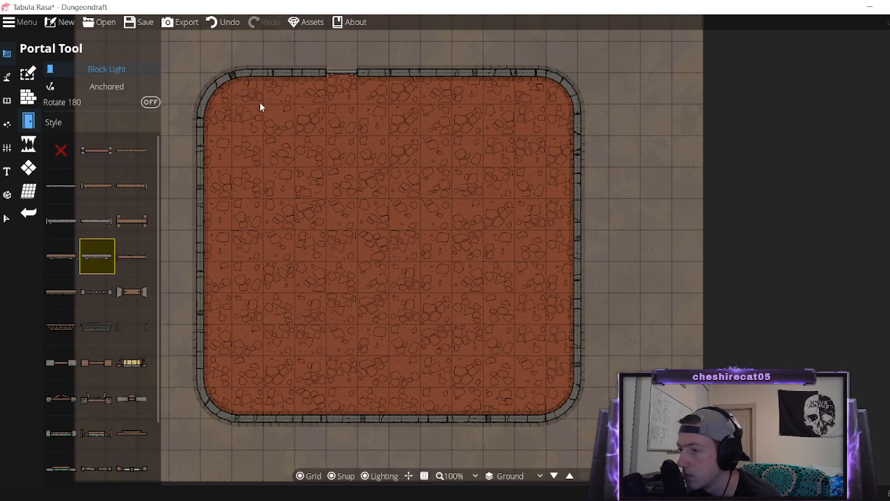
Shift the grey door one tile to the right along the top wall and delete it.
click(6, 218)
click(341, 73)
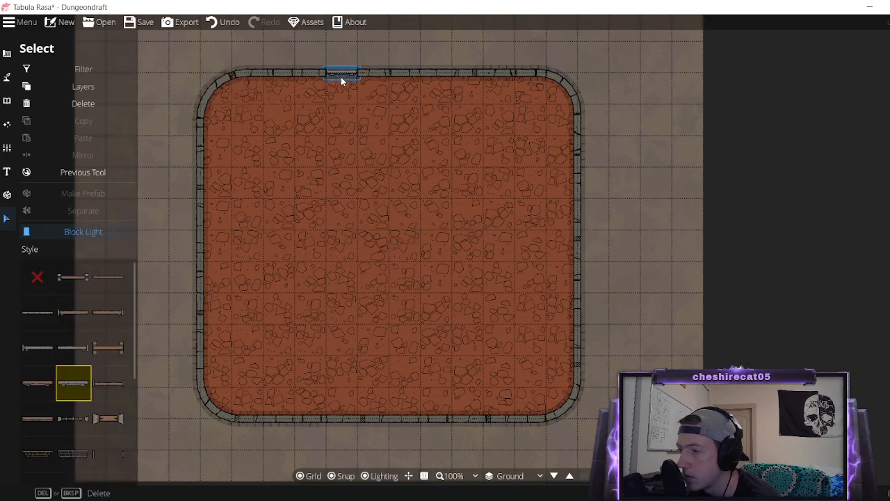
drag(342, 83, 374, 78)
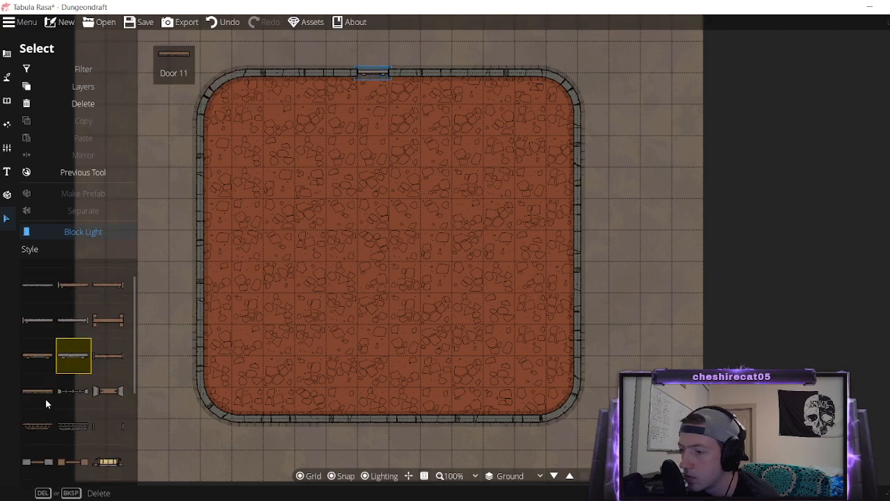
click(102, 104)
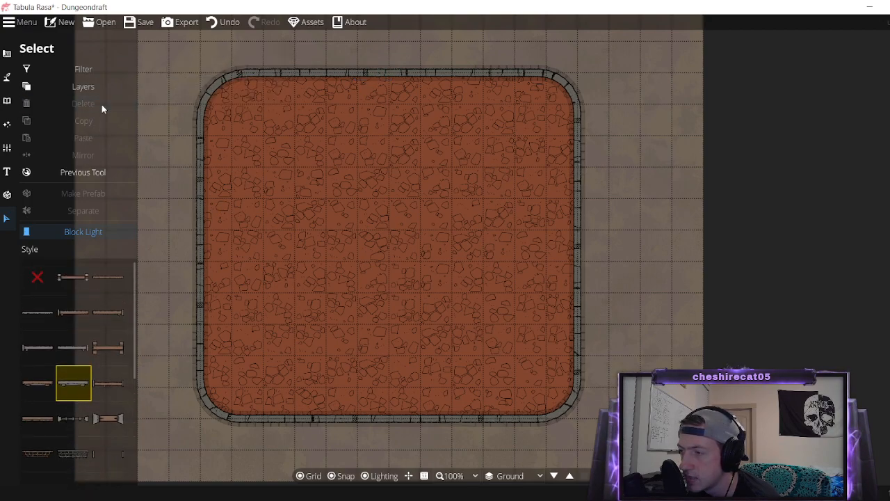
Try three adjoining one-tile grey doors along the middle of the top wall, and undo their placement.
click(7, 77)
click(6, 55)
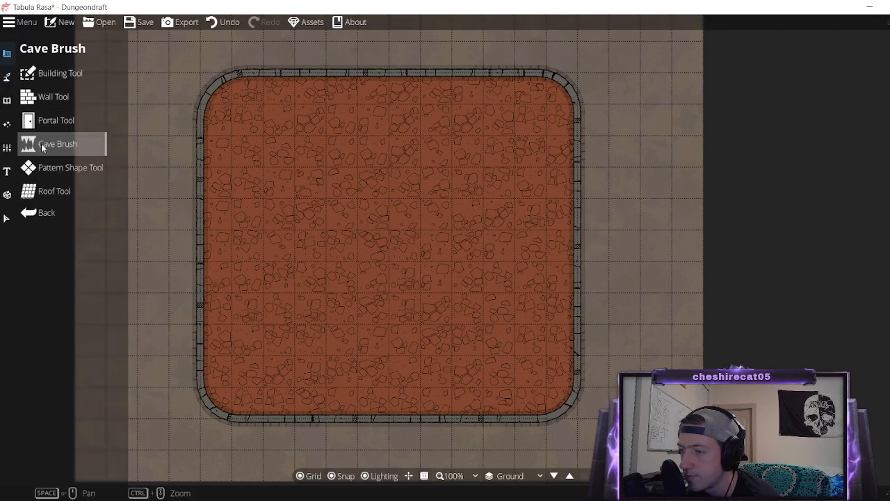
click(46, 121)
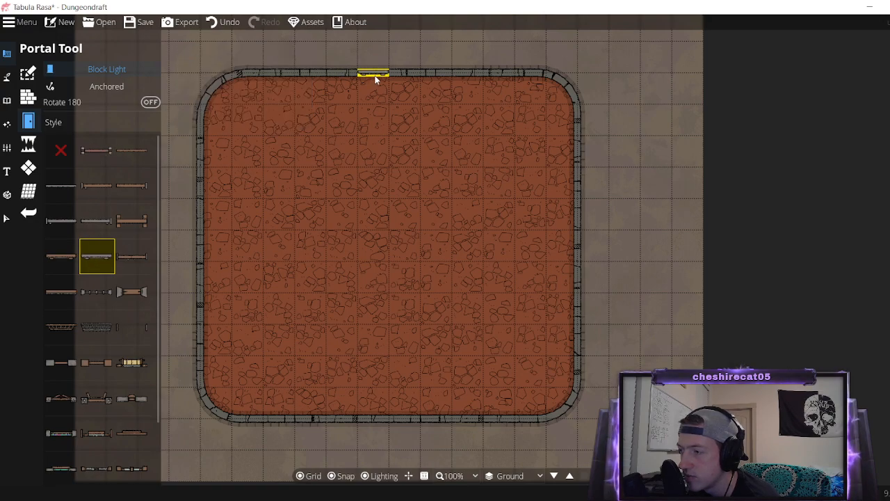
click(349, 78)
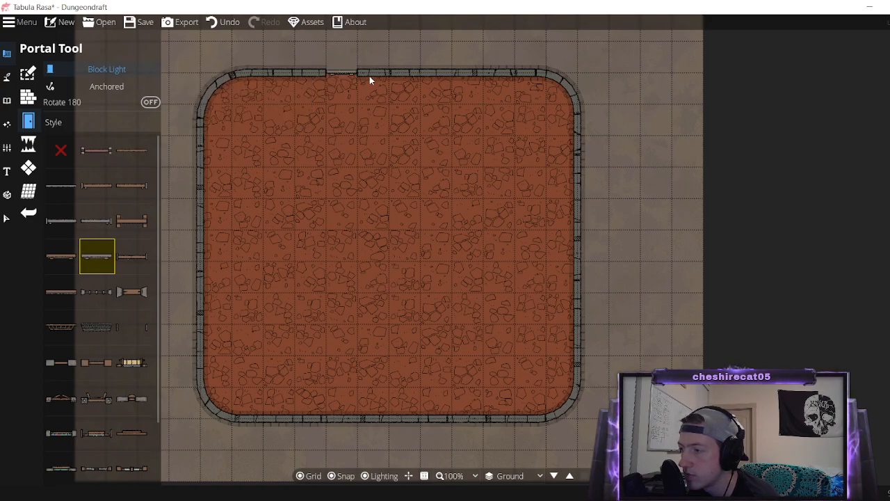
click(406, 76)
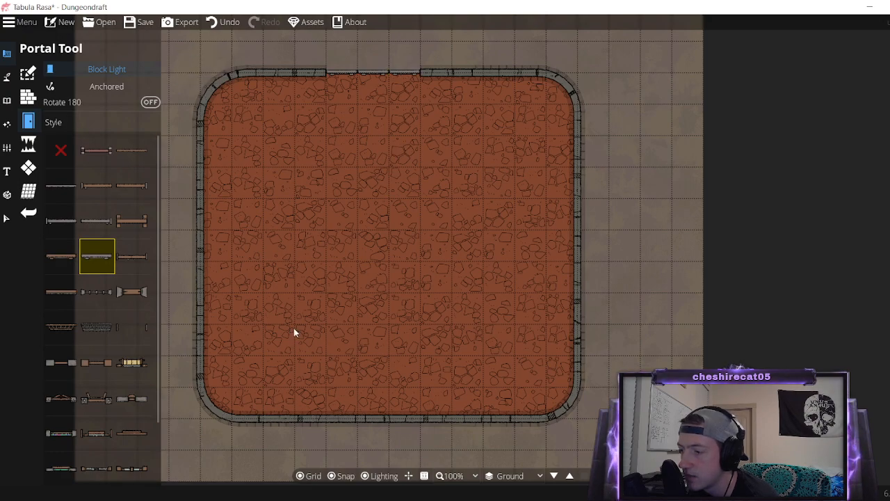
click(217, 21)
click(217, 21)
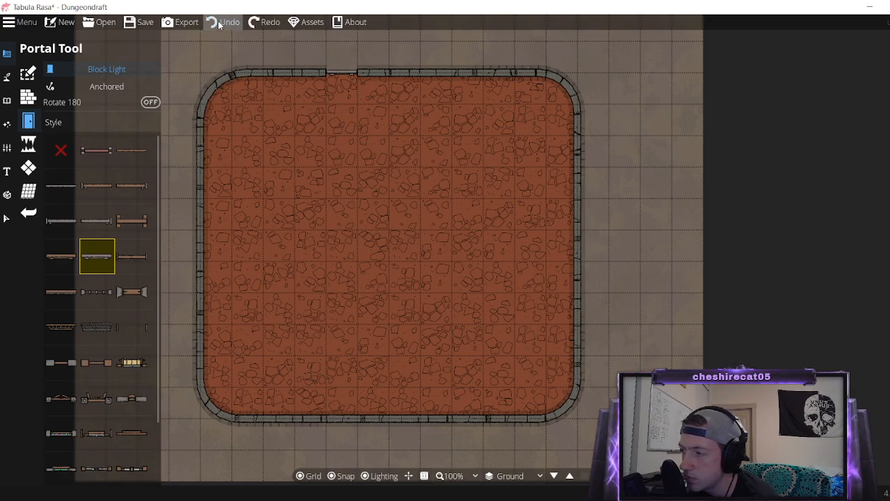
click(218, 21)
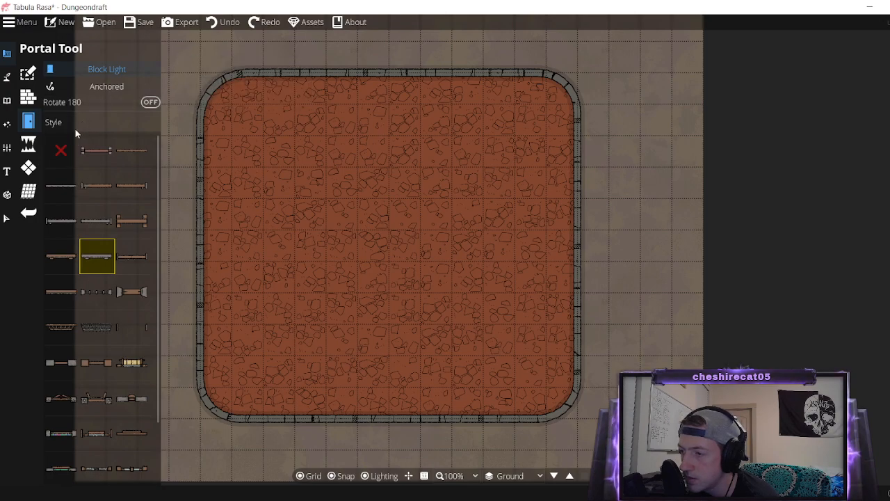
Try three adjoining one-tile brown doors in the top wall, undo them, and place two adjoining ones across the wall's middle instead.
scroll(142, 287, down, 3)
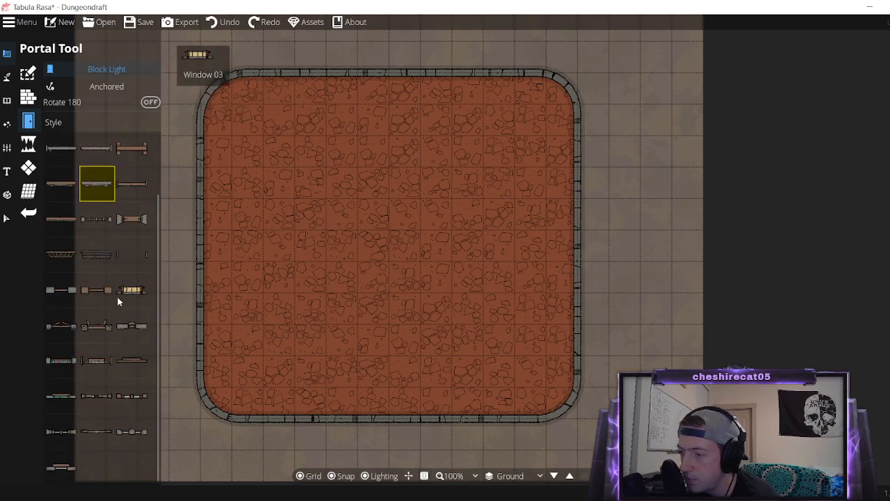
scroll(119, 302, up, 3)
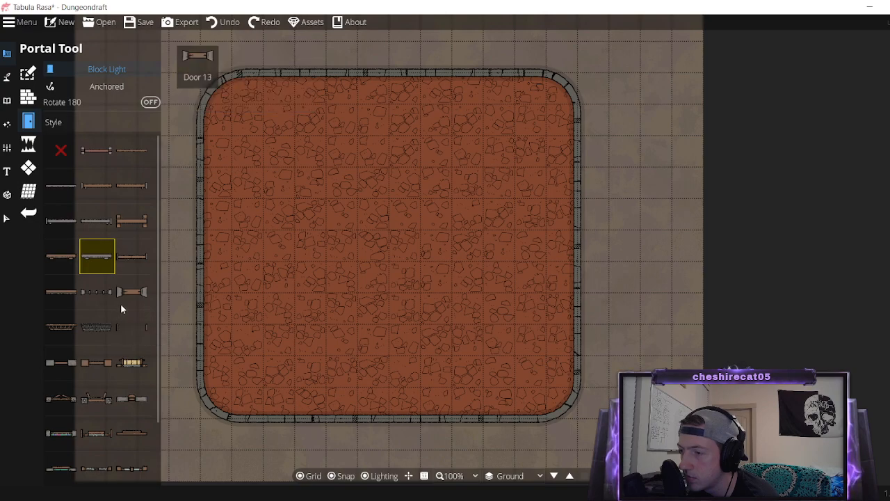
click(90, 302)
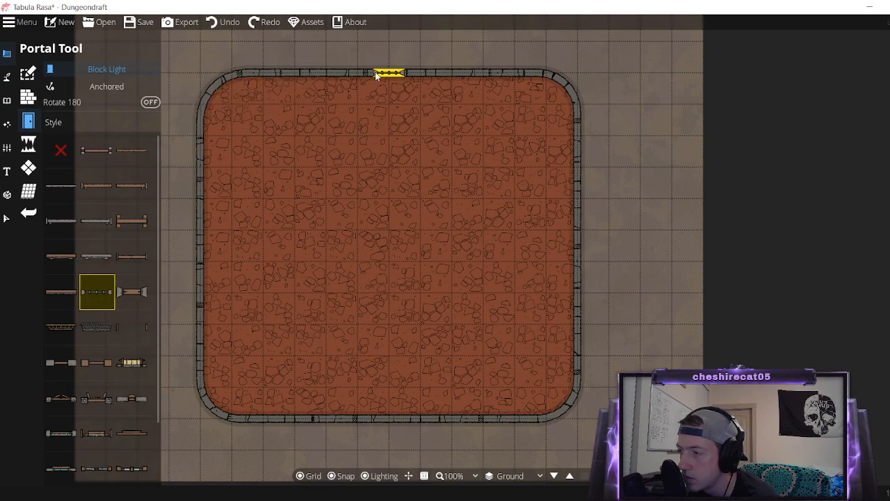
click(61, 291)
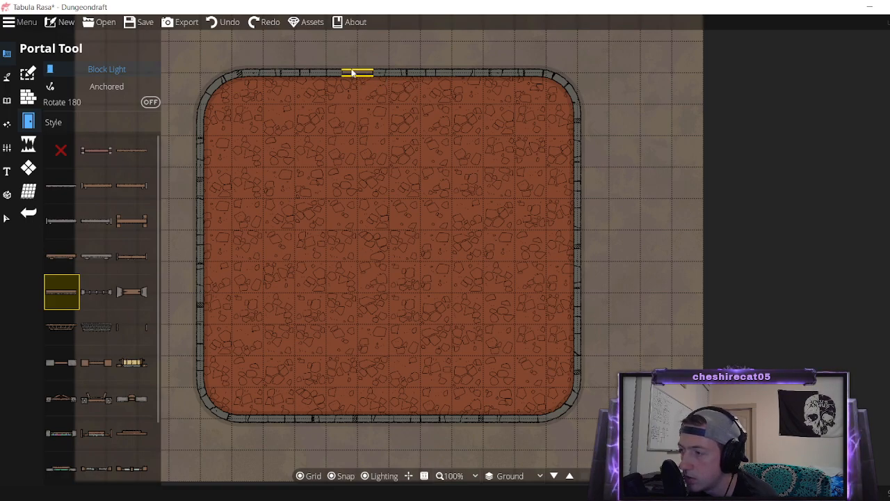
click(376, 74)
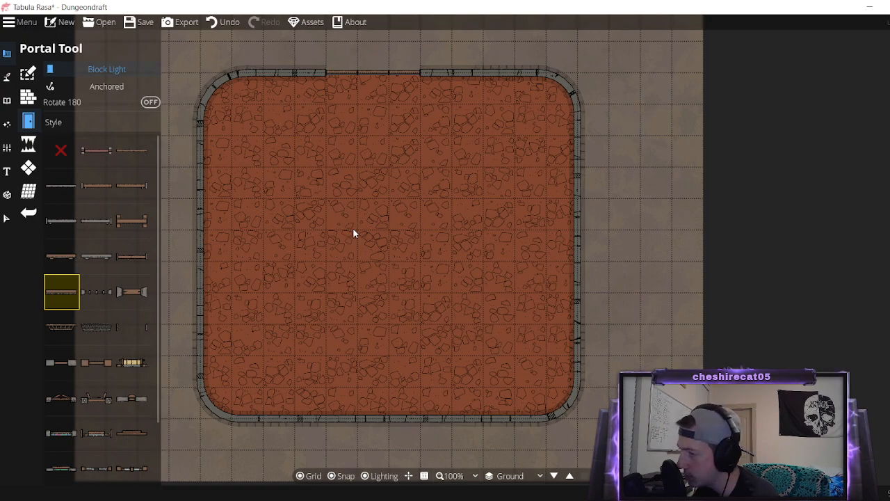
key(ctrl+z)
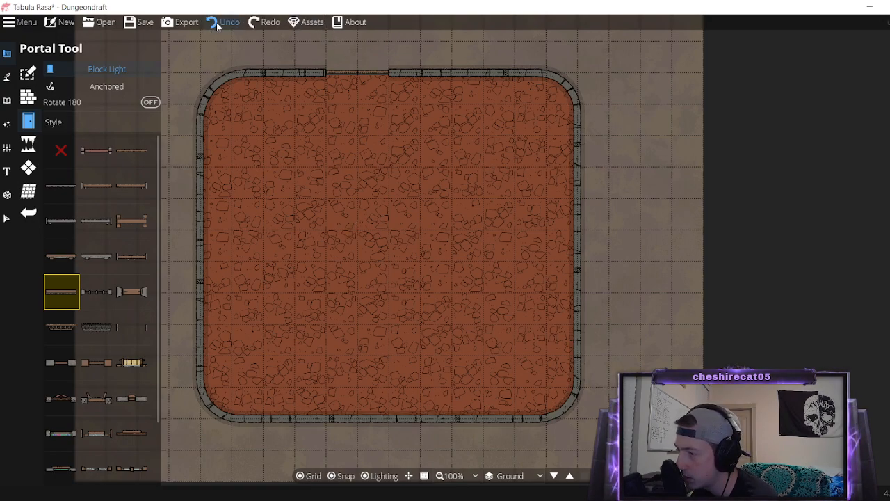
click(228, 23)
click(374, 75)
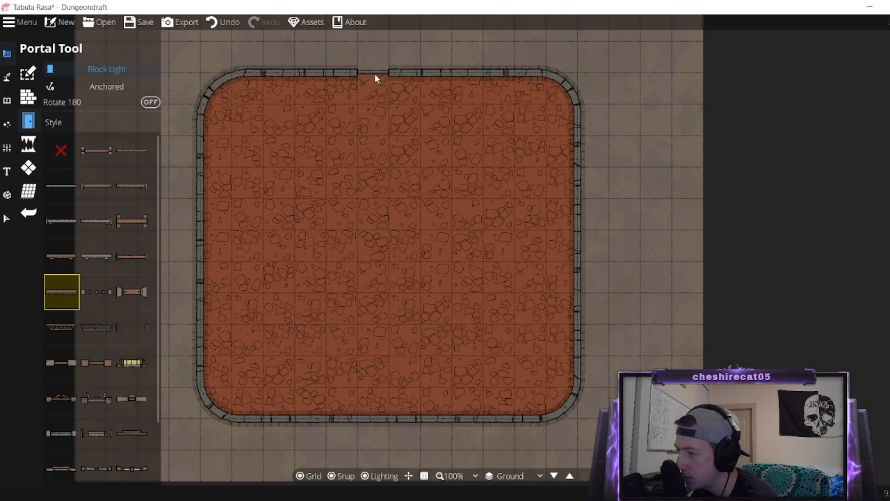
click(409, 75)
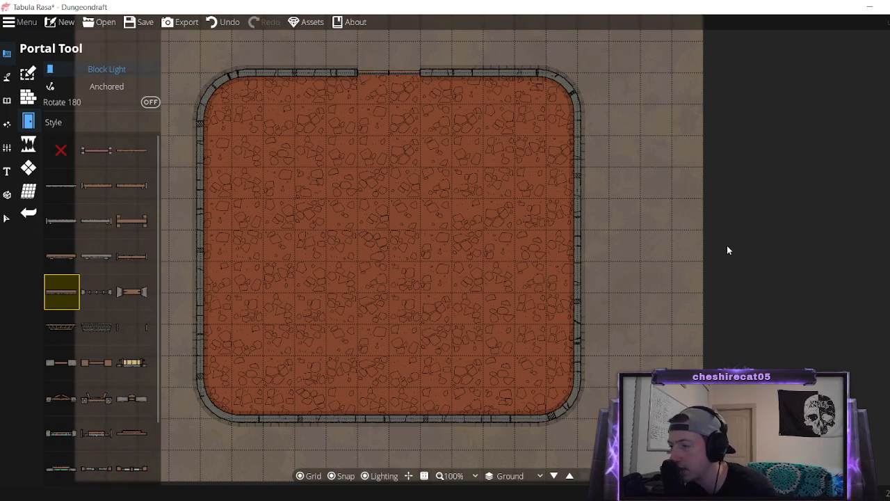
Cut a two-tile doorless opening in the middle of the bottom wall using the empty portal style.
mouse_move(55, 359)
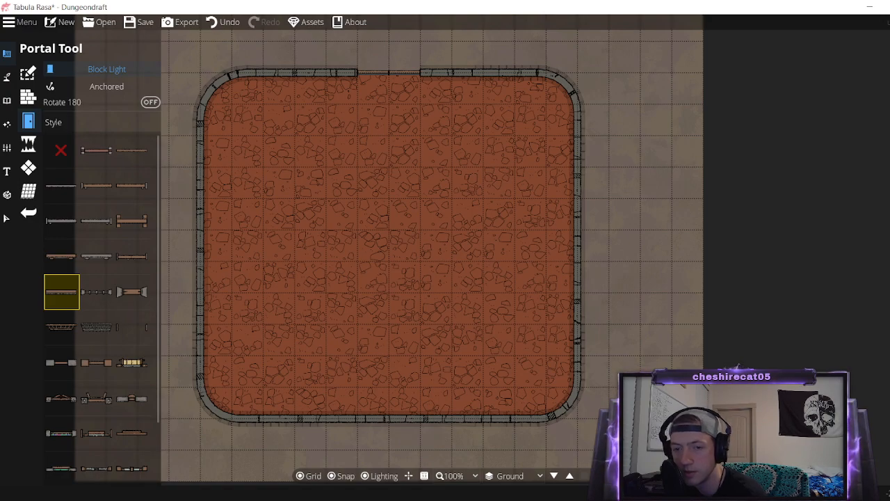
mouse_move(97, 192)
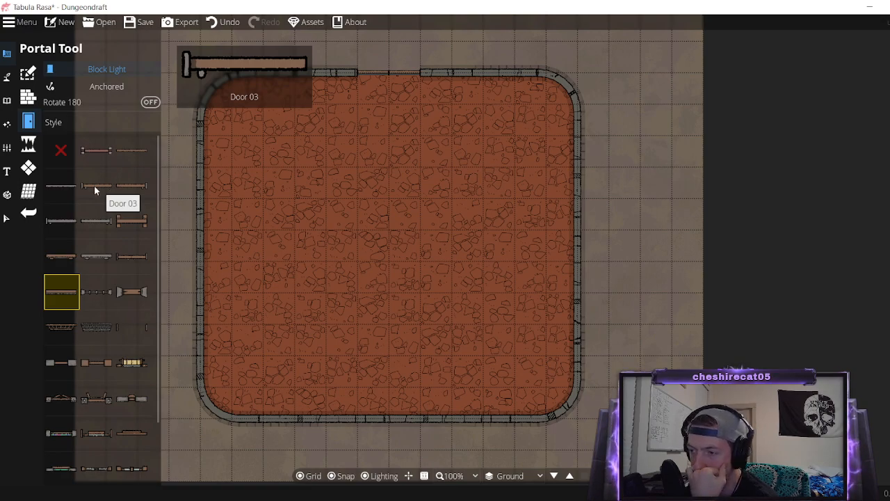
click(61, 150)
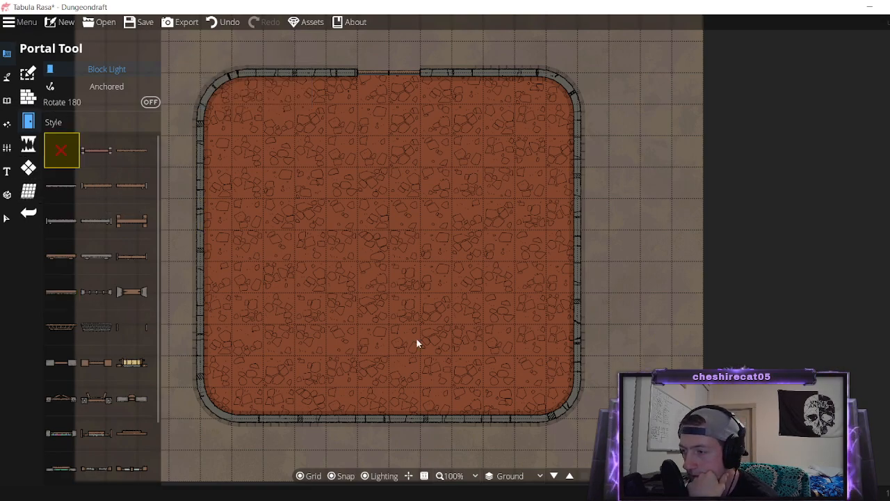
click(374, 418)
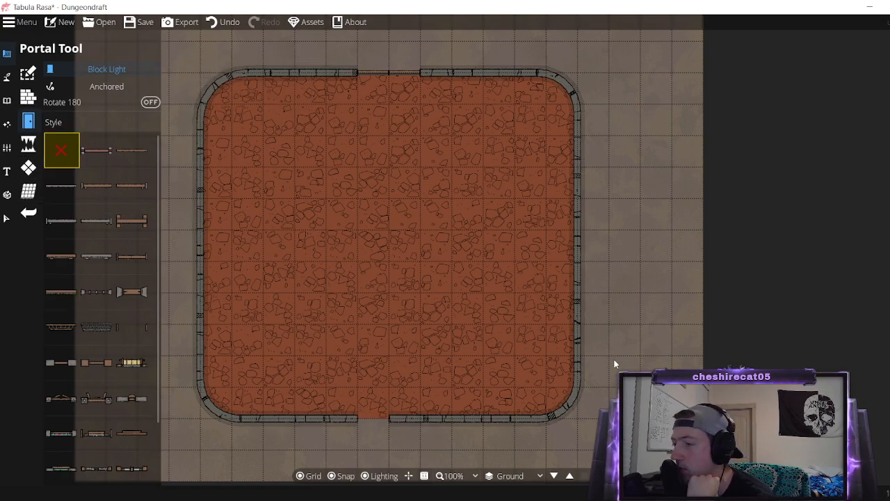
click(411, 420)
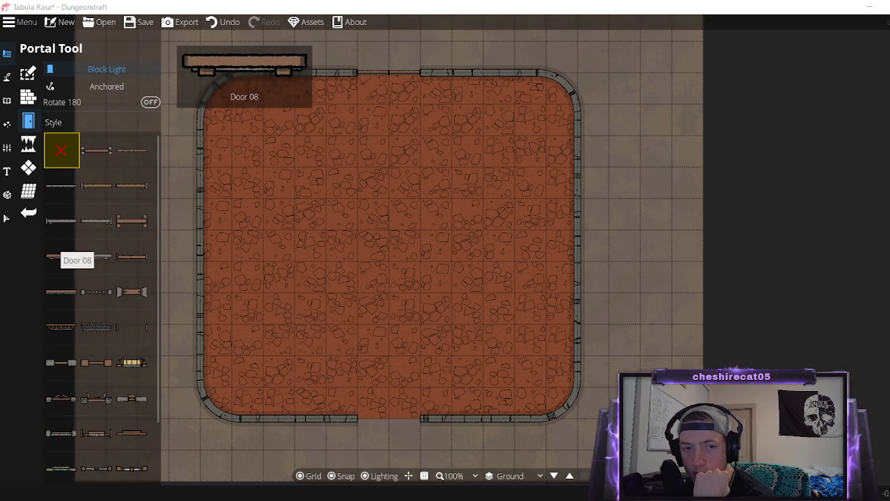
Bring the browser's Hall of Egress reference image over the map, examine it, and move it away again.
drag(0, 149, 618, 96)
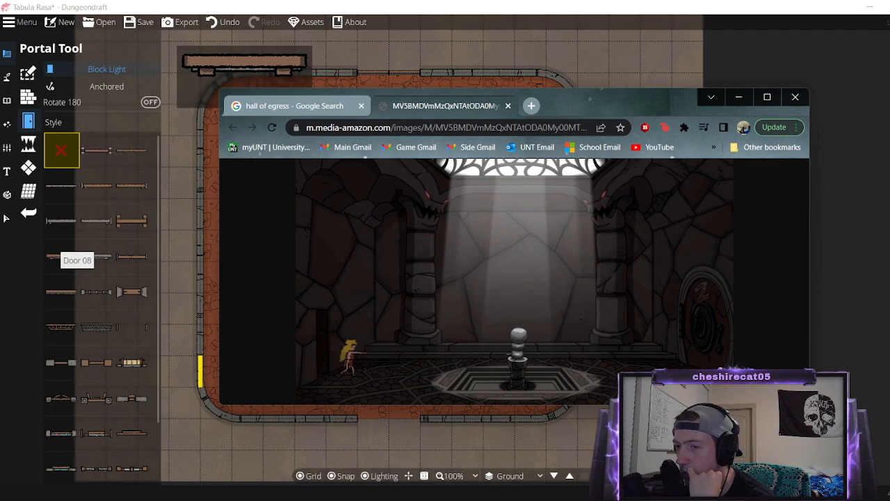
drag(615, 115, 545, 89)
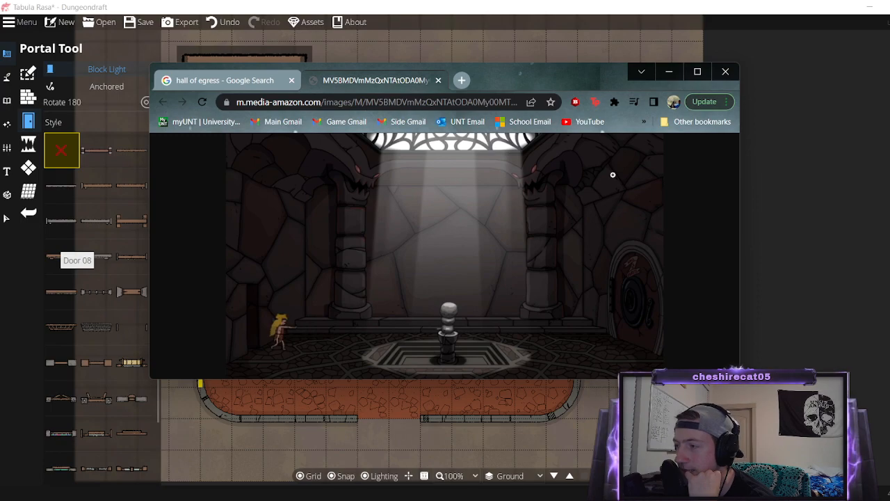
drag(576, 80, 0, 81)
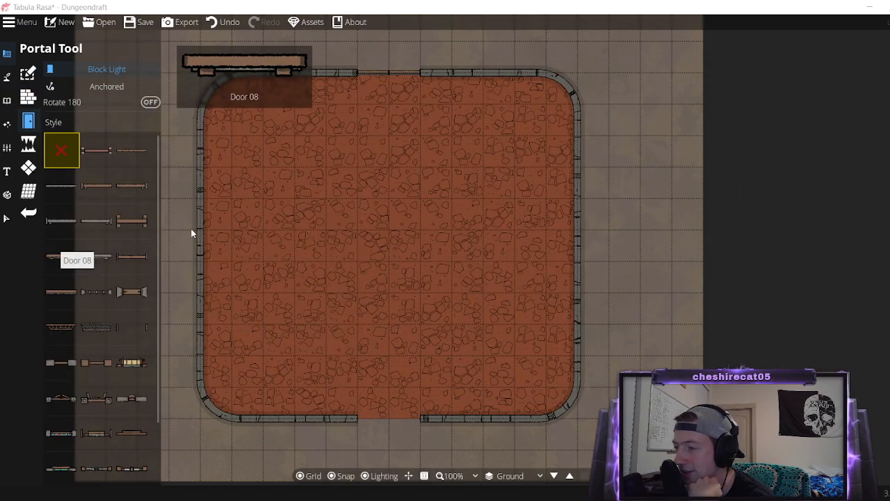
Open the Object Tool and browse the full object library for dungeon furnishings.
click(56, 185)
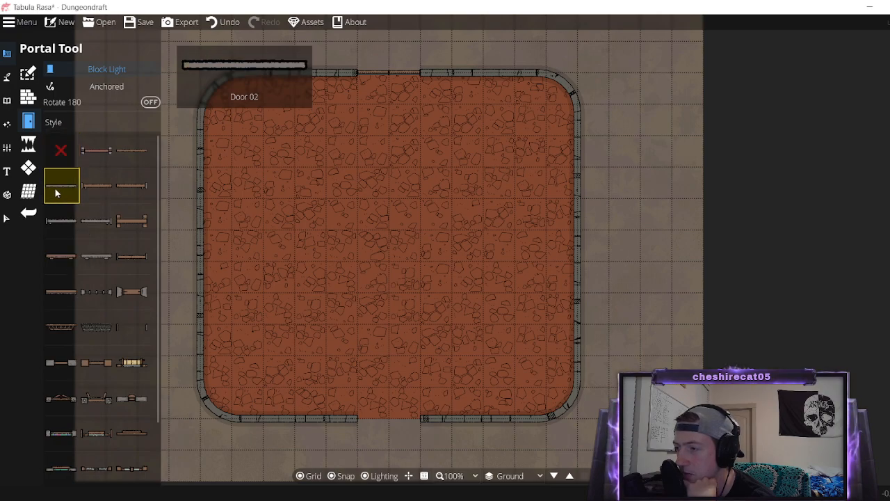
click(7, 76)
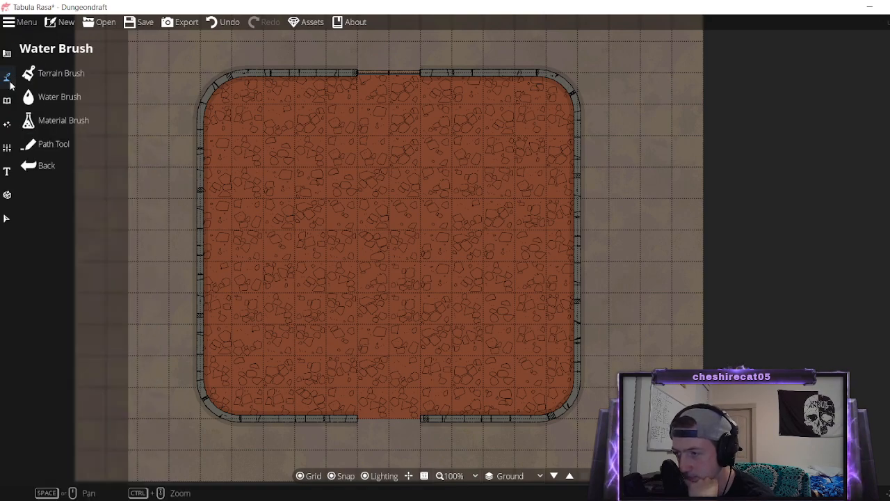
click(7, 100)
click(56, 73)
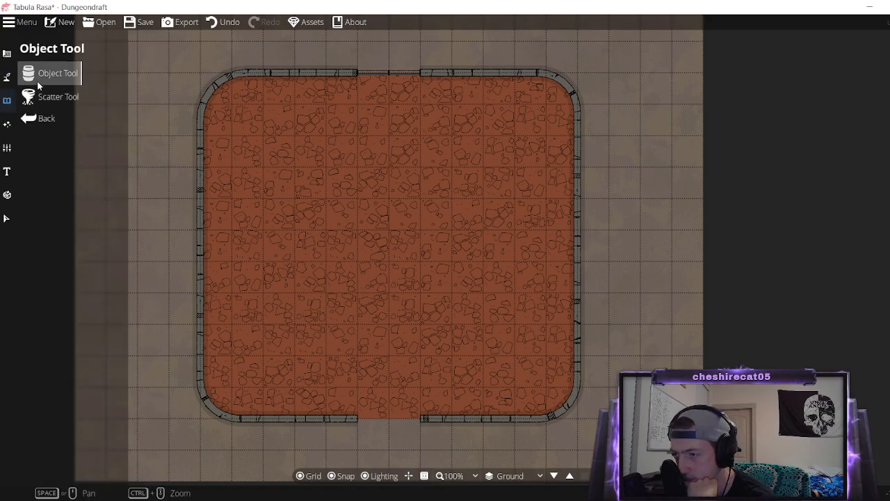
scroll(856, 229, down, 10)
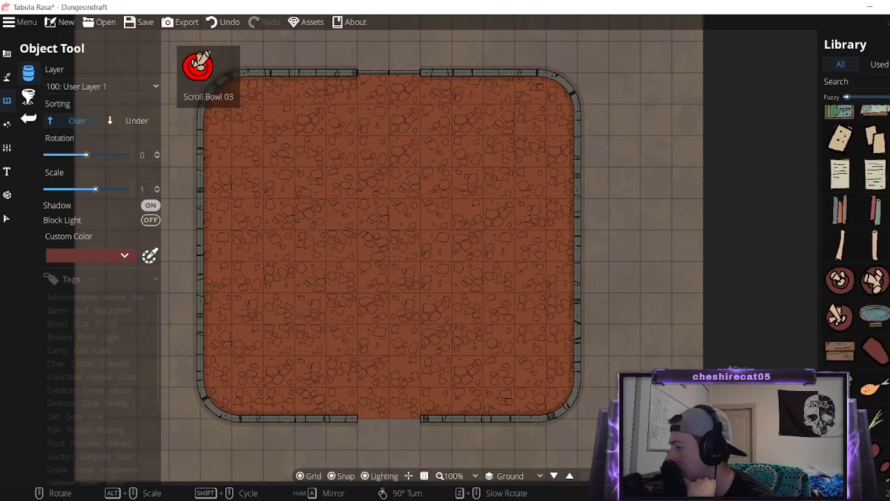
scroll(855, 229, down, 10)
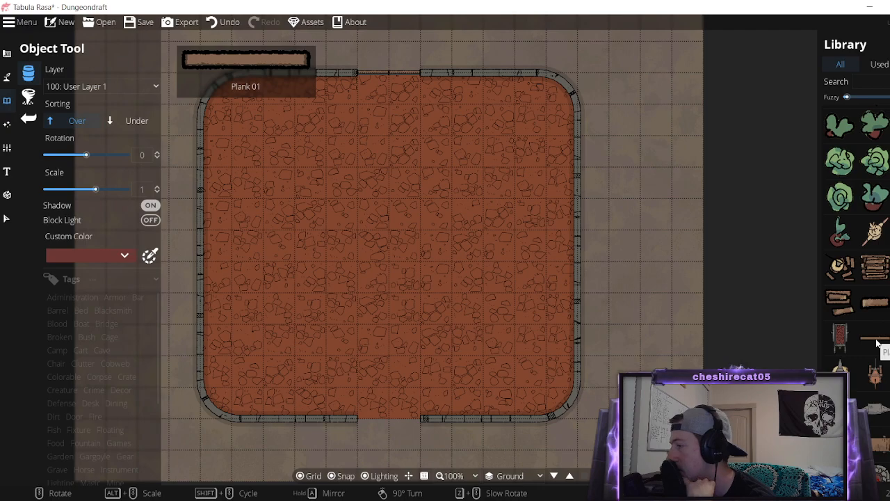
scroll(876, 341, down, 3)
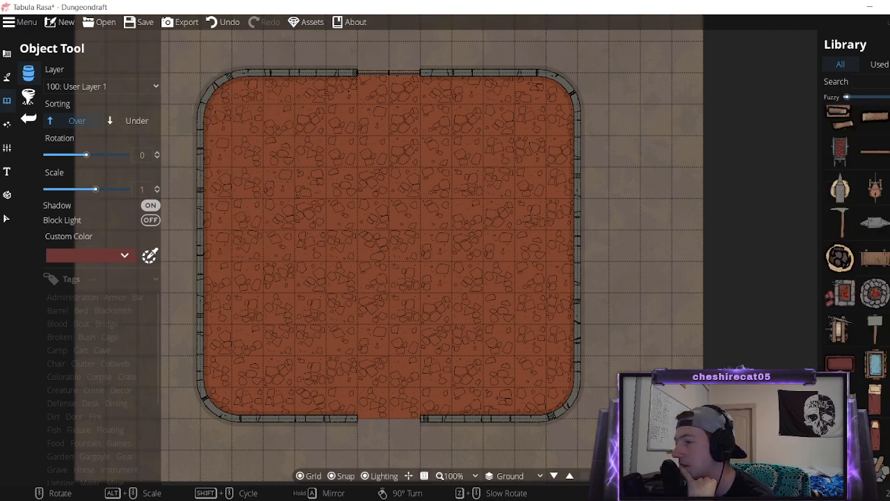
Filter the object library by the Colorable tag and look through its assets for suitable room furnishings.
click(889, 64)
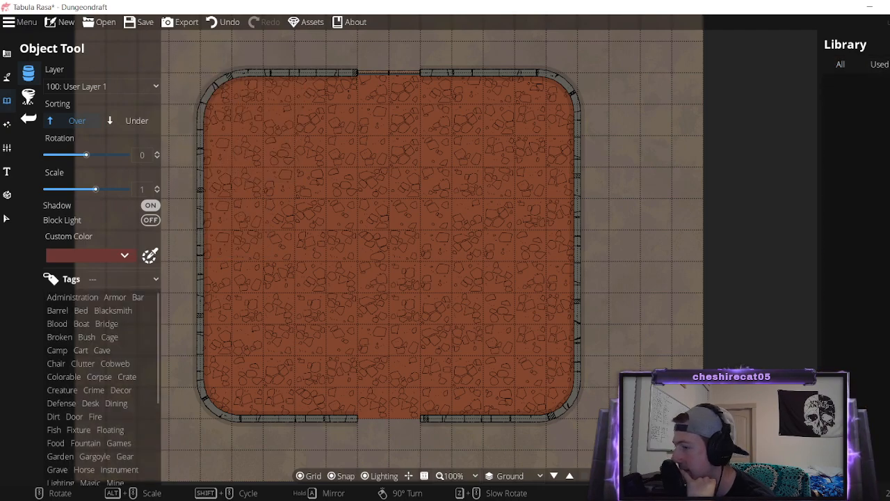
click(74, 381)
scroll(849, 345, down, 5)
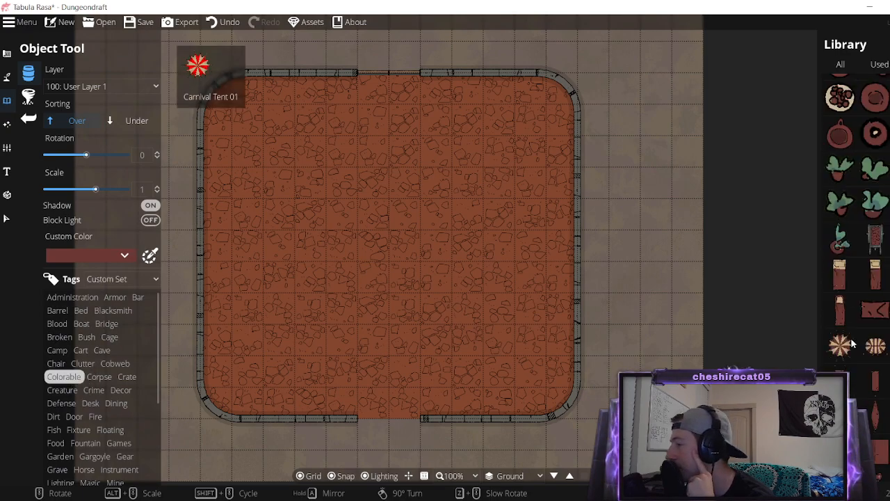
scroll(850, 346, down, 3)
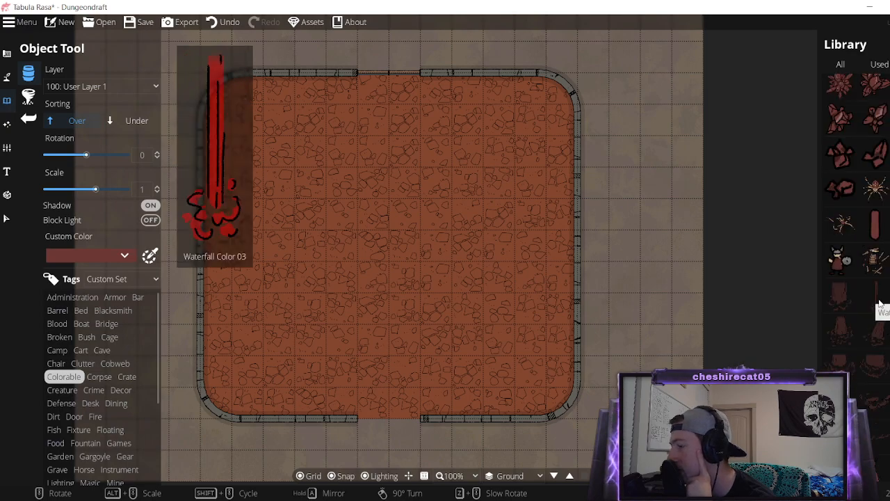
scroll(878, 300, down, 4)
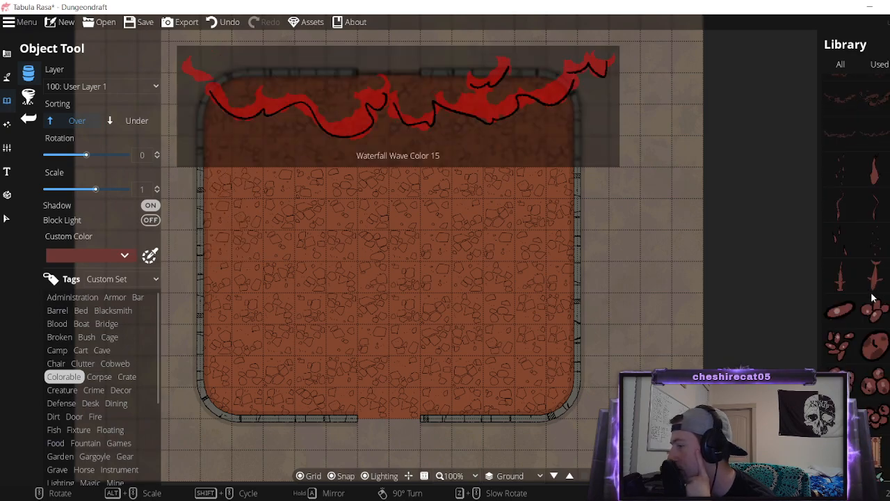
scroll(875, 295, down, 3)
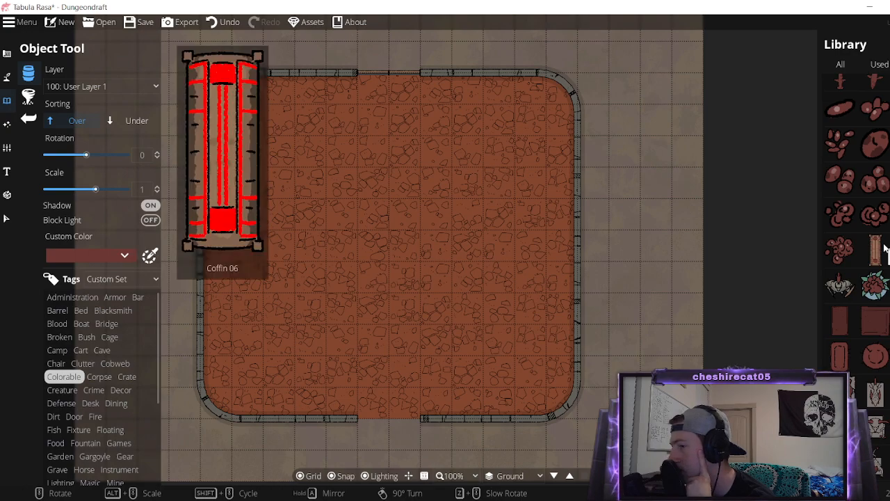
scroll(885, 250, down, 5)
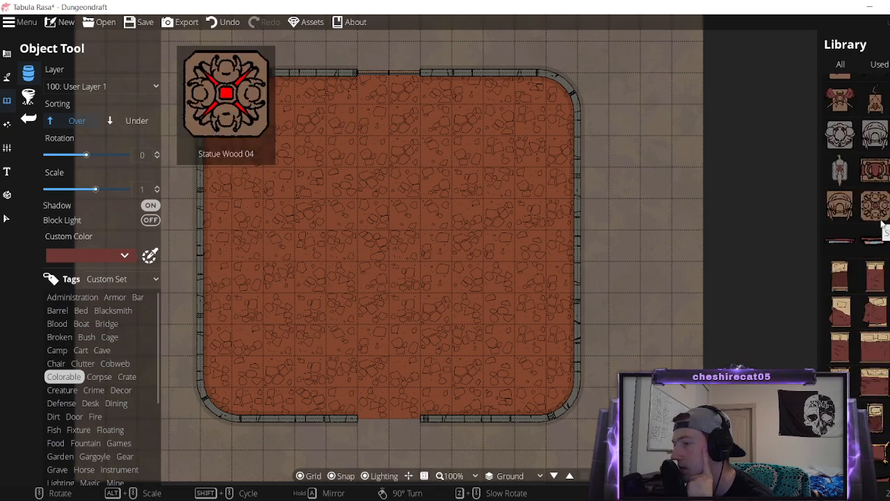
scroll(882, 222, down, 5)
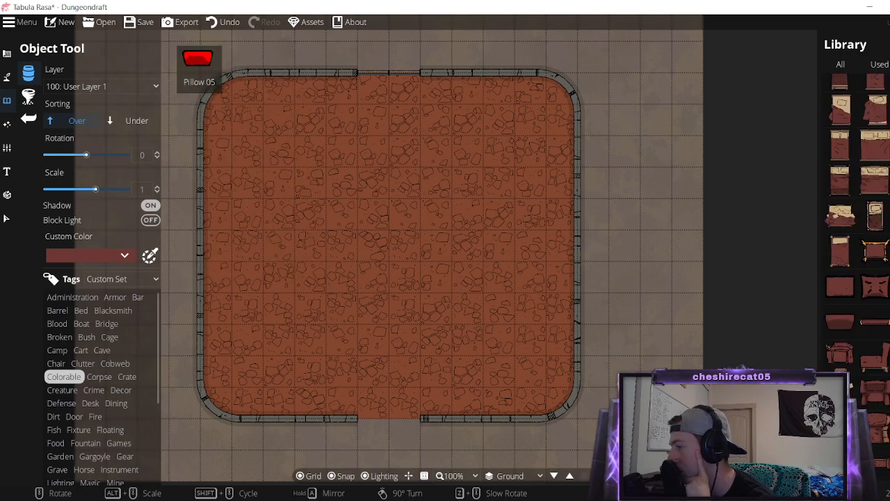
scroll(885, 271, down, 5)
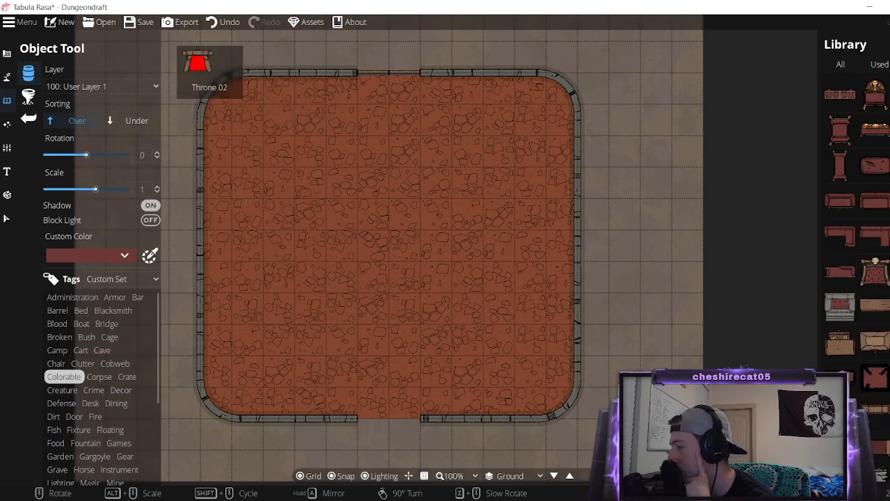
scroll(850, 222, down, 10)
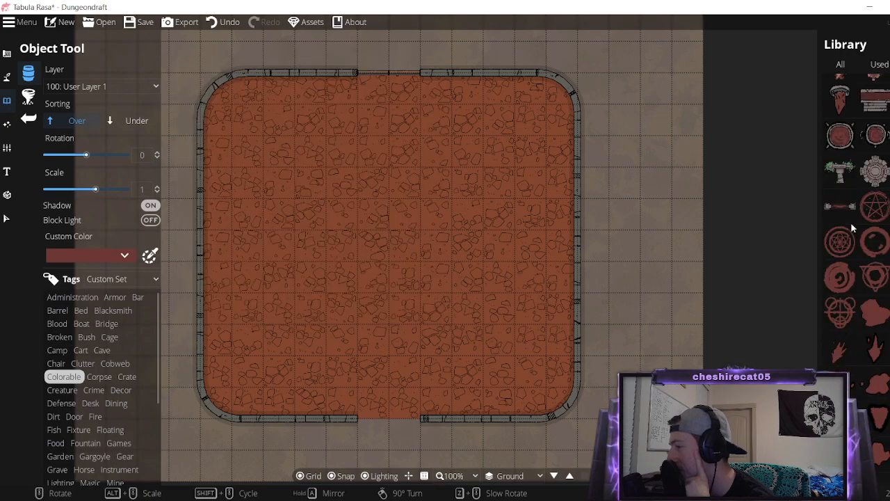
scroll(839, 205, down, 10)
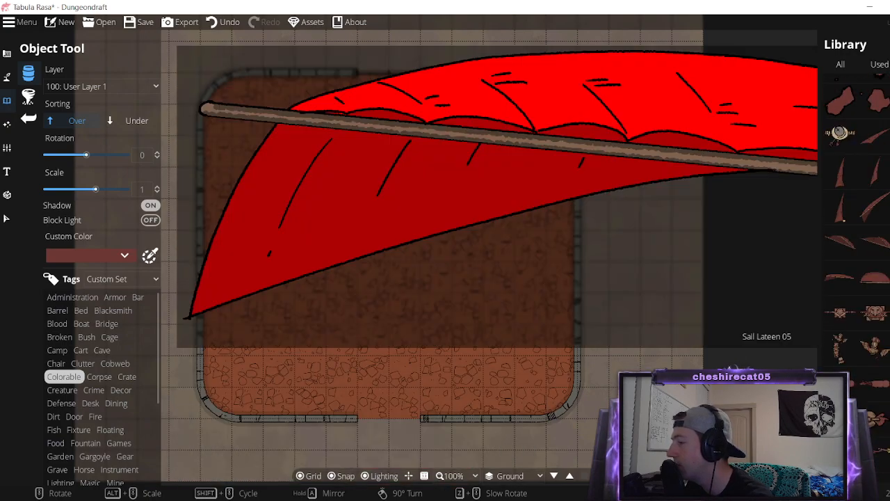
scroll(862, 271, down, 5)
scroll(857, 208, down, 10)
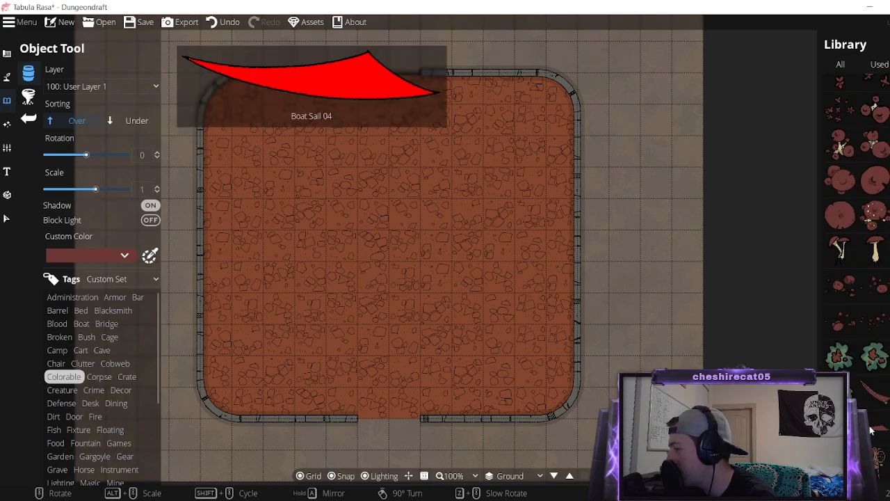
scroll(862, 208, down, 5)
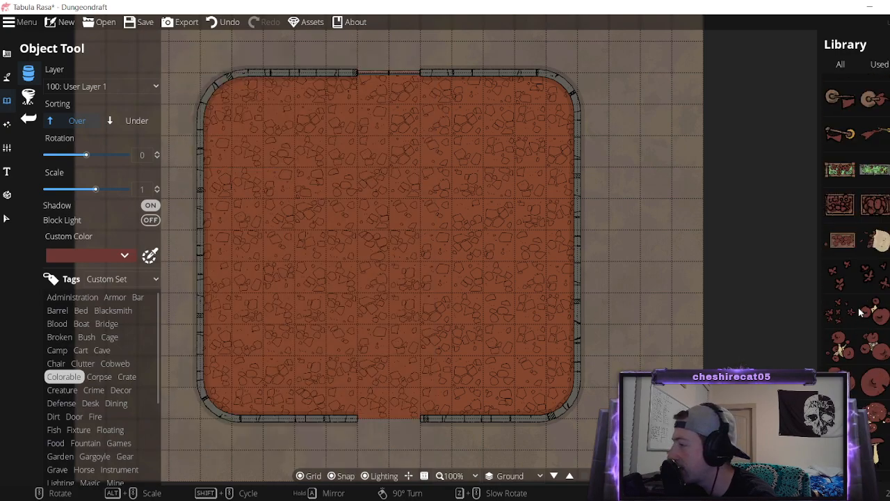
scroll(867, 208, up, 5)
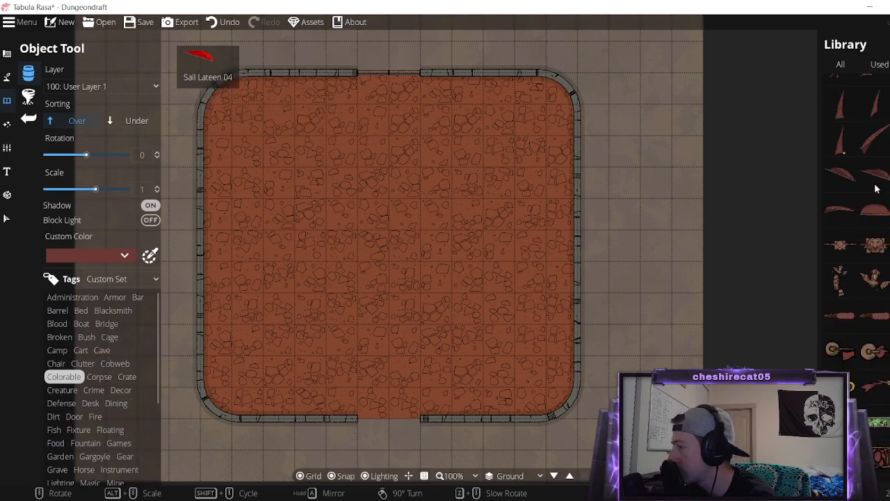
scroll(859, 202, down, 5)
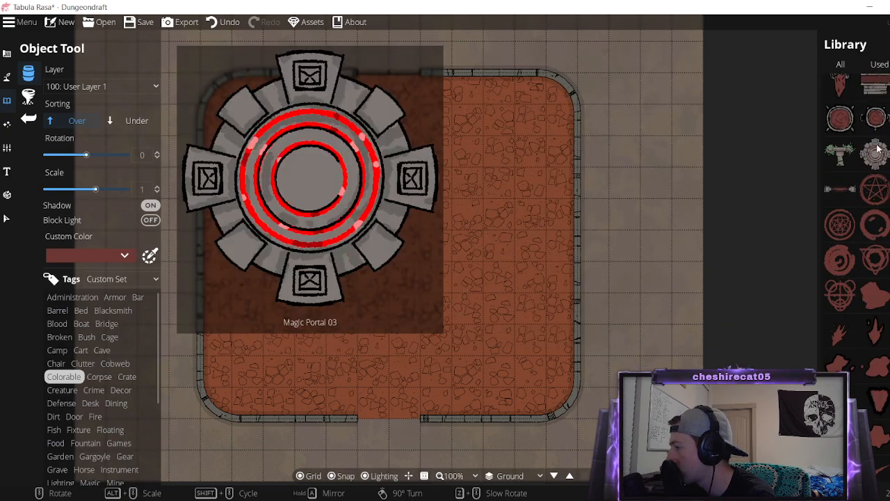
scroll(860, 202, down, 5)
scroll(859, 203, down, 15)
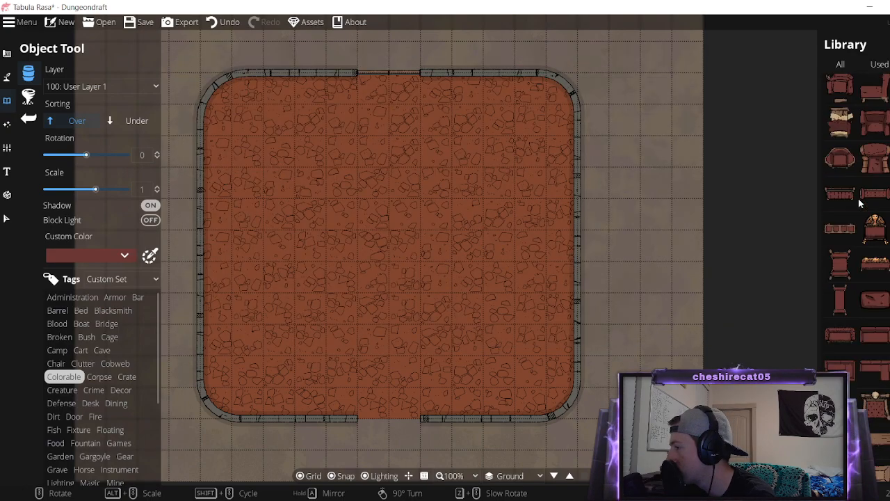
scroll(864, 203, down, 10)
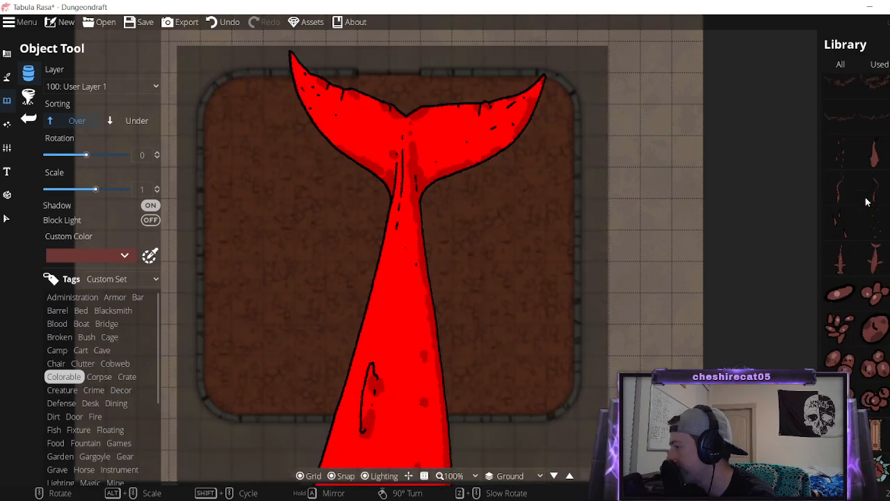
scroll(876, 210, up, 5)
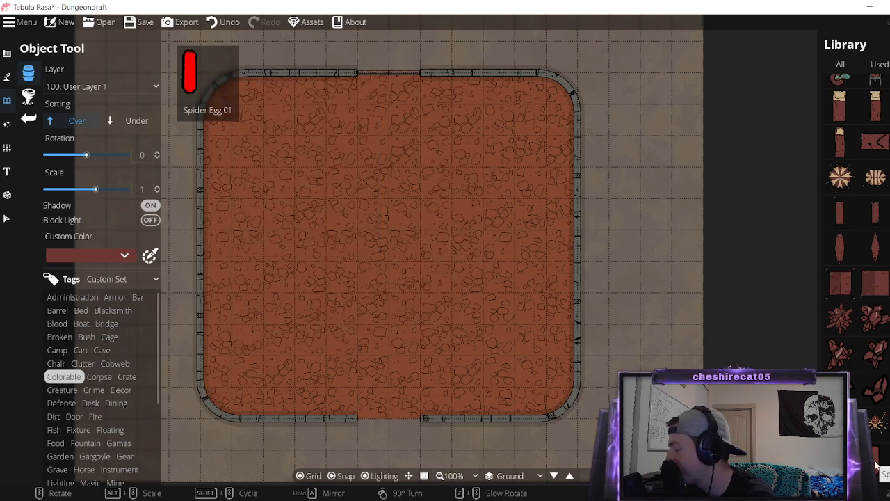
scroll(859, 278, up, 10)
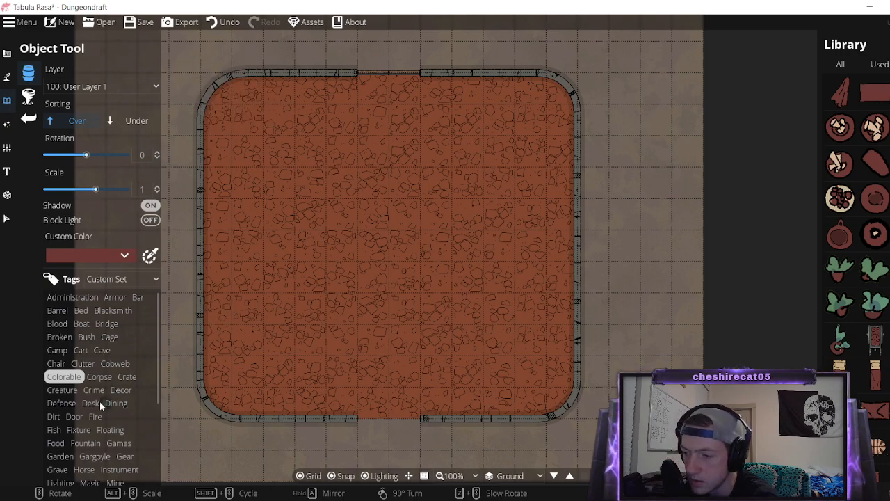
Look through the library's Decor objects and its Creature objects for something to place in the room.
click(120, 390)
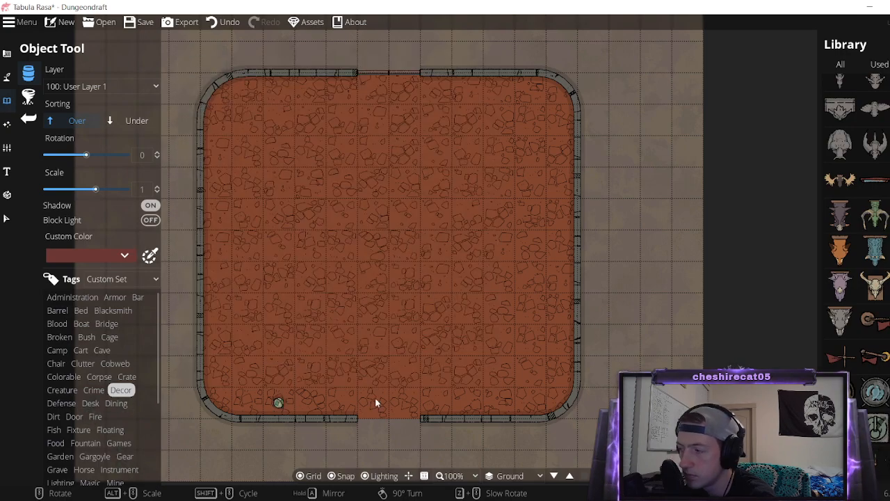
scroll(876, 295, up, 3)
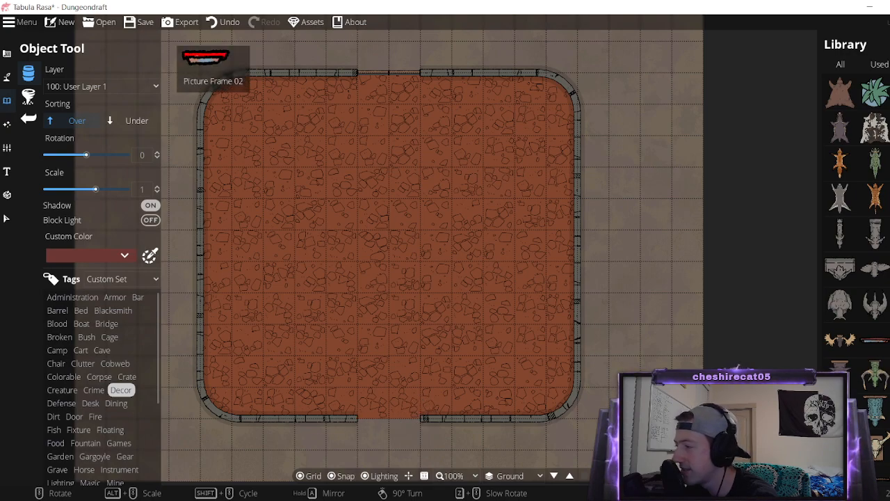
scroll(856, 208, down, 3)
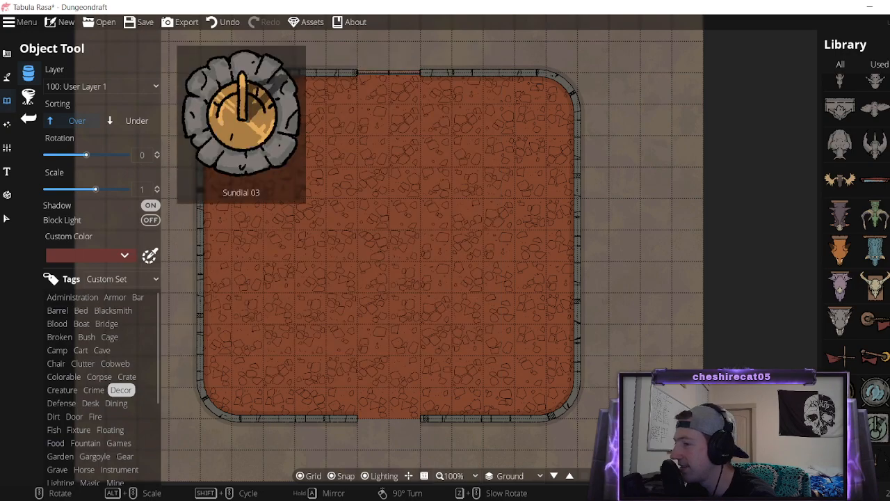
scroll(855, 244, up, 1)
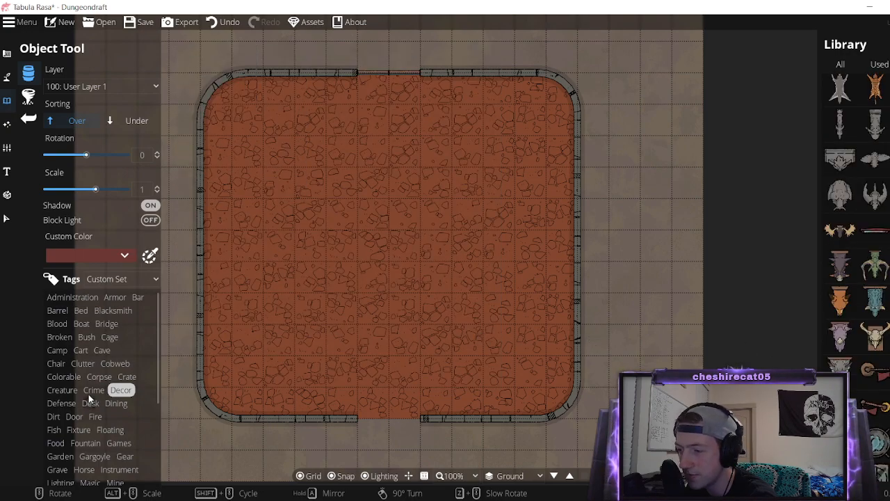
click(63, 390)
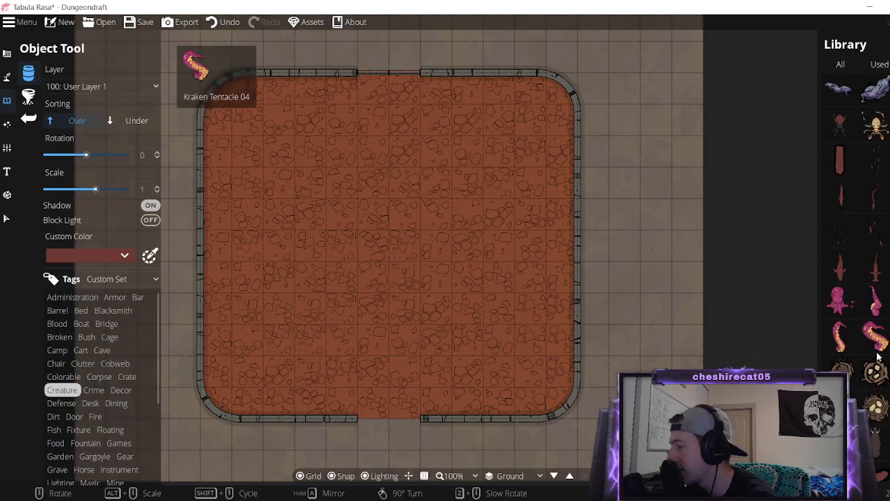
scroll(878, 356, down, 5)
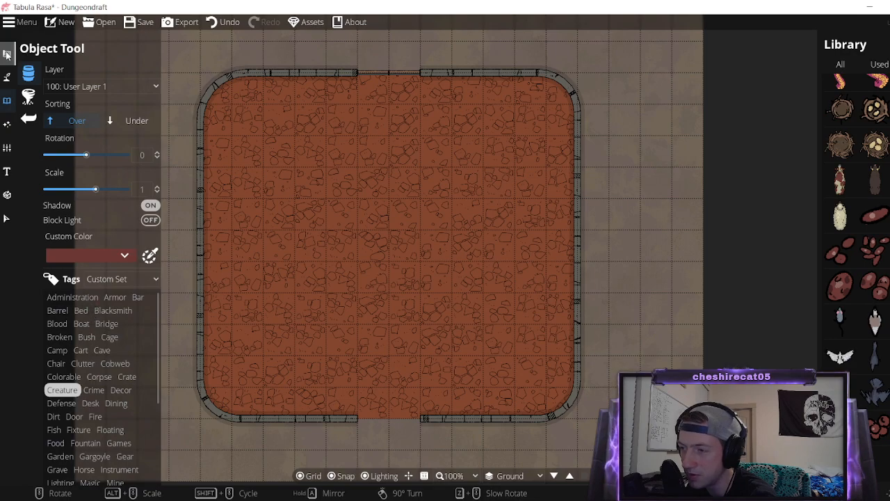
Turn on the ruler and measure the room's height from the top-wall doors to the bottom opening.
click(13, 60)
click(54, 122)
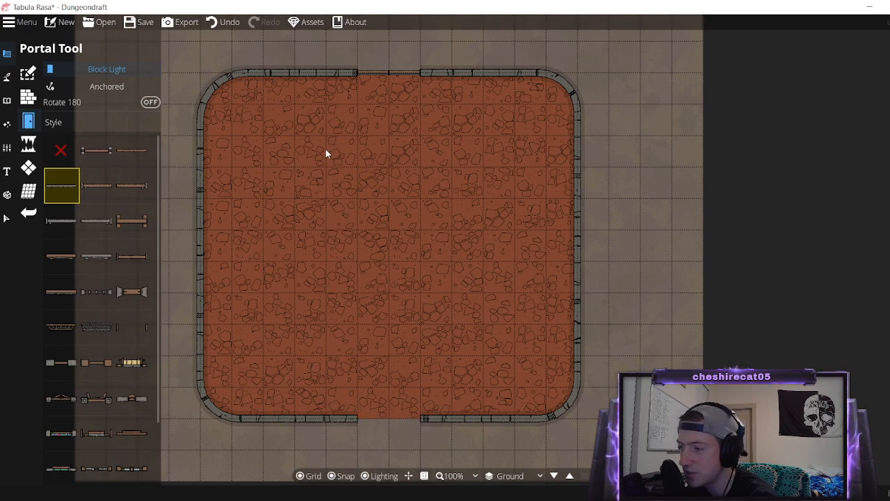
click(424, 476)
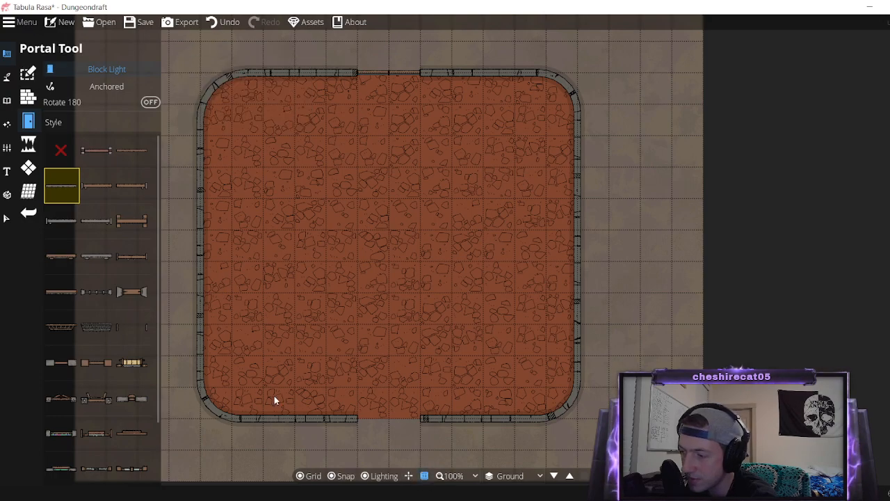
click(9, 76)
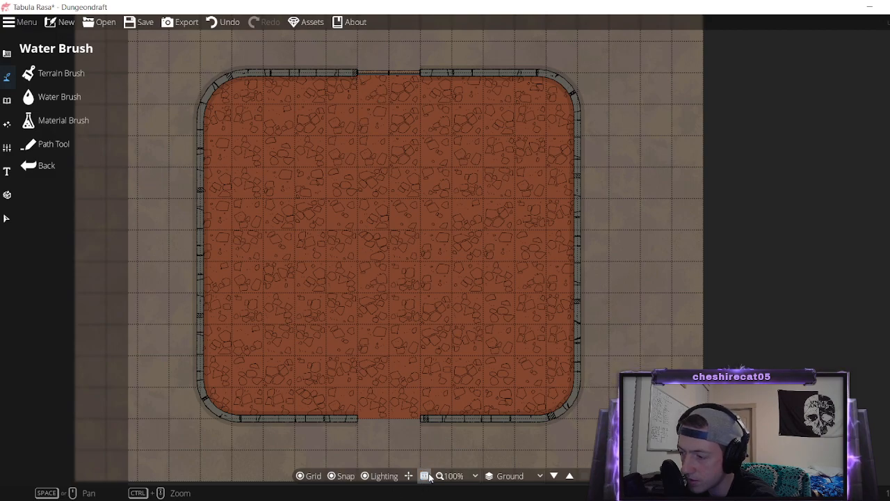
drag(358, 75, 358, 424)
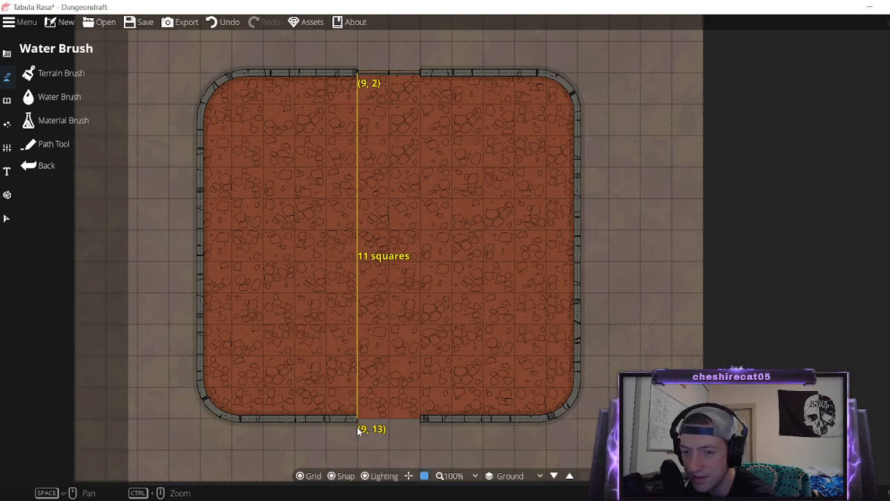
drag(358, 430, 352, 426)
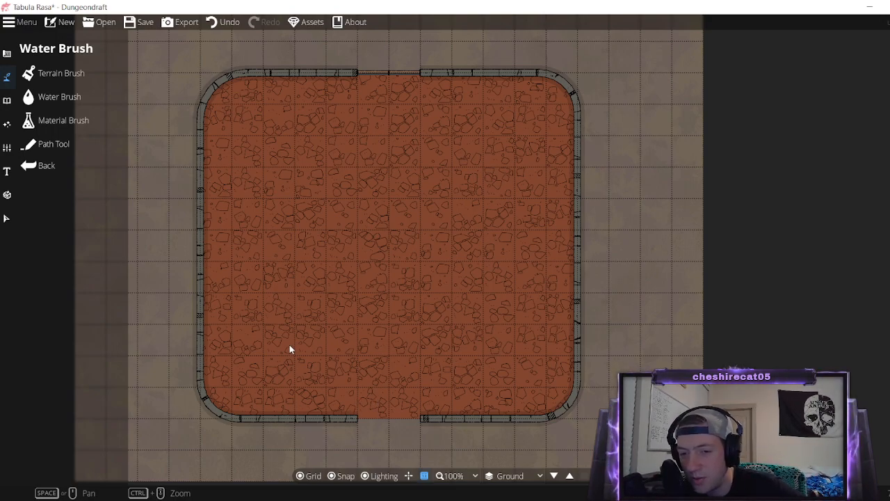
Return to the Object Tool, check the Creature and Shelf objects again, and filter the library by the Pillar tag.
click(6, 104)
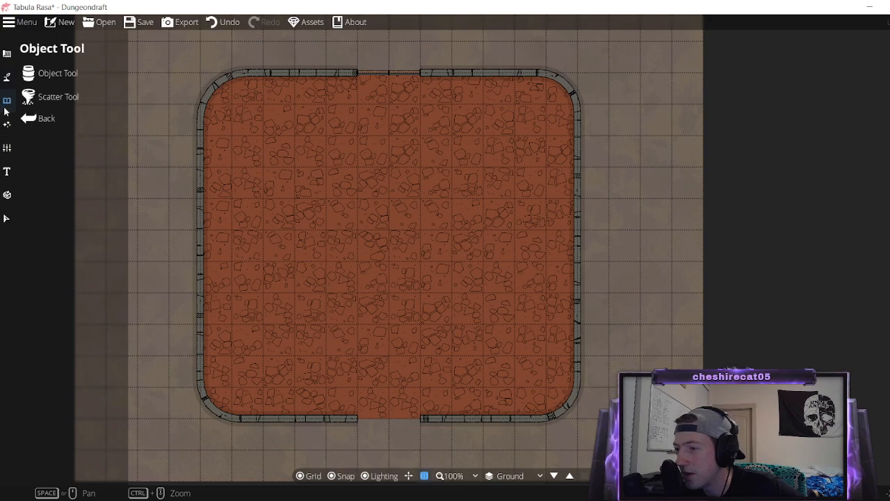
click(55, 73)
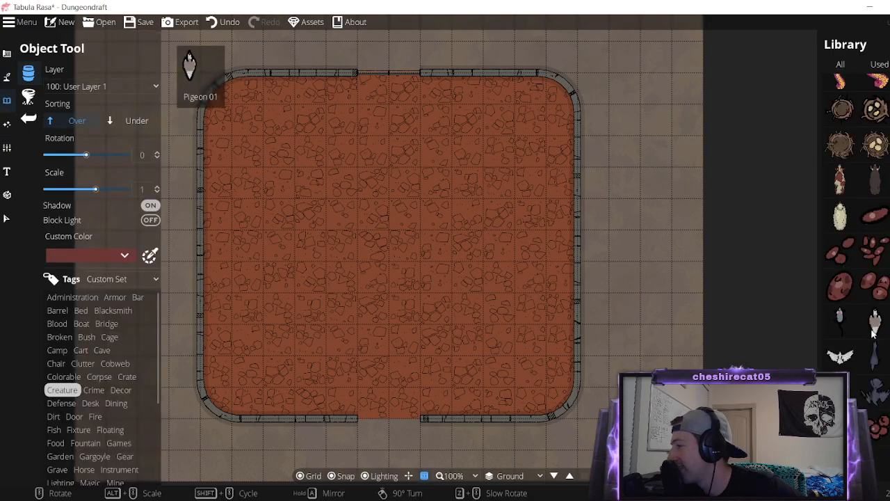
scroll(878, 323, up, 2)
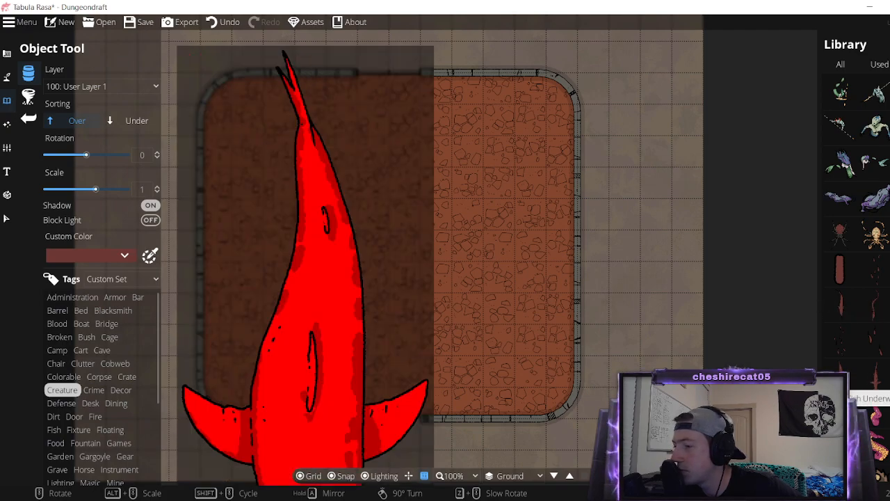
scroll(97, 312, down, 5)
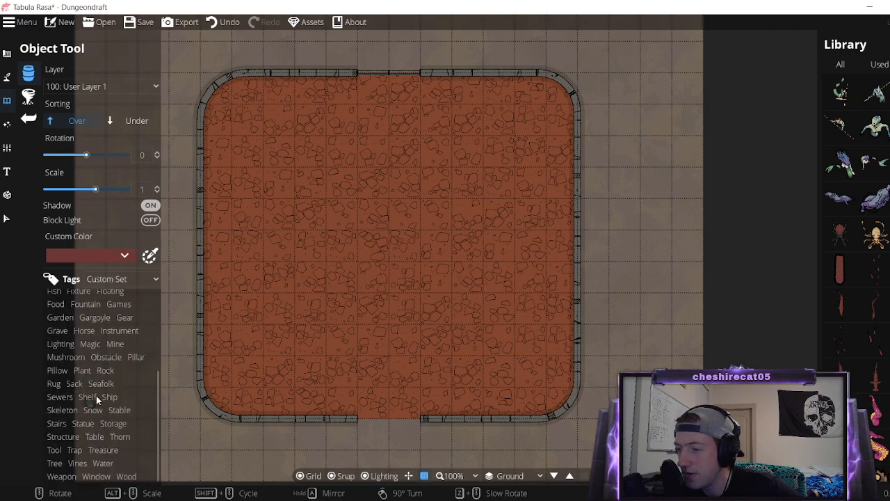
click(98, 396)
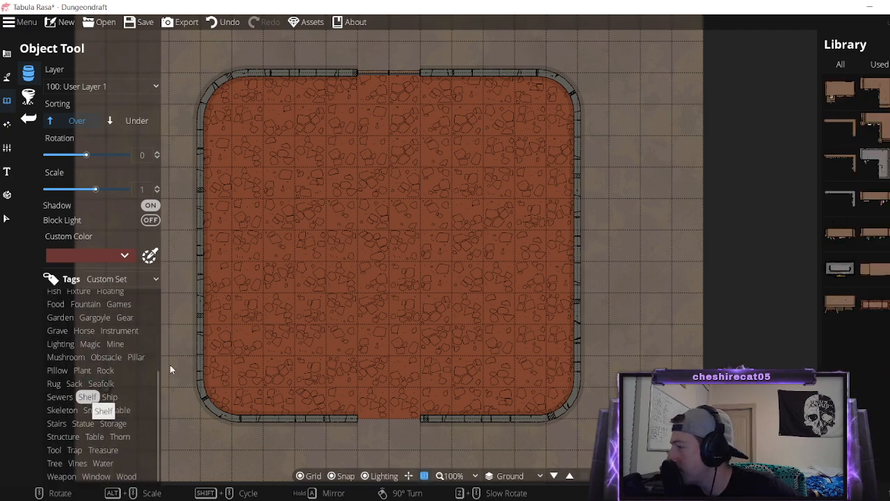
click(105, 371)
click(130, 357)
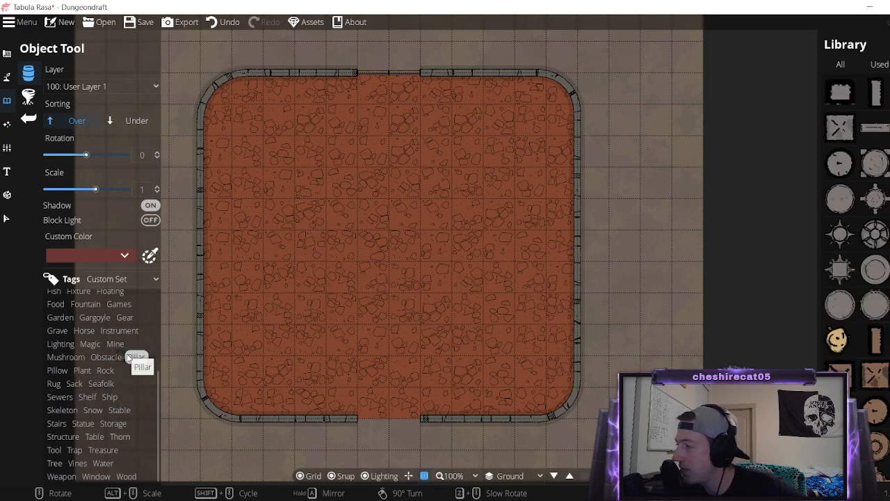
Look through the library's Mushroom, Sack, Rug, Skeleton and Structure objects for something to furnish the room.
click(63, 357)
click(74, 383)
click(54, 384)
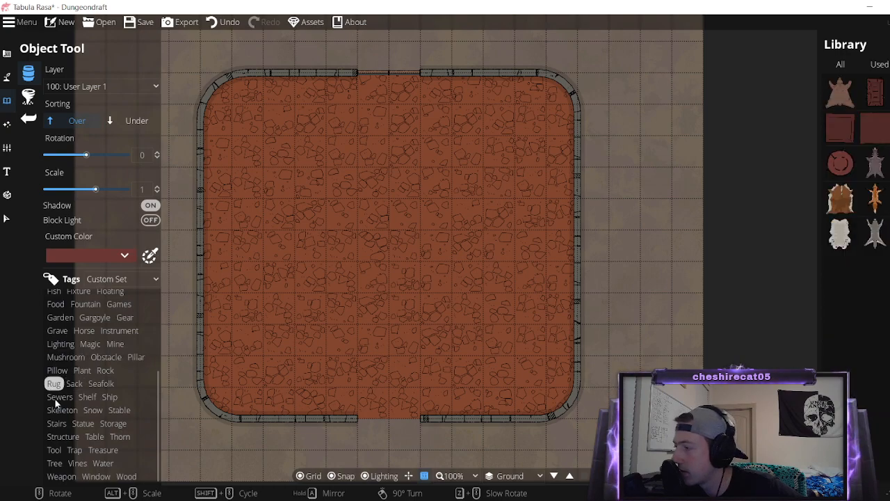
click(60, 410)
click(64, 436)
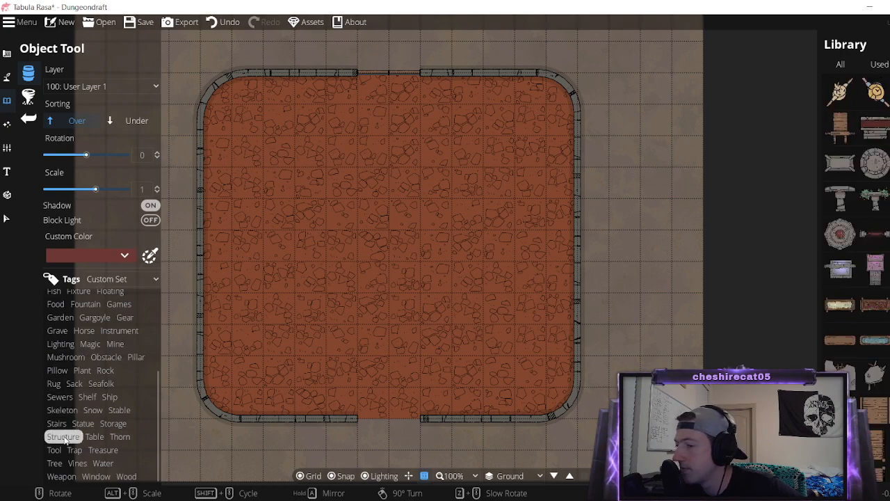
scroll(695, 401, down, 3)
scroll(882, 399, down, 3)
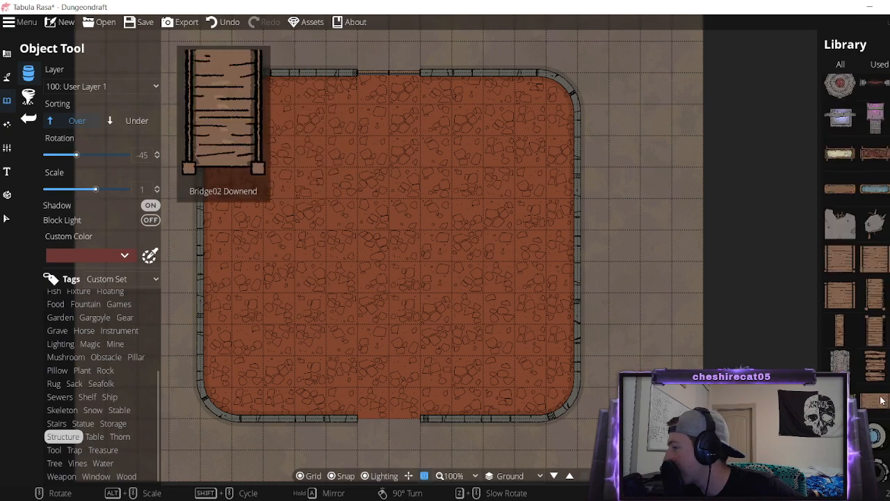
scroll(882, 400, down, 3)
scroll(87, 342, up, 5)
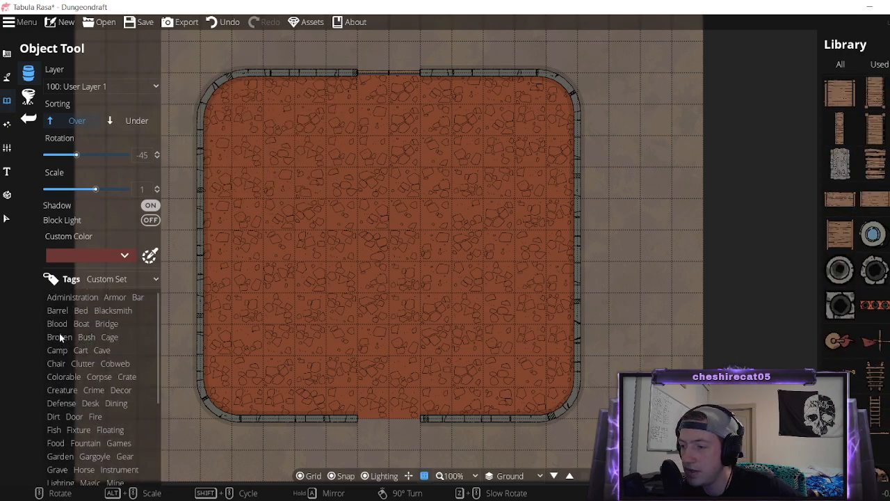
Filter the object library by the Colorable tag again and examine its assets, from beds and plants to flags and altars.
click(54, 377)
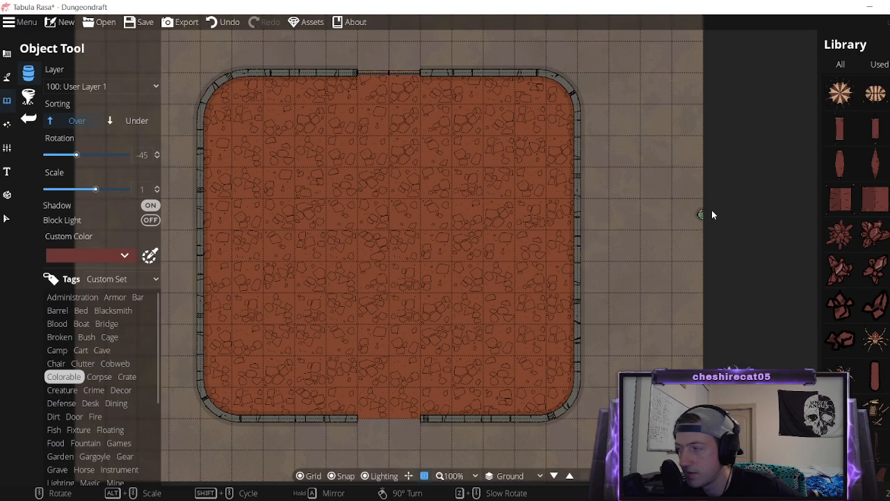
scroll(705, 215, down, 1)
scroll(874, 255, down, 10)
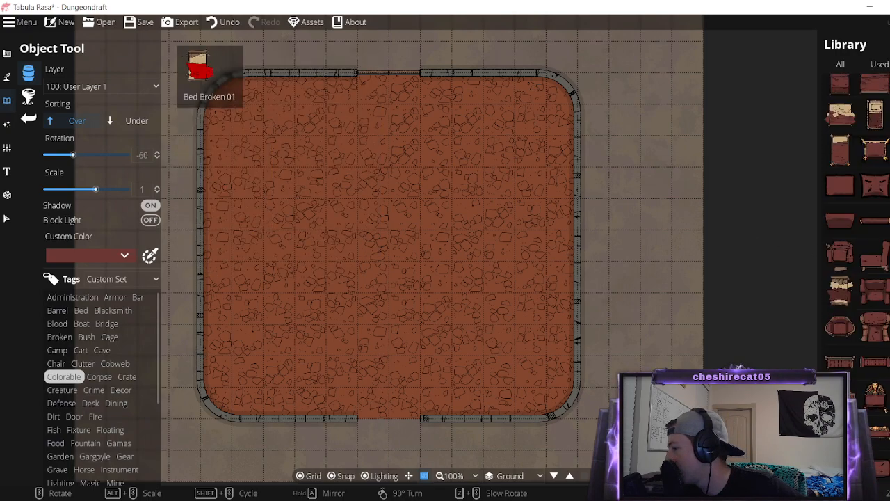
scroll(875, 256, down, 10)
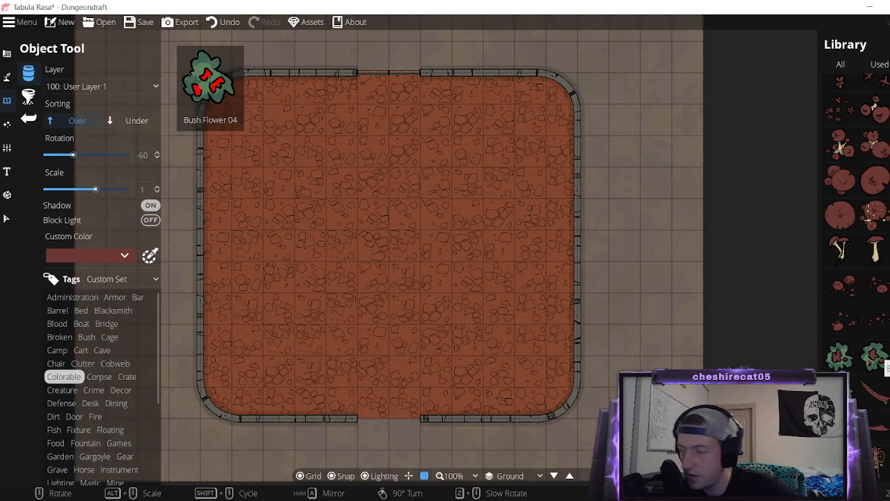
scroll(884, 348, down, 5)
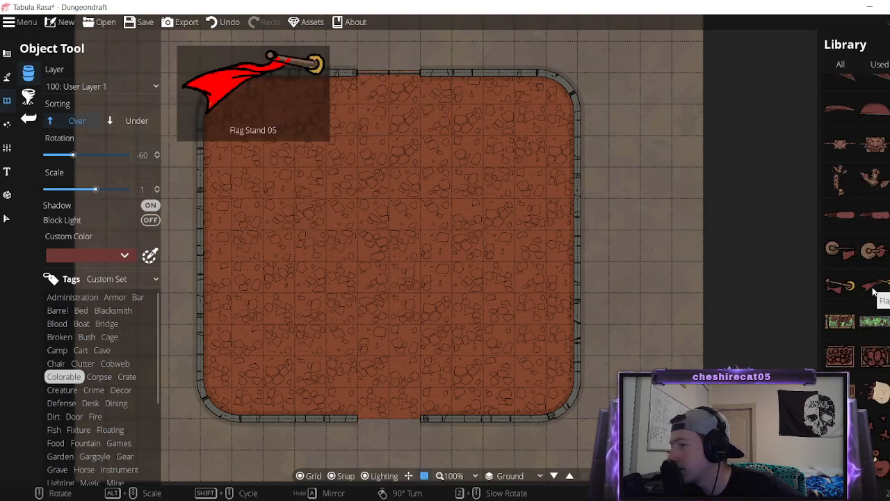
scroll(876, 292, down, 5)
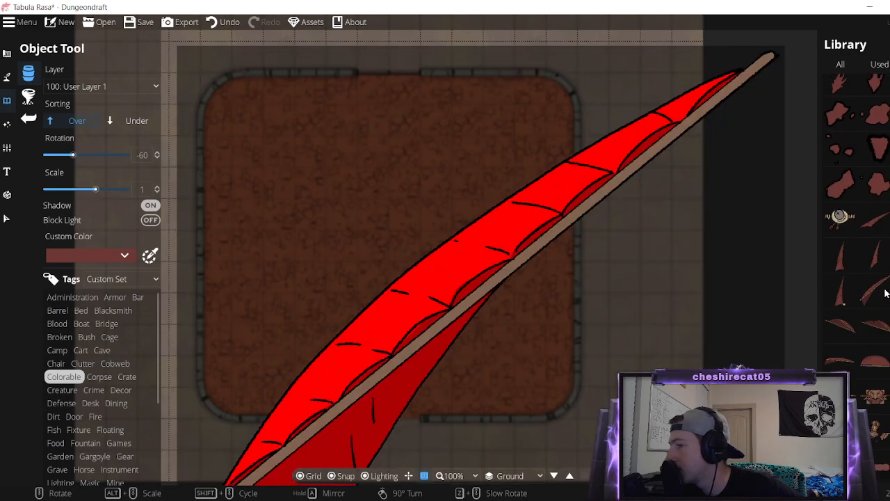
scroll(885, 293, down, 5)
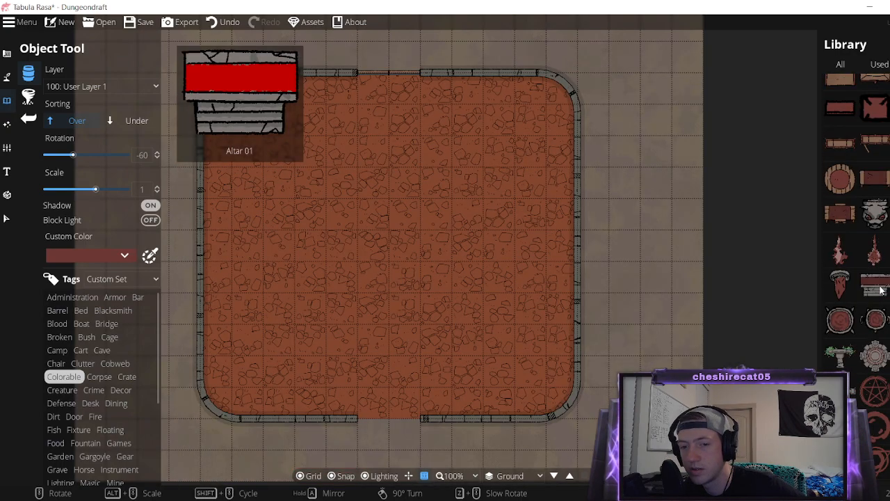
Check the library's Clutter, Cage, Blacksmith, Bed, Boat, Broken and Chair objects for suitable room furnishings.
click(89, 364)
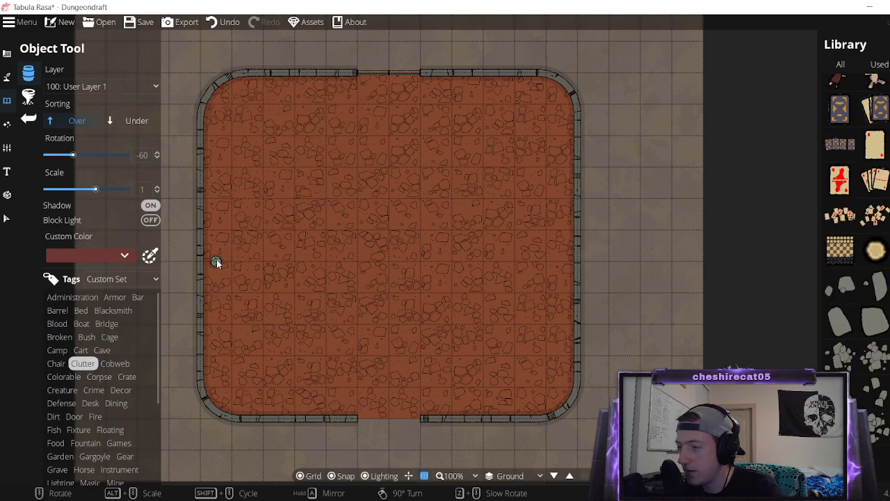
click(109, 337)
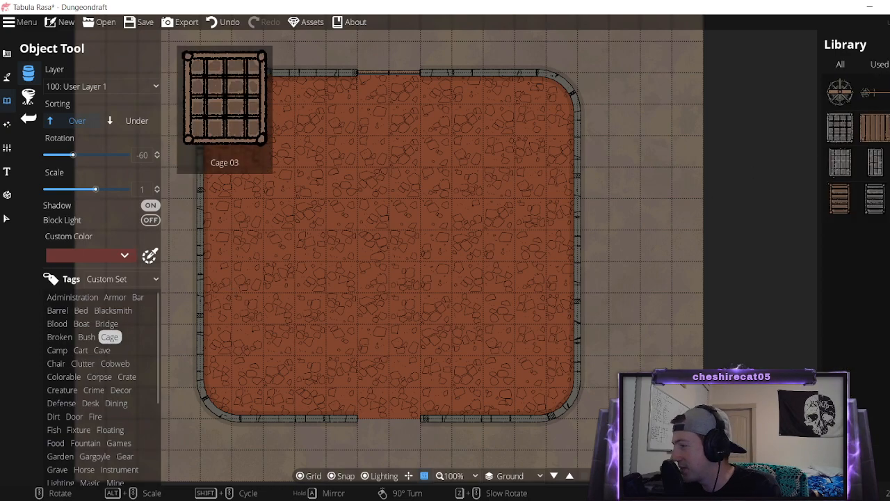
click(106, 310)
click(81, 310)
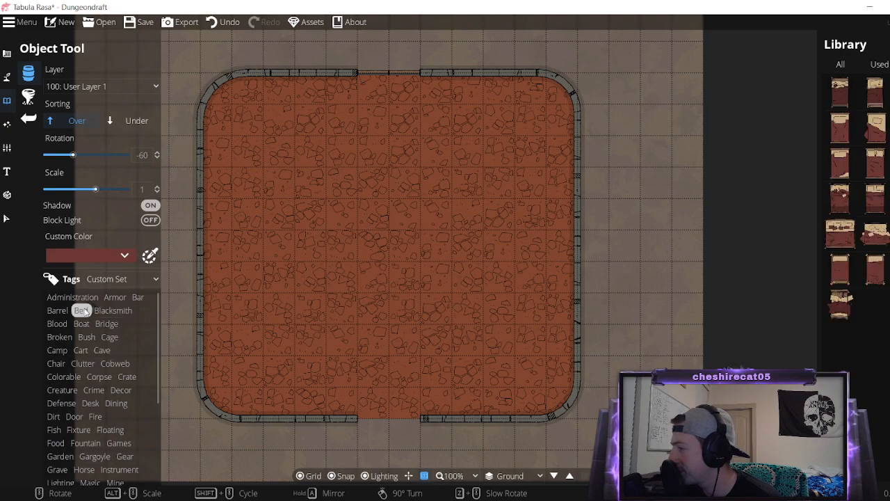
click(77, 324)
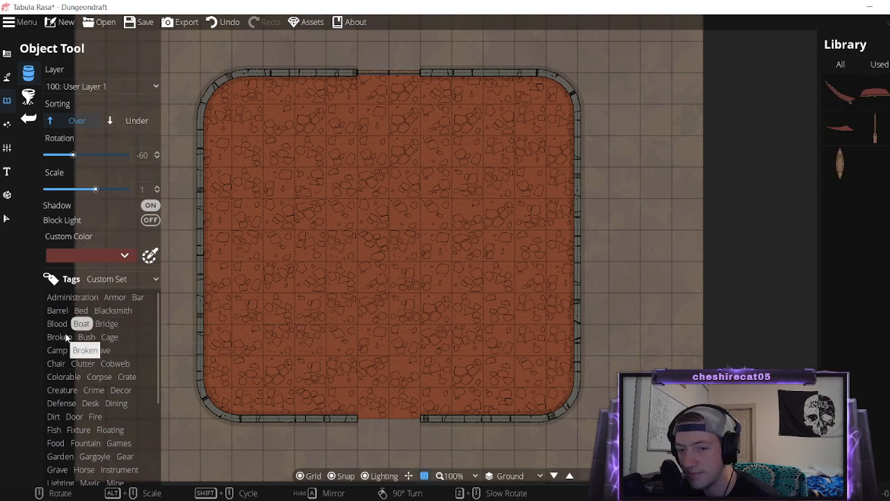
click(58, 338)
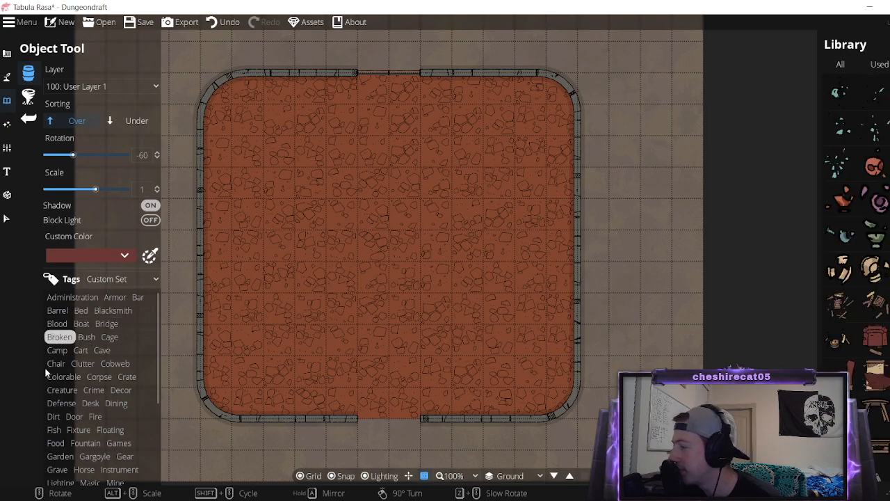
scroll(881, 226, down, 10)
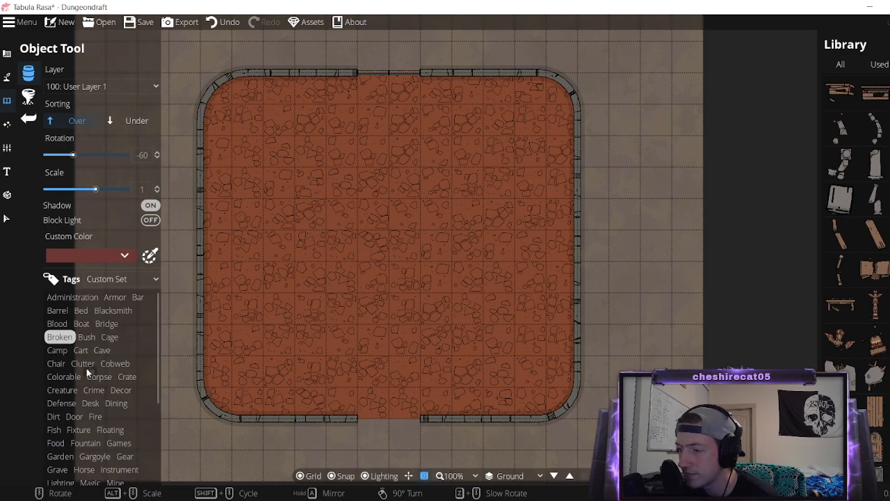
click(55, 365)
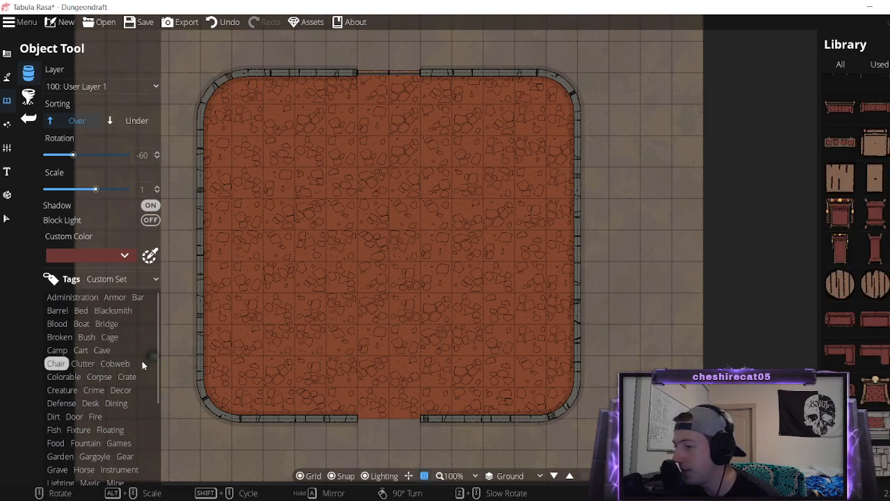
Compare the spiderwebs among the Cobweb objects and choose the large, dense round web as the object for placement.
click(122, 366)
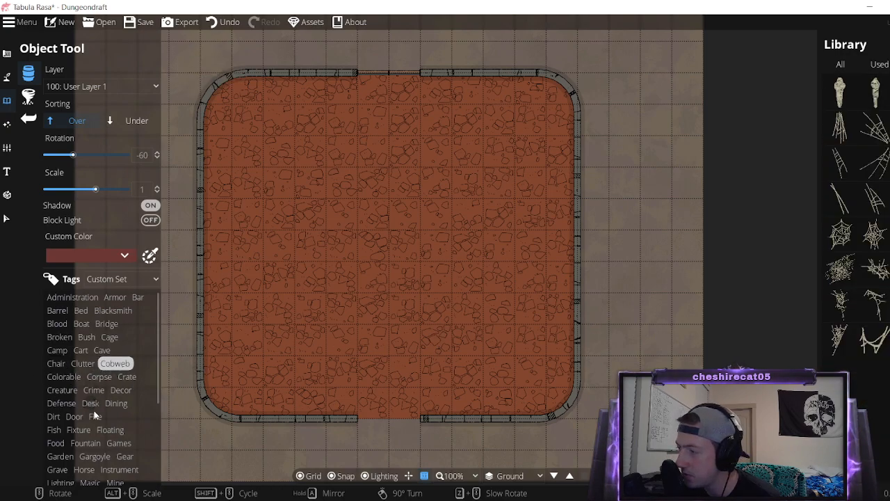
click(95, 416)
click(122, 364)
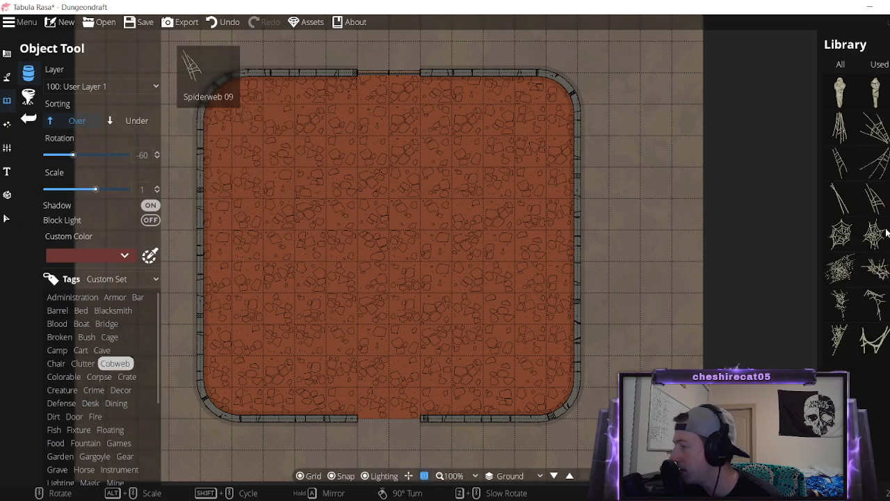
mouse_move(874, 139)
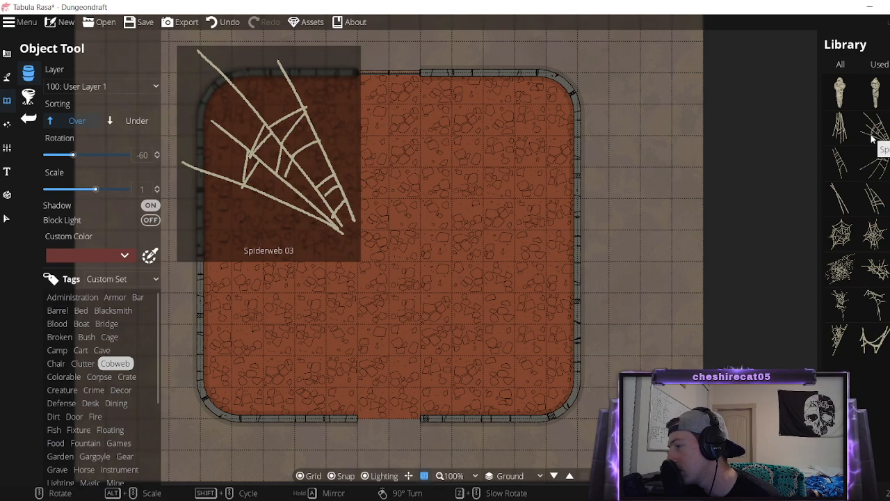
mouse_move(869, 339)
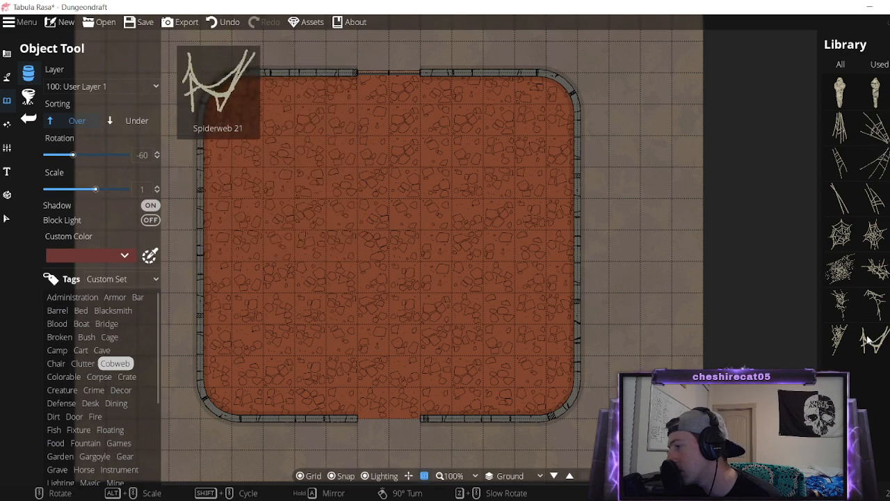
mouse_move(887, 327)
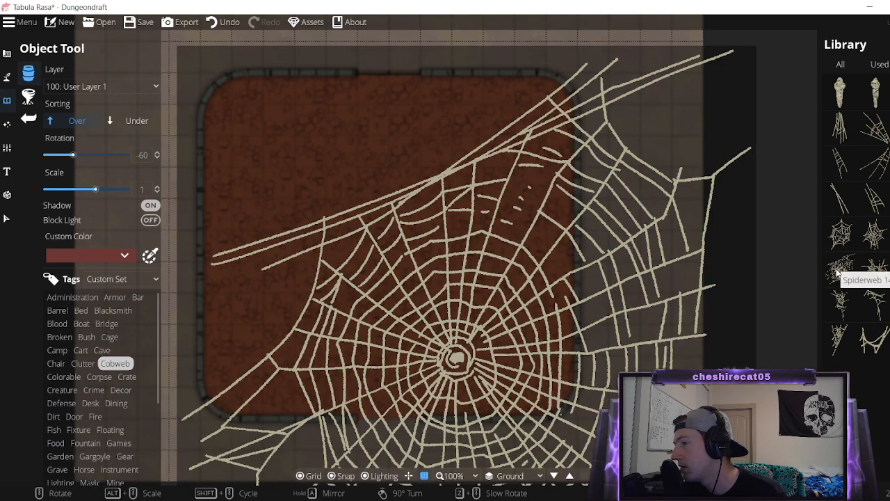
click(842, 266)
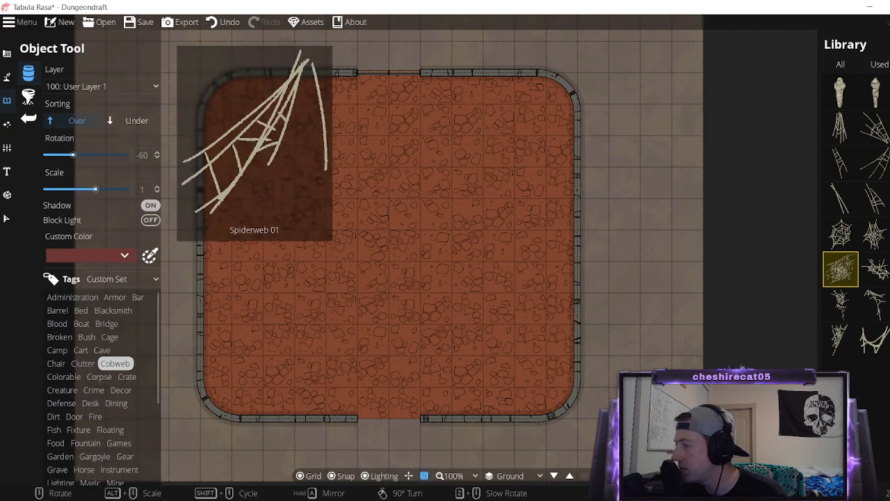
Look through the library's Fire, Decor, Defense, Dirt, Dining and Instrument objects for further furnishings.
click(96, 416)
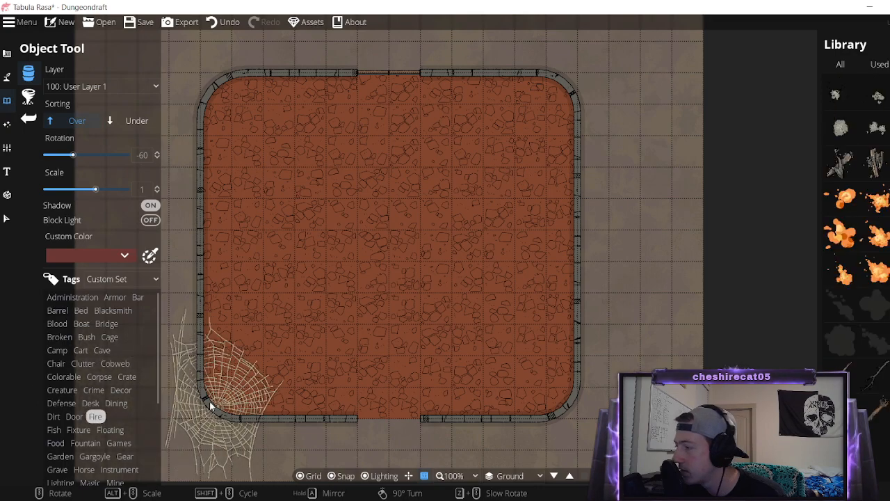
click(119, 391)
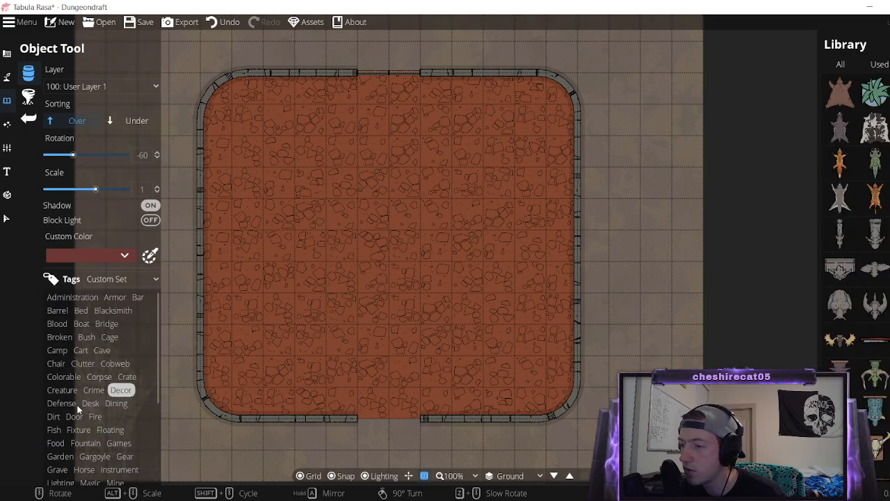
click(70, 404)
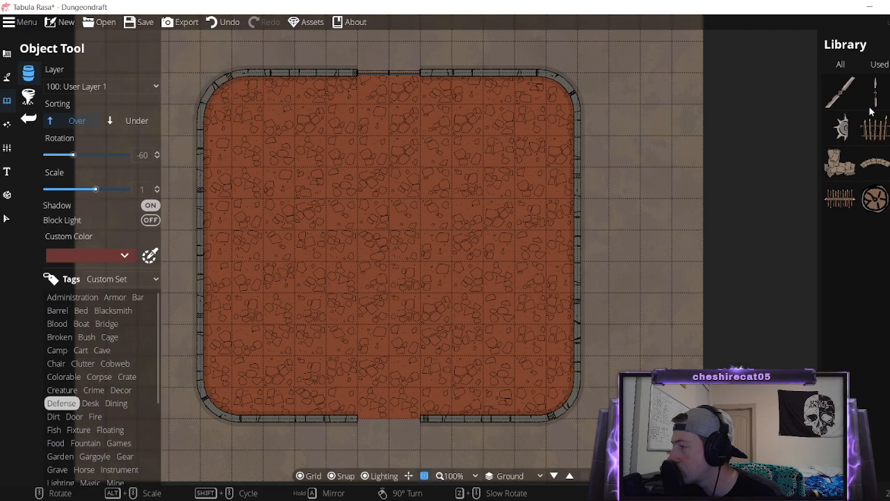
click(53, 417)
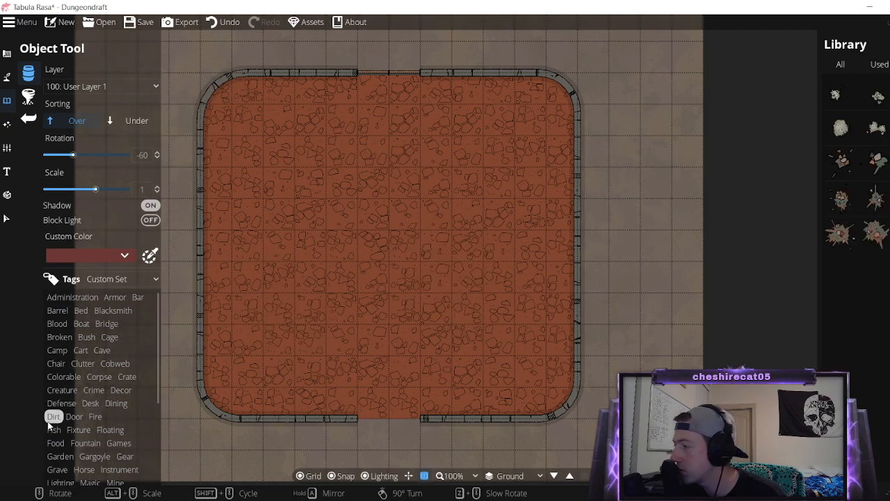
click(118, 406)
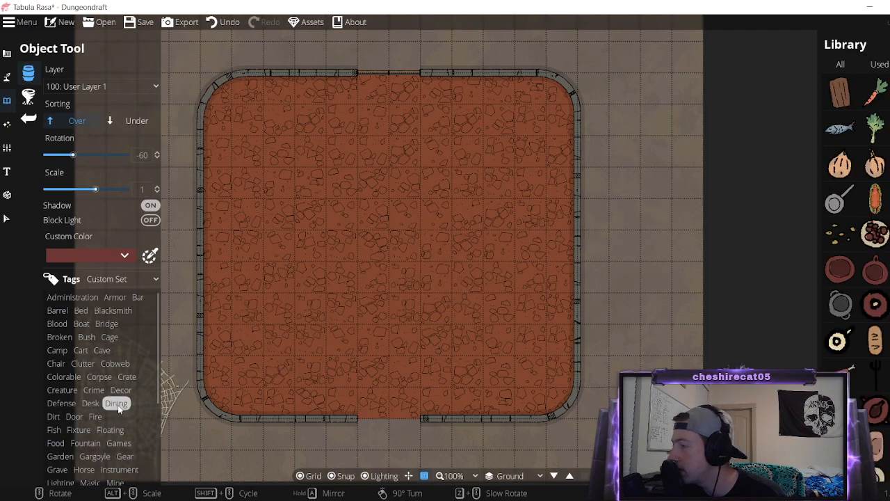
scroll(834, 347, down, 2)
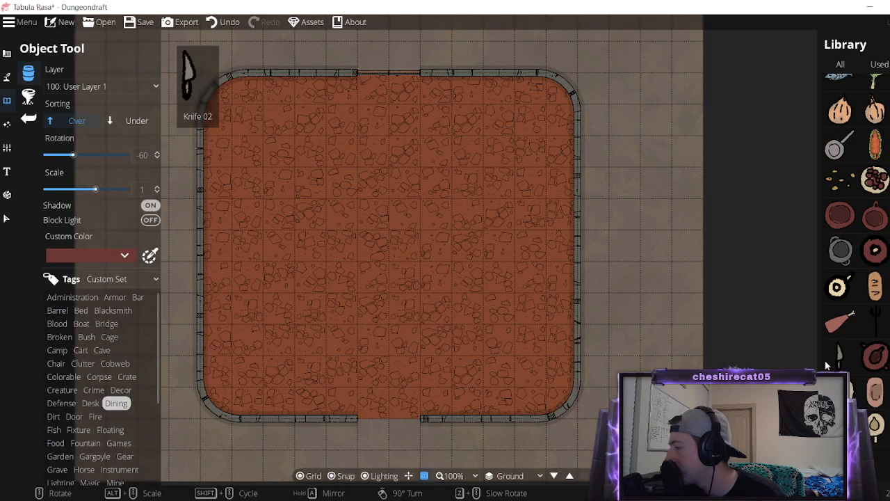
scroll(104, 445, down, 3)
click(120, 373)
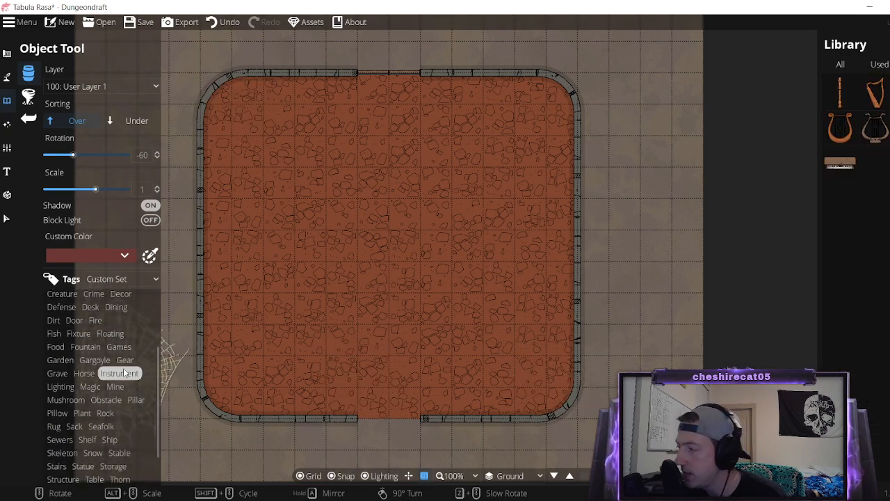
Examine the Instrument, Mushroom, Desk, Structure and Stairs categories of the object library.
mouse_move(829, 98)
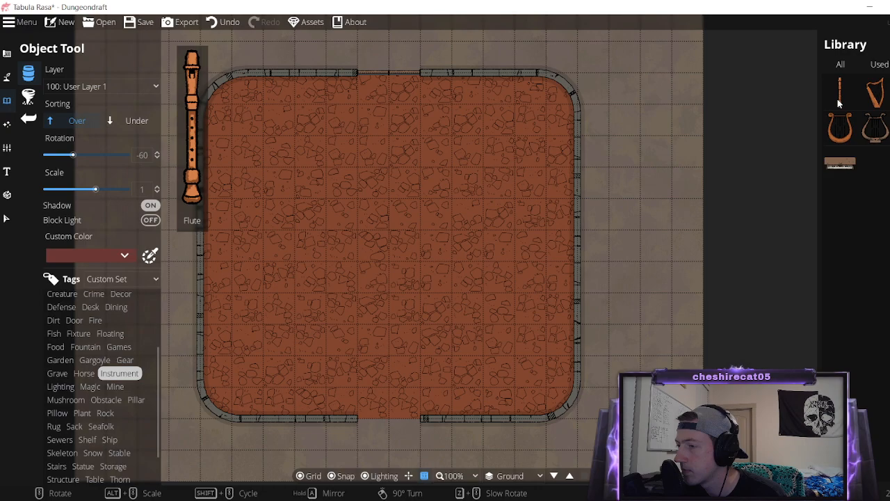
mouse_move(831, 141)
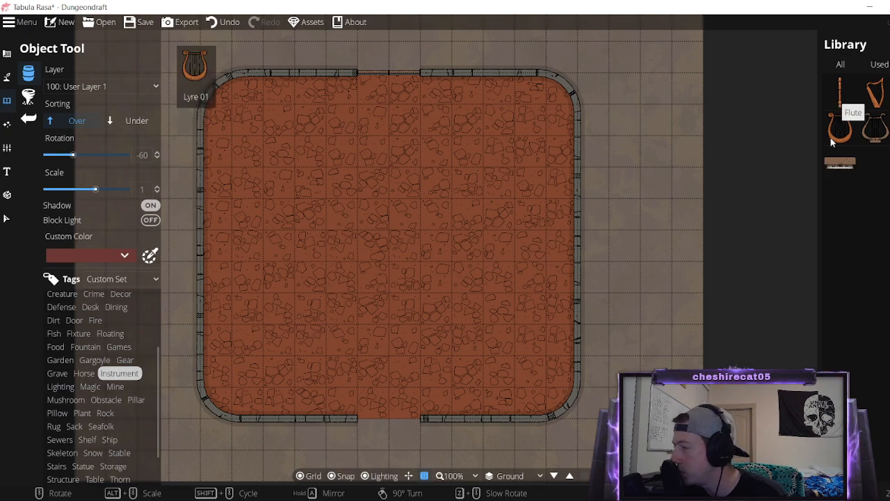
click(61, 400)
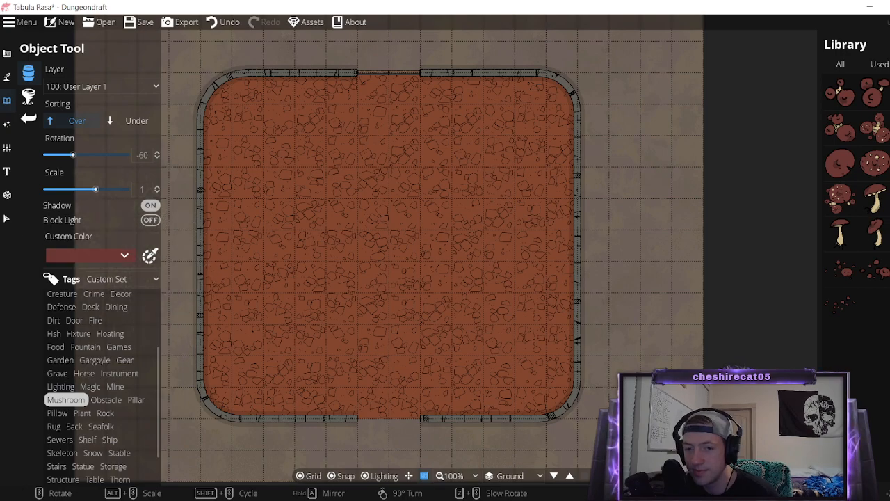
click(94, 308)
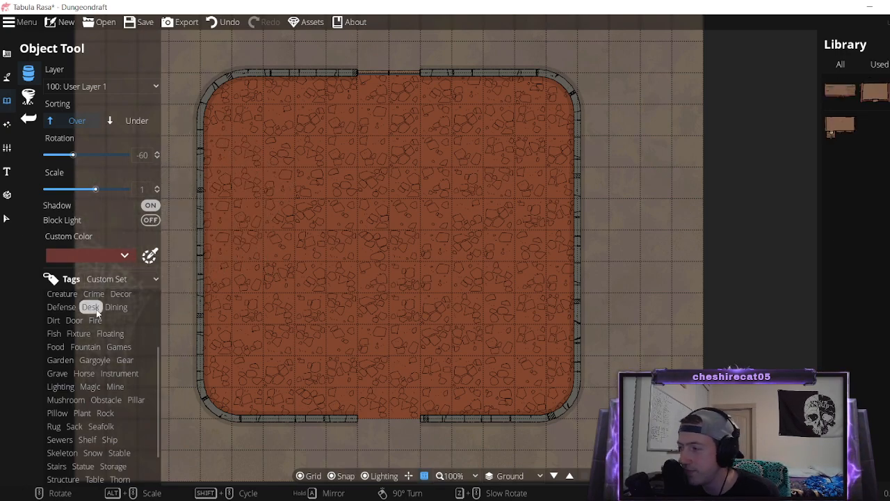
scroll(74, 431, down, 2)
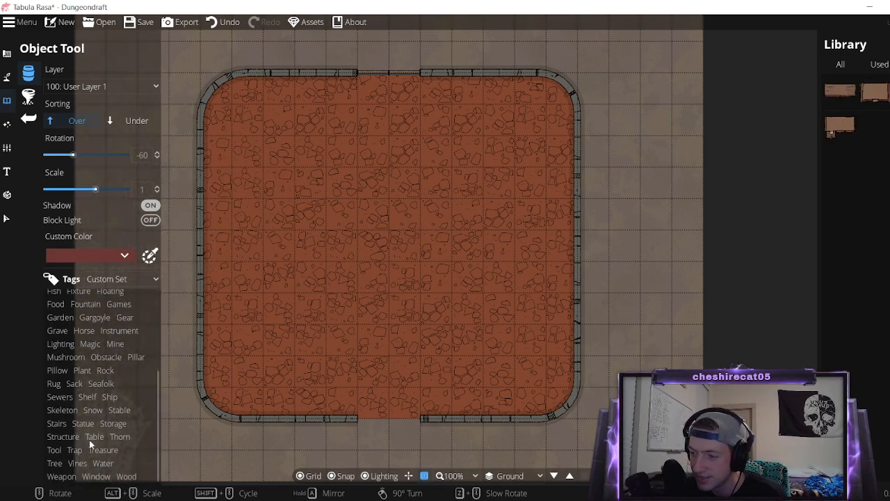
click(70, 437)
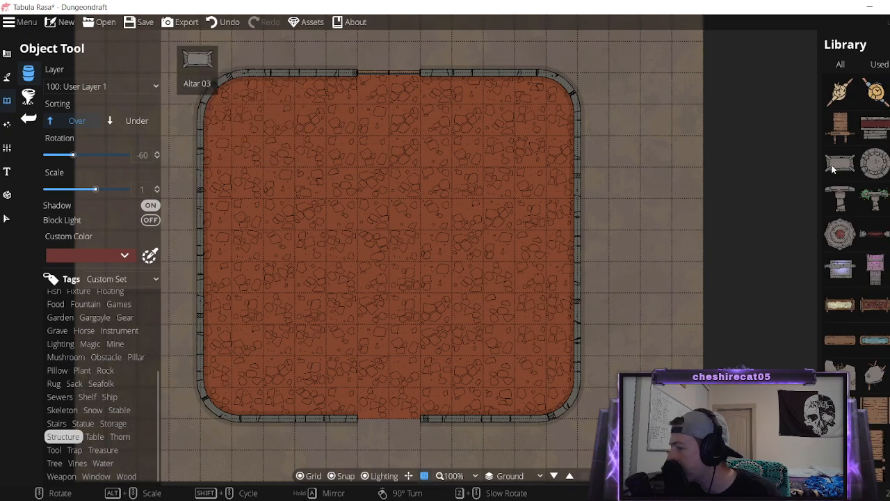
mouse_move(832, 169)
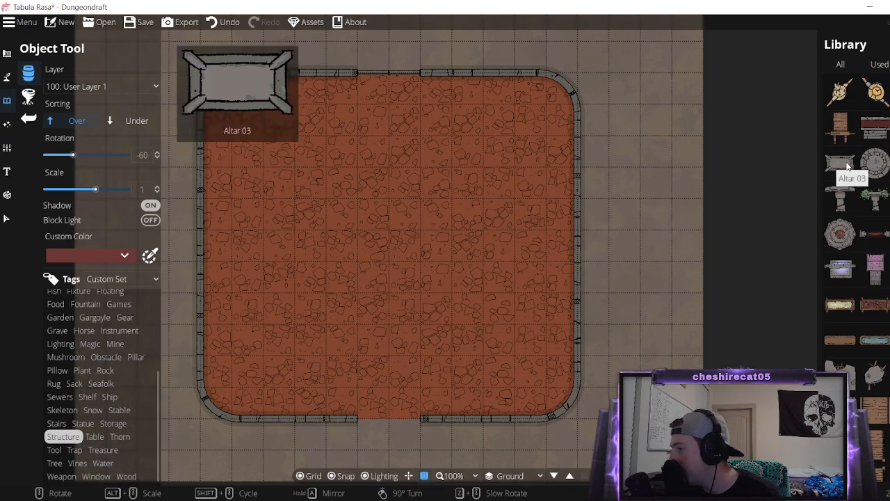
scroll(855, 174, down, 3)
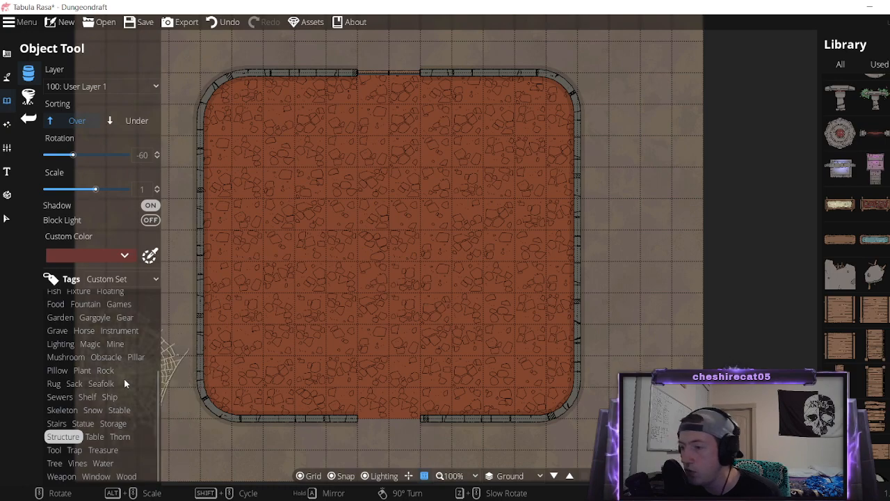
click(57, 424)
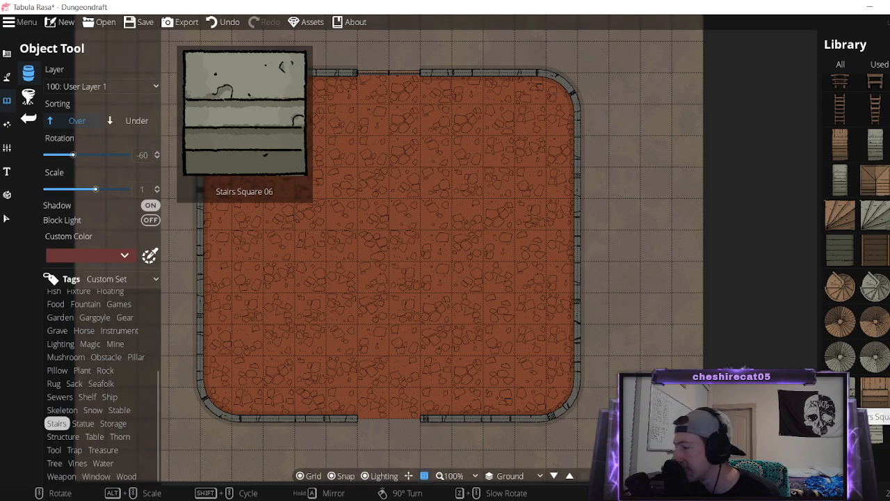
scroll(857, 209, up, 1)
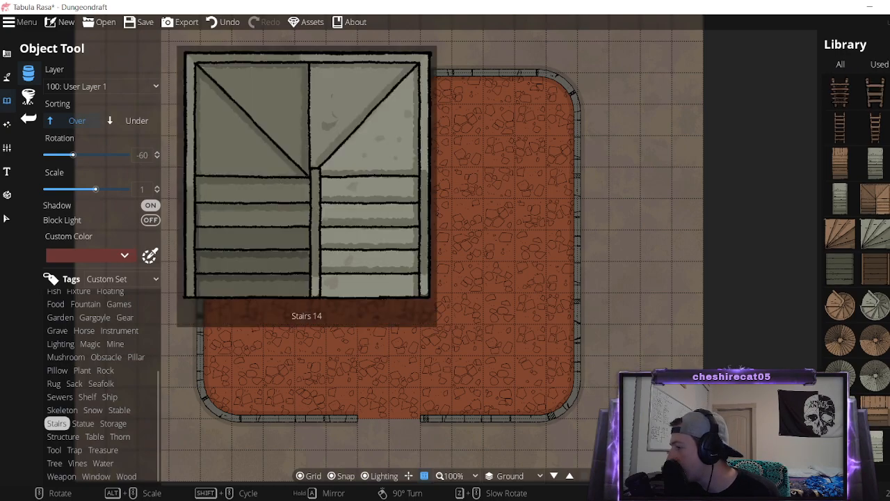
click(879, 234)
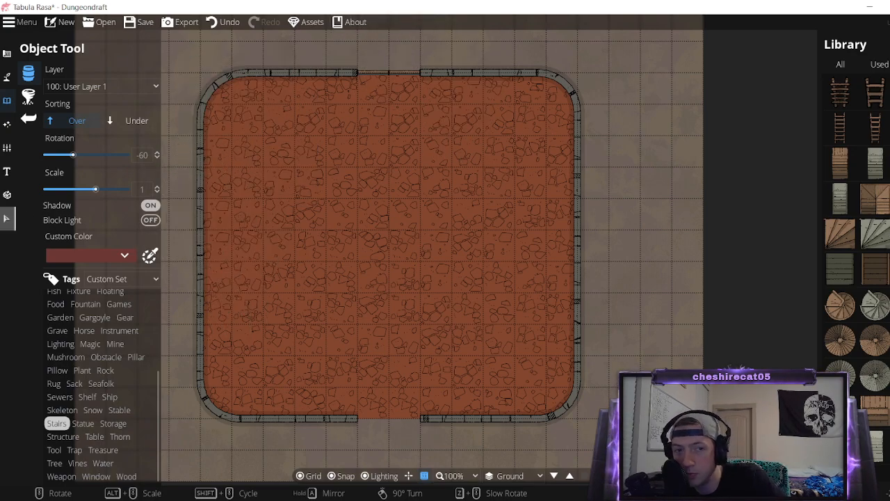
Switch to the browser, enlarge its window to examine the hall of egress reference image, and minimize it.
drag(0, 164, 471, 59)
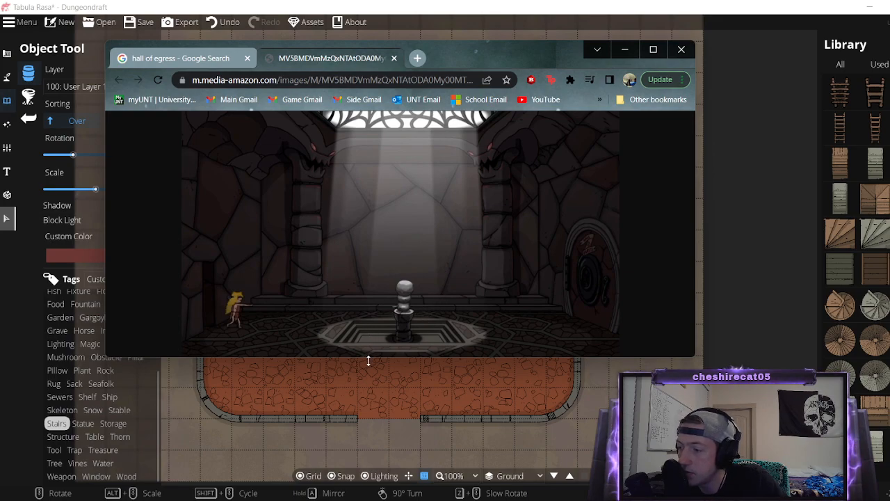
drag(368, 360, 348, 412)
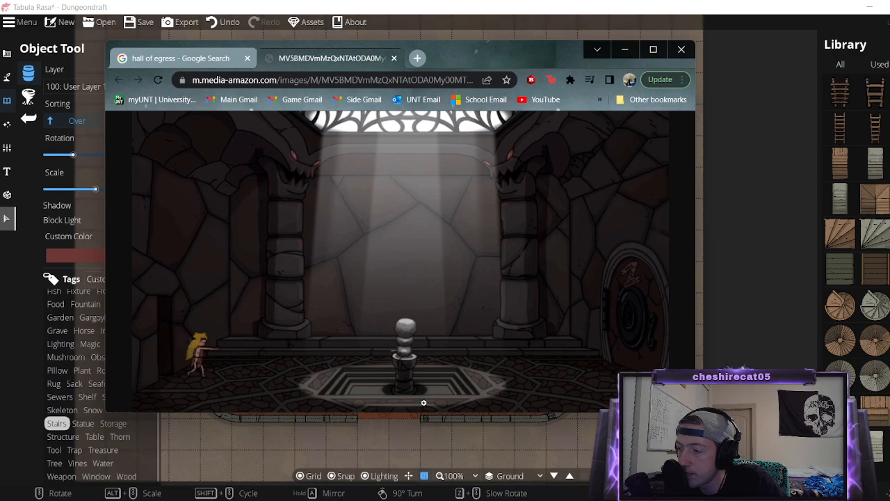
click(625, 49)
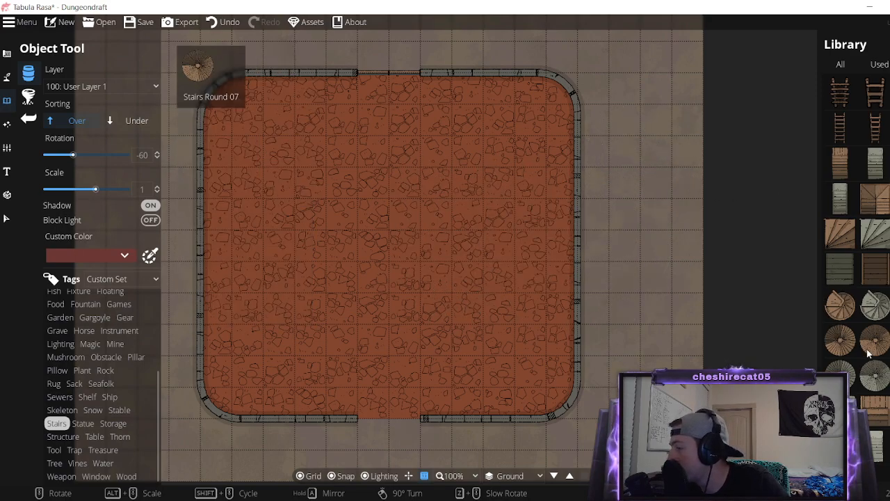
Place a Pillar Stone 28 object from the Pillar category near the centre of the room.
scroll(869, 390, down, 1)
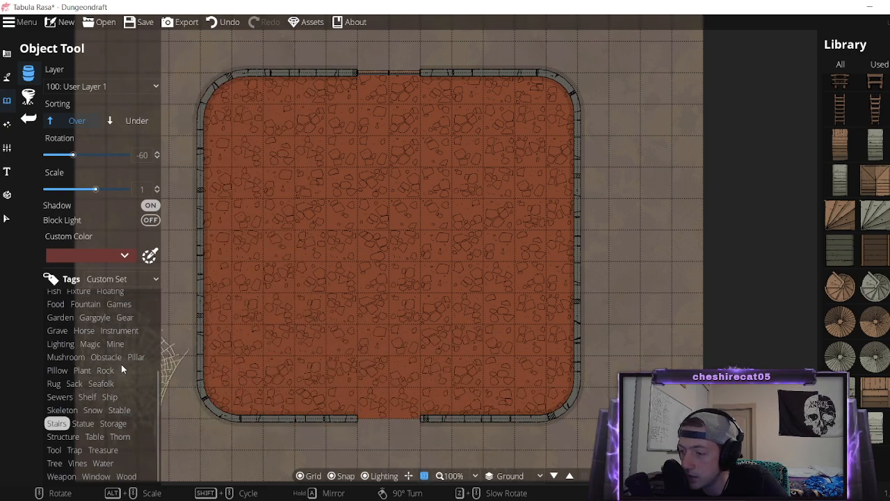
click(114, 344)
click(97, 356)
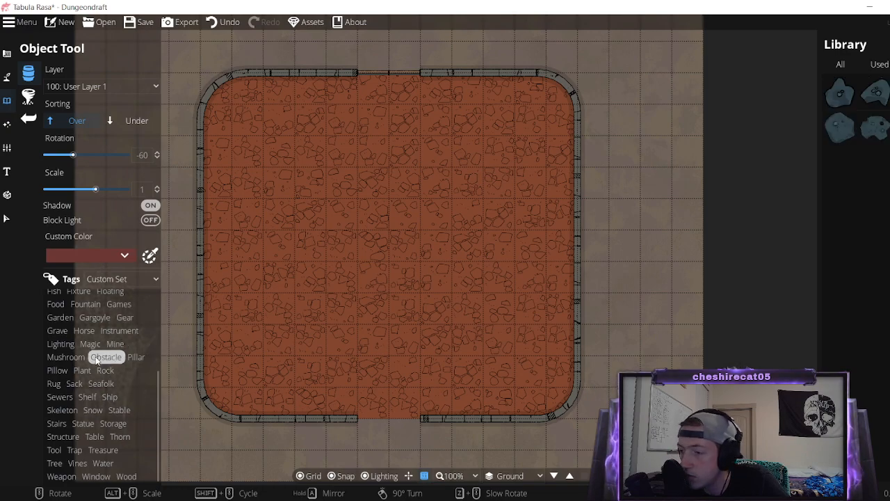
click(136, 357)
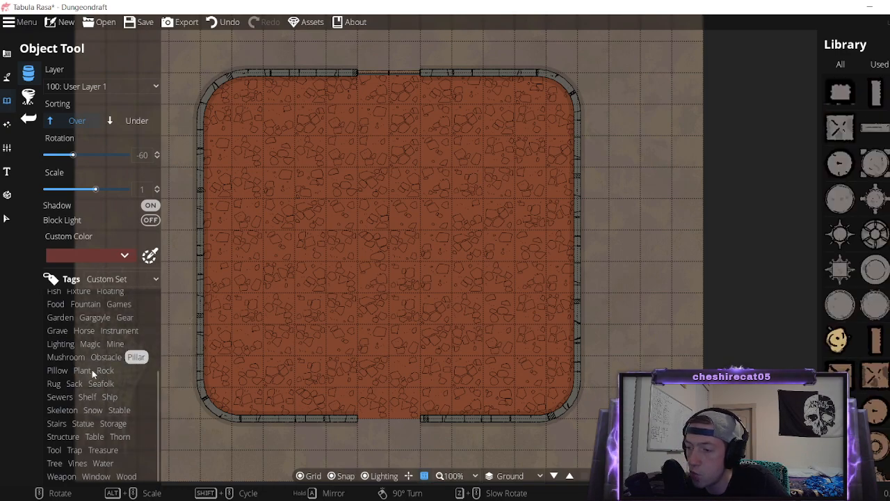
click(57, 370)
click(135, 357)
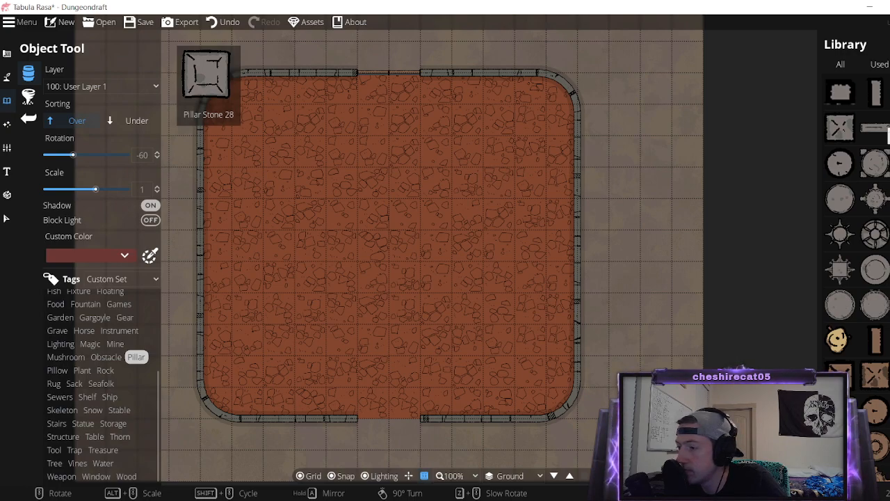
click(888, 131)
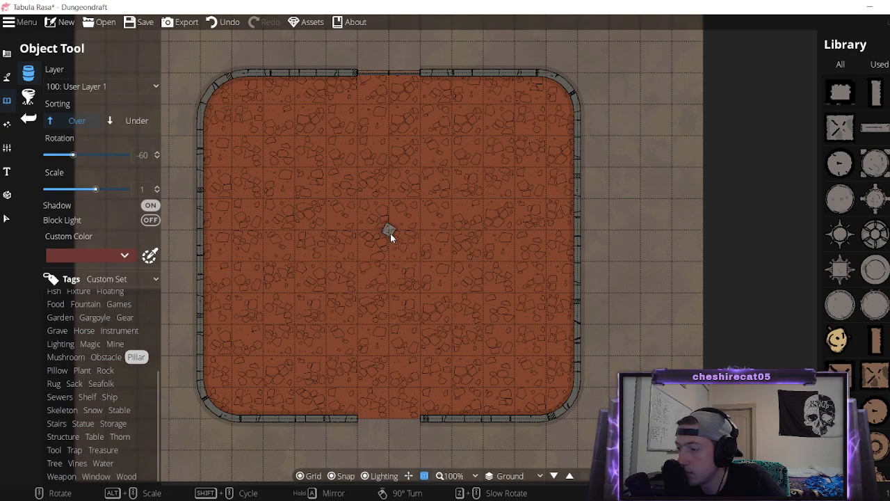
click(425, 476)
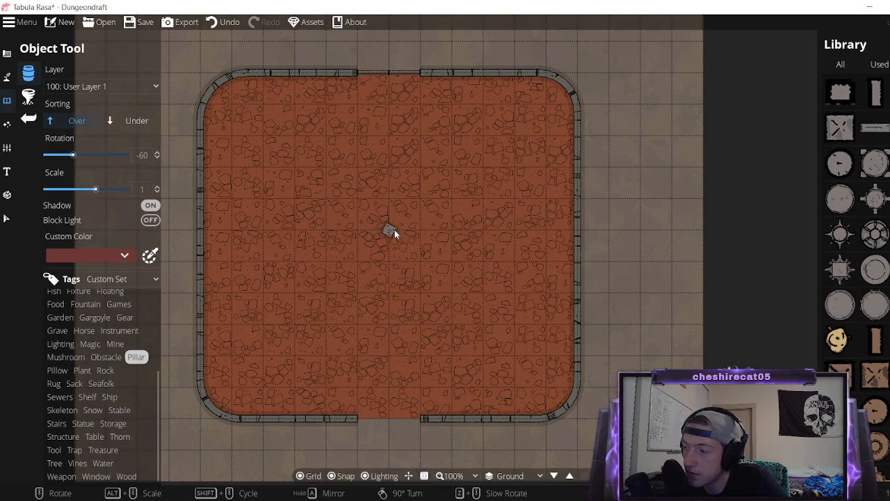
click(394, 233)
Enlarge the pillar to about two grid squares wide and straighten it in the centre of the room.
click(6, 218)
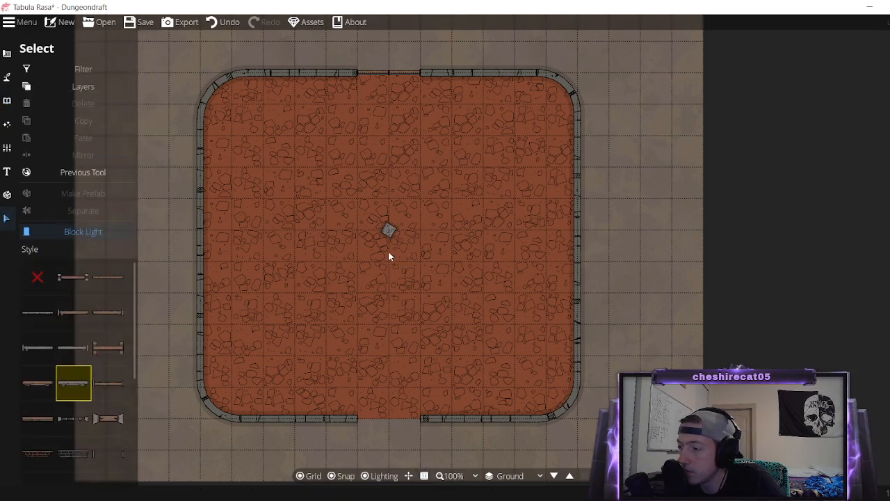
click(390, 233)
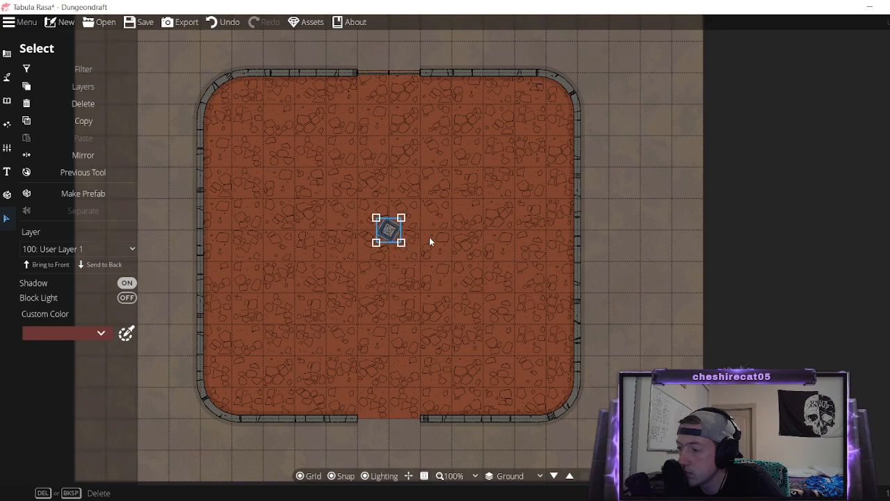
drag(421, 236, 499, 248)
drag(442, 252, 504, 253)
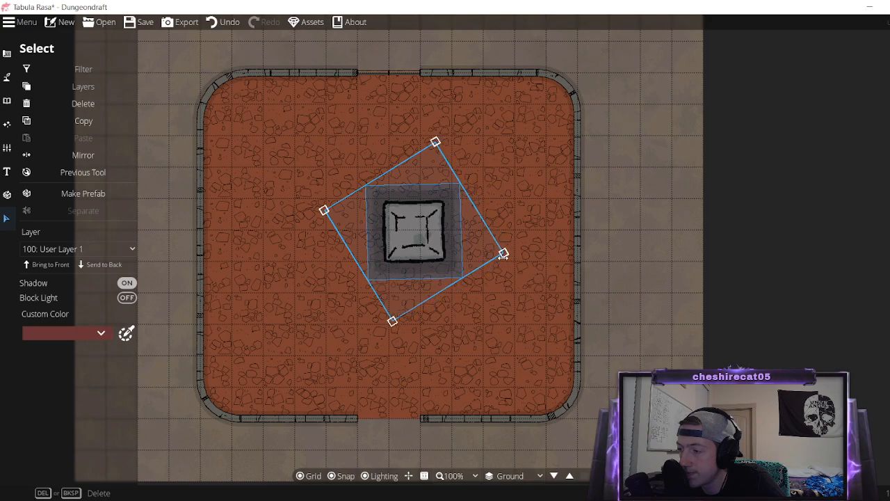
drag(424, 239, 393, 237)
Turn off grid snapping and fine-tune the pillar's size and position to fill the two-by-two grid area.
click(340, 477)
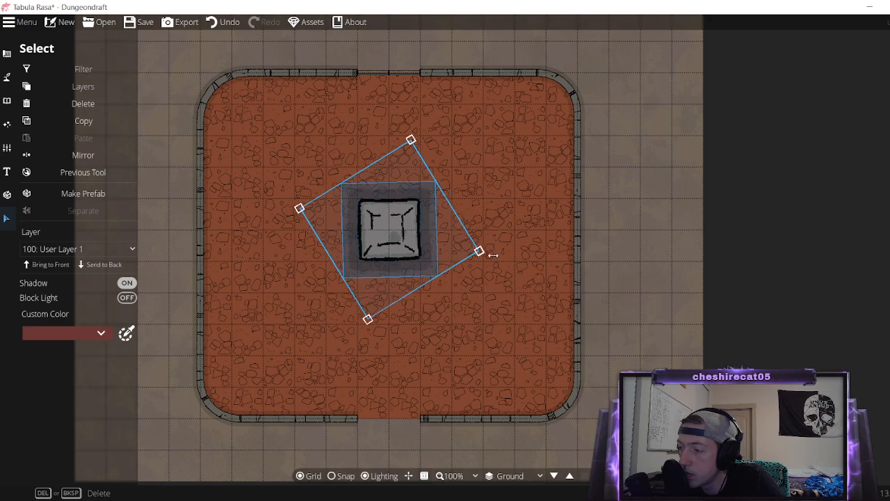
drag(487, 252, 491, 254)
drag(394, 232, 384, 234)
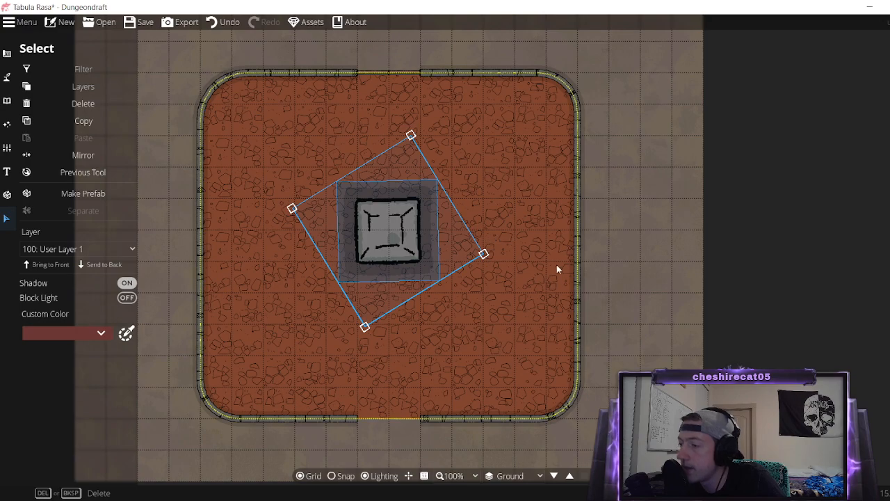
Turn off the pillar's shadow and move the pillar about half a grid square down.
click(127, 283)
click(805, 203)
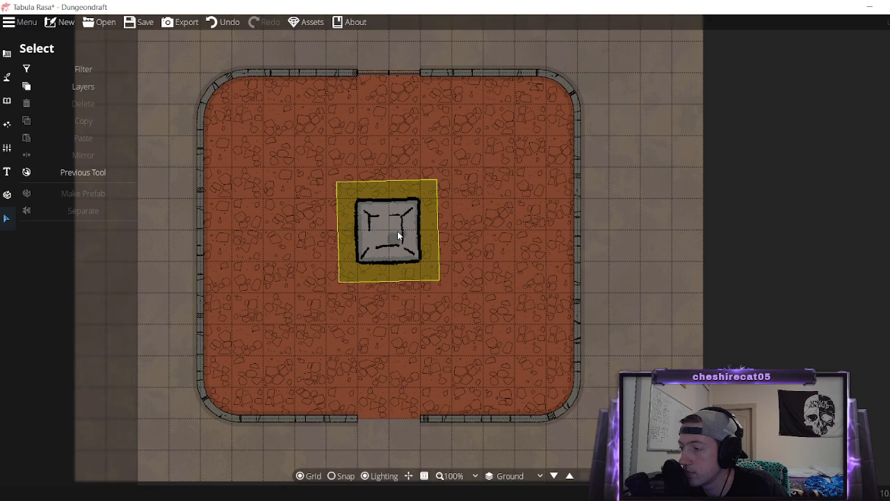
mouse_move(399, 236)
mouse_down()
mouse_move(396, 256)
mouse_move(396, 248)
mouse_up()
click(547, 264)
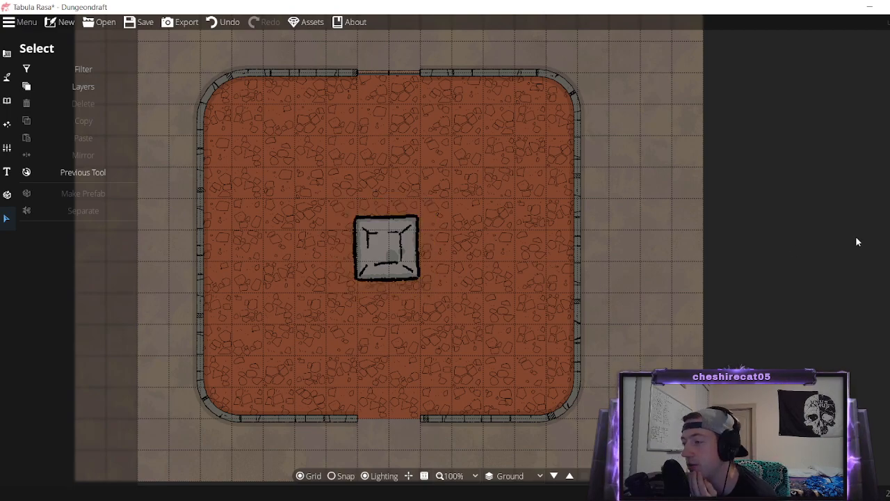
Rotate the pillar slightly to square it with the grid and nudge it into line with the two doorways.
click(399, 252)
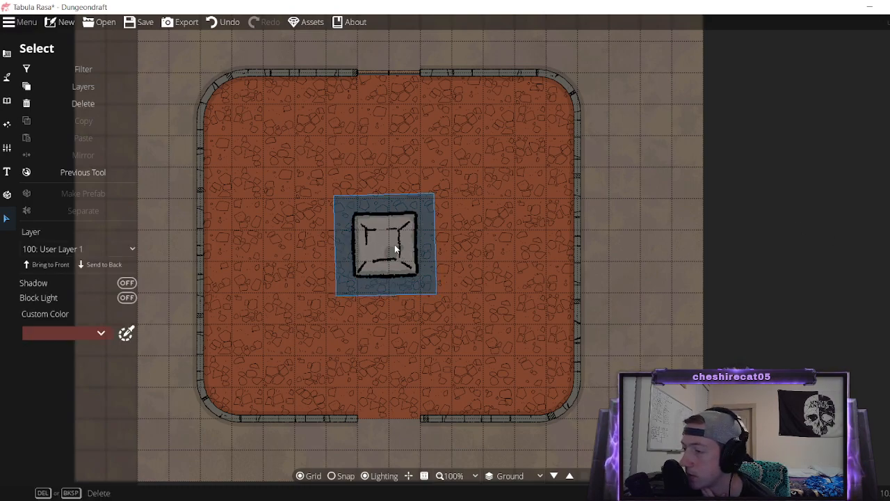
key(Escape)
click(435, 239)
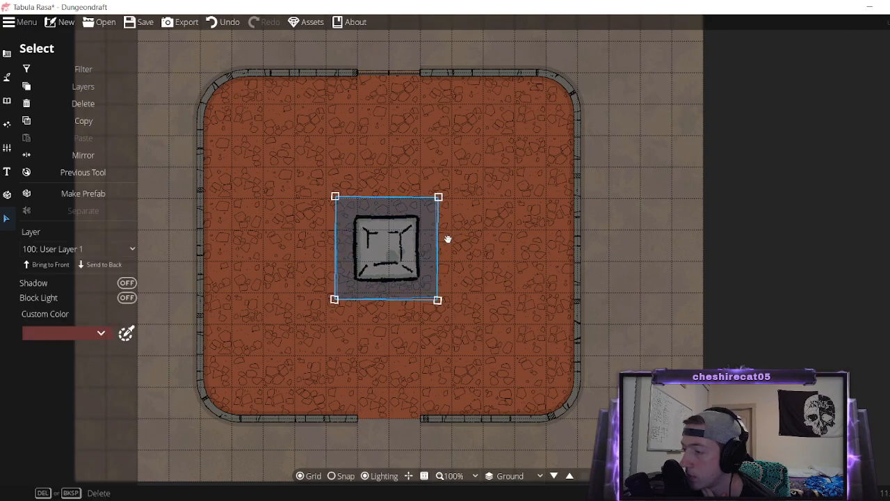
mouse_move(448, 239)
mouse_down()
mouse_move(434, 239)
mouse_move(454, 244)
mouse_up()
click(605, 248)
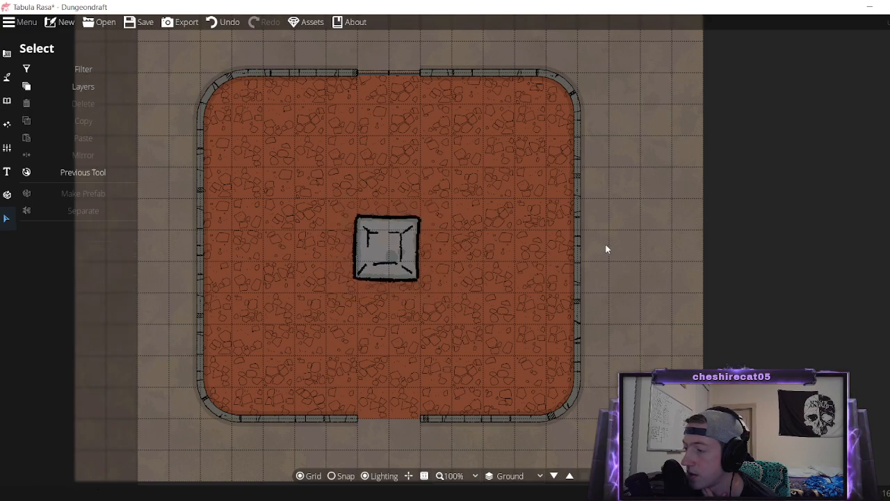
click(398, 248)
drag(398, 247, 403, 245)
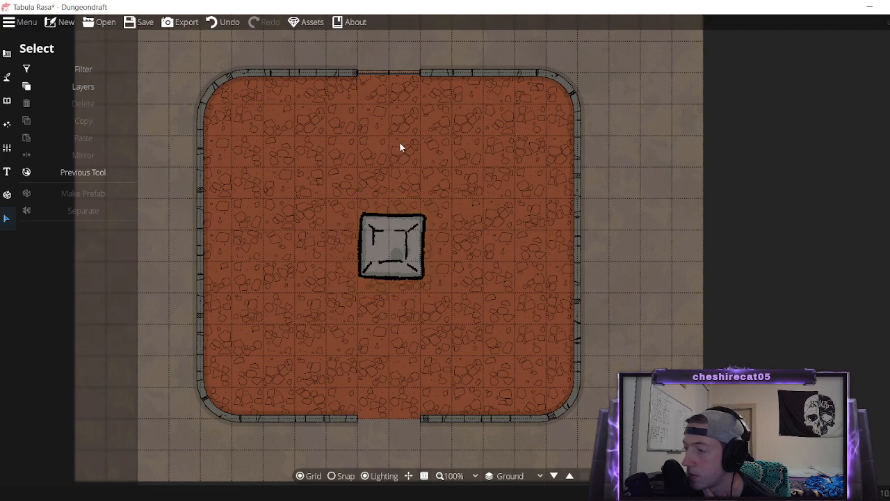
drag(404, 257, 403, 257)
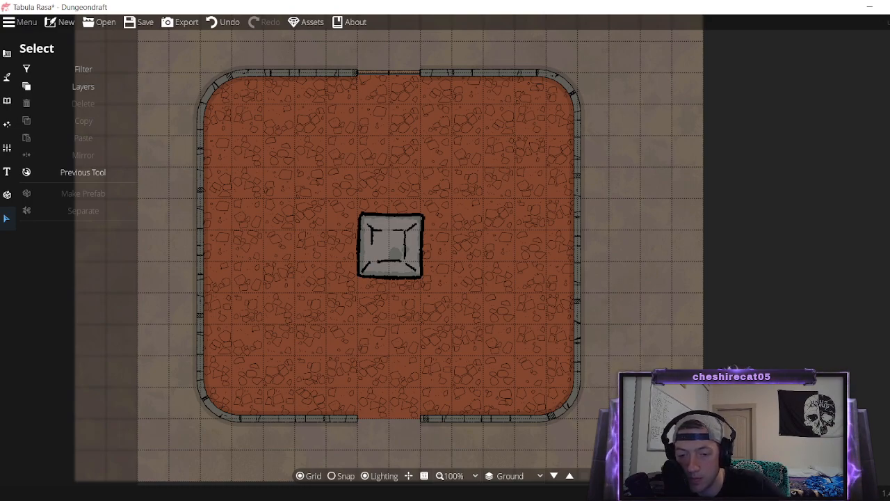
Recolour the cracked-stone floor pattern to hex 413937 and redraw the whole room's floor with it, with grid snapping turned on.
key(alt+Tab)
drag(487, 52, 0, 67)
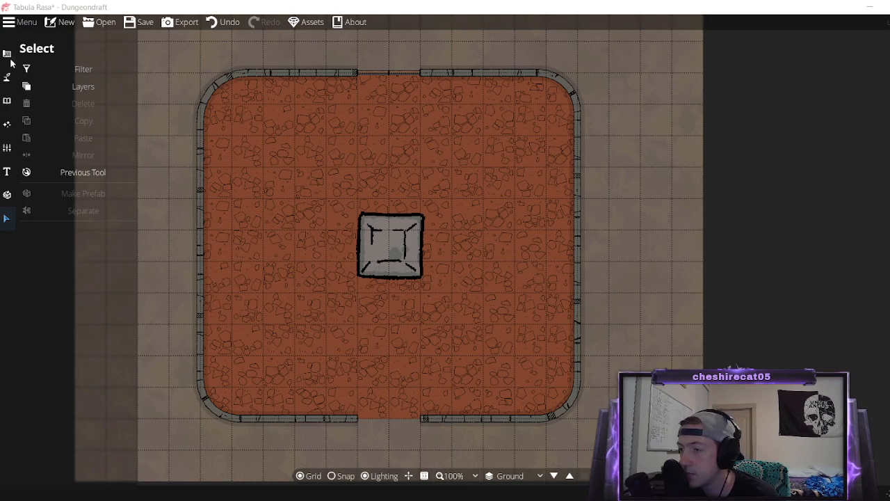
mouse_move(8, 56)
click(61, 74)
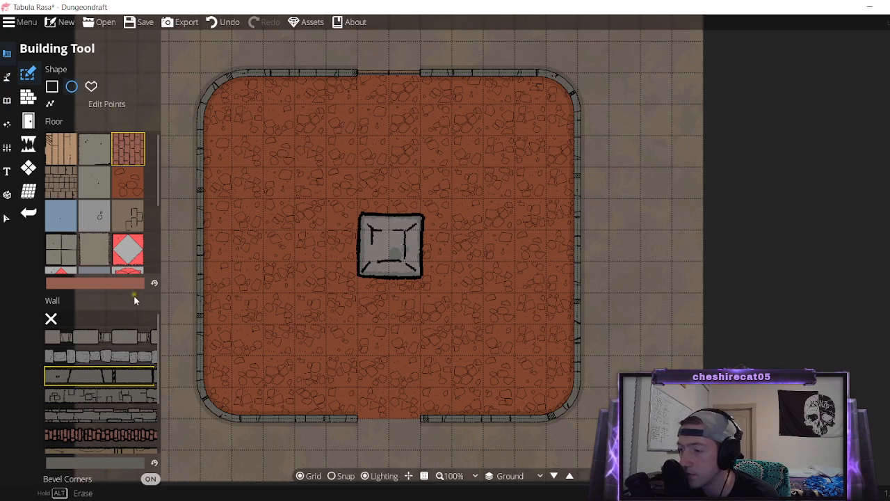
click(123, 184)
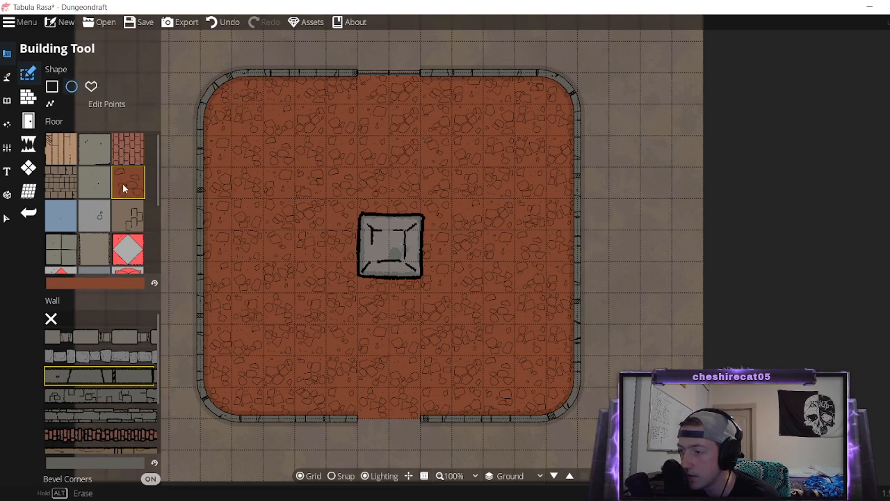
click(122, 274)
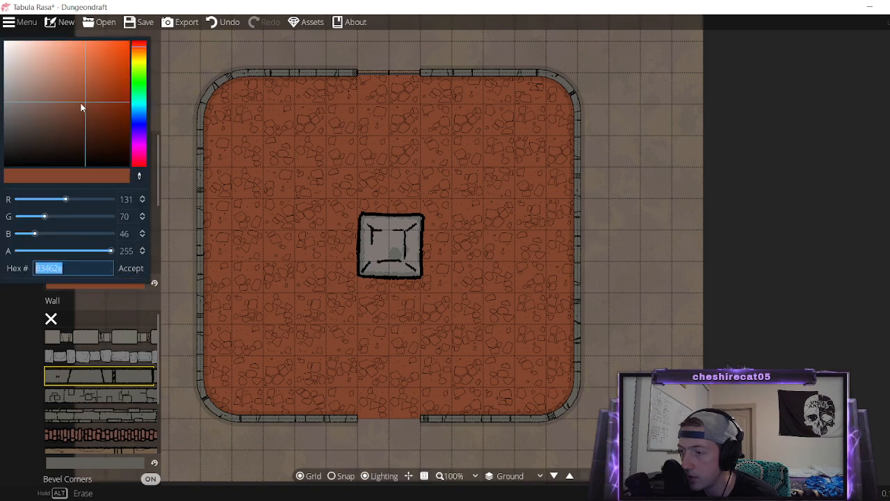
drag(81, 103, 24, 139)
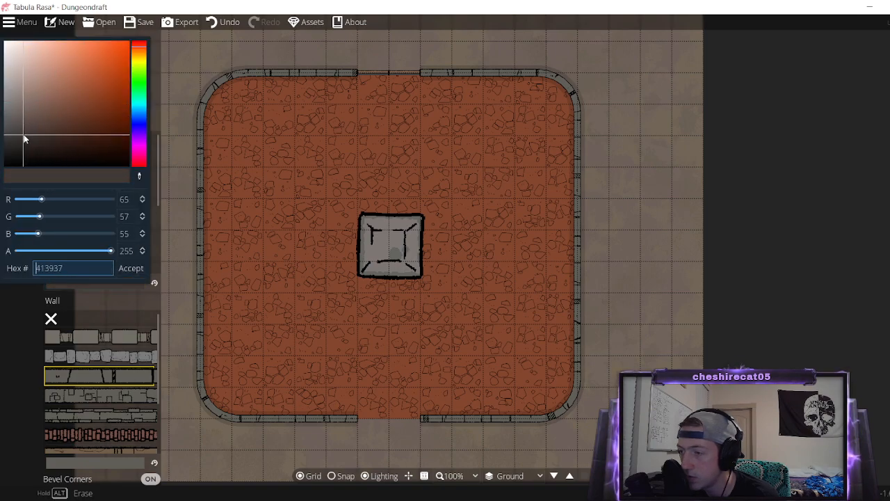
click(130, 268)
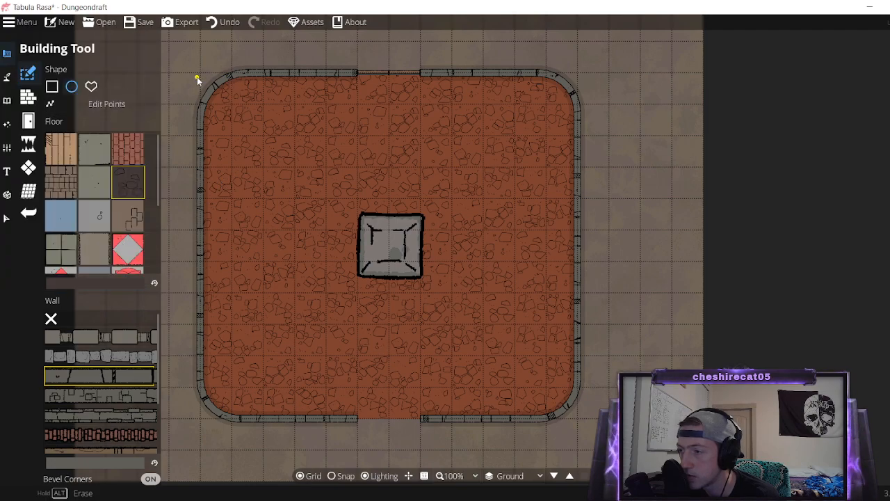
click(340, 476)
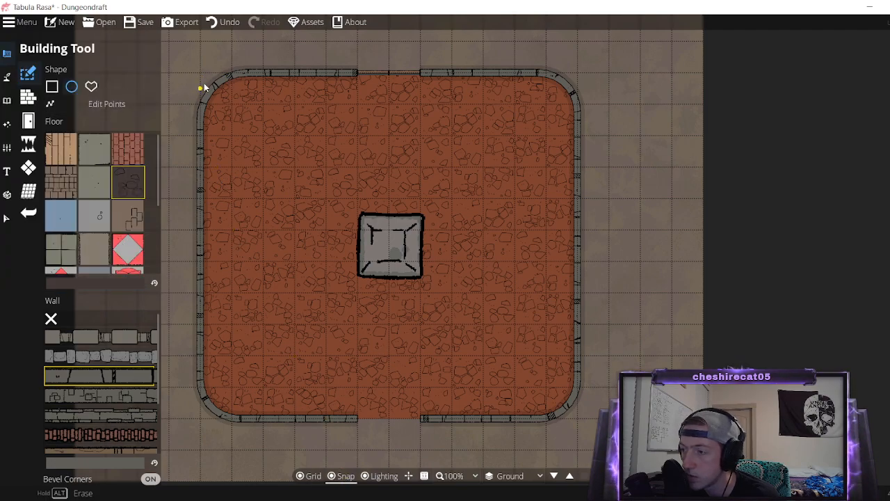
drag(203, 77, 579, 421)
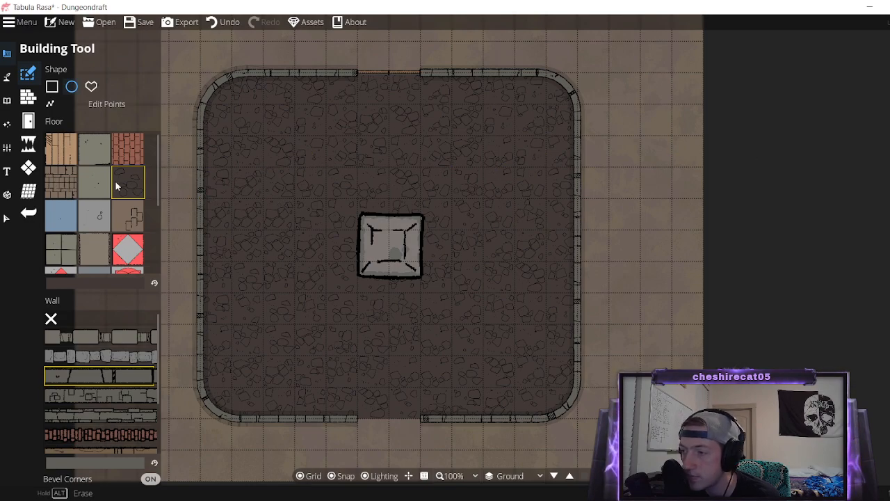
Try to change the room's walls to the irregular stone-block style by redrawing the building shape over the whole room.
click(96, 397)
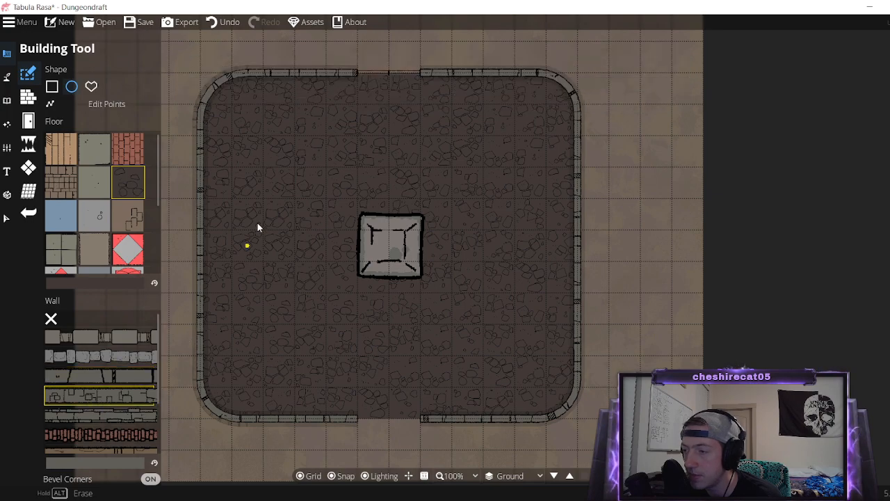
drag(199, 75, 575, 421)
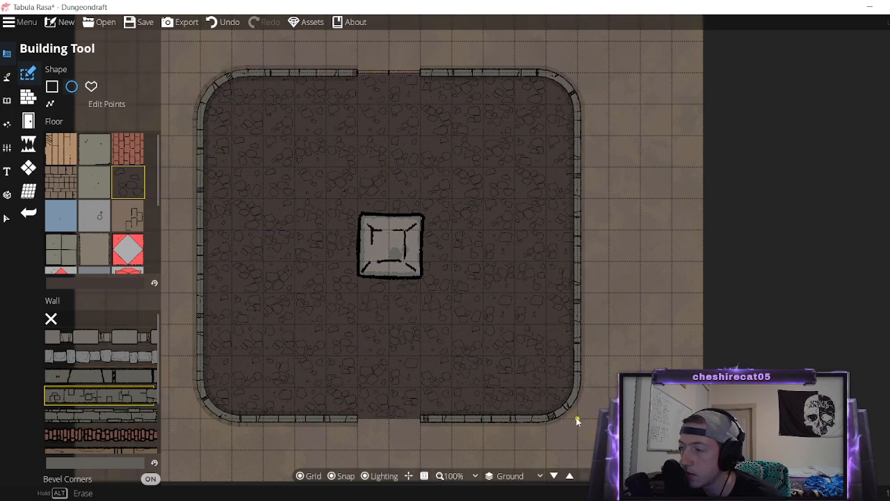
mouse_move(136, 397)
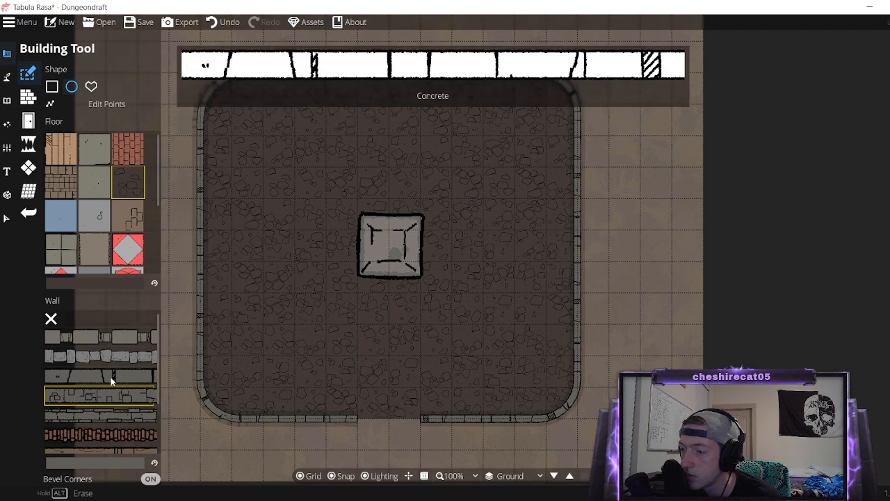
scroll(108, 394, down, 2)
scroll(111, 397, up, 2)
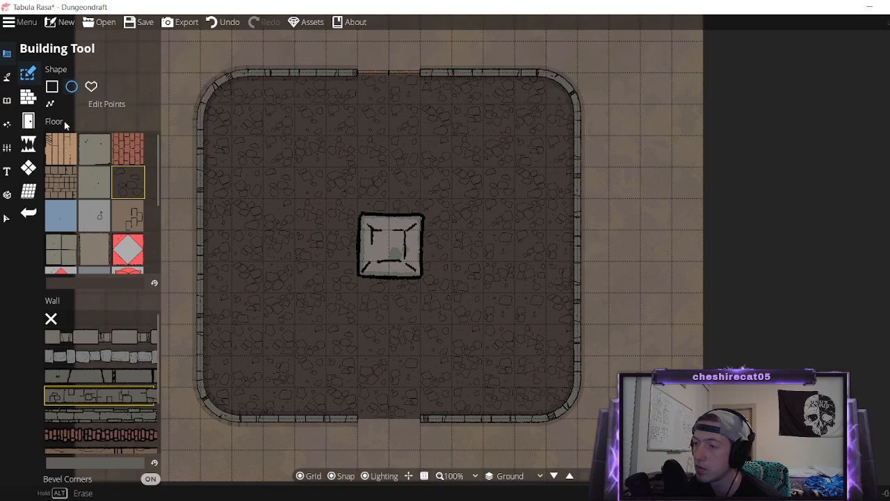
click(35, 100)
mouse_move(127, 212)
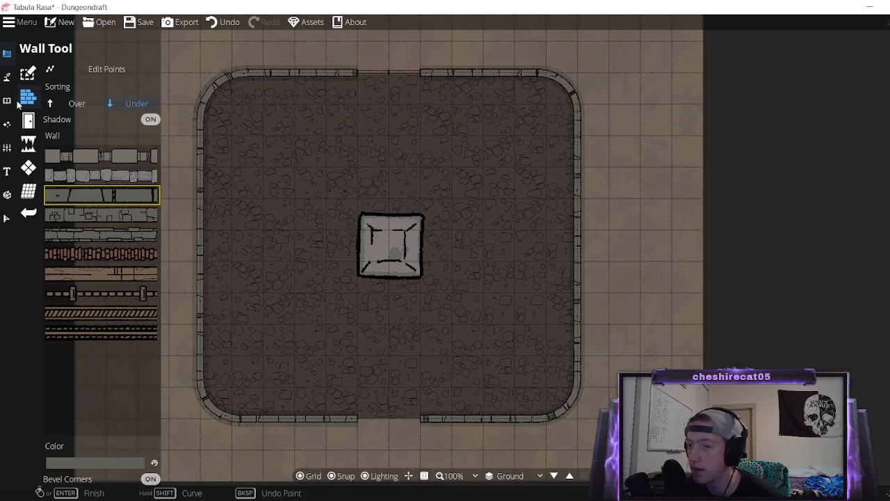
Delete the square stone pillar from the centre of the room.
click(66, 73)
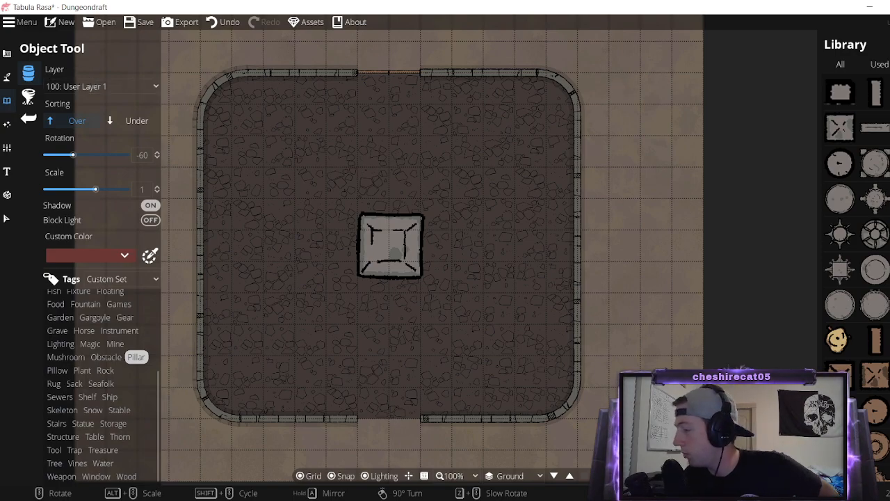
scroll(854, 305, down, 3)
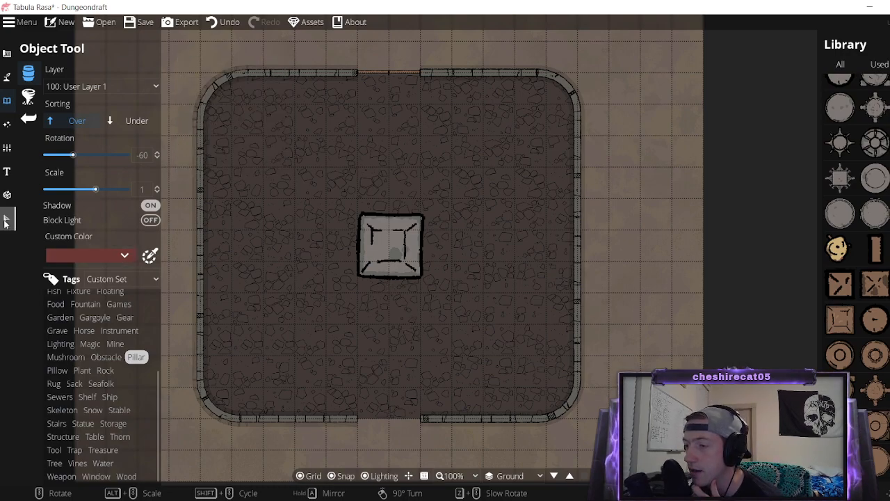
click(5, 220)
click(388, 249)
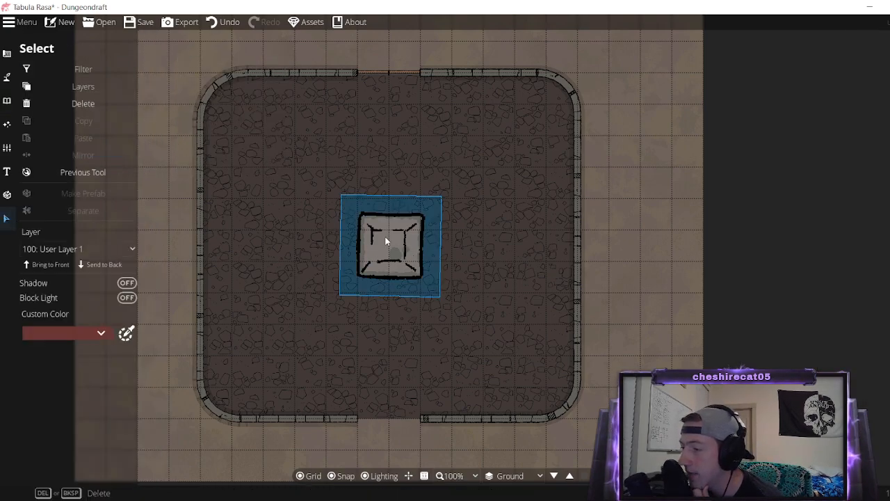
click(112, 103)
Look through the Statue and Storage objects and place two grey stone Bookshelf Corner 08 pieces near the centre of the room.
click(7, 100)
click(56, 74)
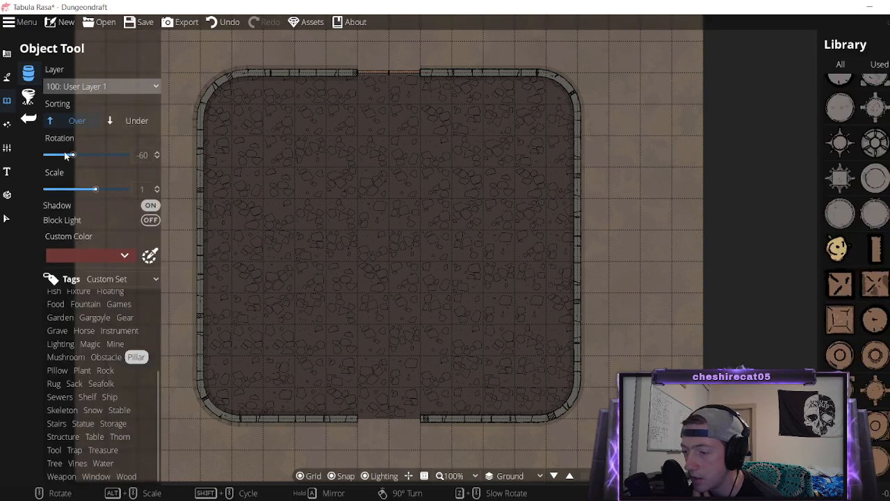
click(83, 422)
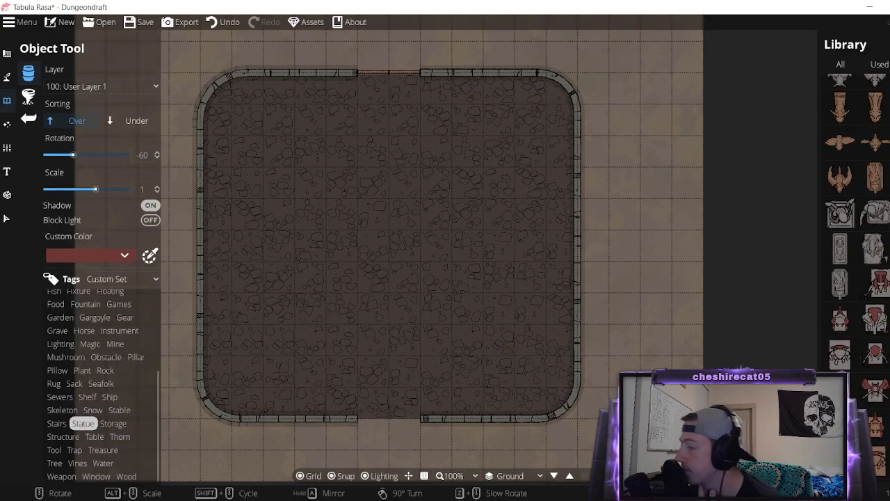
scroll(856, 229, down, 5)
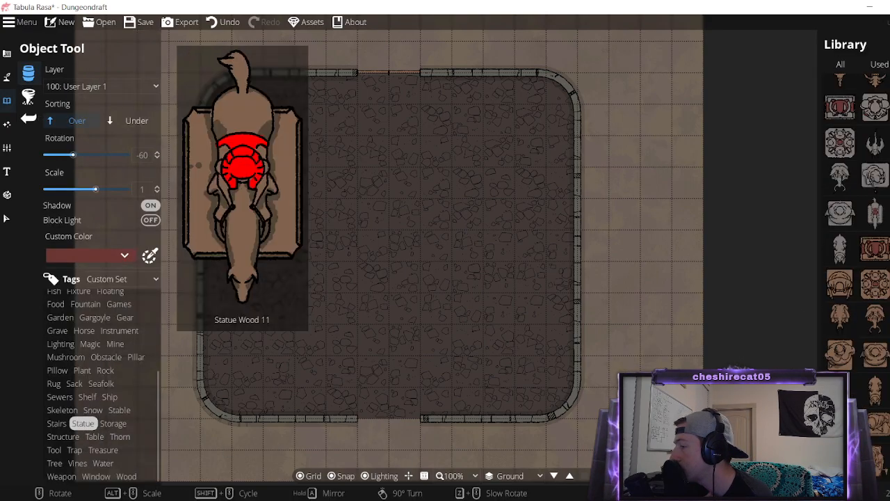
click(119, 410)
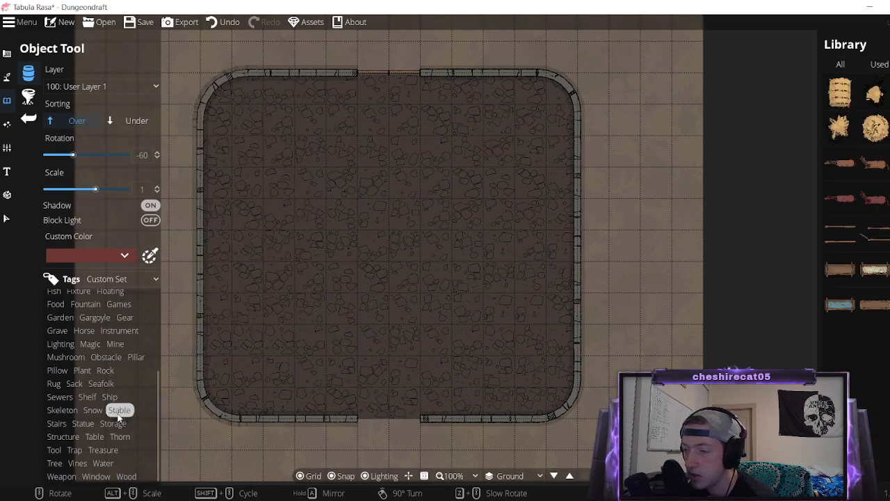
click(113, 423)
mouse_move(878, 385)
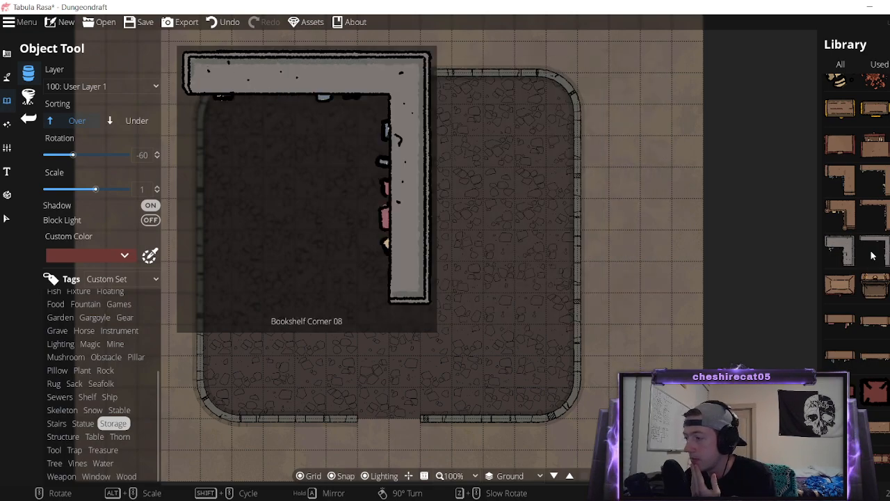
click(878, 253)
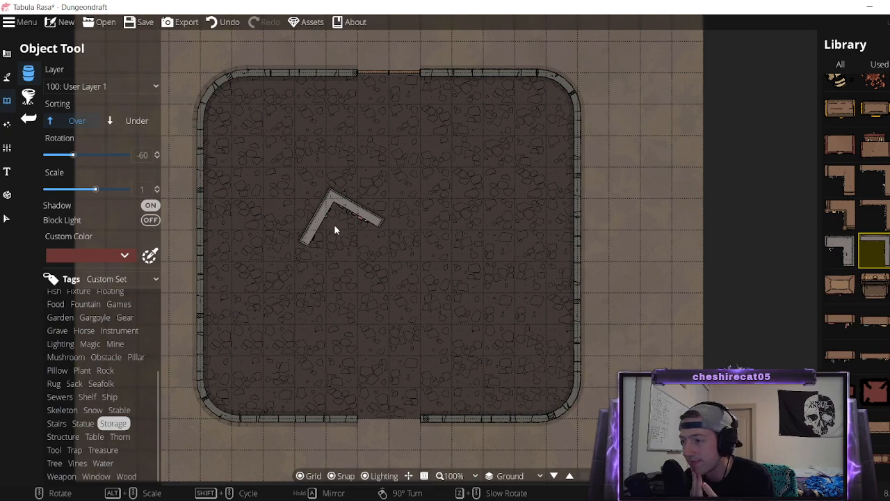
click(338, 222)
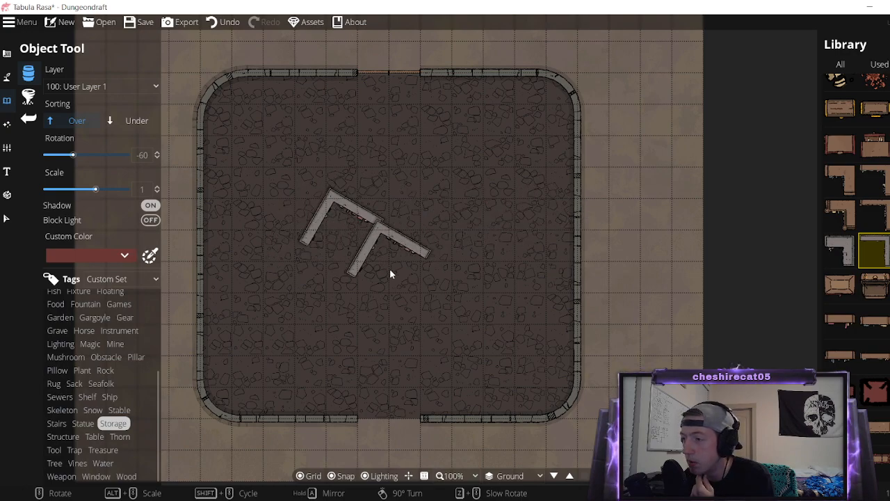
click(463, 285)
Straighten the first bookshelf corner, move it one grid square right, and nudge it up about half a square with snapping off.
click(7, 218)
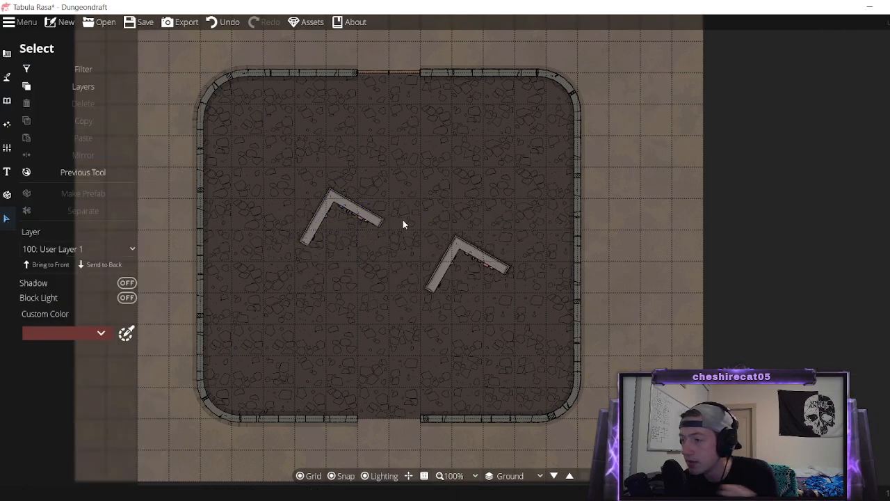
click(374, 218)
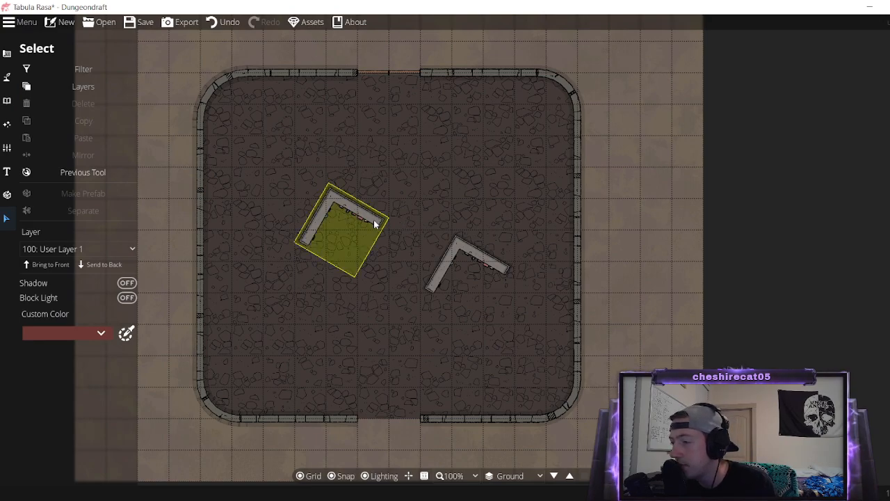
drag(374, 220, 390, 201)
click(347, 209)
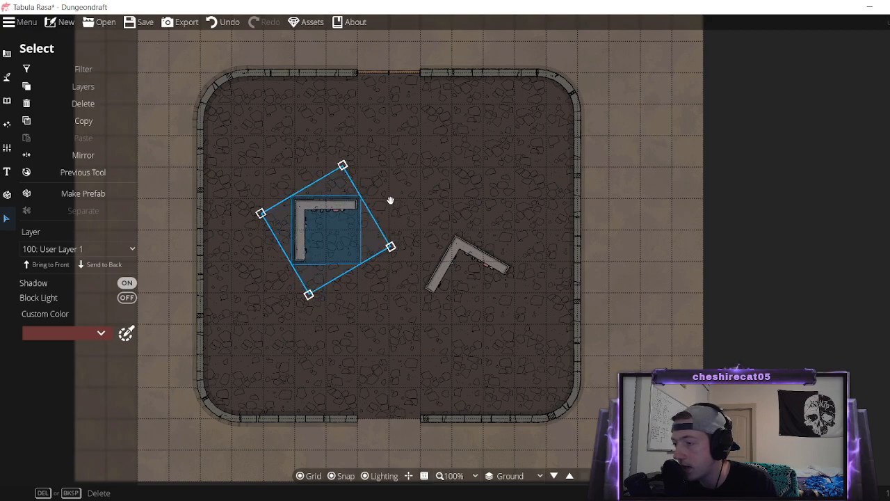
drag(326, 203, 357, 206)
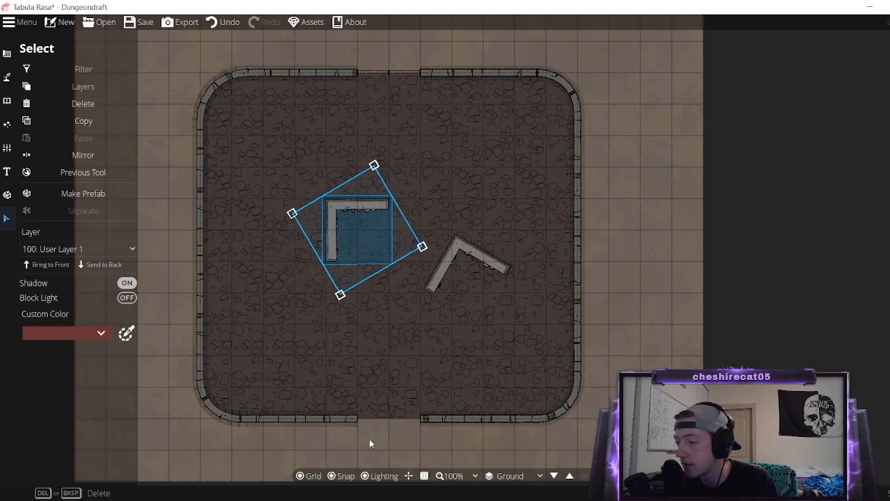
click(340, 476)
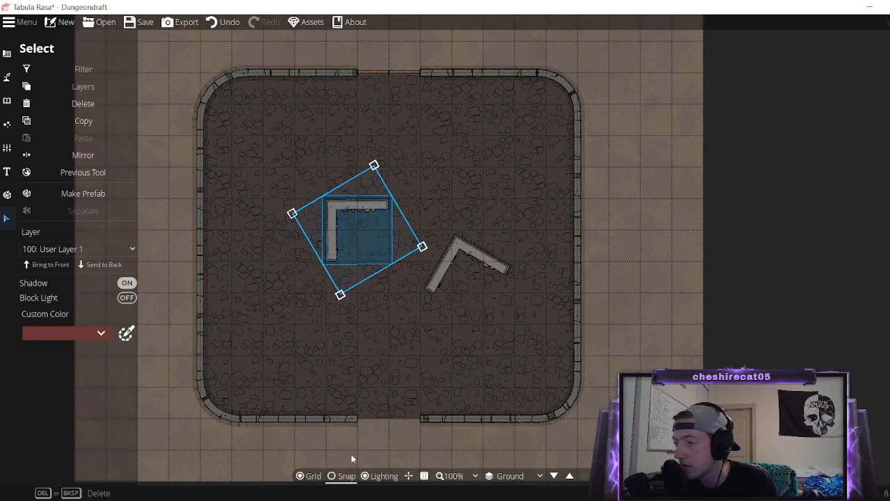
mouse_move(377, 207)
mouse_down()
mouse_move(365, 187)
mouse_move(377, 194)
mouse_up()
Rotate the second bookshelf corner to mirror the first and move it against the first one's open end, forming a U shape.
click(477, 265)
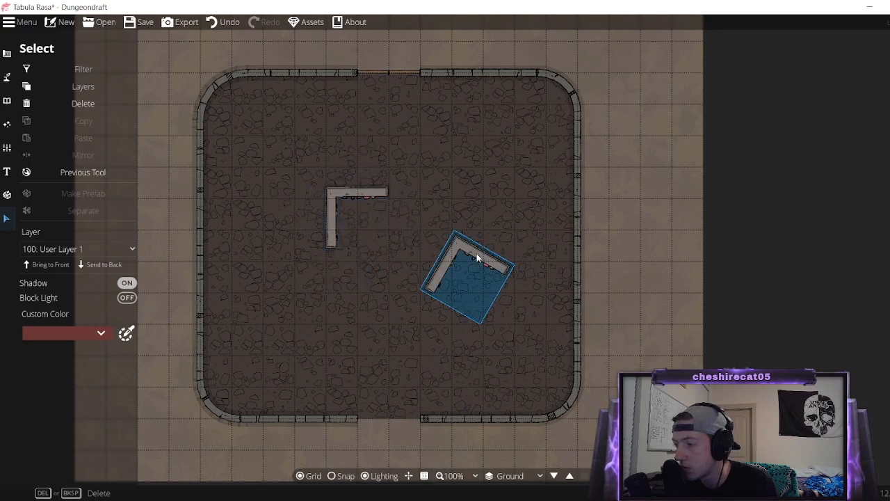
drag(541, 273, 526, 350)
drag(497, 252, 446, 193)
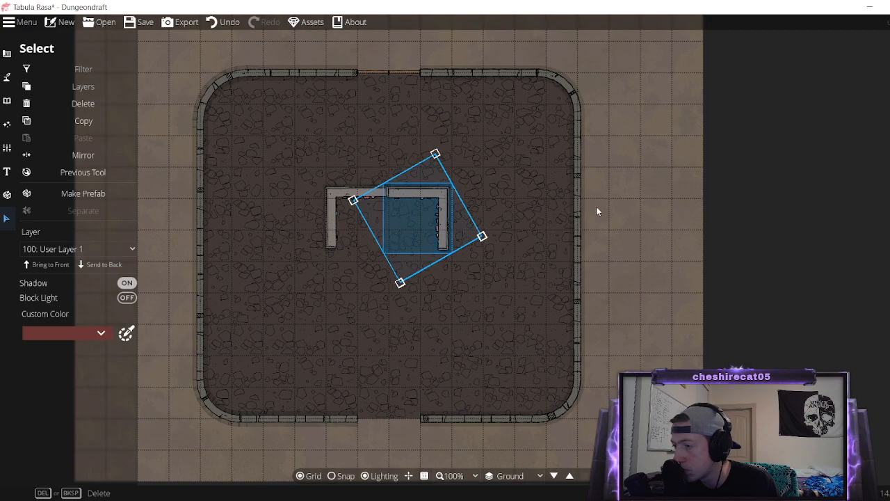
click(661, 222)
Rotate the left bookshelf corner very slightly to line it up with the right one.
click(368, 184)
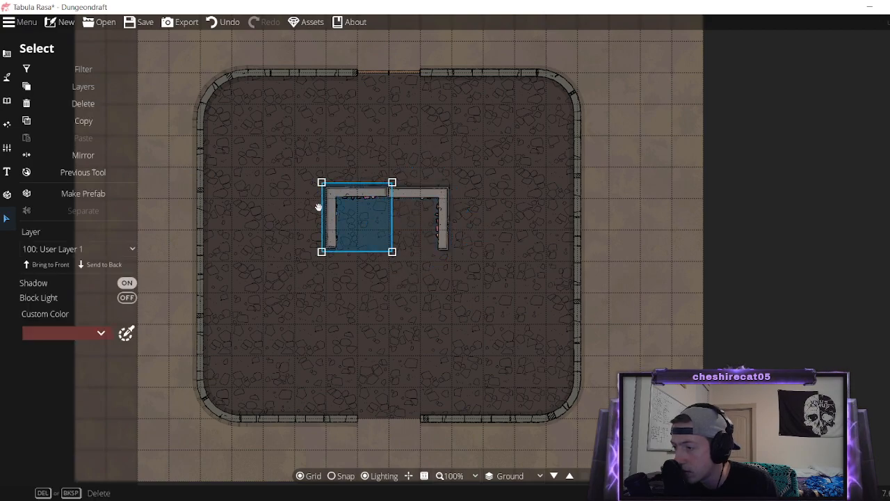
drag(312, 213, 309, 211)
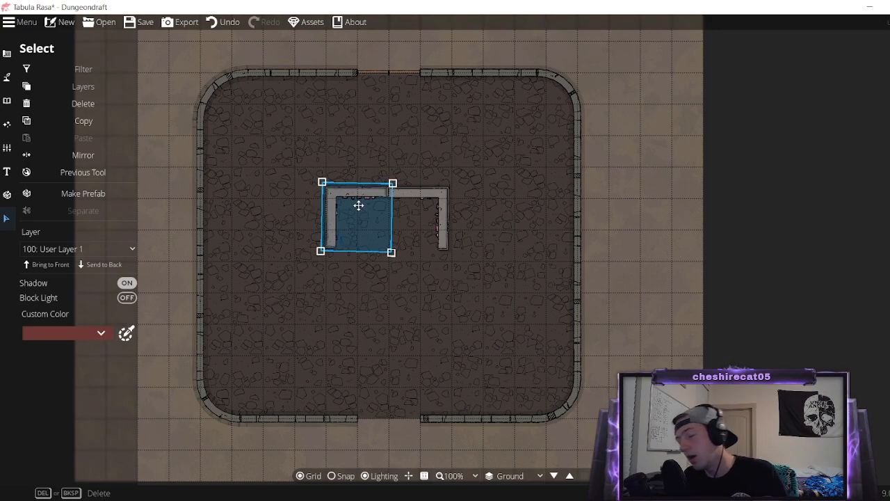
click(595, 201)
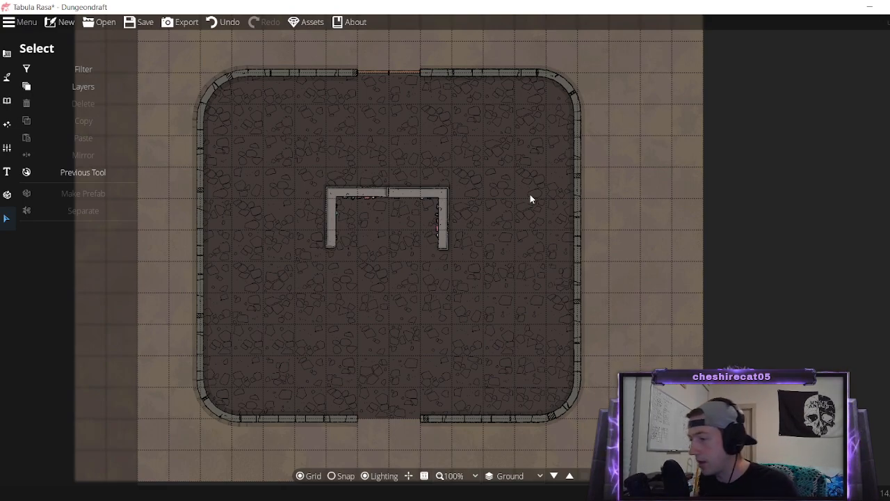
Duplicate both bookshelf corners together, rotate the copy 180 degrees, and fit it below the originals to close the square.
click(339, 198)
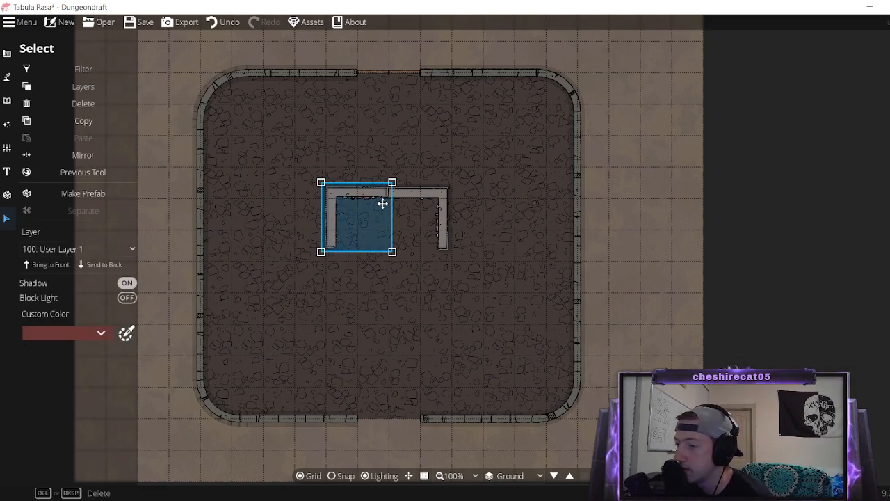
shift+click(443, 200)
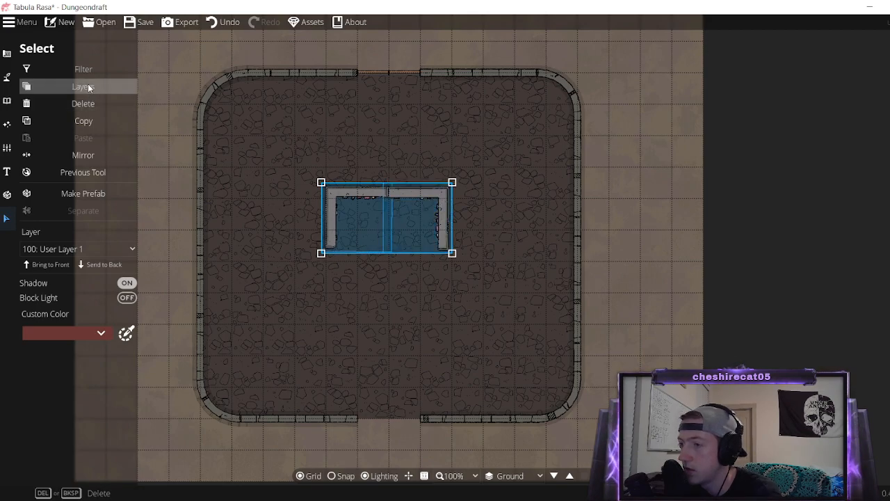
click(110, 120)
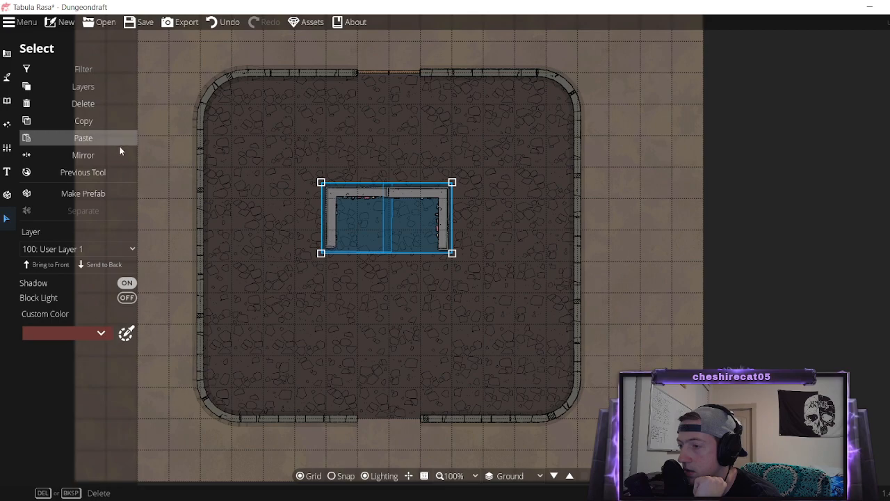
click(119, 141)
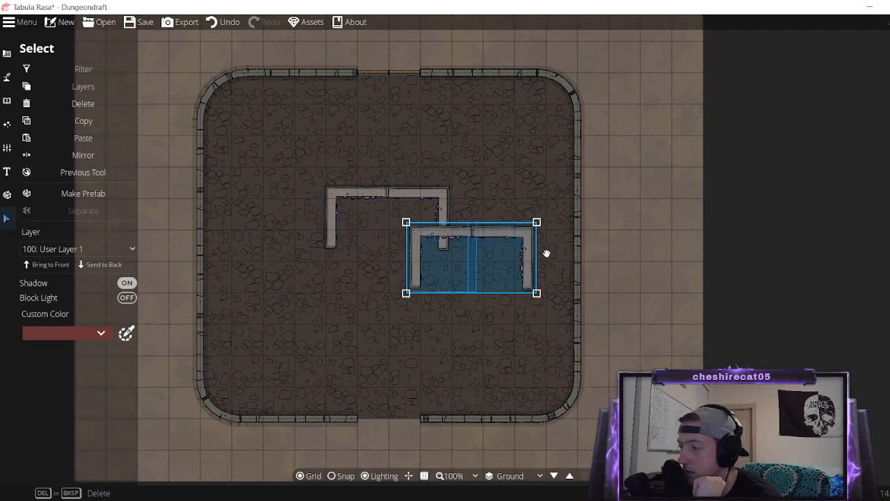
drag(555, 254, 264, 284)
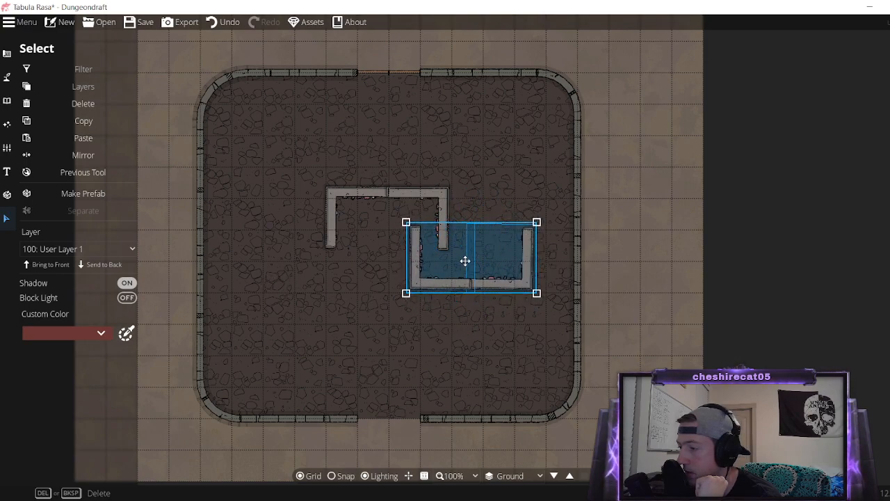
drag(465, 261, 386, 280)
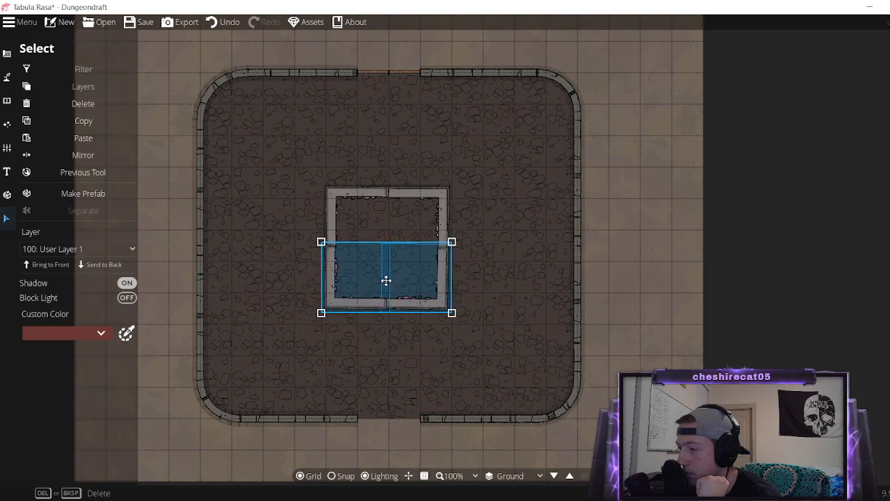
click(693, 268)
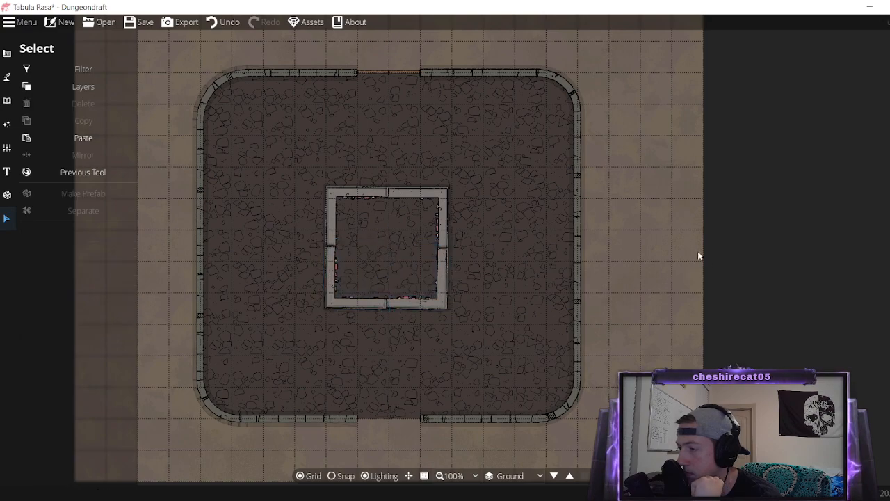
Nudge all four bookshelf corners together onto the room's centre grid line and enlarge them very slightly.
drag(278, 173, 518, 345)
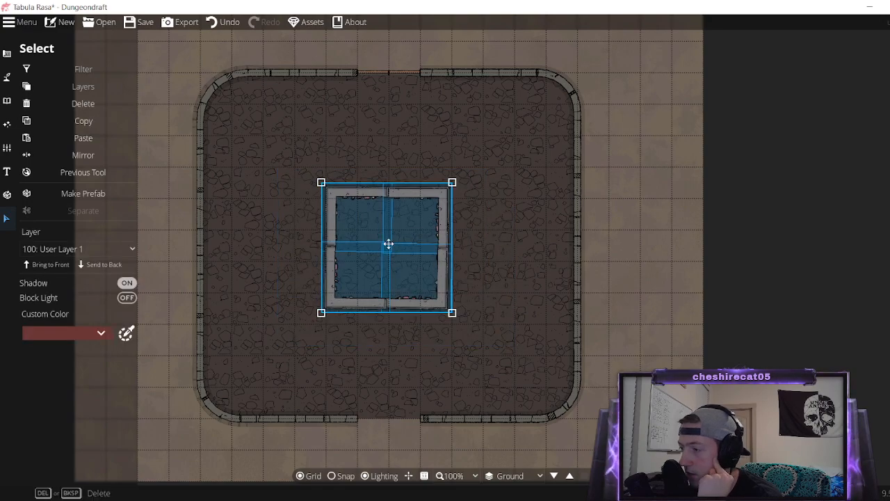
drag(388, 244, 386, 237)
drag(388, 240, 389, 241)
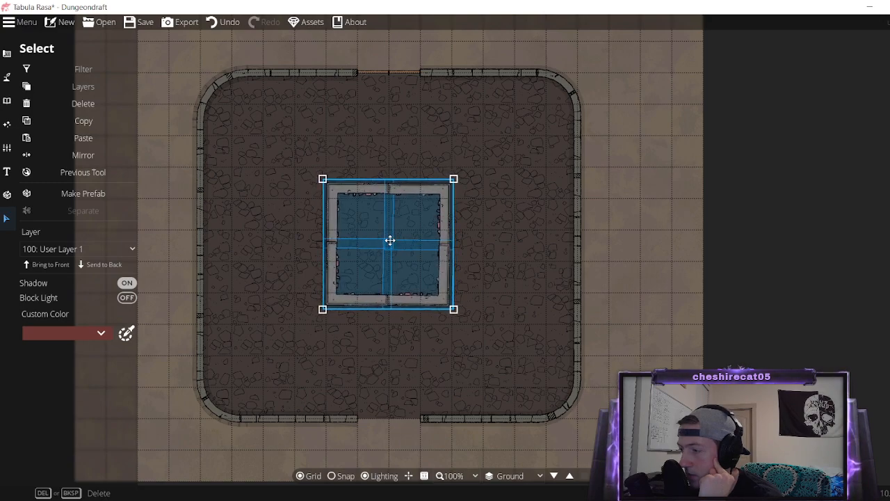
click(730, 215)
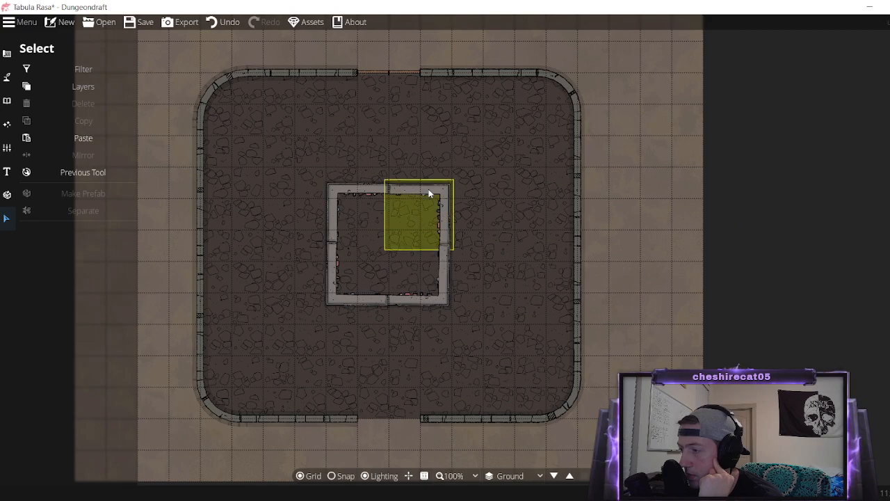
drag(516, 147, 299, 355)
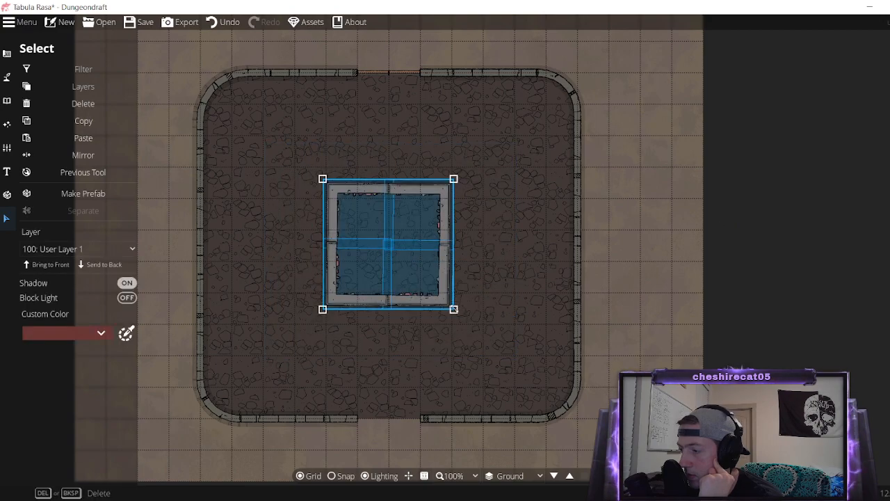
mouse_move(455, 310)
mouse_down()
mouse_move(470, 314)
mouse_move(457, 310)
mouse_up()
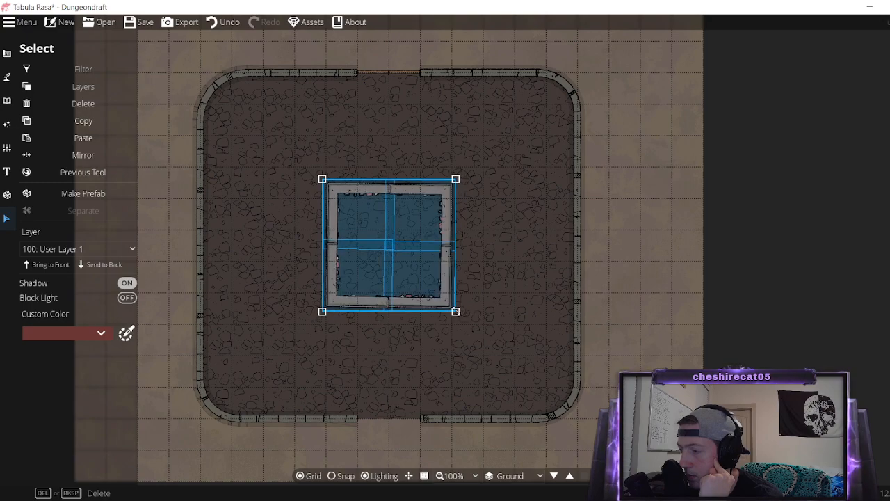
drag(466, 243, 464, 241)
click(629, 191)
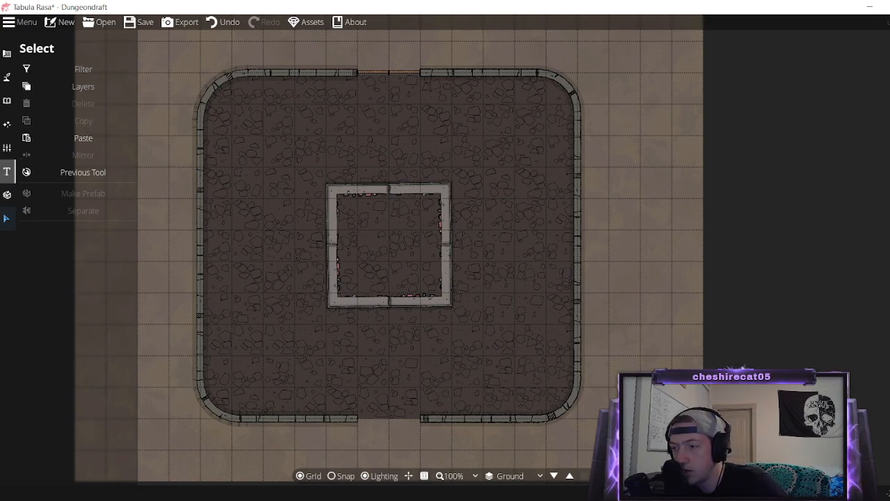
From the Stairs objects, place a grey straight stair and a Stairs Down 02 piece just right of the square, with sorting set to Under.
click(7, 101)
click(89, 80)
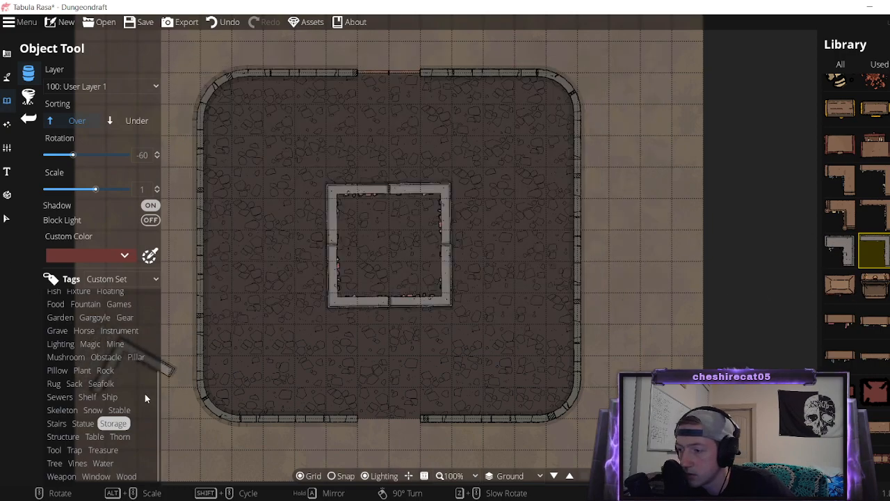
click(57, 422)
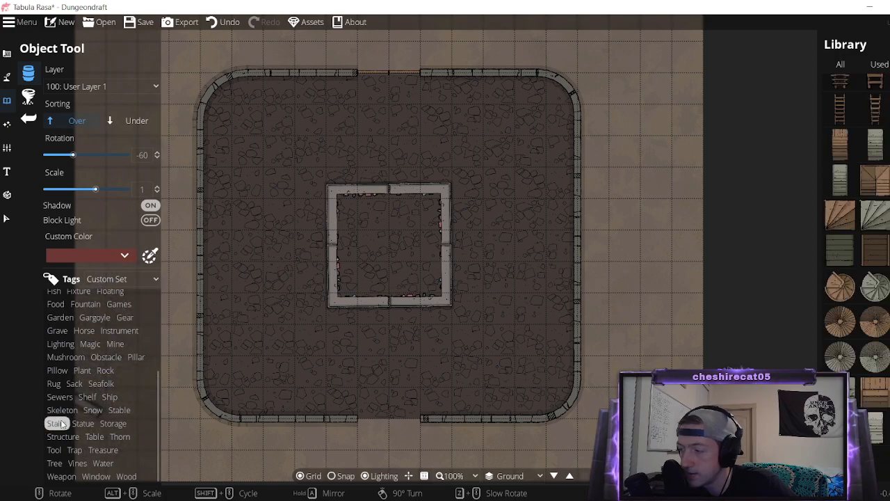
click(870, 214)
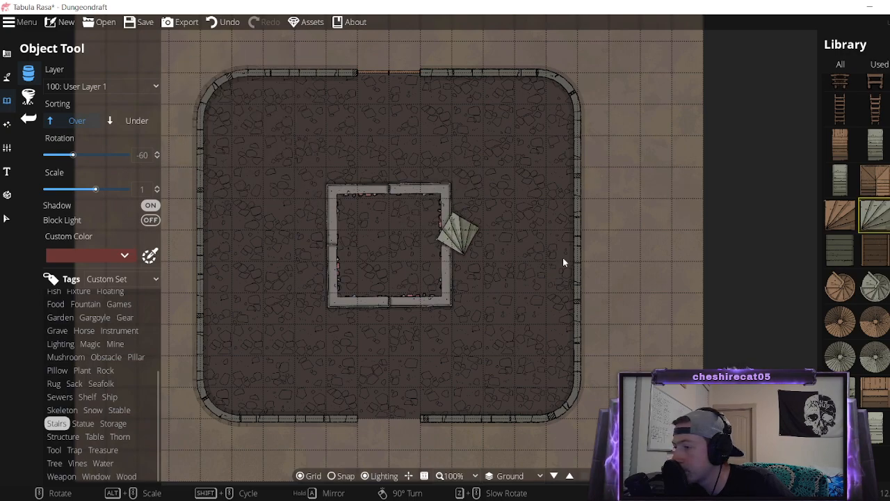
mouse_move(885, 222)
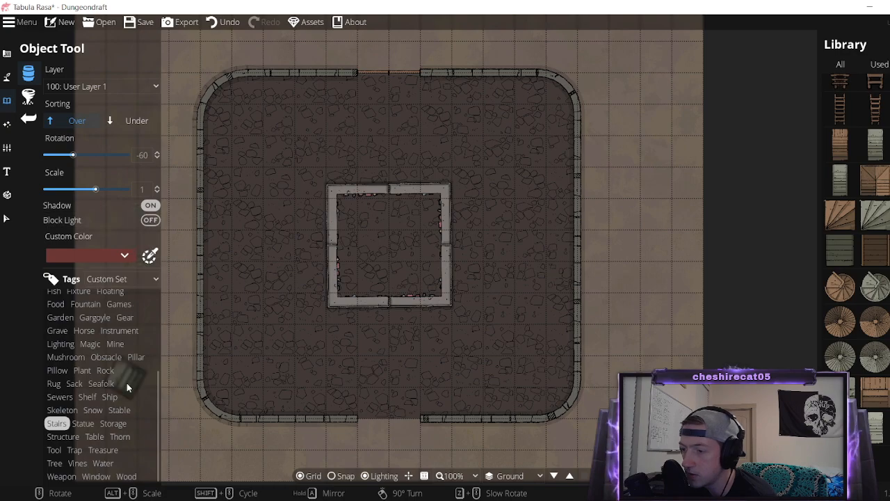
click(136, 120)
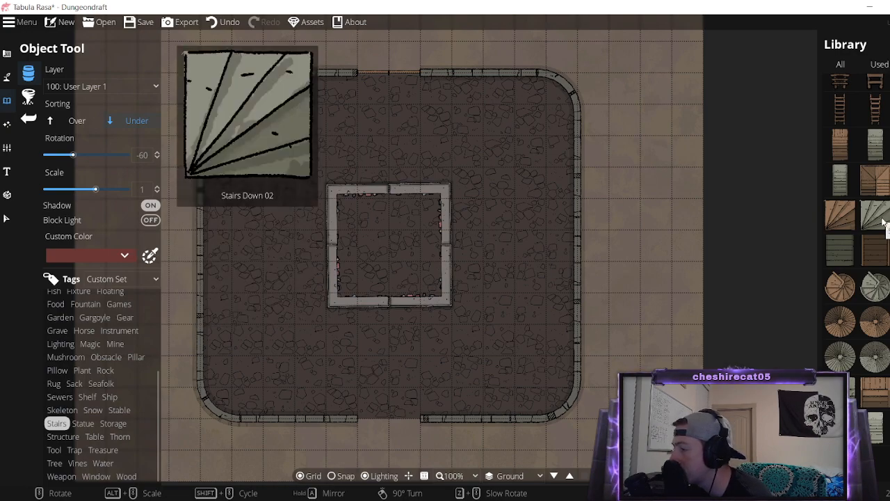
click(841, 391)
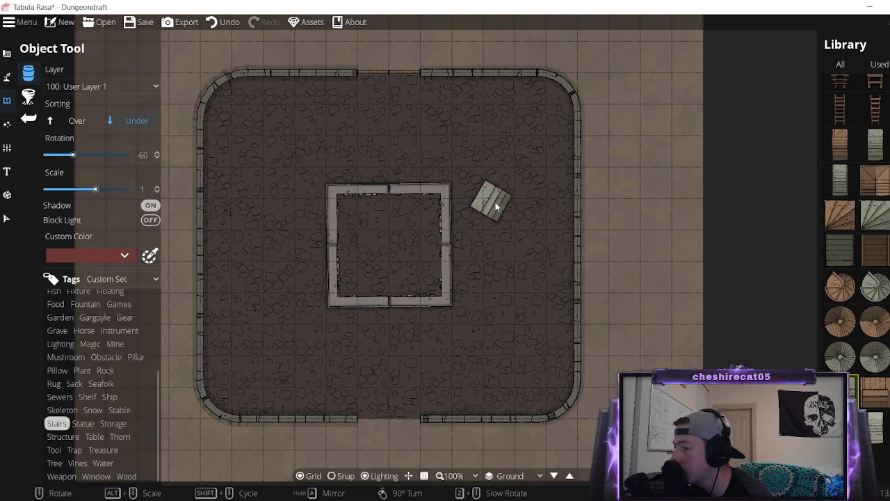
click(498, 203)
click(875, 218)
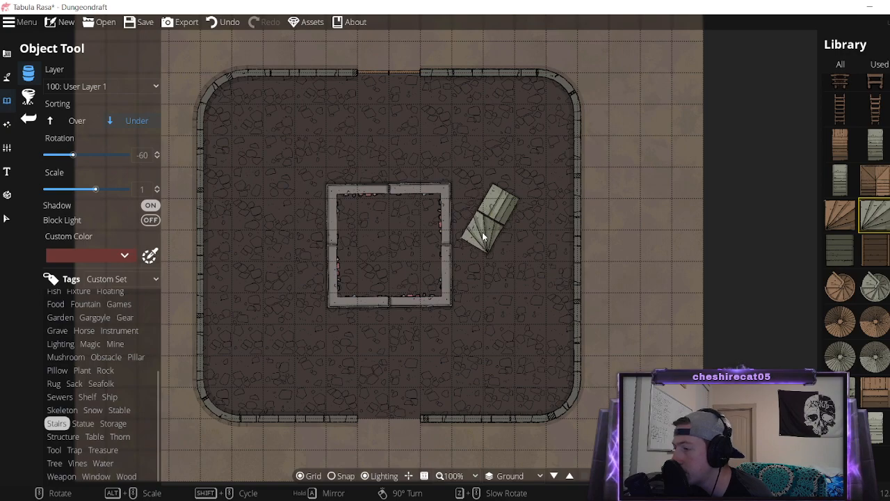
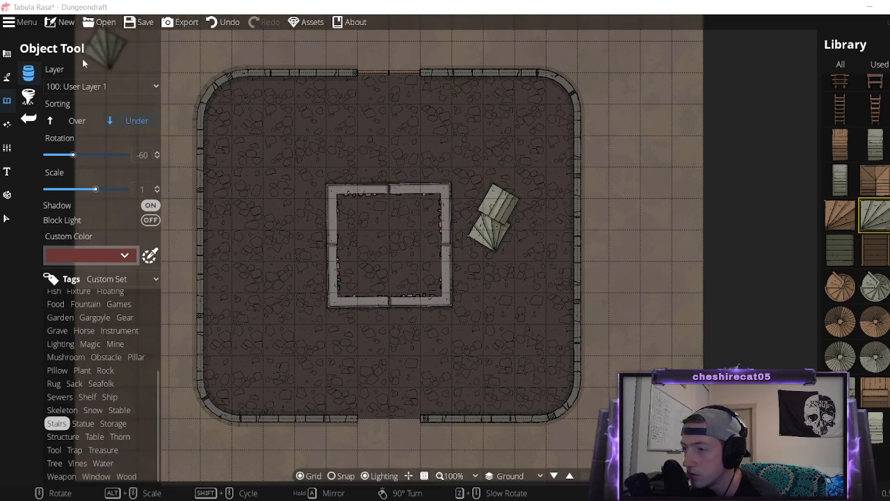
Straighten the straight stair piece and move it inside the square against its upper wall, trying snapping and leaving it off.
click(6, 218)
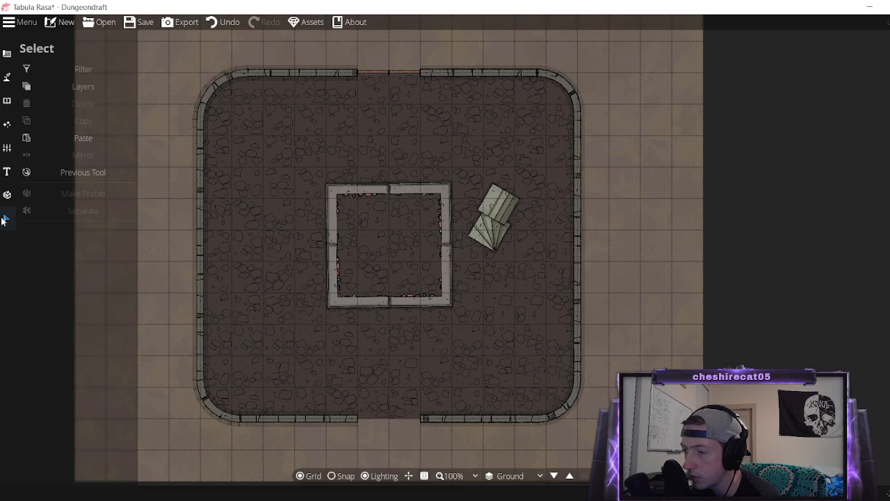
click(502, 210)
drag(502, 208, 415, 243)
click(386, 211)
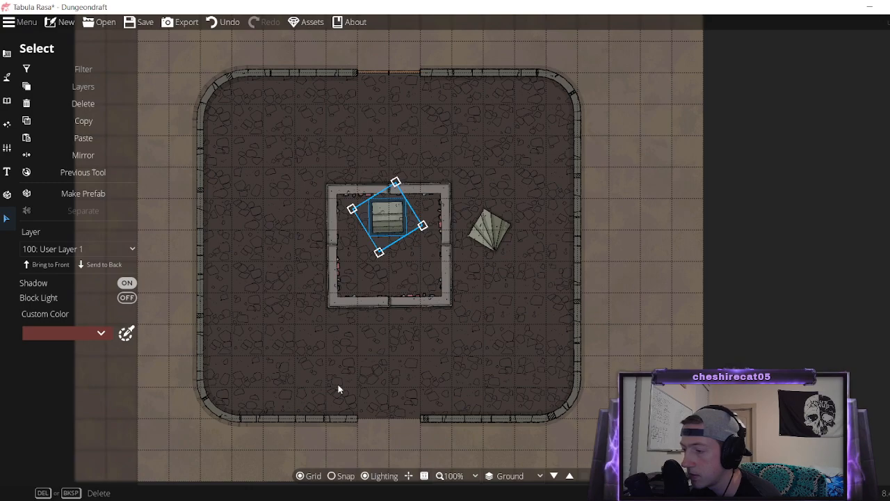
click(340, 475)
drag(415, 237, 411, 239)
drag(377, 213, 482, 133)
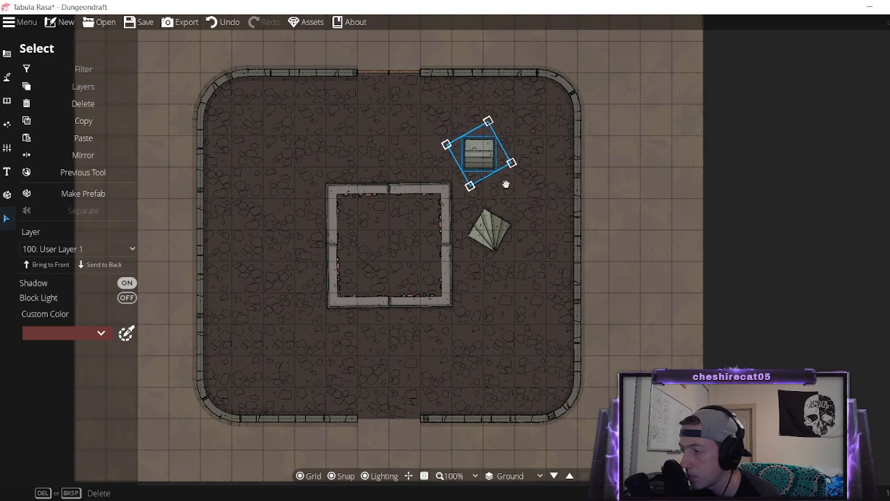
drag(458, 163, 366, 216)
click(335, 476)
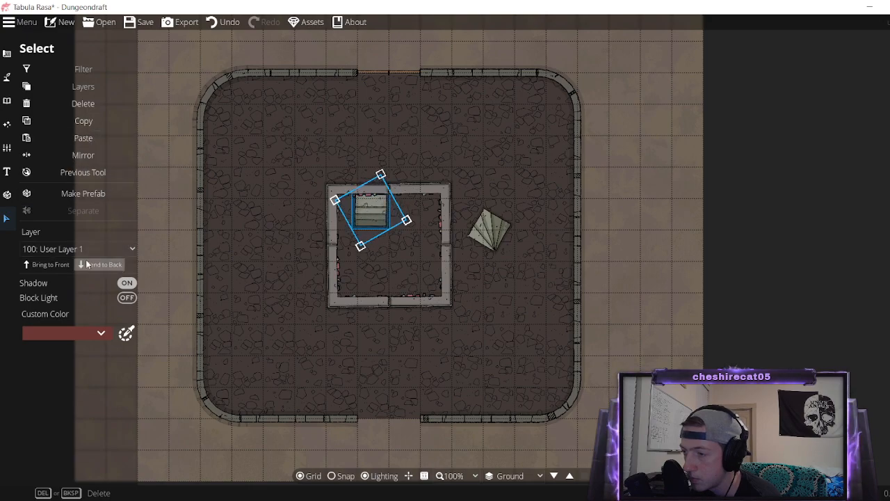
Bring the straight stair piece to the front, nudge it slightly along the upper wall, and turn off its shadow.
click(61, 266)
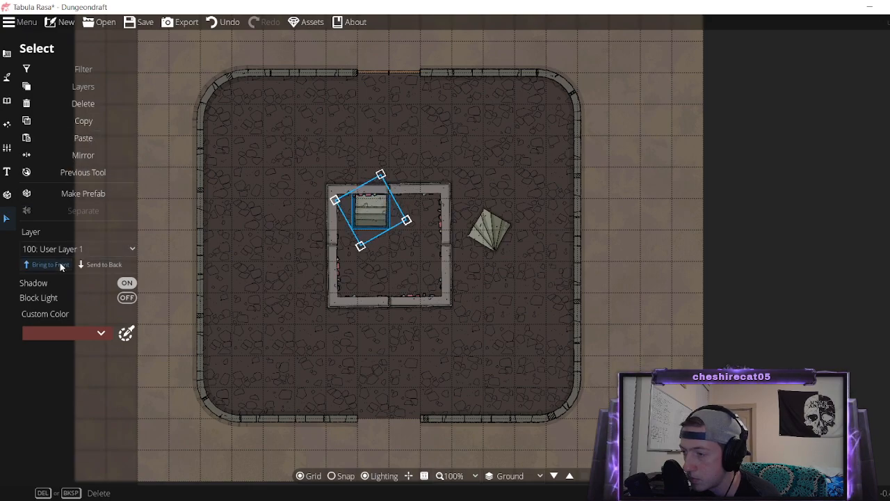
click(692, 174)
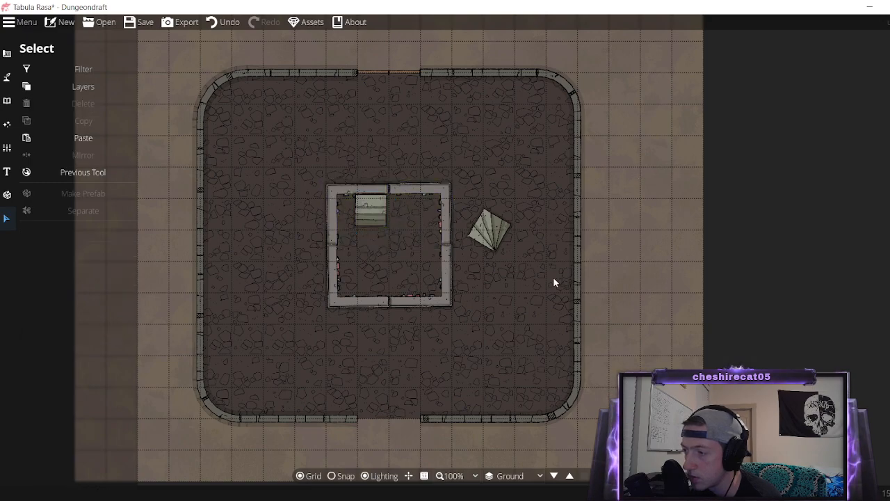
click(371, 209)
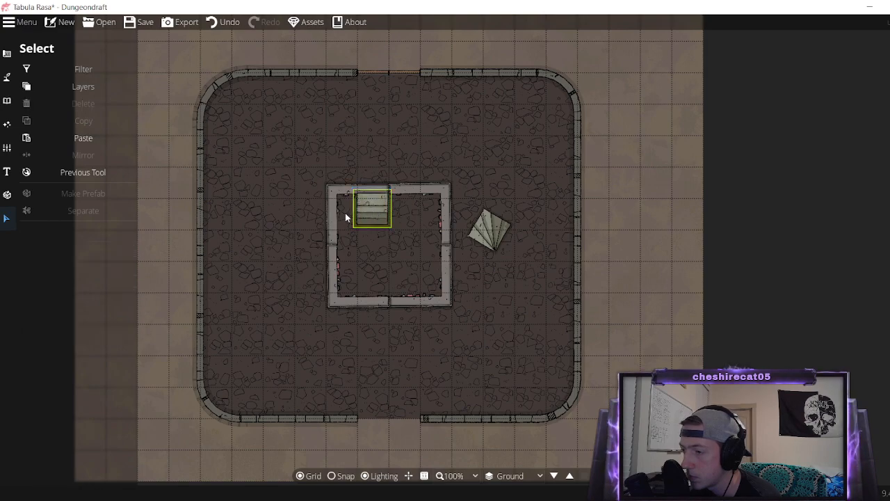
click(373, 217)
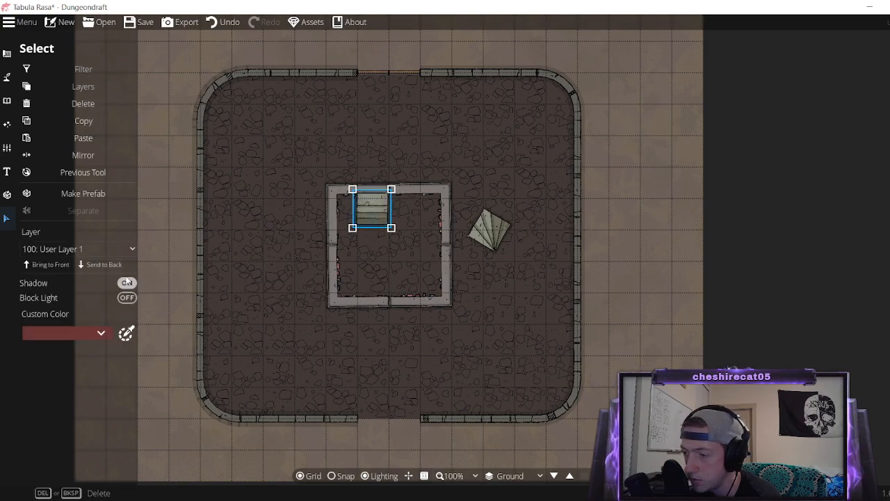
click(127, 282)
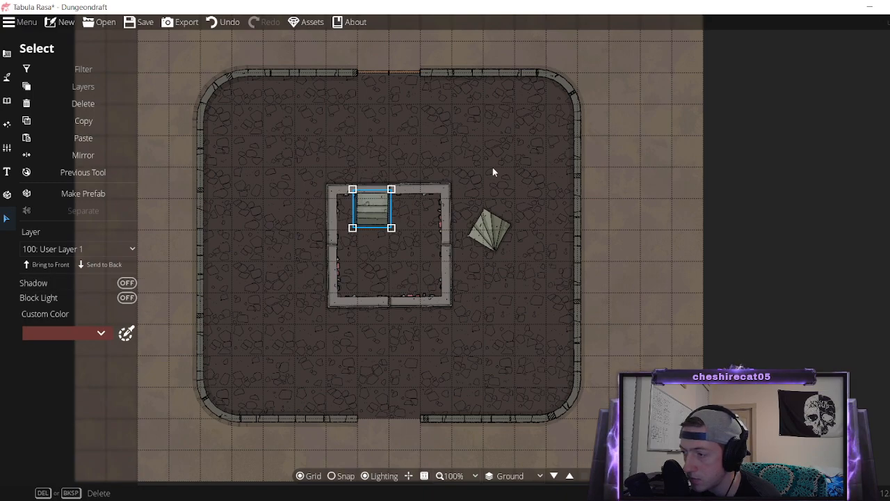
click(345, 200)
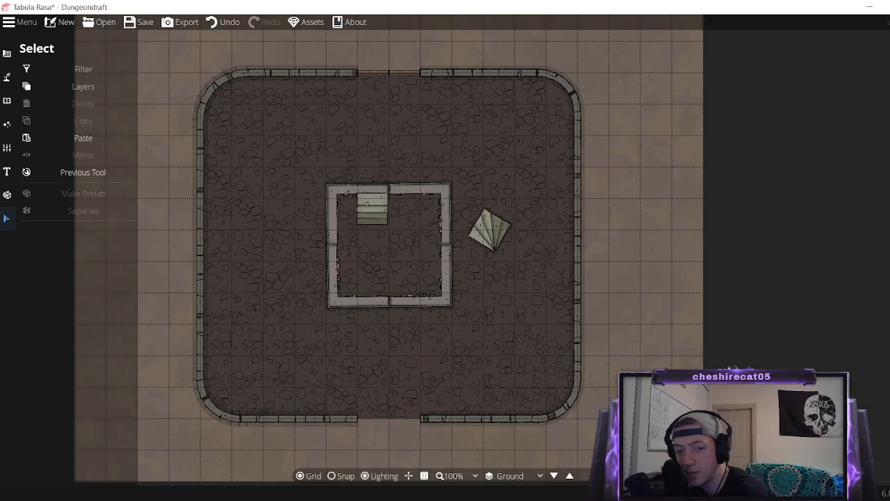
Straighten the fan-shaped stair piece, try it beside the straight stair, and move it into the square's lower-left inside corner.
click(487, 220)
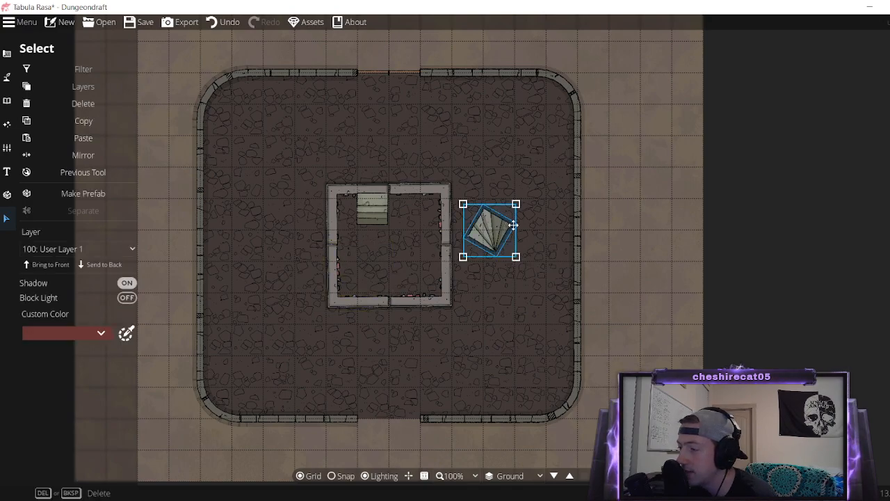
drag(520, 229, 518, 269)
drag(489, 235, 345, 218)
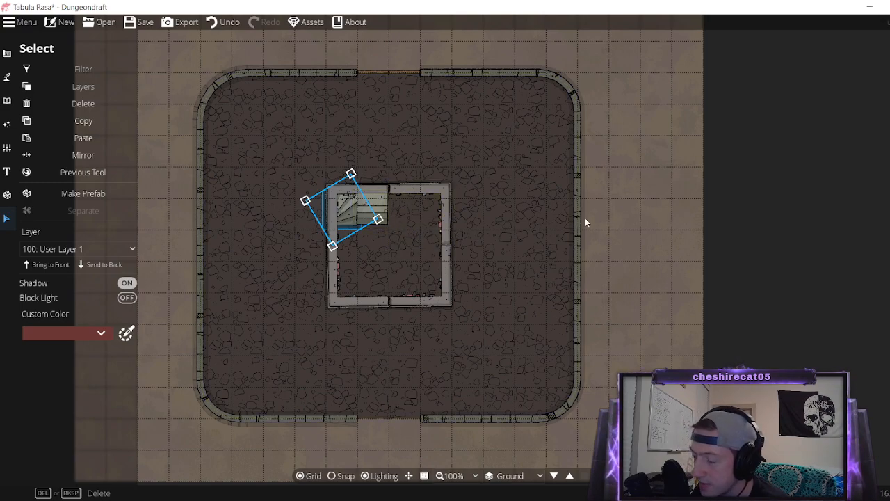
click(652, 238)
click(345, 214)
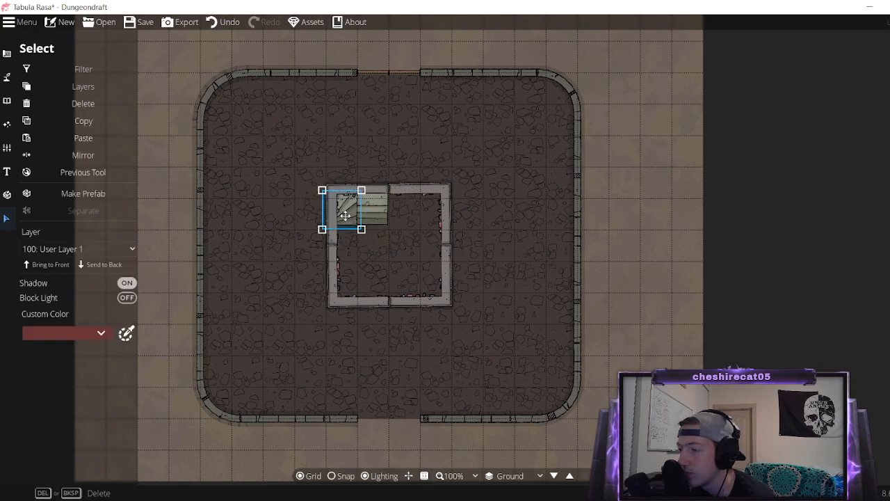
drag(345, 215, 358, 285)
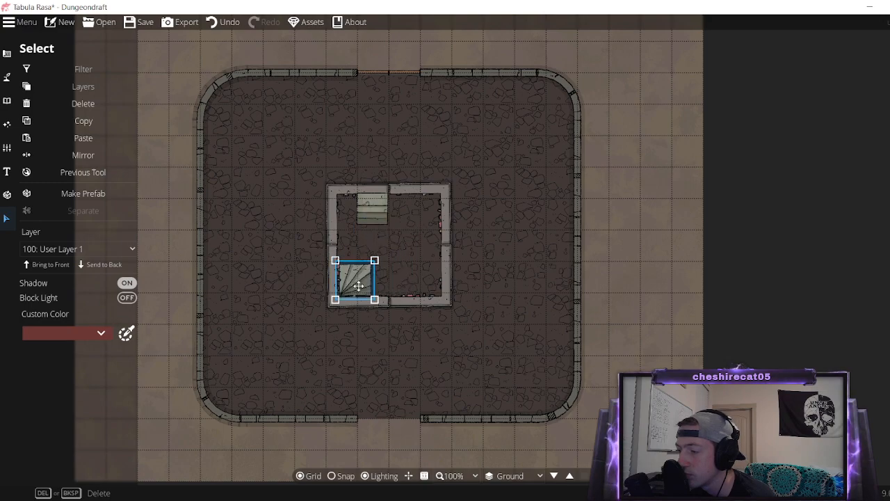
Bring the fan-shaped stair piece to the front and nudge it tighter into the square's lower-left inside corner.
click(58, 264)
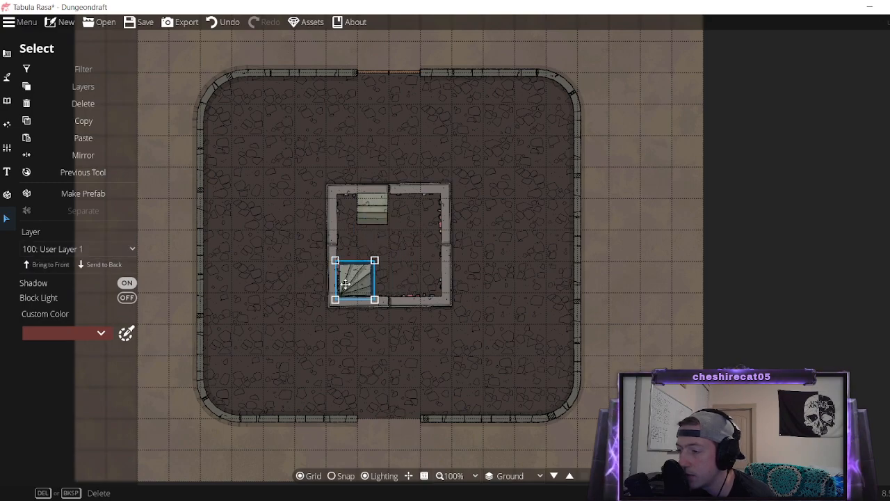
drag(368, 283, 365, 285)
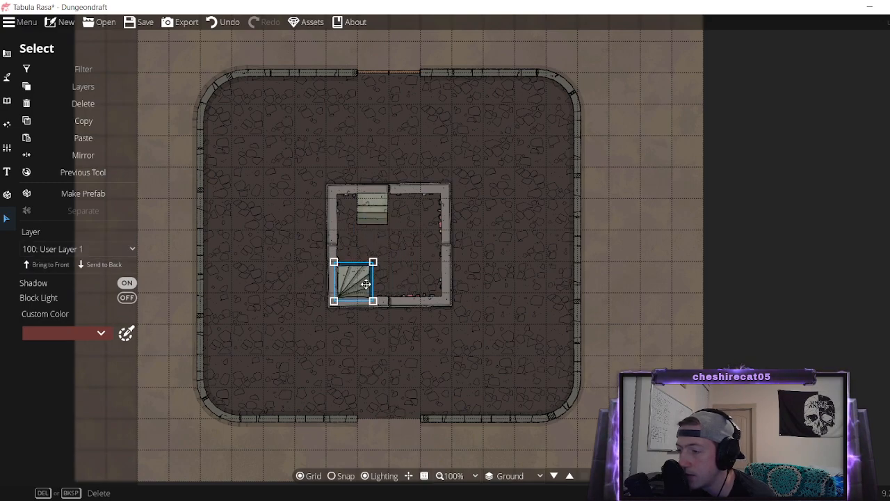
click(617, 258)
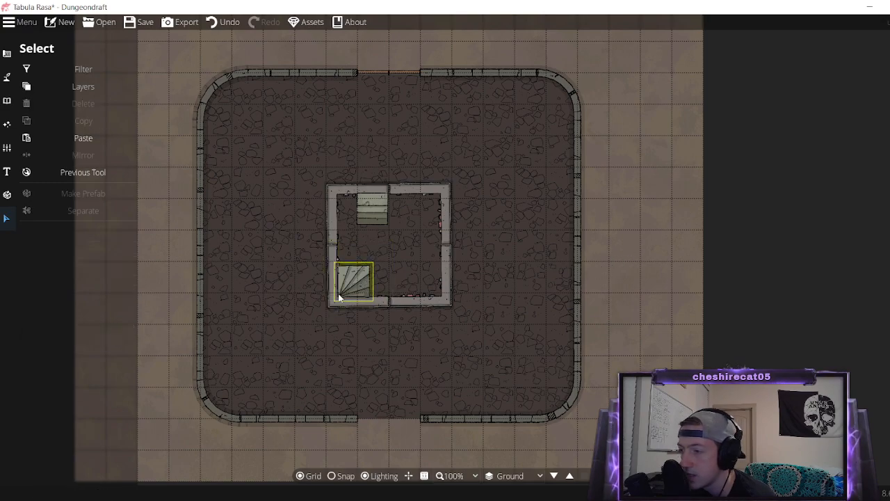
click(356, 281)
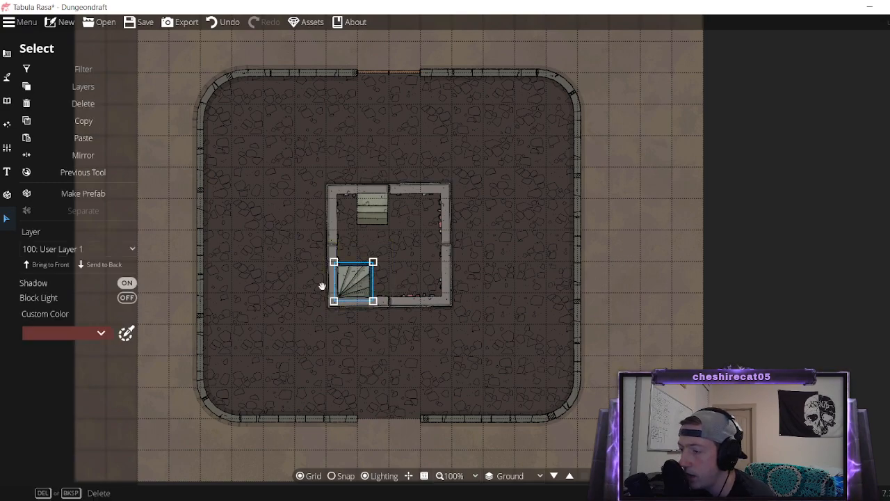
drag(309, 287, 304, 282)
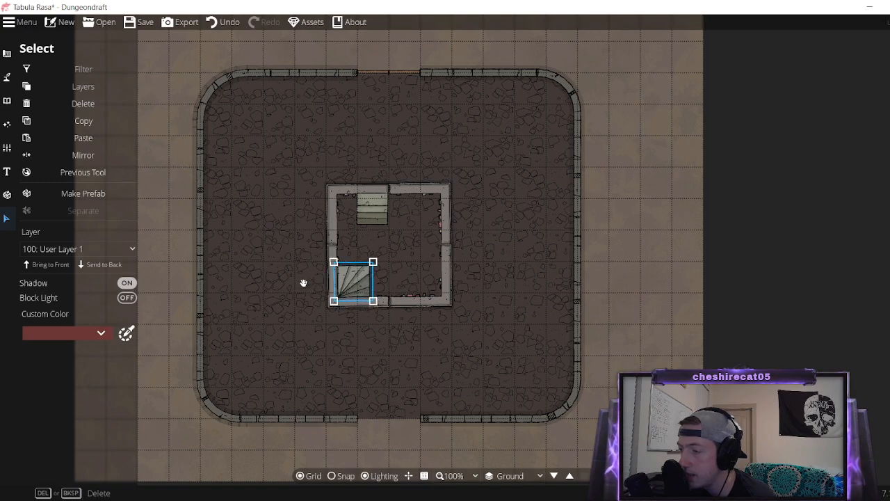
click(408, 317)
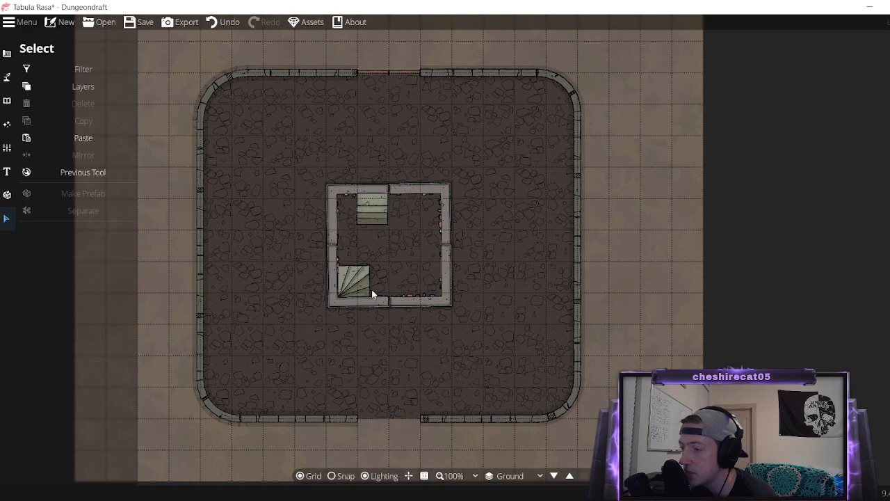
Delete the fan-shaped stair piece and the straight stair piece from inside the square.
click(353, 298)
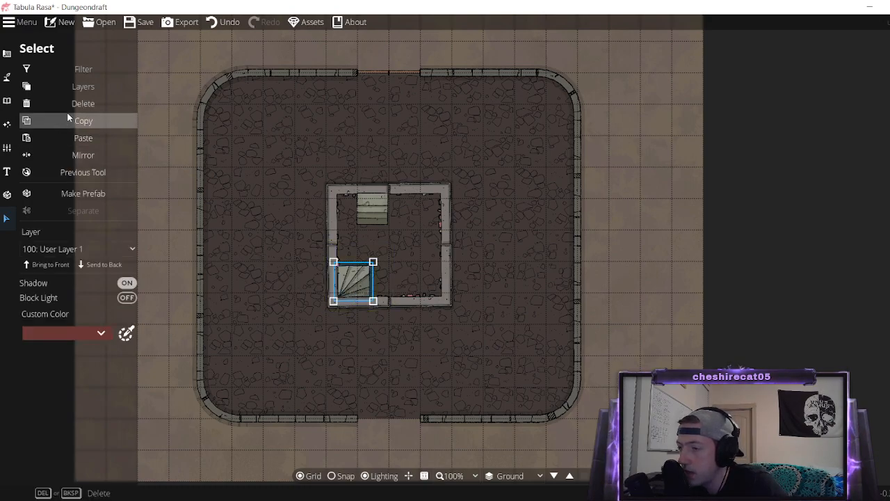
click(47, 103)
click(371, 208)
click(53, 101)
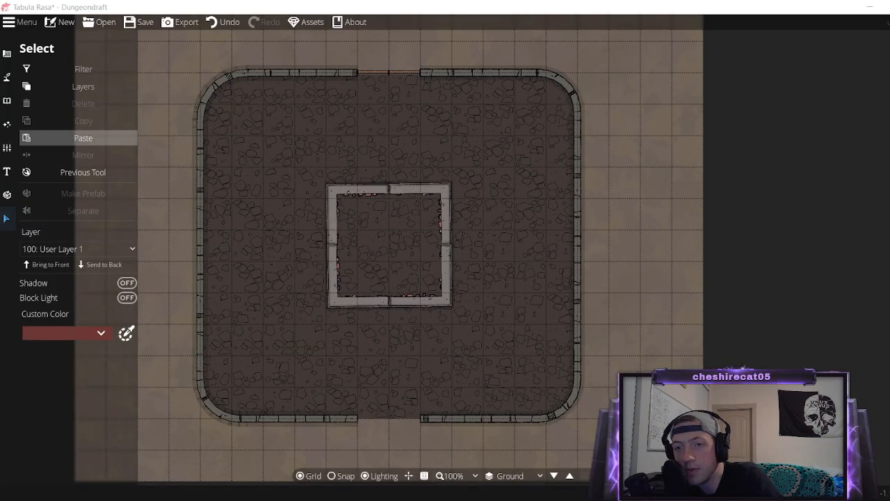
Bring the browser window with the hall of egress reference image into view, examine the sunken steps in the floor, and move it away.
drag(50, 167, 473, 78)
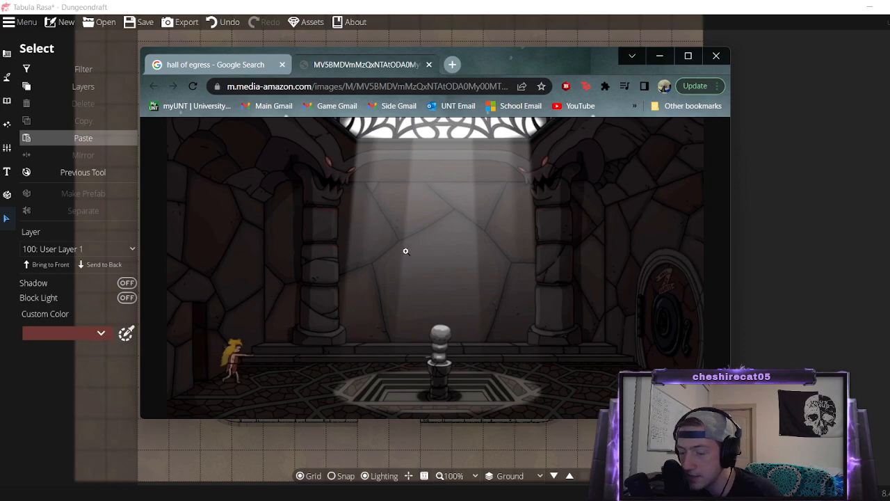
drag(529, 69, 0, 163)
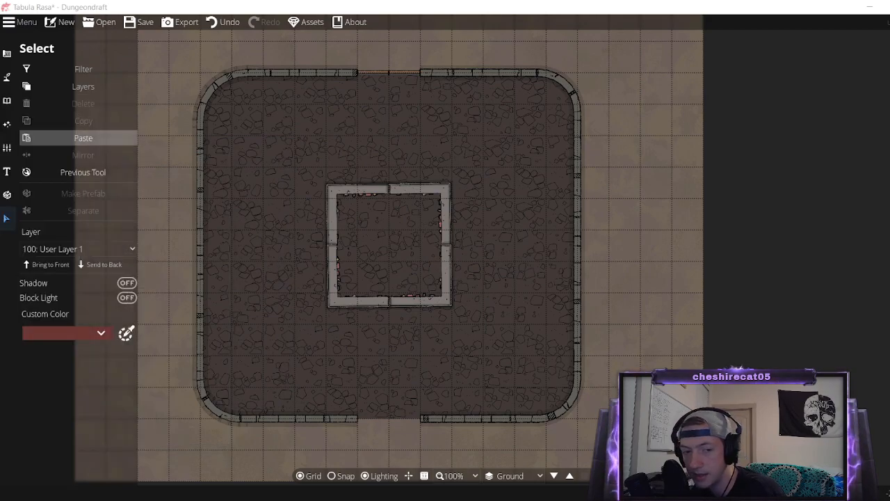
drag(0, 153, 542, 42)
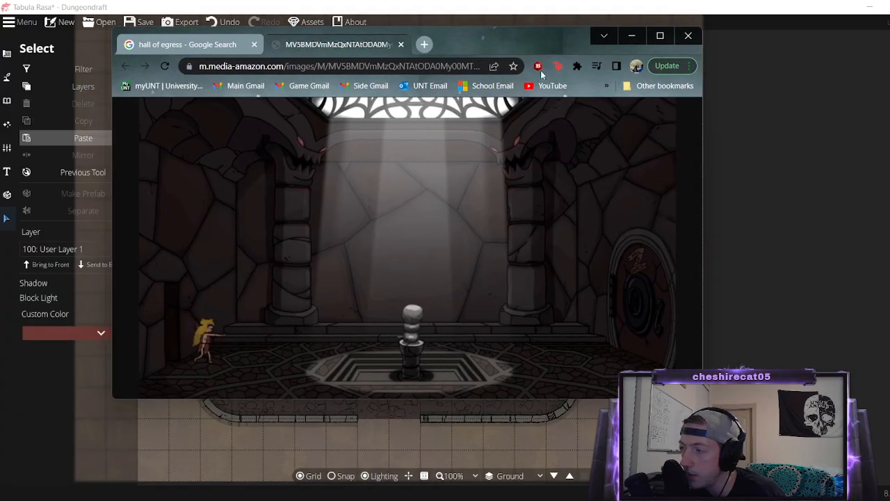
drag(511, 46, 0, 77)
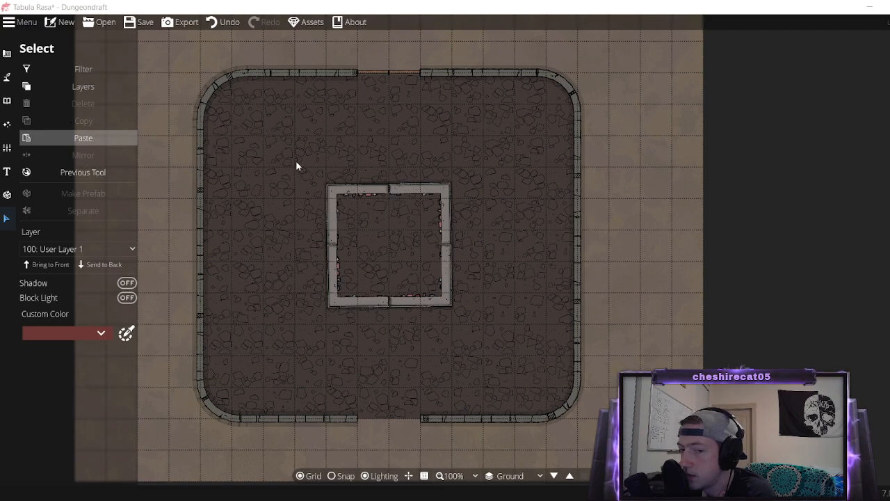
drag(294, 156, 505, 338)
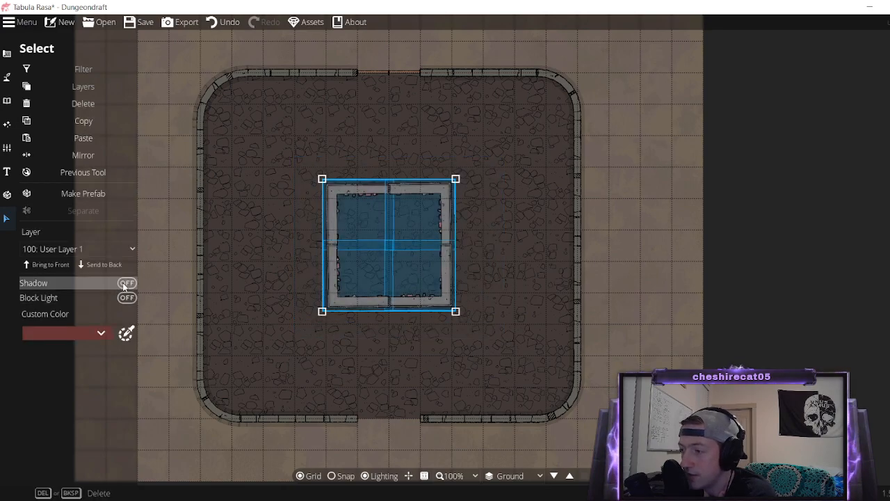
click(720, 198)
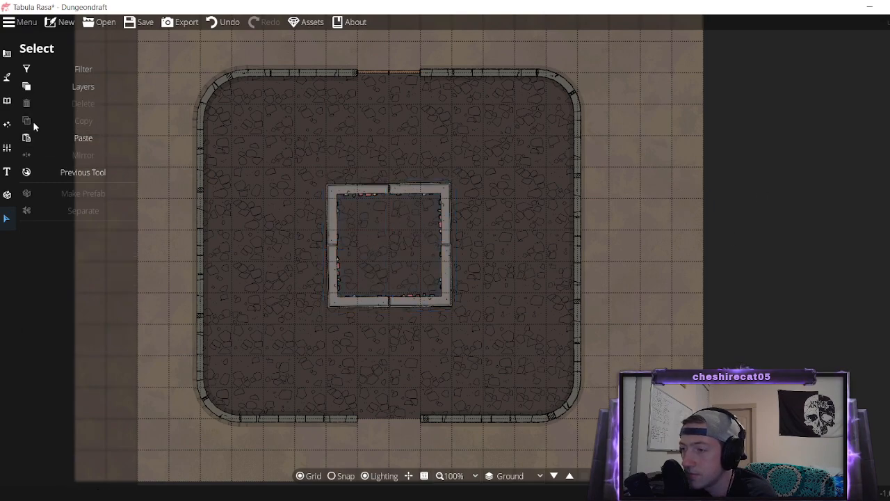
Browse the Rock, Wood and Table object categories for pieces that could form the sunken steps, examining the stone table corners.
click(7, 100)
click(38, 75)
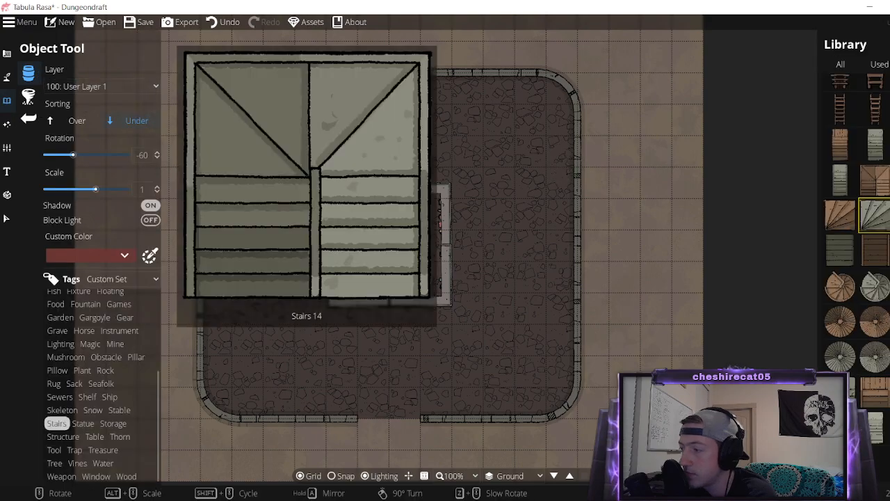
click(104, 370)
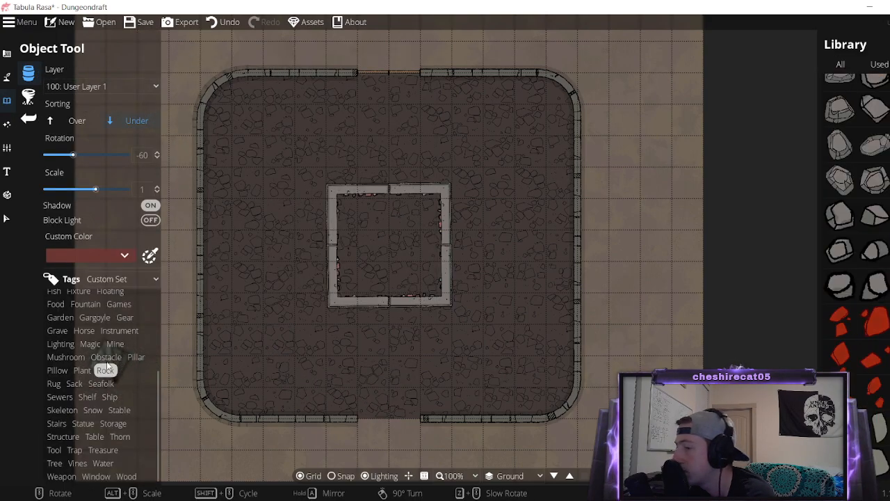
scroll(101, 369, up, 1)
scroll(96, 410, down, 1)
click(126, 476)
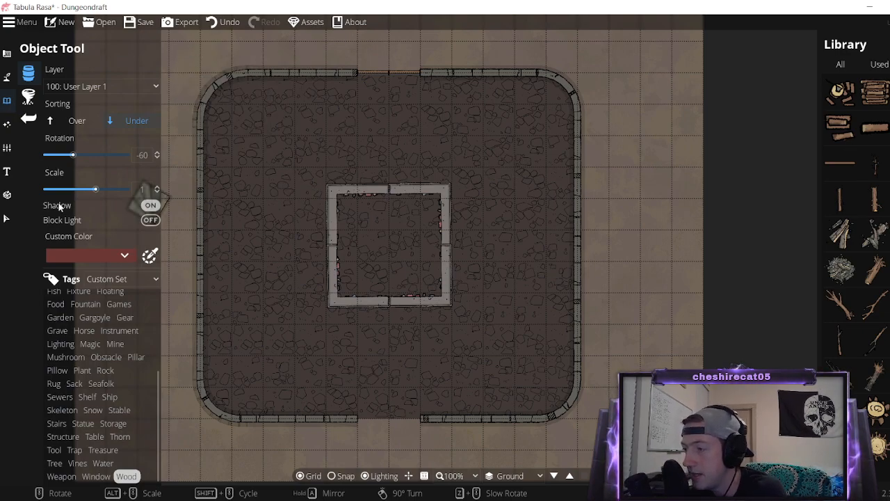
scroll(119, 317, up, 6)
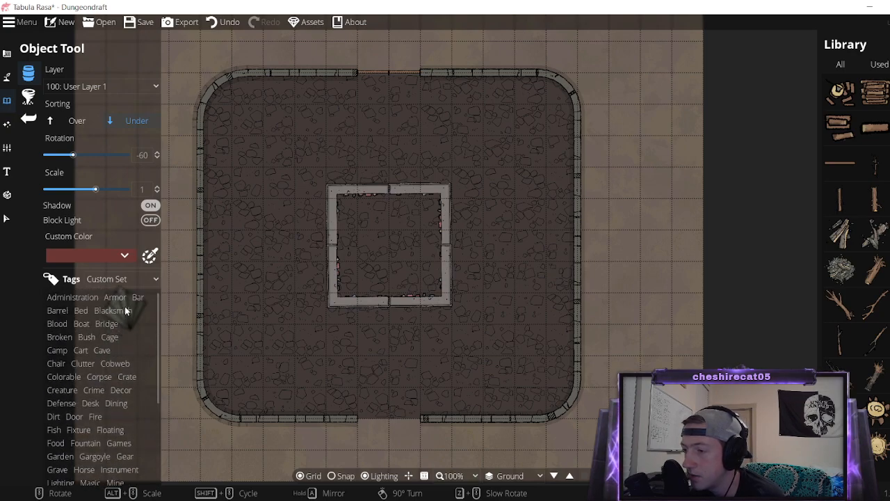
scroll(115, 369, down, 5)
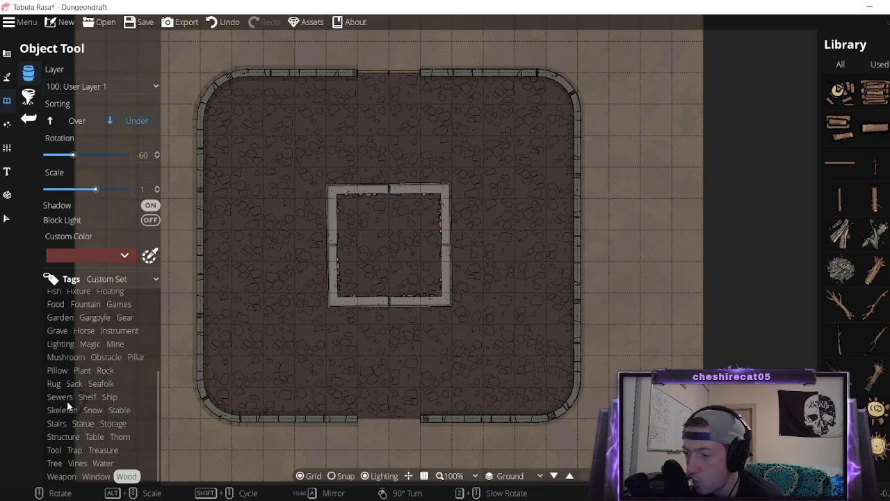
click(93, 436)
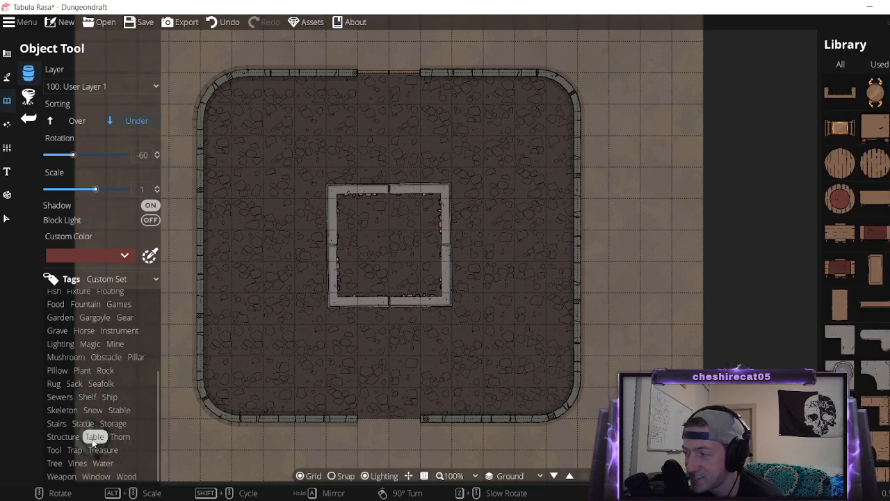
scroll(878, 339, down, 1)
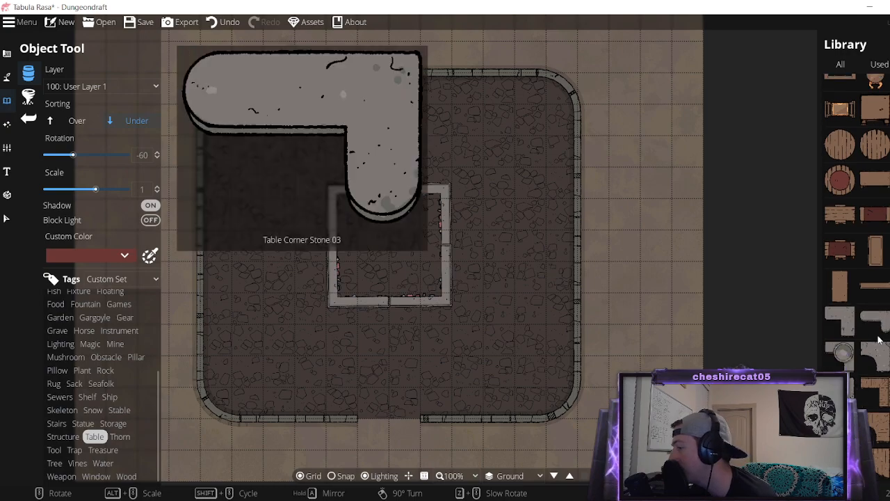
scroll(878, 320, up, 1)
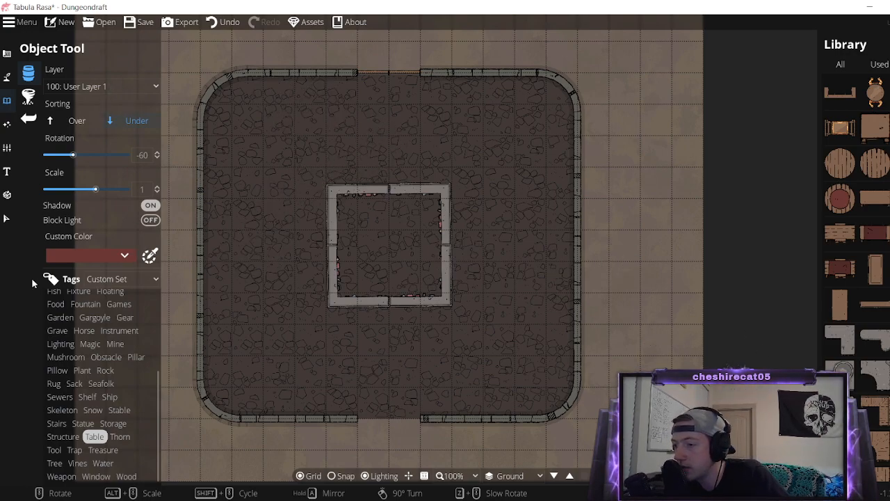
Duplicate the four-corner stone square, scale the copy down slightly, and centre it inside the original as a second ring.
click(10, 219)
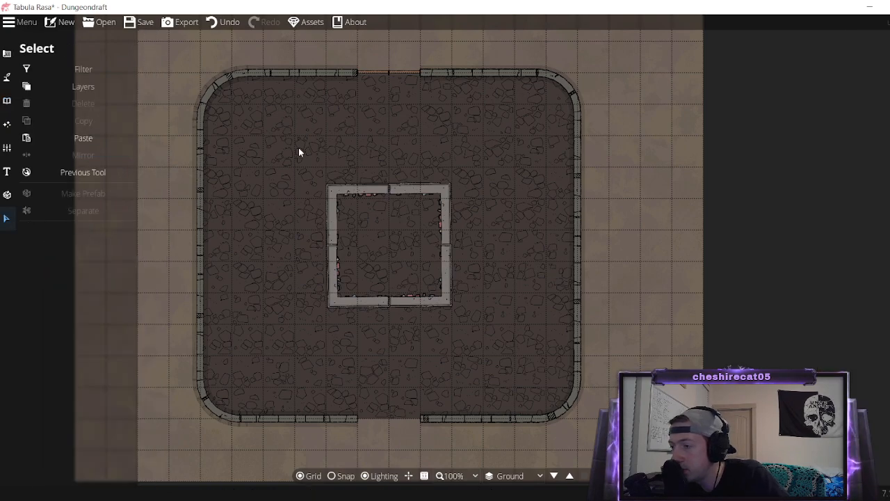
drag(298, 147, 507, 338)
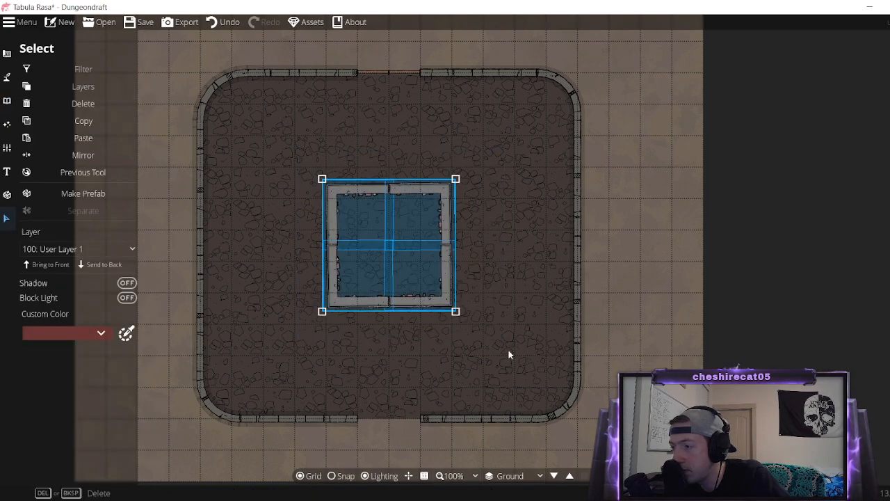
click(83, 138)
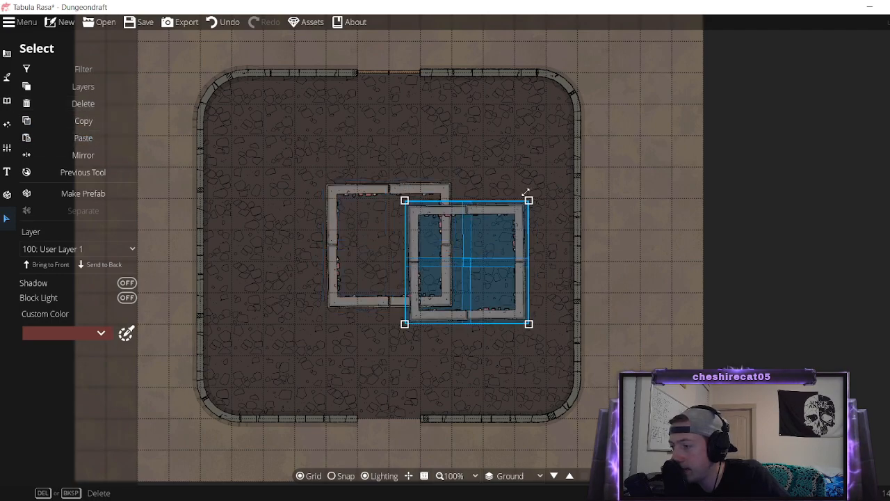
drag(526, 192, 516, 208)
drag(510, 278, 440, 260)
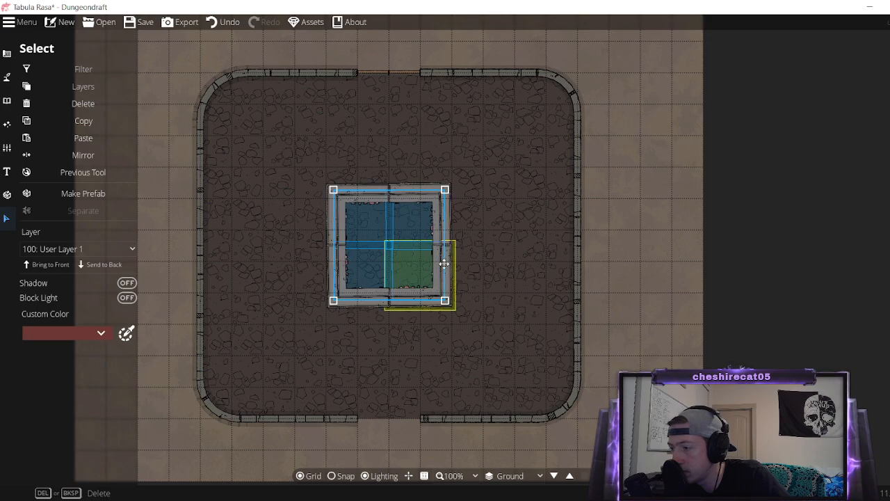
click(626, 269)
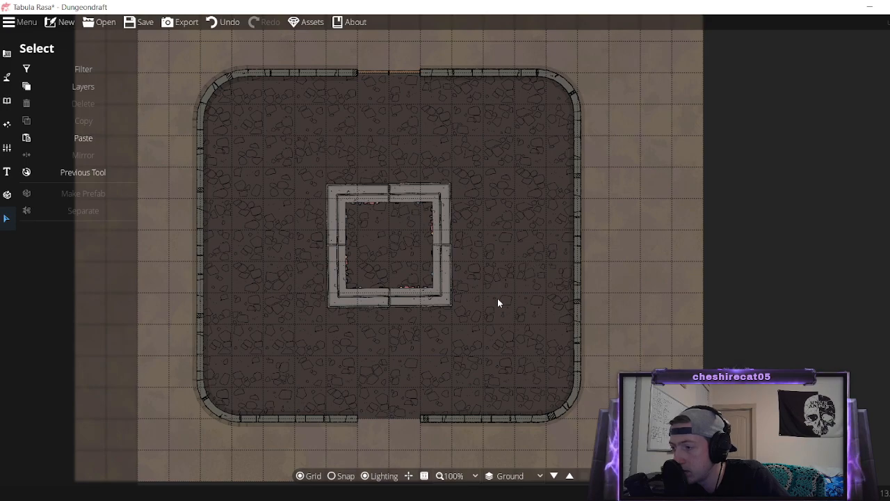
Paste another copy of the stone square, shrink it, and fit it centred inside the second ring as a third ring.
click(105, 137)
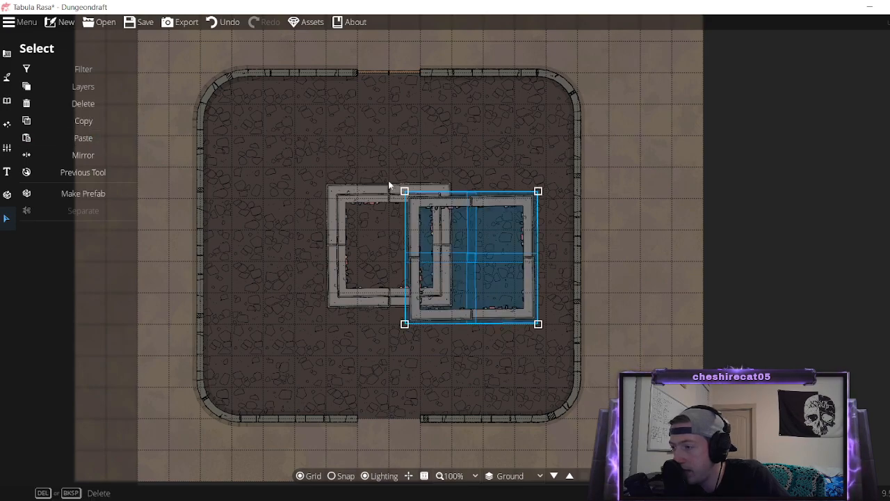
drag(411, 198, 457, 242)
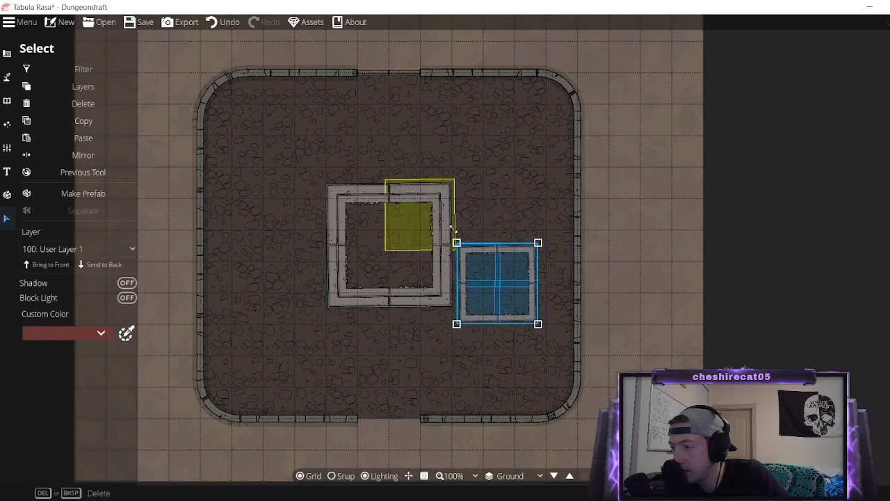
drag(516, 292, 401, 246)
drag(423, 279, 437, 293)
click(516, 270)
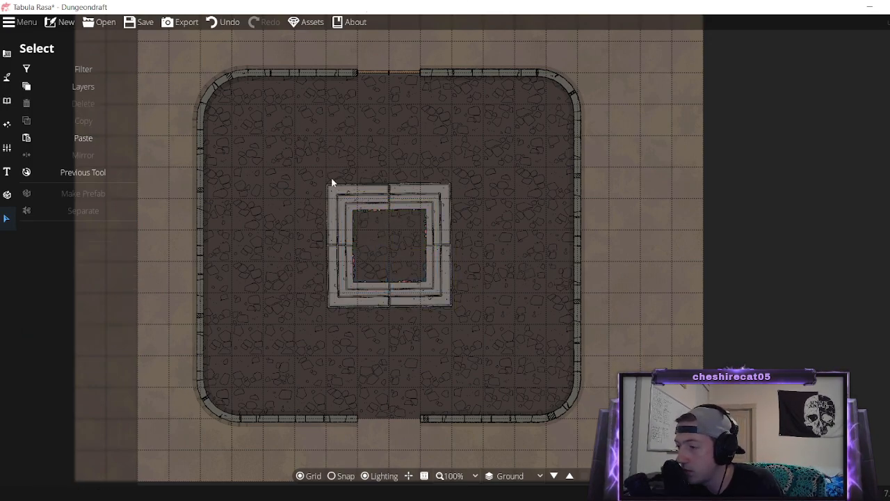
Turn on shadows for all pieces of the three nested stone squares.
drag(298, 135, 495, 337)
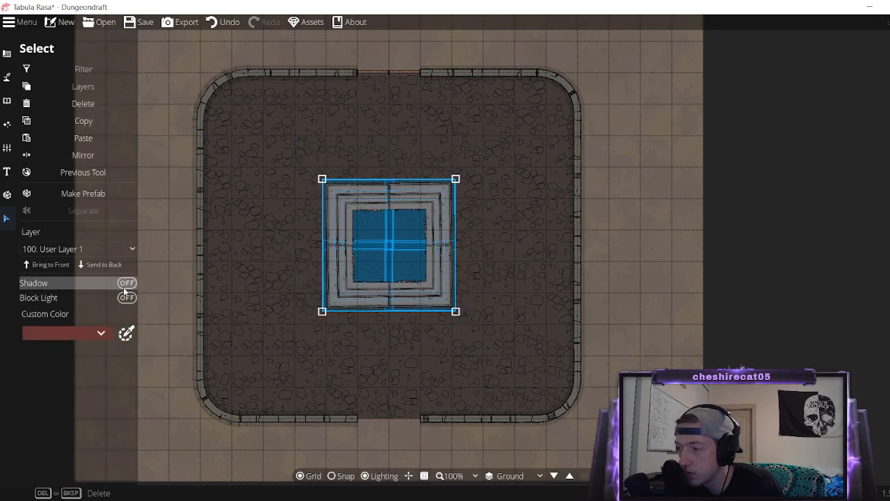
click(126, 283)
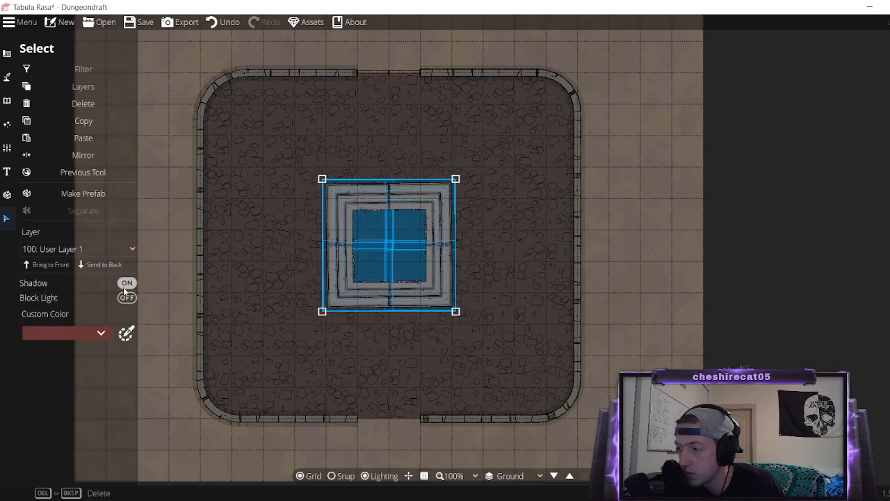
click(530, 258)
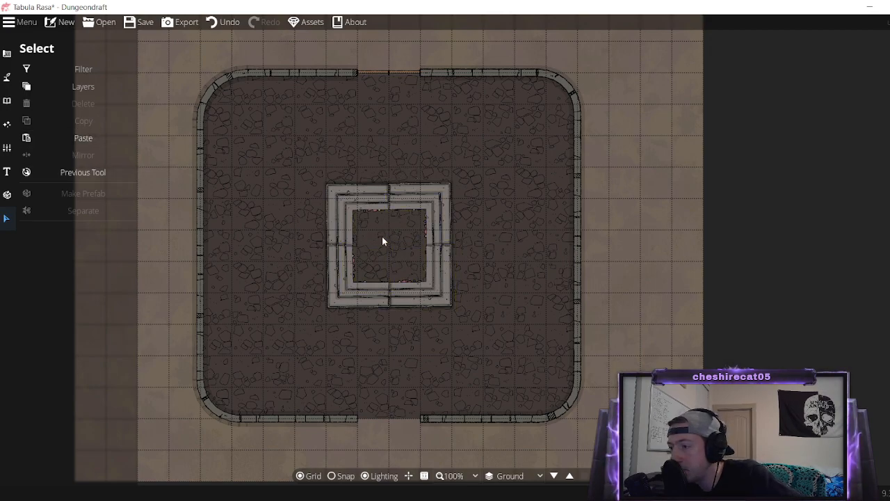
Set up the Building Tool for a rectangular light stone floor with no wall, and turn on snapping.
click(8, 54)
click(48, 76)
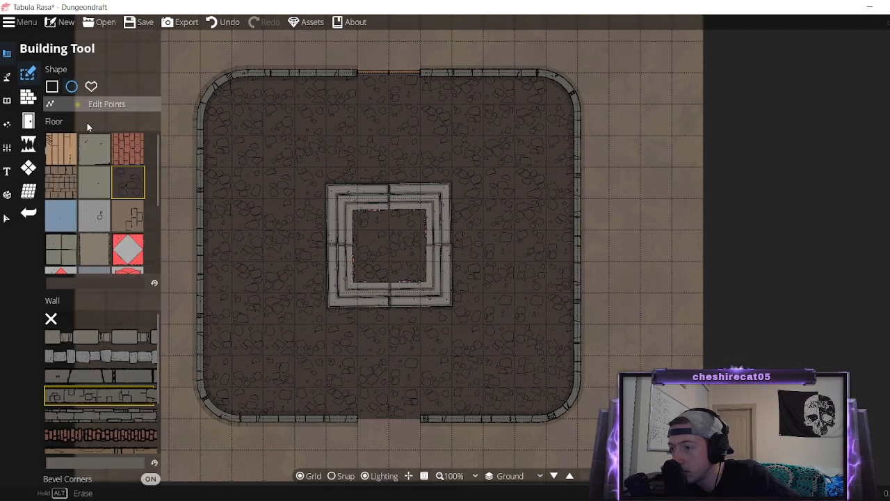
click(98, 159)
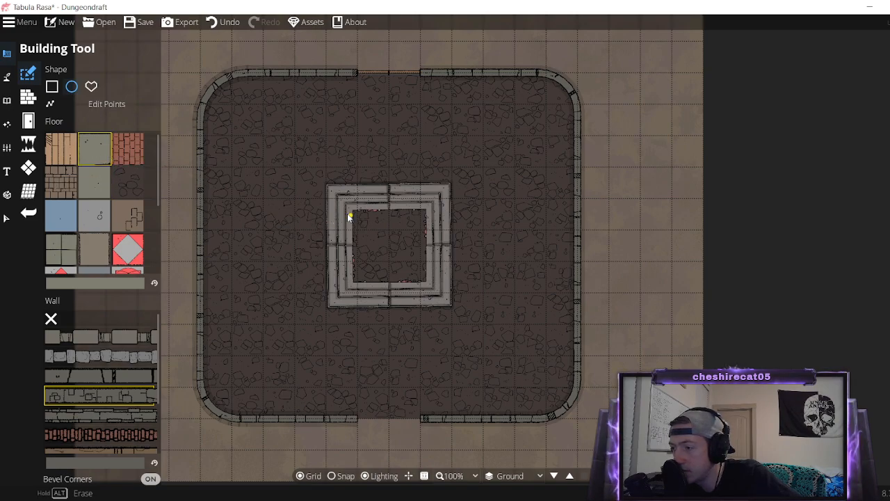
click(52, 86)
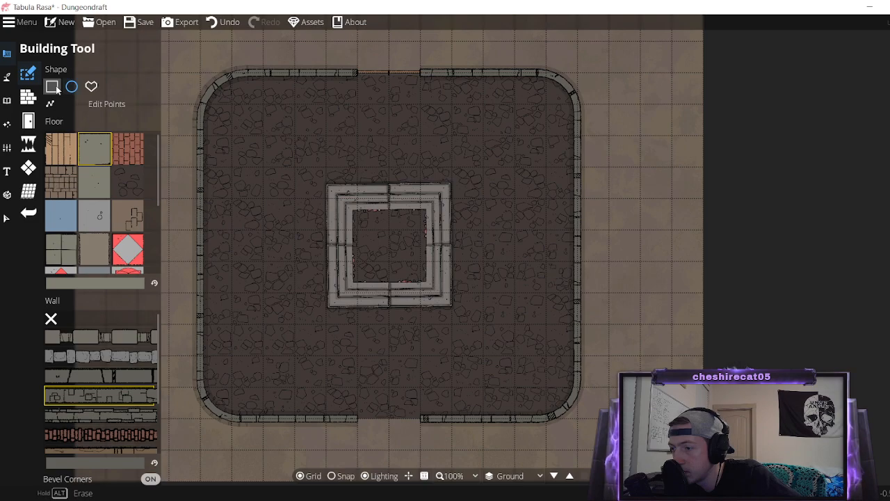
click(52, 320)
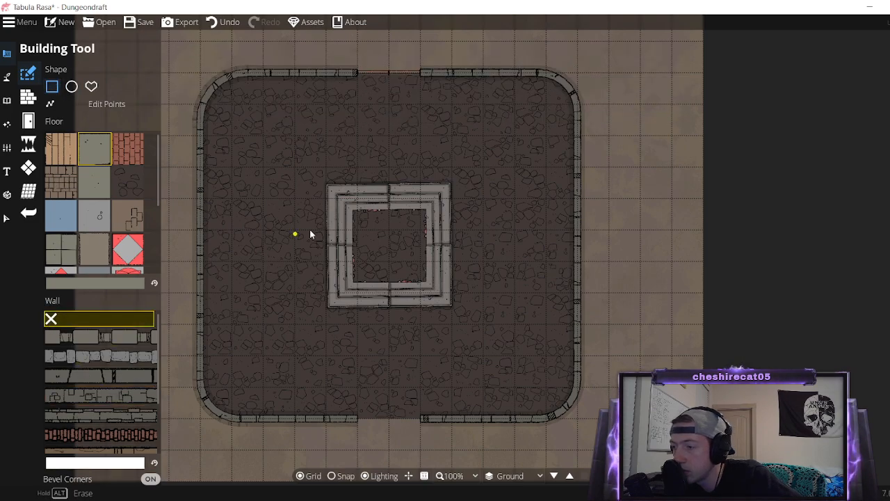
click(340, 476)
Try the light stone floor beneath the nested squares, undo it, and cover the leftover strip with the dark cobble floor.
drag(330, 190, 452, 309)
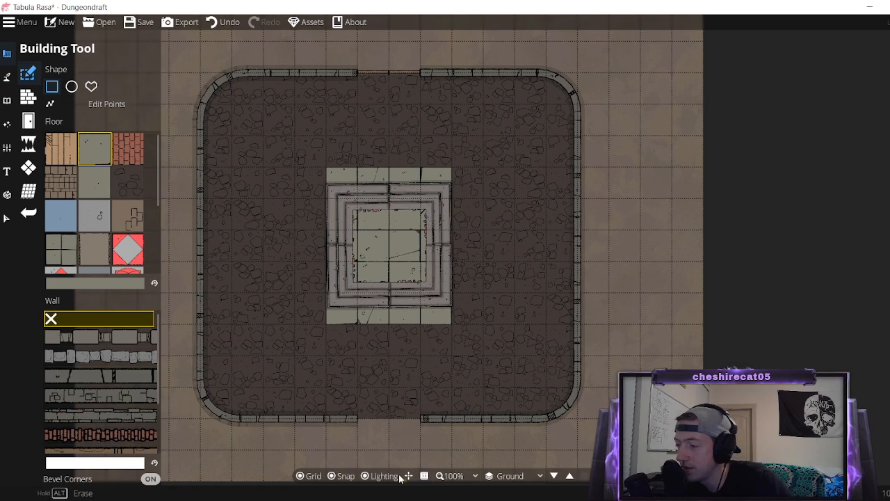
click(221, 22)
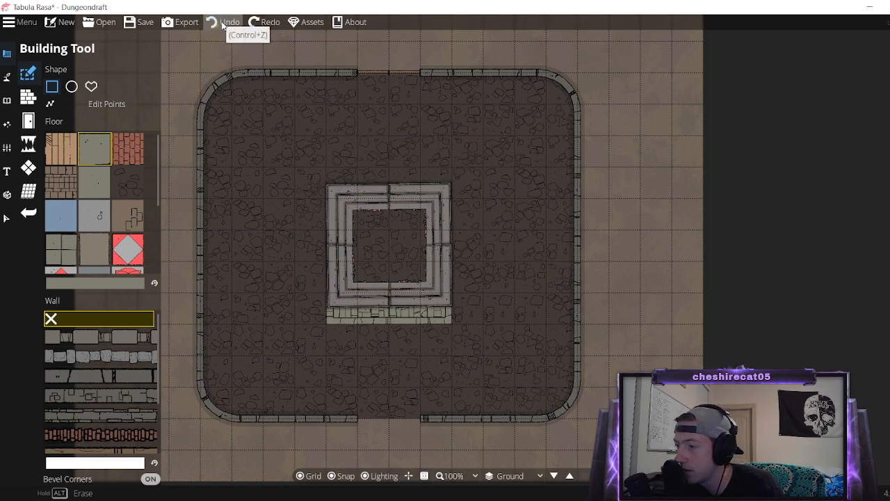
click(223, 23)
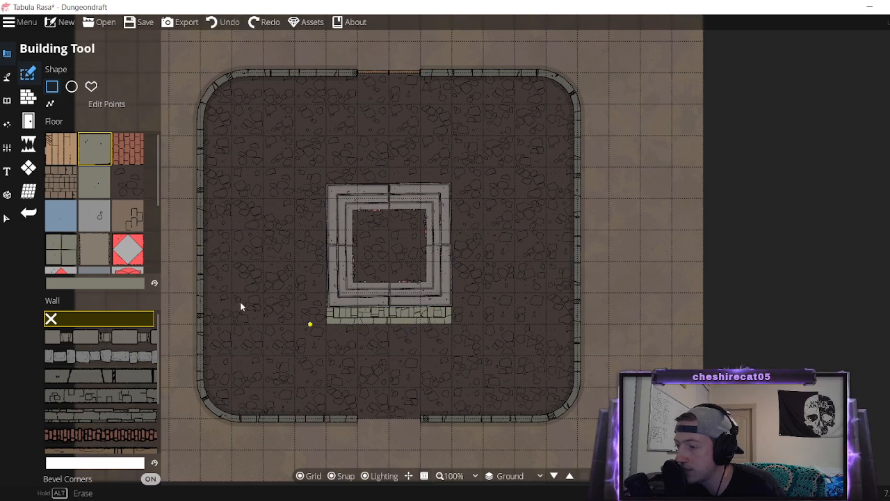
click(127, 194)
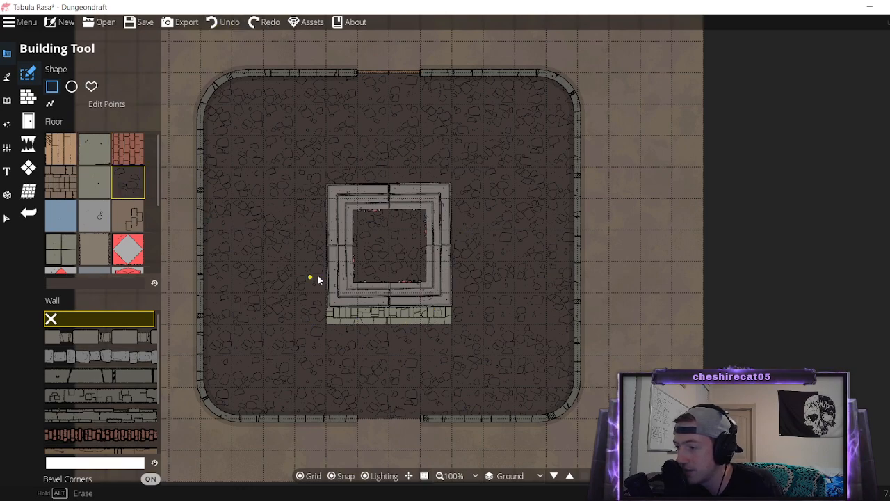
drag(295, 262, 489, 352)
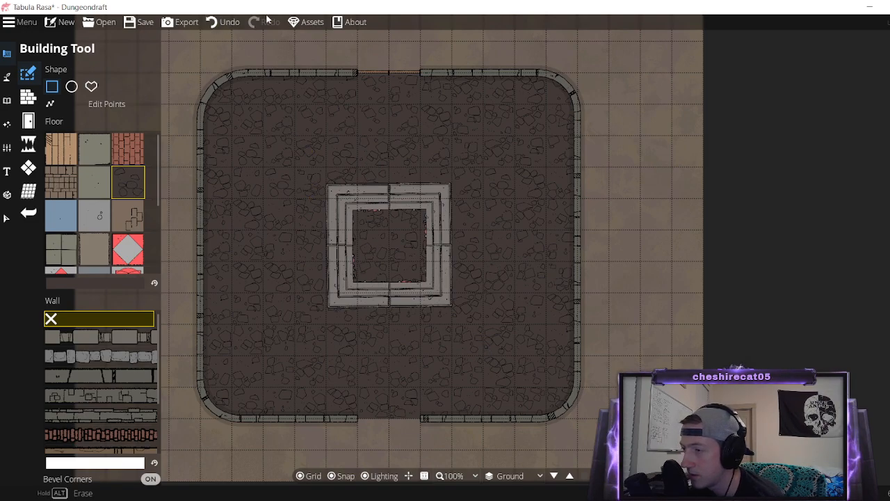
Turn on both shadow and light blocking for all pieces of the nested stone squares.
click(6, 218)
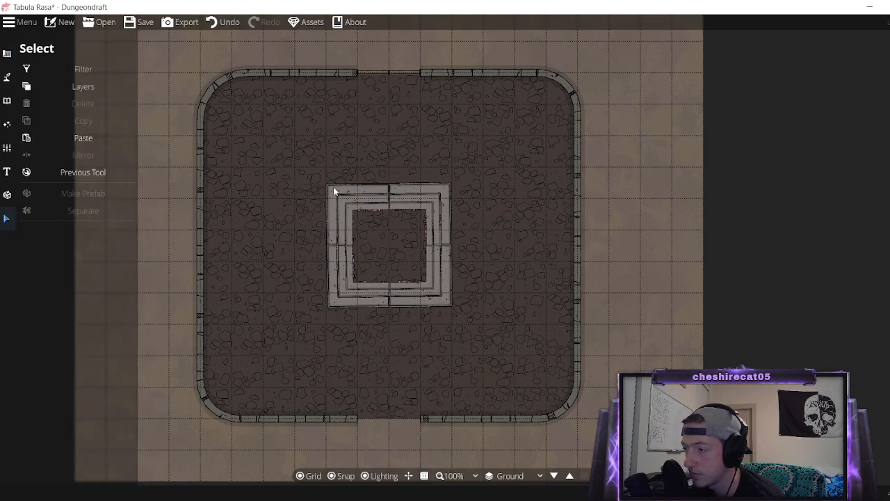
drag(288, 165, 495, 355)
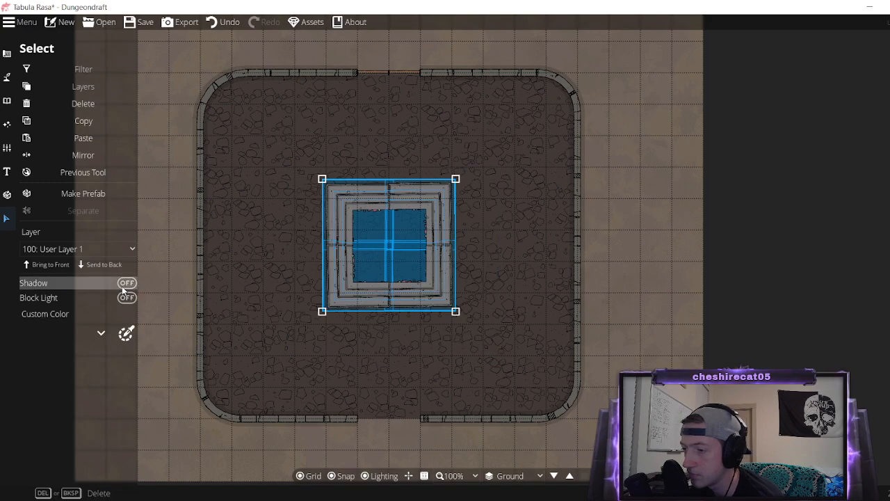
click(127, 282)
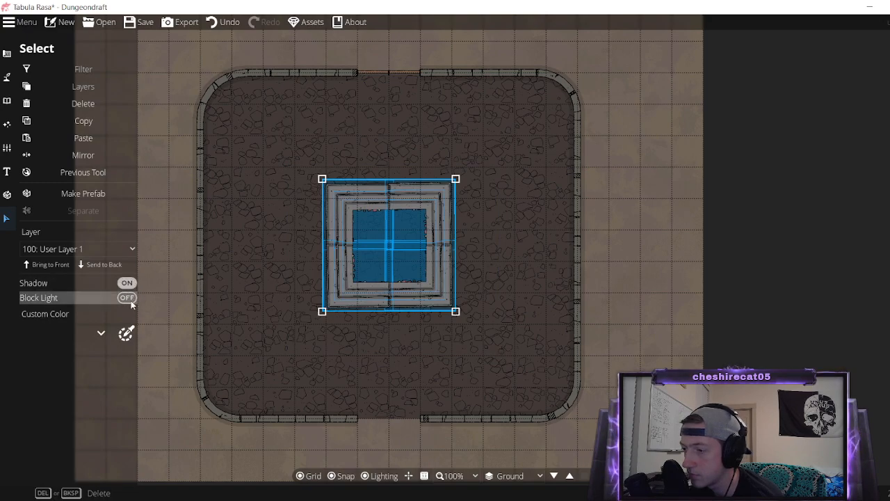
click(131, 297)
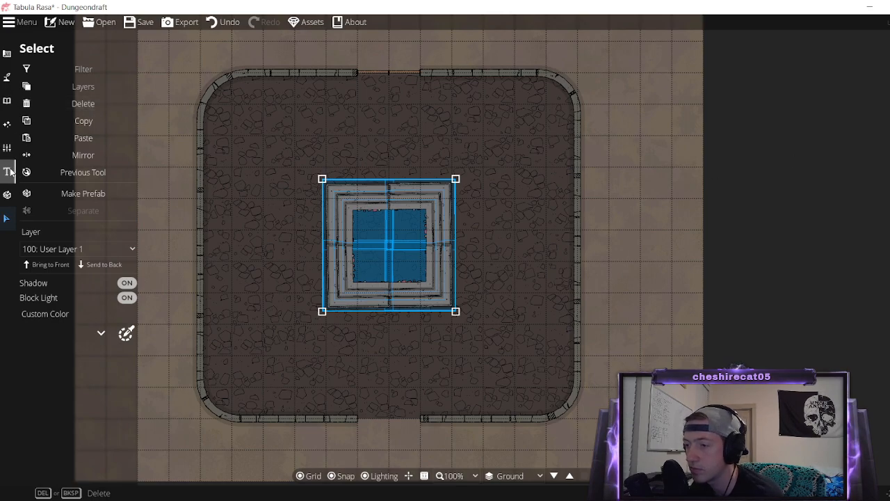
Place one warm light with range 5 and intensity 1 in each of the room's four corners.
click(5, 80)
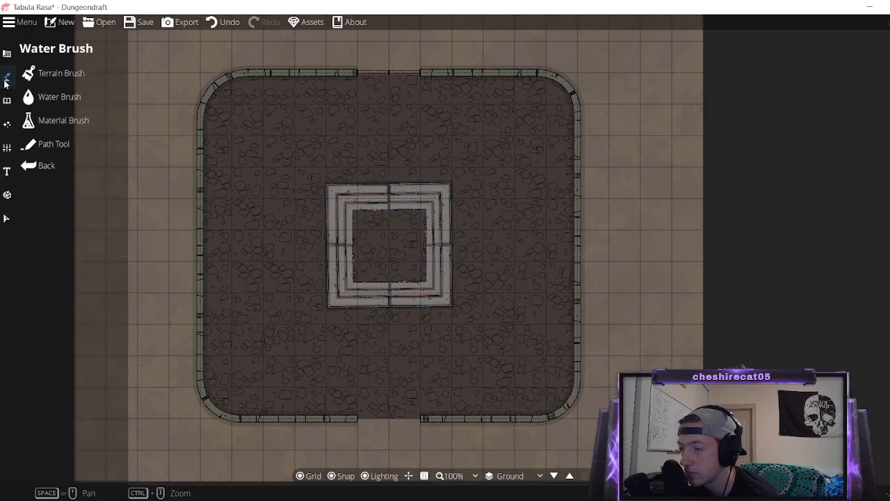
click(7, 124)
click(42, 96)
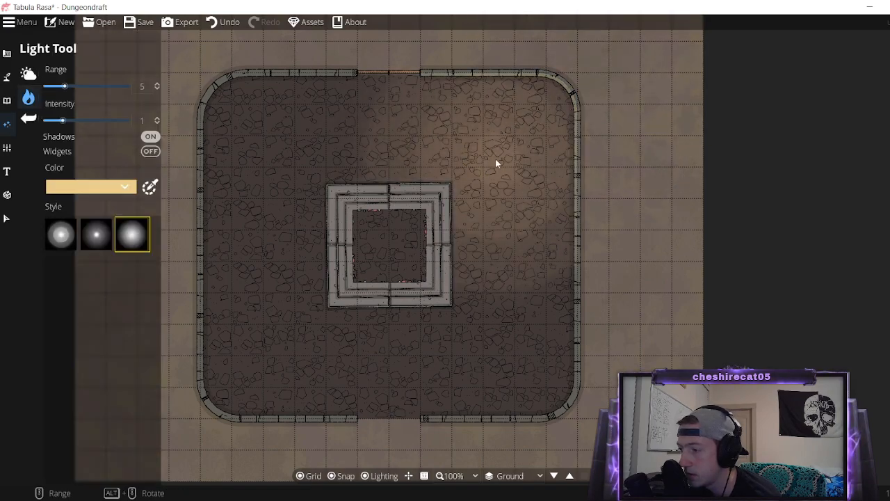
click(543, 106)
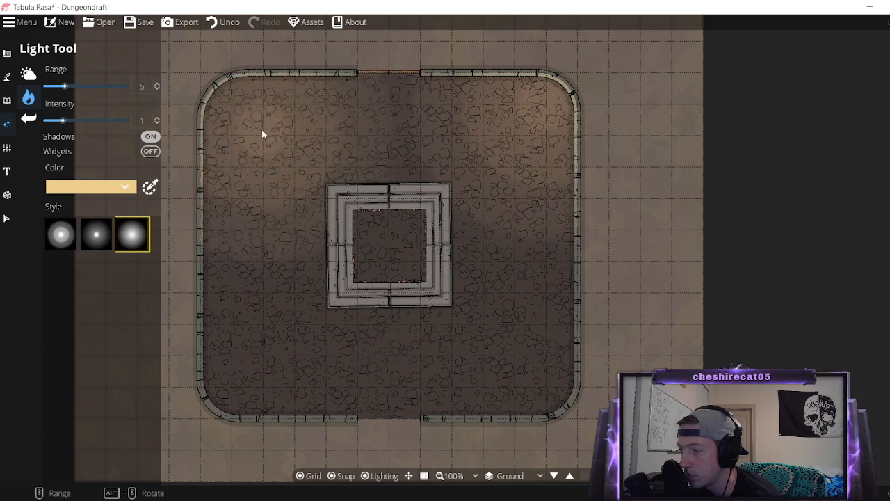
click(236, 111)
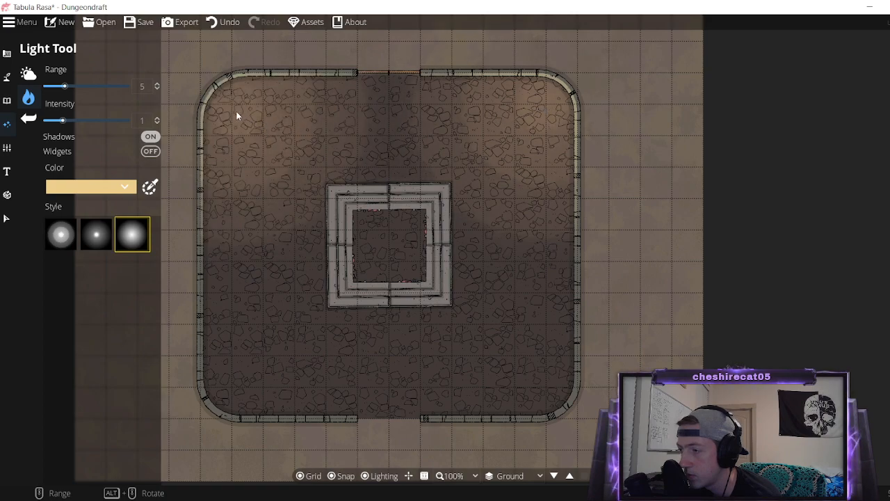
click(235, 387)
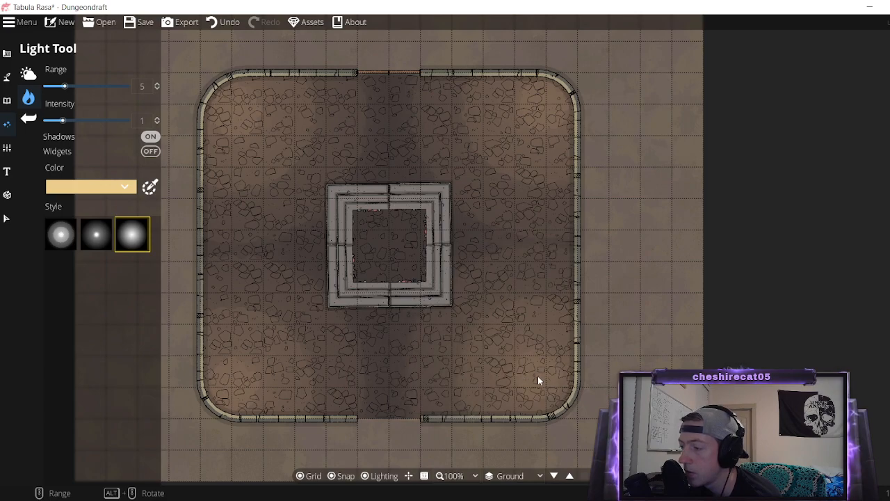
click(535, 380)
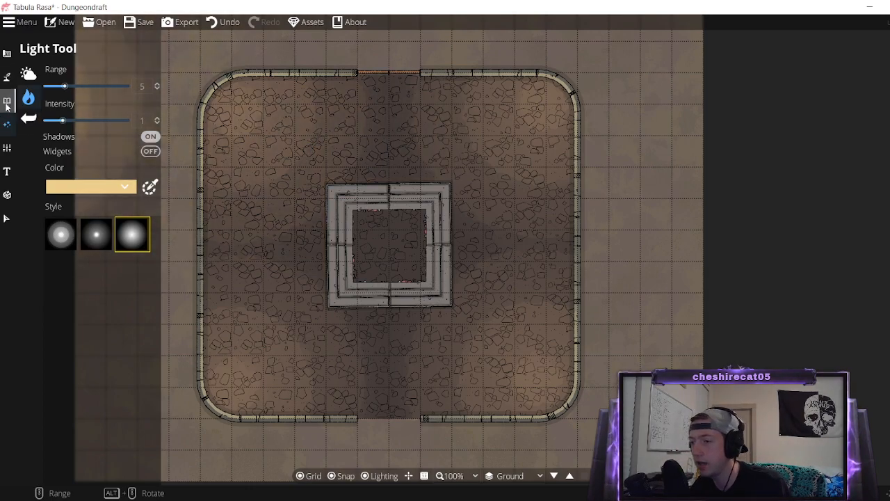
Try to fill the opening inside the stone squares with an enlarged flat stone from the Rock objects, and delete it again.
mouse_move(7, 100)
click(58, 75)
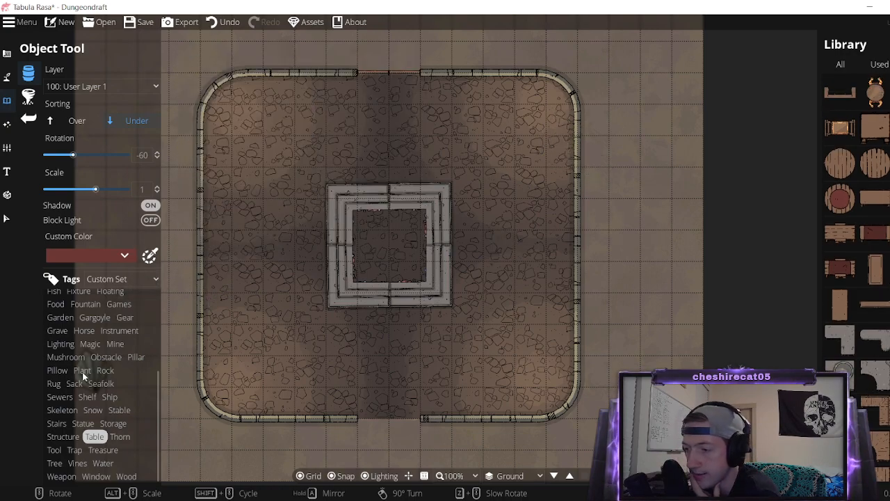
click(104, 370)
scroll(882, 393, down, 5)
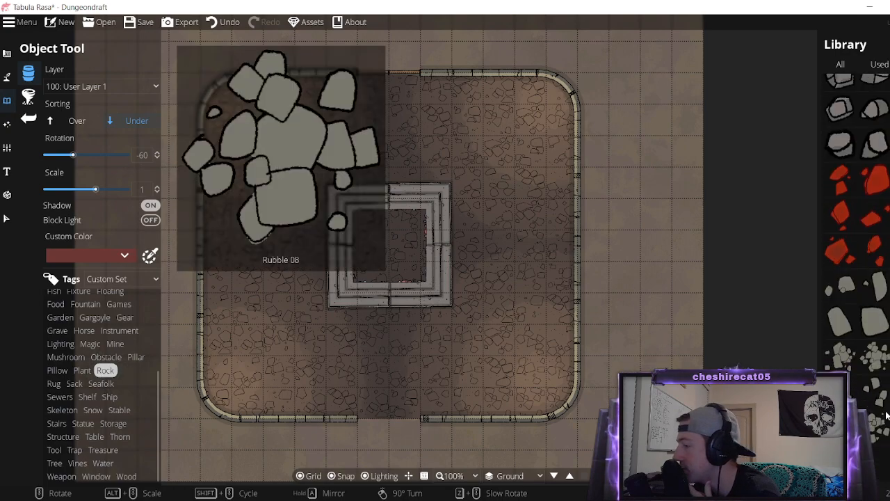
click(875, 321)
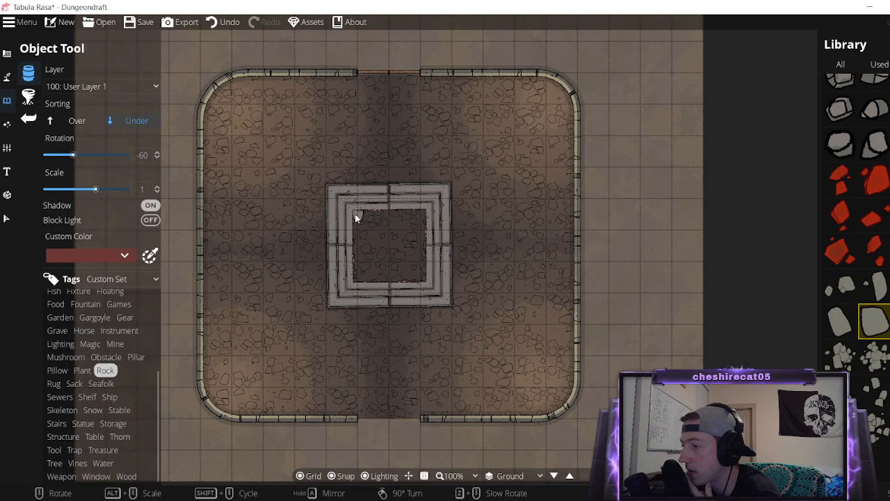
click(6, 218)
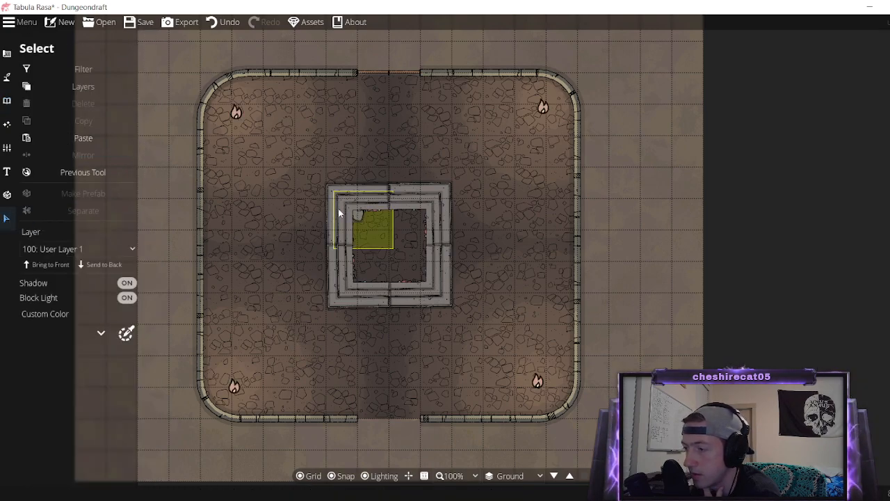
click(359, 219)
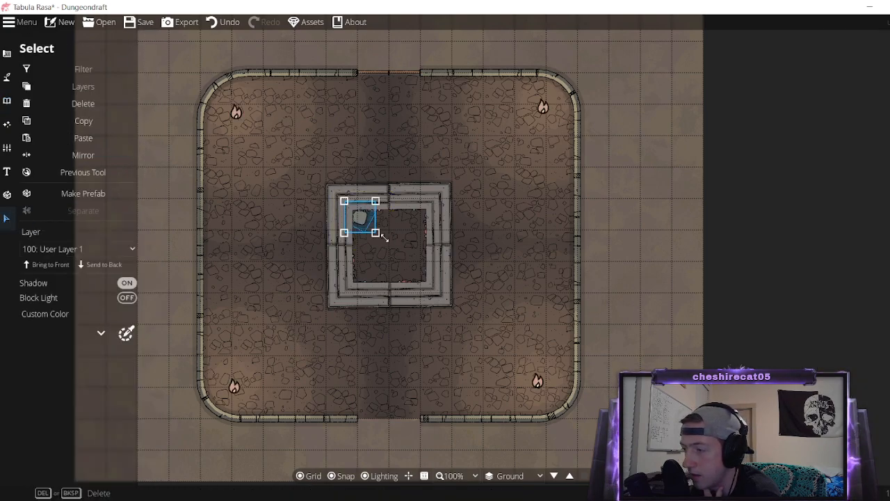
drag(383, 236, 429, 289)
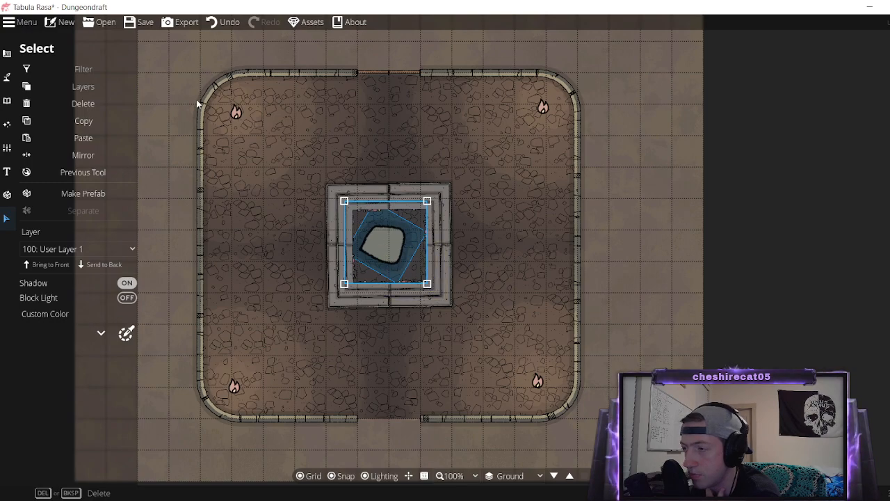
click(96, 103)
mouse_move(7, 101)
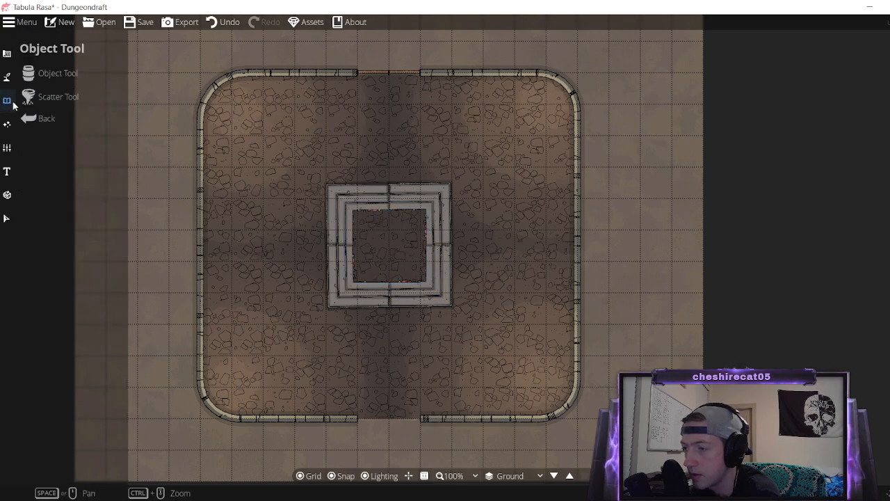
click(53, 69)
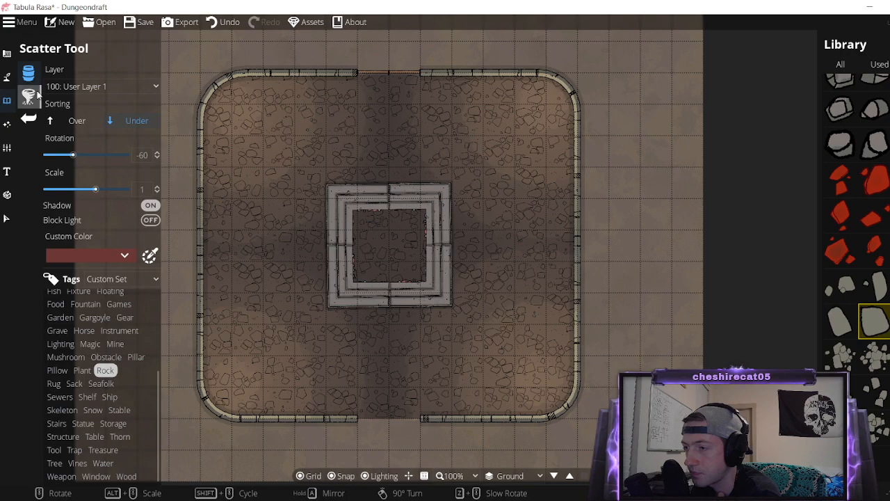
Fill the opening inside the nested stone squares with a Concrete Slab floor, tinted a darker grey.
mouse_move(7, 54)
click(77, 70)
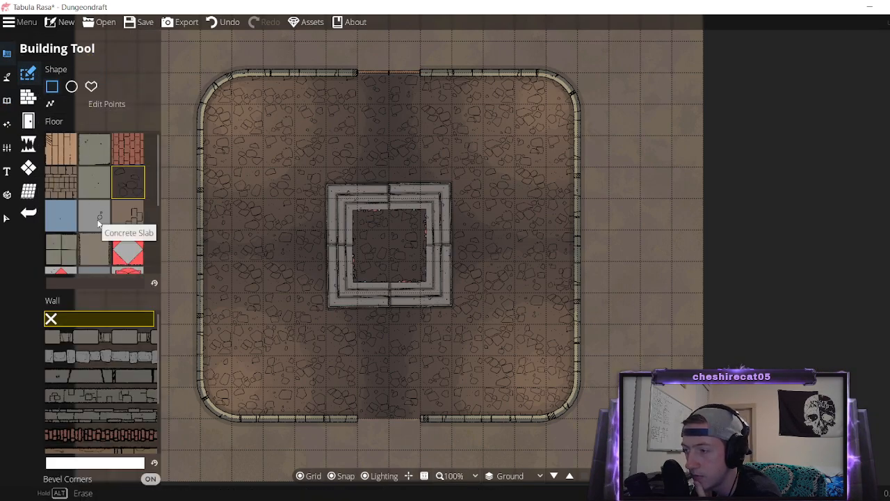
click(98, 220)
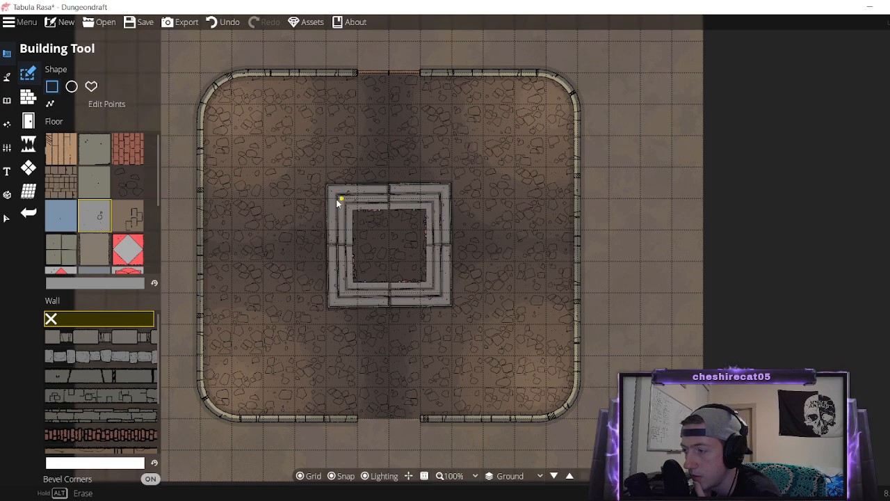
drag(341, 201, 436, 294)
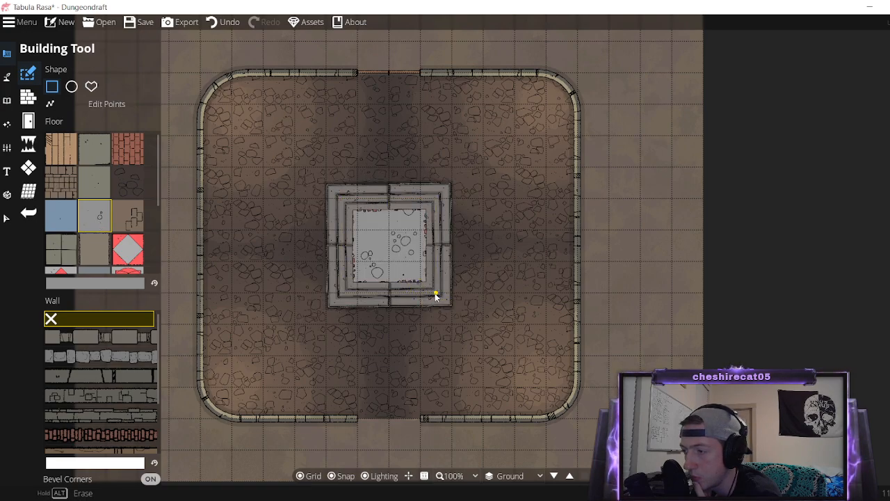
click(111, 282)
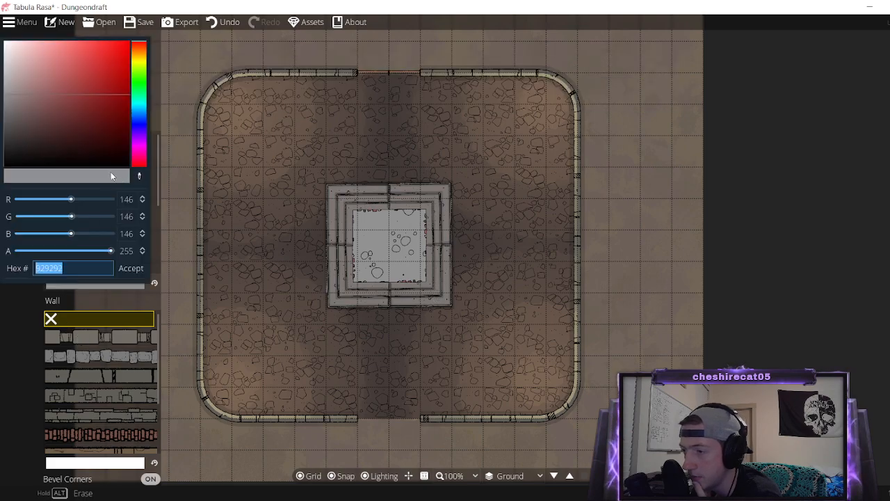
drag(16, 95, 9, 123)
click(129, 269)
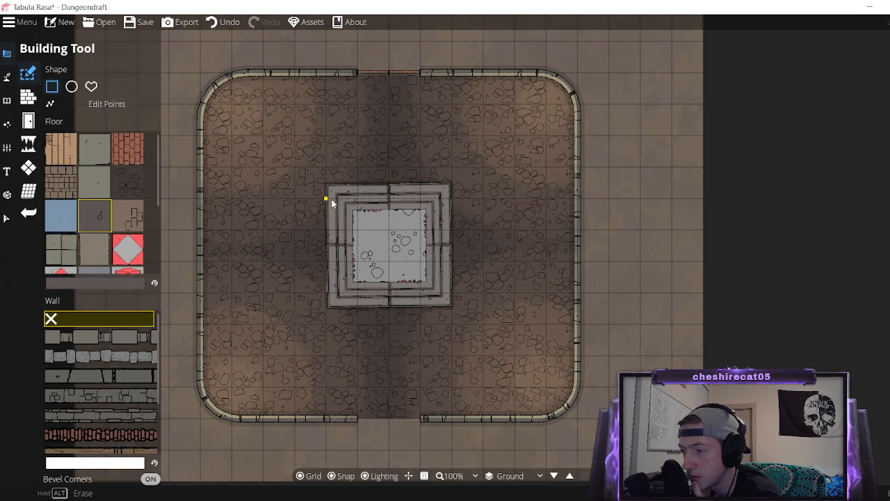
drag(341, 200, 434, 295)
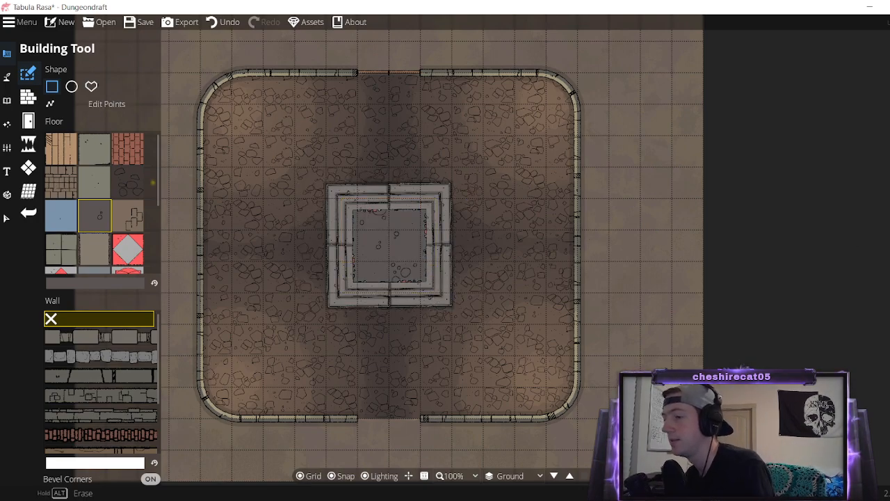
Refill the opening inside the nested stone squares with the plain grey-green stone floor, tinted 4b4b49.
click(106, 179)
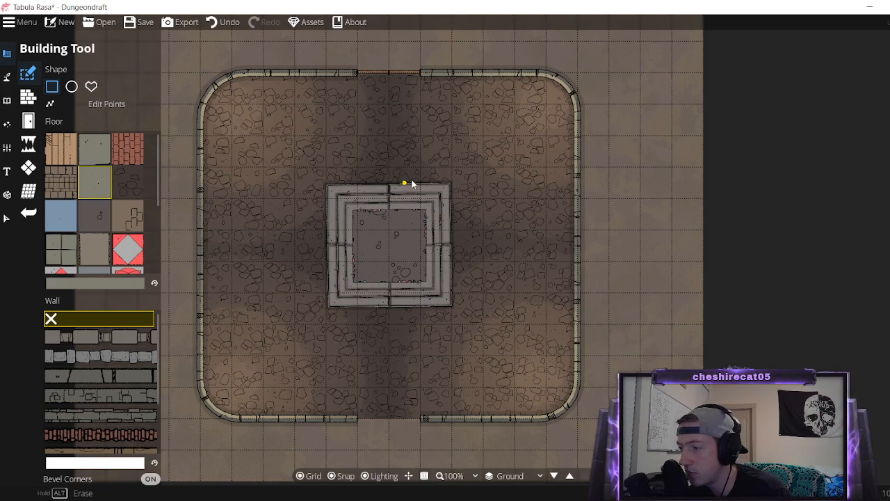
click(113, 285)
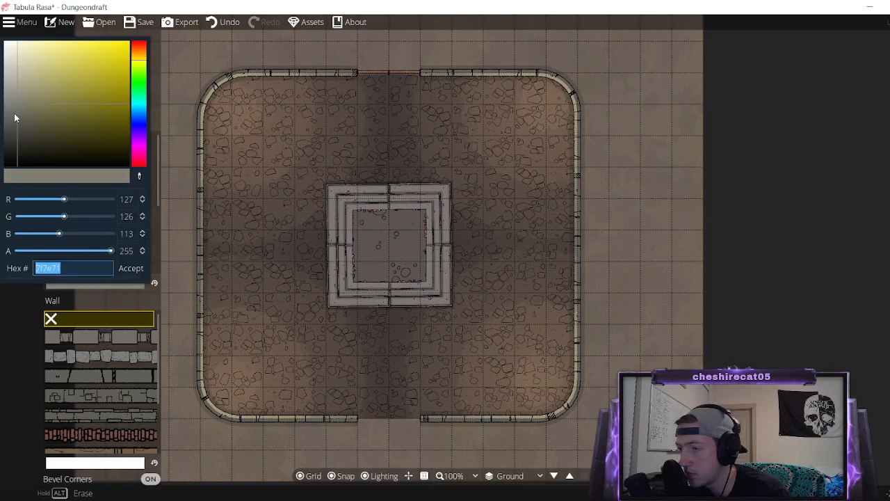
drag(15, 115, 7, 130)
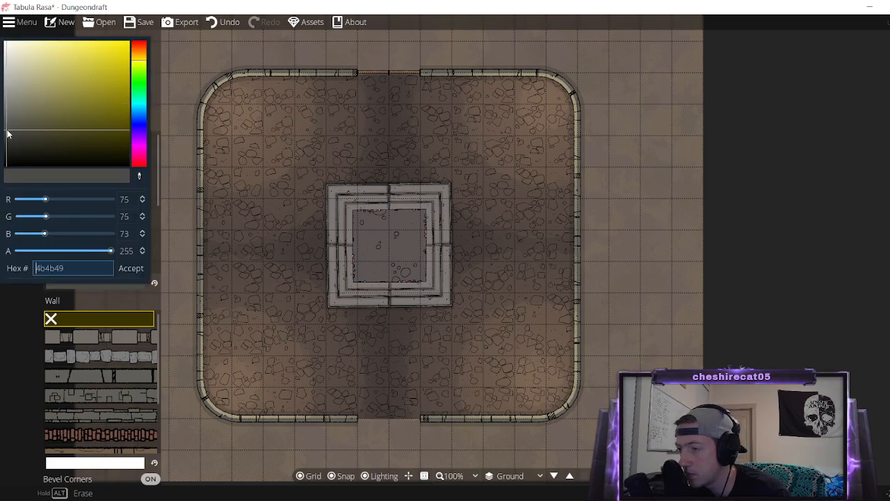
click(134, 270)
drag(339, 206, 437, 295)
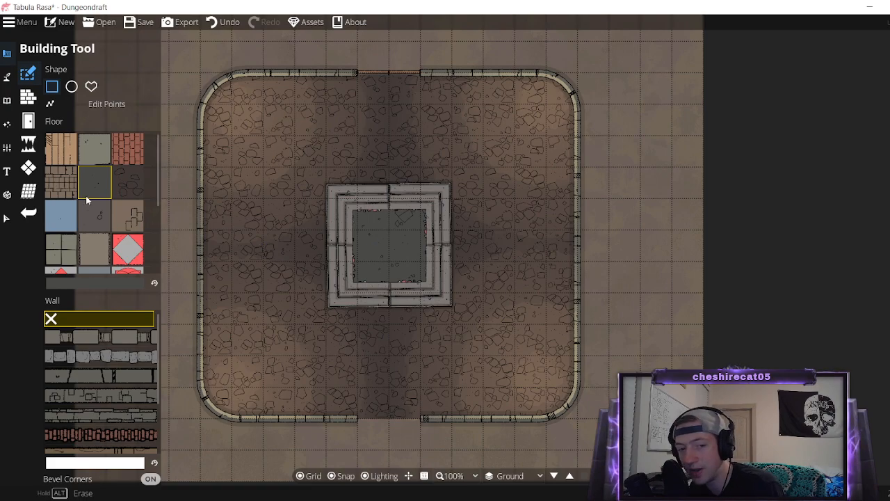
Refill the opening inside the stone squares with the Smart Stone floor, tinted dark grey.
click(29, 190)
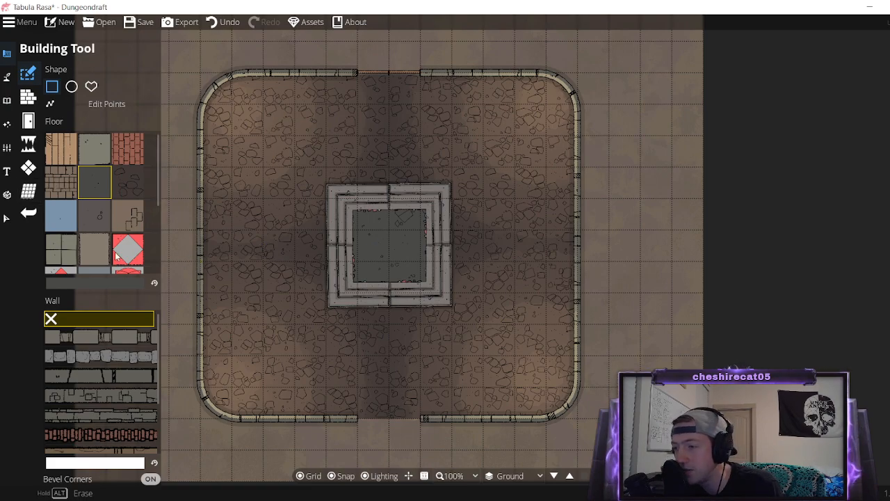
scroll(73, 241, down, 5)
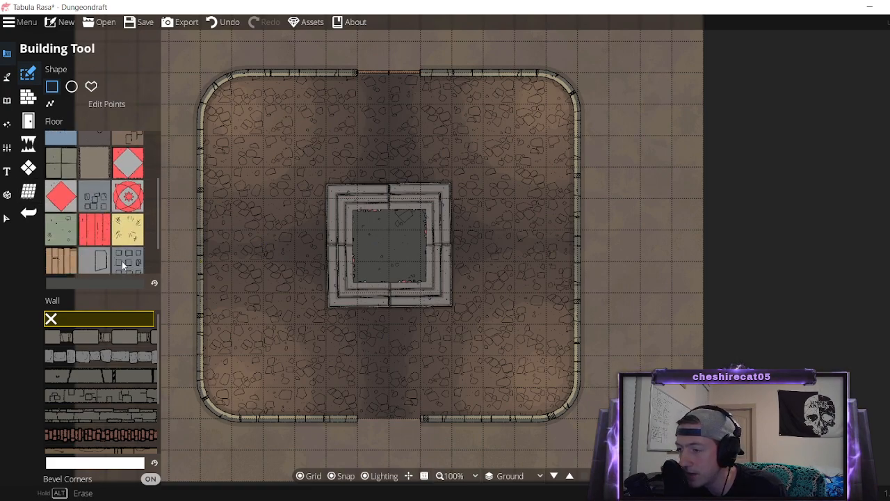
scroll(110, 147, up, 3)
click(93, 156)
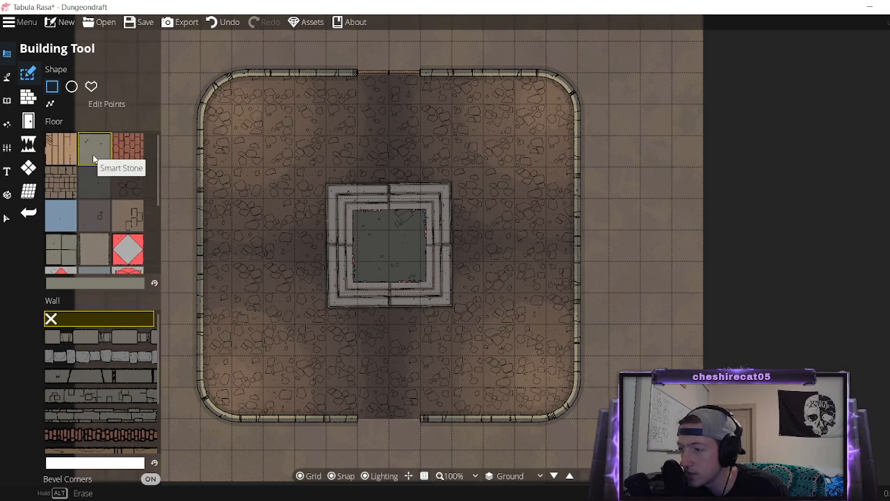
click(86, 282)
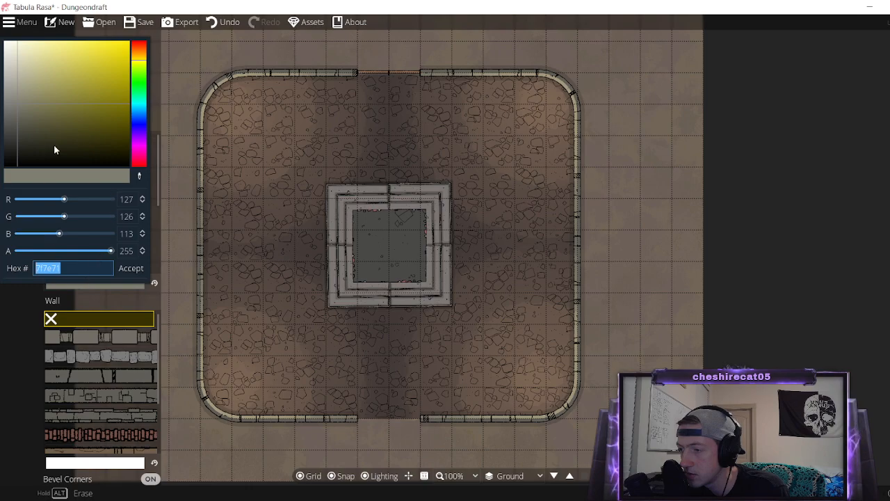
drag(18, 137, 12, 137)
click(131, 268)
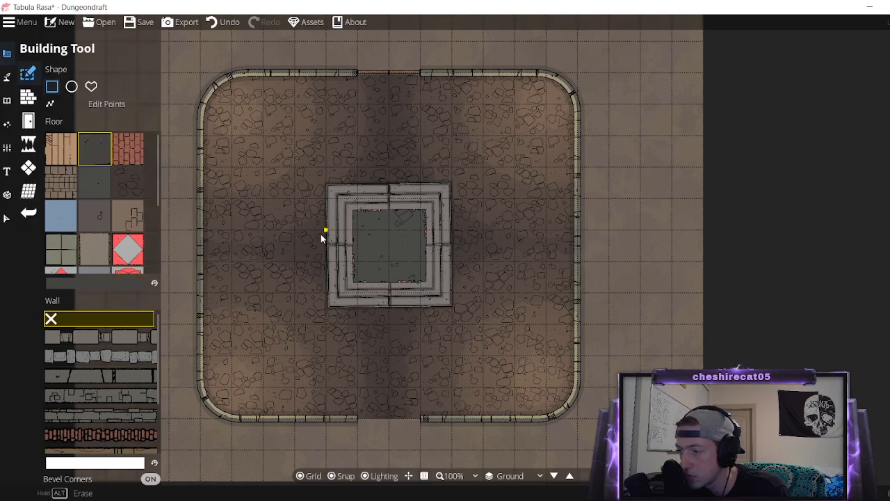
drag(341, 200, 430, 292)
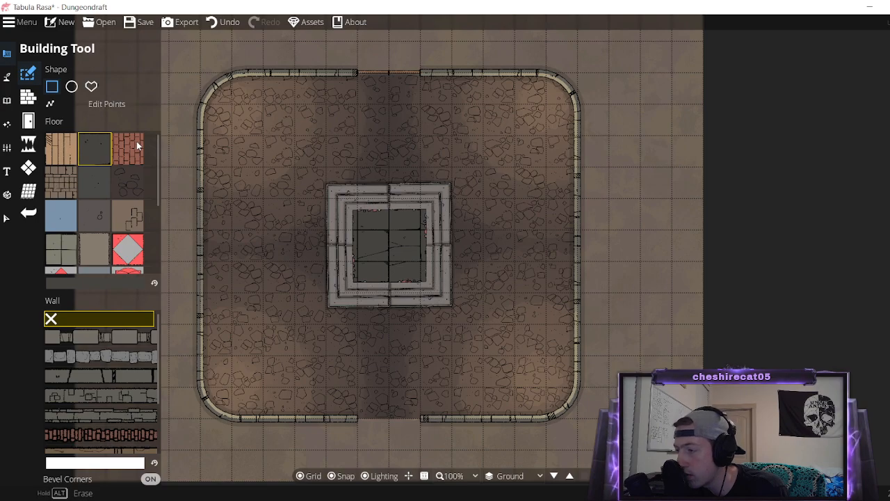
Try the untinted beige tile floor and the brown scattered-brick floor in the opening inside the stone squares.
scroll(109, 223, down, 1)
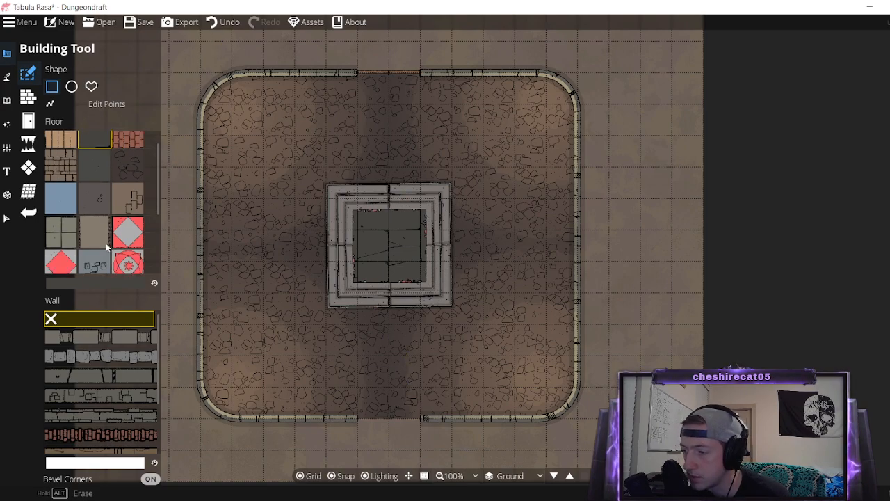
click(104, 240)
drag(342, 198, 433, 293)
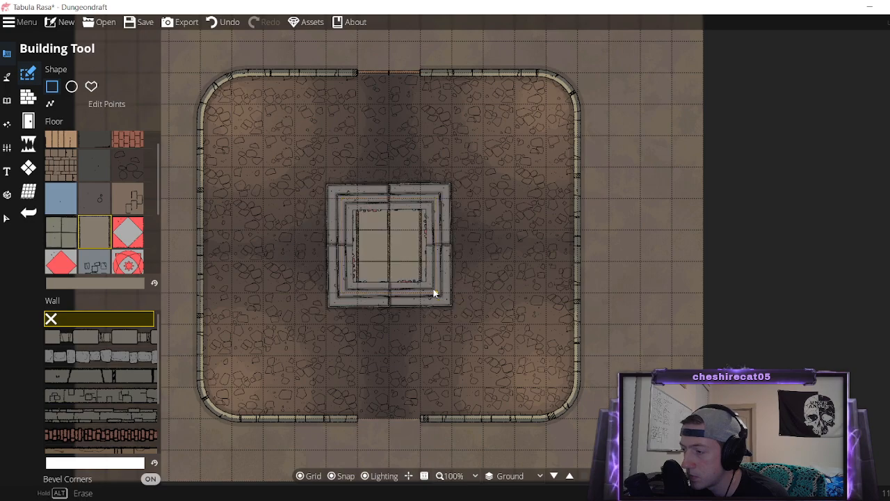
click(129, 201)
drag(342, 200, 438, 288)
Fill the opening inside the stone squares with the smooth blue floor, and refill it with the tint 3d3f42.
click(69, 187)
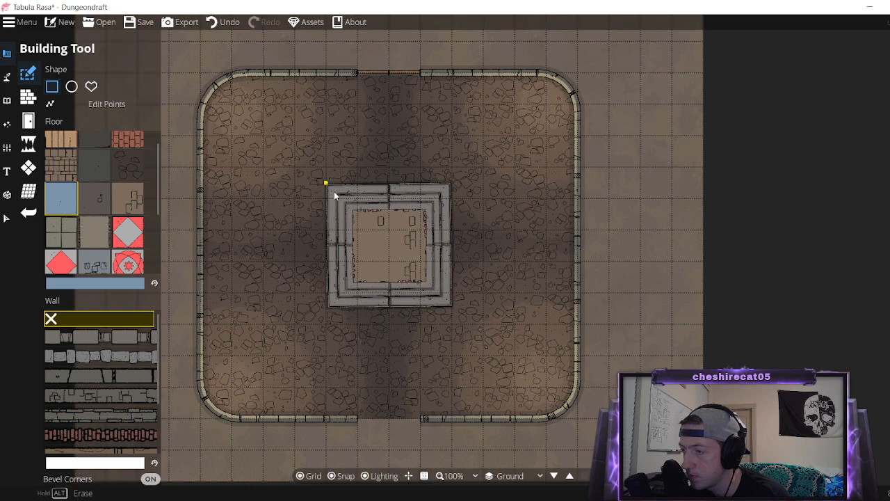
drag(347, 201, 437, 302)
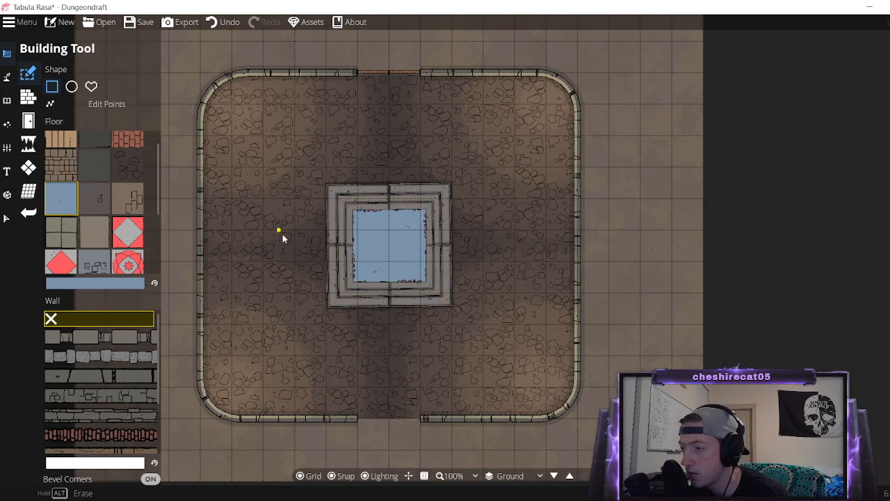
click(112, 282)
drag(36, 109, 14, 138)
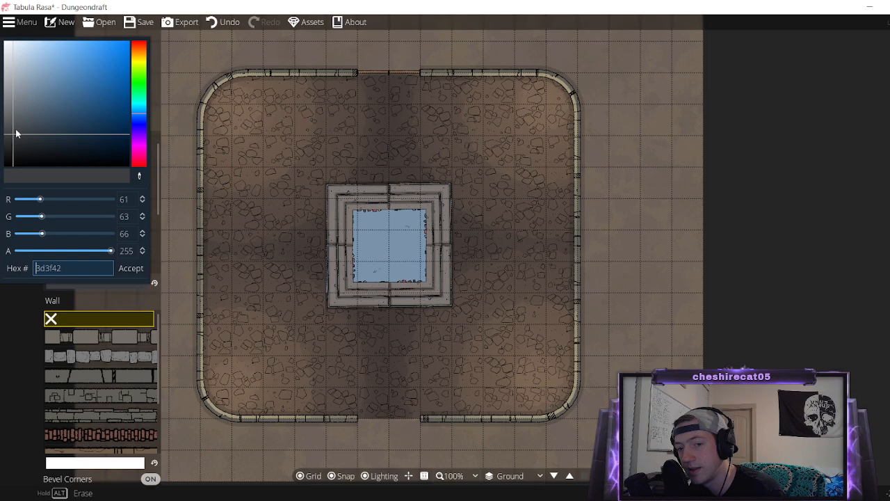
click(130, 271)
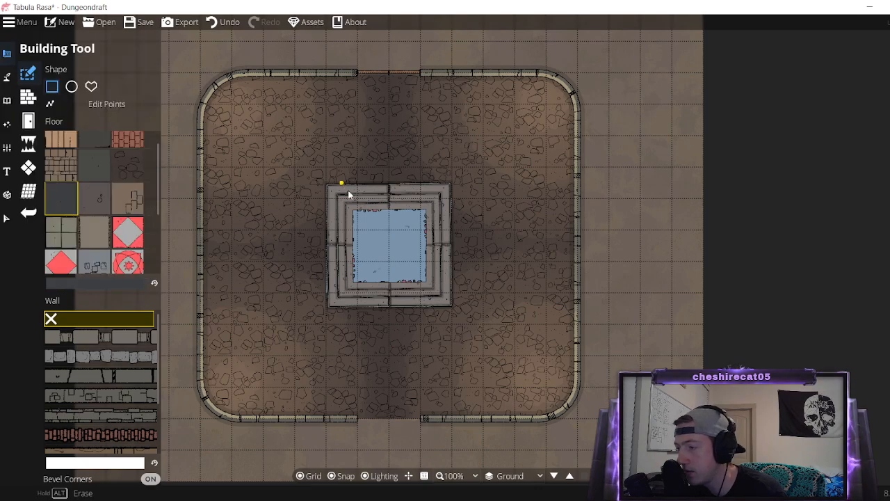
drag(341, 199, 437, 300)
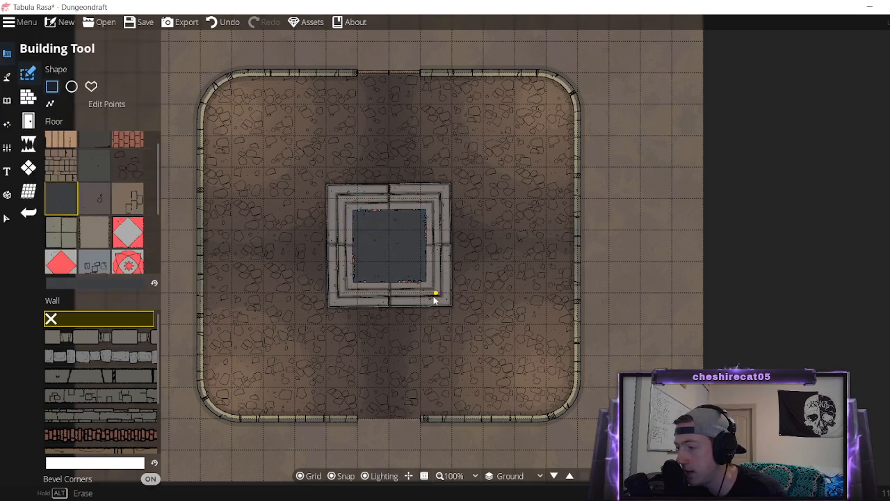
Lighten the smooth floor's tint to 545659 and redraw it over the central opening.
click(118, 282)
click(13, 138)
drag(13, 138, 9, 124)
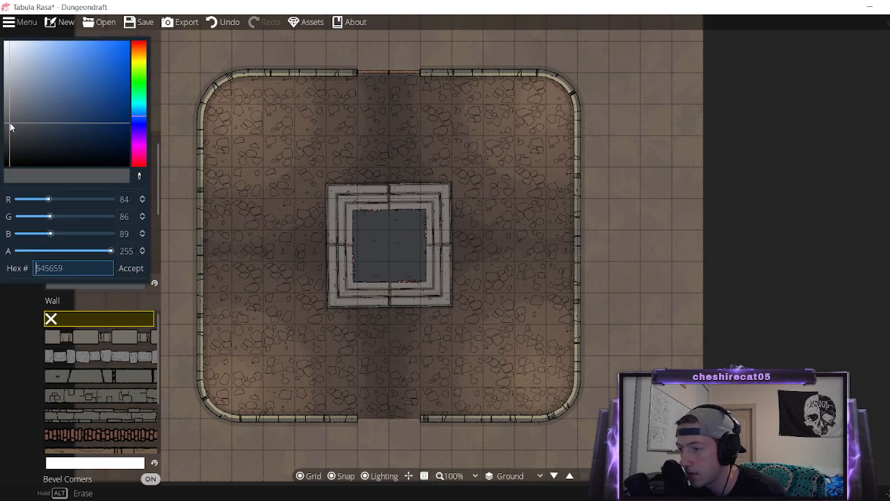
click(128, 271)
drag(341, 200, 438, 292)
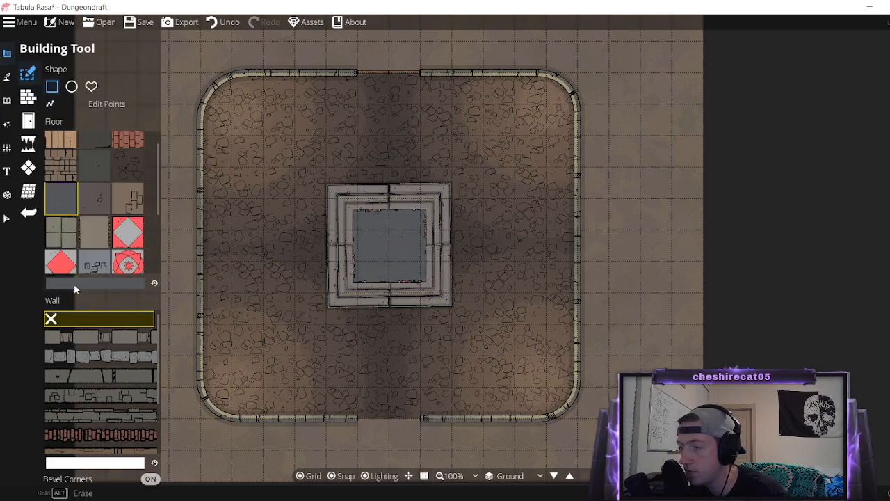
Set the smooth floor's tint to 686a6c and redraw it inside the stone squares.
click(75, 284)
drag(18, 132, 7, 113)
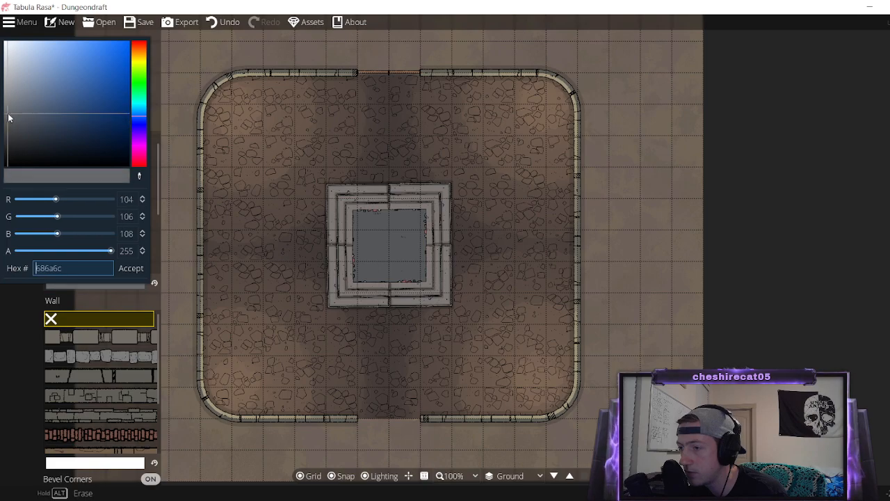
click(124, 270)
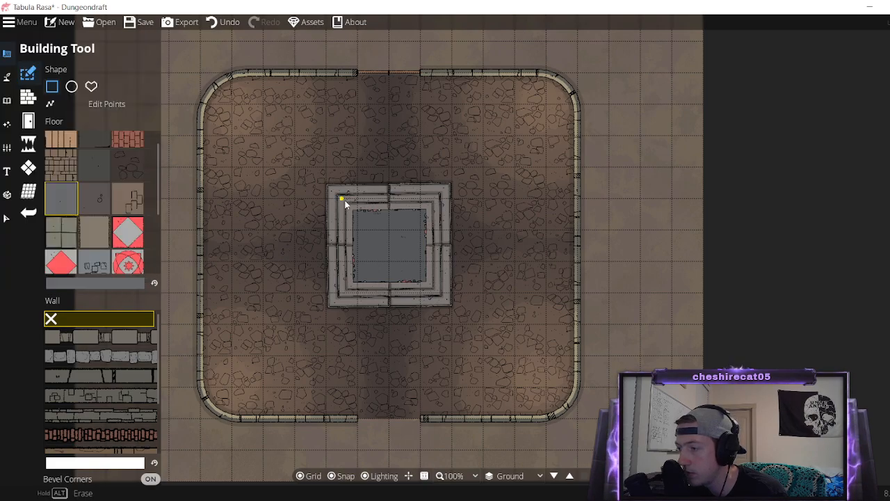
drag(342, 200, 435, 295)
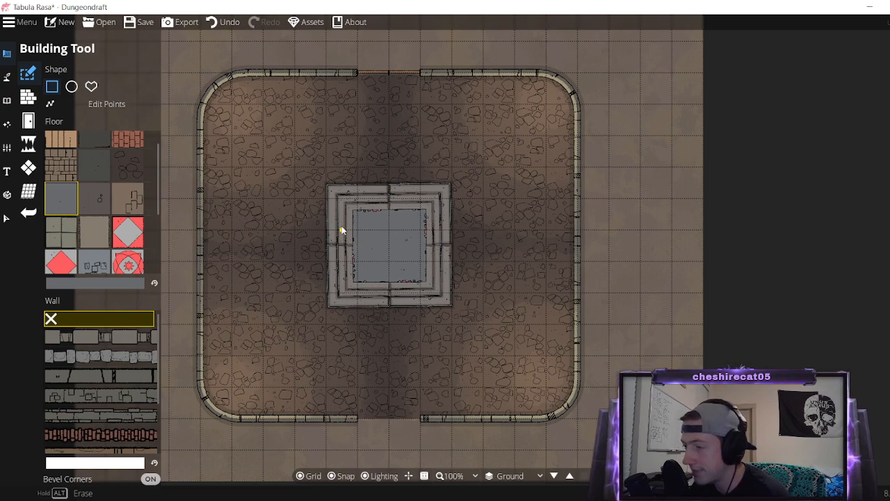
Set the smooth floor's tint to 737577 and redraw it in the central opening.
click(100, 282)
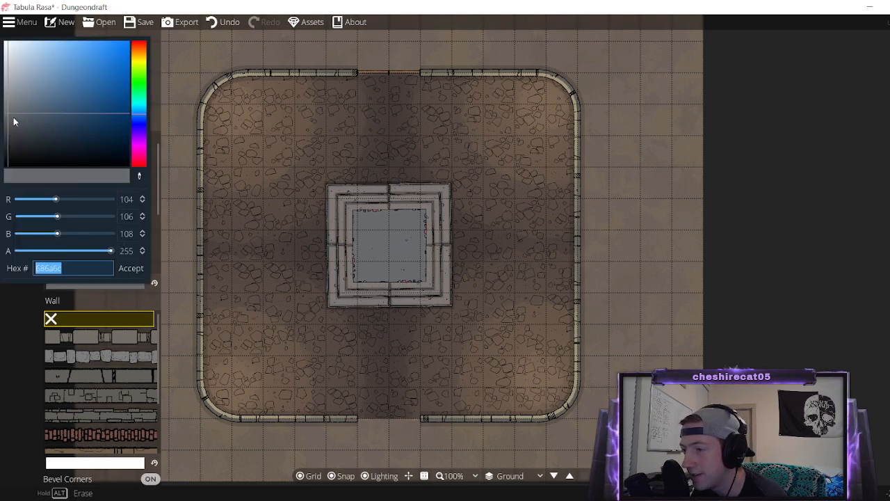
mouse_move(13, 118)
mouse_down()
mouse_move(15, 106)
mouse_move(8, 111)
mouse_up()
click(131, 268)
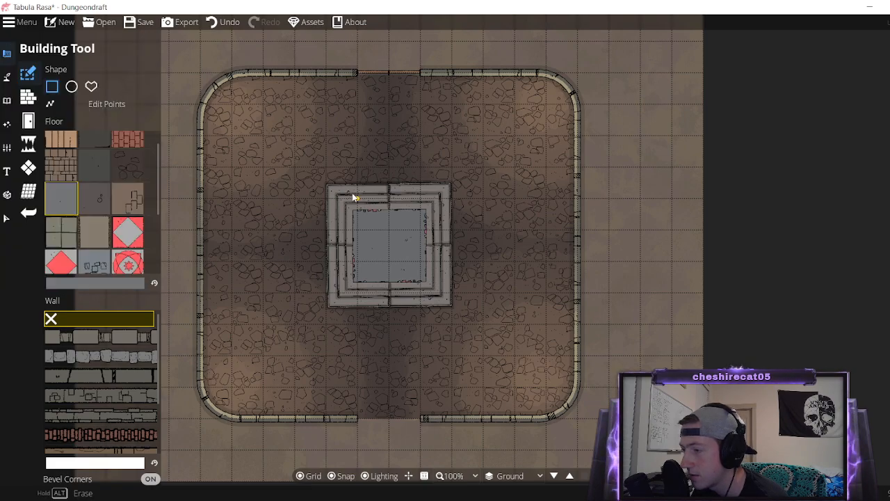
drag(340, 199, 447, 292)
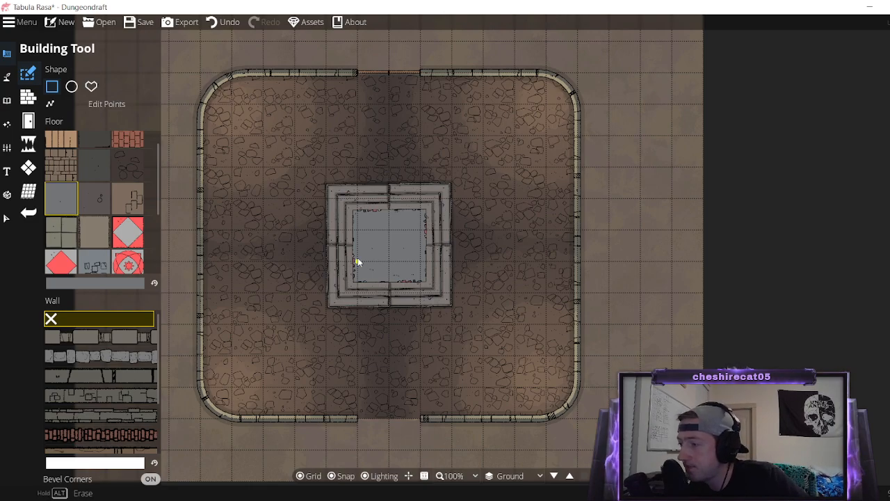
Shift the smooth floor's tint to the slightly bluish grey 686f72 and refill the opening inside the stone squares.
click(112, 286)
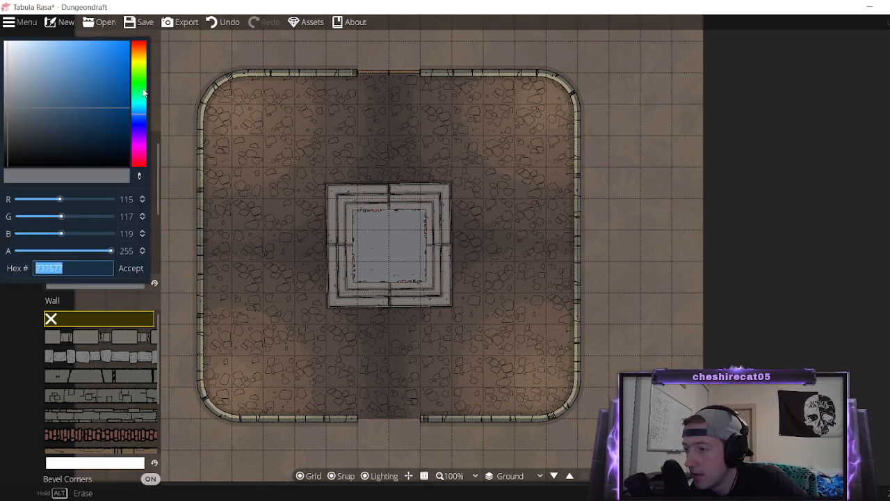
mouse_move(135, 103)
mouse_down()
mouse_move(134, 111)
mouse_move(134, 31)
mouse_move(142, 112)
mouse_up()
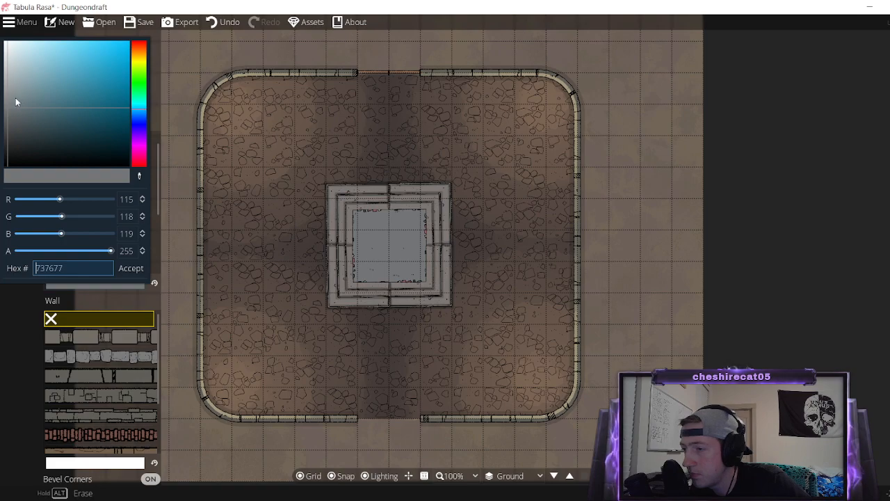
mouse_move(17, 101)
mouse_down()
mouse_move(9, 114)
mouse_move(14, 110)
mouse_up()
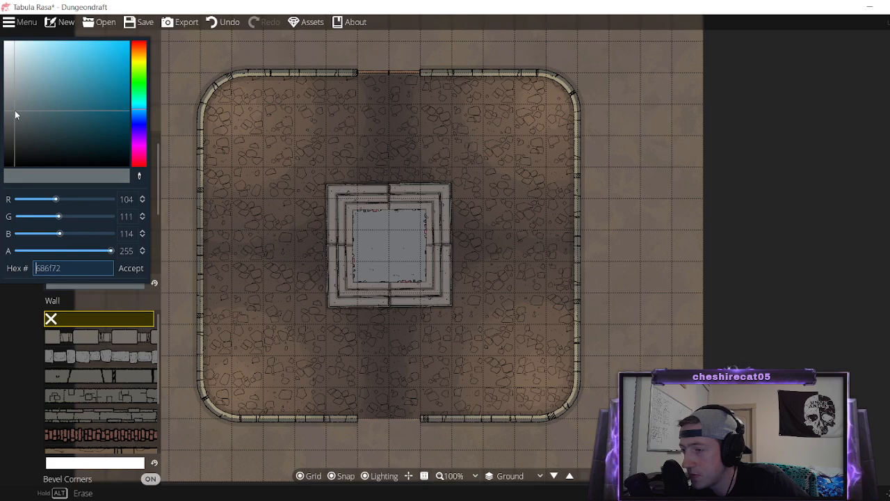
click(359, 202)
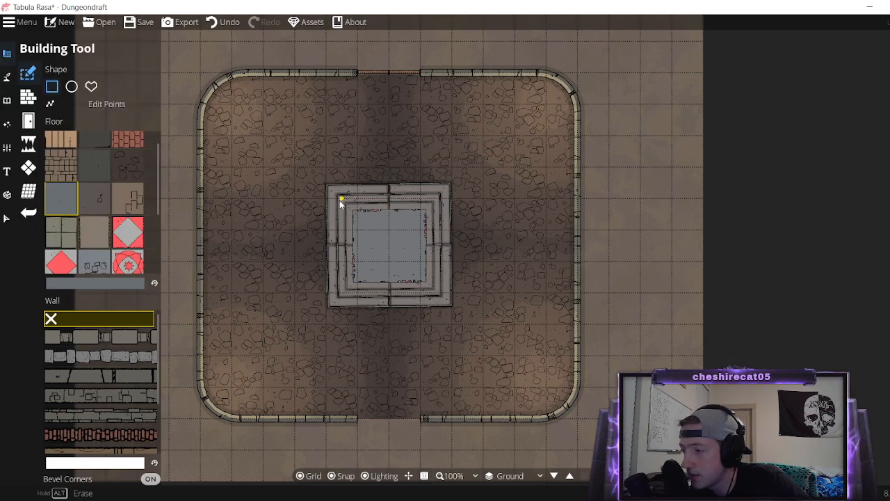
drag(341, 200, 439, 299)
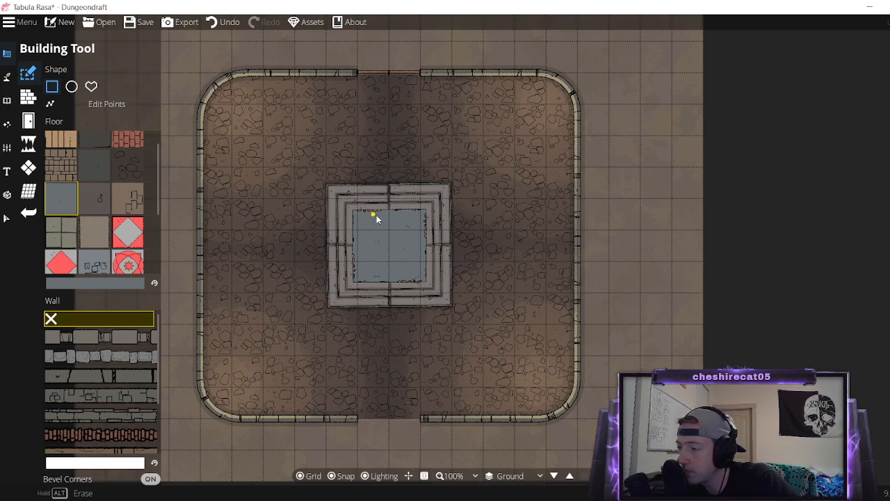
Browse the object library's games, fountain, food, gargoyle, gear, instrument, mine, mushroom and floating assets for a centrepiece.
click(7, 100)
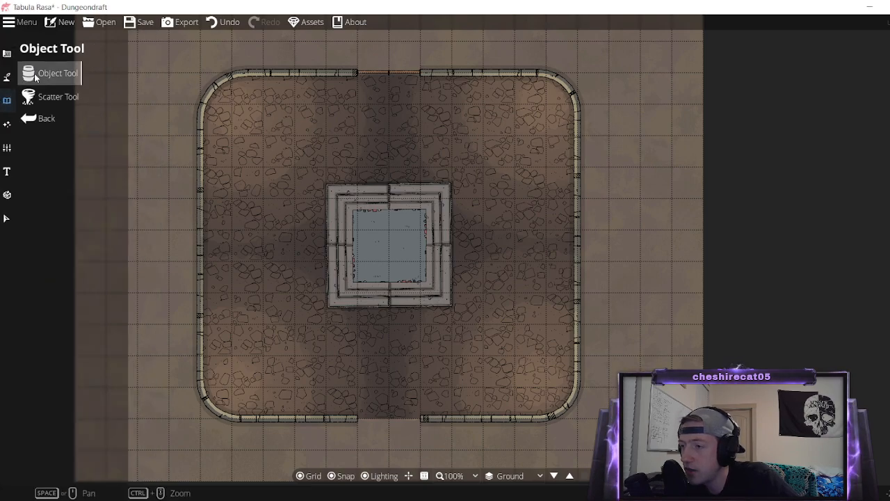
click(44, 73)
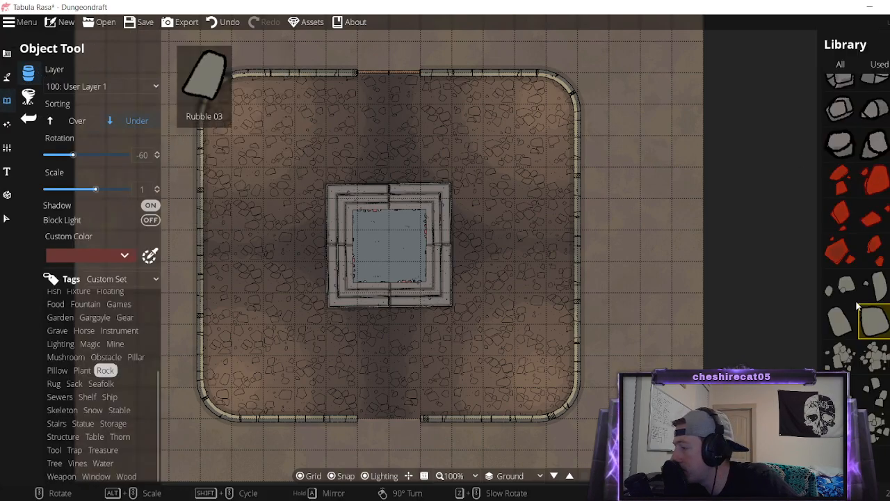
click(118, 304)
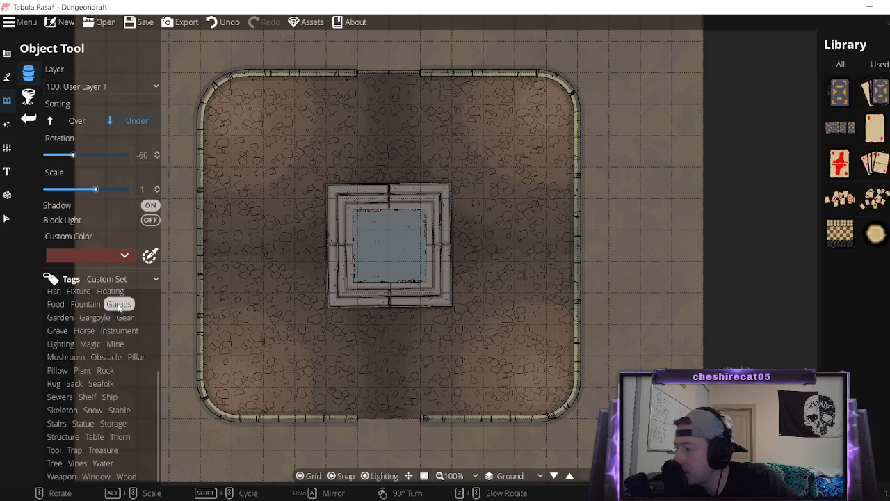
click(118, 304)
click(92, 304)
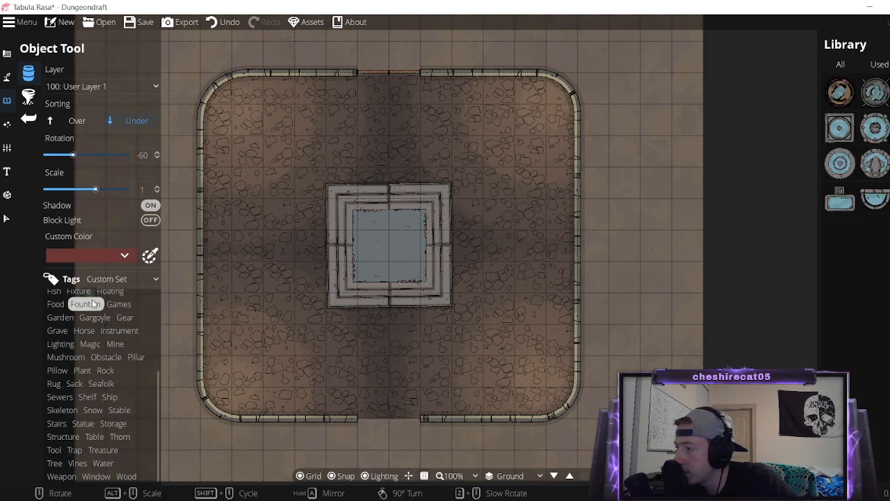
click(57, 305)
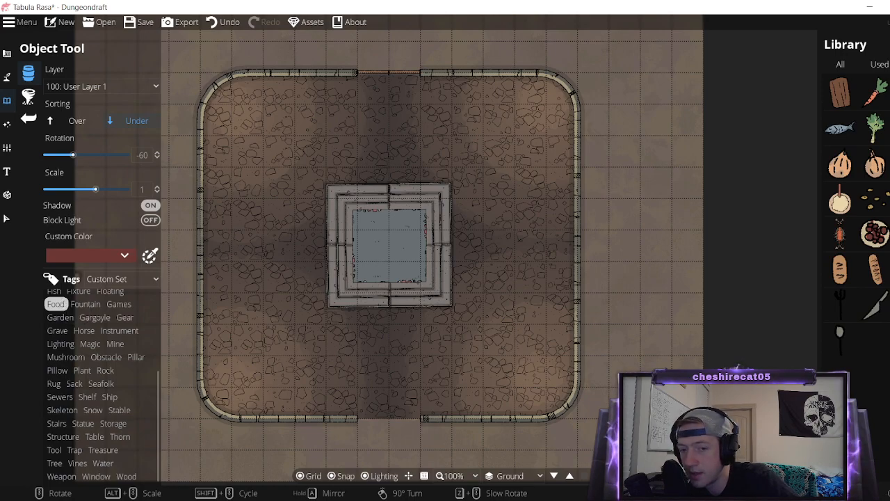
click(86, 304)
click(95, 317)
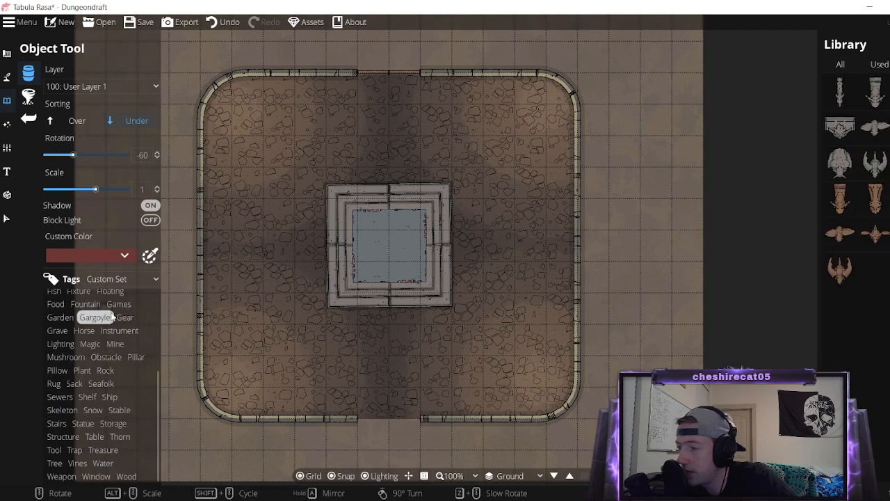
click(125, 318)
click(120, 330)
click(114, 344)
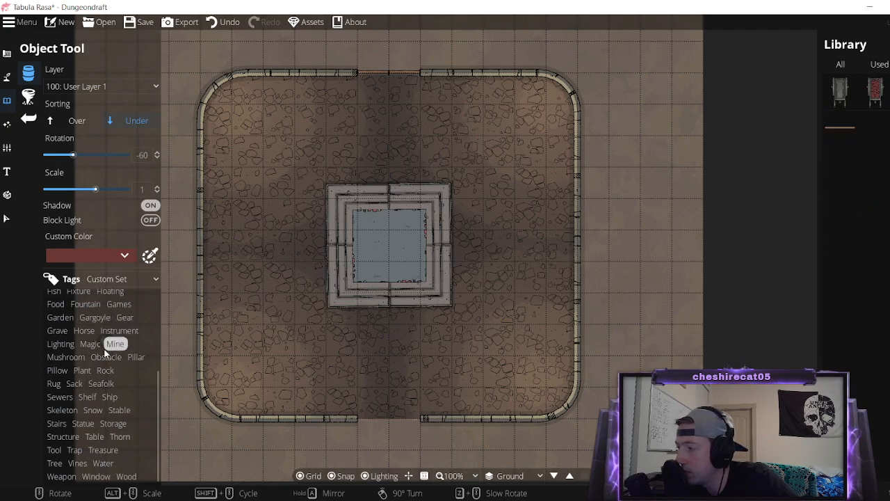
click(82, 370)
click(69, 356)
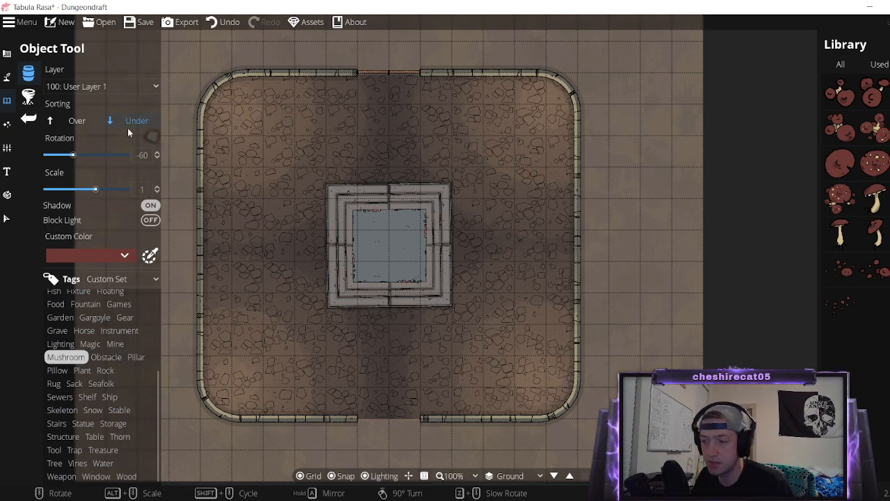
click(115, 292)
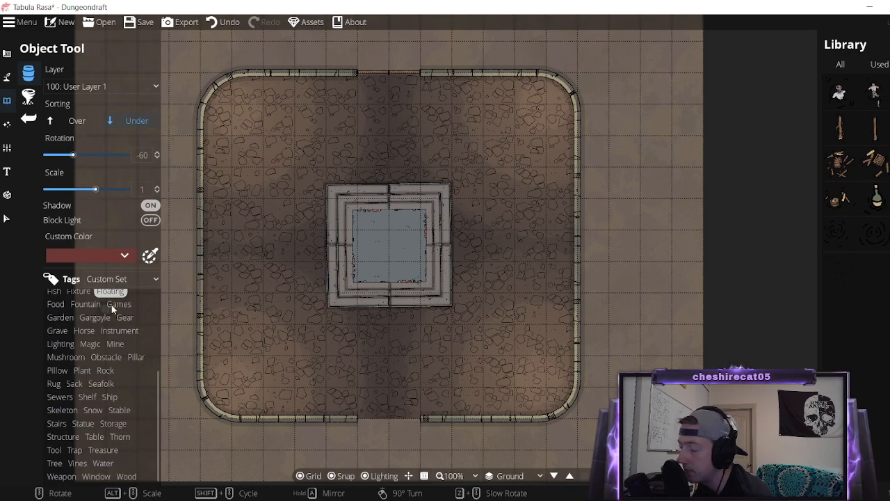
Choose the Hatch 02 object from the ship assets and look through the other ship objects.
click(108, 397)
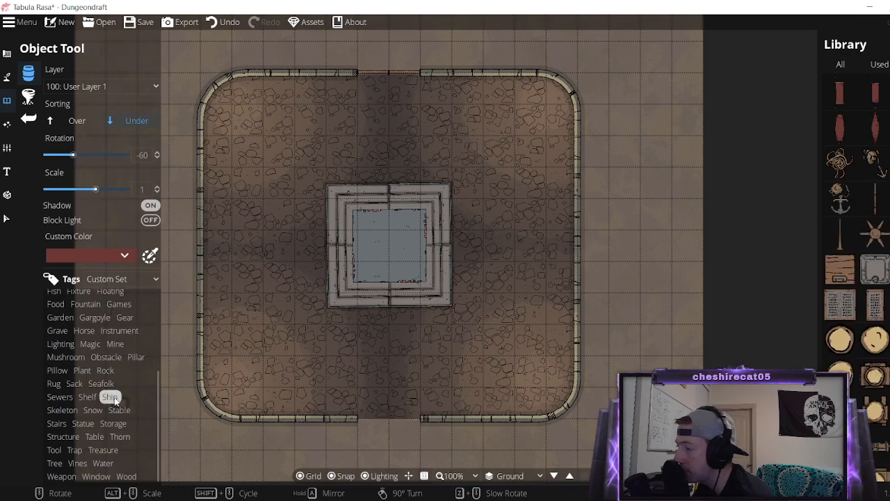
mouse_move(875, 275)
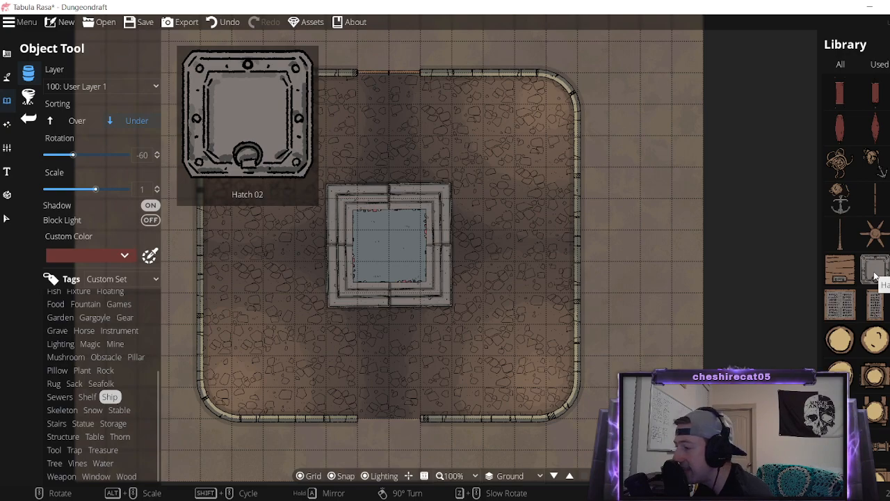
click(874, 276)
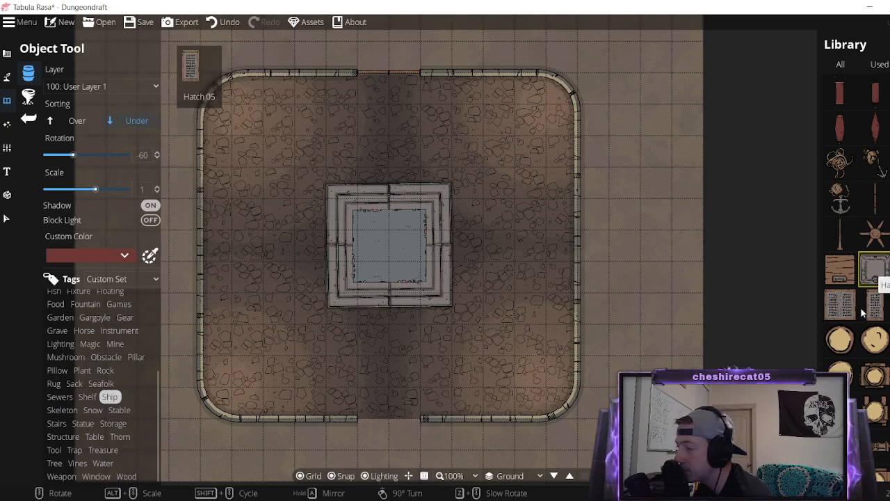
scroll(856, 278, down, 3)
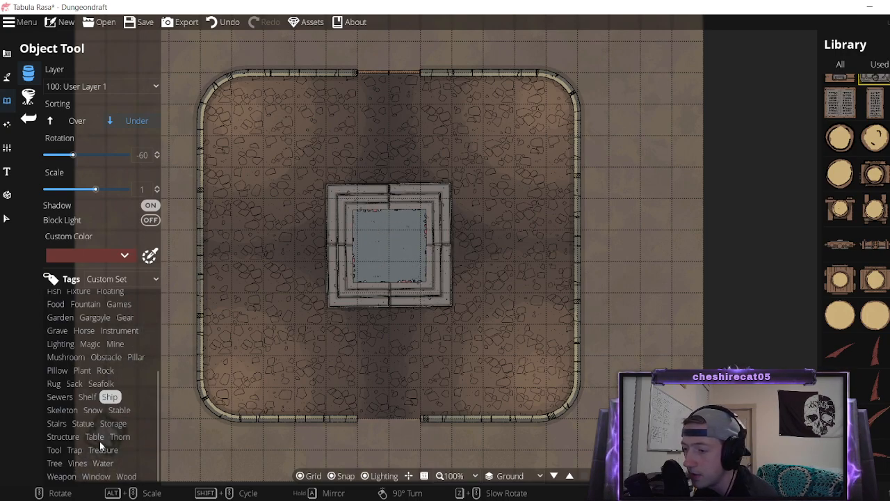
Examine the storage, pillar, pillow, plant and table assets, including the stone corner tables, for a fitting object.
click(112, 424)
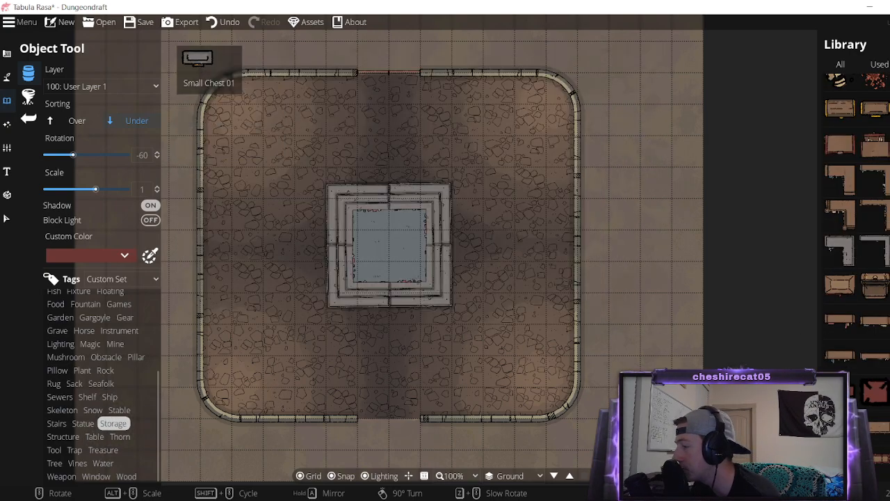
scroll(129, 318, up, 3)
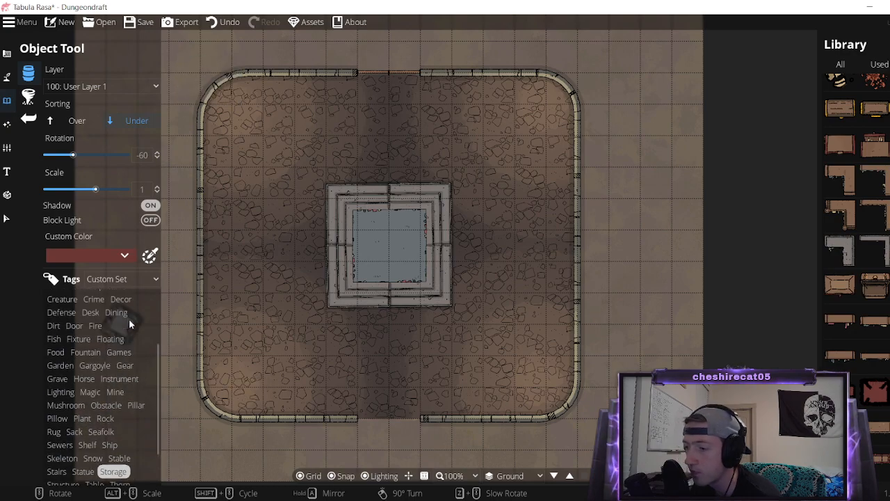
click(130, 404)
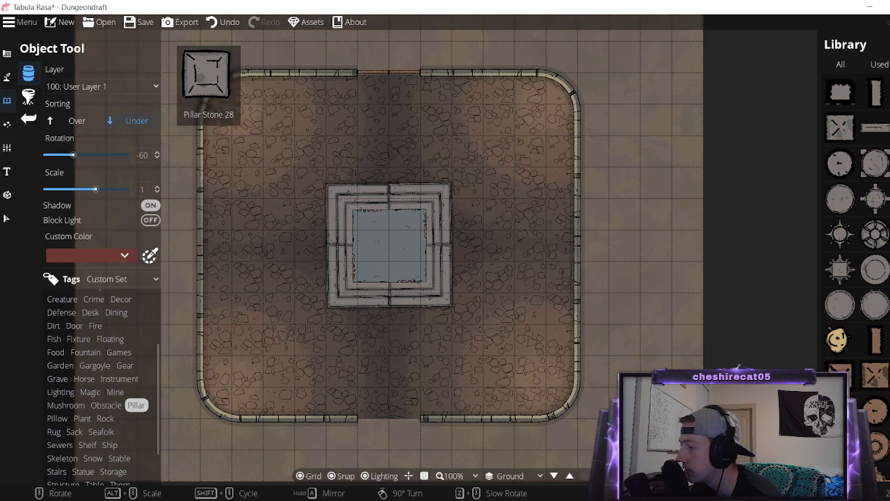
scroll(839, 184, down, 1)
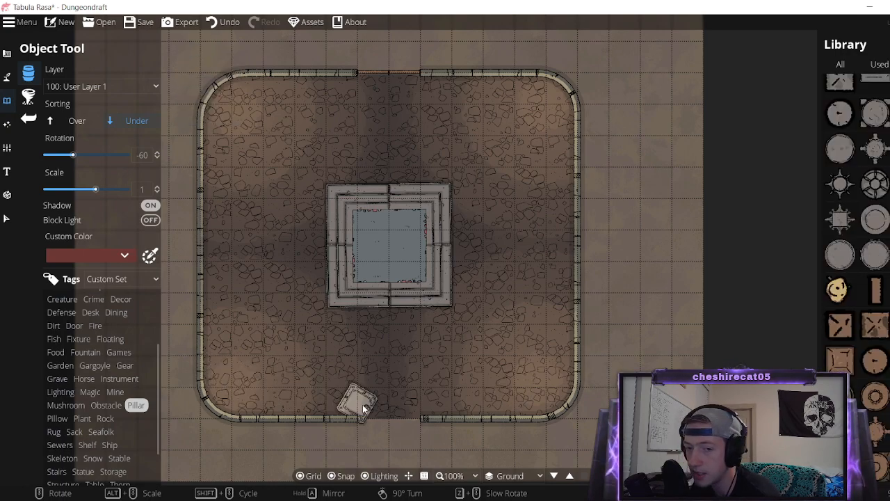
click(67, 417)
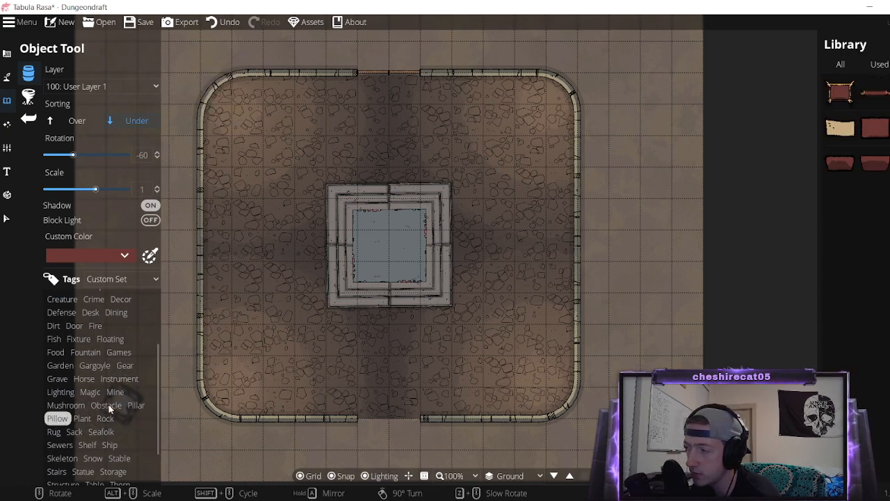
click(83, 418)
scroll(83, 417, down, 1)
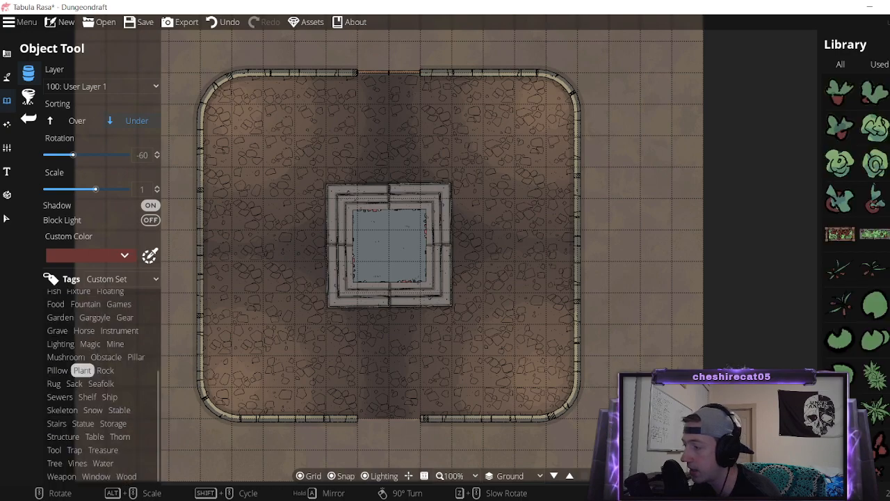
scroll(844, 332, down, 1)
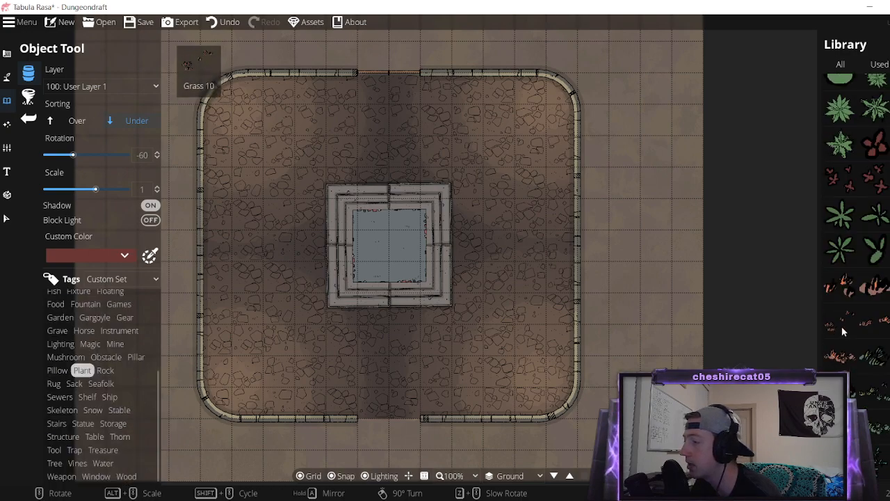
click(121, 436)
click(94, 436)
scroll(869, 327, down, 1)
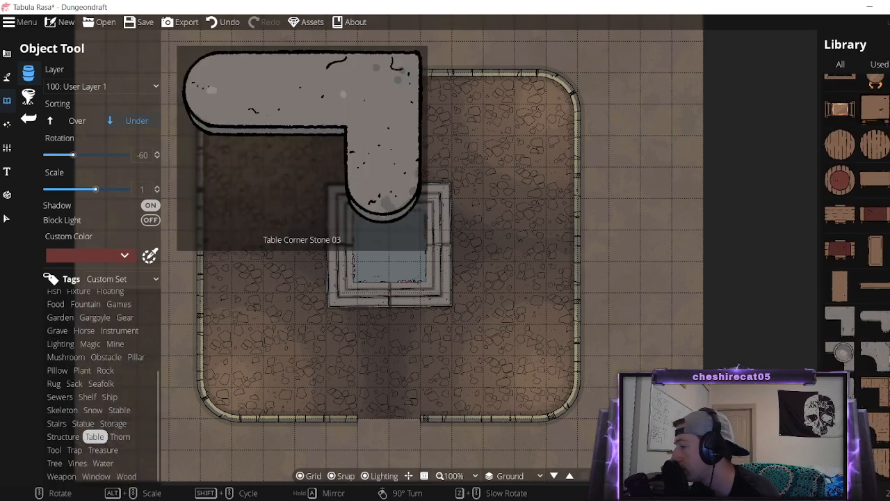
mouse_move(880, 352)
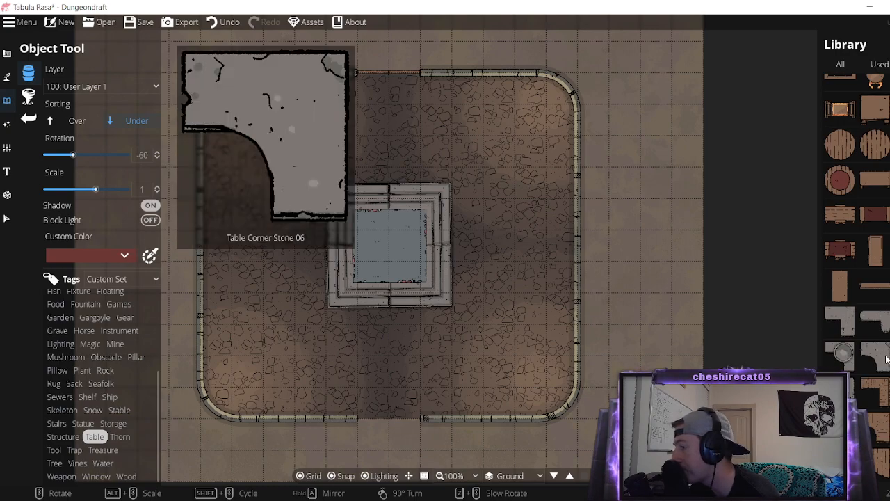
scroll(855, 355, up, 1)
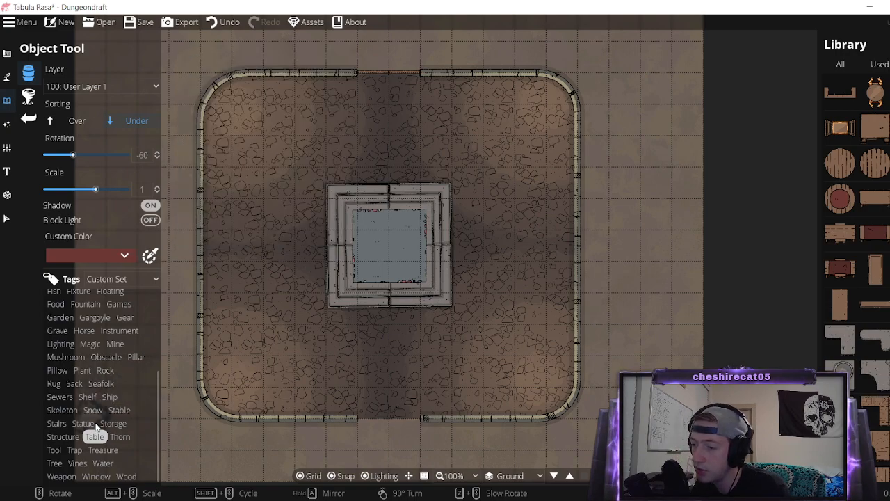
Check the statue, stable and thorn assets and look through the structure assets, including the stone bridge and sundials.
click(82, 423)
click(119, 410)
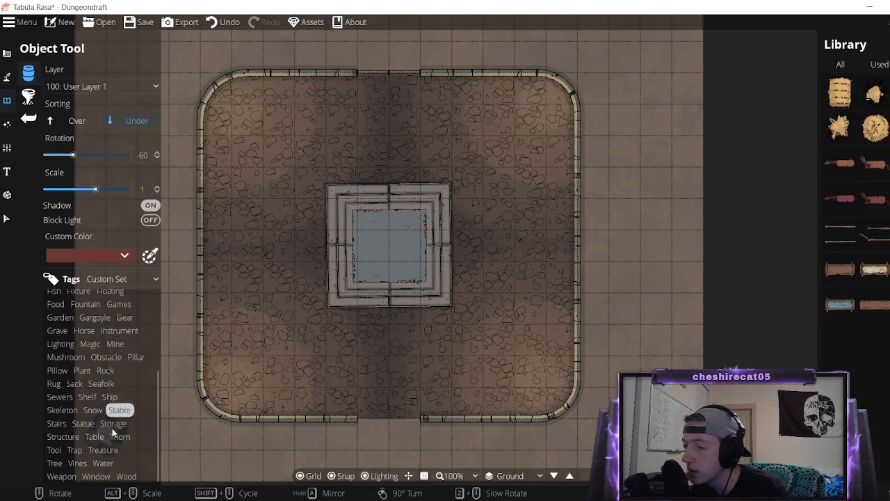
click(119, 436)
click(53, 436)
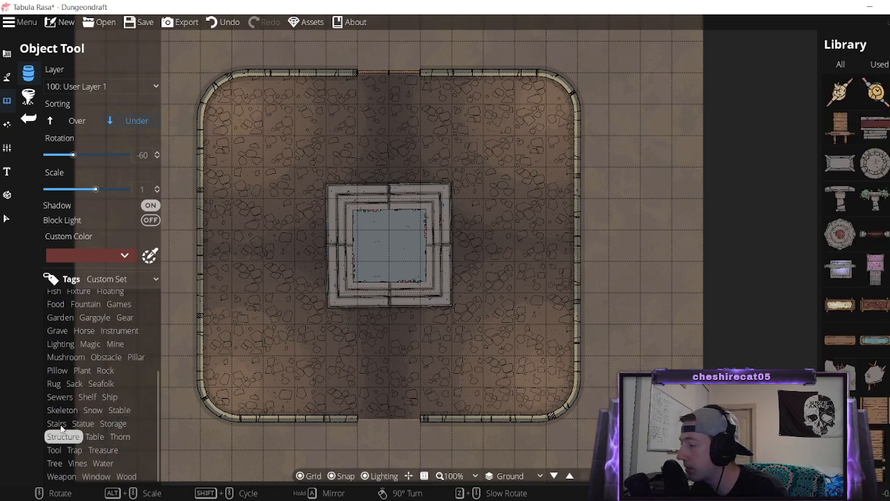
scroll(844, 160, down, 3)
scroll(846, 161, down, 7)
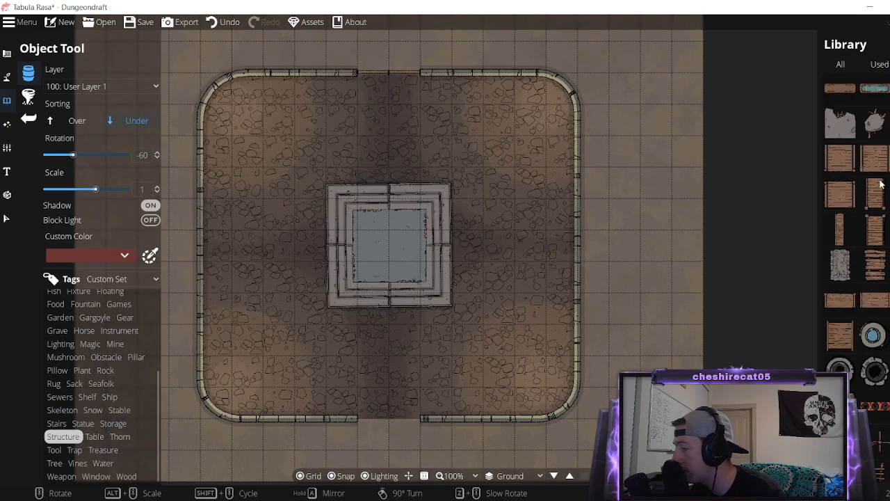
scroll(867, 200, up, 2)
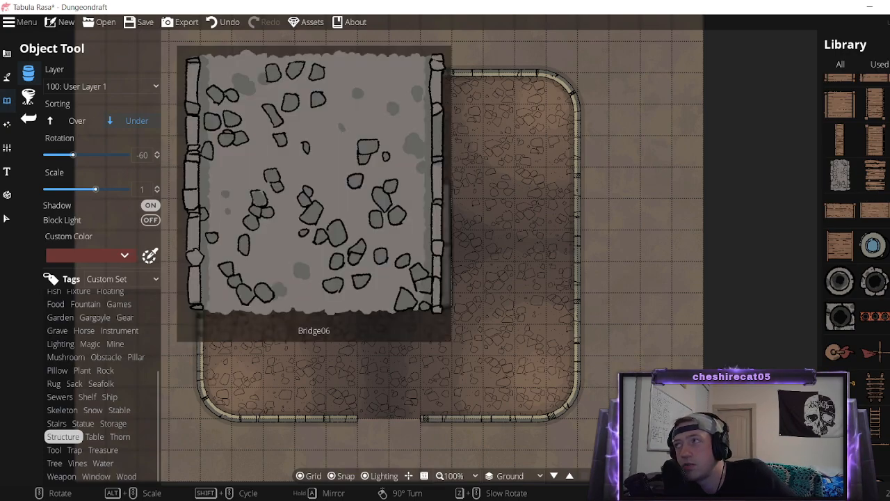
scroll(855, 208, down, 3)
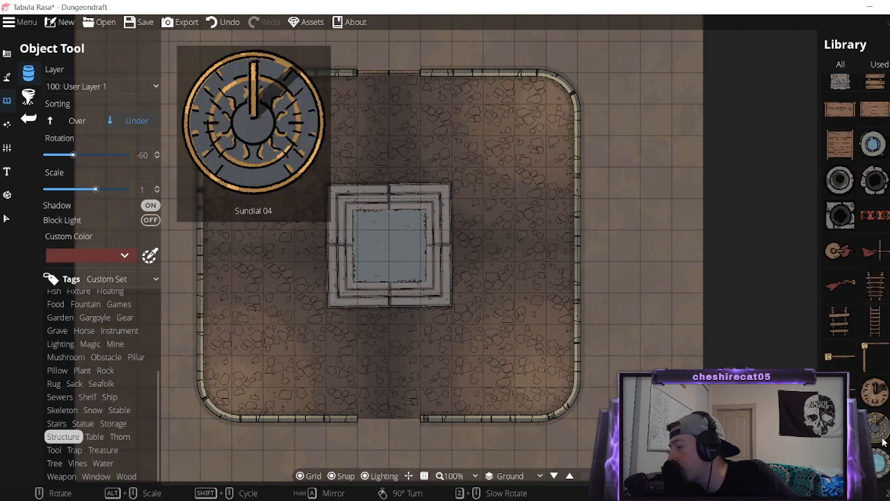
Examine the stairs, trap, structure, tool and treasure assets for an object suited to the room.
click(58, 424)
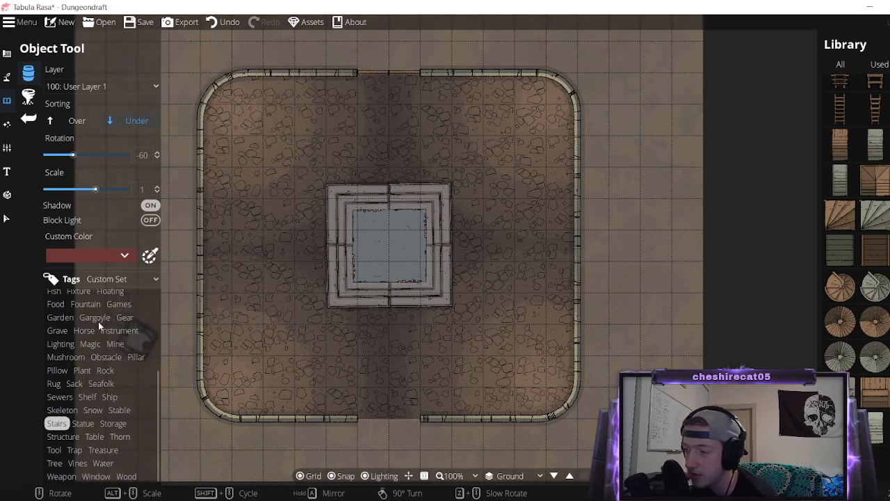
click(74, 449)
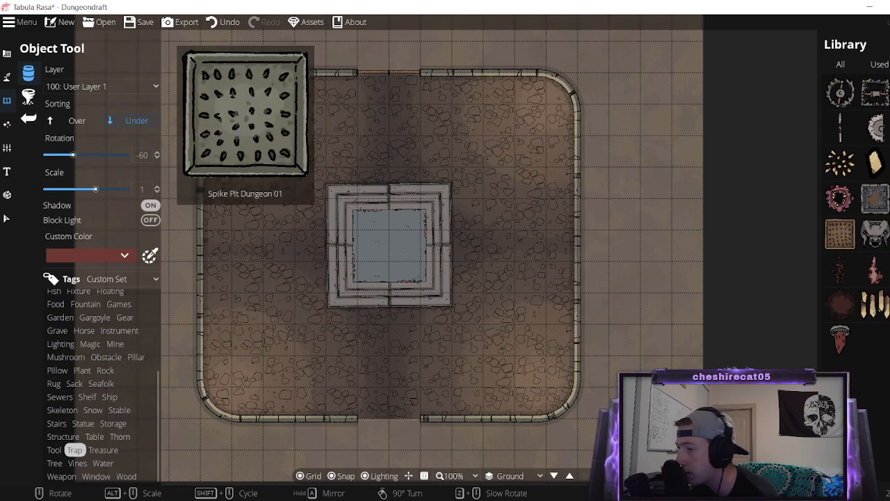
click(69, 436)
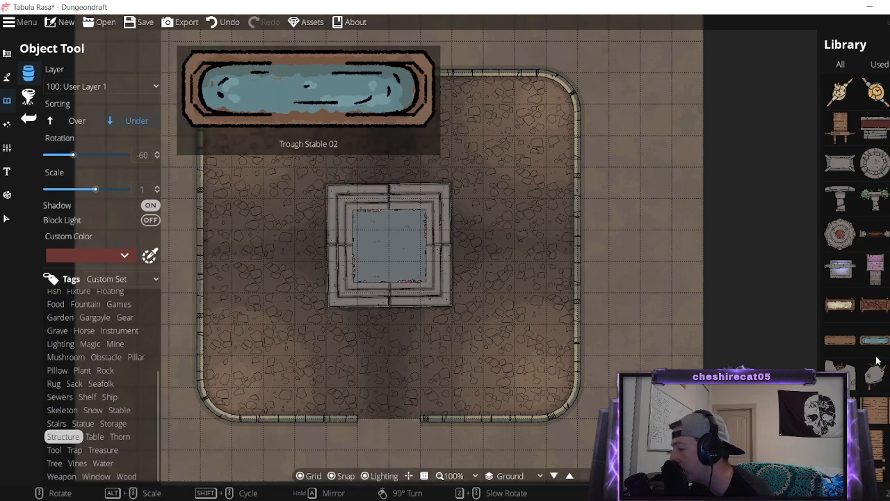
scroll(869, 327, down, 3)
scroll(882, 364, down, 2)
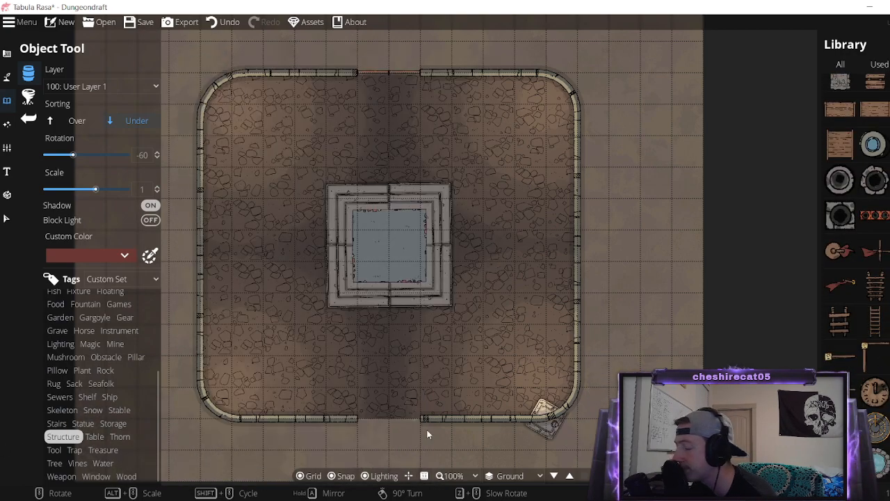
click(55, 450)
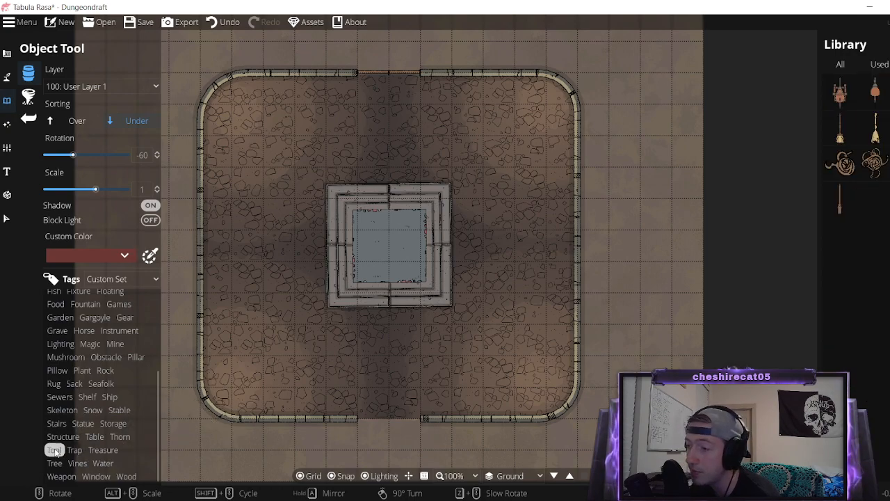
click(81, 451)
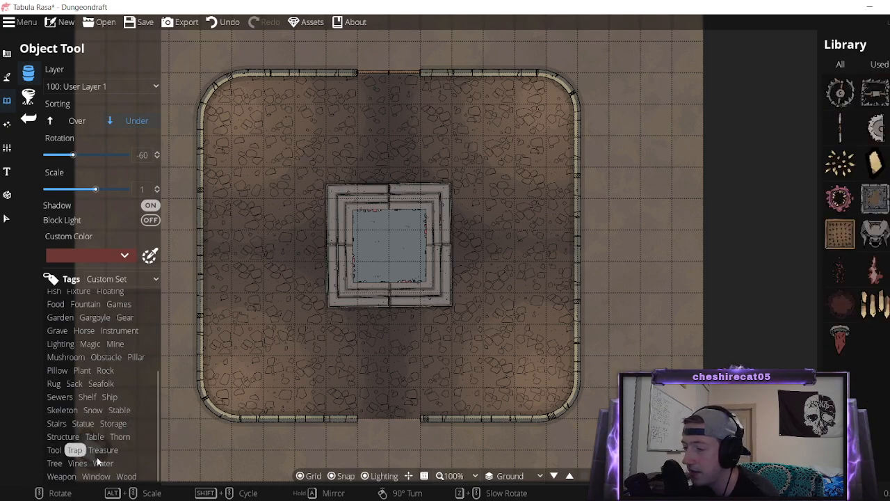
click(98, 460)
click(103, 451)
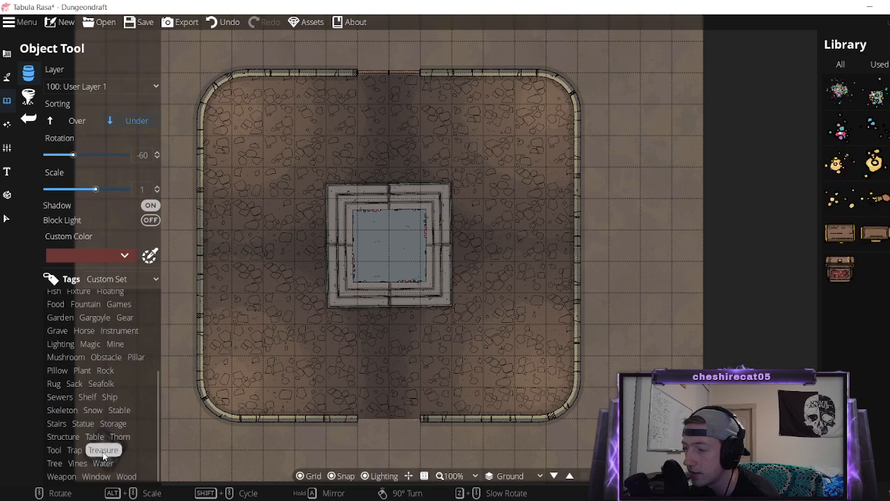
Examine the tree, vines, weapon, window and wood assets for an object suited to the room's centre.
click(54, 463)
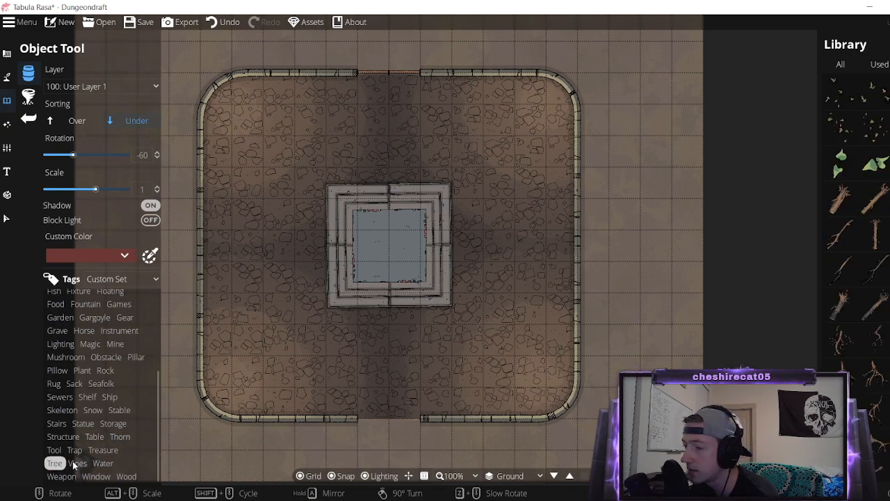
click(77, 463)
click(61, 476)
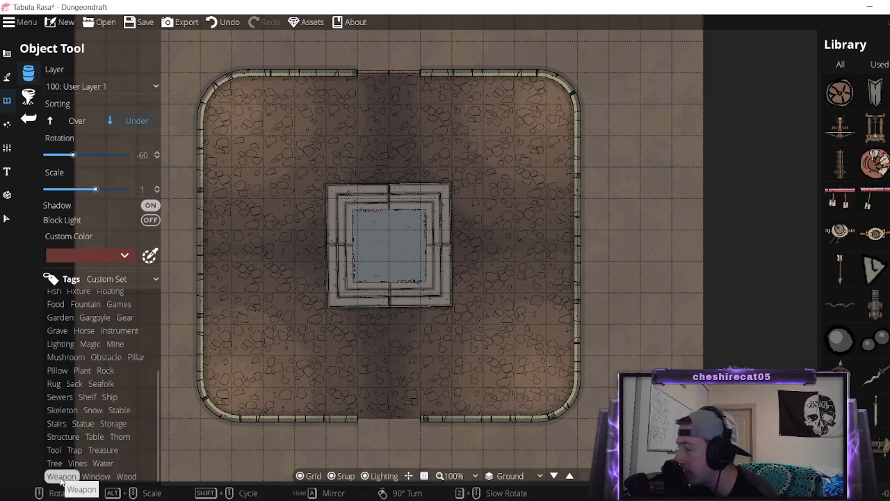
click(83, 478)
click(125, 477)
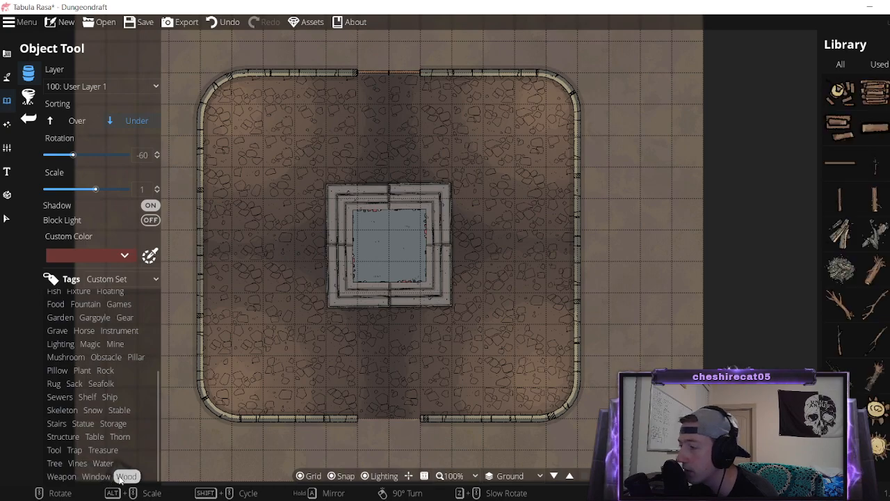
scroll(89, 447, up, 5)
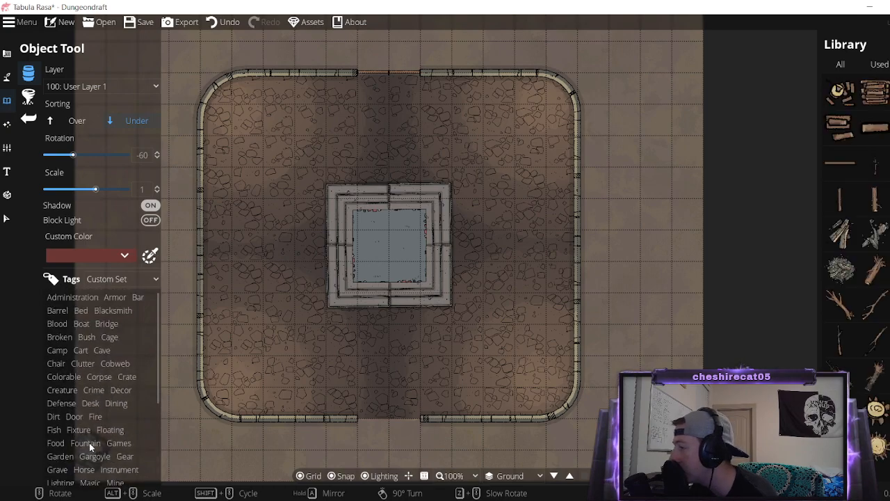
Look through the bar, blood, bed, barrel, blacksmith and cage assets, including the Cage 04 object.
click(135, 298)
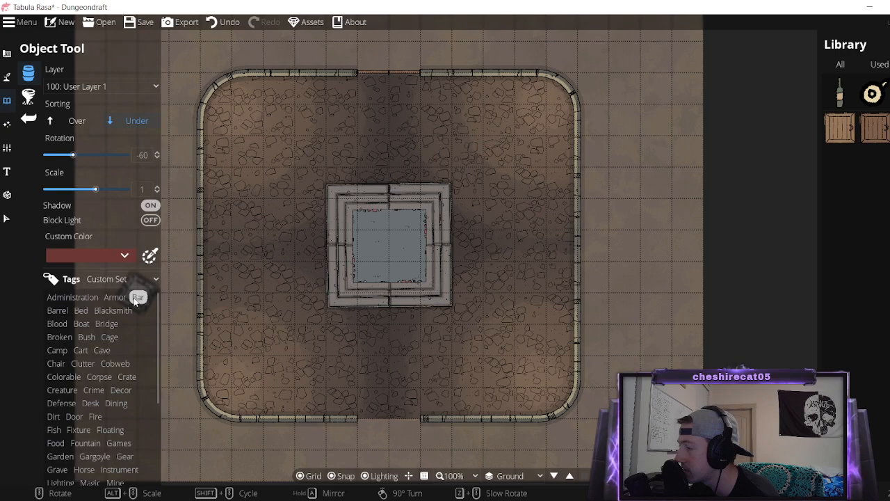
click(59, 323)
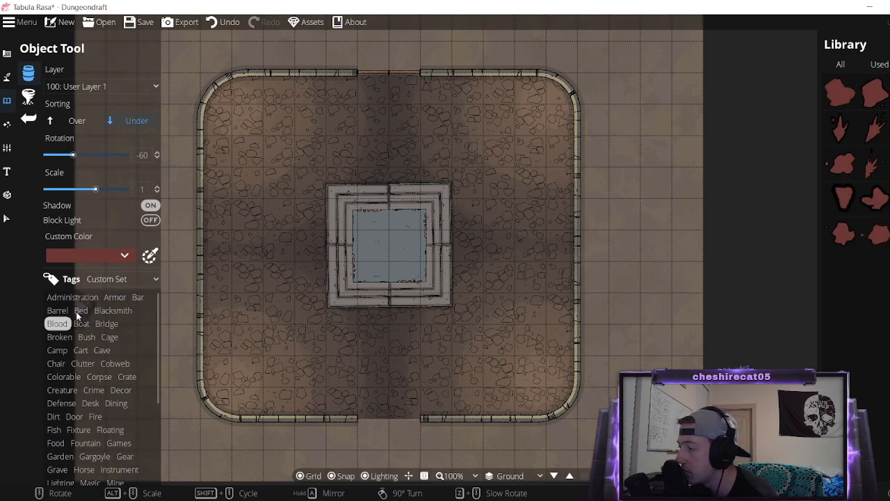
click(80, 311)
click(56, 311)
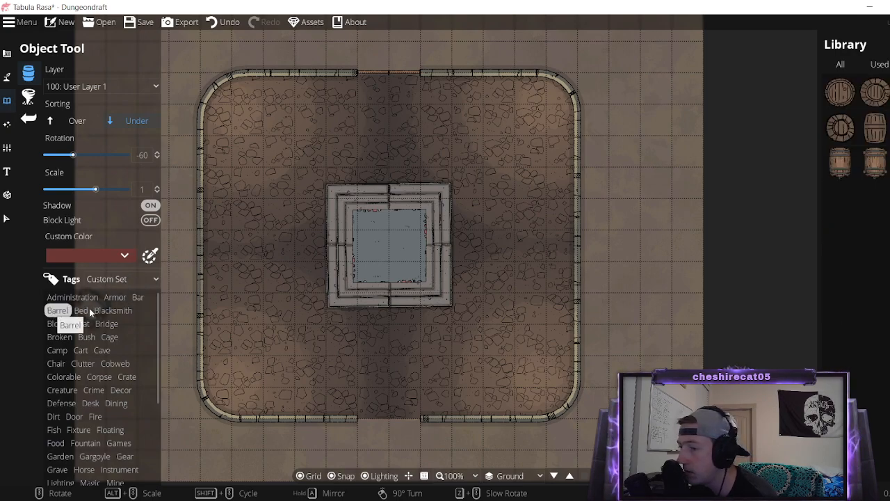
click(108, 310)
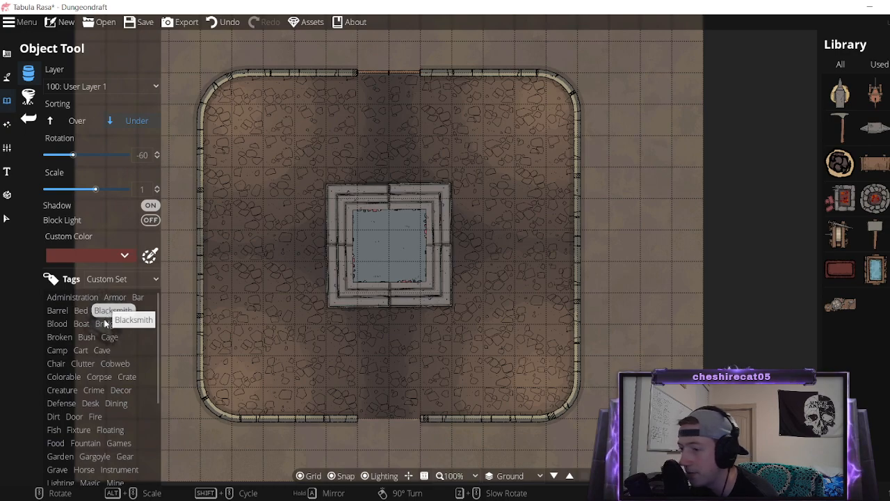
click(109, 336)
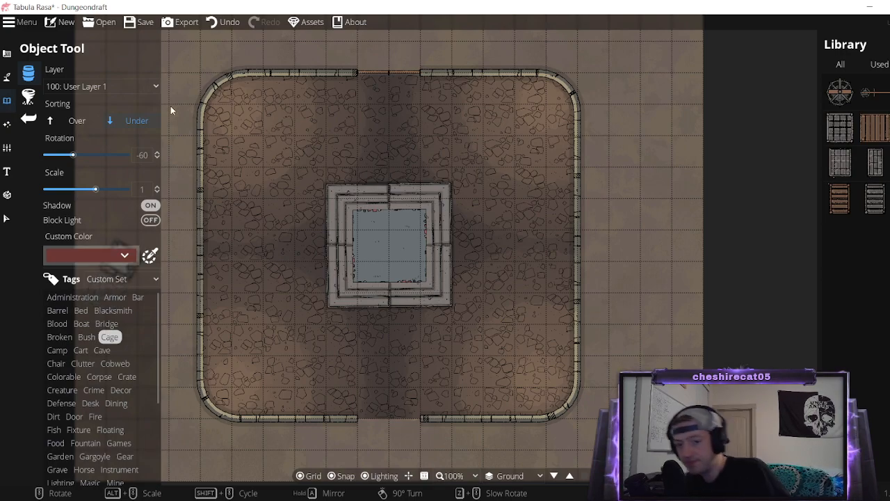
mouse_move(840, 128)
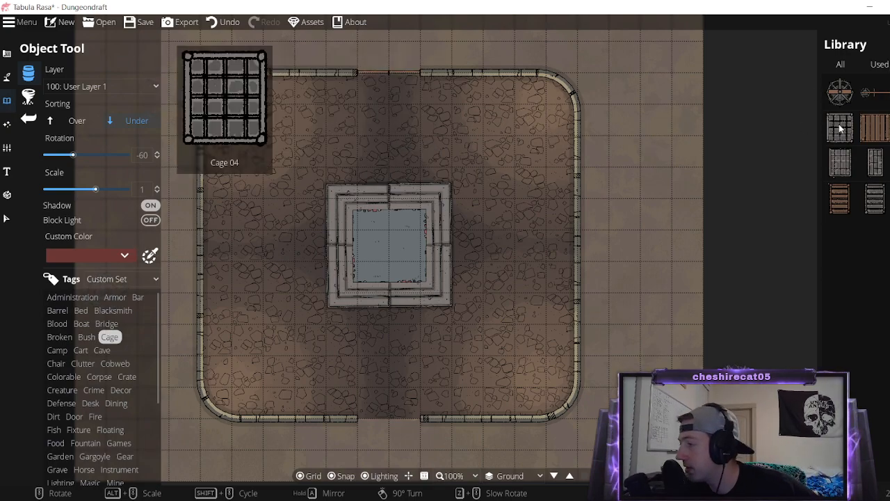
Examine the camp, cart, cave and chair assets, including the Bench 04 stone bench.
click(57, 350)
click(81, 349)
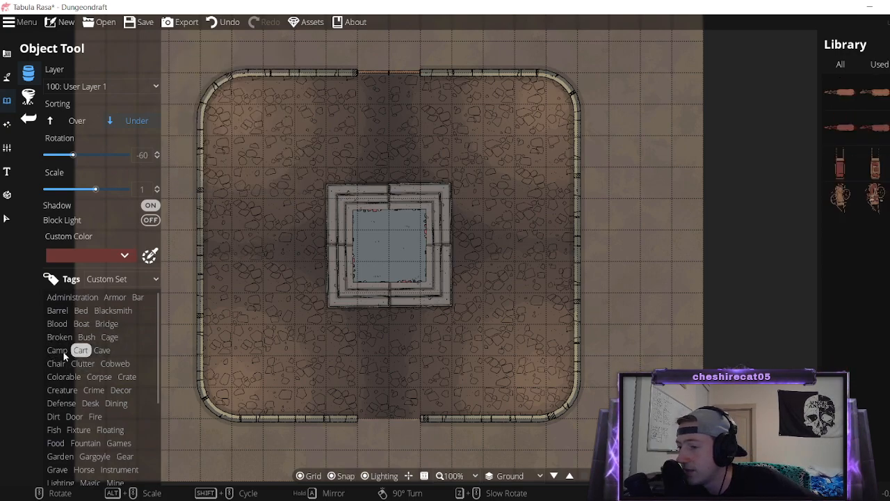
click(57, 349)
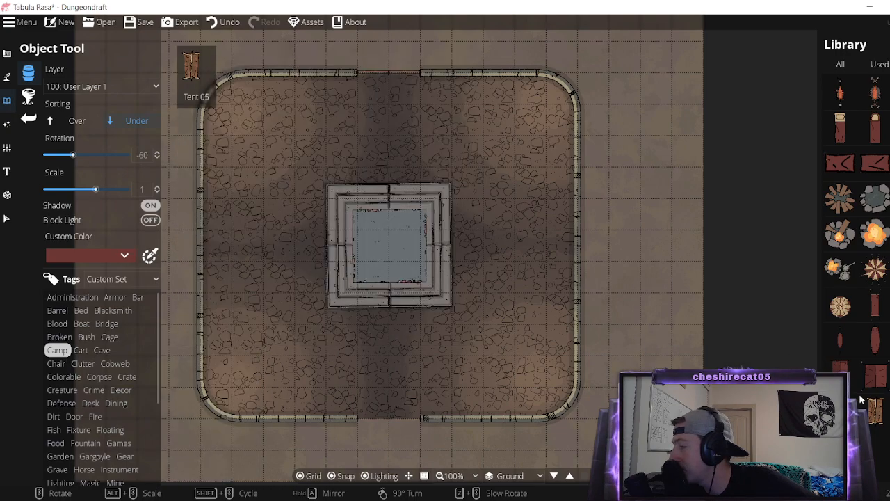
click(82, 350)
click(101, 353)
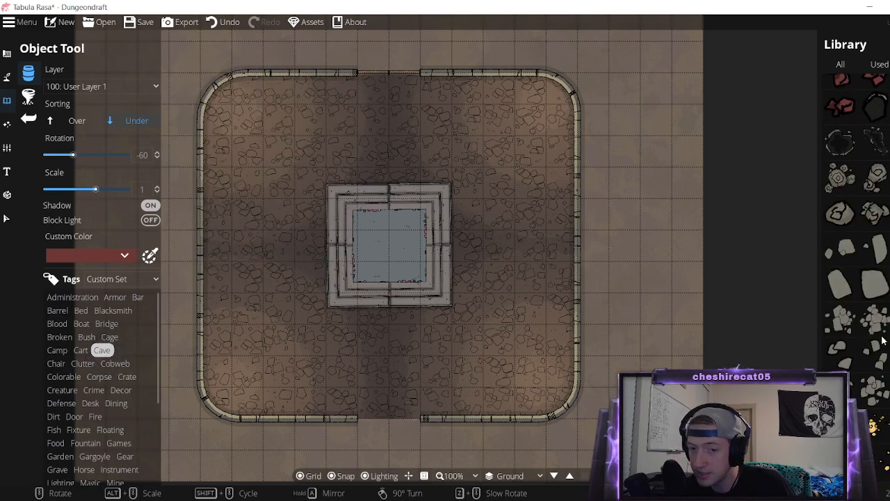
click(56, 364)
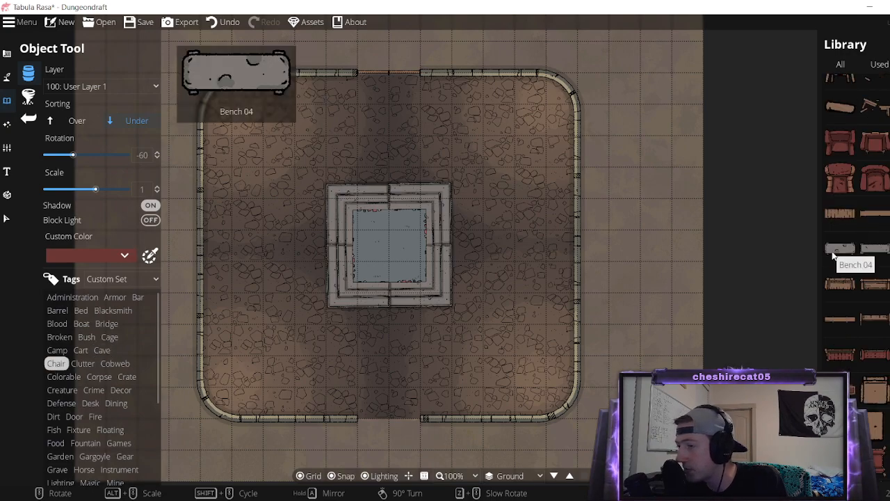
scroll(833, 256, down, 5)
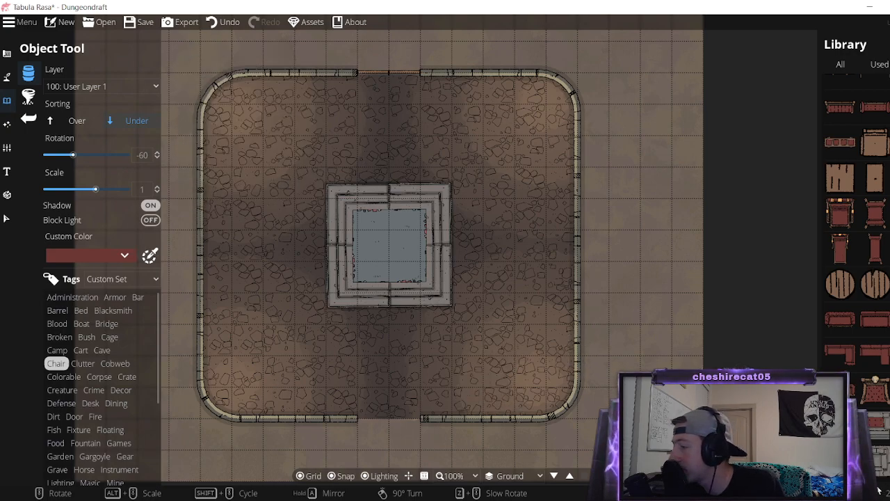
Check the clutter, defense and decor assets for a fitting centrepiece.
click(83, 363)
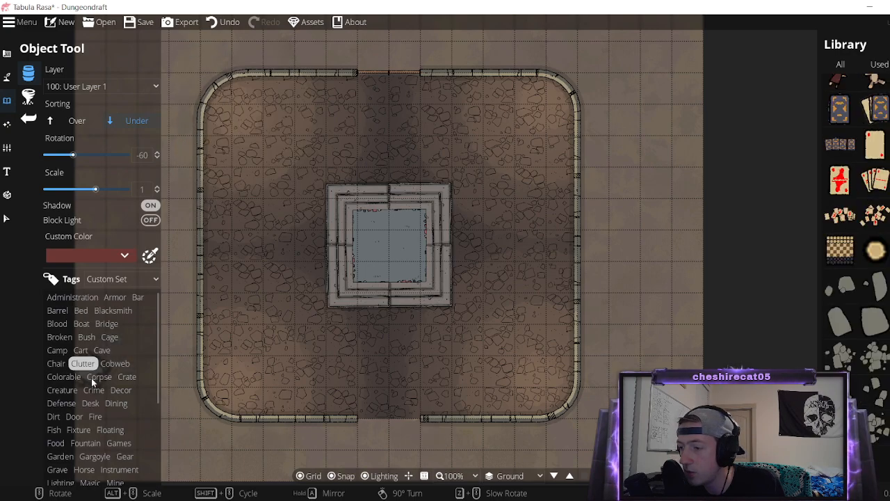
click(67, 405)
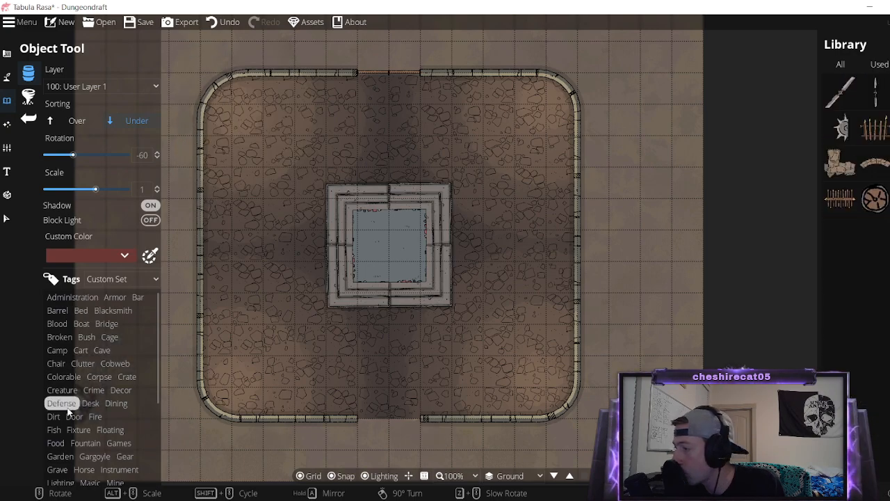
click(120, 390)
scroll(857, 208, down, 1)
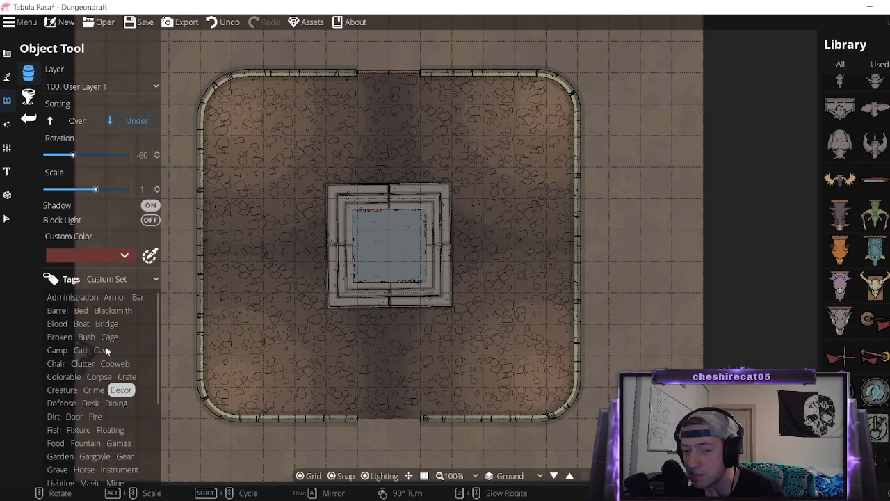
Look through the floating, fixture, fish, food and fountain assets for a suitable object.
click(110, 430)
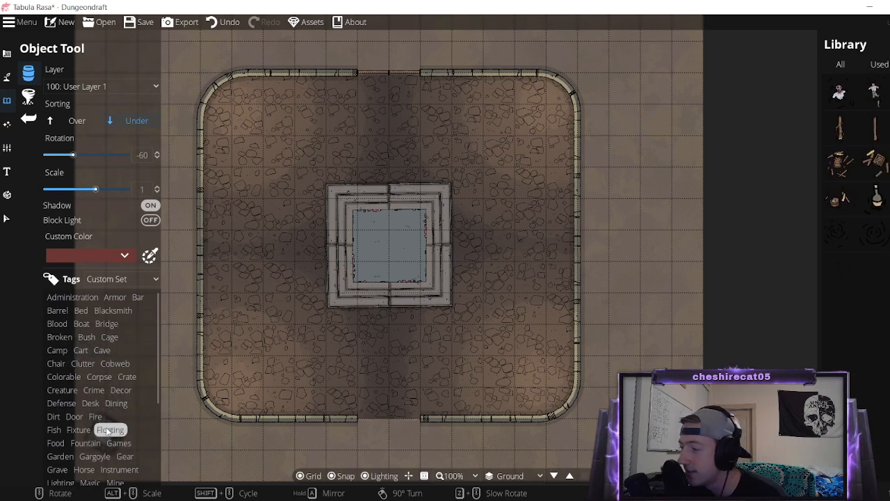
click(78, 429)
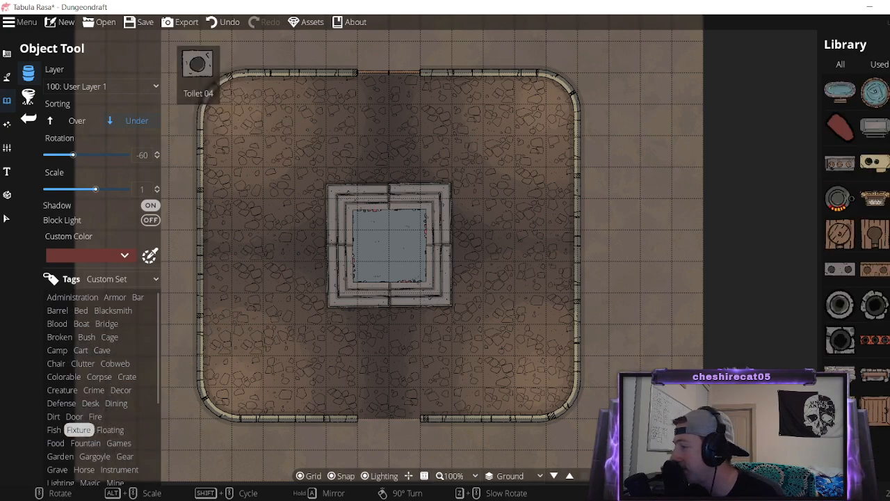
click(54, 429)
click(55, 443)
click(98, 444)
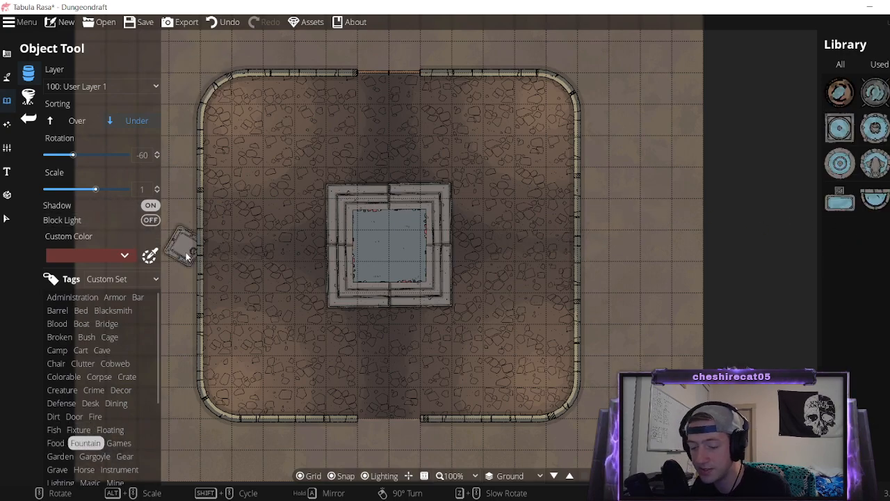
Choose the second wooden crate from the crate assets and look through the blacksmith and bridge assets.
click(126, 376)
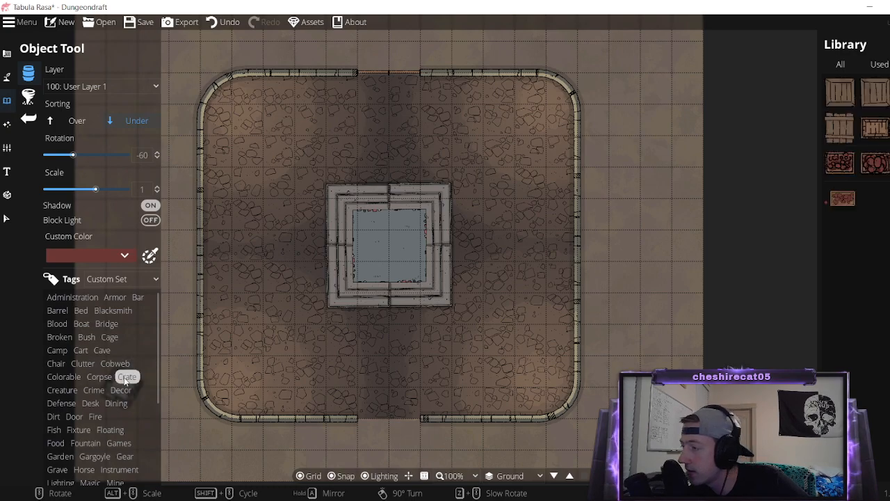
click(875, 88)
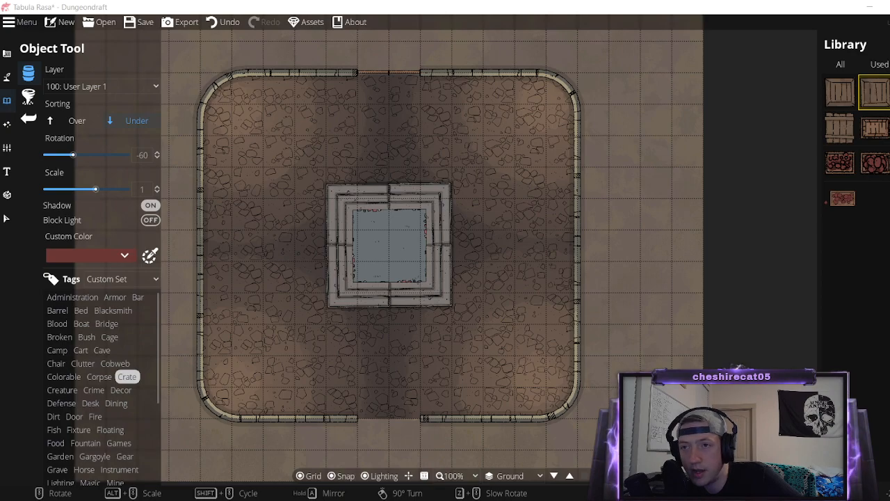
click(95, 310)
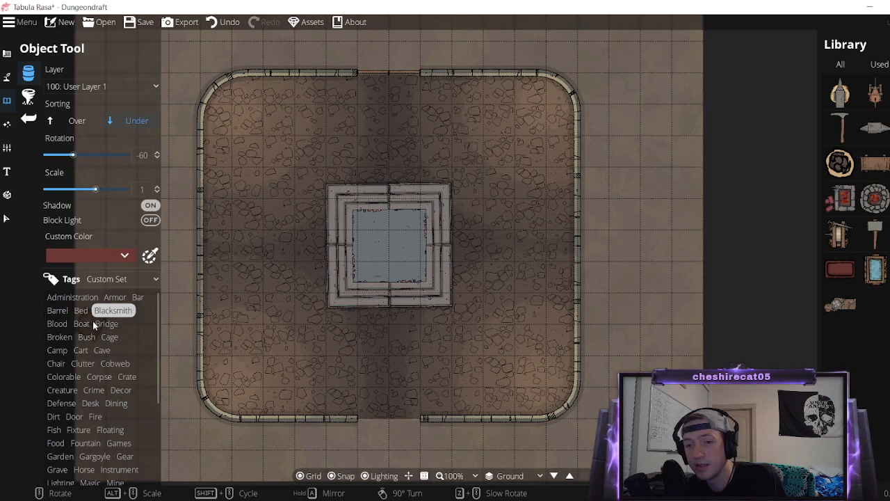
click(95, 324)
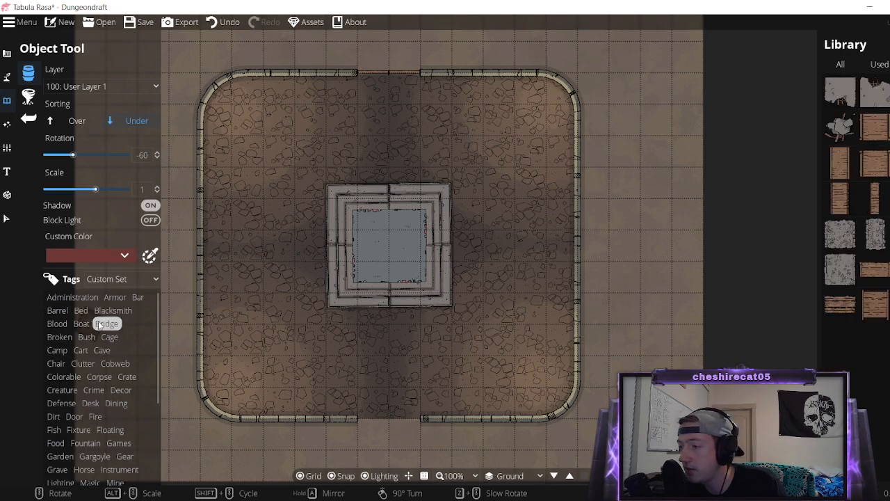
click(828, 128)
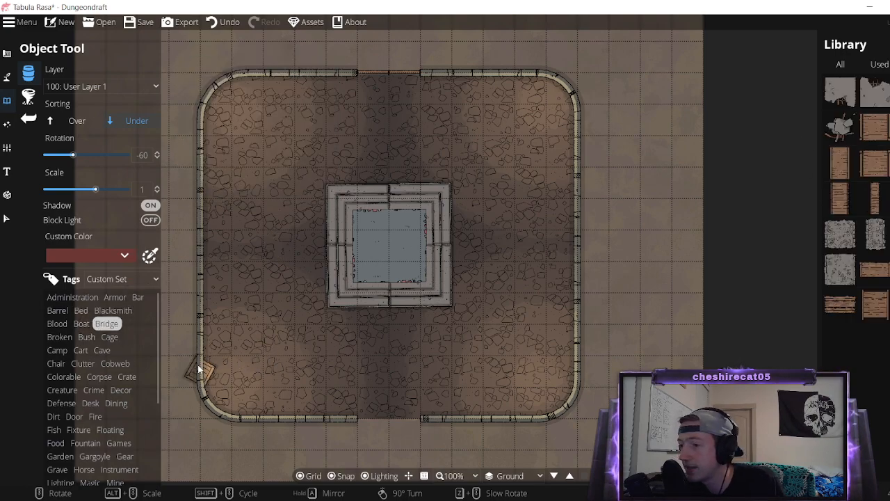
Examine the broken assets, including Totem Broken 01 and Pillar Broken 07, and recheck the camp assets.
click(60, 338)
mouse_move(876, 354)
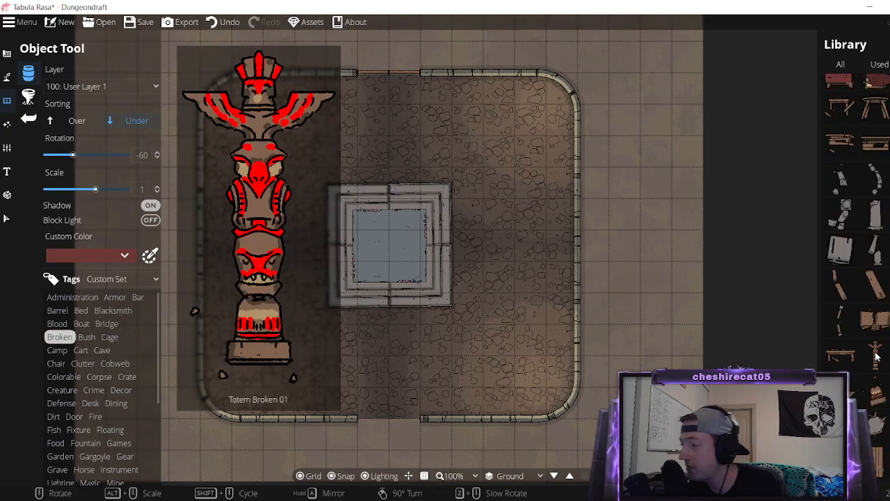
mouse_move(850, 252)
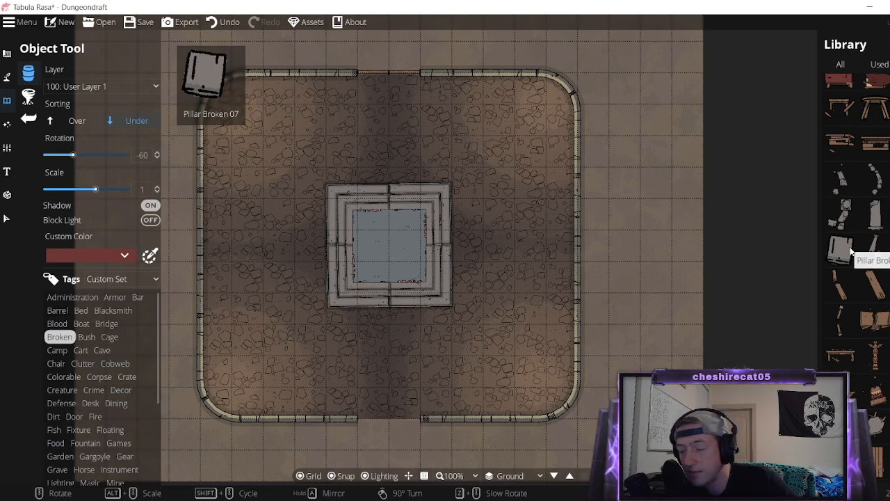
scroll(850, 252, down, 5)
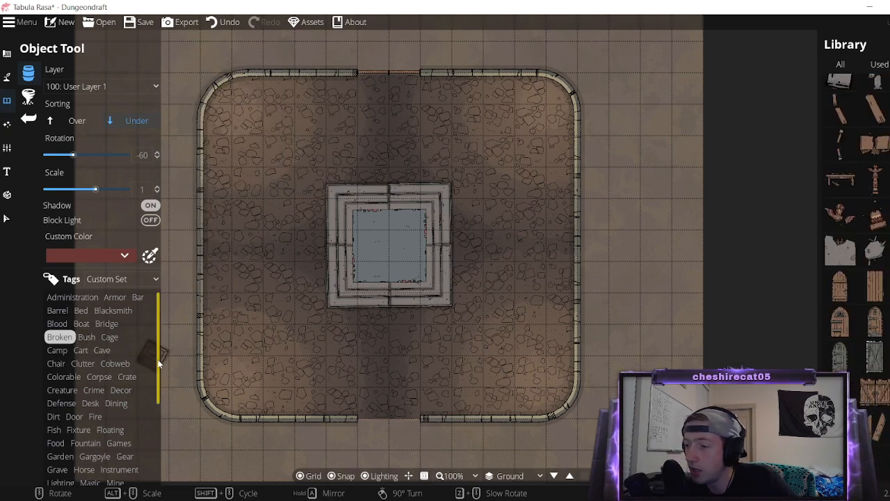
click(60, 351)
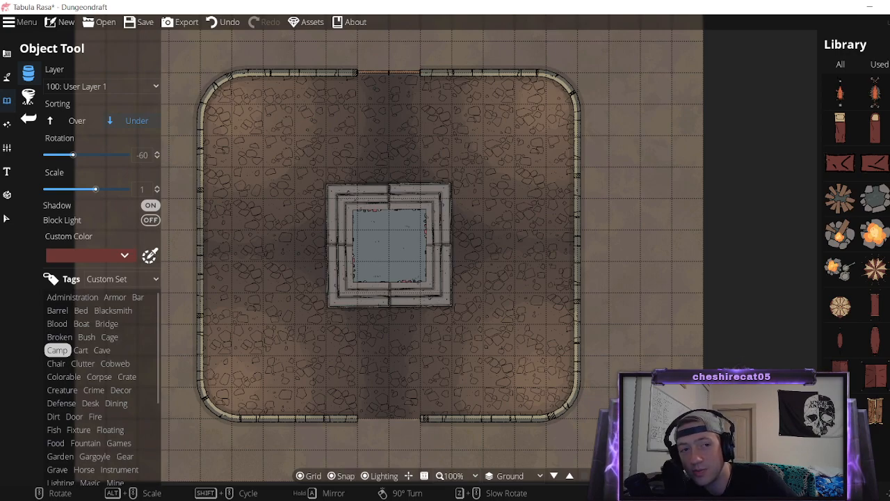
scroll(139, 353, down, 3)
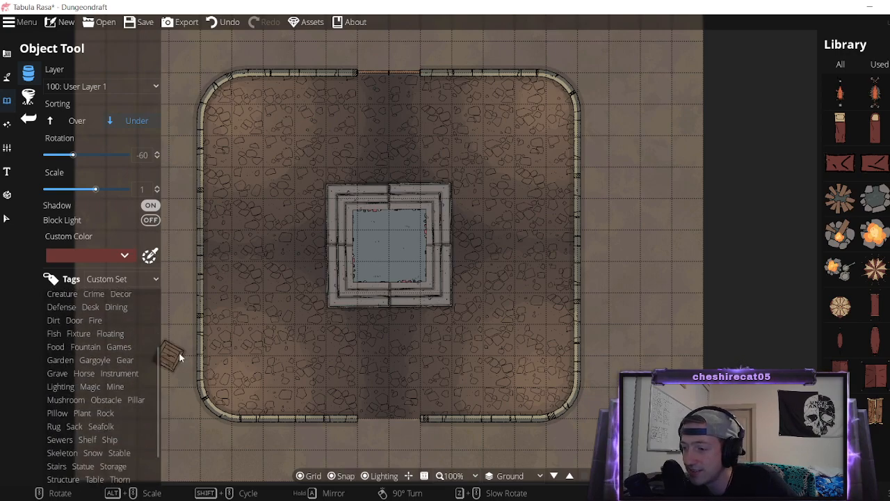
Check the fountain, games, dirt, door and fire assets for an object to place in the room.
click(96, 350)
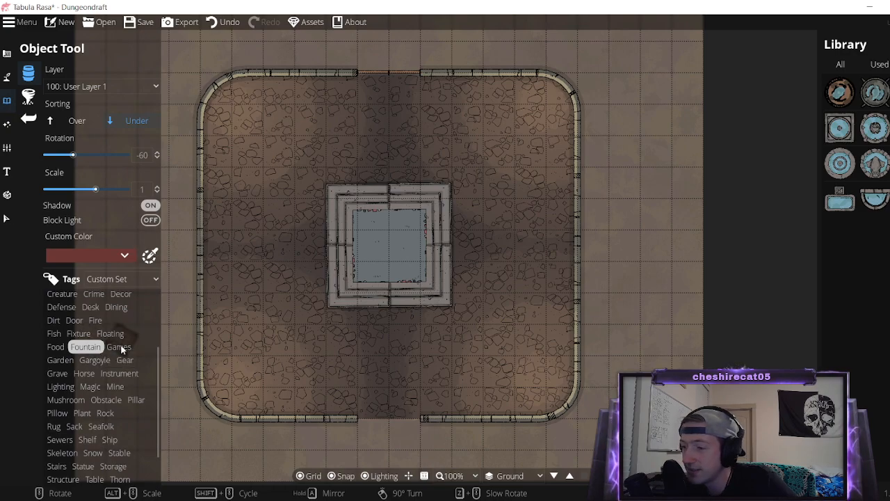
click(120, 347)
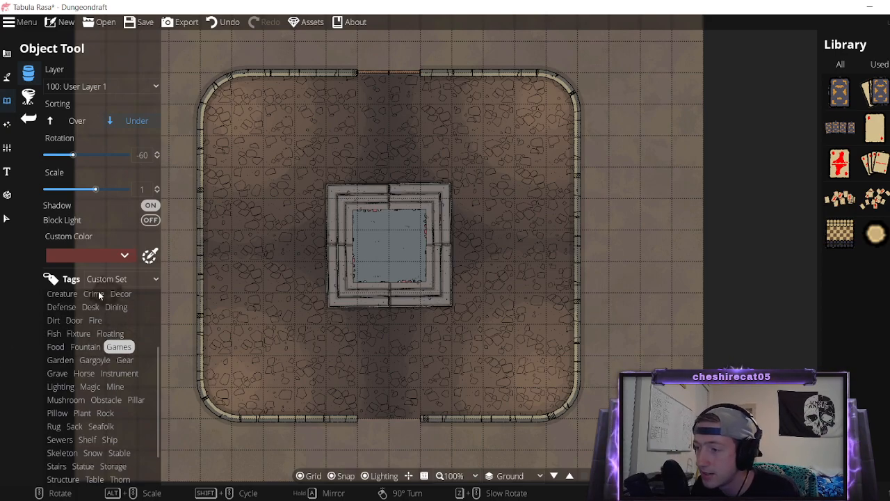
click(55, 321)
click(73, 320)
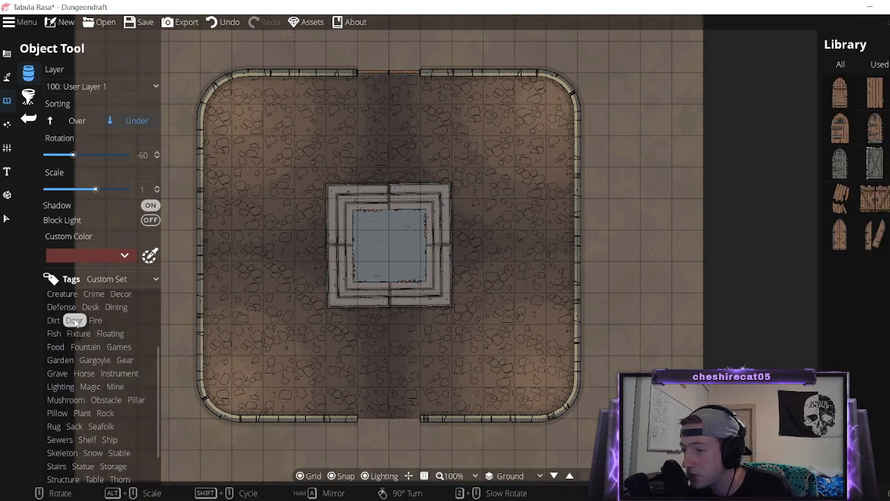
click(96, 321)
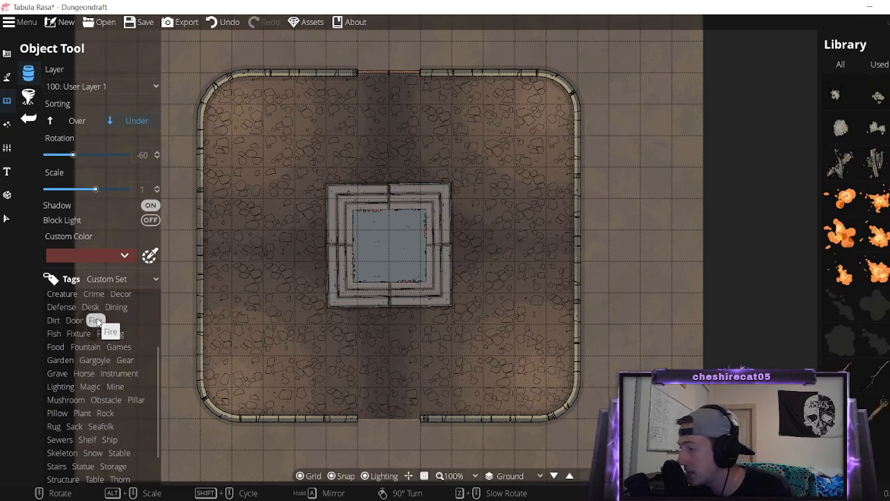
Look through the fountain, fixture, desk and seafolk assets for an object to fit the room's centre.
click(82, 347)
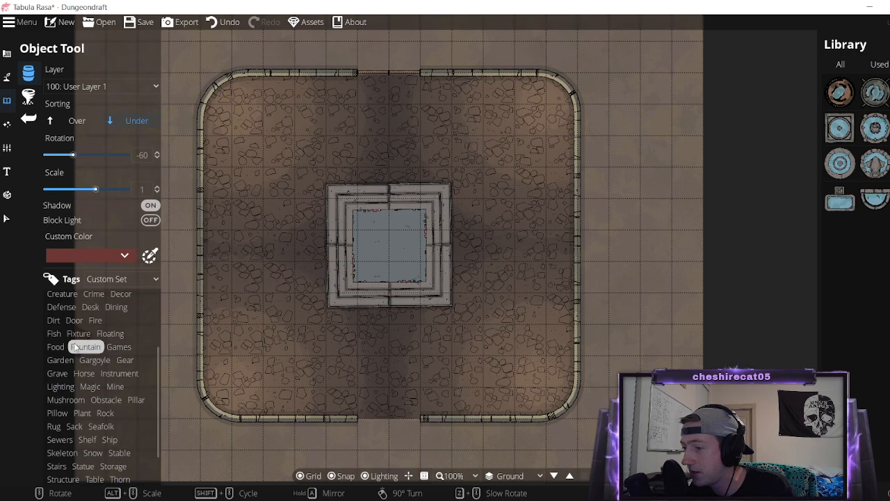
click(79, 334)
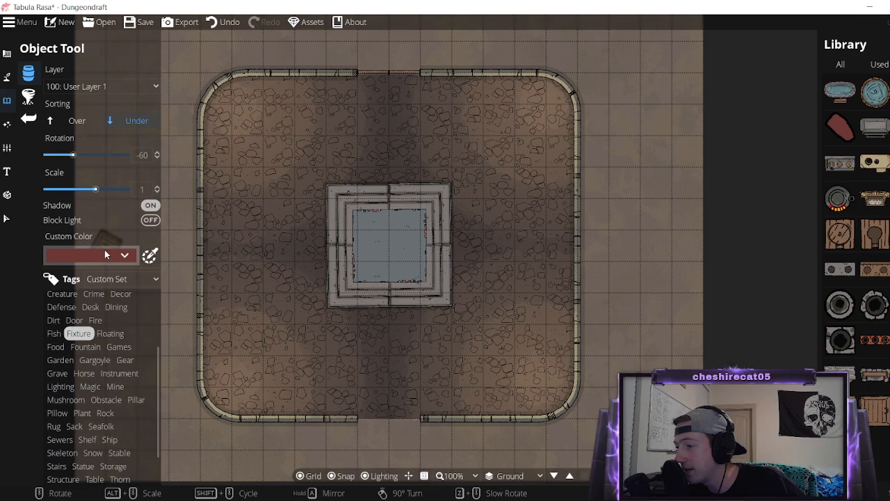
click(90, 308)
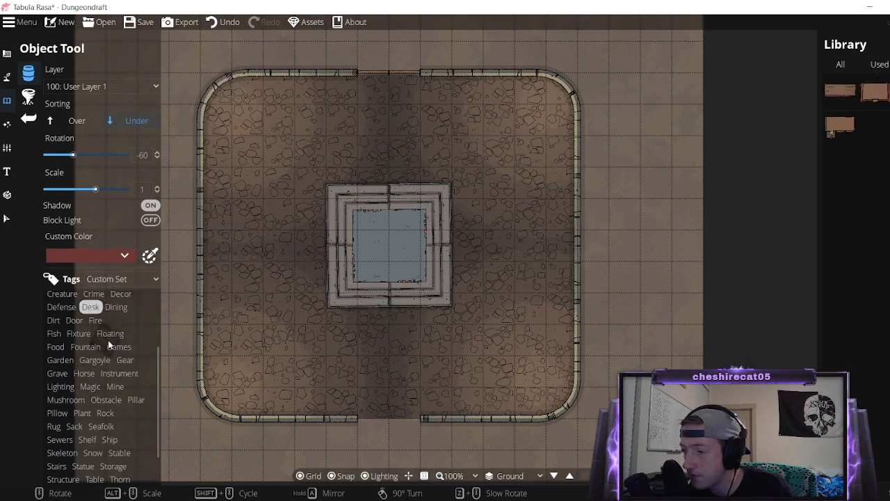
click(108, 424)
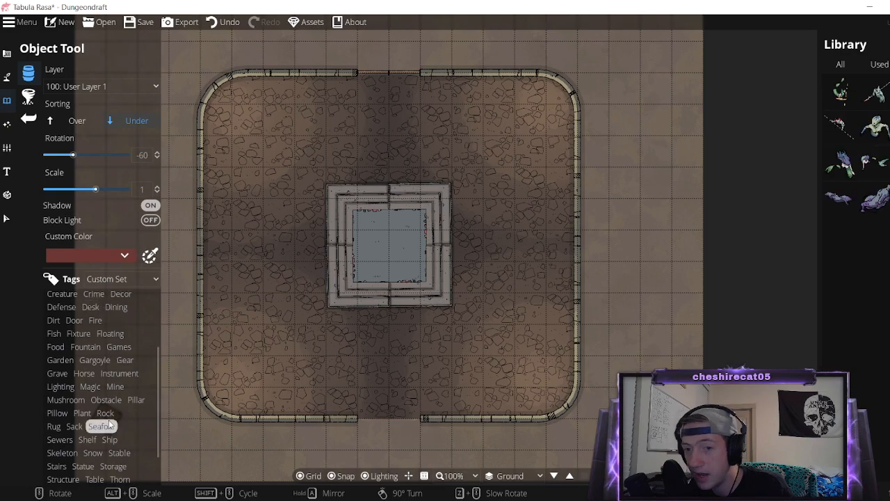
Choose Carpet 04 from the rug assets and give it the dark grey custom colour 585858.
click(55, 425)
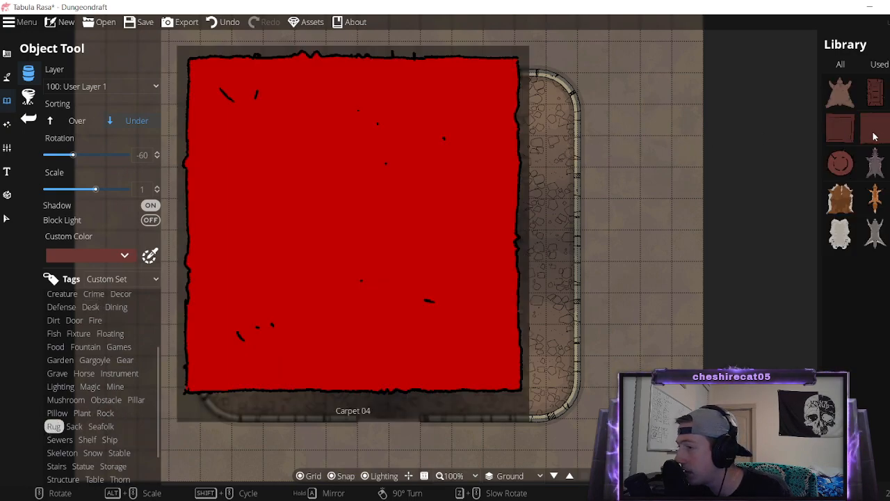
mouse_move(887, 115)
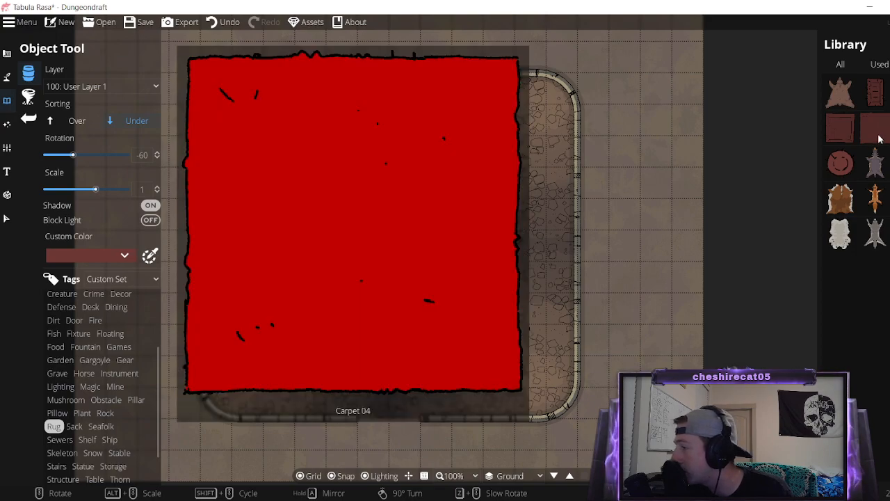
click(878, 139)
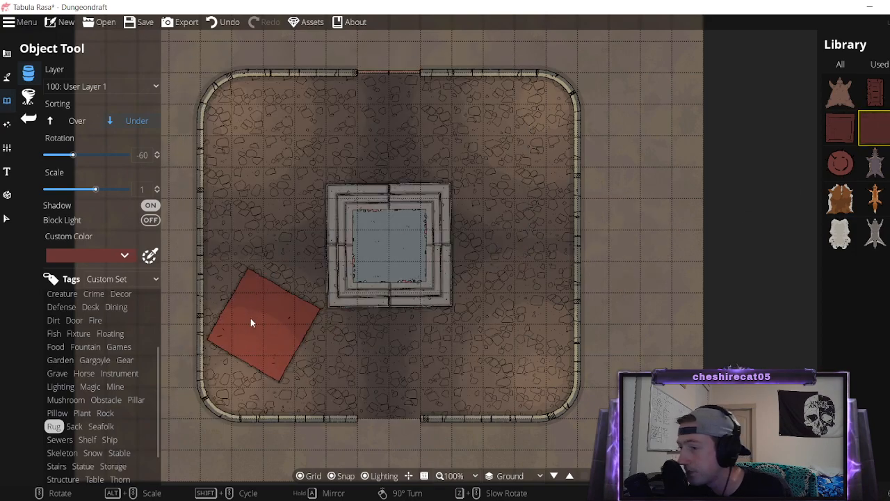
click(122, 257)
click(118, 347)
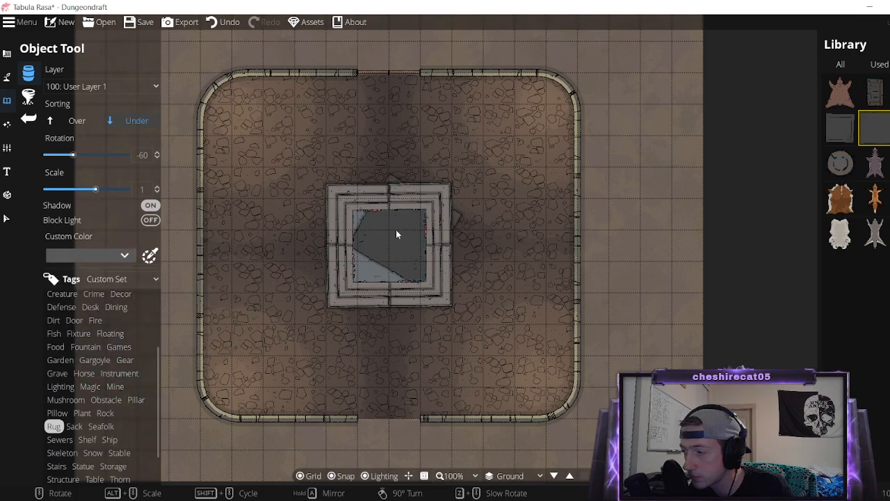
Lighten the carpet's custom colour to 7a7373 and compare it with the central stone square.
click(148, 255)
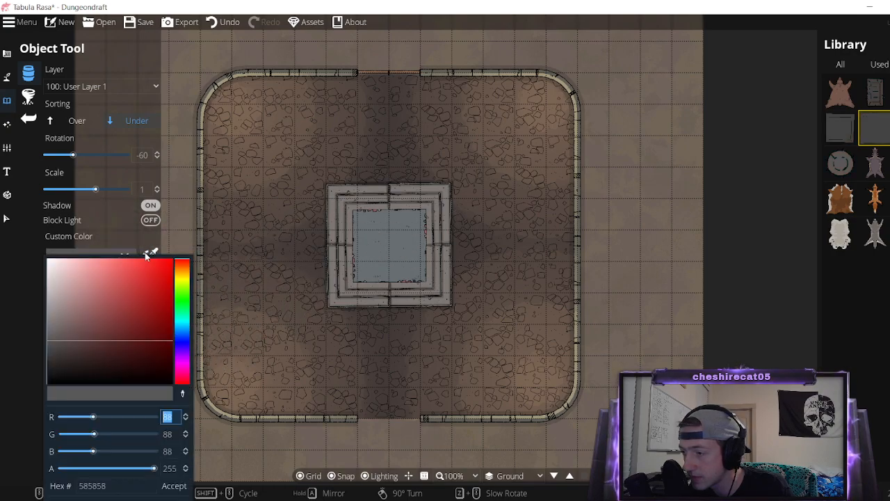
drag(91, 346, 56, 330)
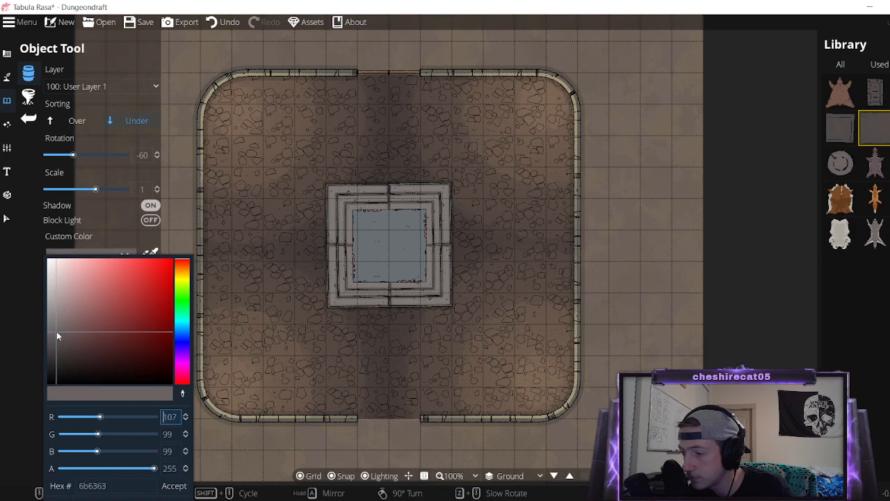
click(173, 486)
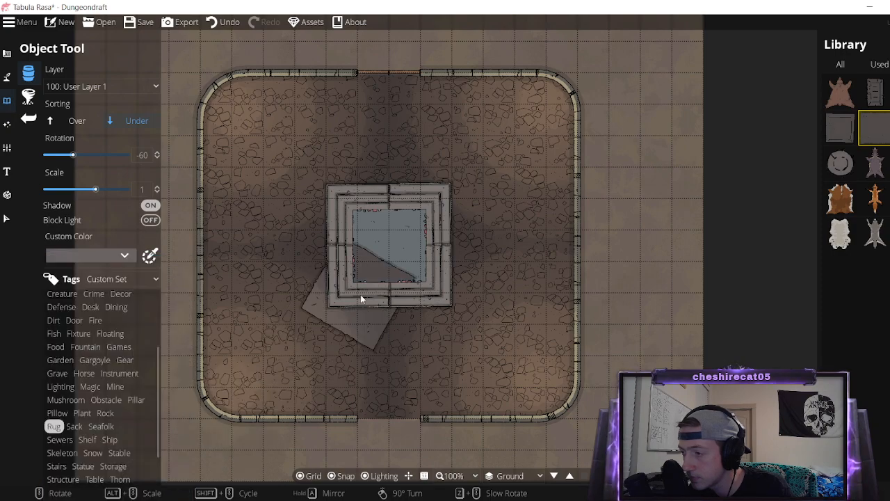
click(388, 247)
click(122, 255)
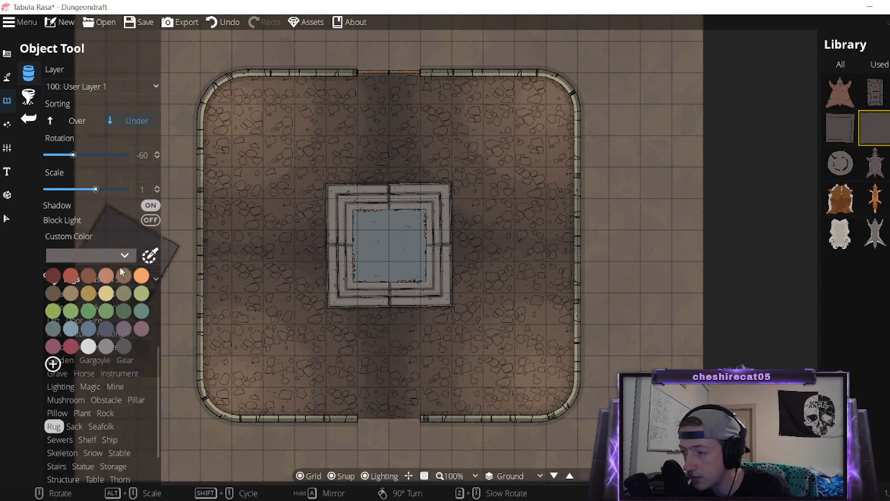
click(149, 253)
click(149, 253)
drag(59, 331, 53, 324)
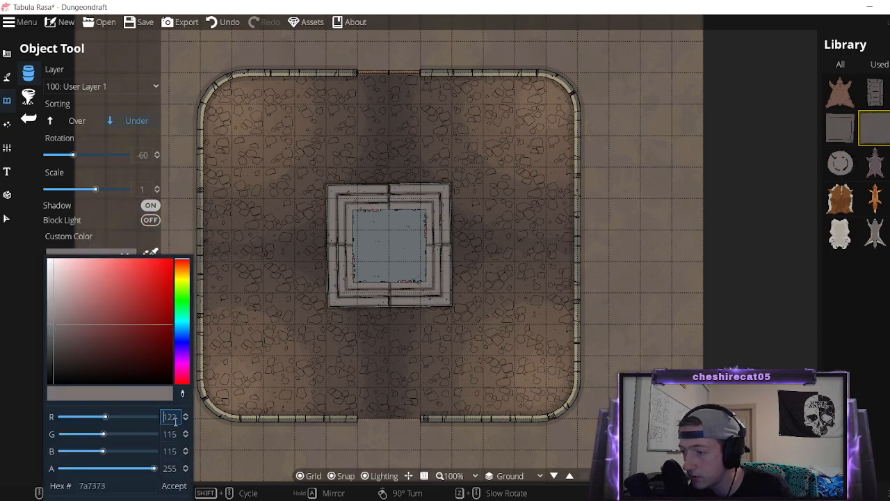
click(178, 488)
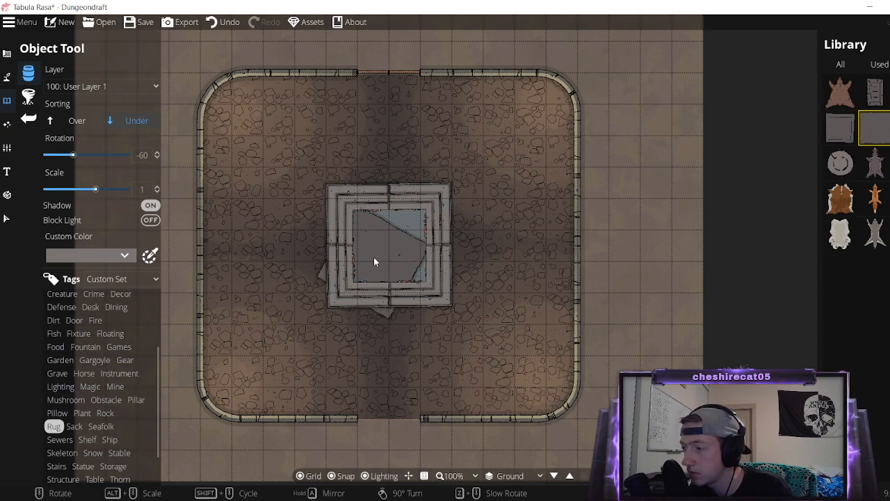
Set the carpet's custom colour to light grey 979494 and place the carpet over the middle of the central stone square.
click(122, 256)
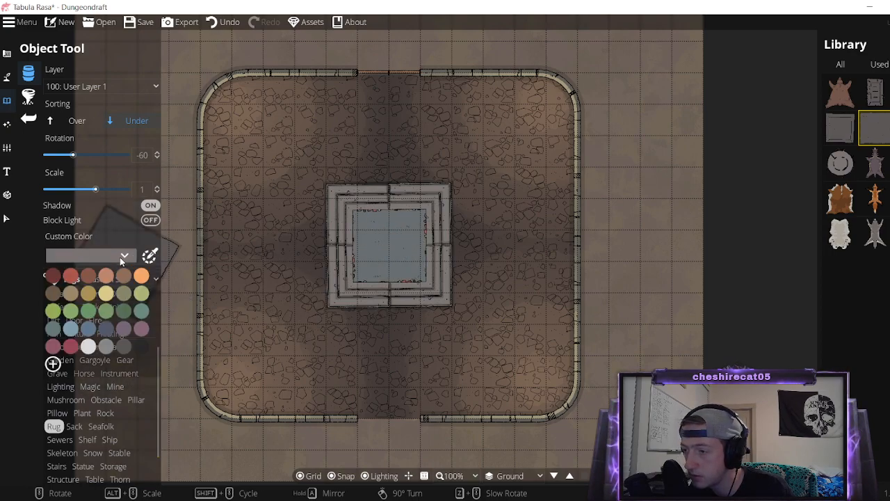
click(122, 258)
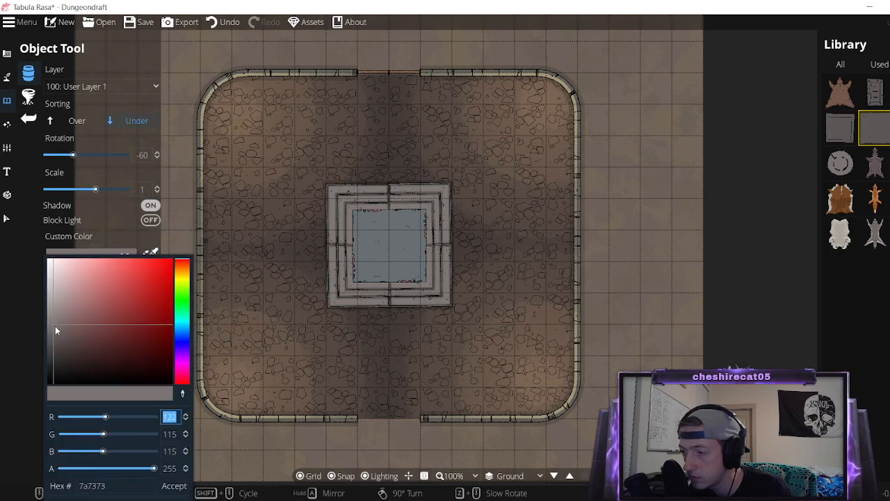
drag(55, 327, 52, 315)
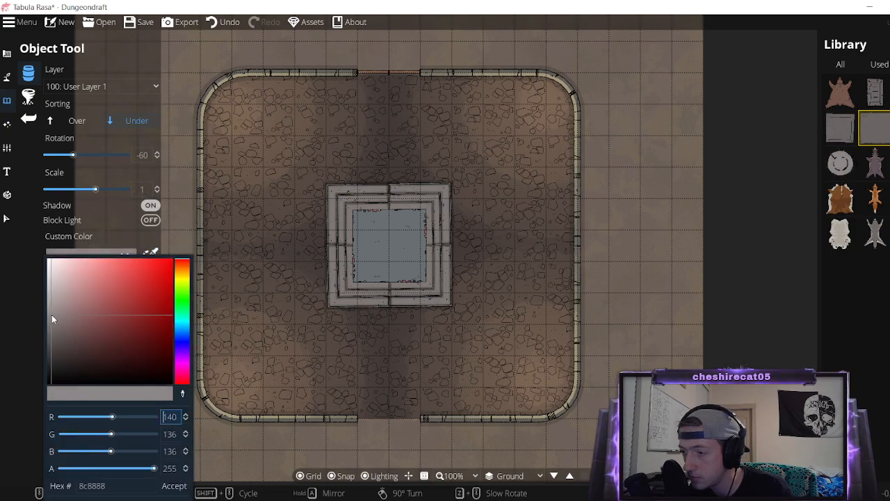
click(174, 485)
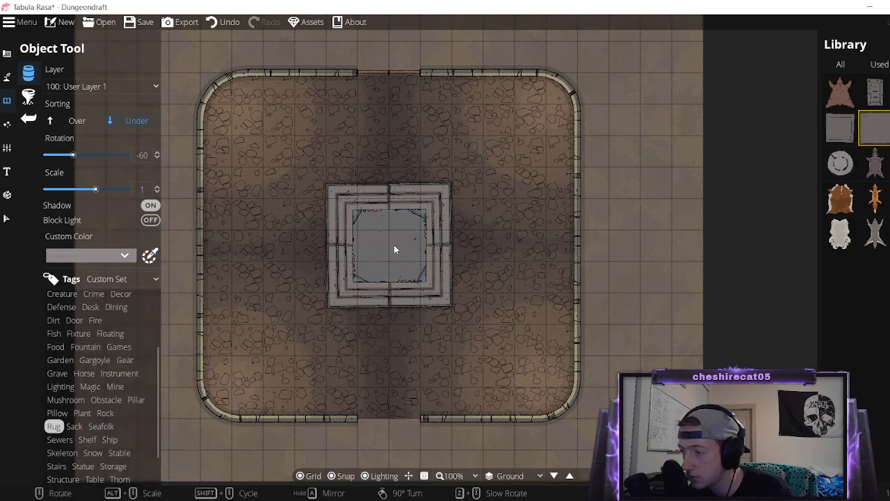
click(97, 255)
click(150, 257)
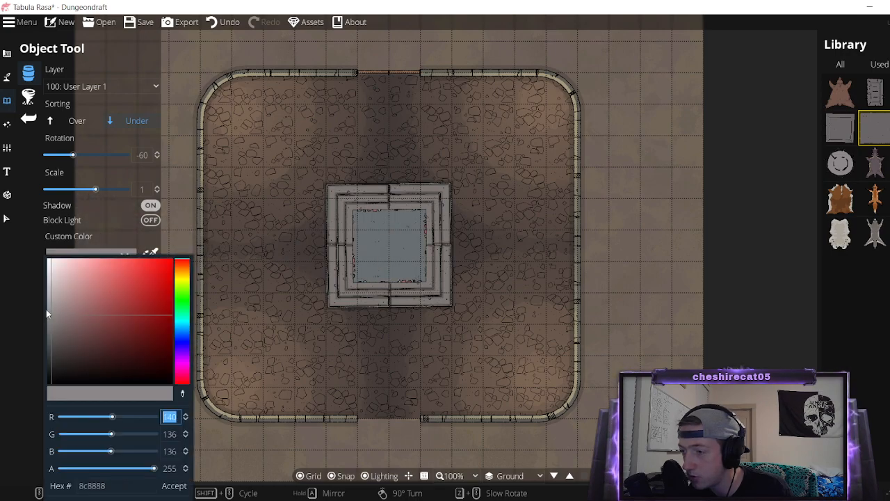
drag(46, 314, 49, 309)
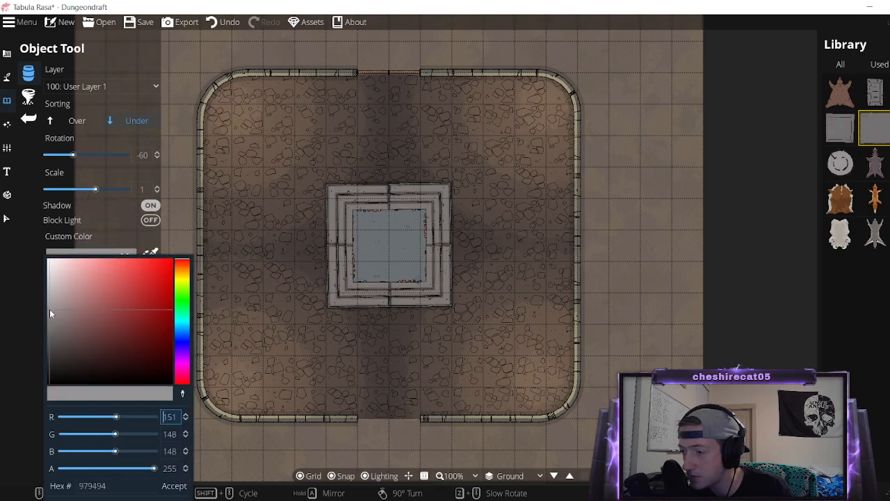
click(173, 485)
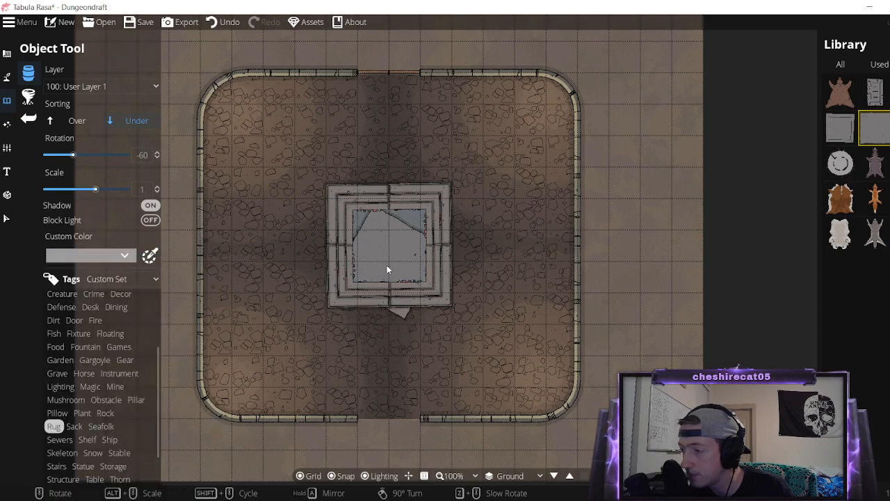
Bring the placed carpet to the front, rotate it parallel to the stone square's edges and scale it down slightly.
click(9, 219)
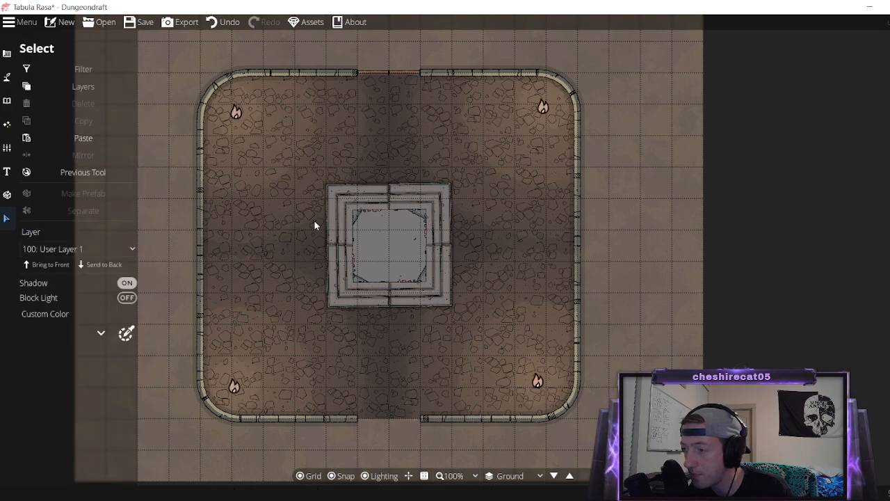
click(387, 260)
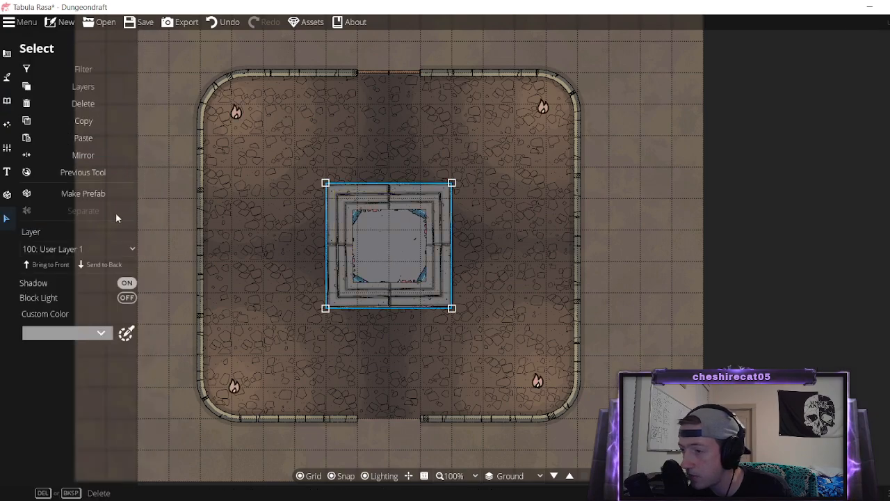
click(39, 265)
drag(310, 221, 311, 264)
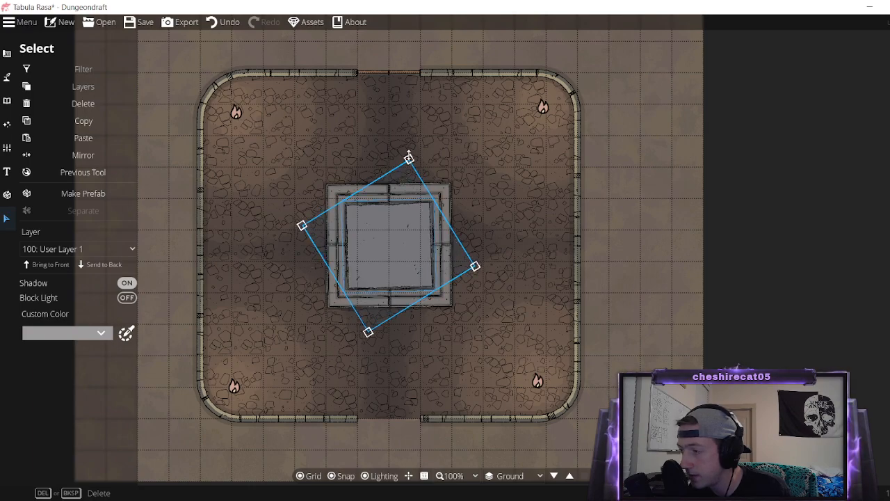
drag(409, 159, 405, 171)
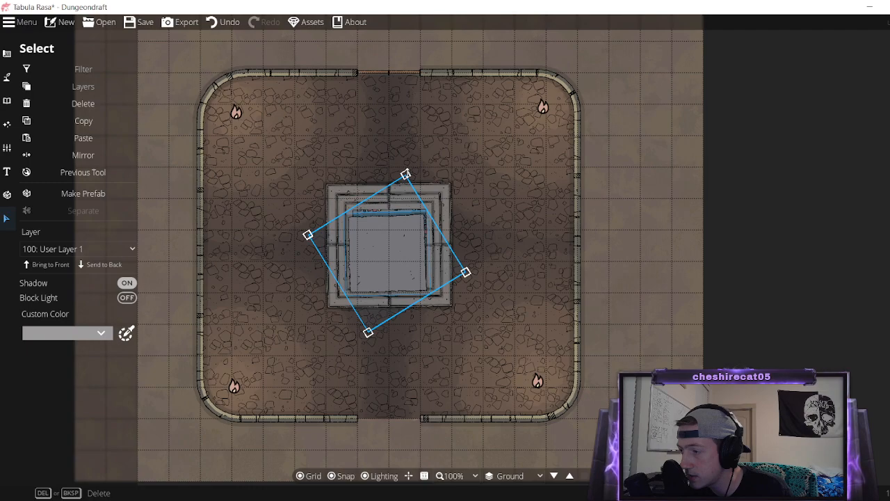
Turn off snapping, move the carpet onto the innermost stone square and fine-tune its size and rotation.
drag(377, 260, 388, 256)
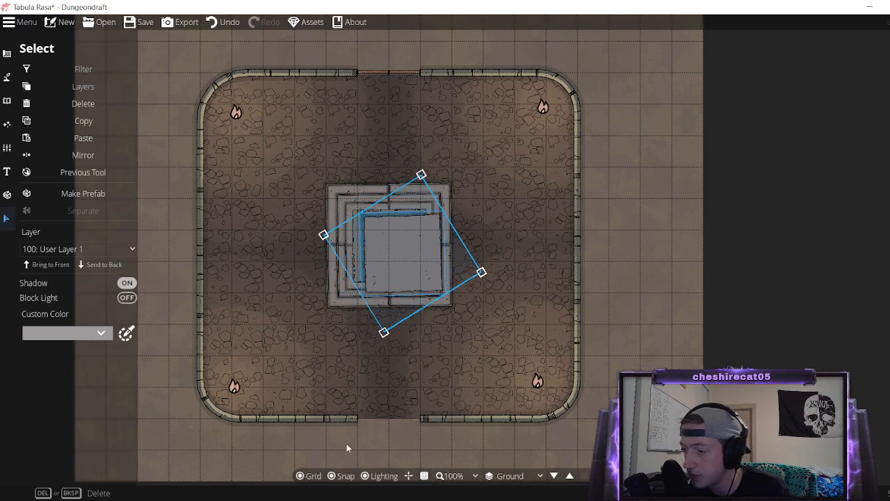
click(341, 476)
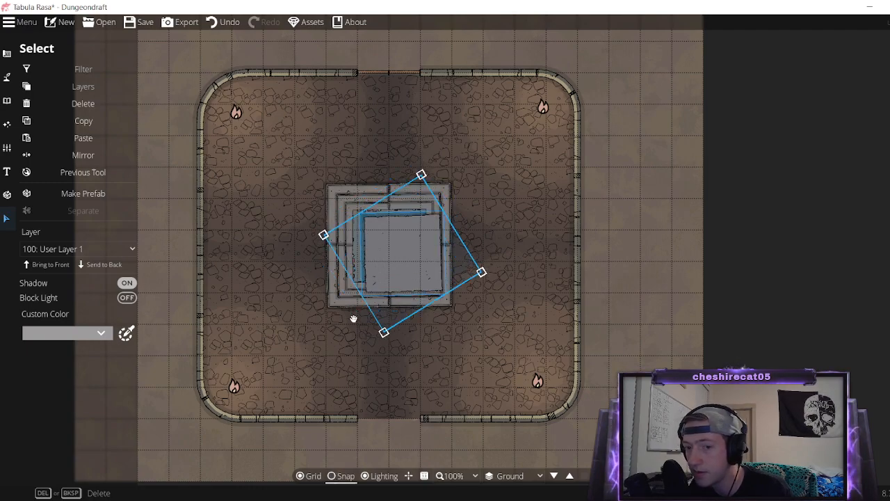
drag(407, 251, 394, 244)
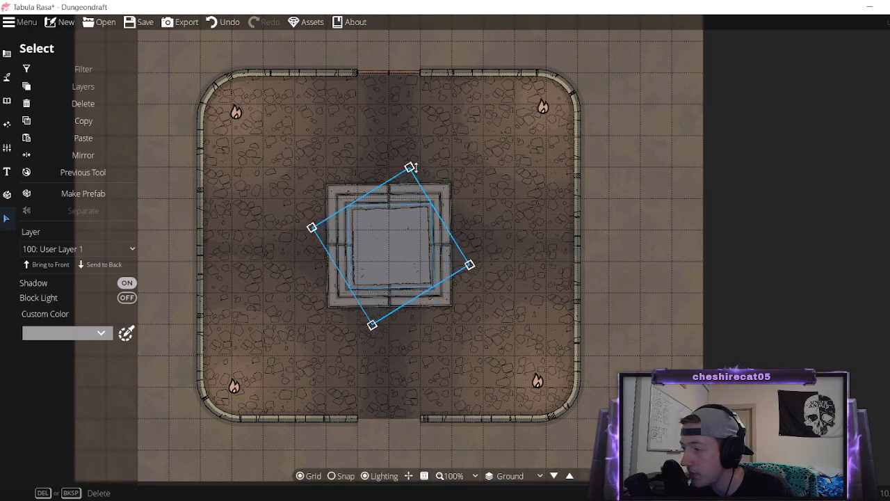
drag(408, 169, 407, 170)
drag(388, 249, 387, 247)
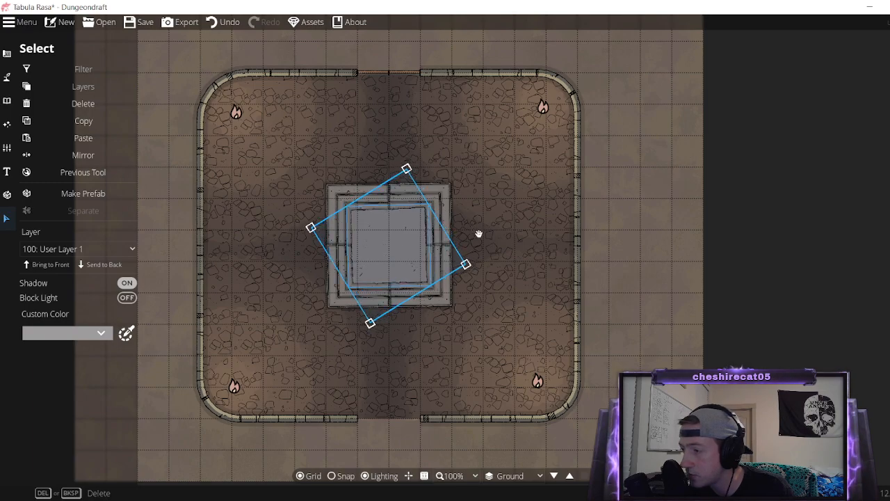
drag(478, 234, 475, 238)
click(593, 306)
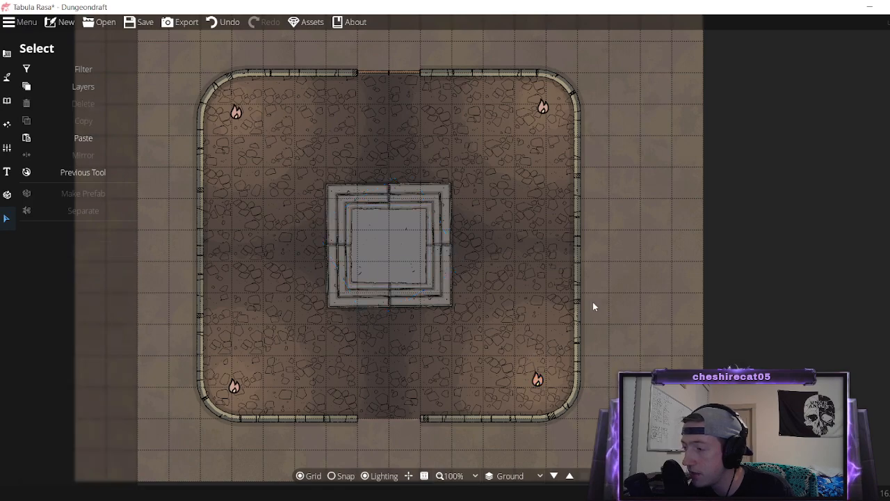
Shrink the carpet a little more and shift it within the innermost stone square.
click(389, 236)
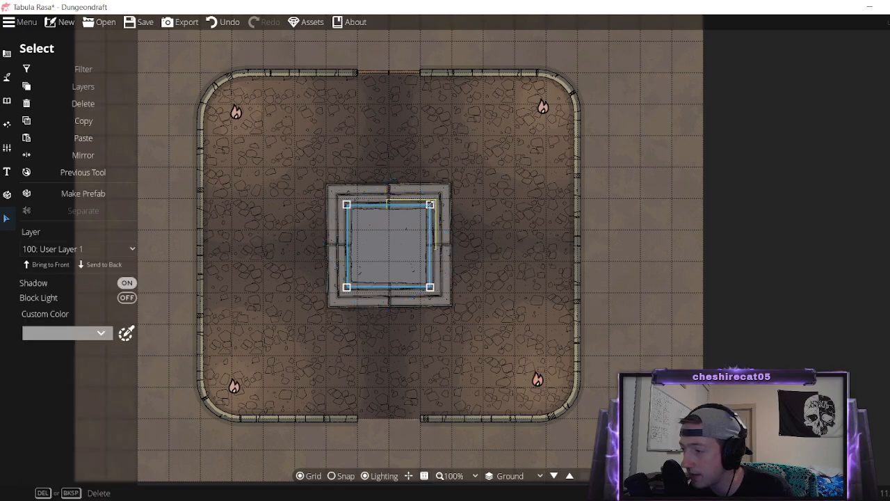
mouse_move(430, 204)
mouse_down()
mouse_move(423, 212)
mouse_move(430, 205)
mouse_up()
click(498, 245)
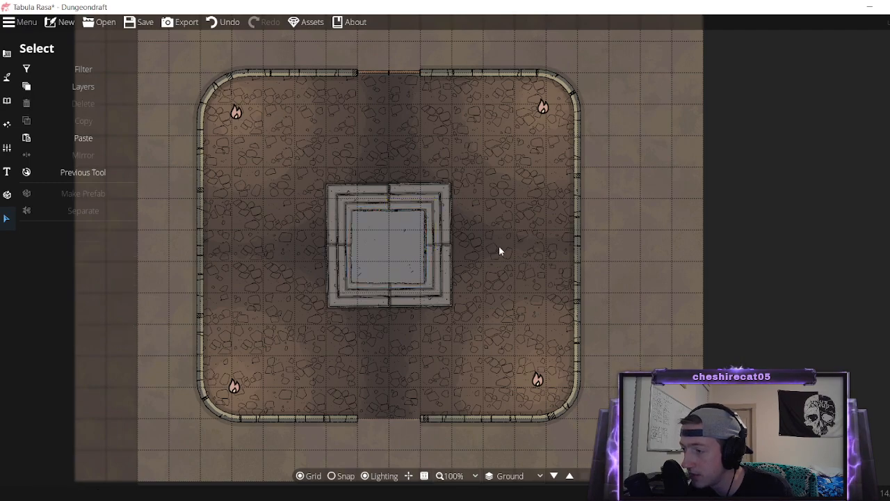
drag(387, 253, 386, 252)
click(541, 253)
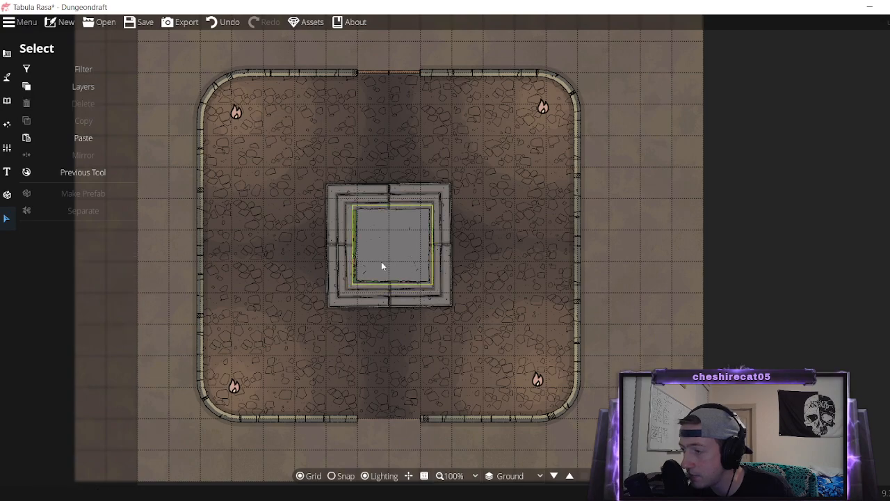
Nudge the carpet so it sits centred within the nested stone squares.
click(451, 239)
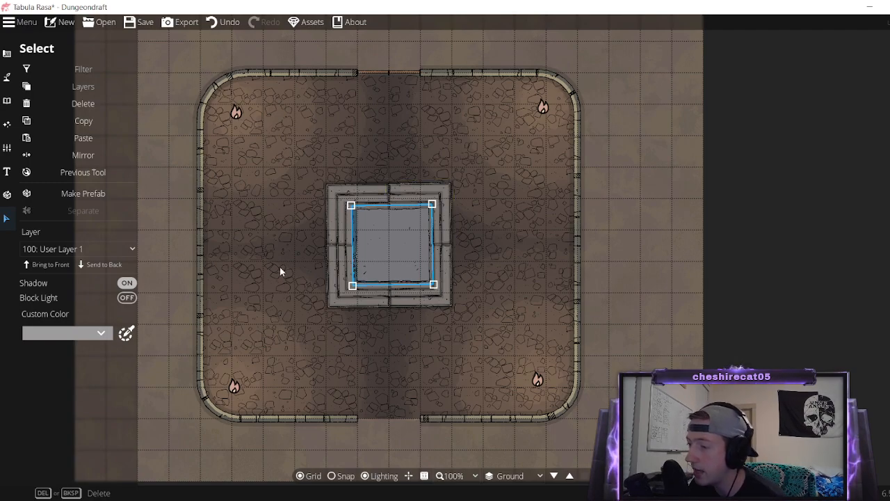
click(481, 242)
drag(405, 252, 393, 256)
click(569, 246)
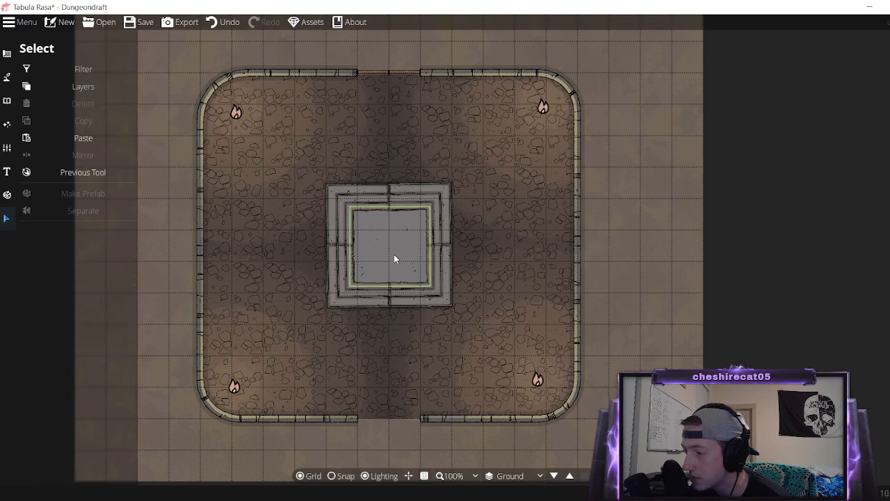
Enlarge the carpet at the centre of the nested stone squares slightly from its upper-left corner and deselect it.
click(382, 239)
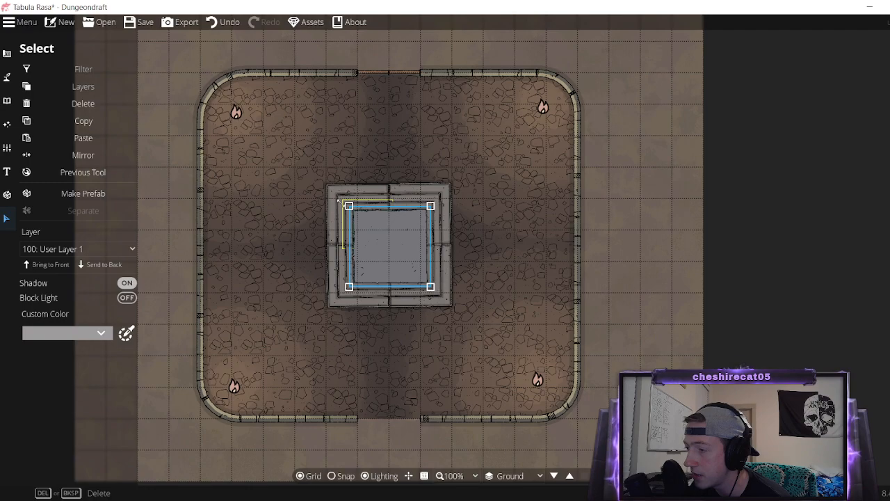
drag(338, 200, 344, 203)
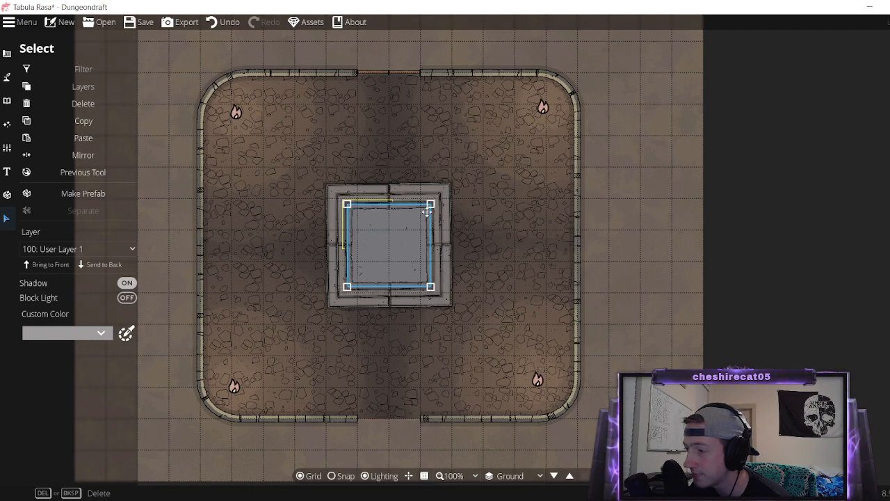
click(540, 262)
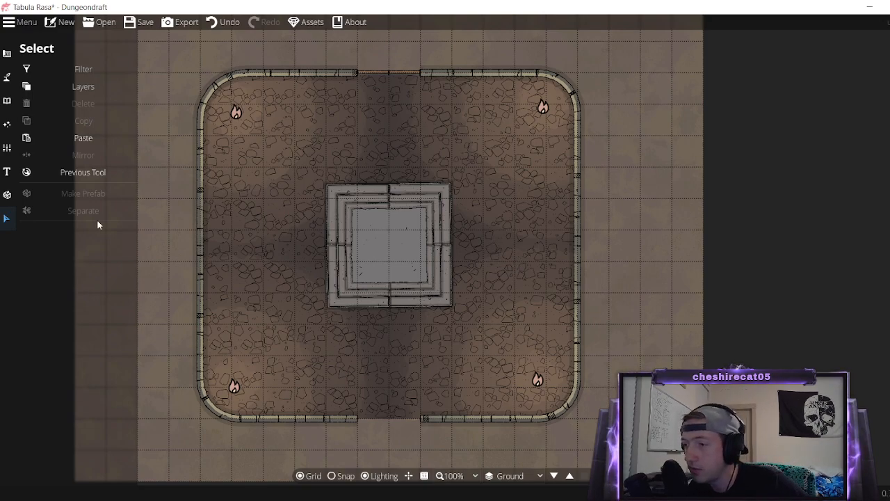
Select all the pieces of the central nested stone squares together and turn off their light blocking.
click(7, 124)
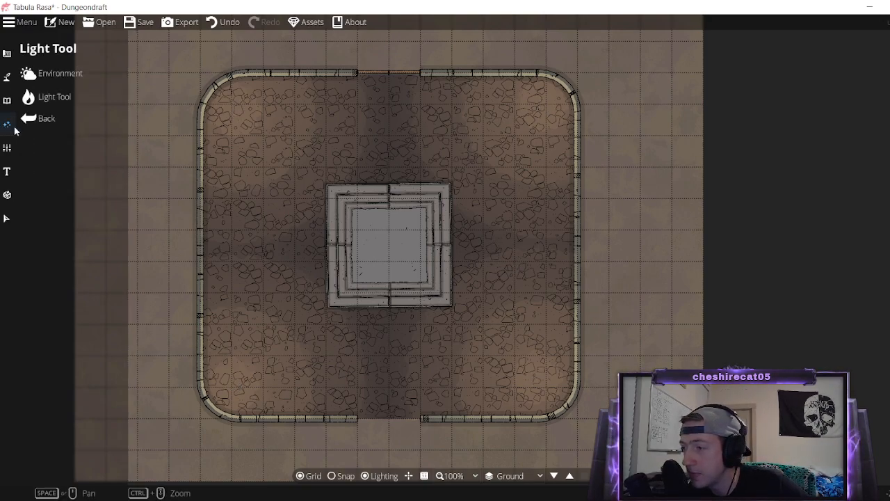
click(53, 100)
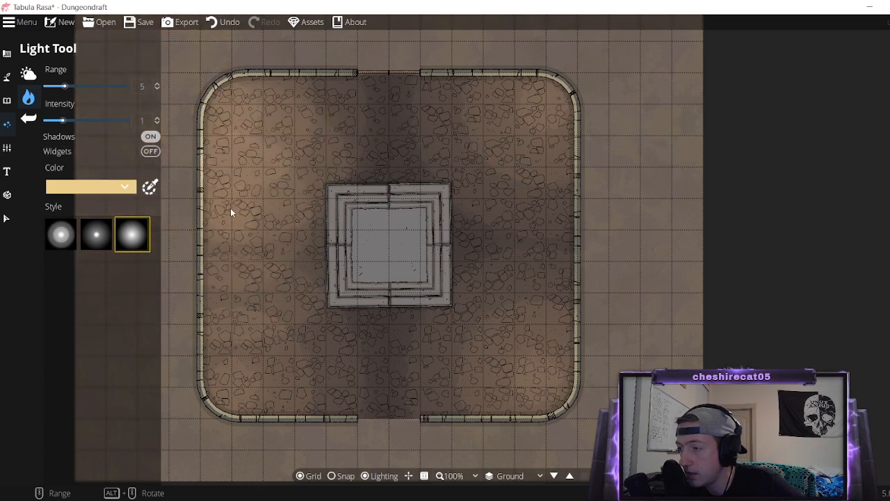
click(6, 219)
drag(361, 260, 499, 346)
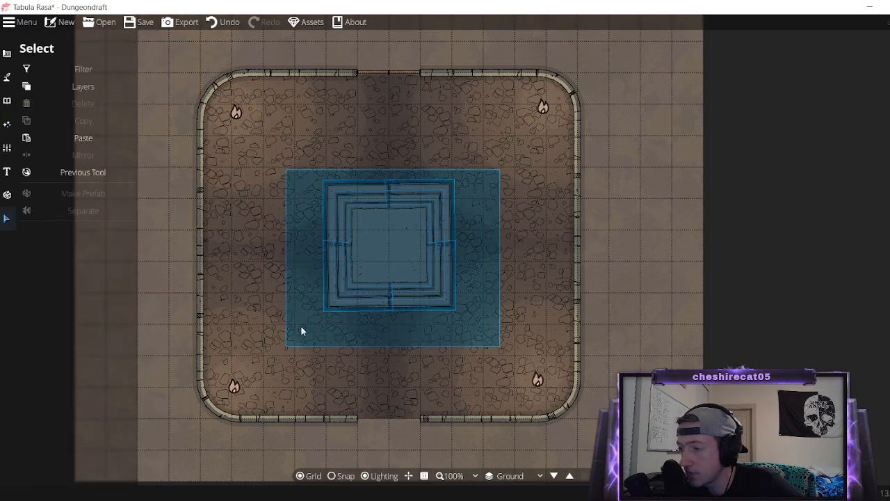
click(397, 257)
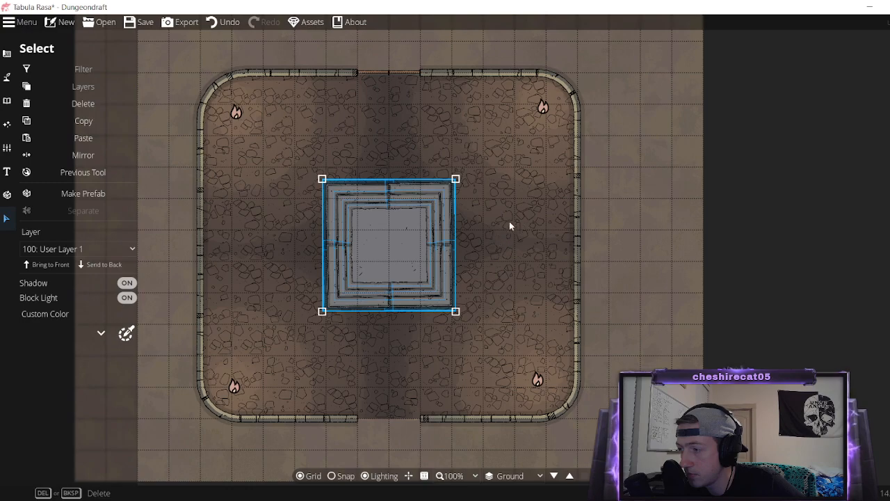
click(125, 298)
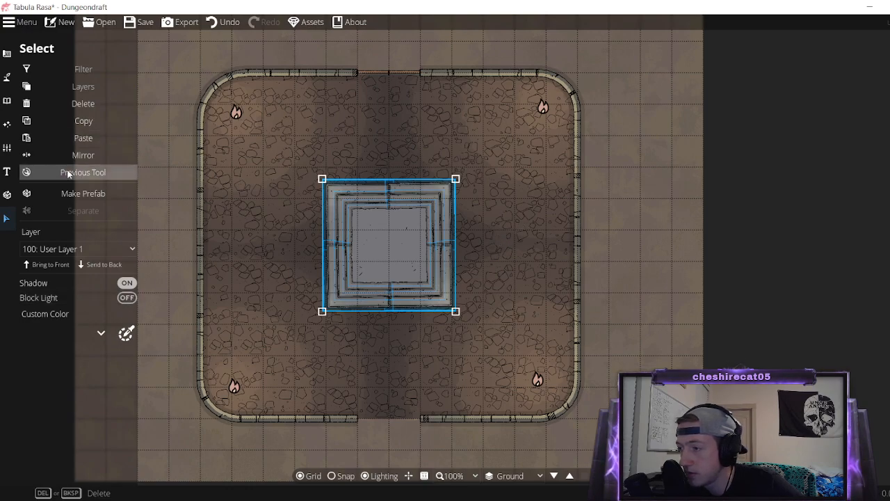
Place a pale yellow light with range 5 and intensity 1 at the centre of the nested stone squares.
click(7, 124)
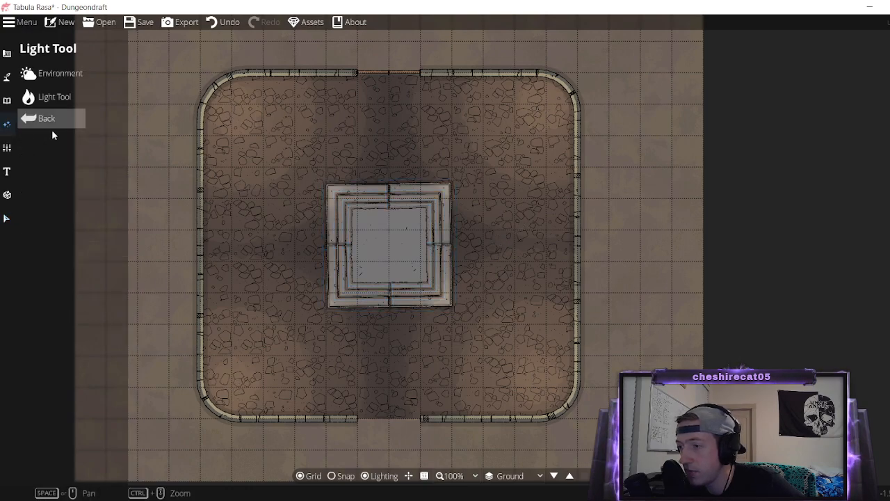
click(50, 94)
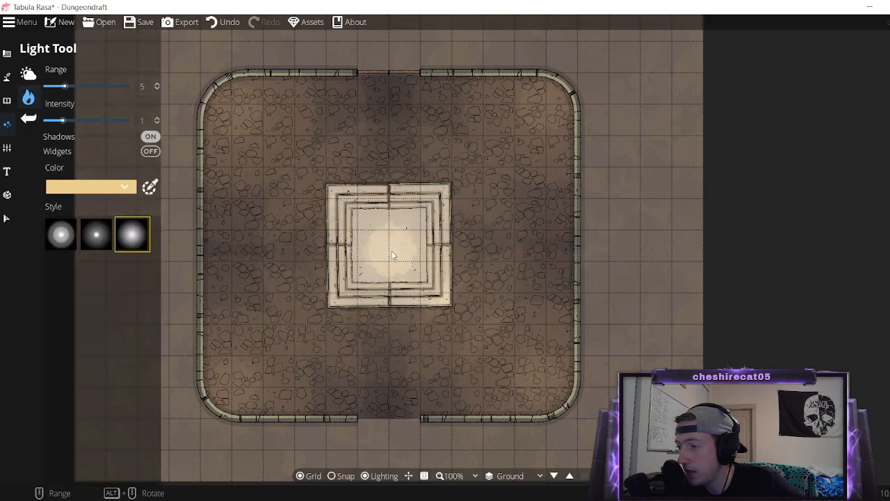
click(125, 187)
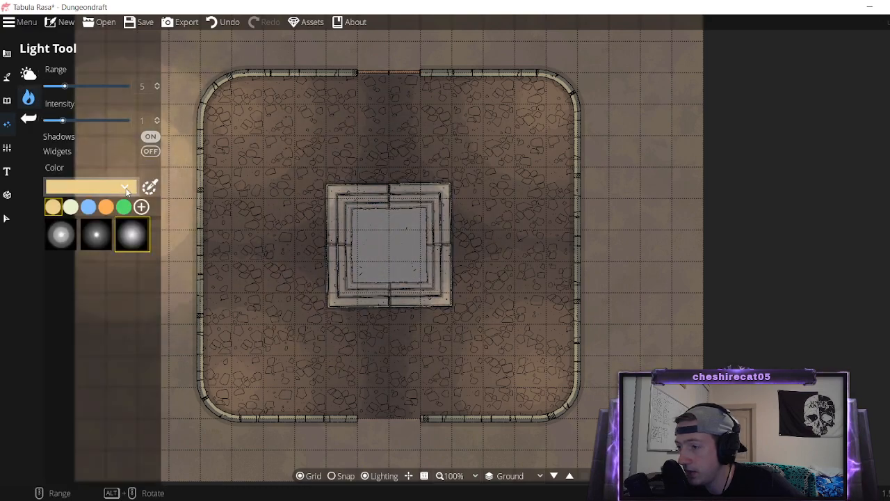
click(73, 207)
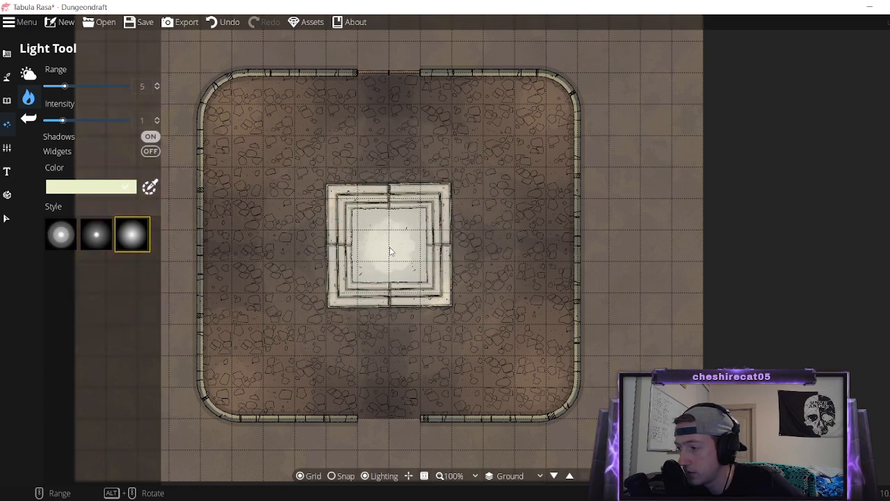
click(390, 251)
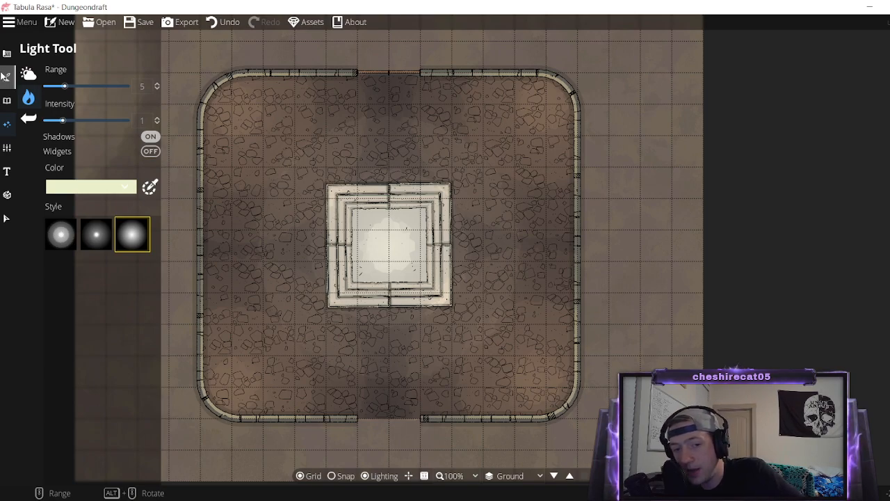
Save the map as "Hall of Egress" in the Maps folder.
click(8, 78)
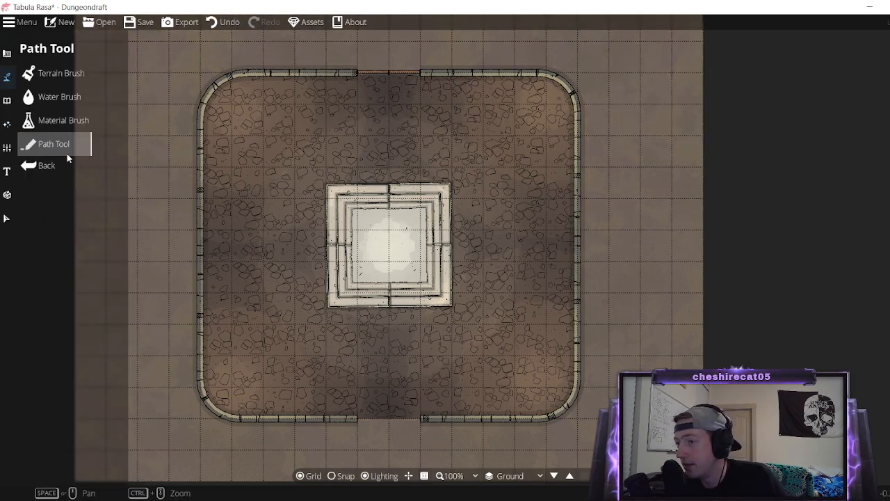
click(136, 23)
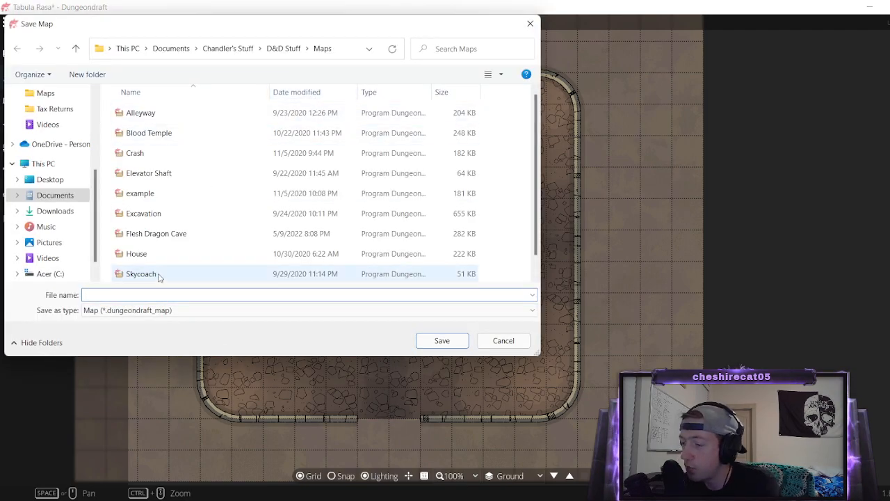
text(Hall of Egress)
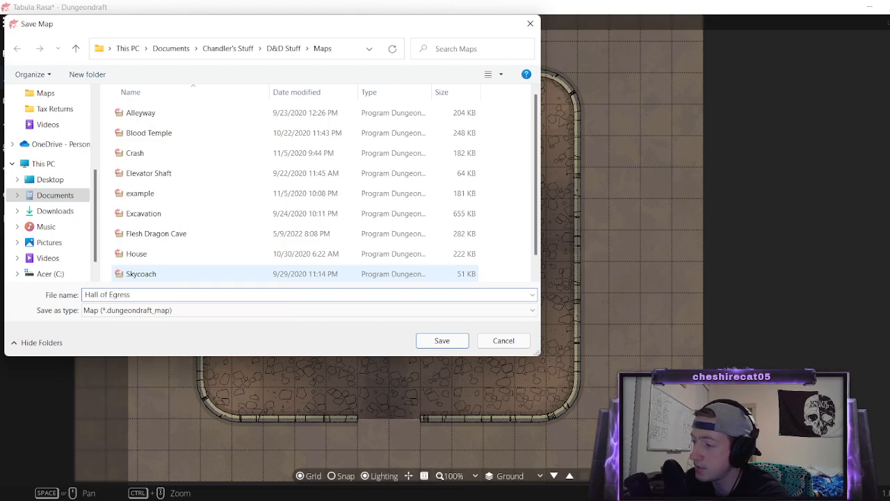
click(445, 340)
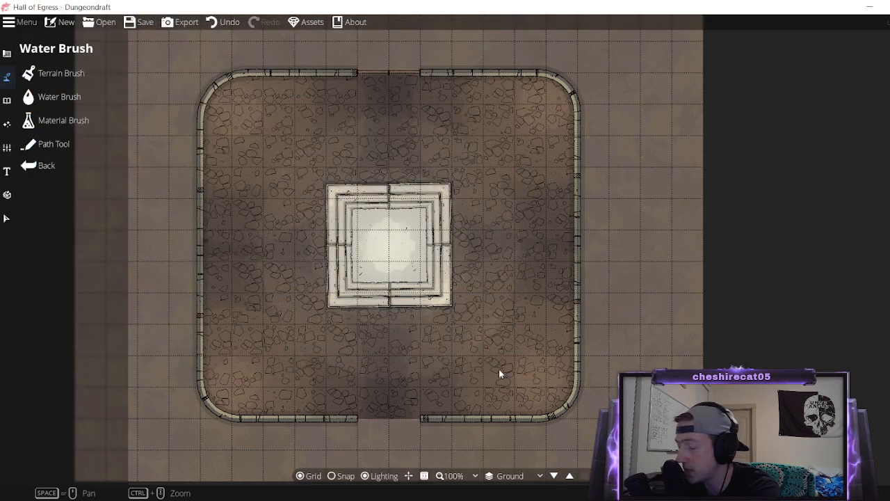